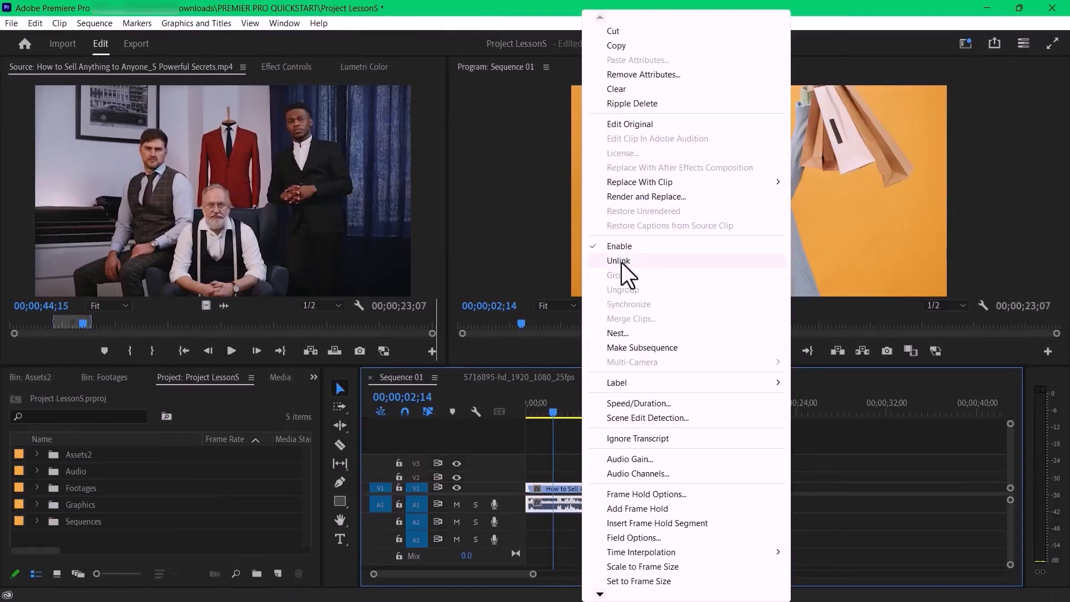
click(620, 261)
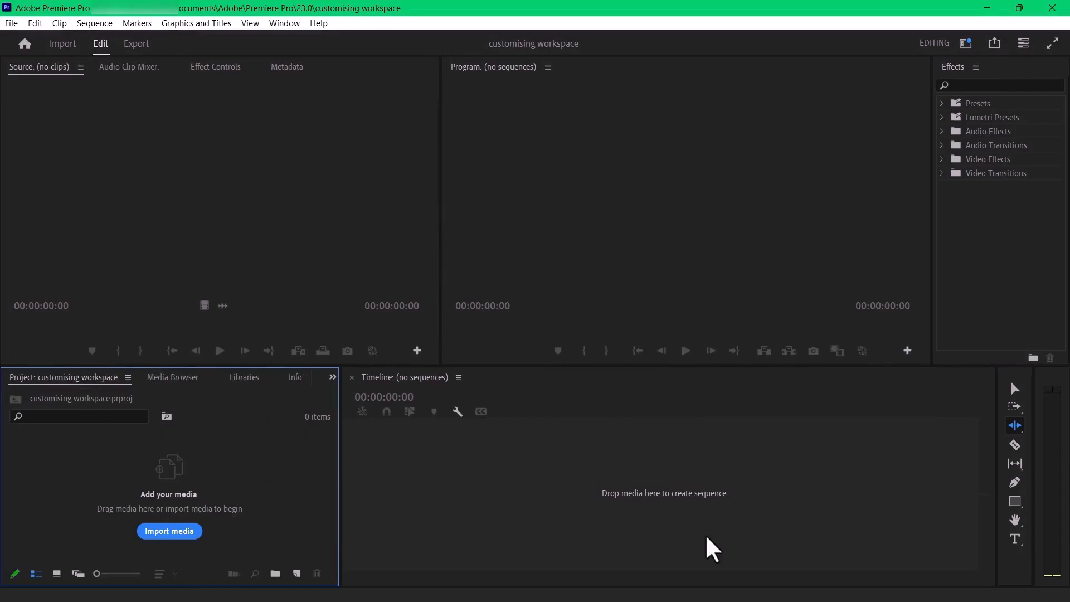
click(718, 502)
click(357, 139)
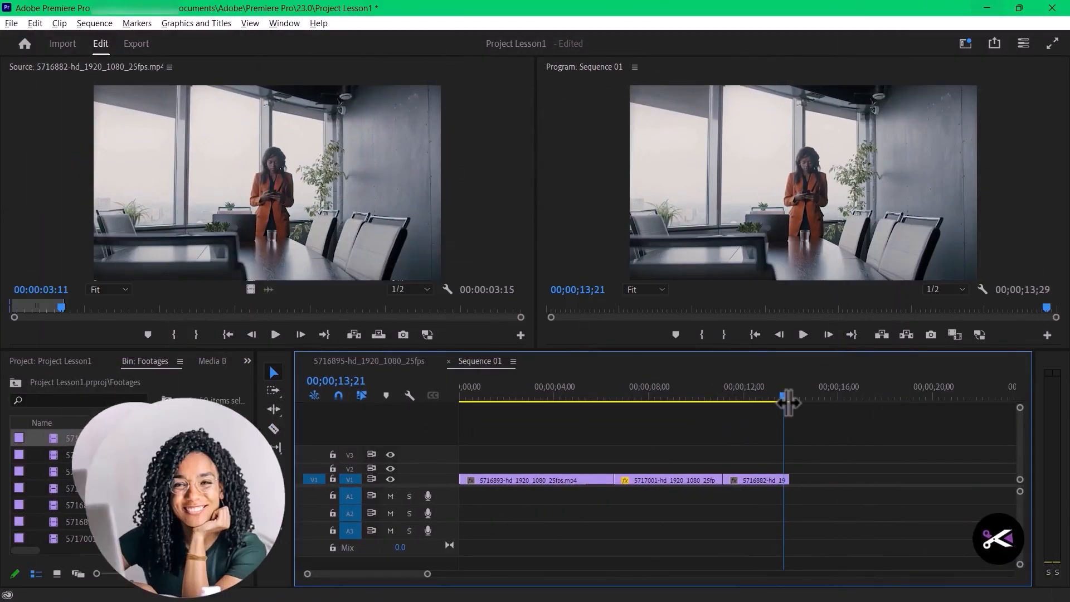
click(529, 395)
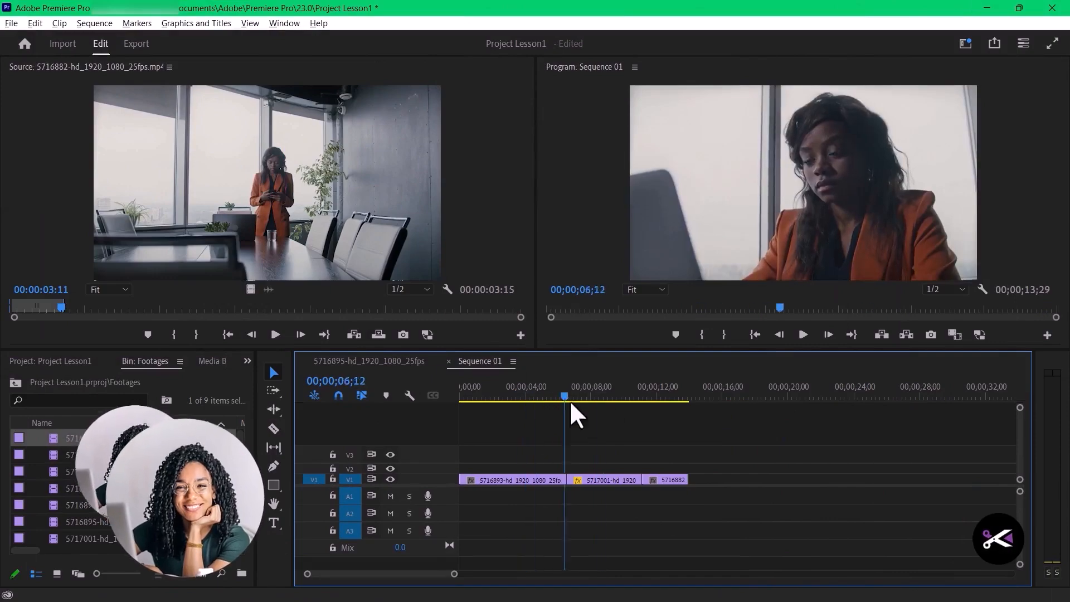
click(584, 397)
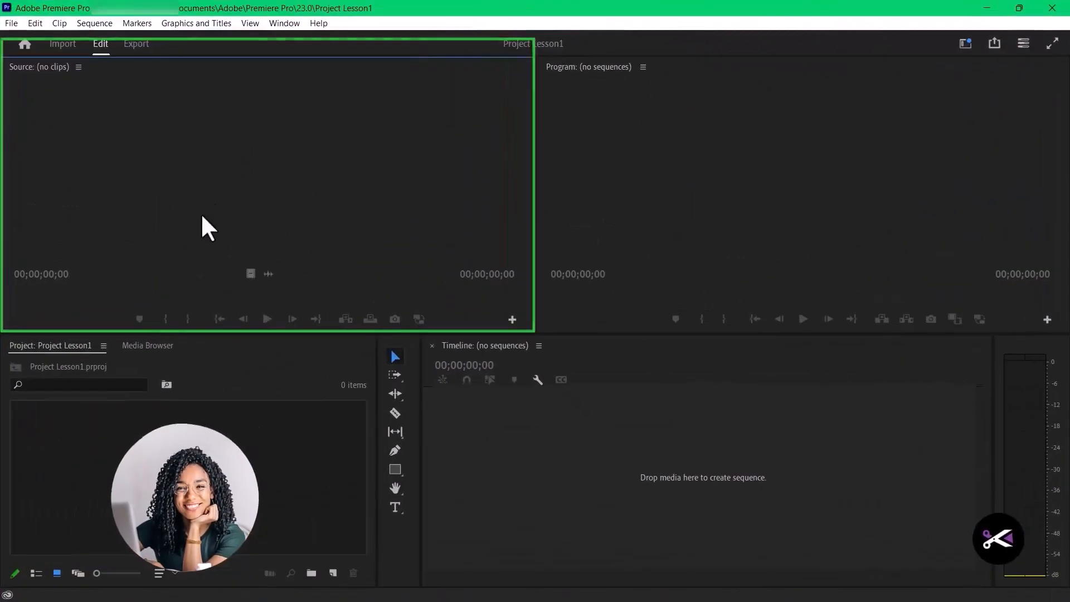
click(626, 494)
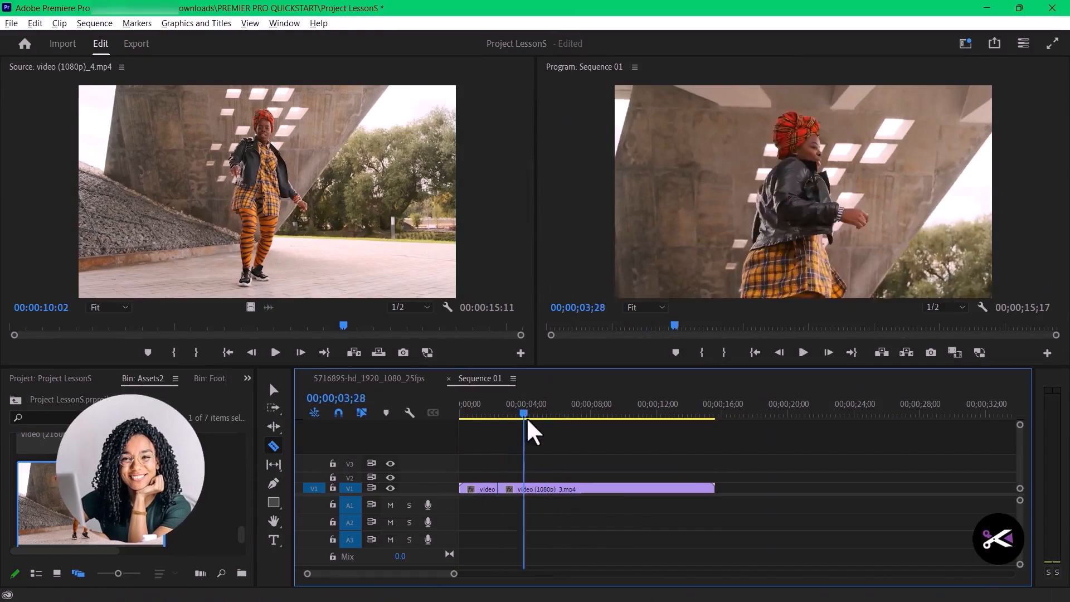
drag(527, 417, 614, 434)
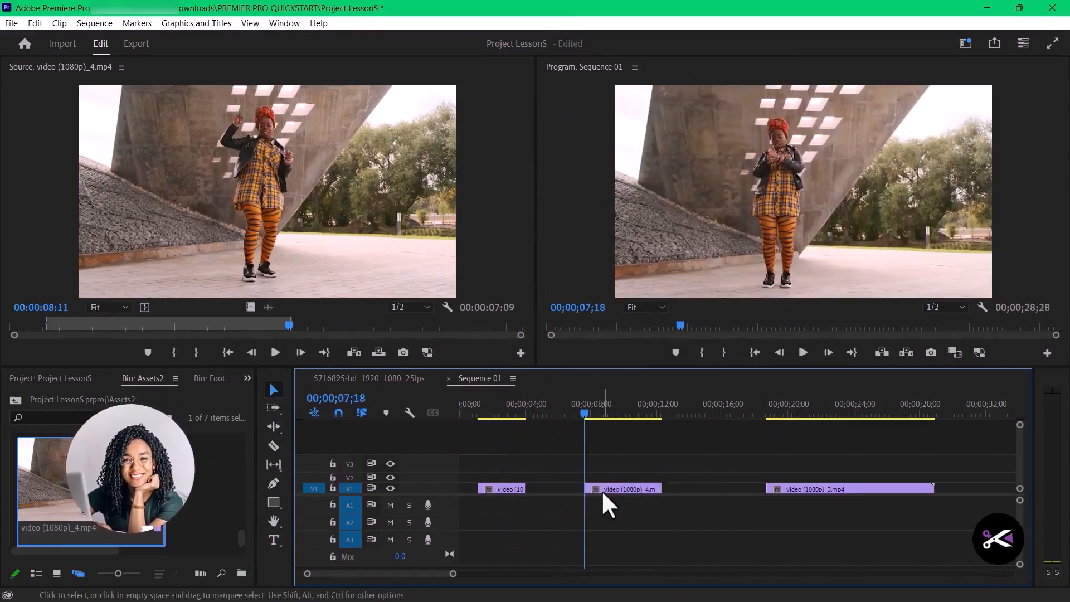
drag(558, 423, 593, 419)
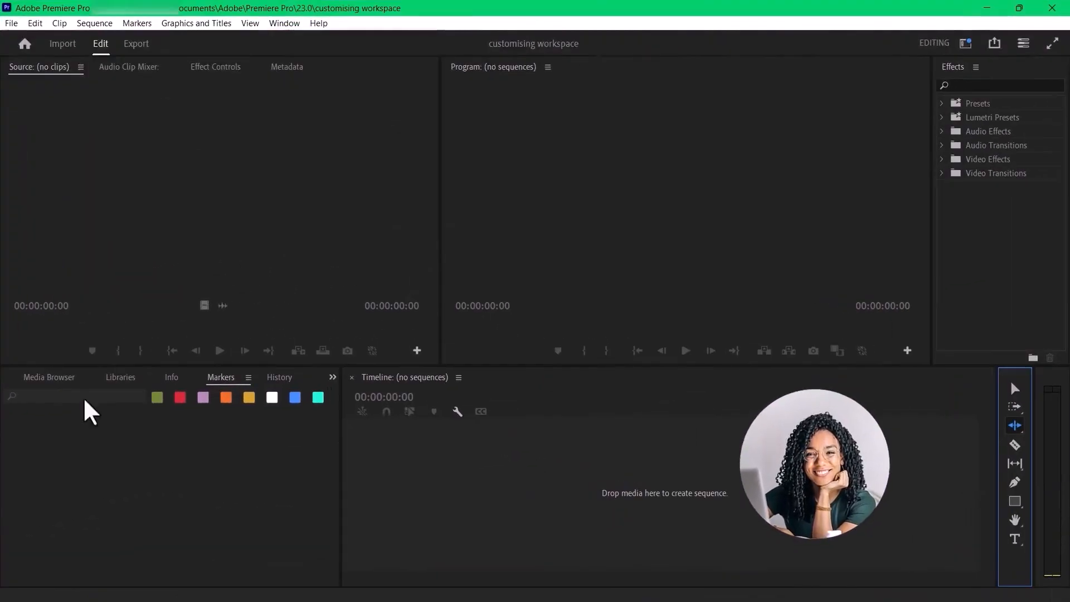
click(13, 379)
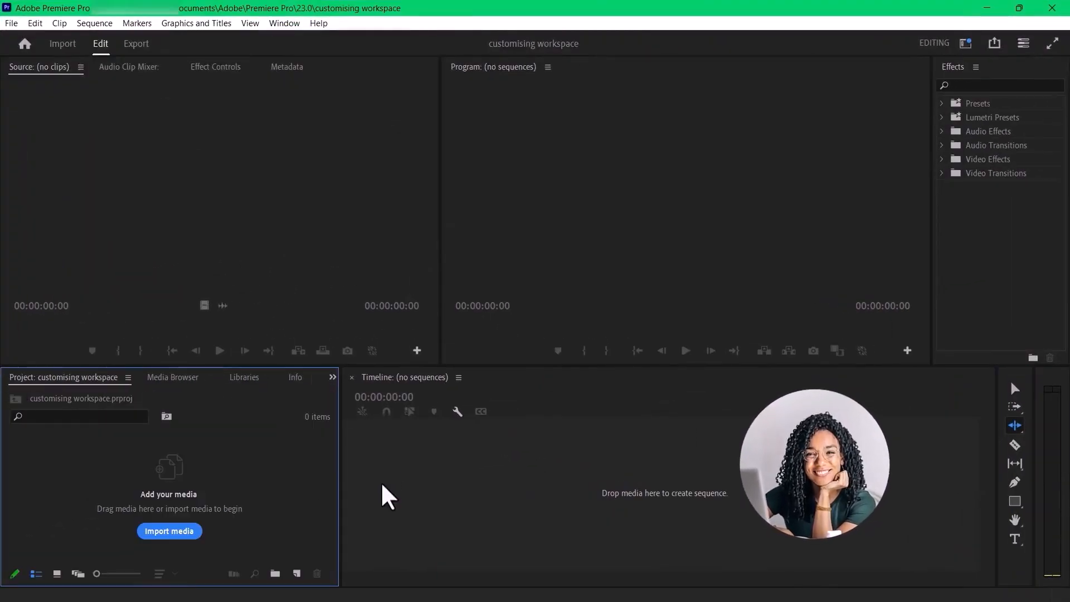
click(703, 530)
click(345, 162)
click(719, 177)
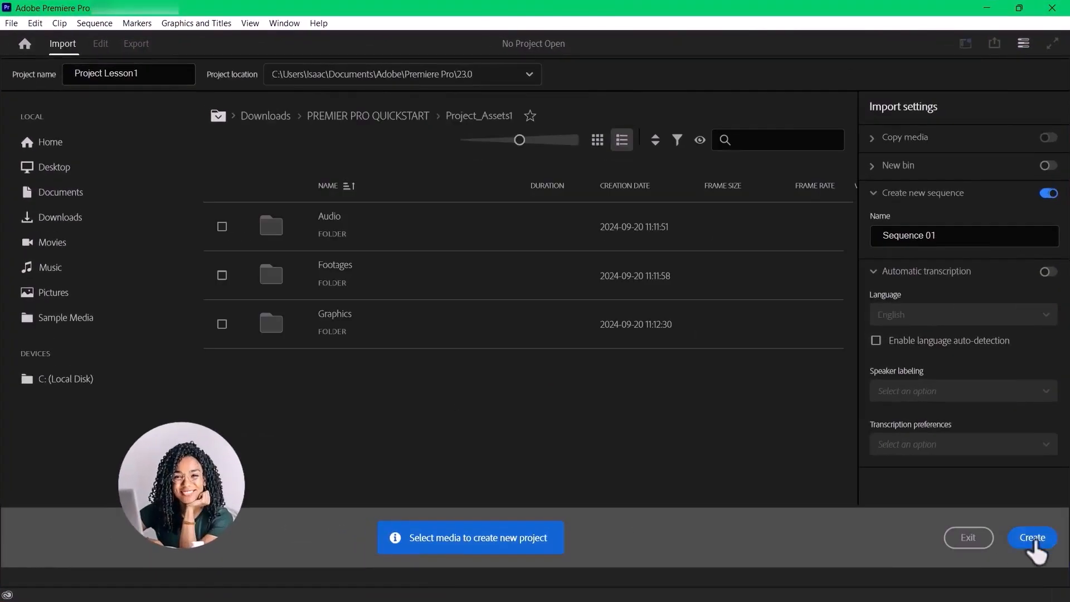
click(1033, 544)
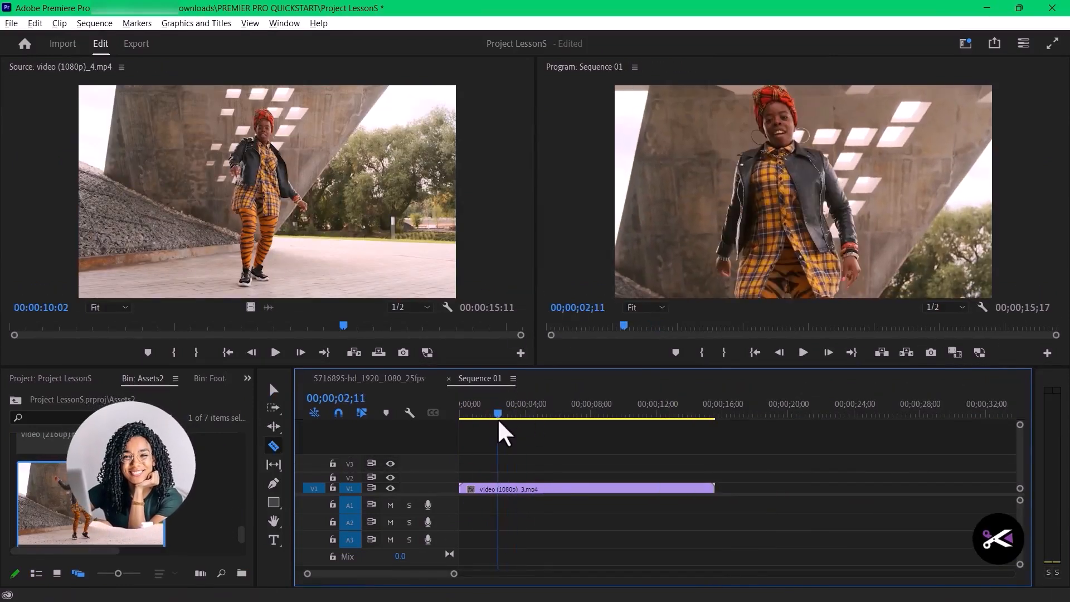
drag(497, 429, 551, 426)
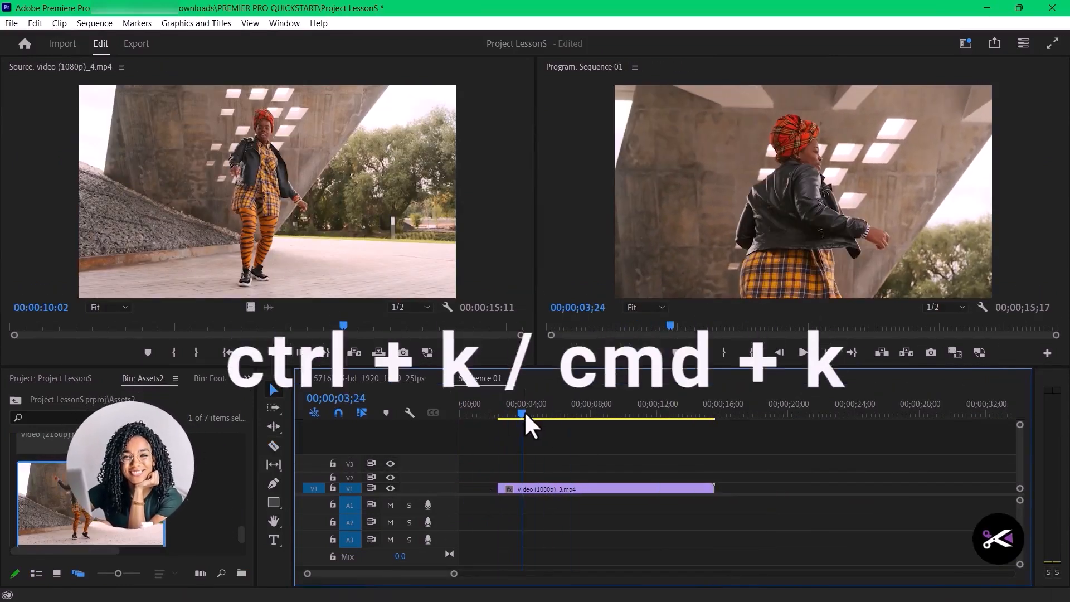
drag(524, 413, 547, 415)
click(566, 488)
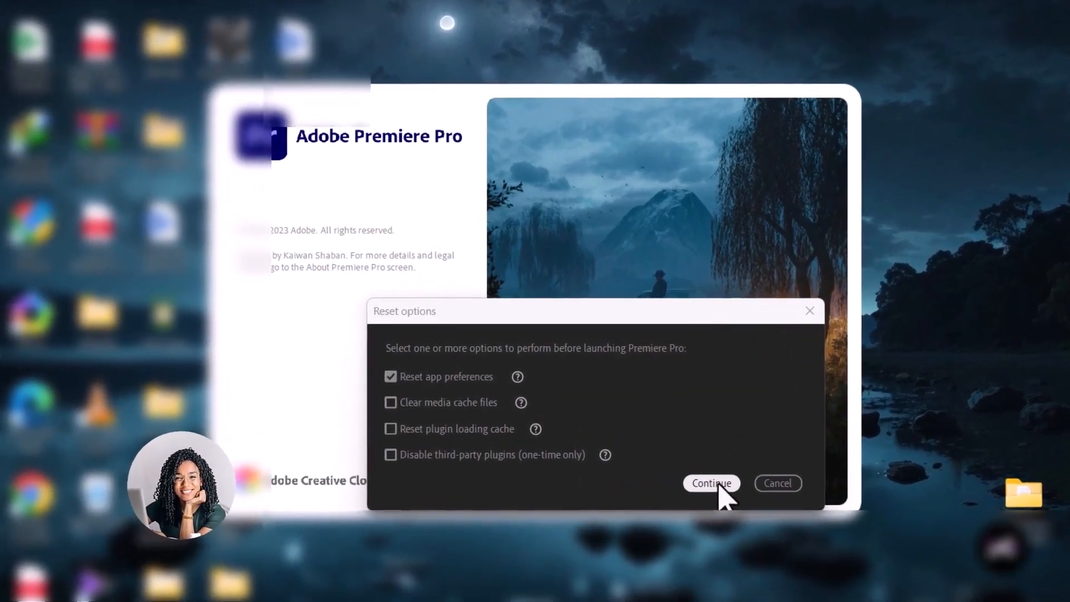
- Continue launching Premiere Pro with only the reset of the app preferences selected
click(718, 485)
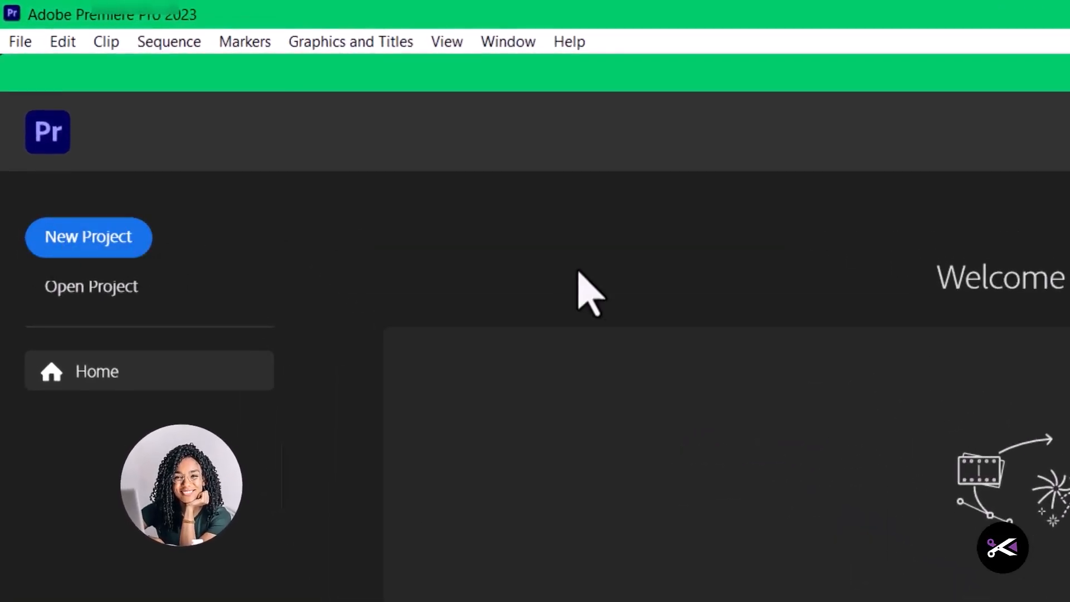
- Create a new project named Project Lesson1, browsing into the Project_Assets1 folder without selecting any media
click(77, 245)
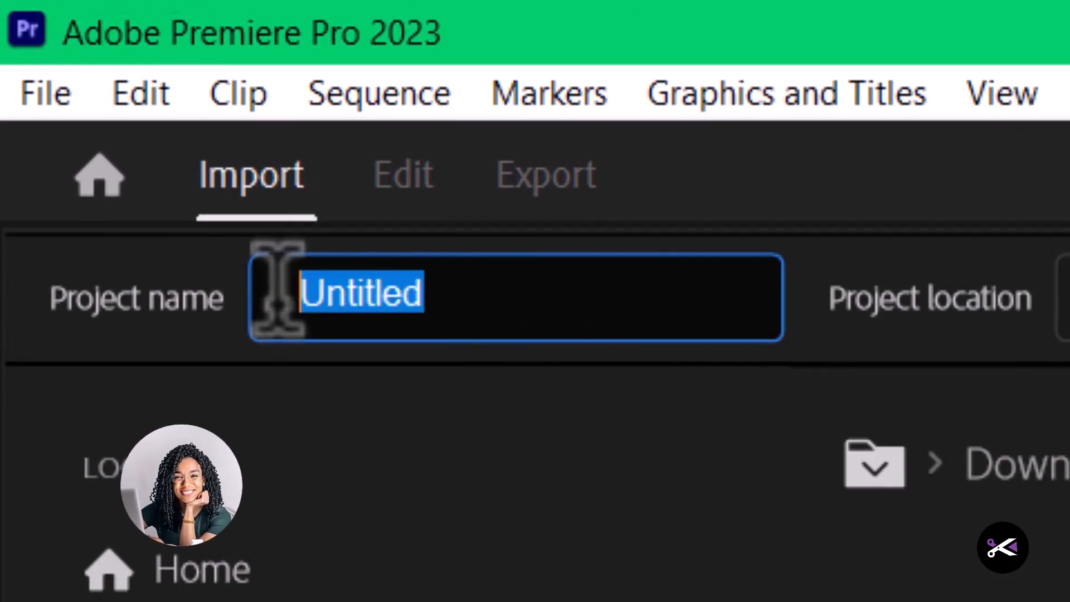
click(521, 312)
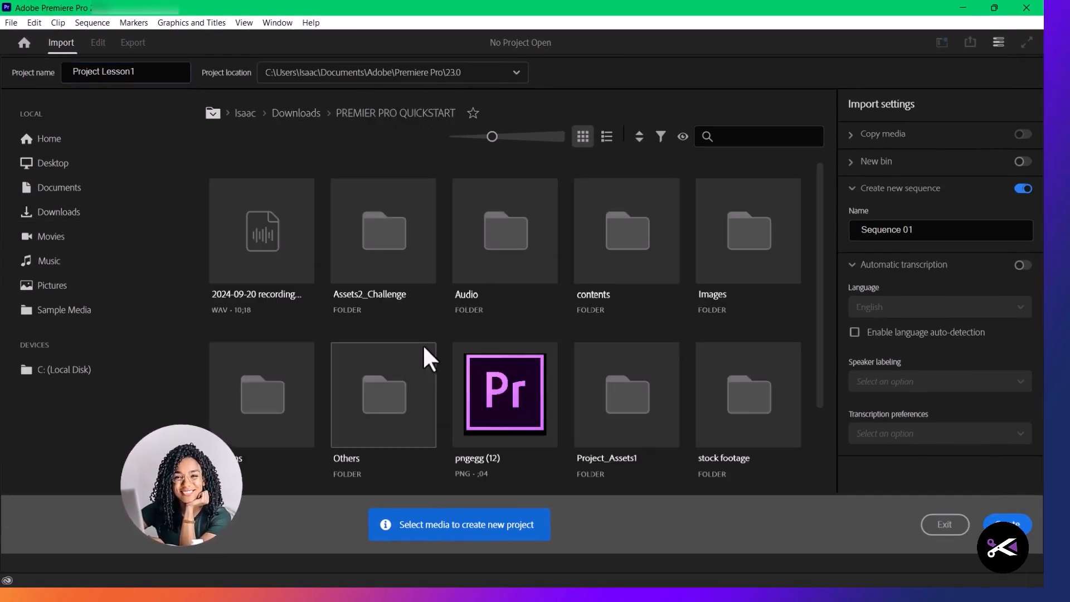
scroll(424, 357, down, 2)
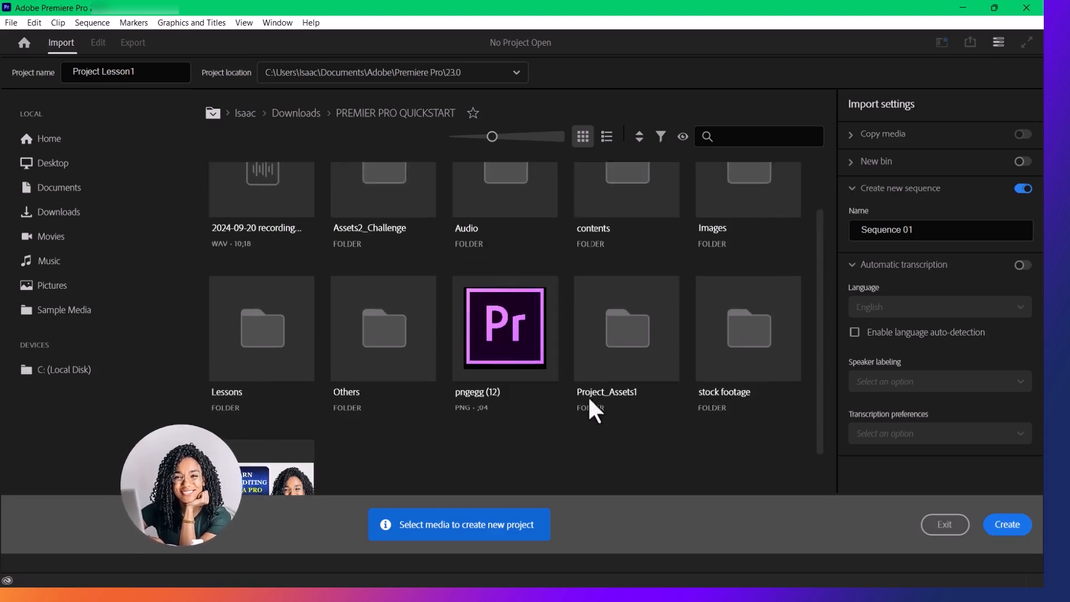
double_click(644, 367)
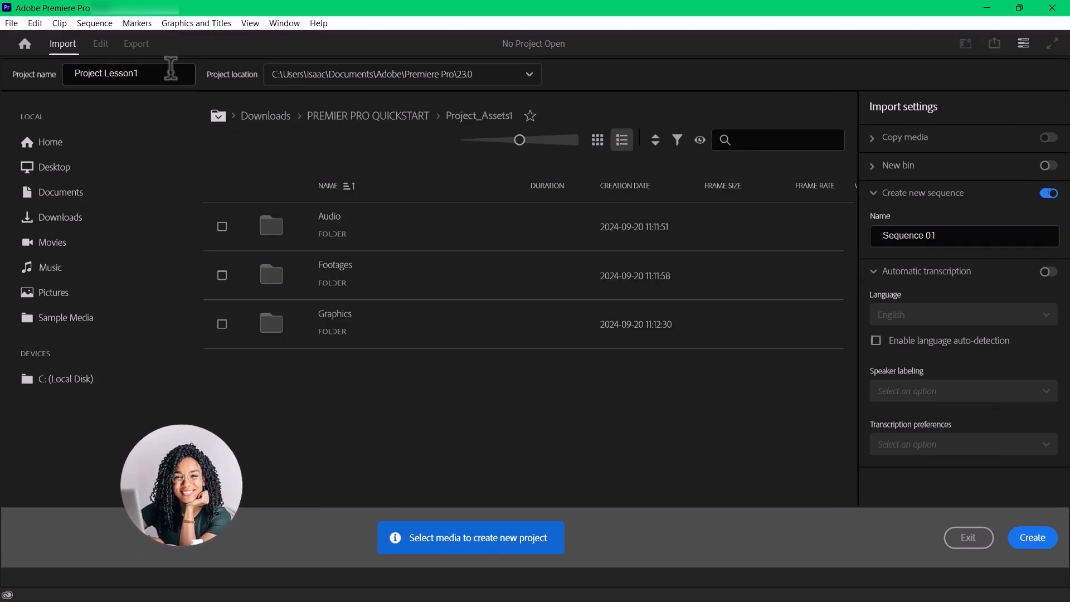
click(1030, 544)
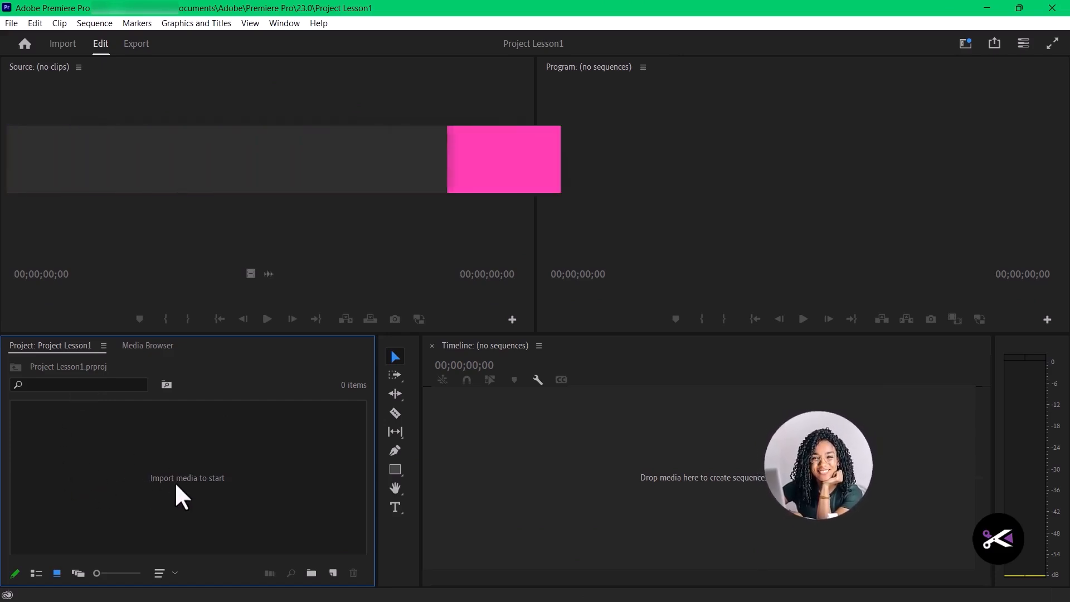
click(253, 165)
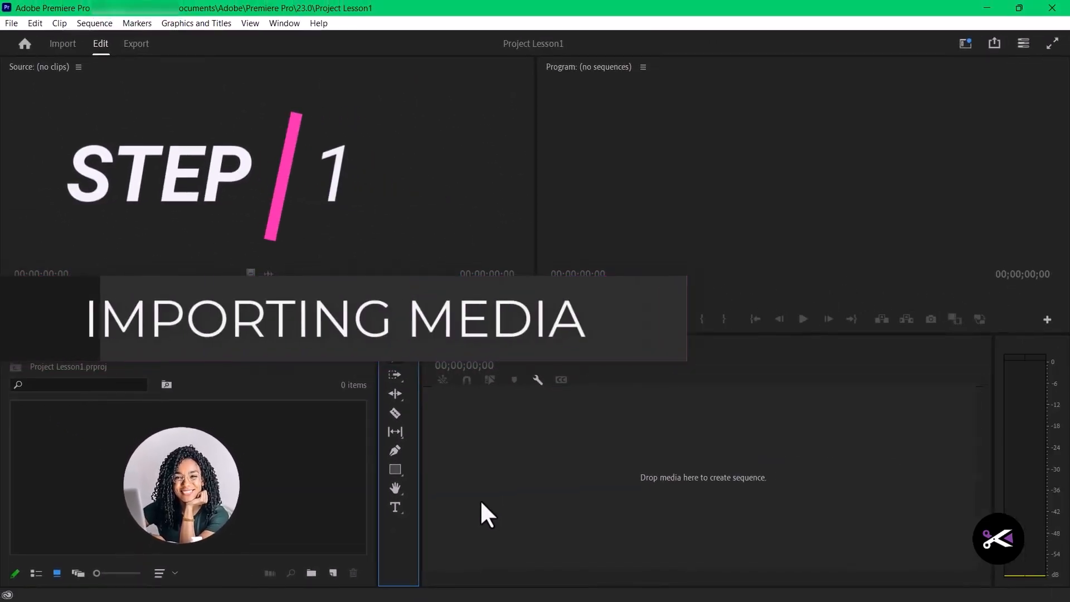
click(482, 503)
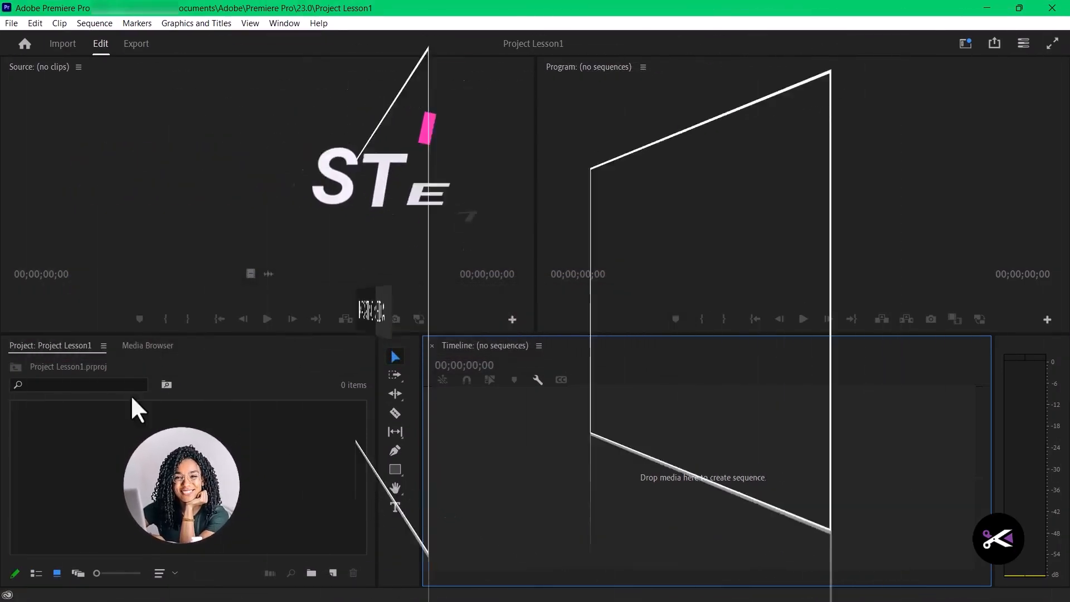
- Import all the MP4 clips from the Footages folder inside Project_Assets1 into the project
click(15, 27)
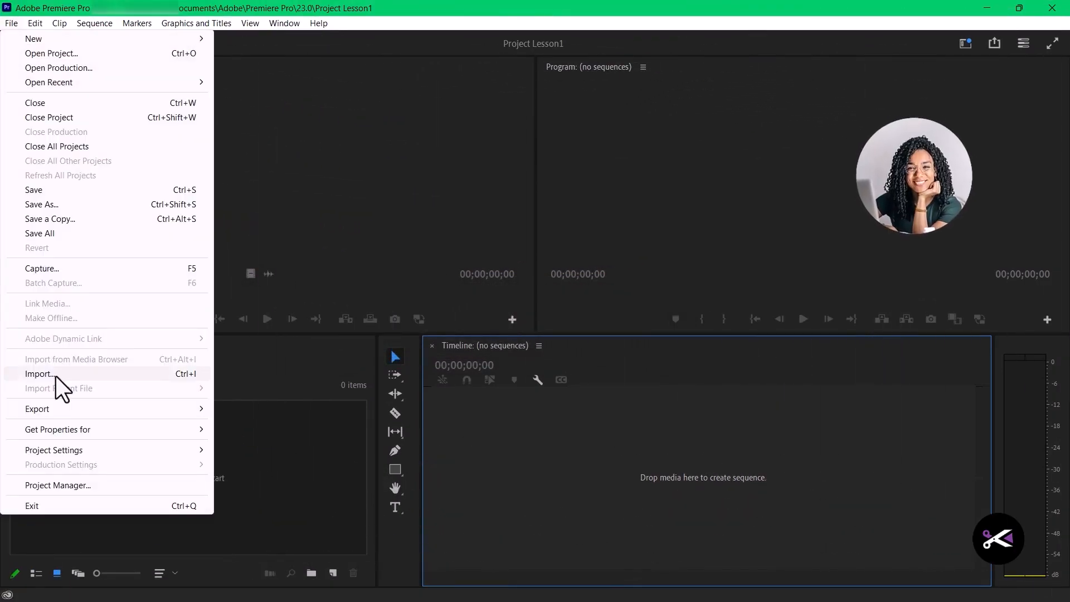
click(56, 374)
key(ctrl+a)
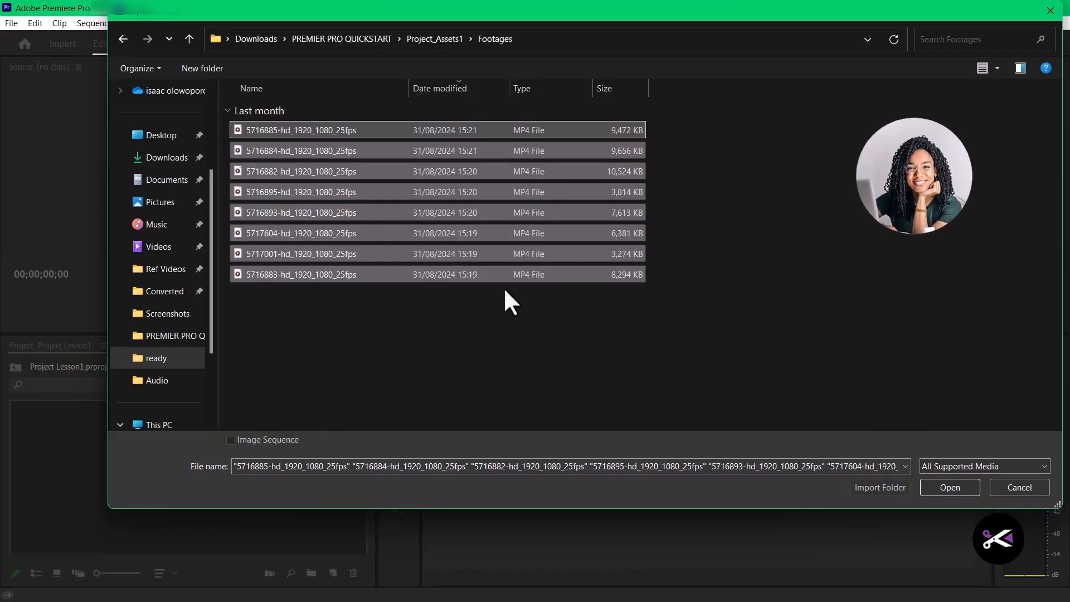
click(941, 485)
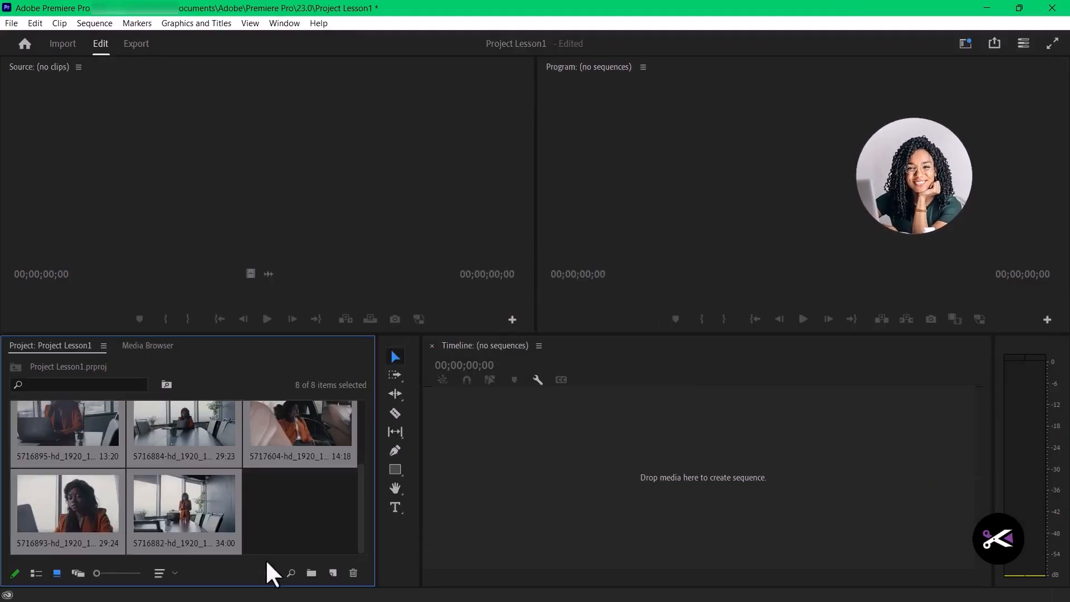
- Show the imported clips as a list and make the project area taller
click(160, 574)
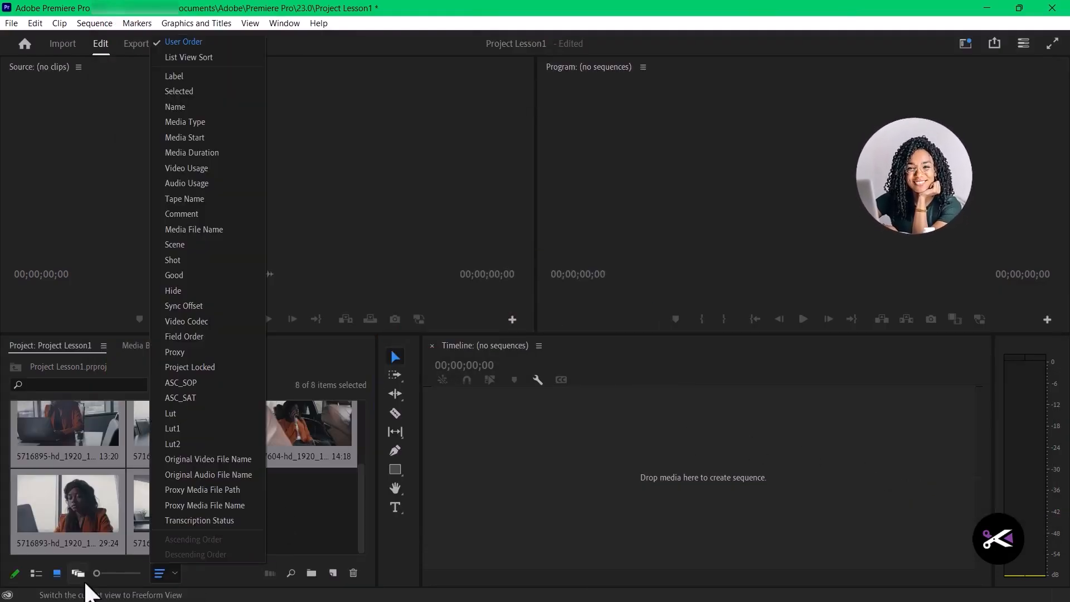
click(36, 573)
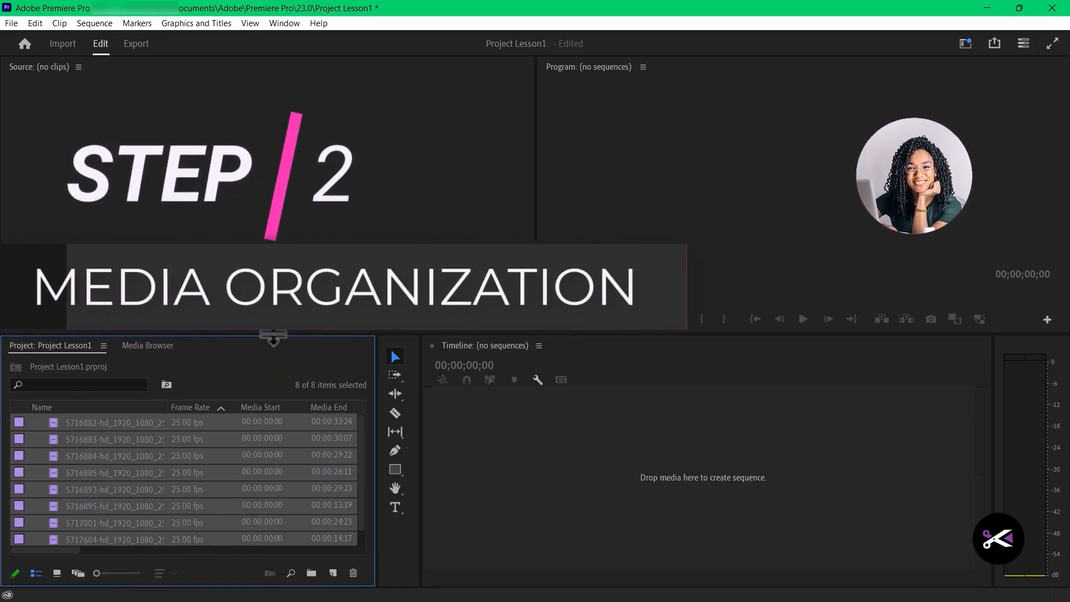
drag(273, 334, 273, 253)
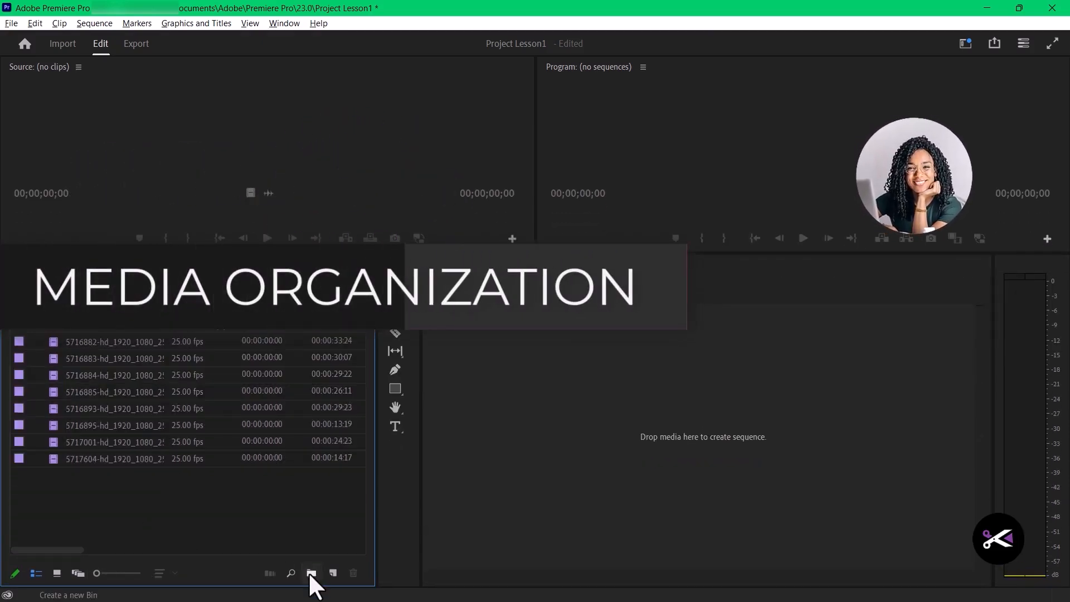
- Create a bin named Footages in the project
click(310, 573)
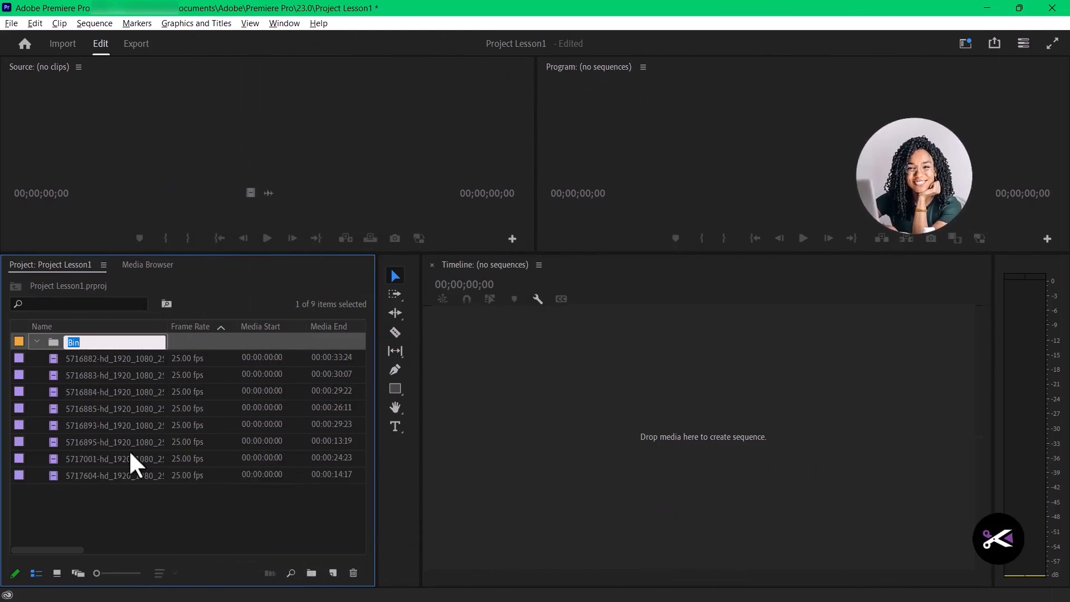
text(Footages)
key(Return)
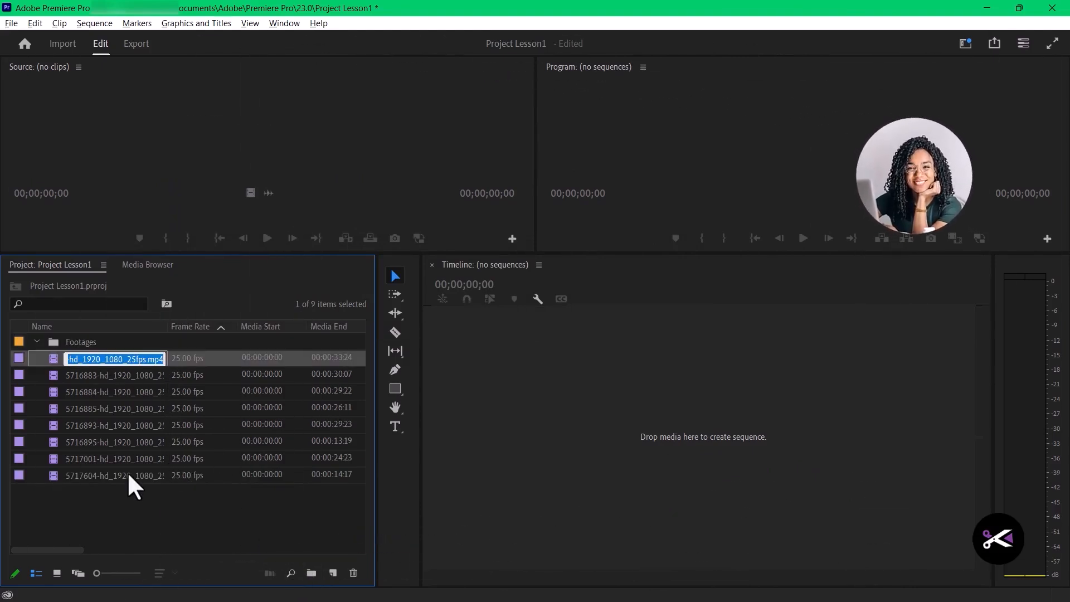
click(147, 523)
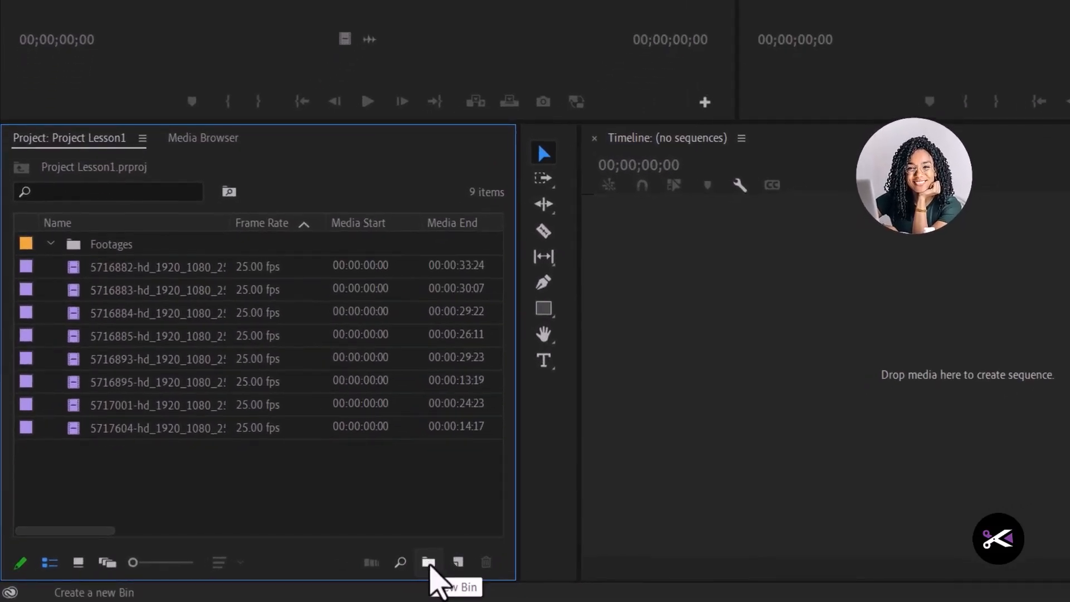
- Create two more bins in the project, named Graphics and Audio
click(429, 563)
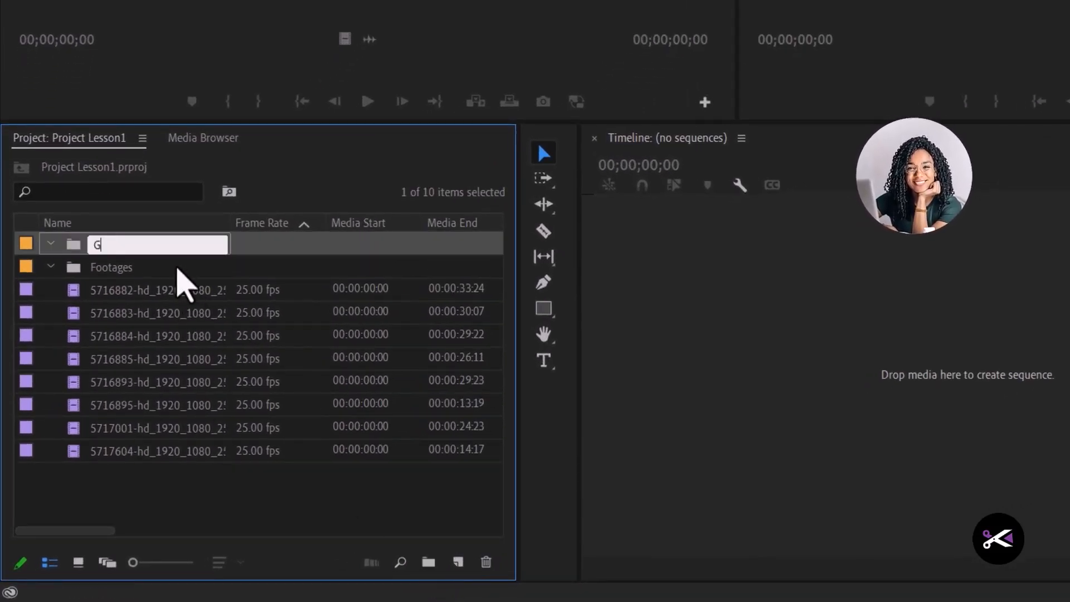
key(Return)
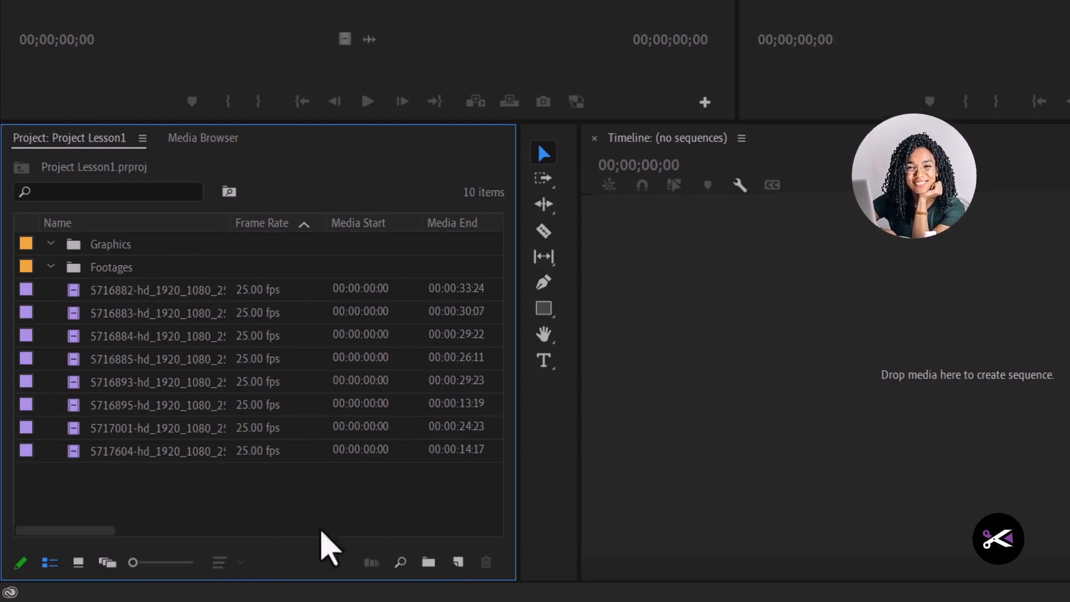
click(429, 563)
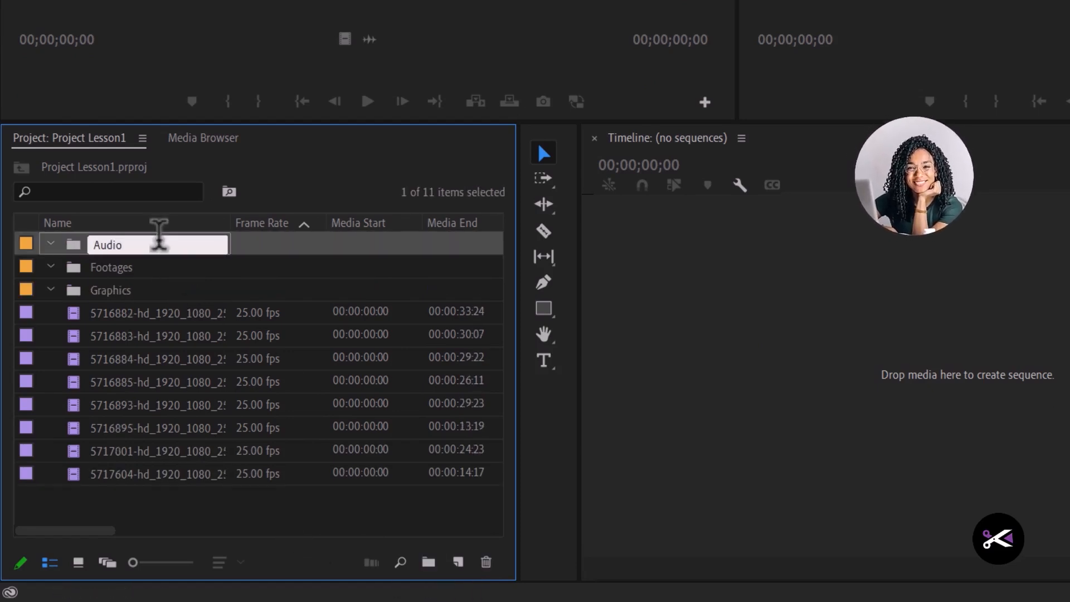
text(Audio)
key(Return)
- Create another project bin named Sequences
click(429, 562)
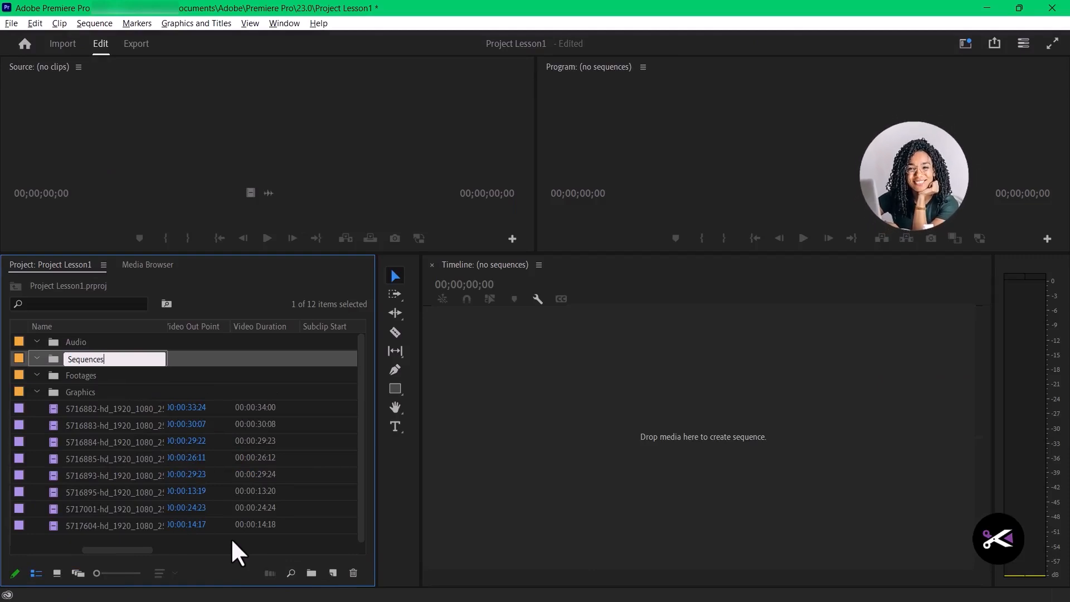
key(Return)
click(181, 545)
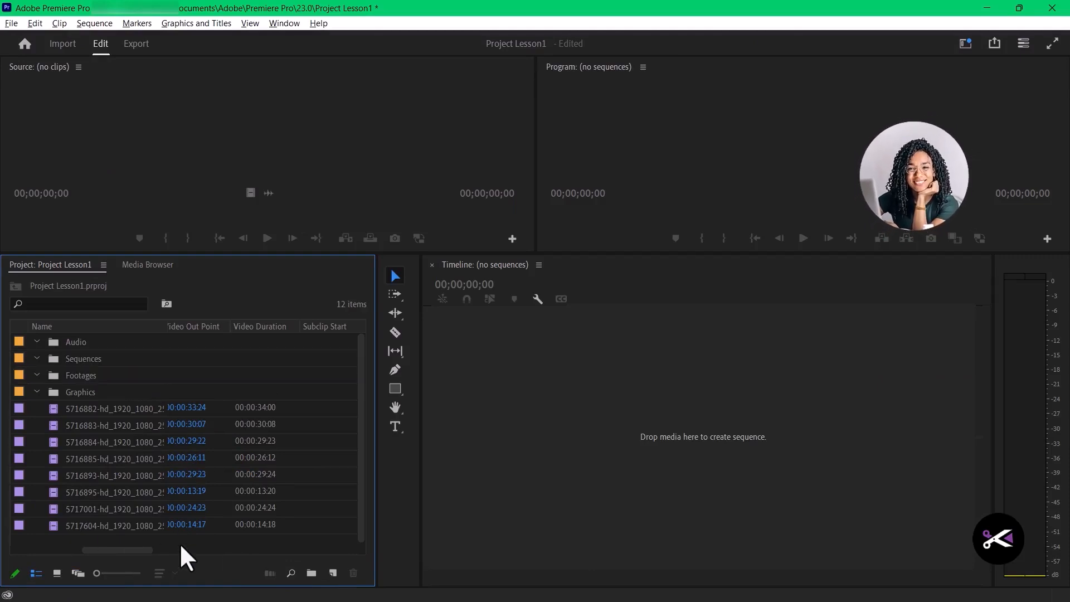
- Move all eight imported video clips into the Footages bin and collapse the bin
drag(235, 541, 110, 384)
click(136, 443)
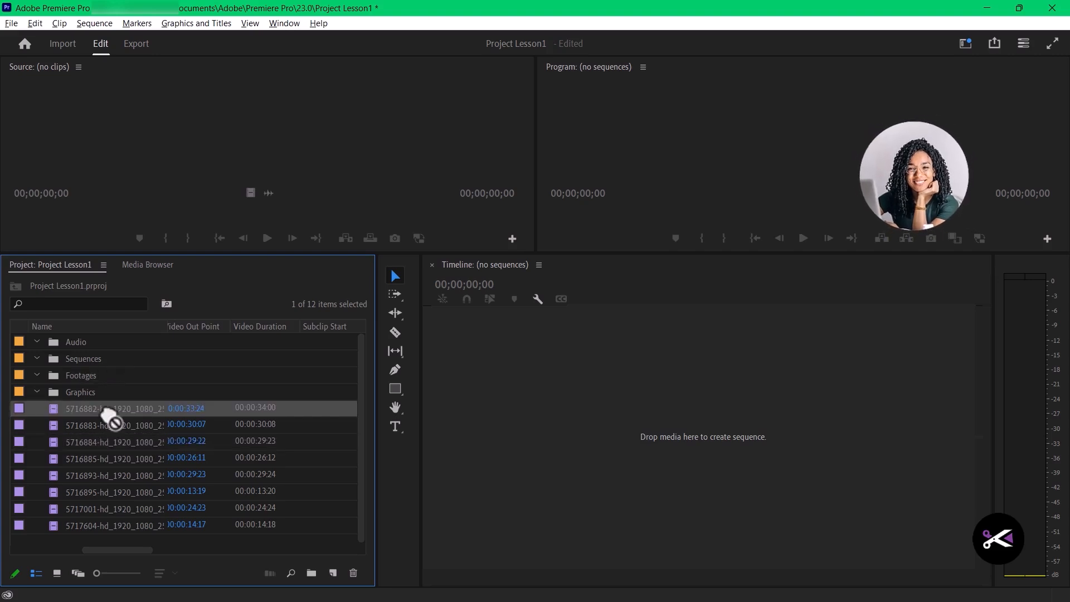
shift+click(176, 526)
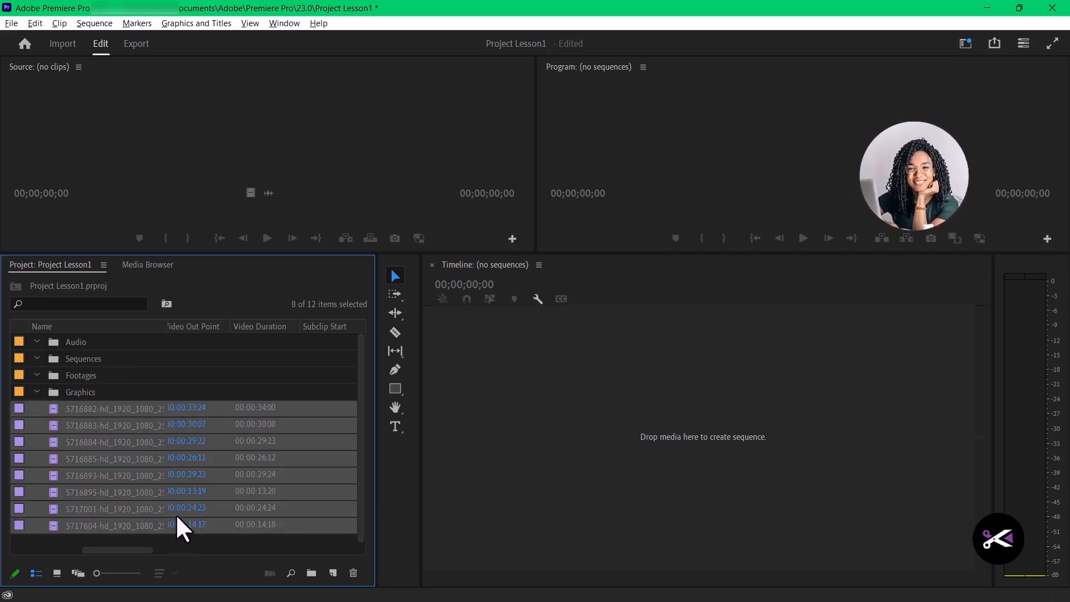
right_click(146, 429)
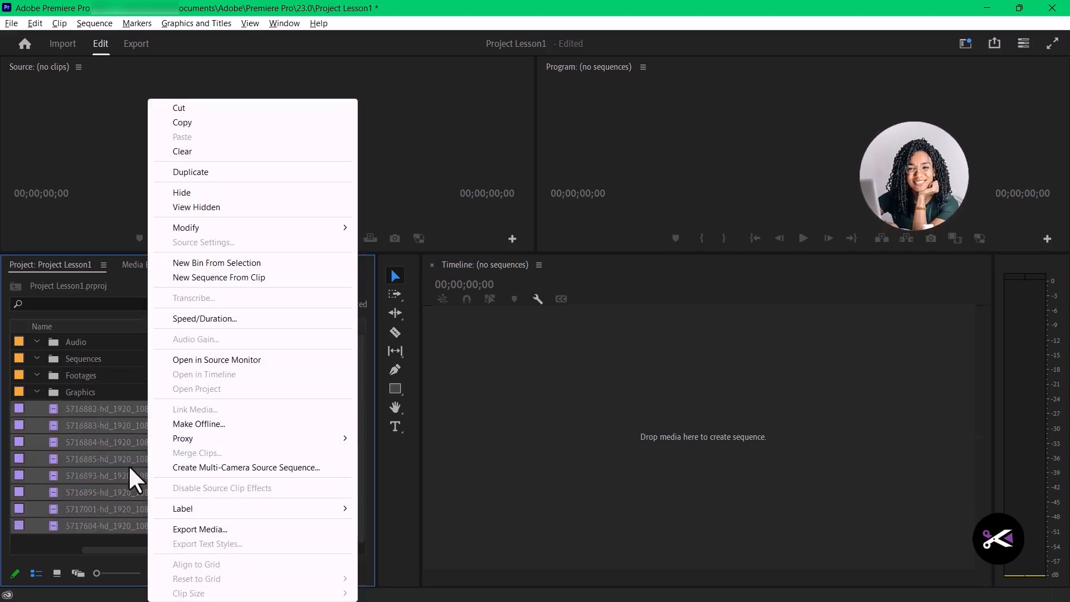
click(192, 107)
click(82, 375)
key(ctrl+v)
click(37, 376)
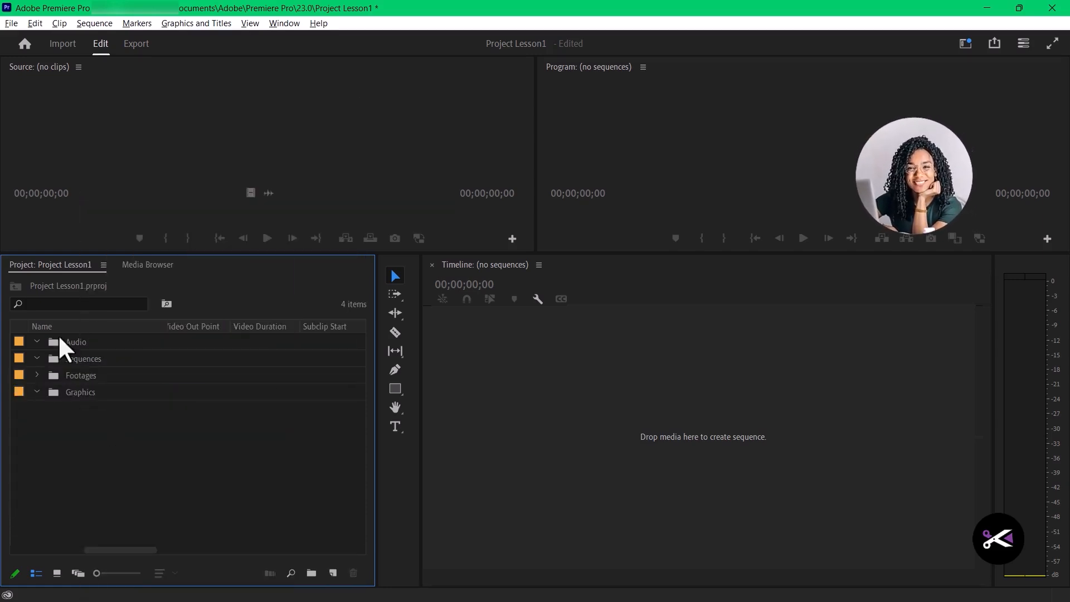
- Import all the audio files from the audio folder into the project
double_click(105, 466)
double_click(270, 129)
key(ctrl+a)
click(950, 488)
- Move the imported audio files into the Audio bin and collapse the Audio, Footages and Graphics bins
drag(114, 491, 105, 411)
right_click(103, 415)
click(124, 107)
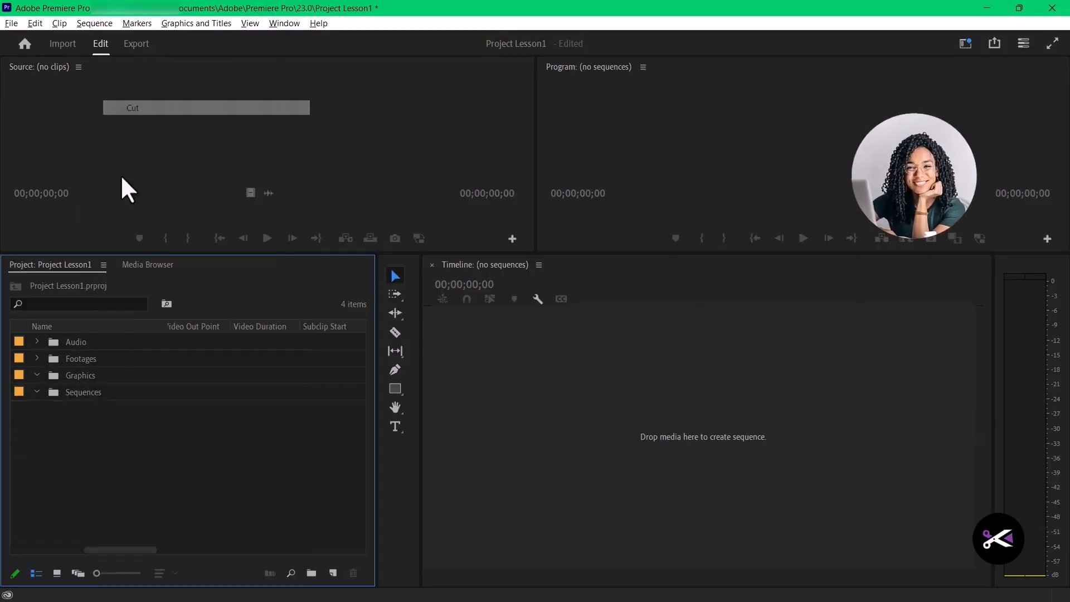
right_click(66, 342)
click(100, 228)
click(36, 342)
click(37, 358)
click(37, 359)
click(37, 376)
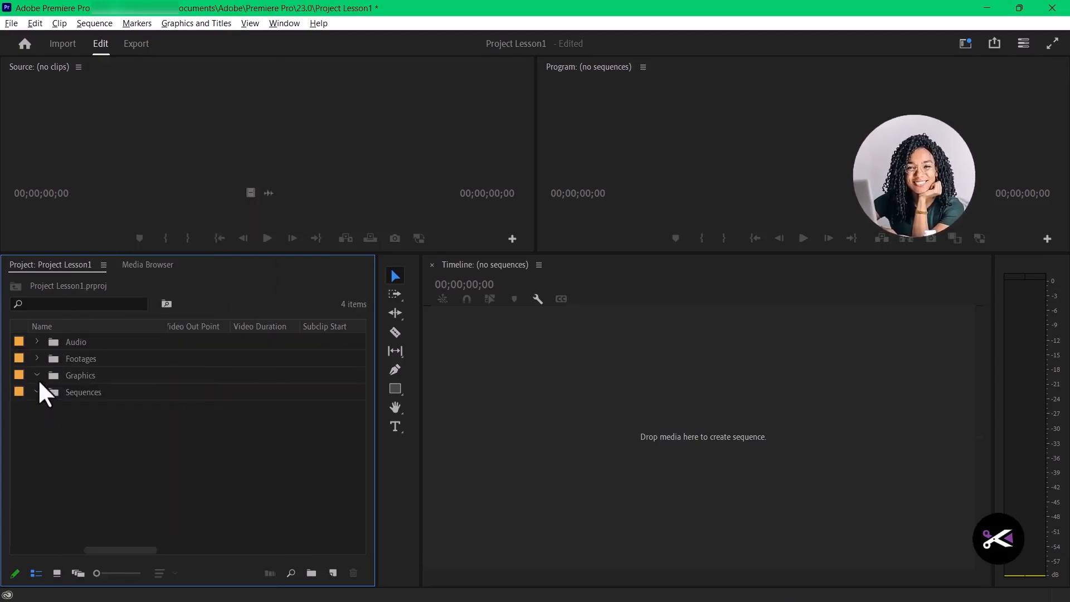
- Import the video editing graphic and the intro motion clip into the project
double_click(89, 468)
click(435, 39)
double_click(273, 171)
drag(369, 210, 290, 131)
click(950, 487)
- Move the two imported graphics files into the Graphics bin
right_click(106, 415)
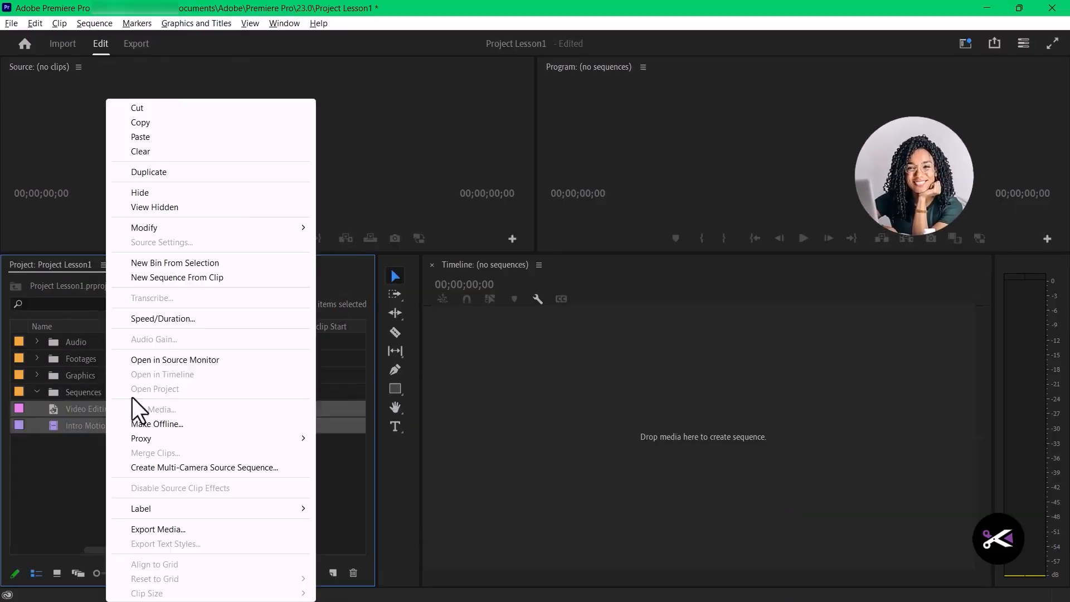
click(125, 108)
right_click(65, 376)
click(118, 229)
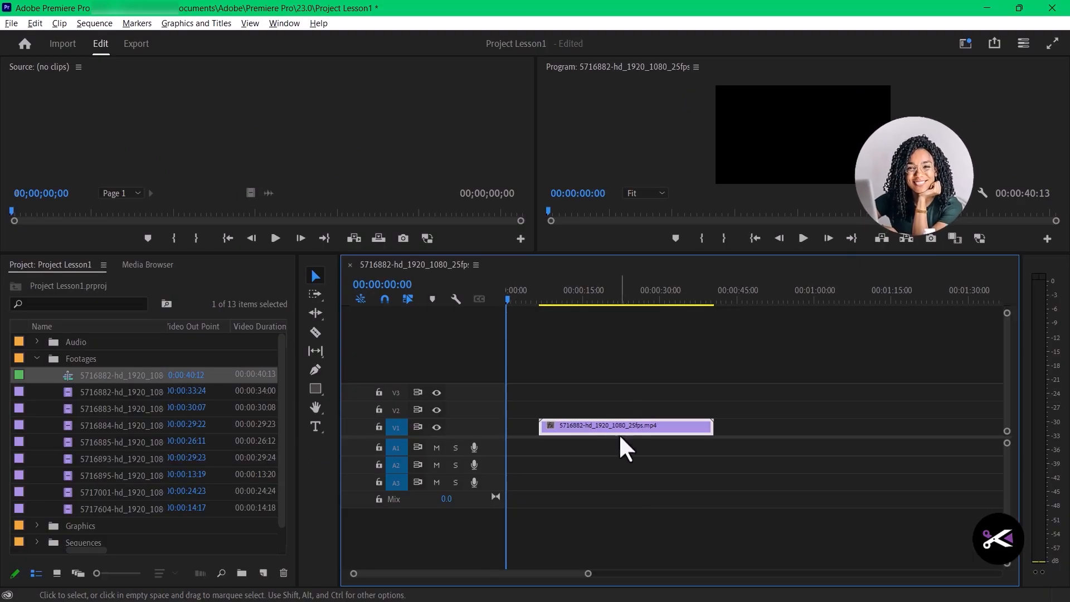
- Create a sequence from the 5716882 clip and slide the clip along track V1 with the Selection tool
drag(620, 434, 679, 425)
drag(755, 428, 604, 433)
click(318, 278)
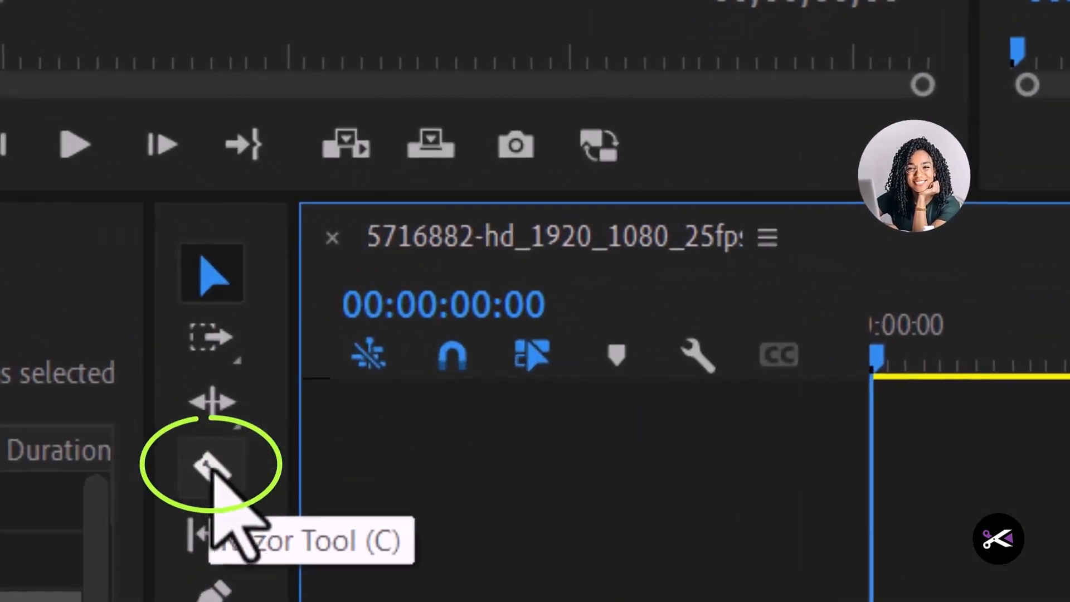
- Split the 5716882 clip on track V1 at four points with the Razor tool
click(316, 332)
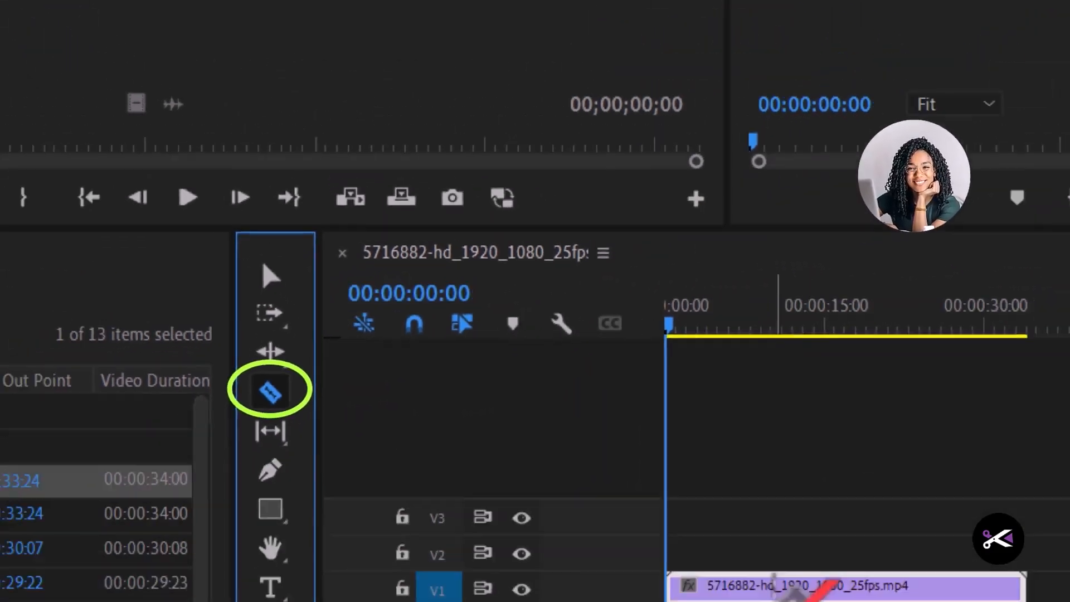
click(543, 427)
click(590, 427)
click(628, 426)
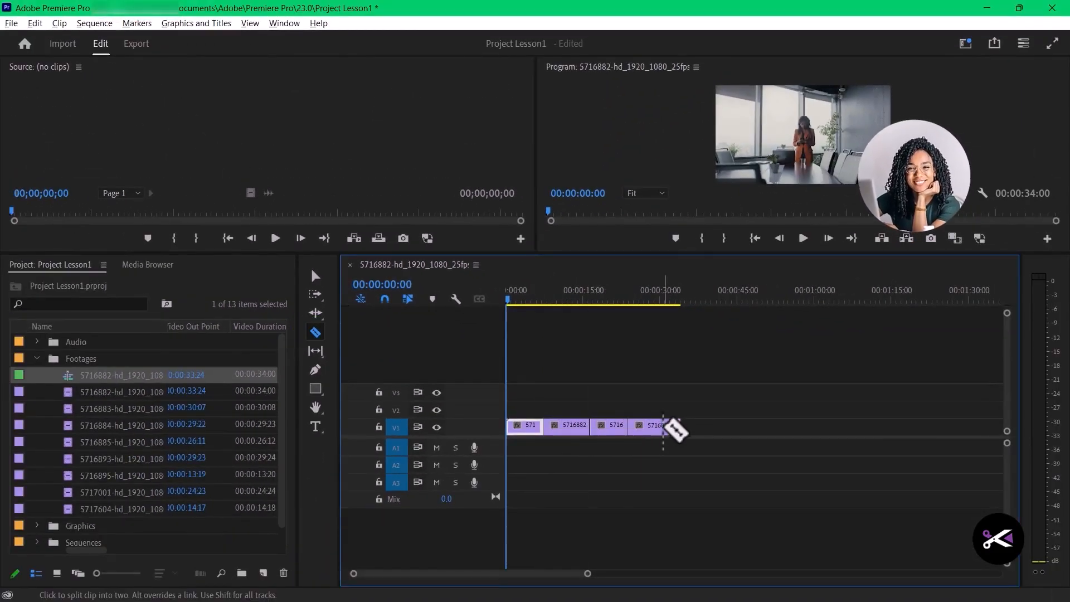
click(662, 427)
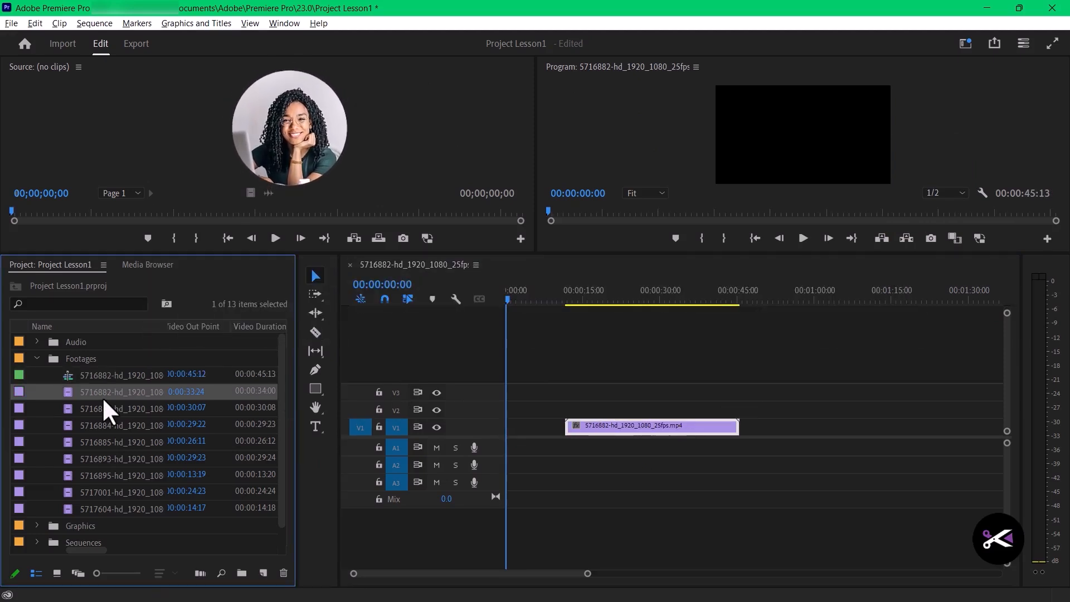
- Place the 5716882 clip from the Footages bin over the existing clip on track V1, and undo that placement
drag(105, 393, 596, 425)
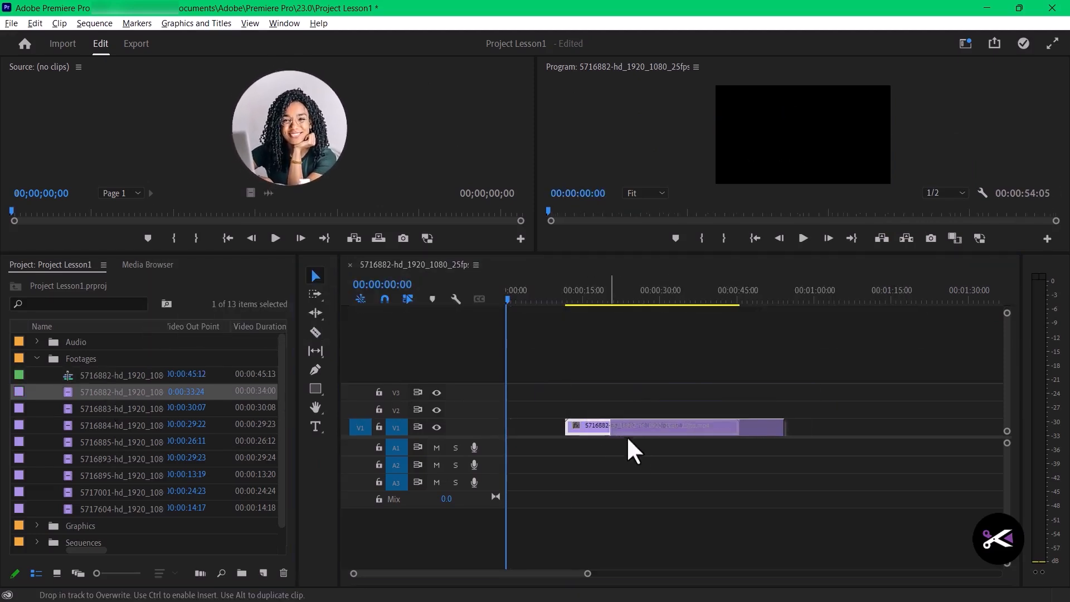
key(ctrl+z)
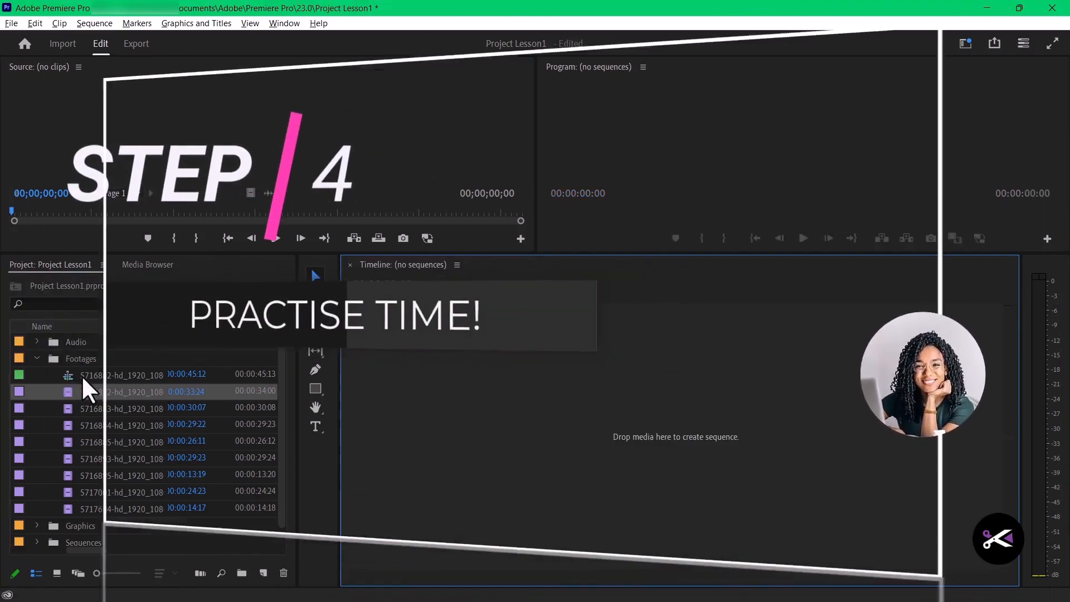
- Move the 5716882 sequence from the Footages bin into the Sequences bin and collapse the Footages bin
drag(81, 375, 62, 541)
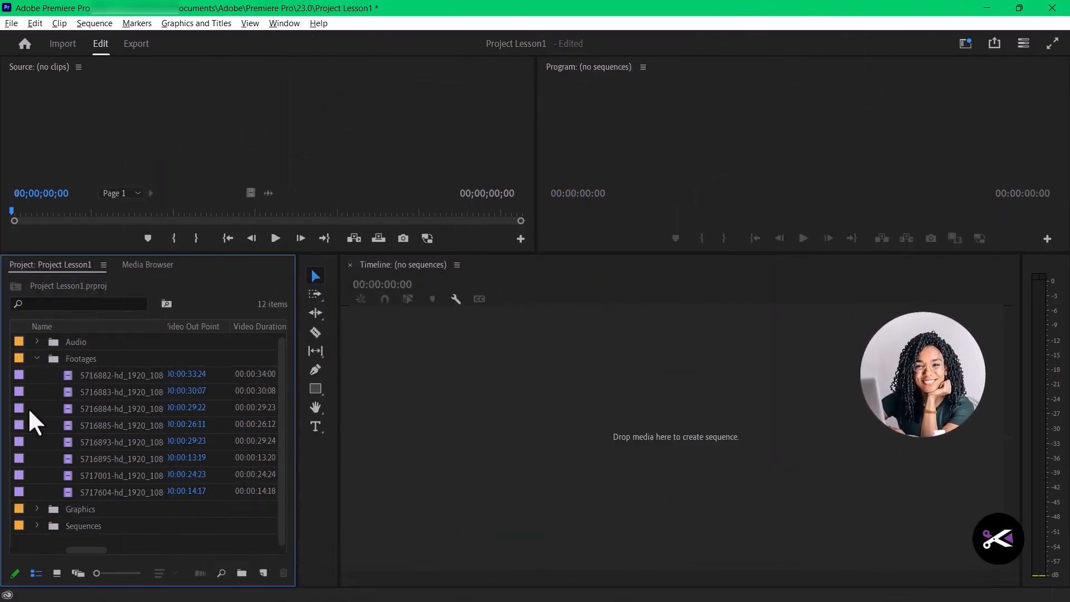
click(37, 358)
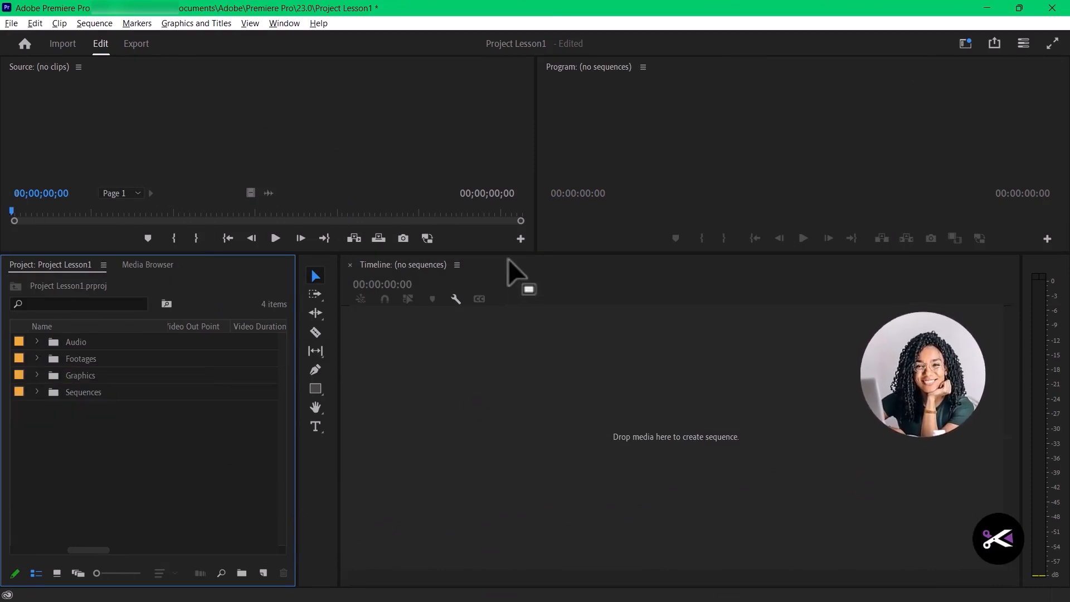
- Make the Source and Program monitors taller by shrinking the project and timeline area
drag(510, 255, 492, 343)
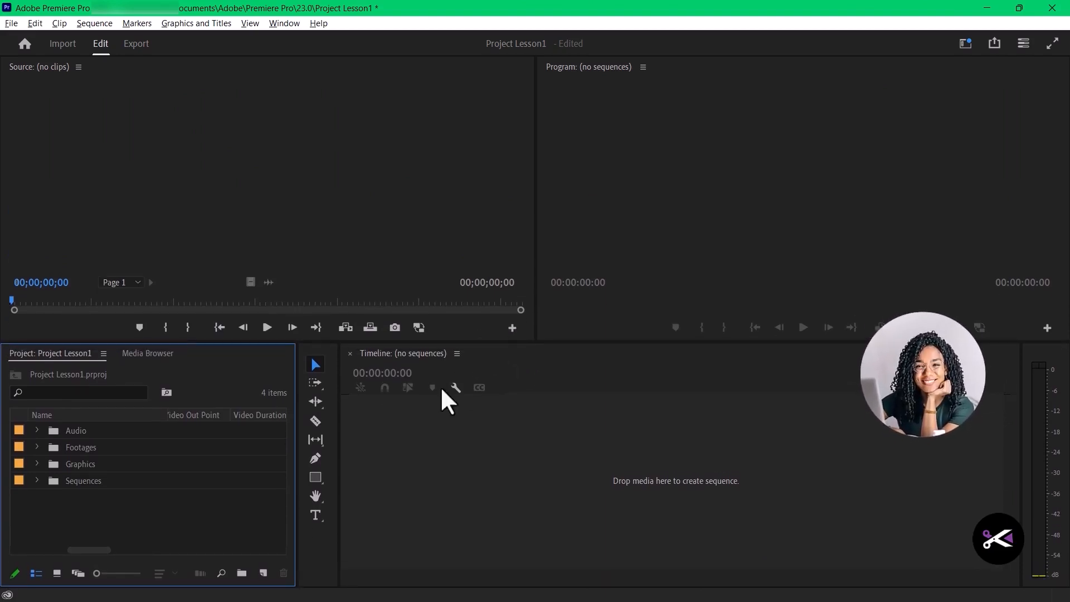
click(551, 422)
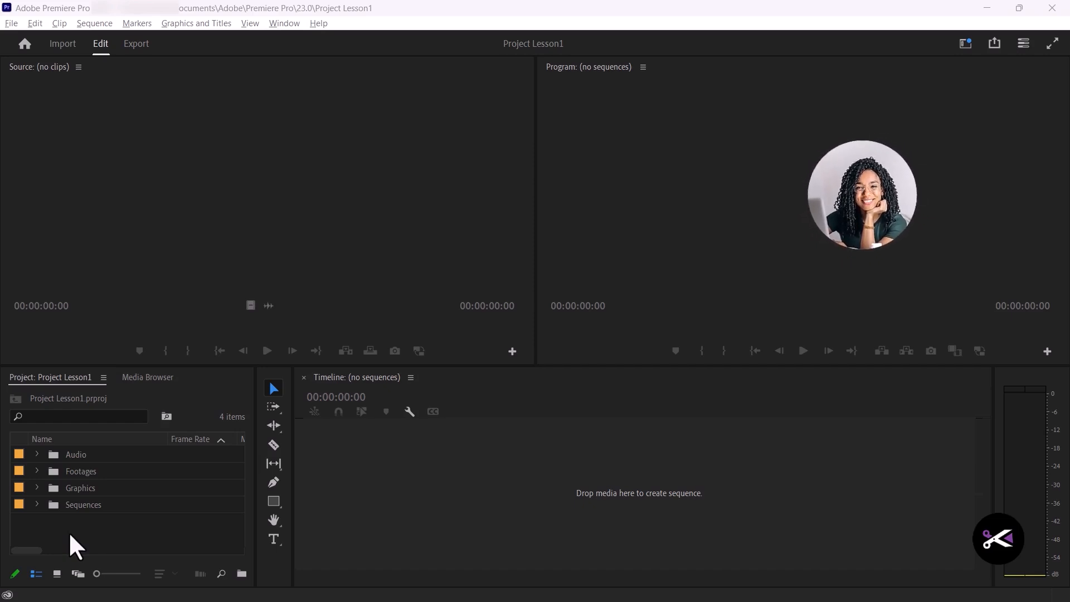
- Open the Footages bin to show its clips as thumbnails
click(405, 186)
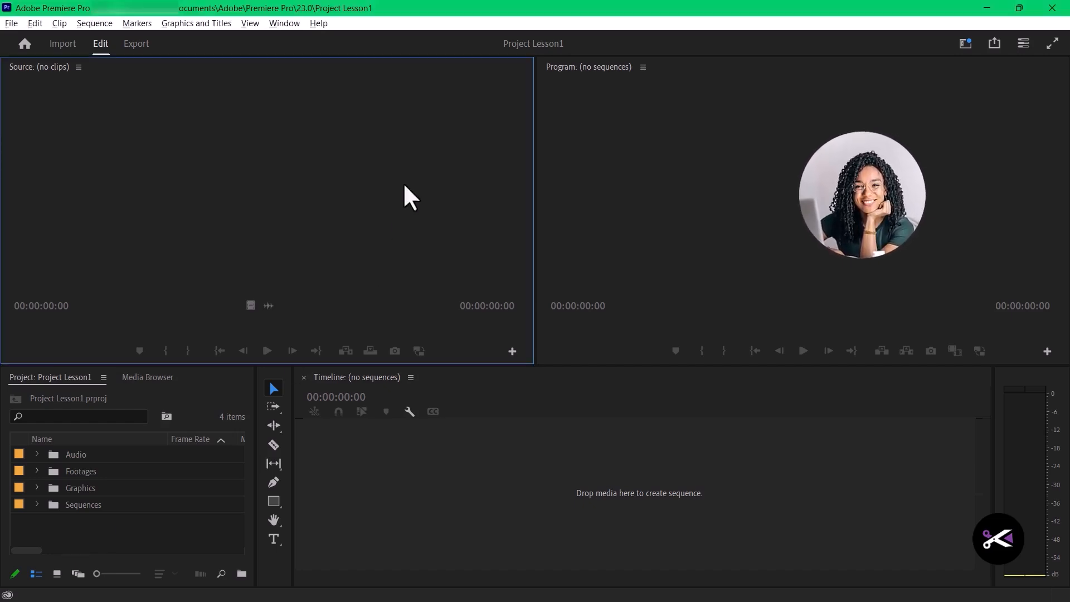
click(155, 535)
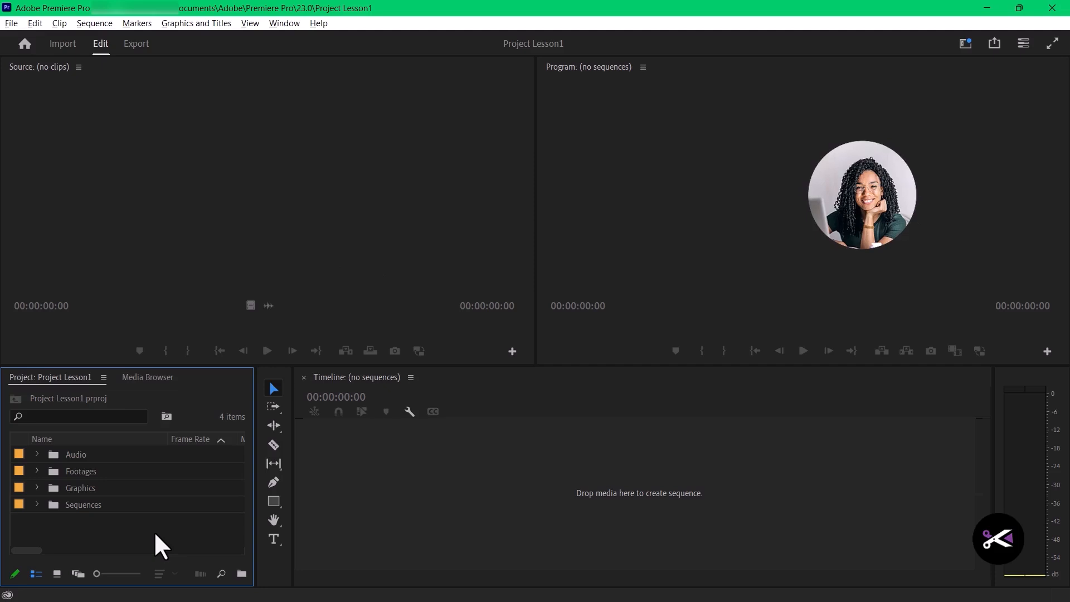
click(38, 470)
double_click(54, 471)
- Load the clip 5716884-hd_1920_1080_25fps.mp4 from the Footages bin in the Source monitor and make the monitor taller
drag(236, 433, 235, 409)
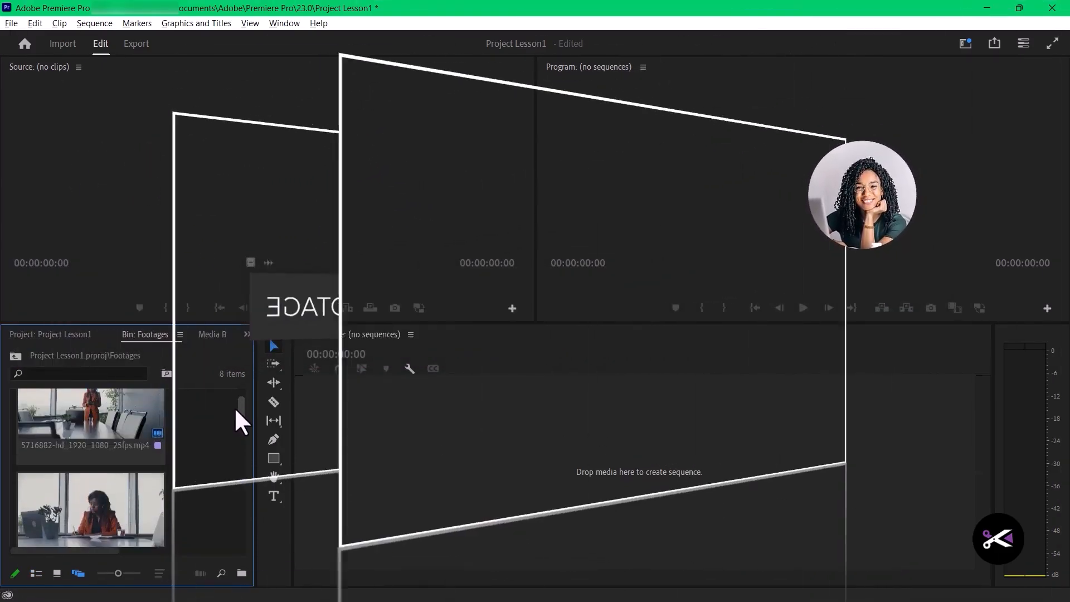
scroll(187, 469, down, 2)
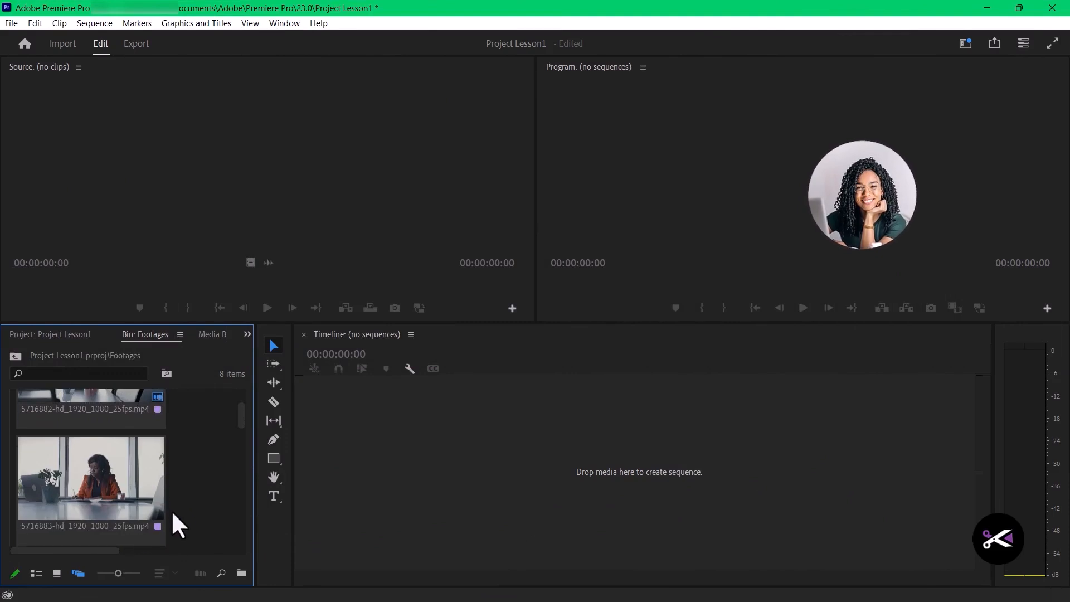
scroll(218, 485, down, 4)
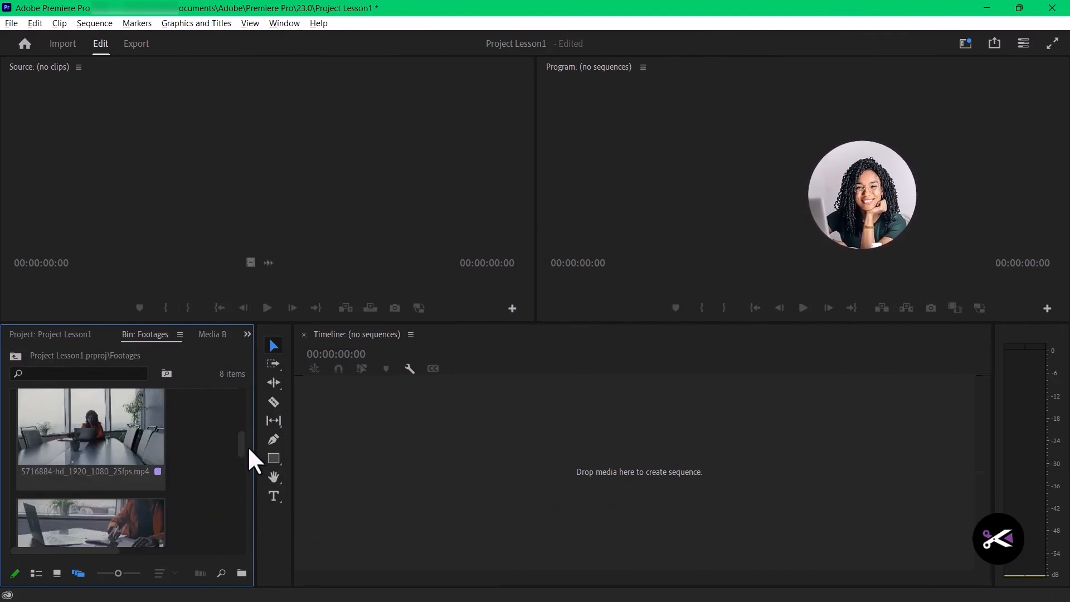
mouse_move(248, 448)
mouse_down()
mouse_move(253, 543)
mouse_move(240, 423)
mouse_move(238, 445)
mouse_move(236, 436)
mouse_up()
click(140, 466)
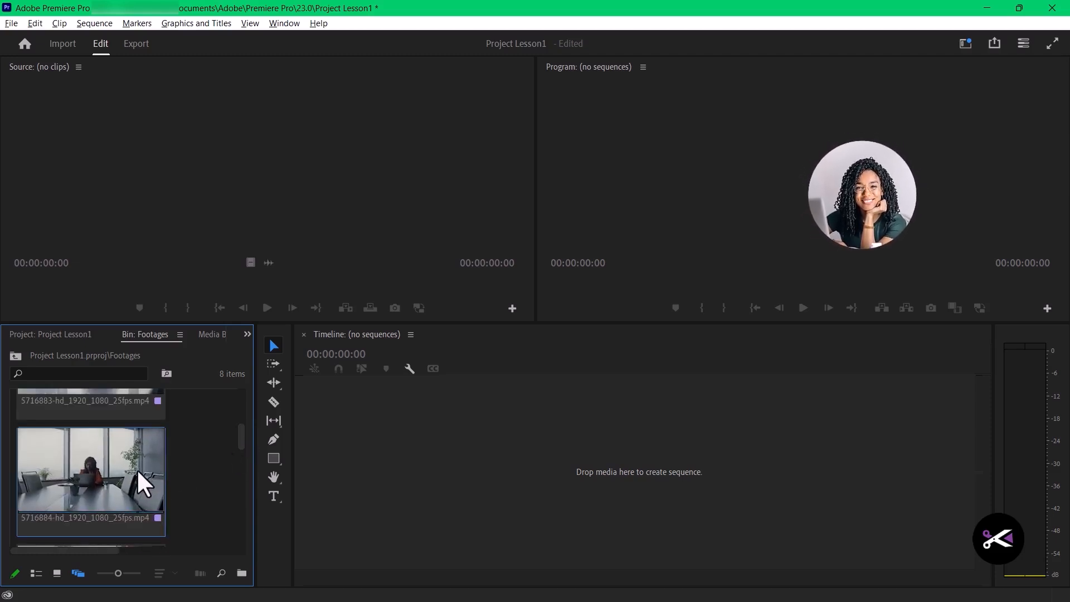
scroll(195, 523, up, 3)
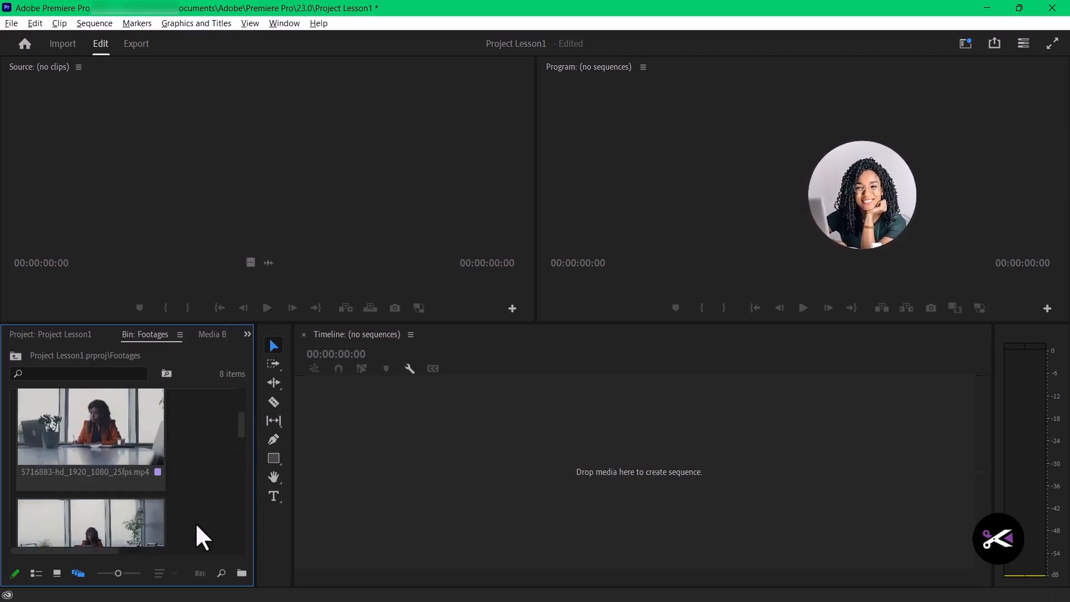
scroll(196, 523, down, 3)
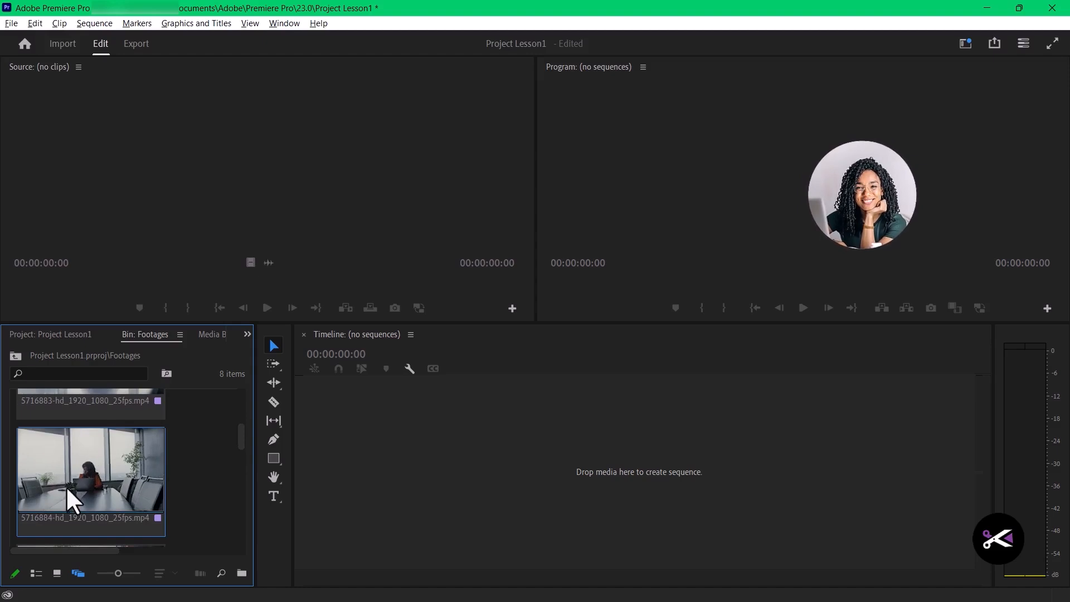
double_click(66, 486)
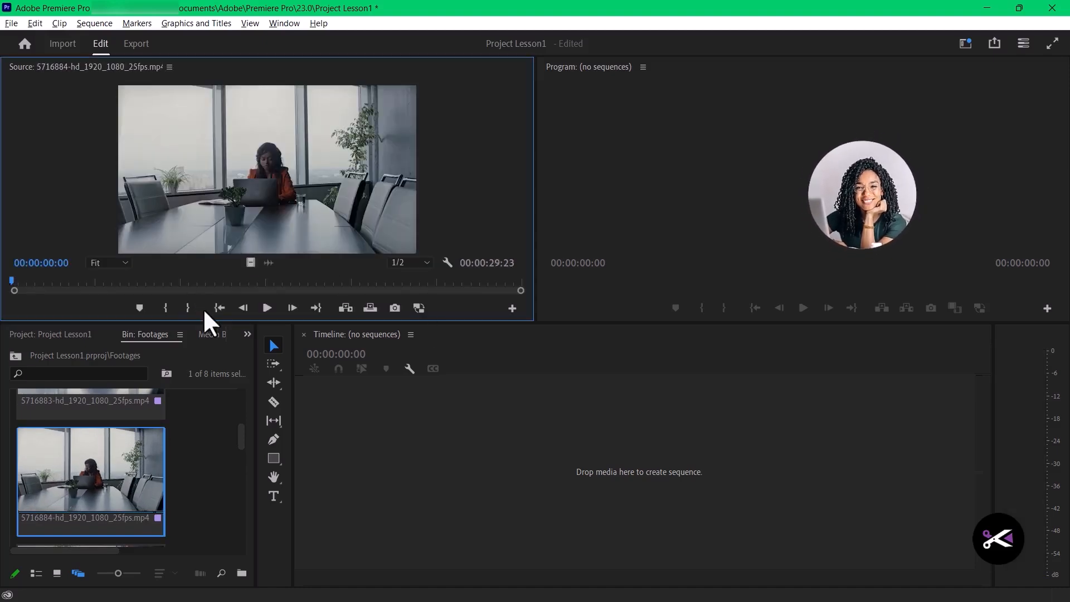
drag(212, 322, 211, 350)
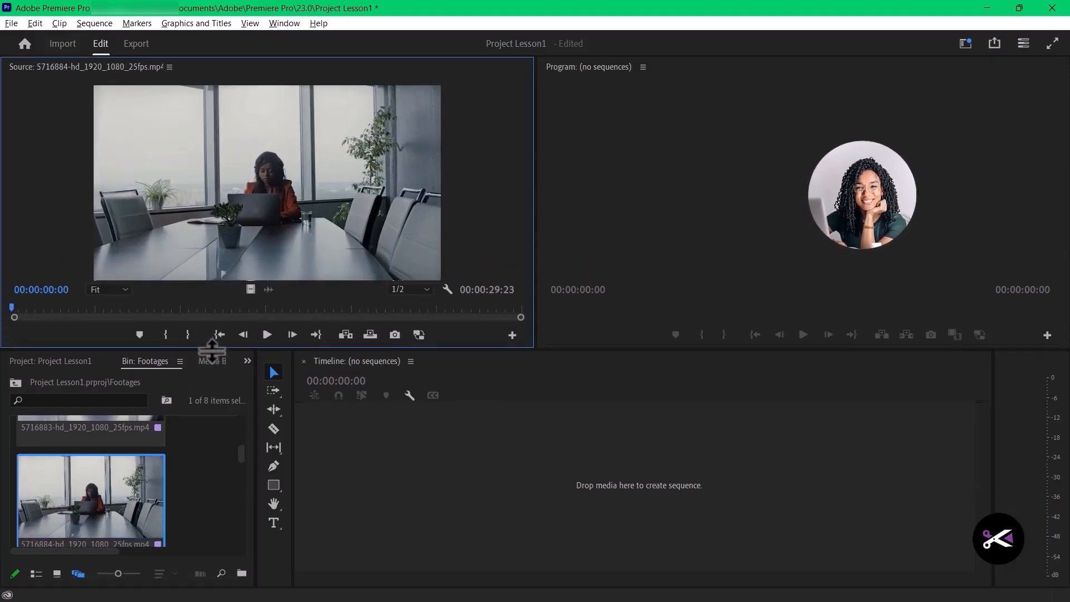
scroll(163, 529, down, 2)
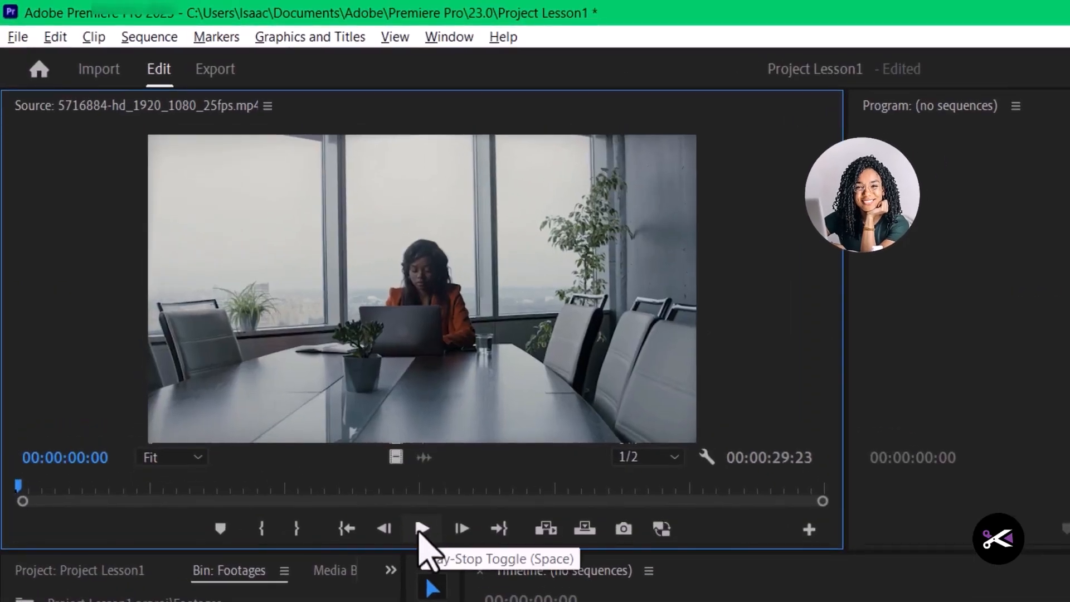
- Preview the 5716884 source clip and mark its In point at 00:00:09:08 and Out point at 00:00:17:14
click(422, 529)
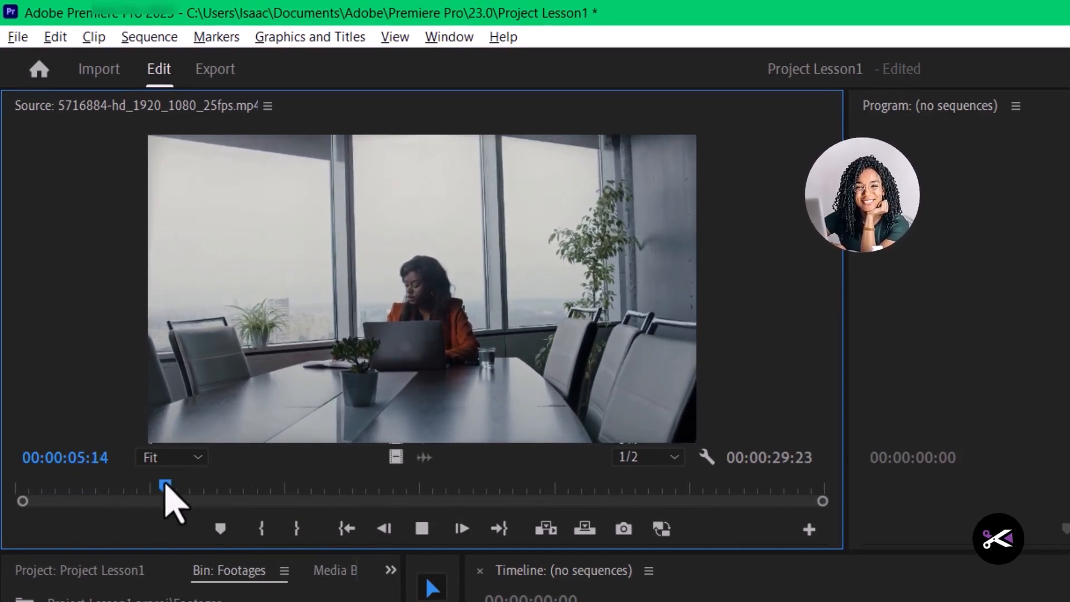
key(space)
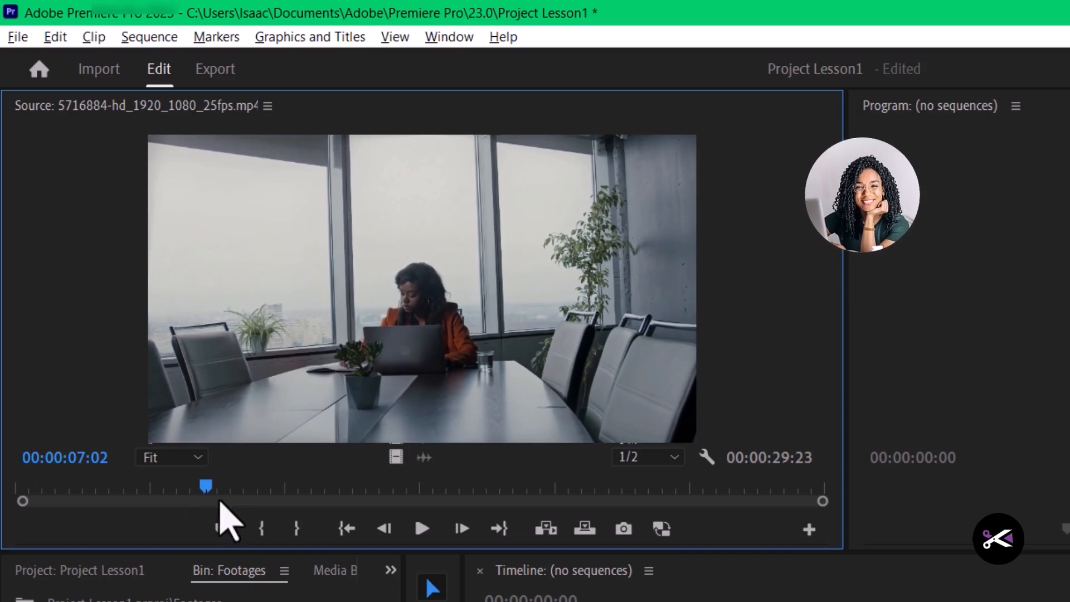
drag(220, 488, 273, 542)
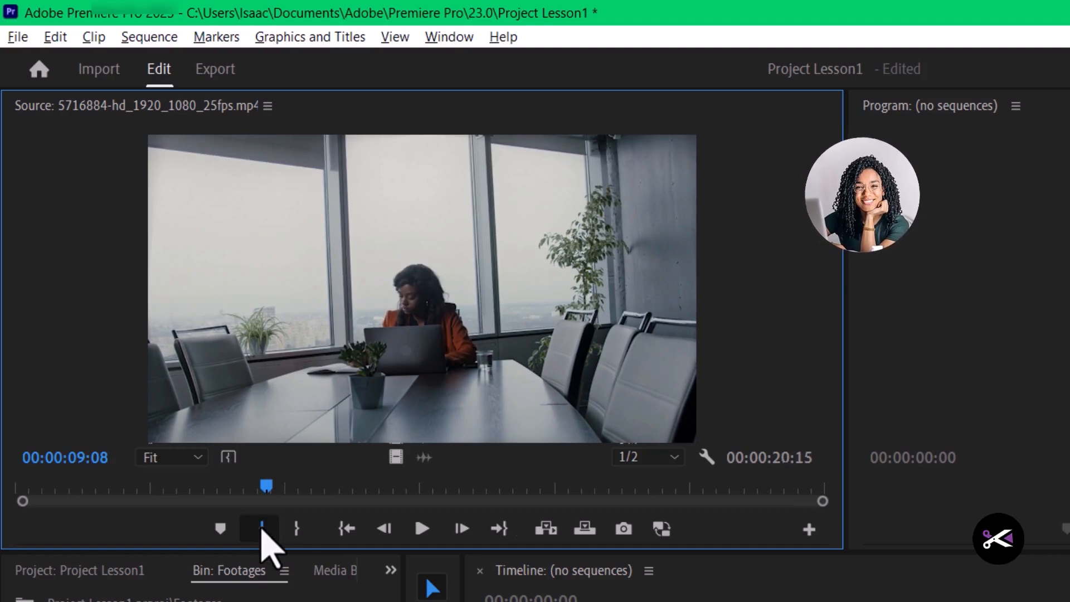
click(262, 529)
drag(267, 490, 489, 490)
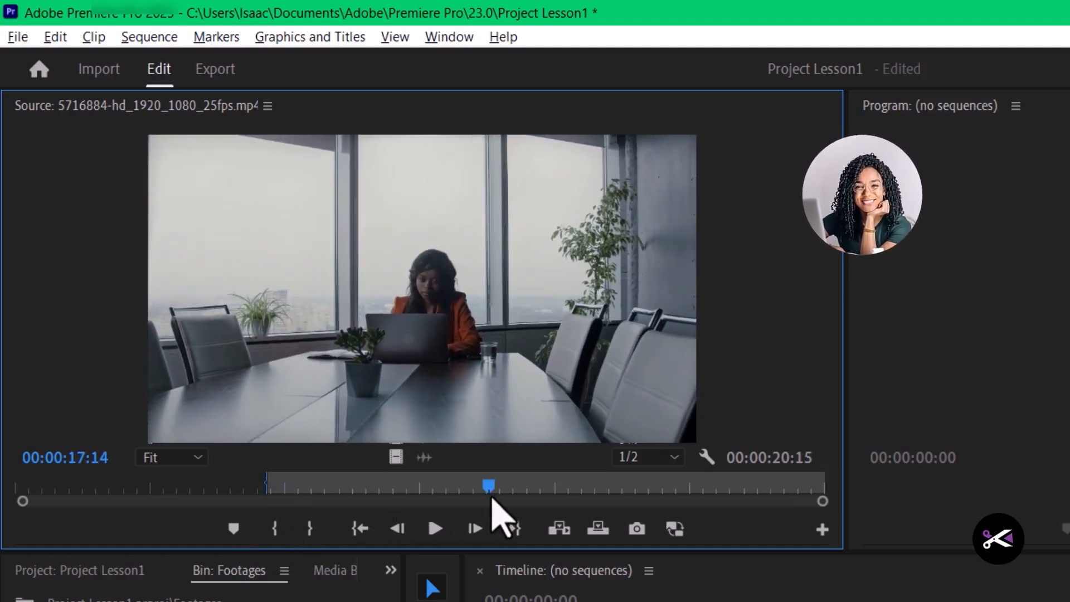
click(311, 529)
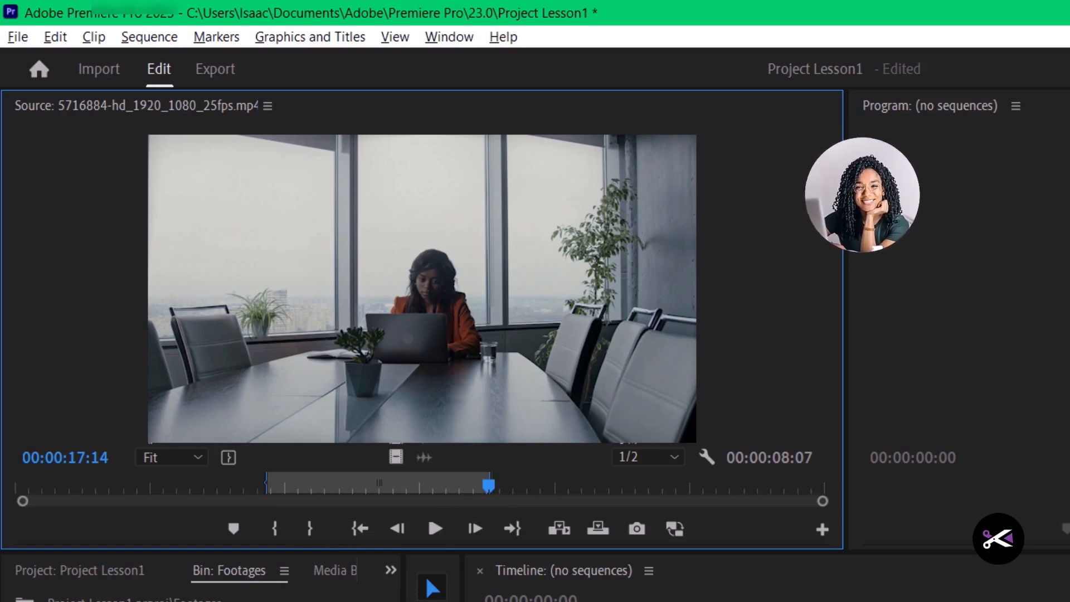
- Load 5716895-hd_1920_1080_25fps.mp4 in the Source monitor and mark its In point at 00:00:09:01 and Out point at 00:00:12:10
double_click(223, 600)
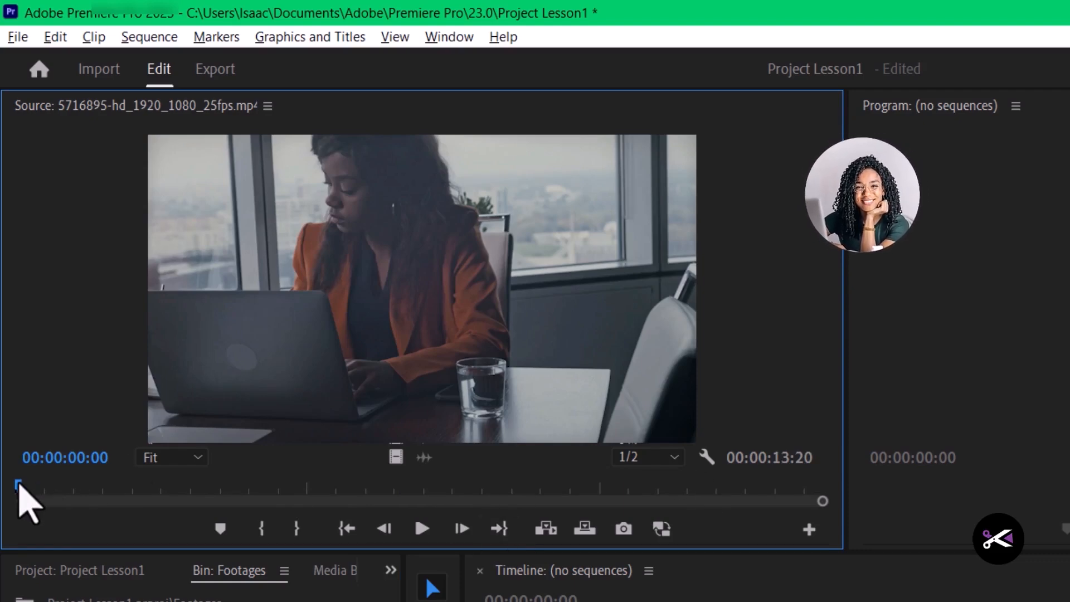
drag(19, 486, 454, 488)
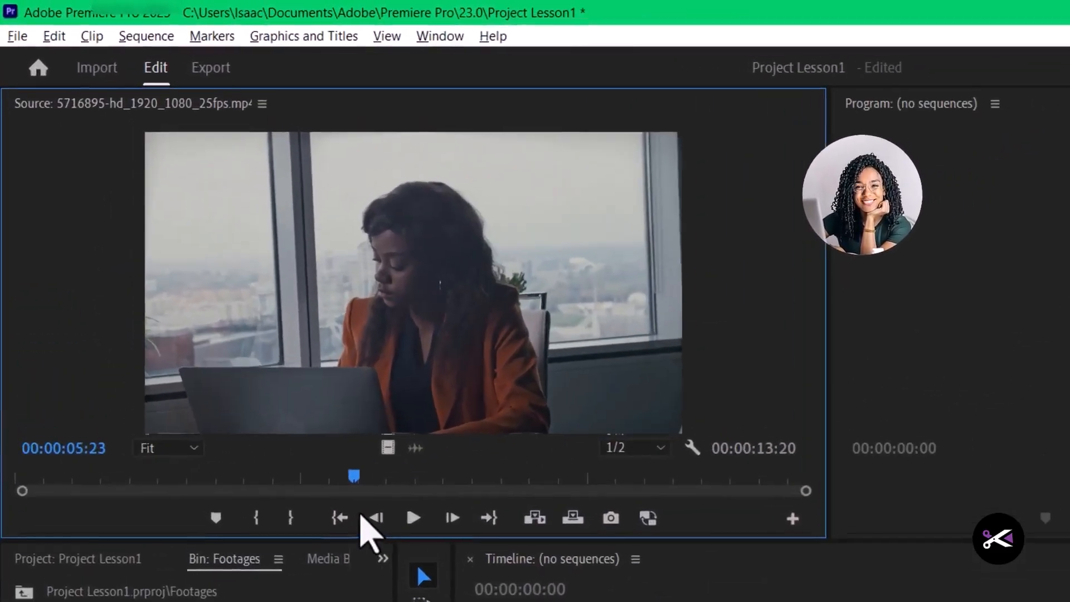
drag(267, 379, 379, 381)
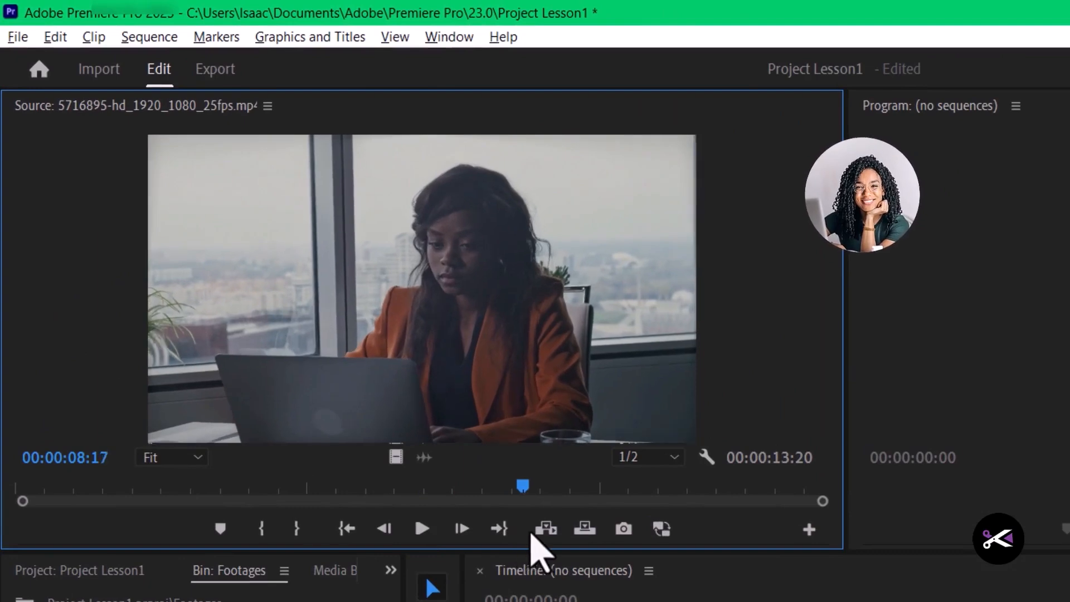
drag(529, 533, 545, 525)
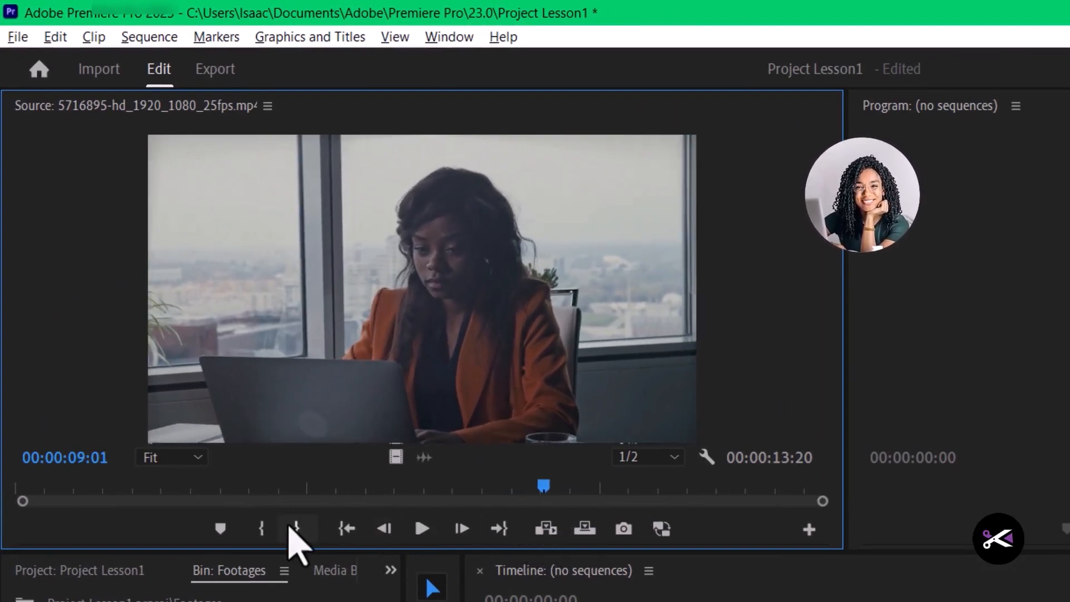
click(262, 529)
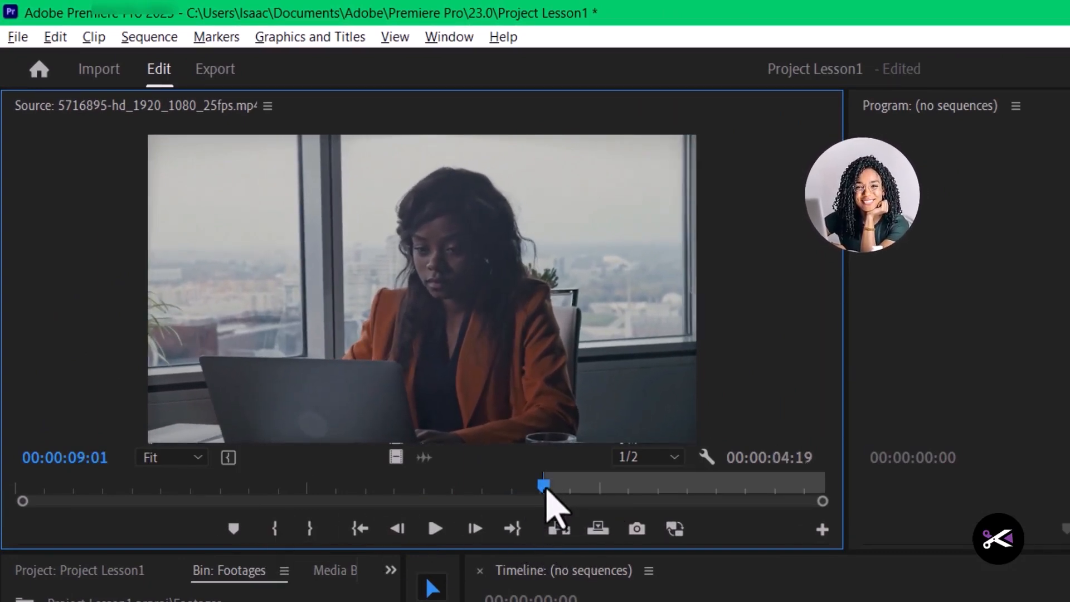
drag(547, 489, 746, 500)
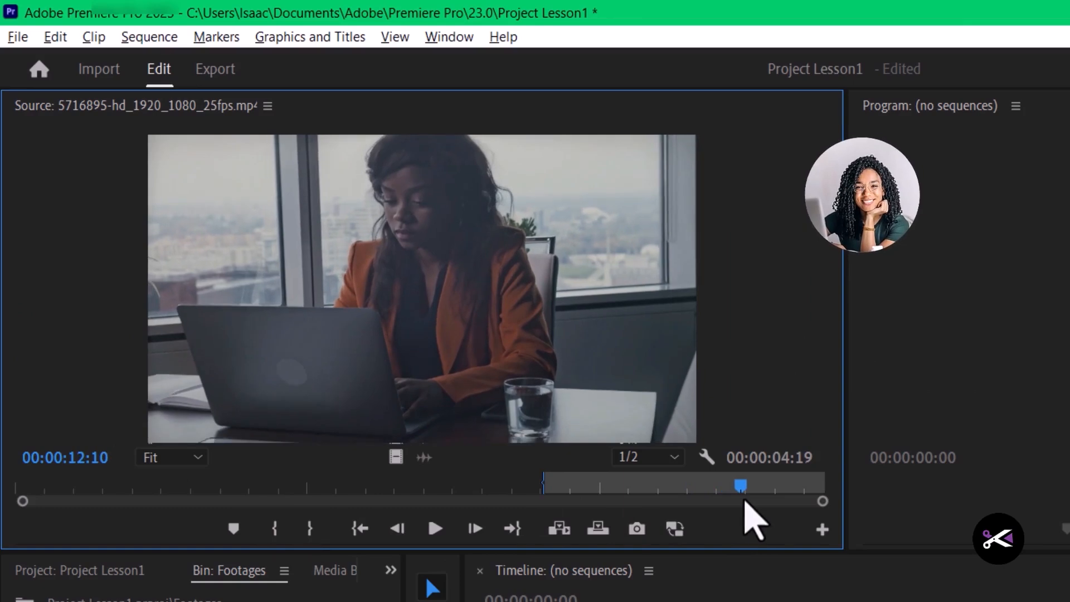
click(310, 529)
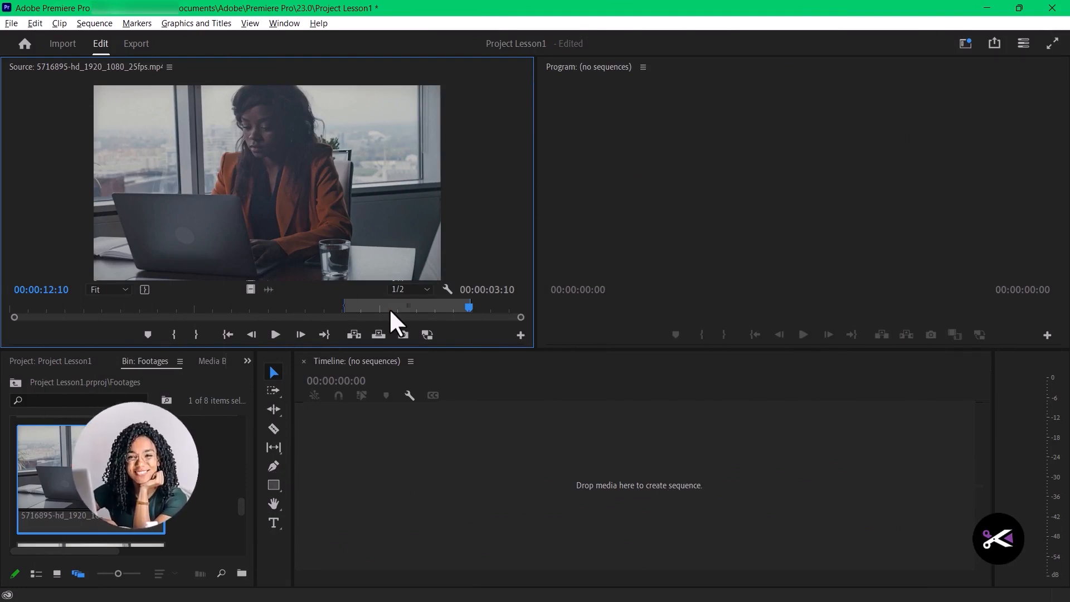
- Place the marked portion of the 5716895 clip in the empty timeline to create a sequence with it on V1
drag(273, 149, 444, 493)
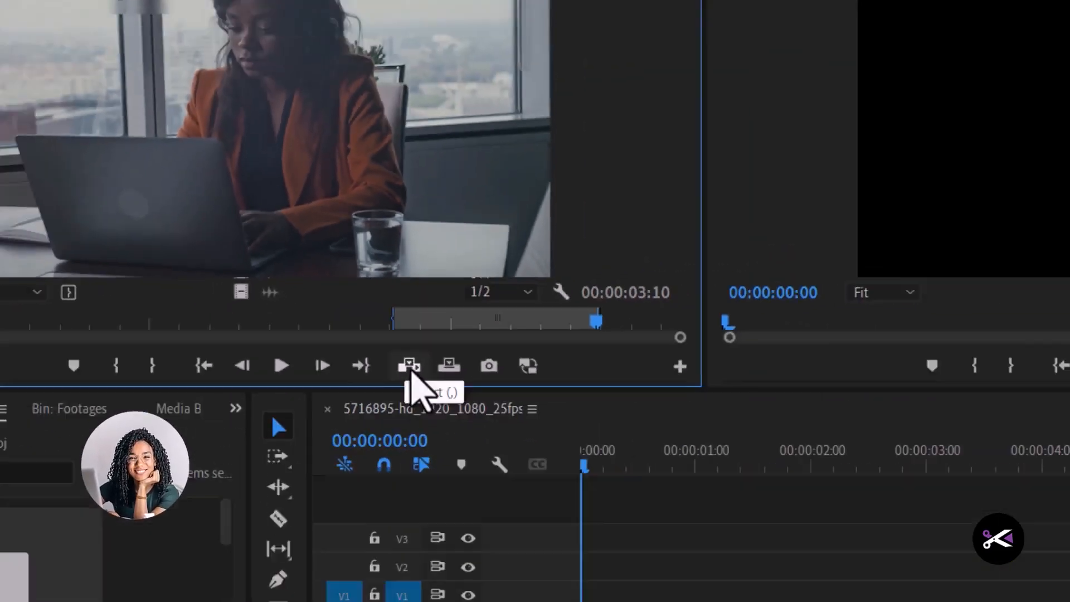
click(353, 334)
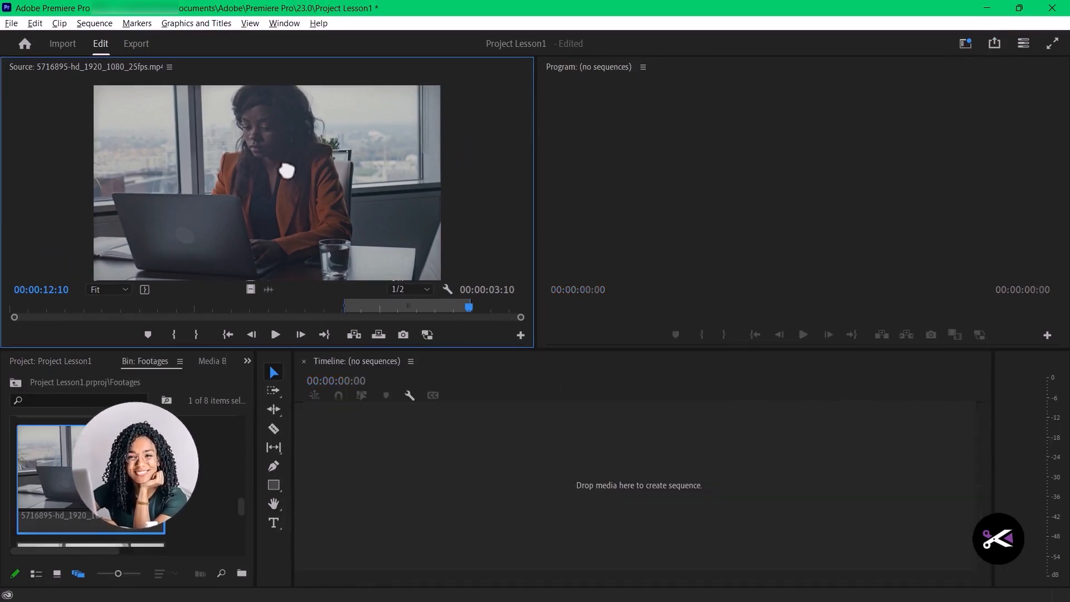
drag(287, 170, 445, 492)
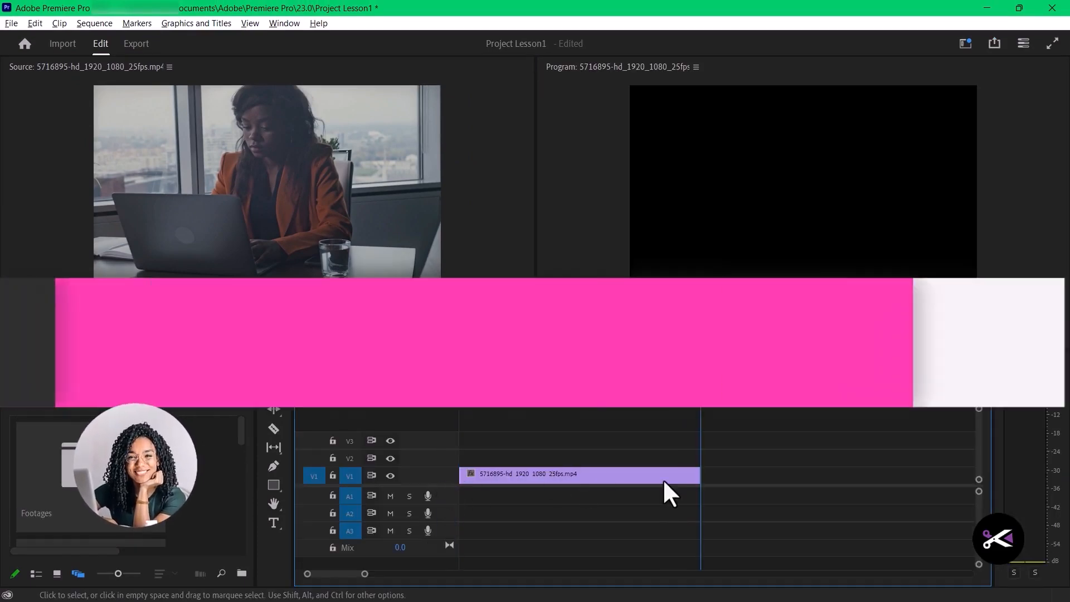
scroll(677, 466, down, 1)
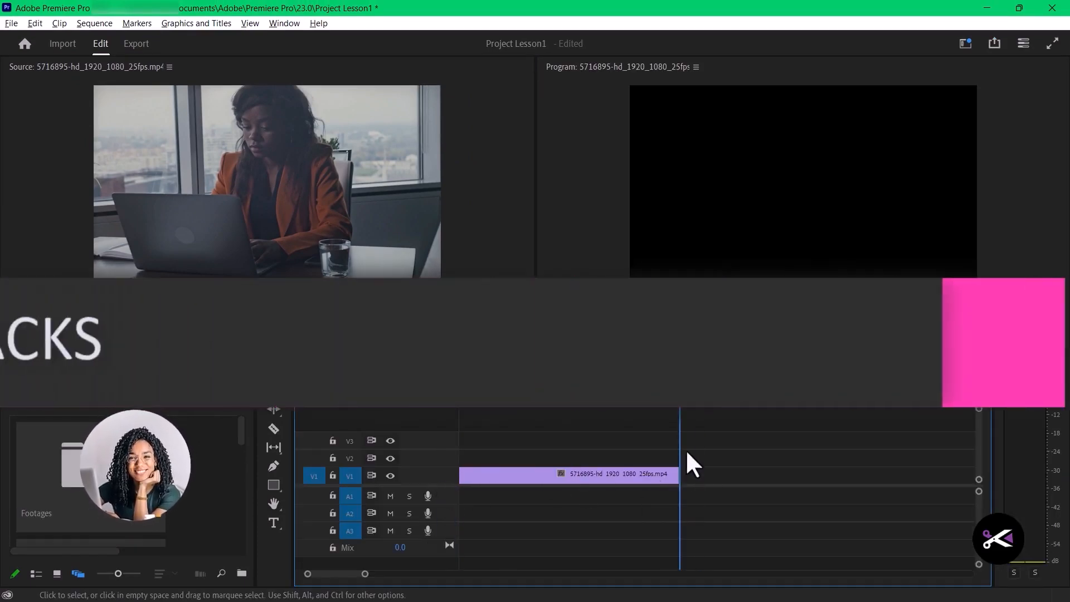
scroll(664, 468, down, 3)
scroll(563, 523, up, 4)
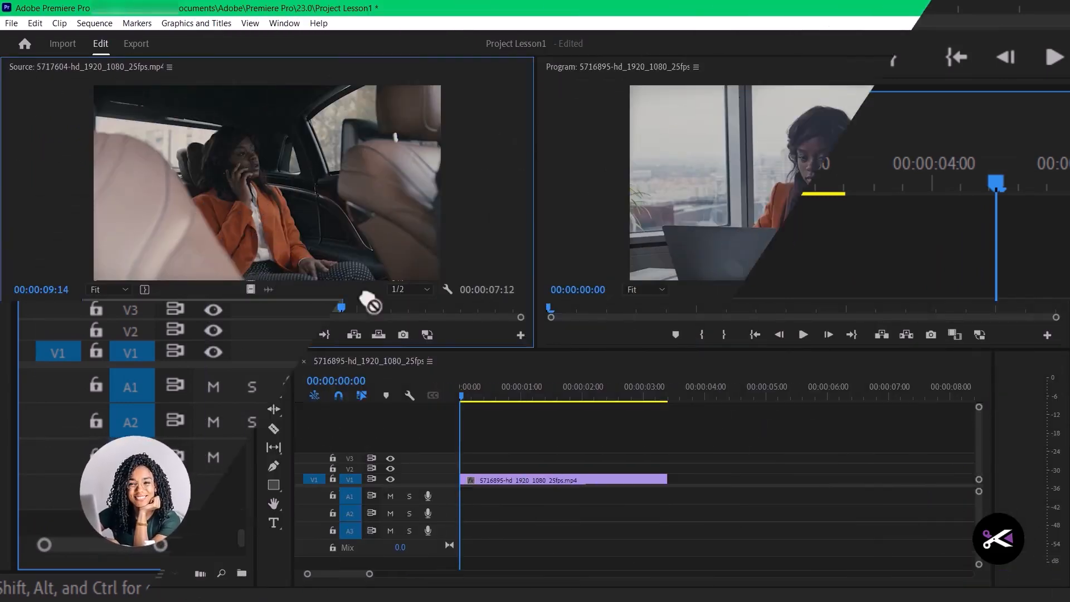
- Place the marked portion of the 5717604 clip on V2, overlapping the V1 clip, and play the sequence
drag(370, 303, 511, 471)
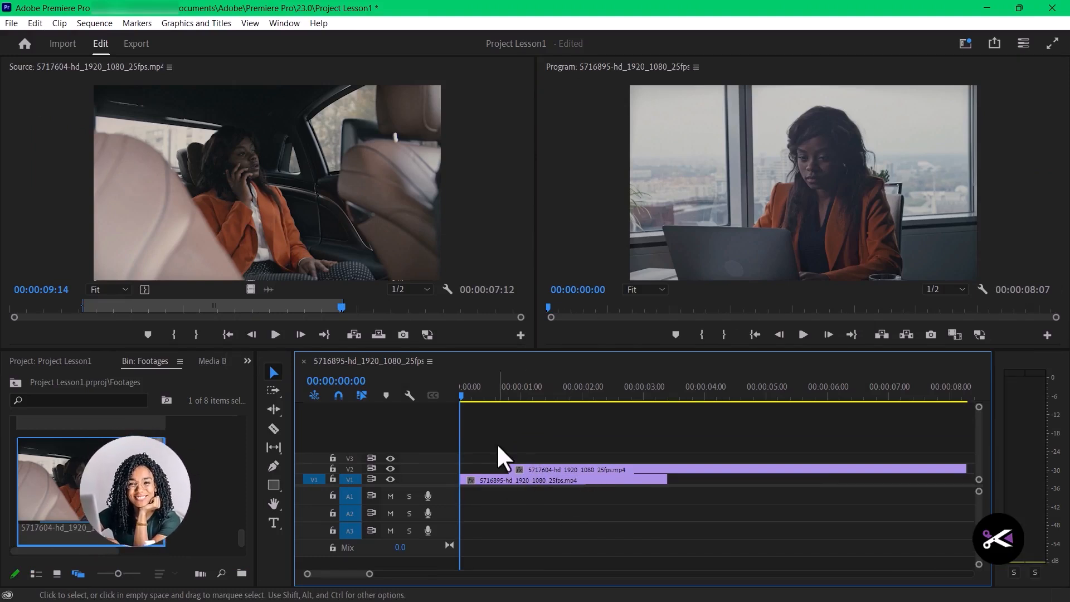
drag(464, 393, 431, 416)
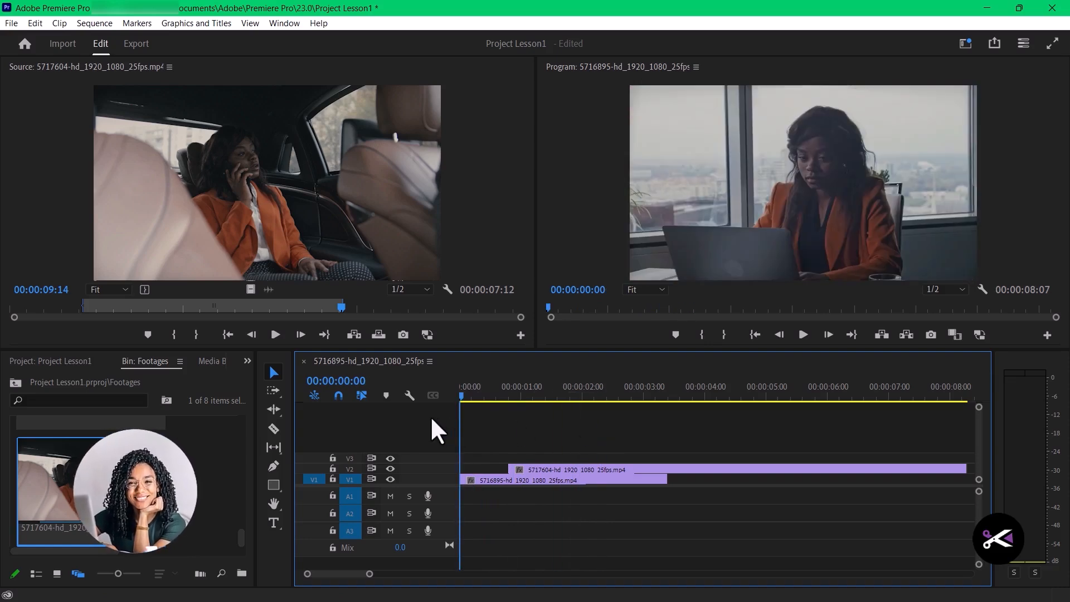
click(804, 335)
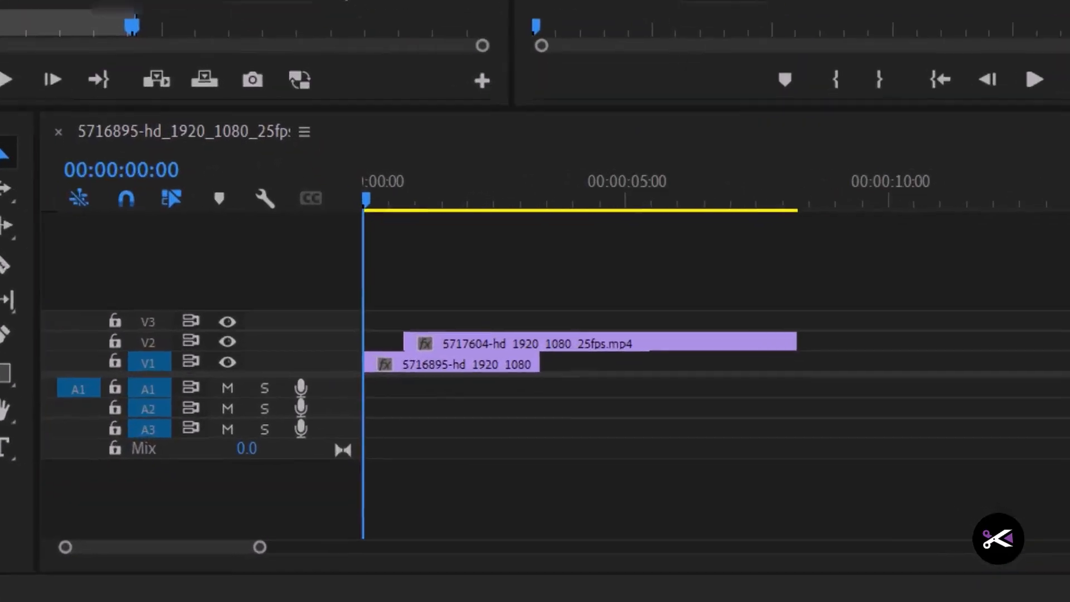
- Add clips from the Audio bin to tracks A1 and A2 at the sequence start and play them together
drag(1, 357, 352, 376)
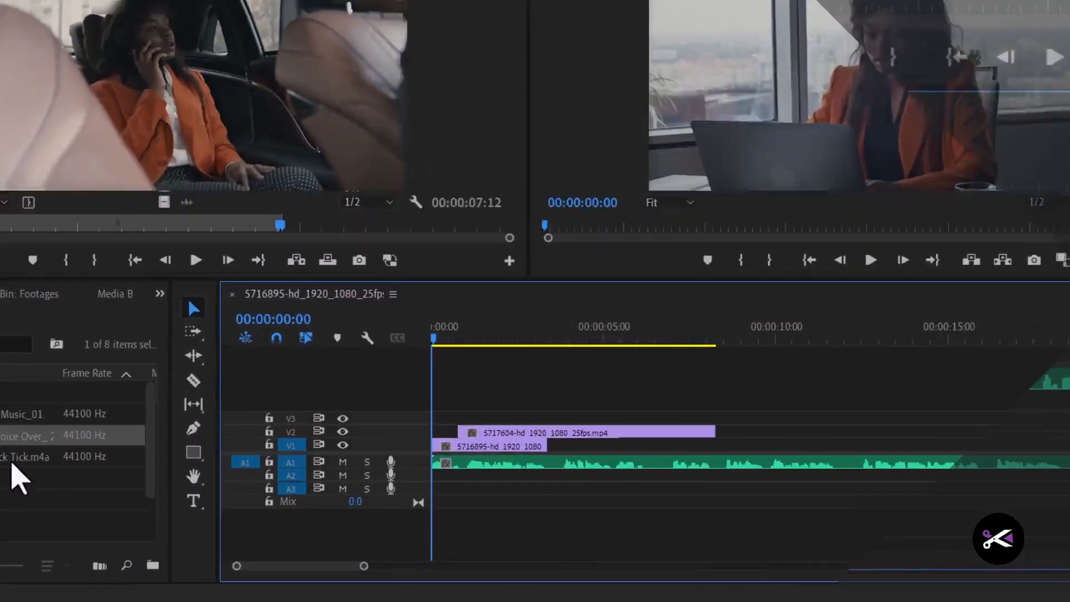
drag(176, 471, 476, 507)
drag(386, 397, 356, 397)
key(space)
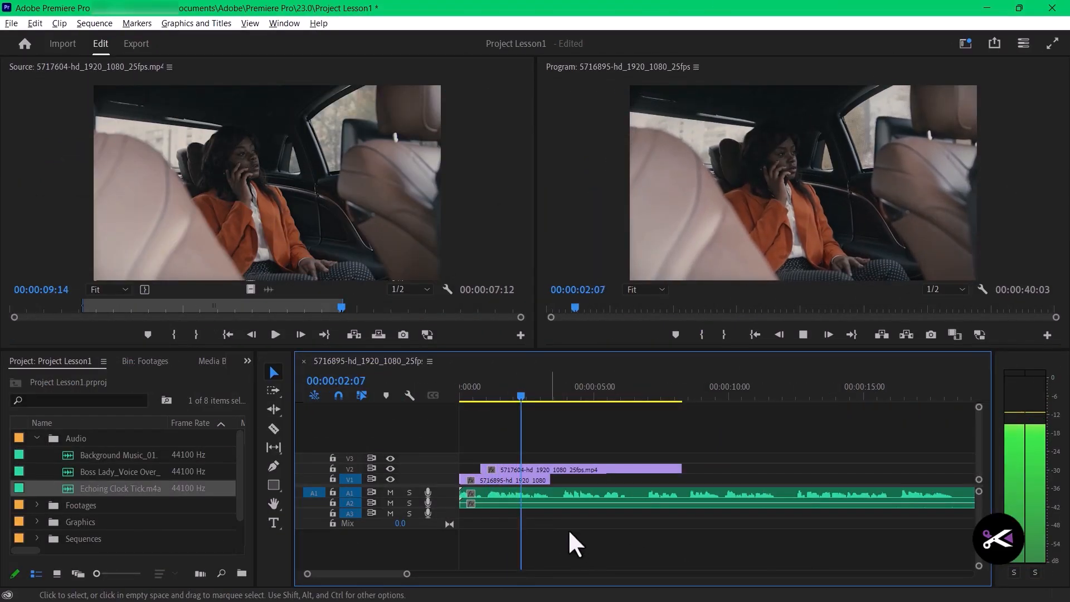
- Return to the sequence start and undo the placement of the audio clip on A2
key(Home)
key(ctrl+z)
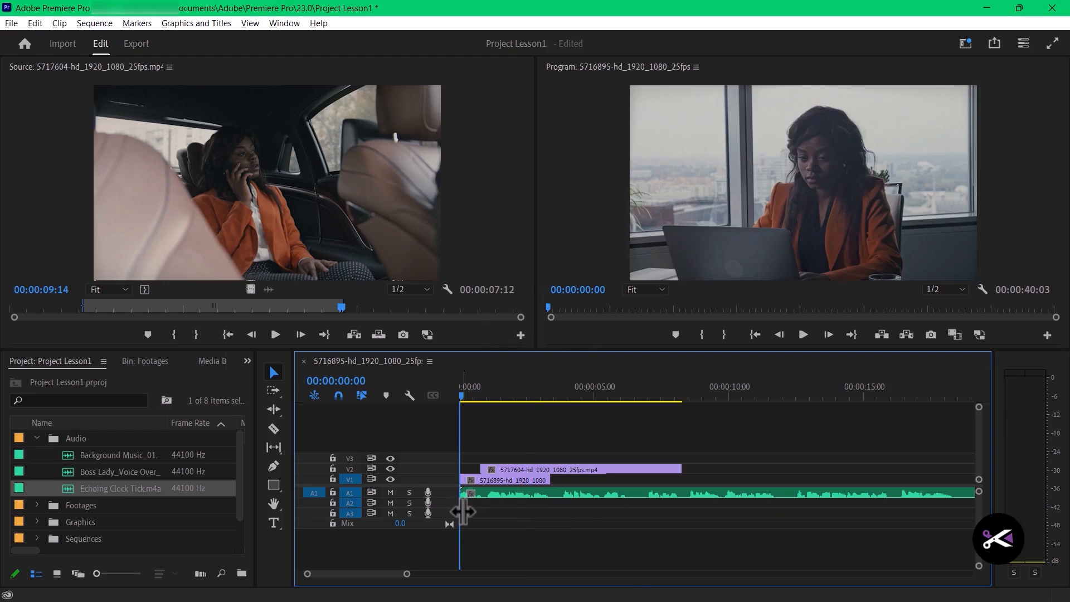
- Examine the layout of the sequence's video and audio clips at wider and closer timeline zoom levels
key(minus)
key(minus)
key(minus)
key(minus)
key(minus)
key(minus)
key(equal)
key(equal)
key(equal)
key(equal)
key(equal)
key(equal)
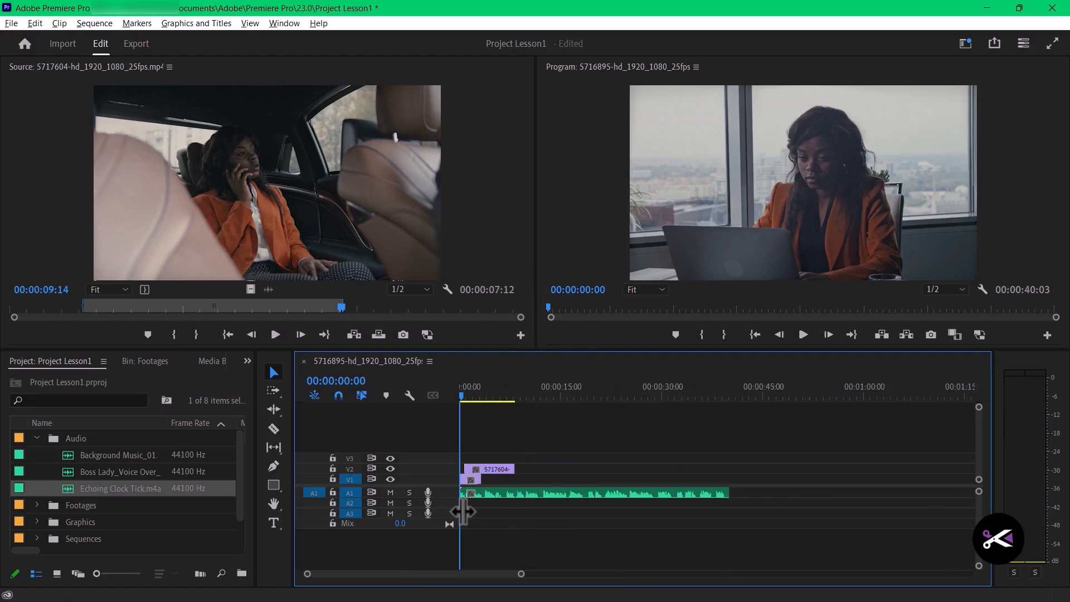
key(minus)
key(minus)
key(minus)
key(equal)
key(equal)
key(equal)
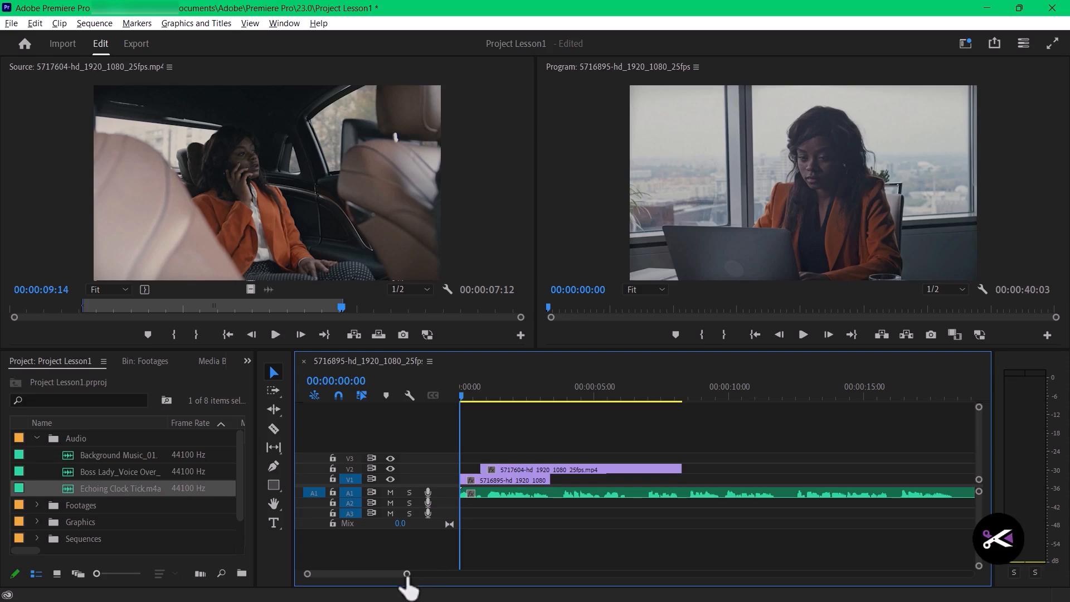
drag(407, 573, 543, 574)
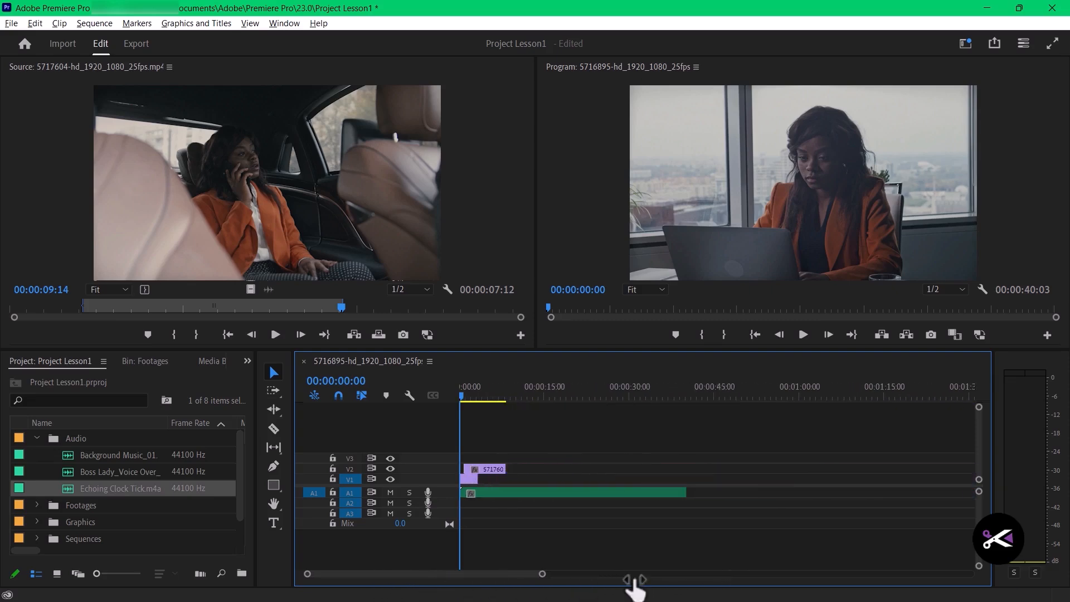
drag(636, 579, 437, 580)
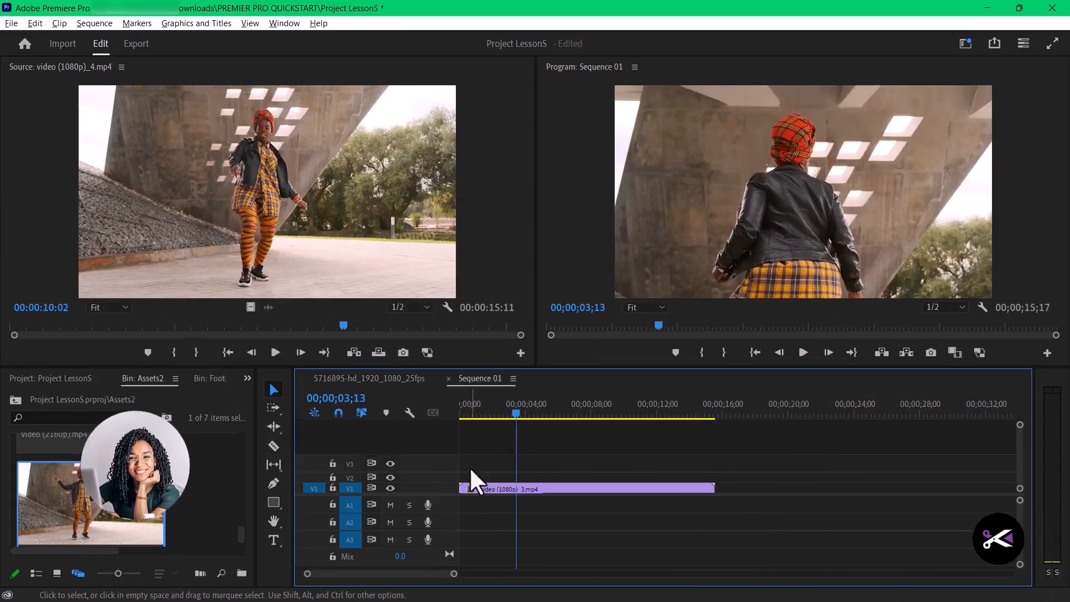
- Split the video (1080p)_3.mp4 clip in Sequence 01 at 00;00;02;11 with the Razor tool and delete the portion before the cut
key(c)
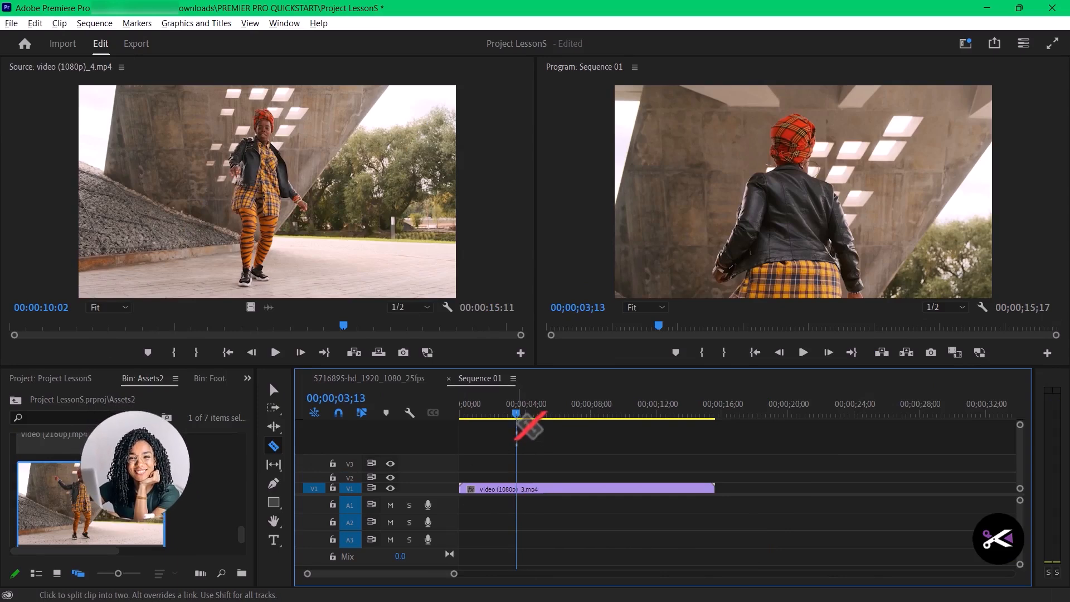
mouse_move(516, 417)
mouse_down()
mouse_move(490, 418)
mouse_move(517, 417)
mouse_move(499, 421)
mouse_up()
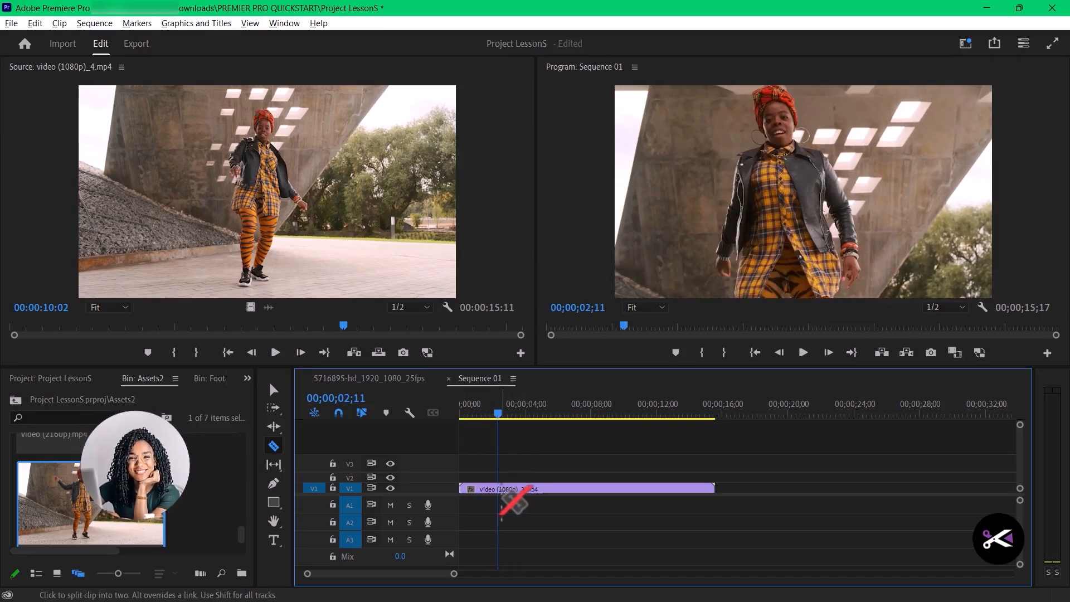
click(499, 489)
drag(502, 417, 523, 431)
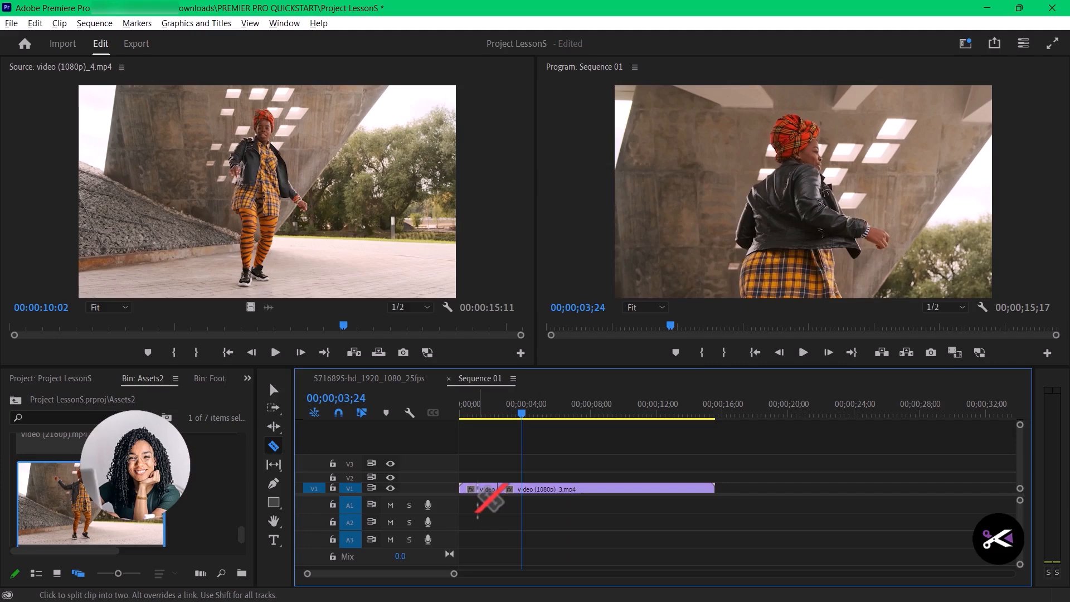
key(v)
click(488, 486)
key(Delete)
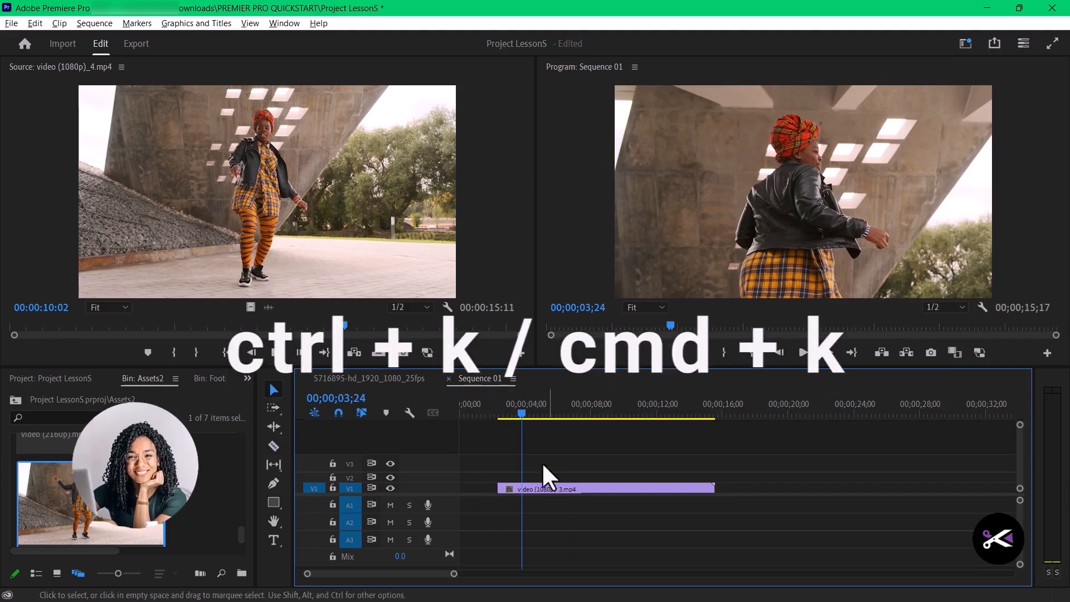
- Split the remaining video (1080p)_3.mp4 clip at 00;00;05;09 and move its second portion further along V1
drag(526, 412, 548, 414)
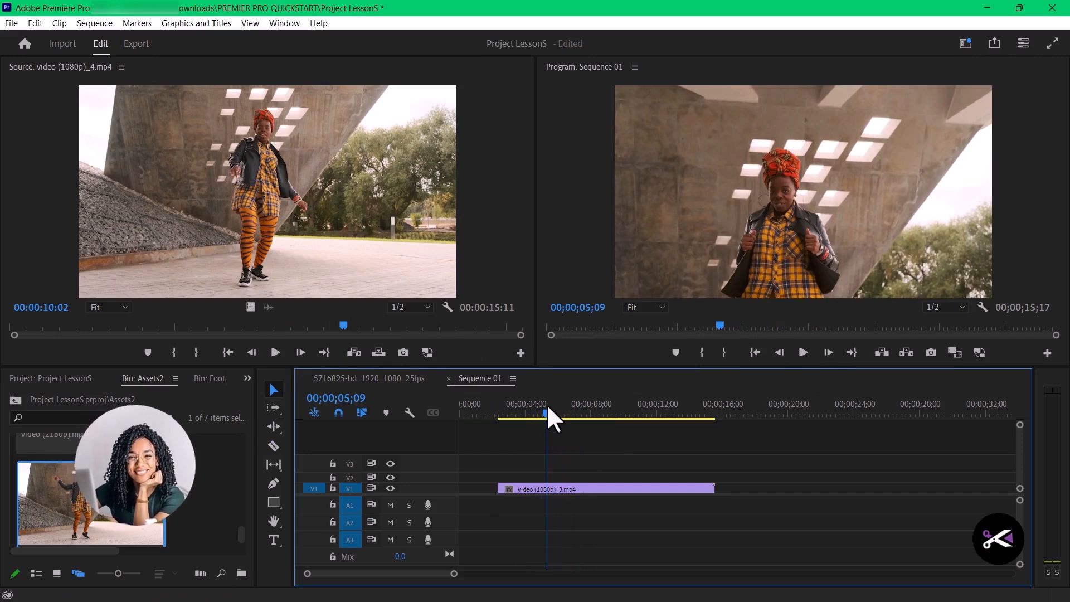
click(565, 484)
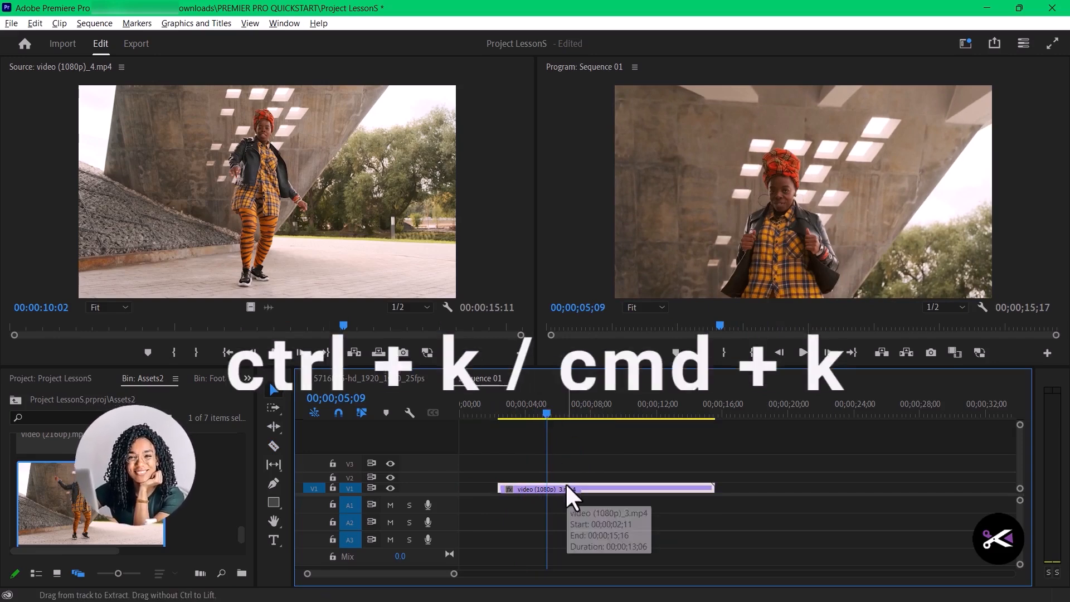
key(ctrl+k)
drag(570, 488, 633, 494)
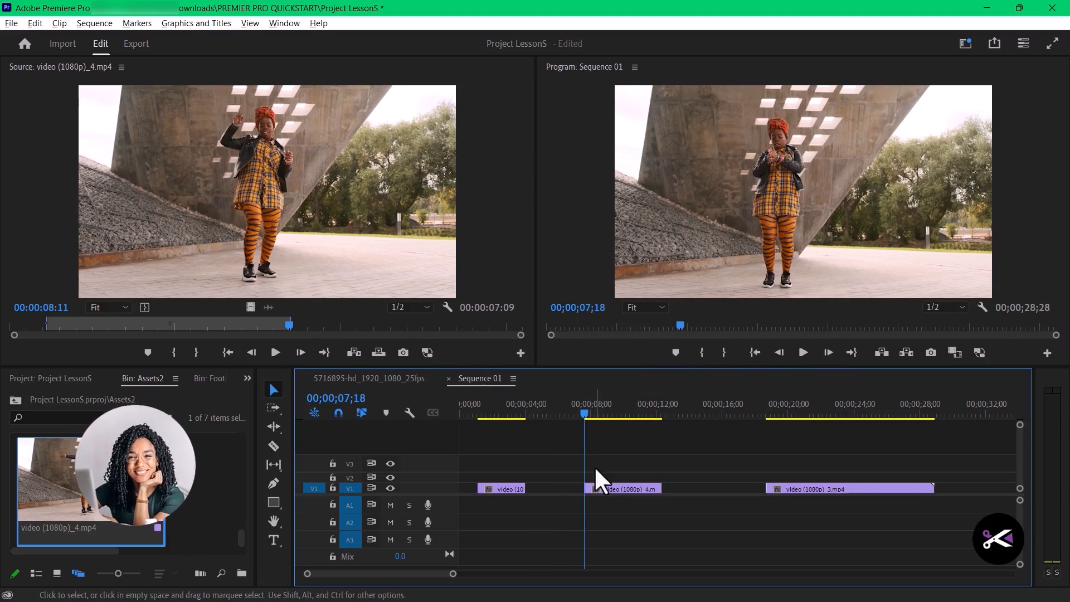
- Try to snap the video (1080p)_4.mp4 clip against the end of the first V1 clip and scrub across the cut
drag(619, 489, 562, 490)
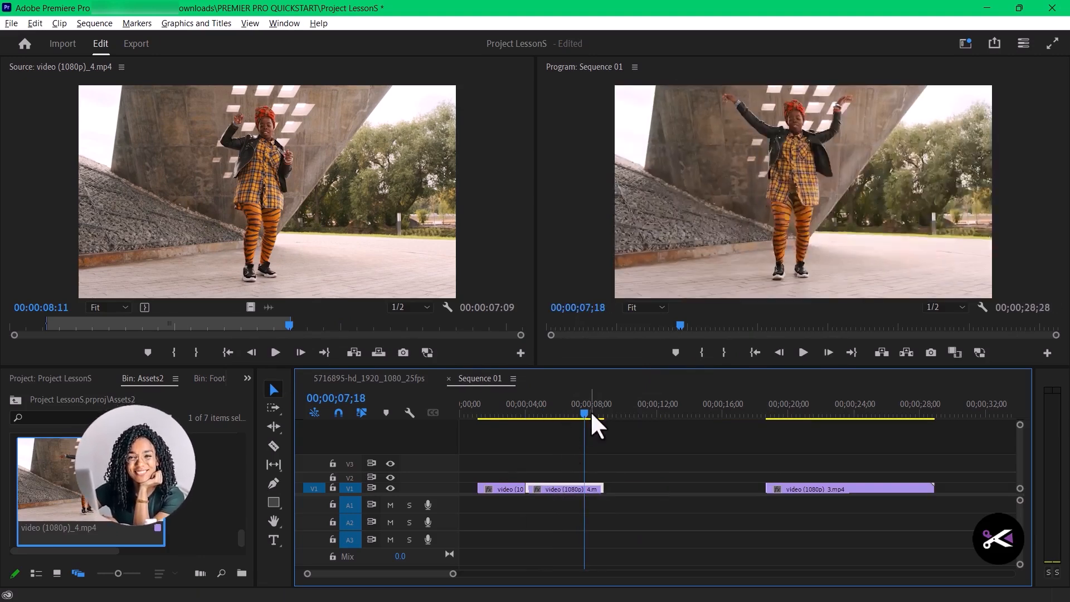
drag(584, 412, 501, 412)
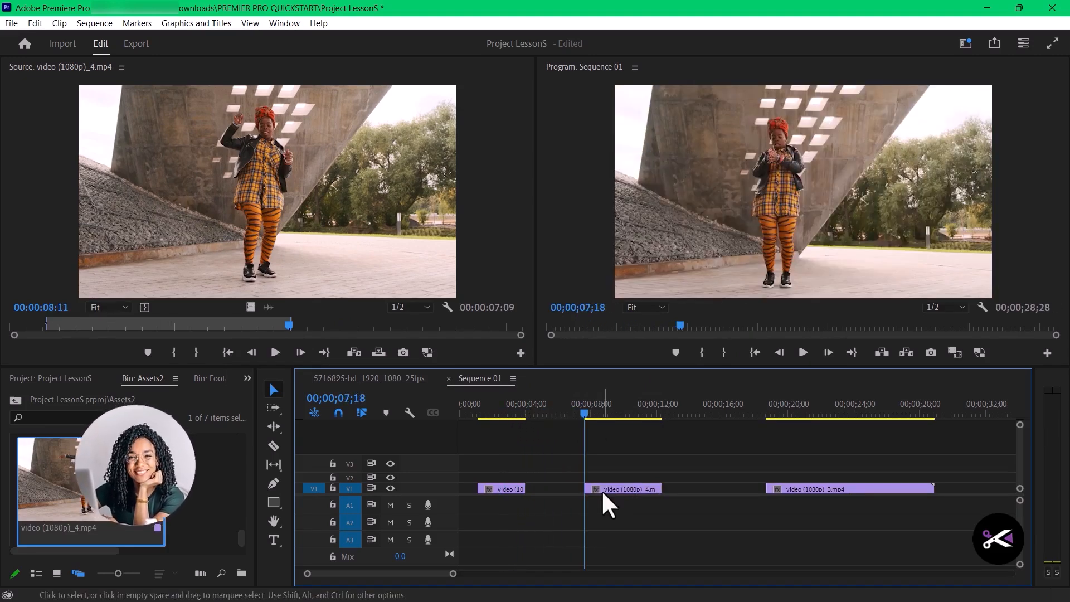
drag(616, 489, 559, 490)
drag(584, 411, 533, 410)
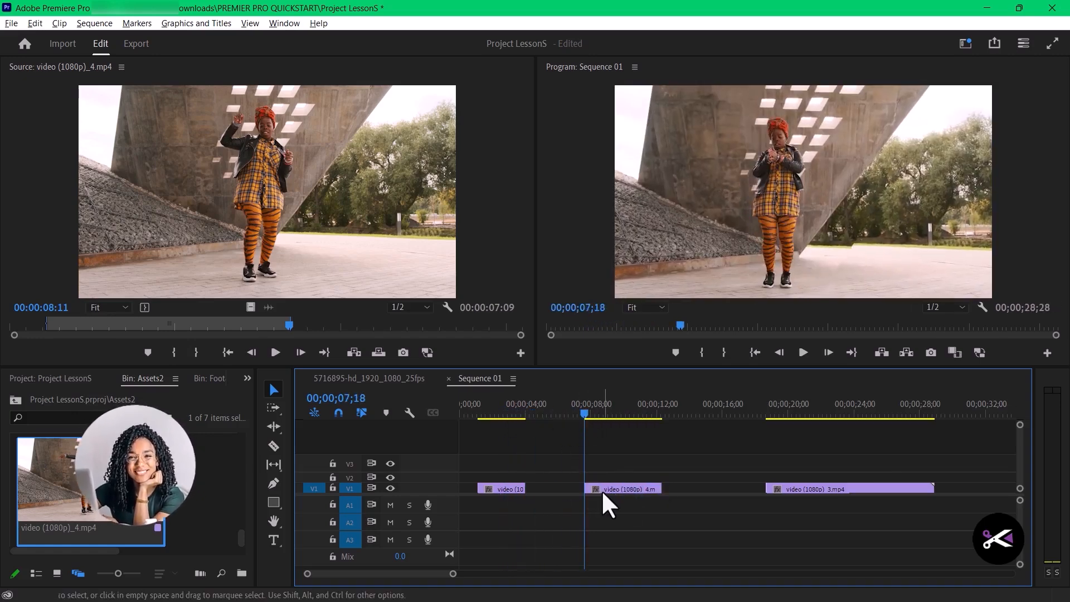
drag(613, 488, 558, 491)
drag(583, 410, 535, 411)
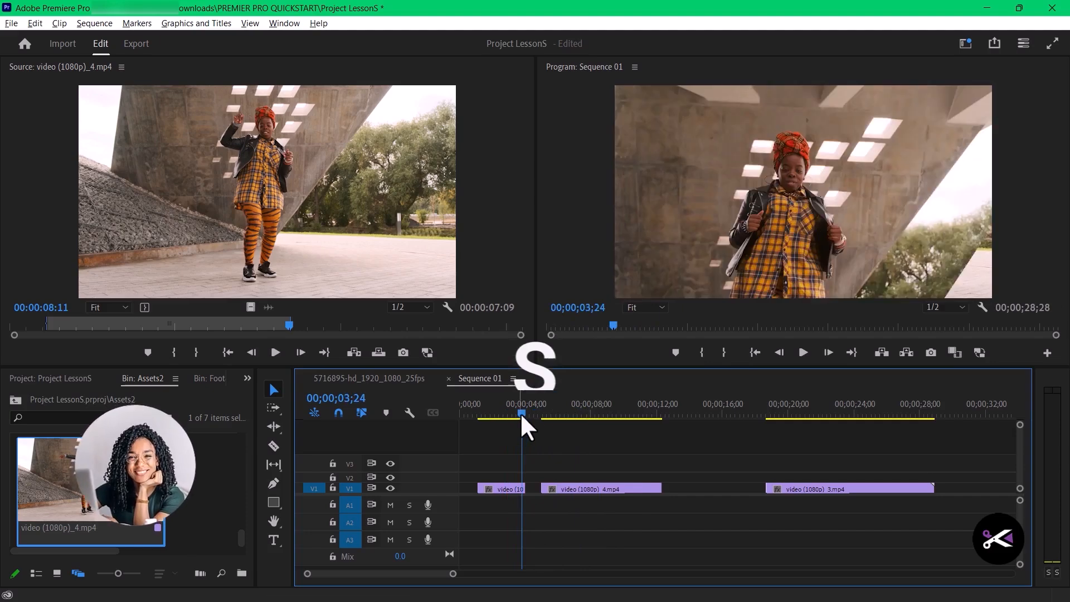
- Trim the start of the video (1080p)_4.mp4 clip and close its gap with the first clip on V1, checking the cut
drag(520, 413, 581, 427)
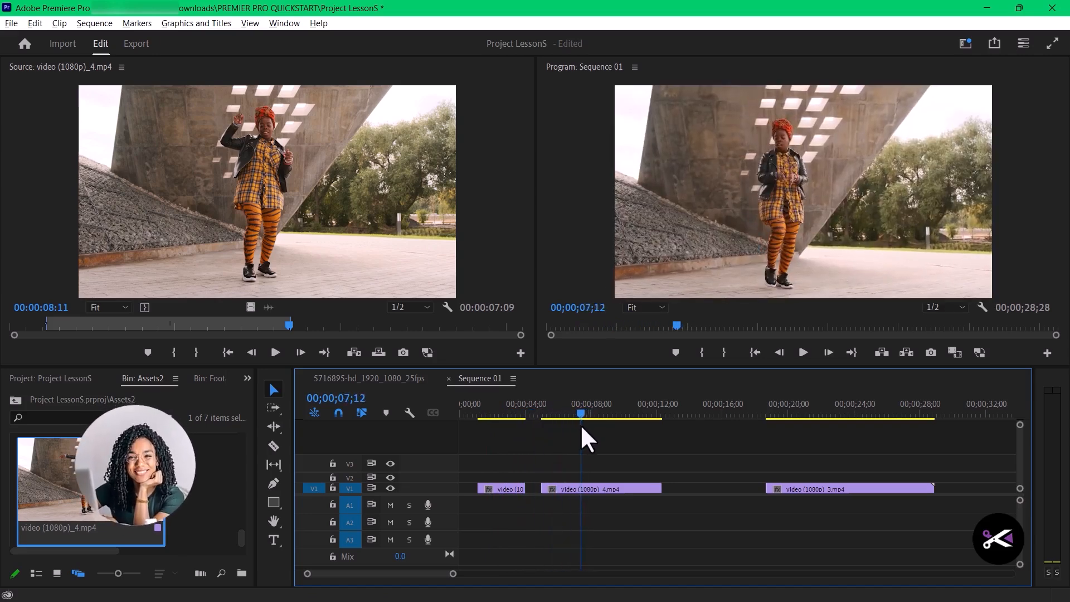
drag(580, 423, 577, 425)
mouse_move(543, 489)
mouse_down()
mouse_move(601, 490)
mouse_move(560, 491)
mouse_up()
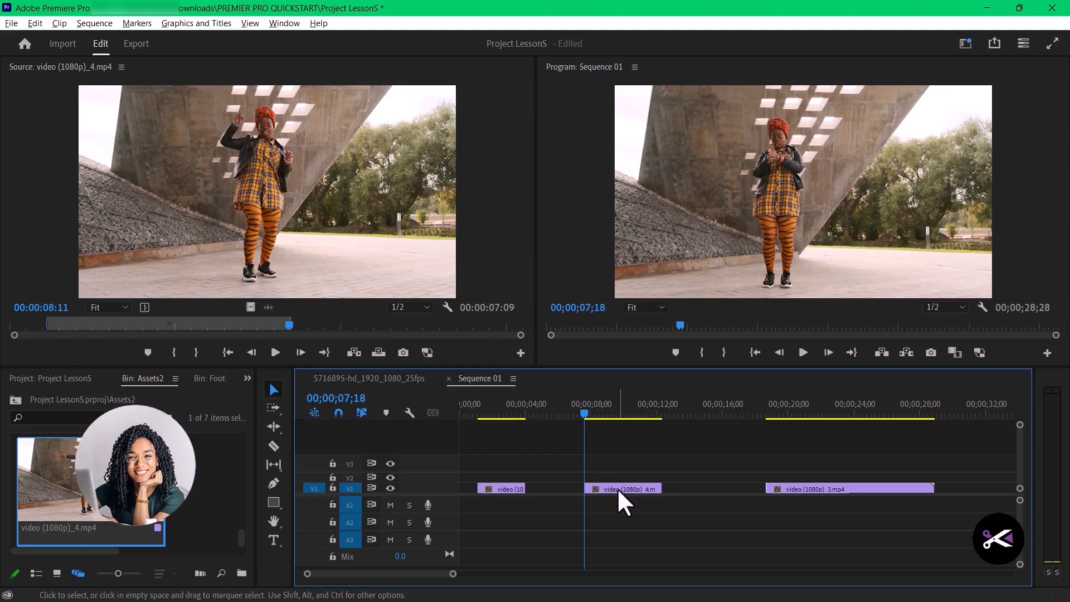
click(582, 412)
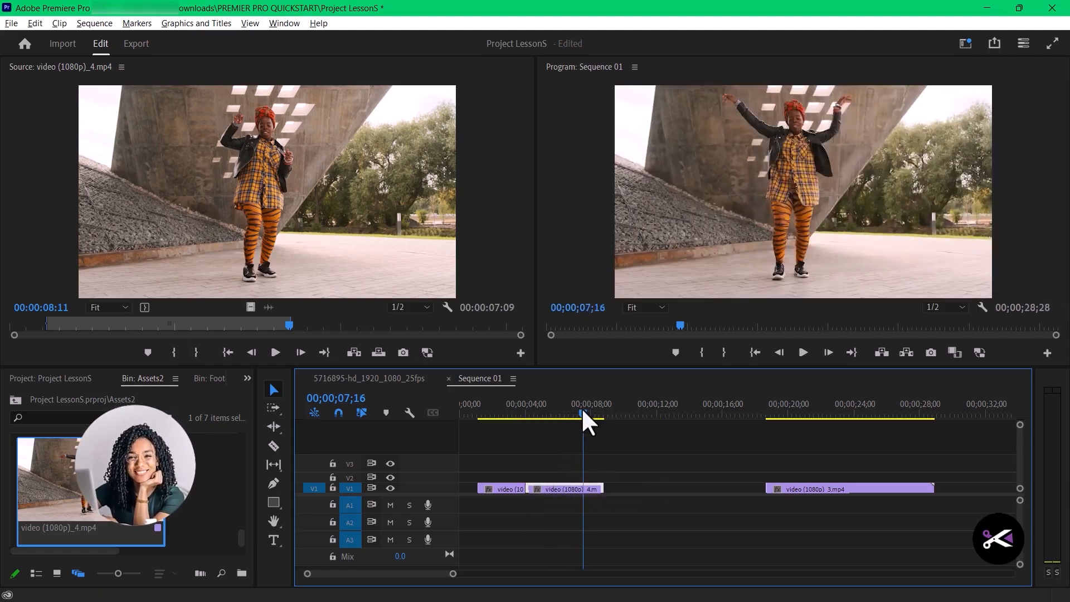
drag(583, 414, 531, 414)
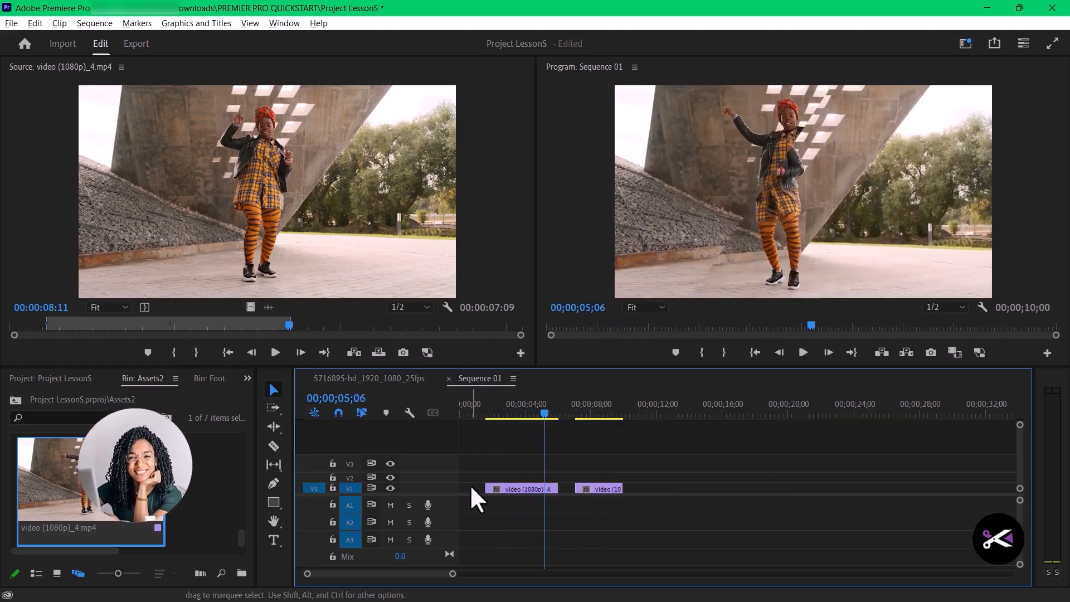
- Ripple delete the empty gaps before the first clip and between the two clips on V1 of Sequence 01
right_click(470, 484)
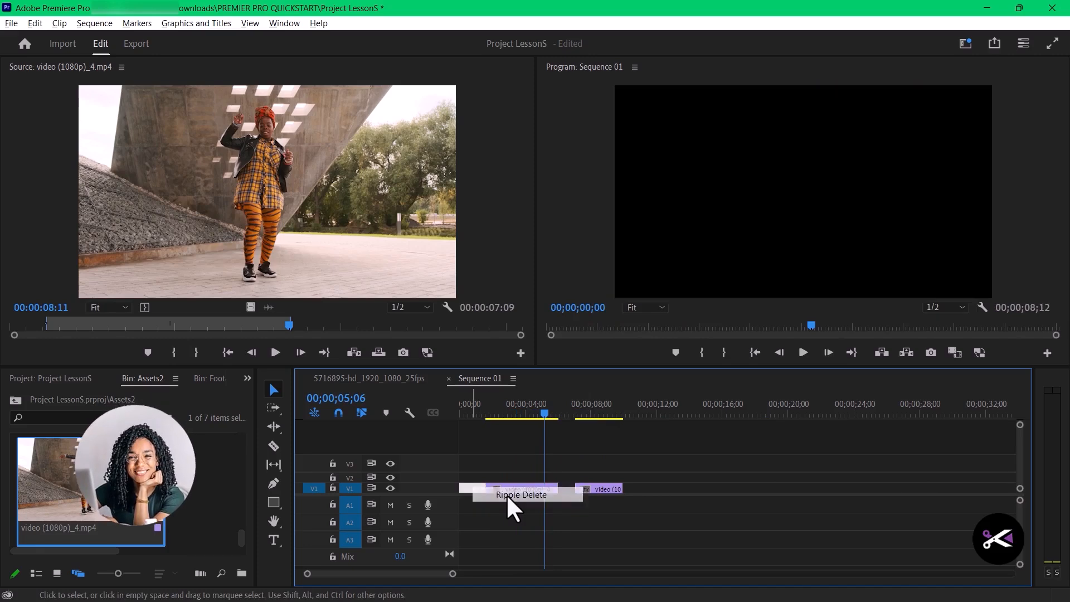
click(507, 494)
right_click(541, 490)
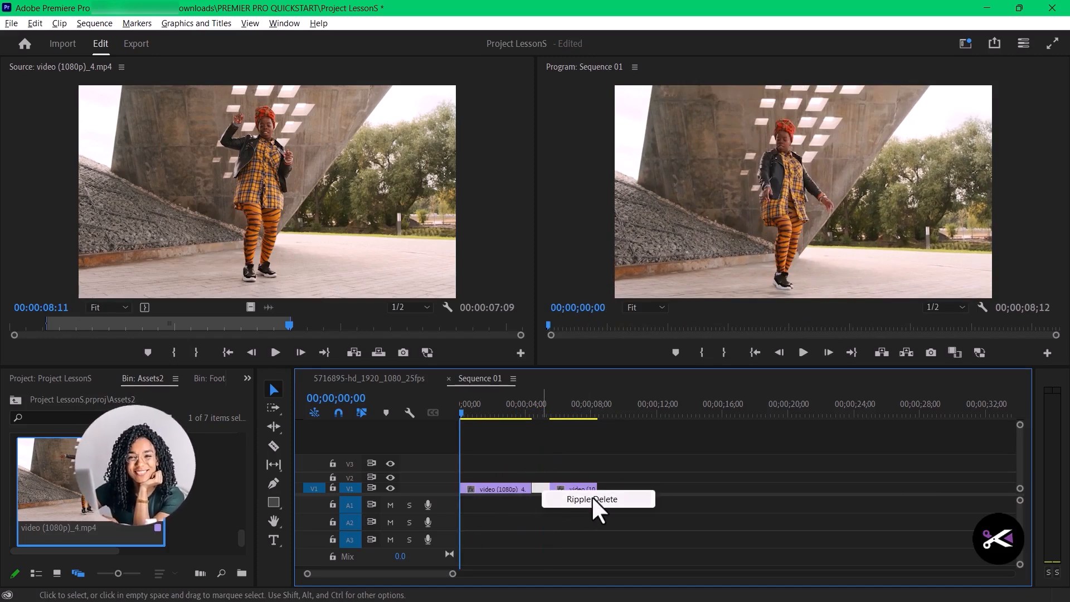
click(591, 499)
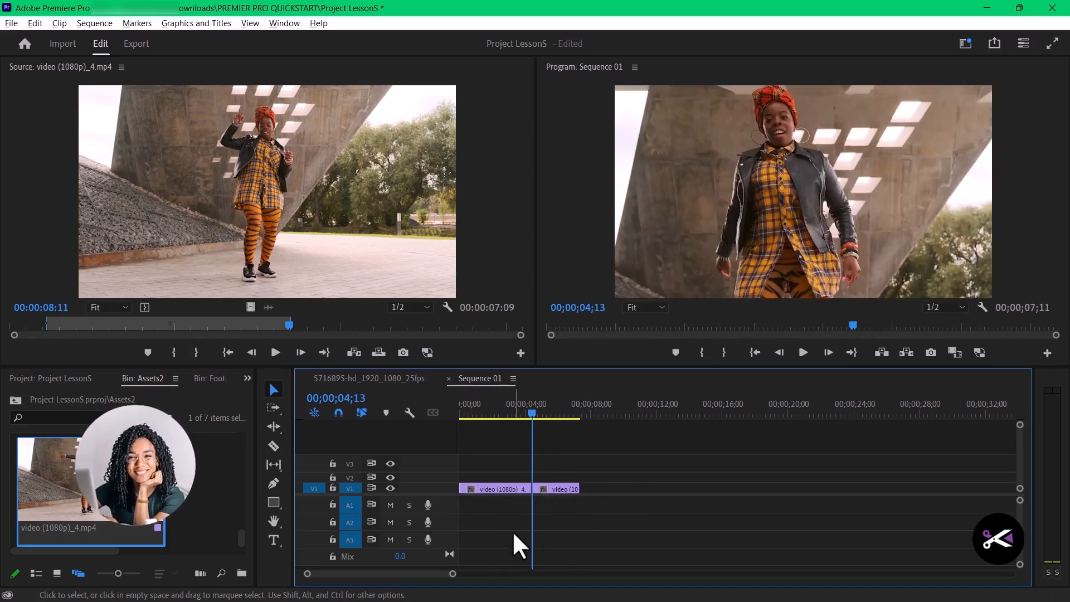
- Undo the last gap deletion and try trimming the start of the second V1 clip across the gap
key(ctrl+z)
key(ctrl+z)
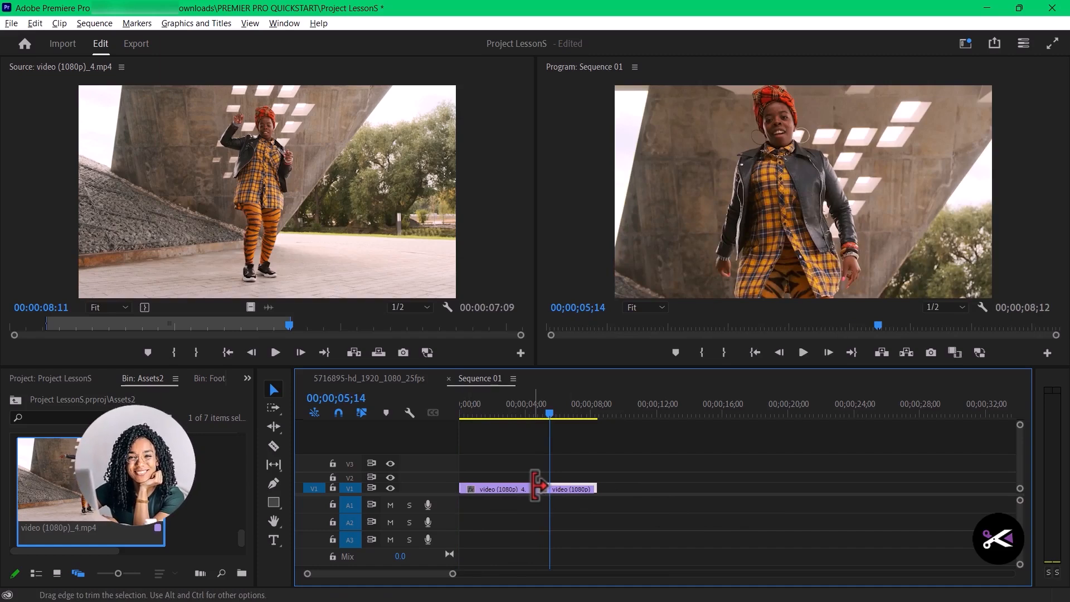
drag(536, 489, 552, 489)
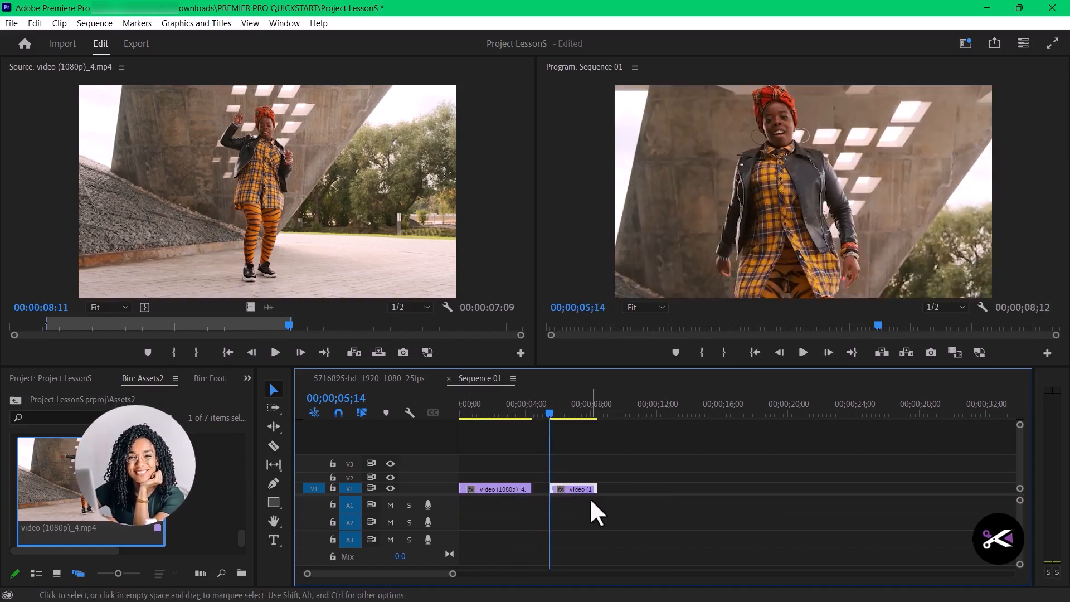
- Extend the start of the video (1080p)_3.mp4 clip back to the first V1 clip and its end to 00;00;11;21
key(=)
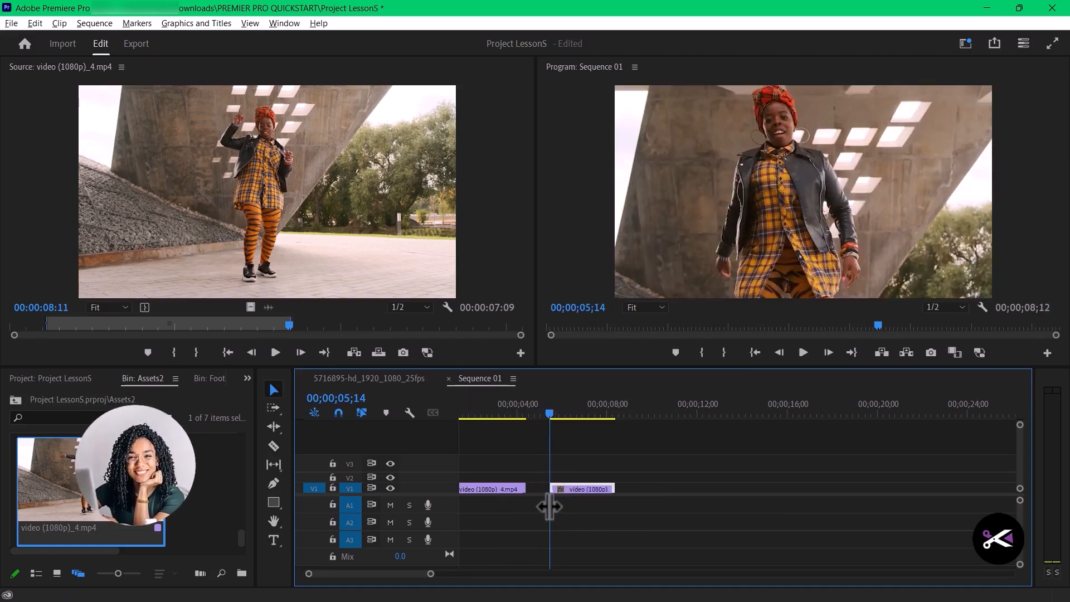
mouse_move(552, 489)
mouse_down()
mouse_move(531, 489)
mouse_move(552, 484)
mouse_up()
key(minus)
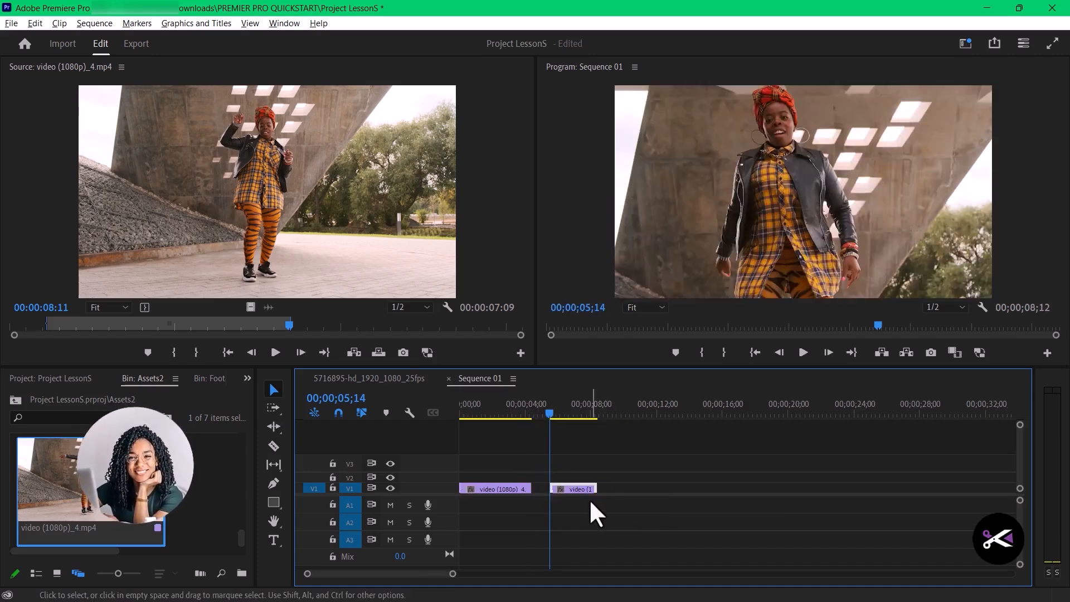
key(equal)
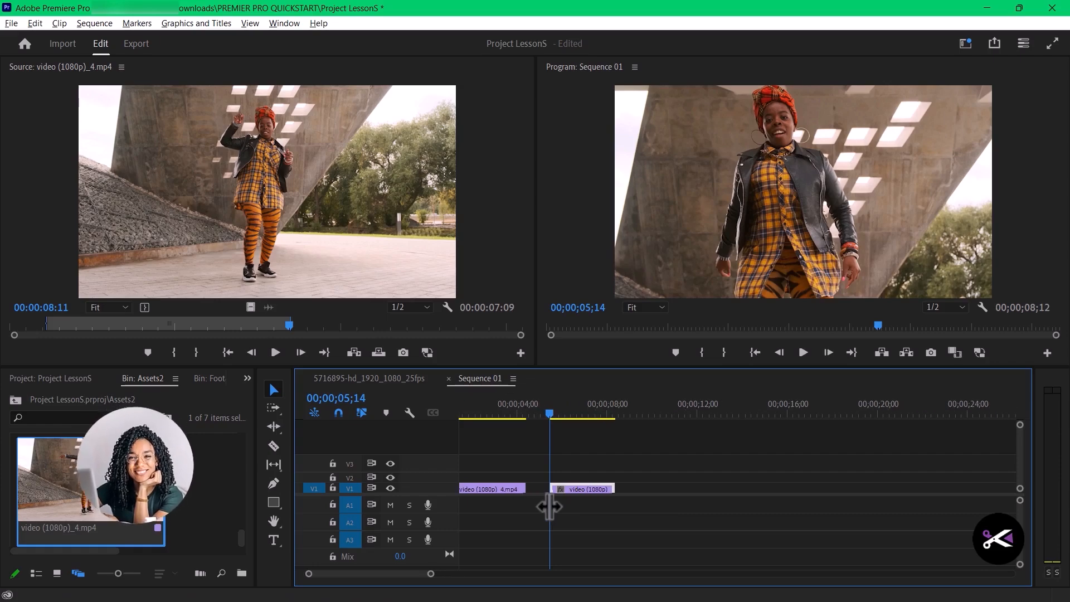
drag(554, 487, 528, 487)
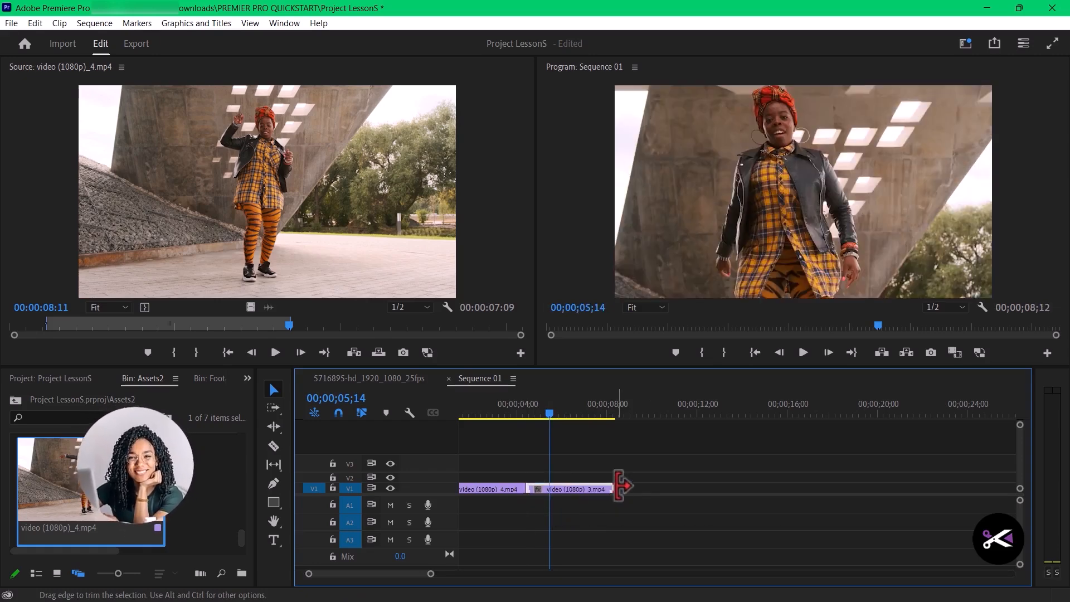
drag(620, 486, 690, 487)
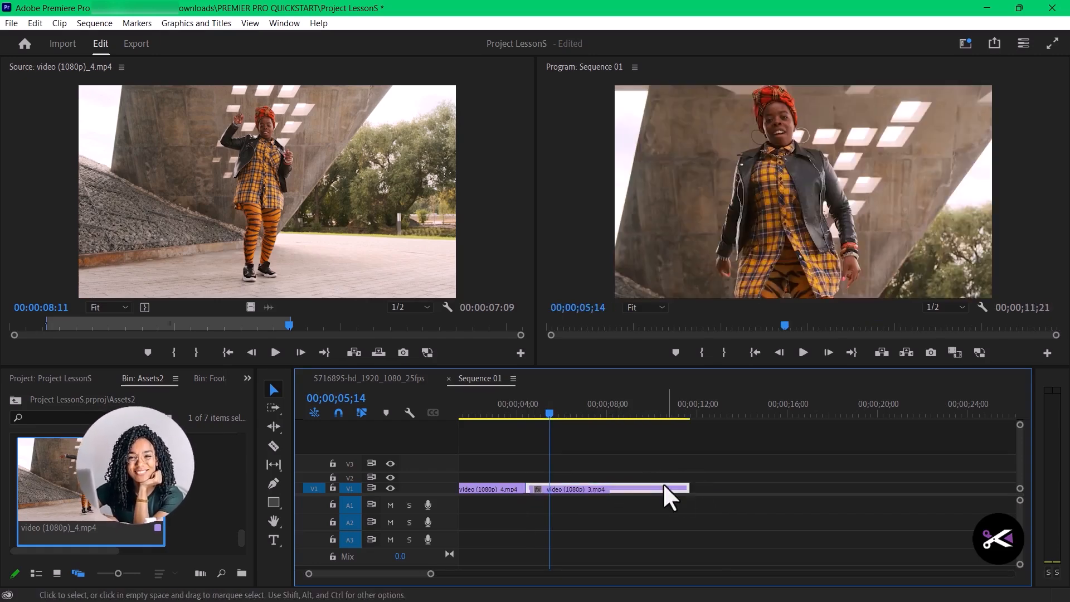
click(610, 412)
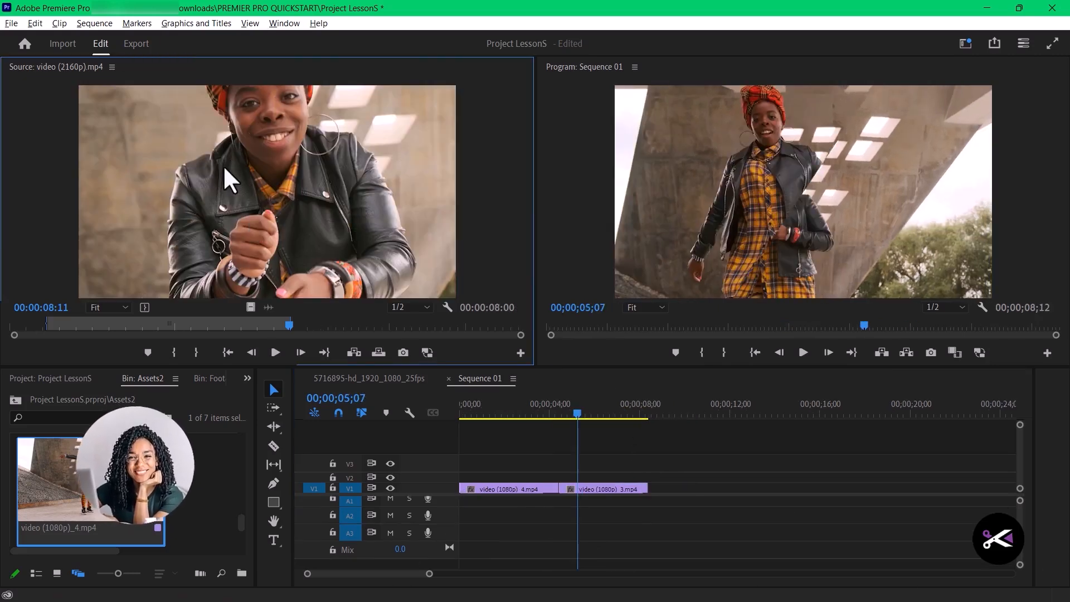
- Place the marked video (2160p).mp4 footage on V1 at 00;00;05;07 and scale it to fit the frame
drag(227, 172, 572, 490)
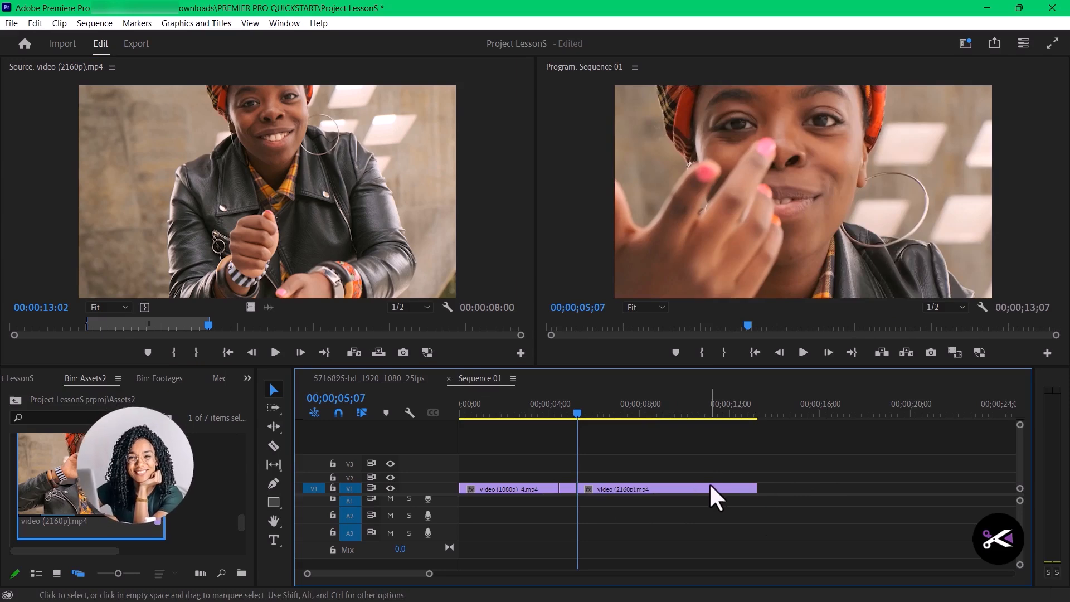
right_click(660, 491)
click(761, 519)
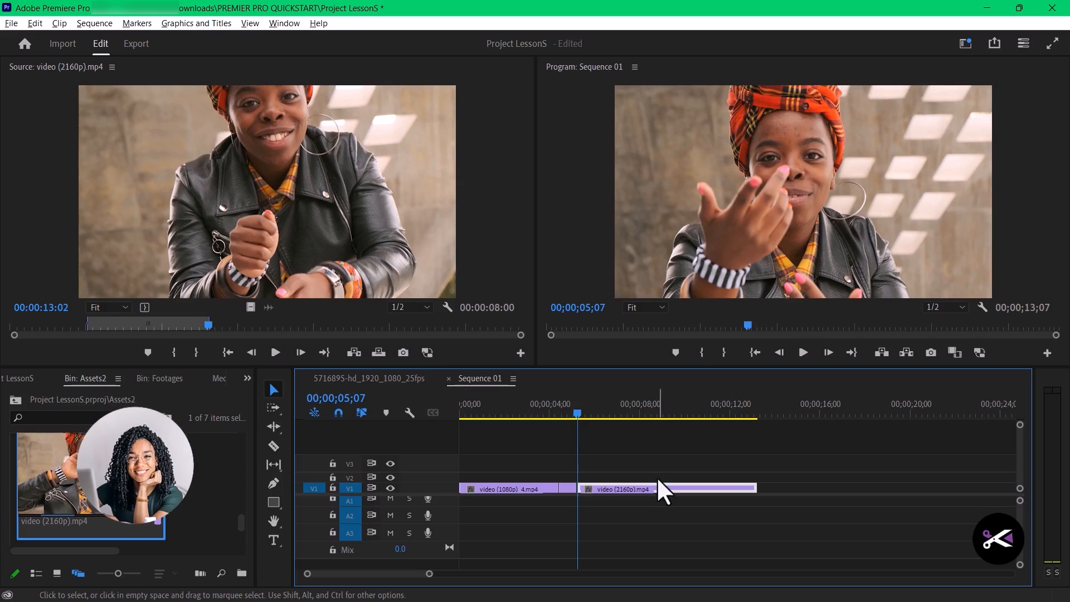
mouse_move(660, 487)
mouse_down()
mouse_move(663, 469)
mouse_move(664, 485)
mouse_up()
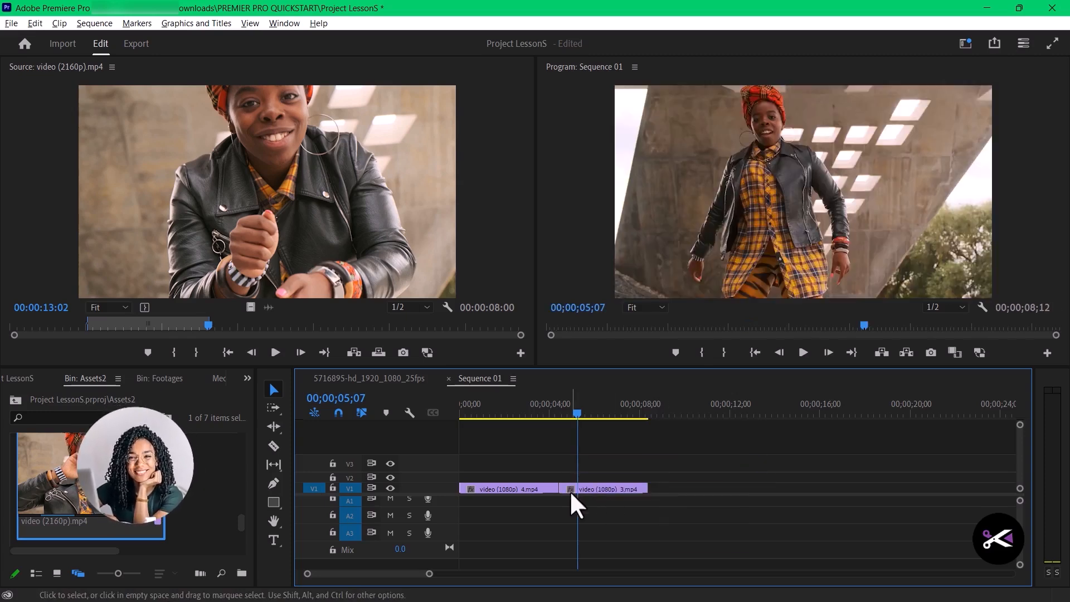
- Duplicate the video (1080p)_3.mp4 clip further along V1 and delete the duplicate
click(592, 487)
drag(585, 490, 694, 491)
click(729, 489)
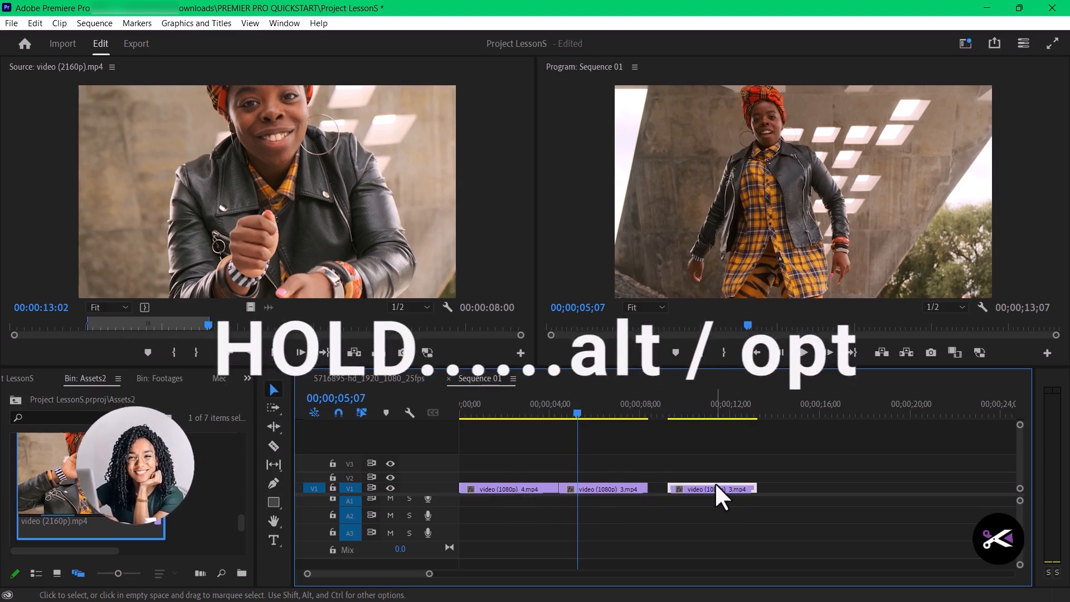
key(Delete)
- Duplicate the video (1080p)_4.mp4 clip directly after the video (1080p)_3.mp4 clip and add the marked video (2160p).mp4 footage further along V1
click(504, 488)
drag(504, 489, 691, 507)
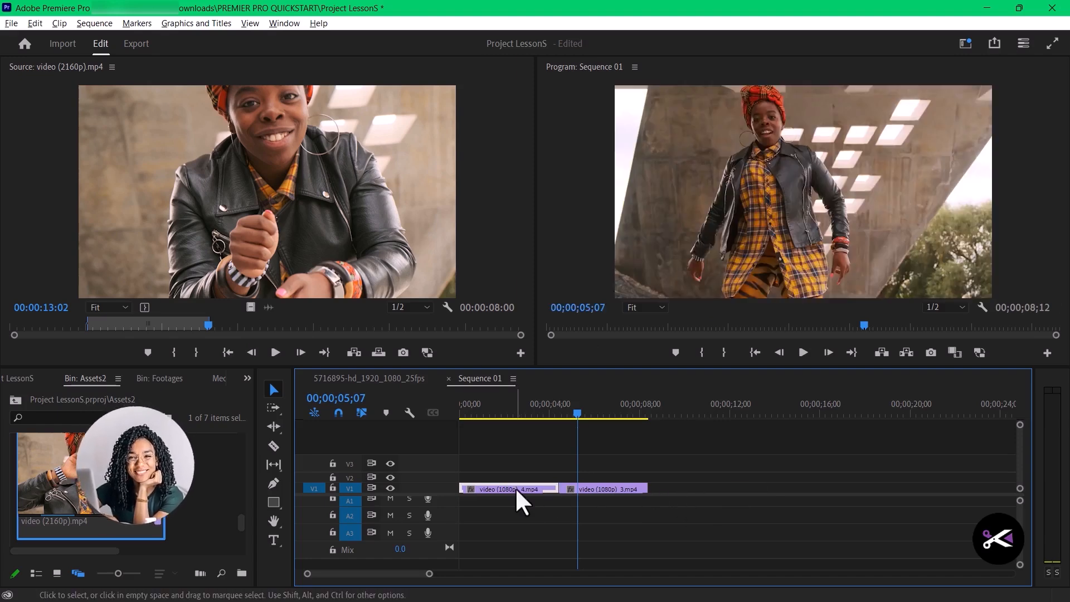
drag(519, 491, 708, 495)
drag(231, 164, 819, 505)
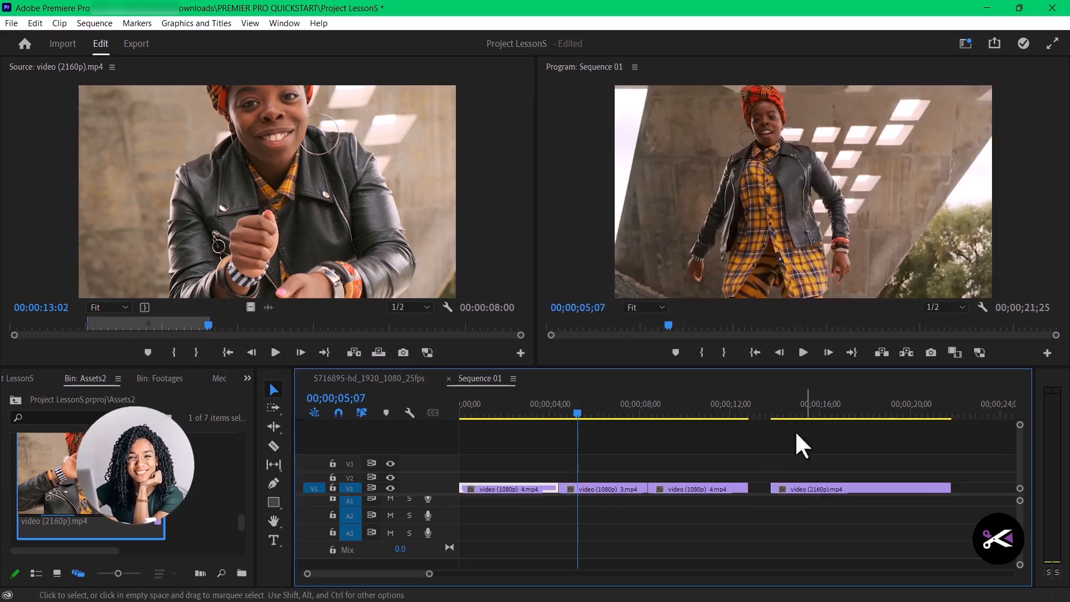
- Scale the video (2160p).mp4 clip to fit the frame, checking it at 00;00;16;10, and shift it slightly earlier on V1
drag(761, 417, 828, 417)
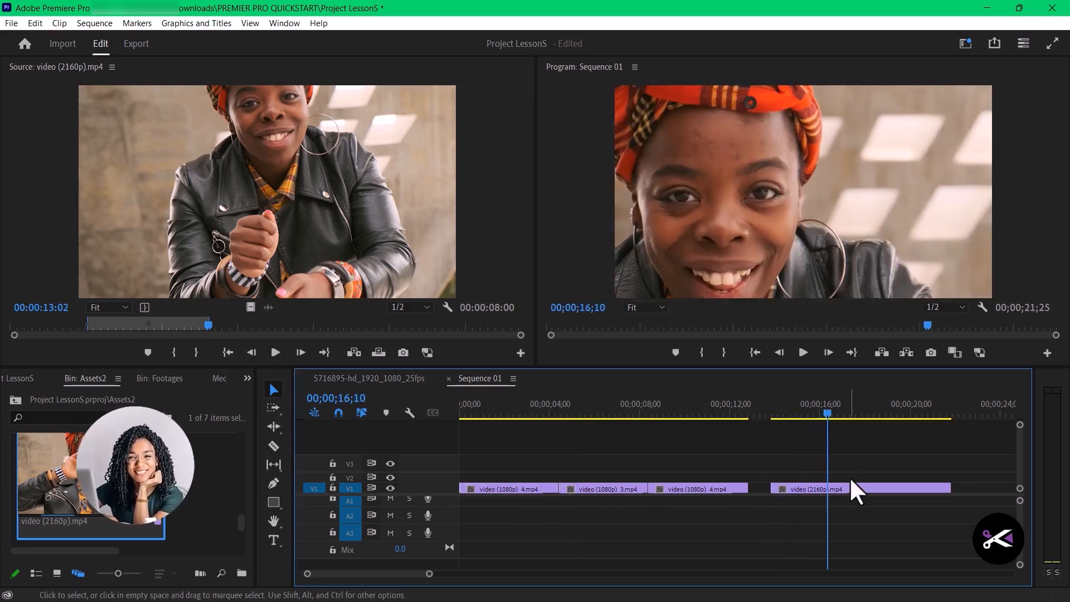
click(849, 487)
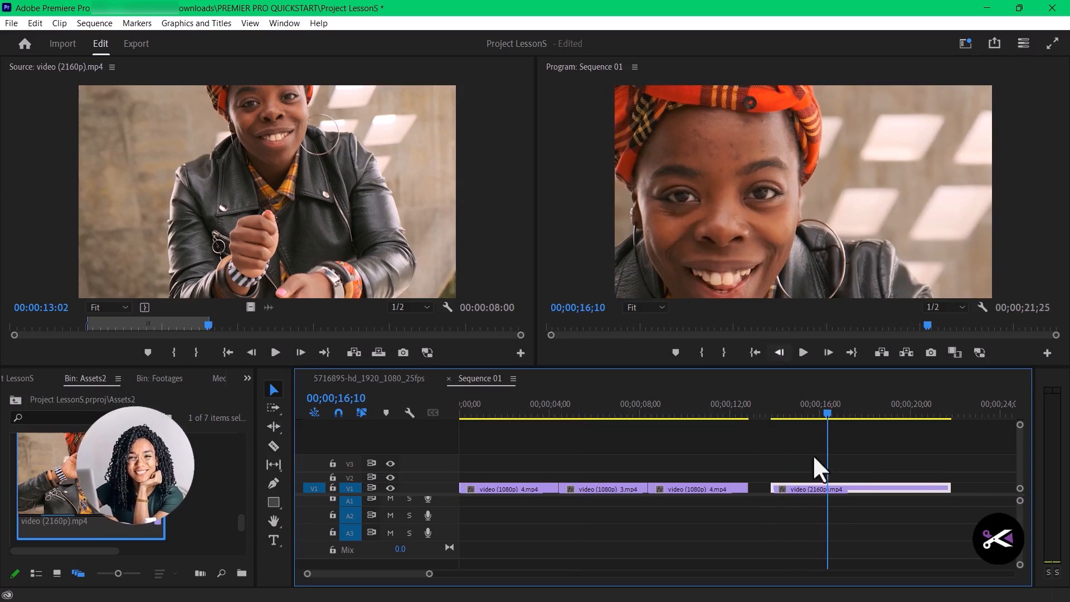
right_click(855, 486)
click(914, 512)
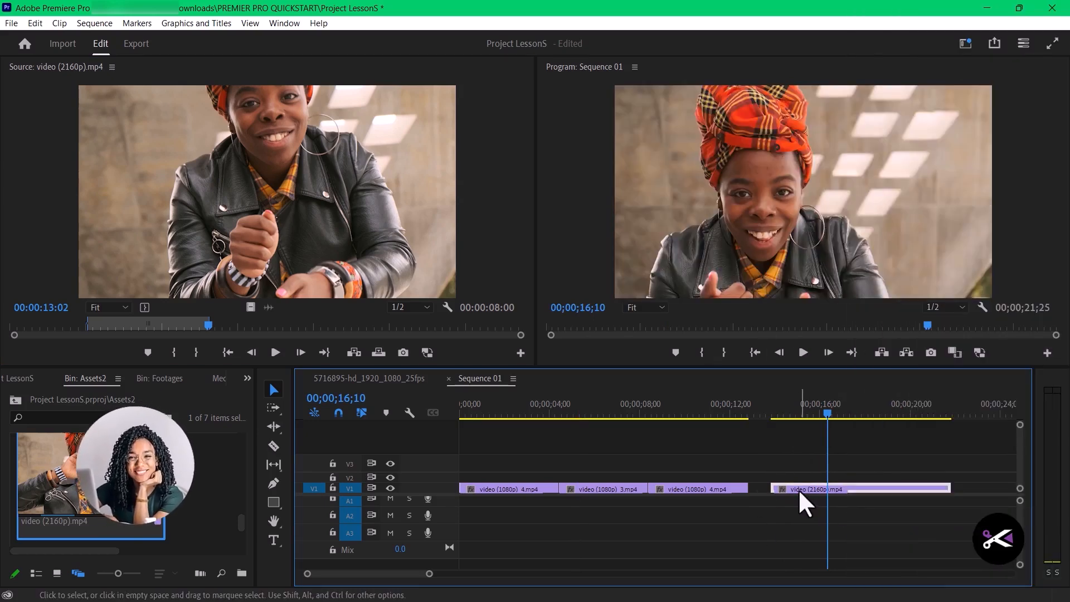
drag(798, 489, 783, 493)
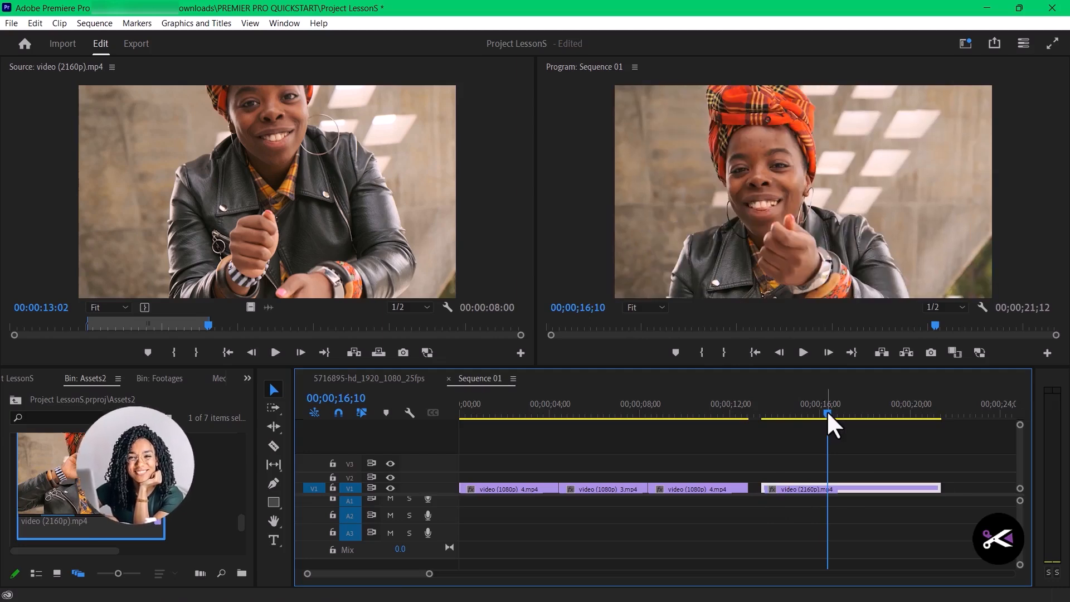
click(827, 412)
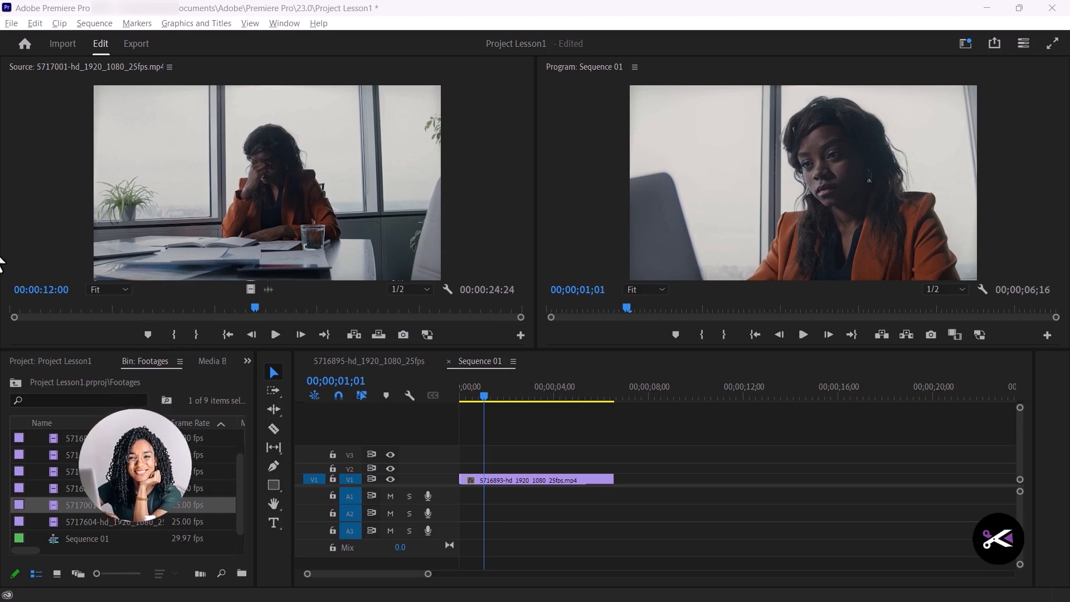
- Mark 5717001-hd_1920_1080_25fps.mp4 from 00:00:12:00 to 00:00:16:14 and place that range on V1 directly after the first clip
click(174, 335)
click(259, 304)
drag(259, 303, 349, 301)
click(196, 334)
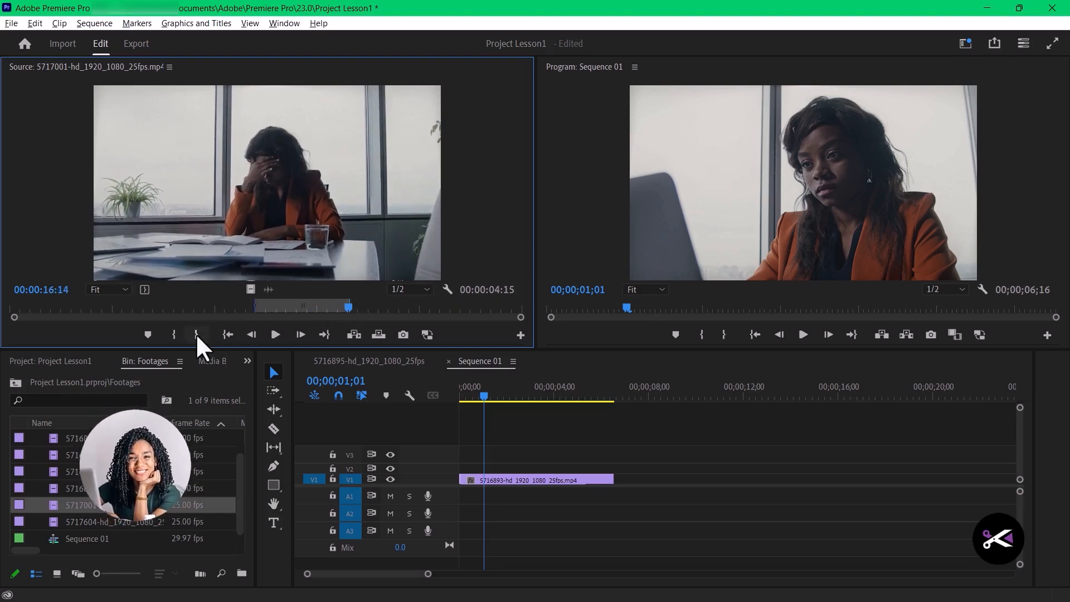
drag(255, 154, 620, 480)
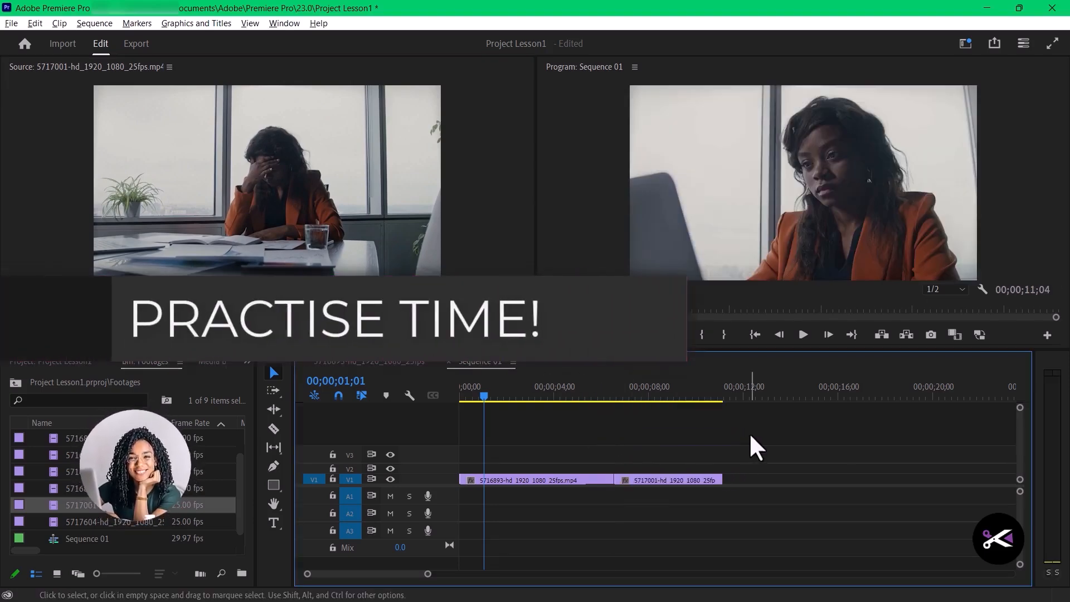
- Scrub through both V1 clips and apply Set to Frame Size to the 5717001-hd_1920_1080_25fps.mp4 clip
click(493, 396)
drag(496, 394, 541, 403)
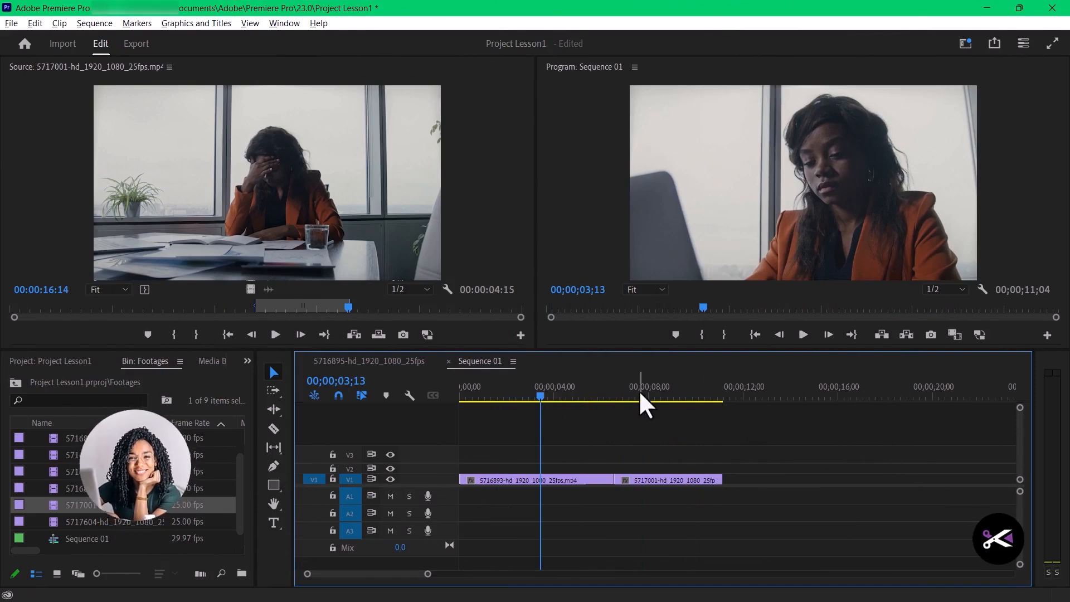
click(654, 395)
drag(654, 394, 646, 397)
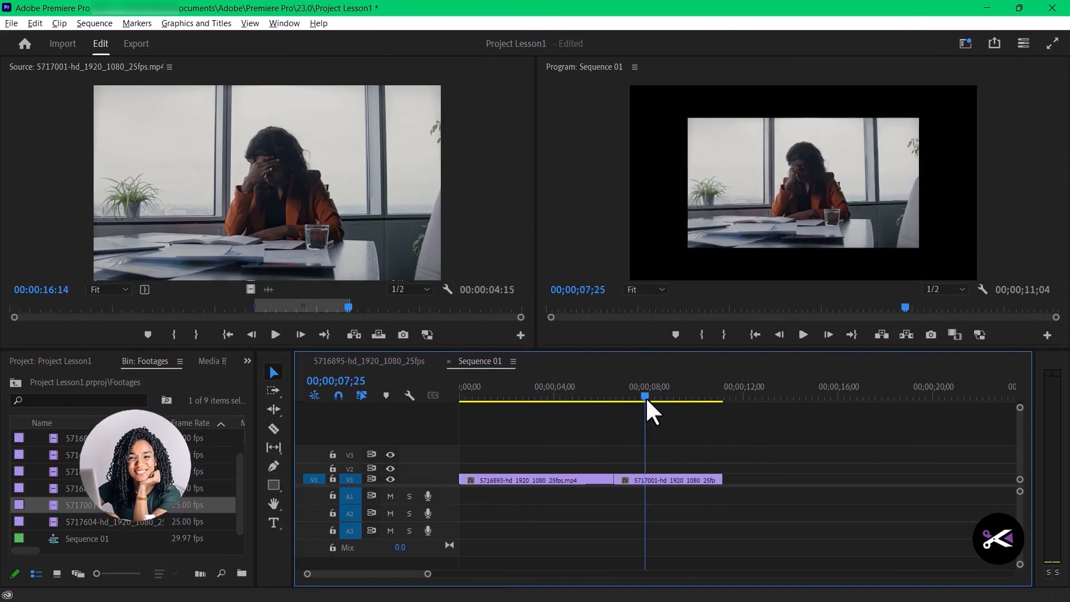
right_click(653, 482)
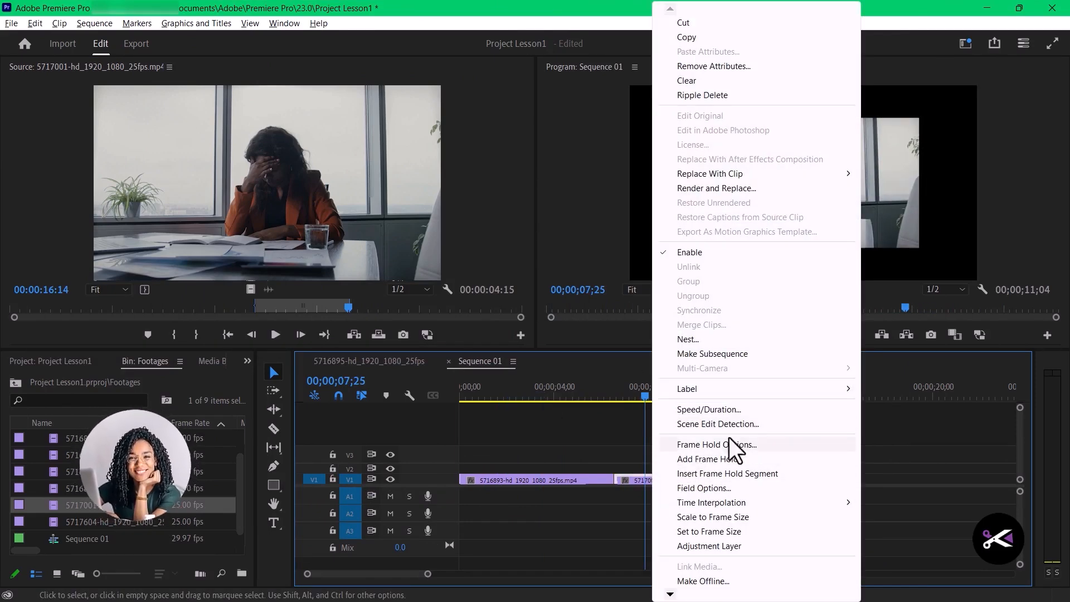
click(731, 528)
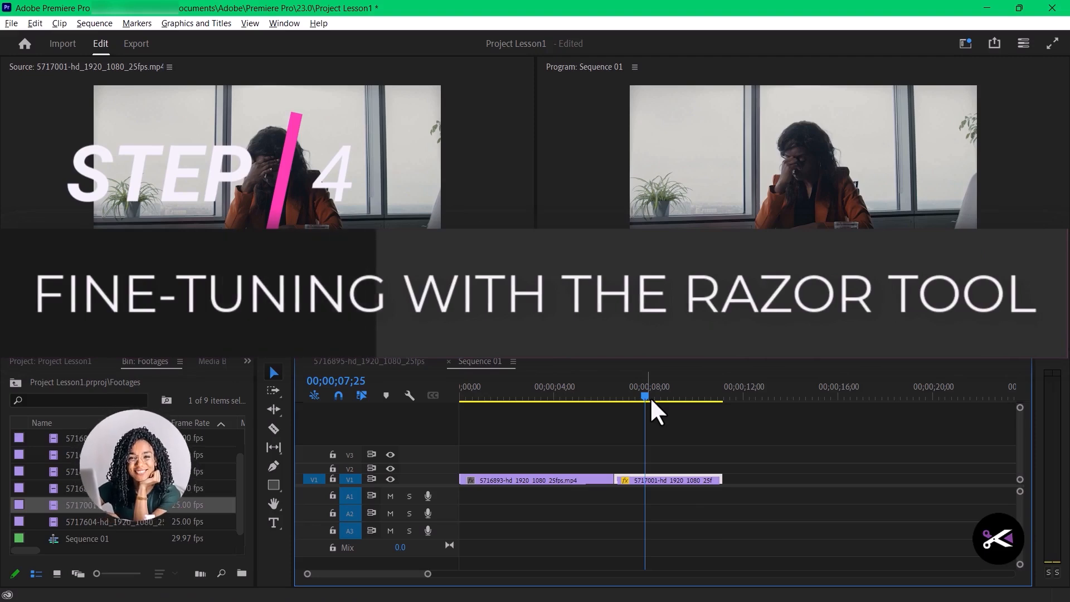
- Scrub back and forth across the two V1 clips in Sequence 01 to review their framing and the cut
drag(651, 396, 822, 481)
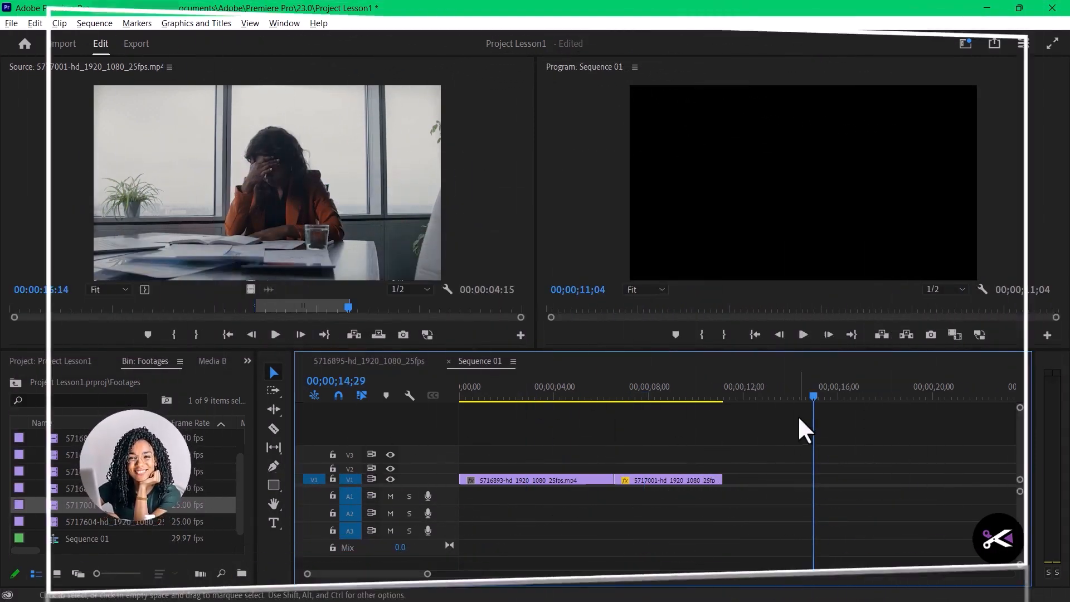
drag(807, 396, 631, 426)
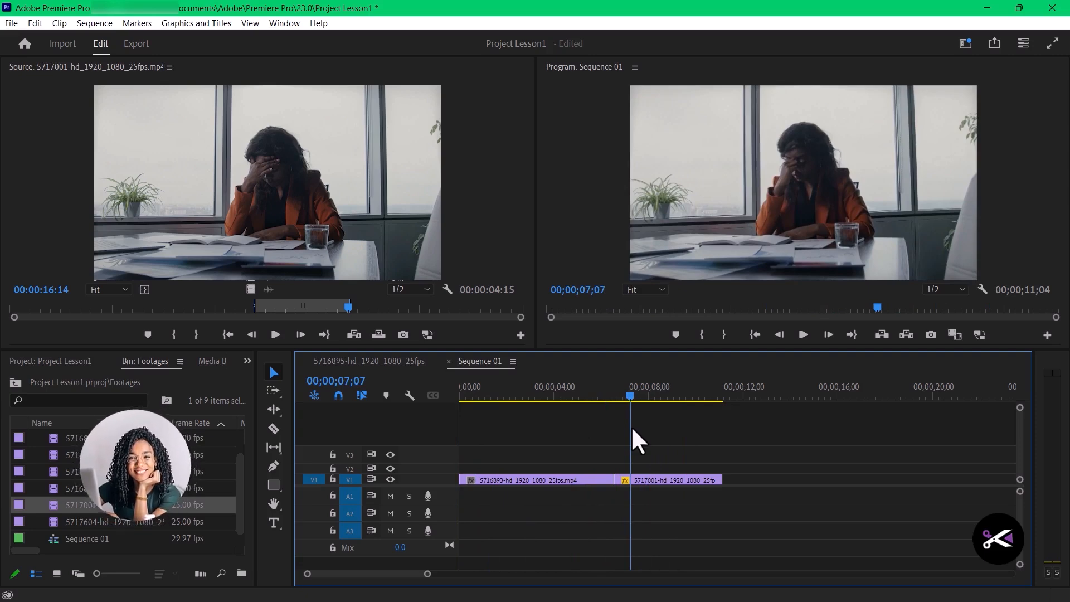
drag(631, 427, 597, 442)
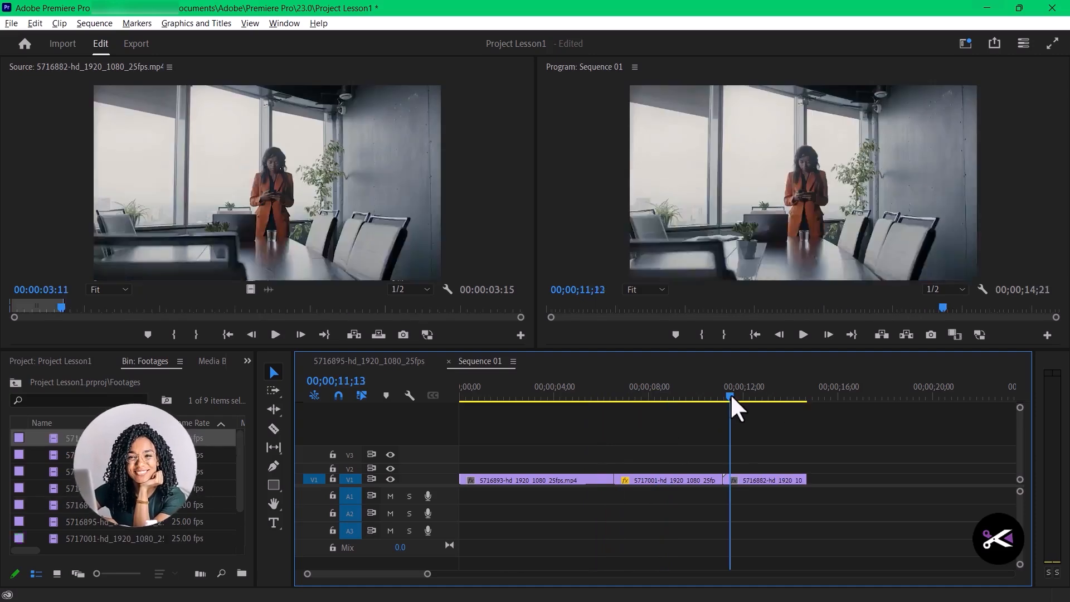
- Split the 5716882-hd_1920_1080_25fps.mp4 clip at 00;00;11;09 with the Razor tool, then remove its short leading piece and close the gap
drag(730, 395, 728, 396)
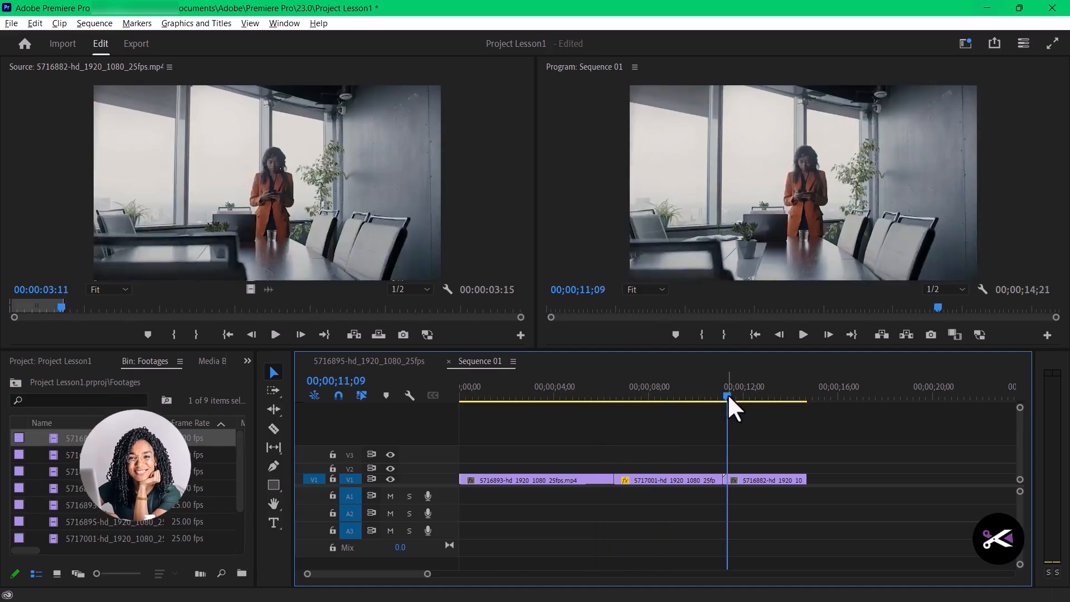
click(274, 429)
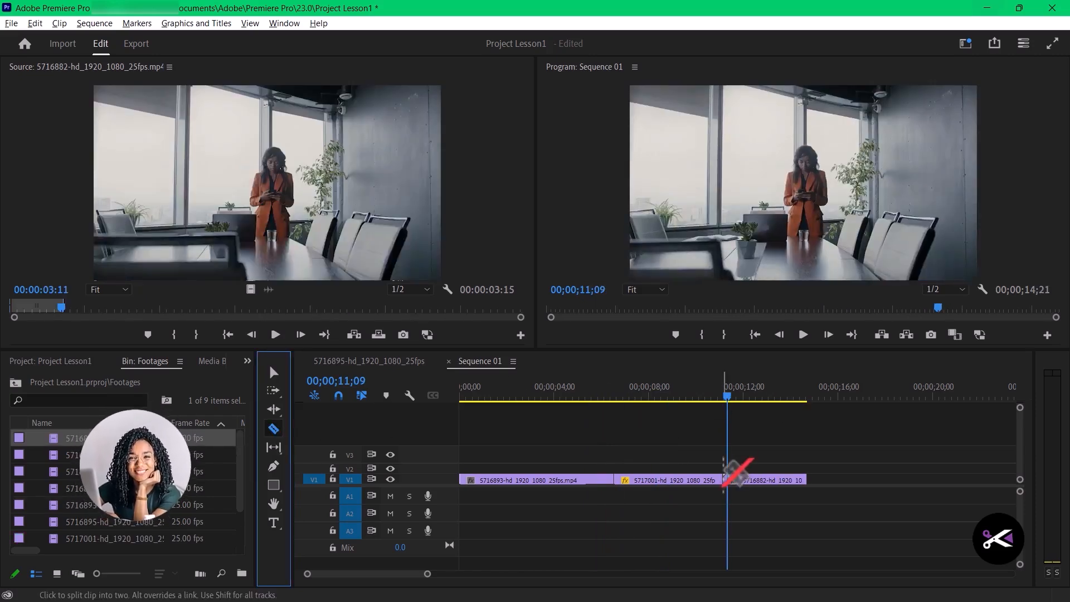
click(746, 481)
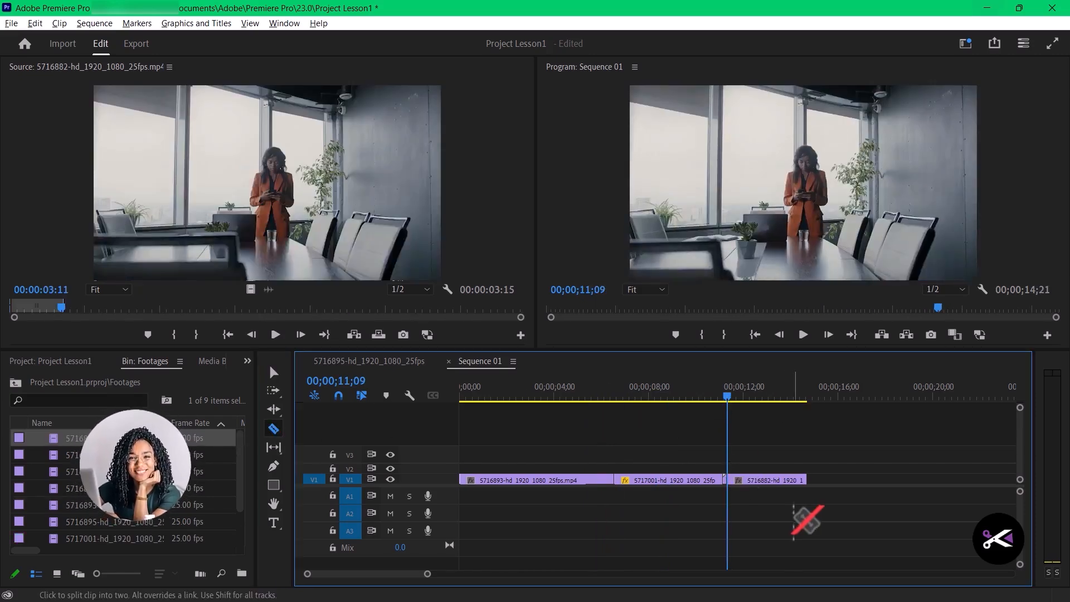
click(274, 372)
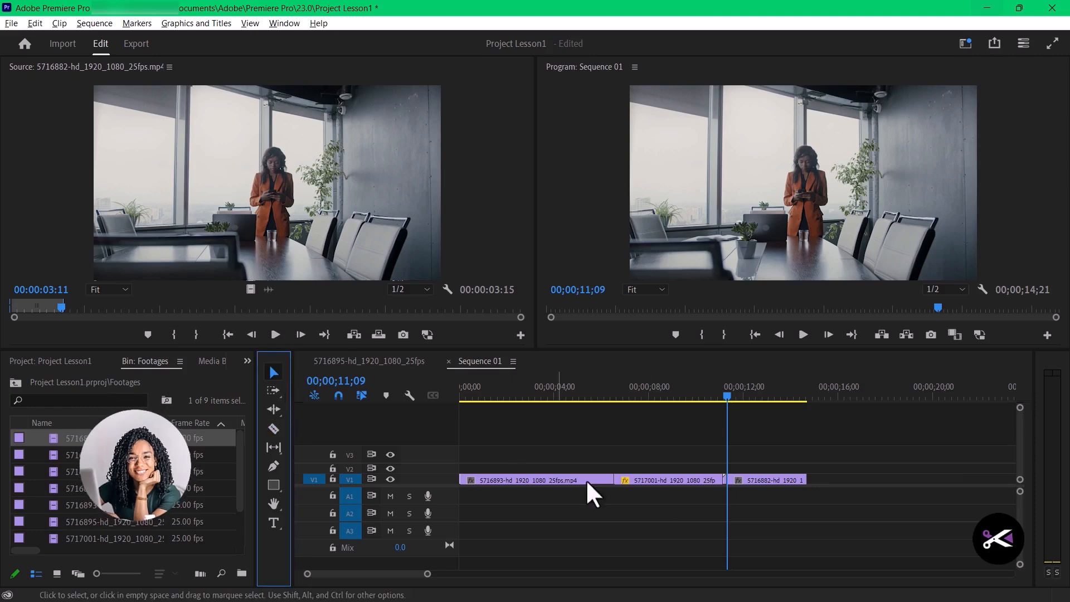
click(724, 481)
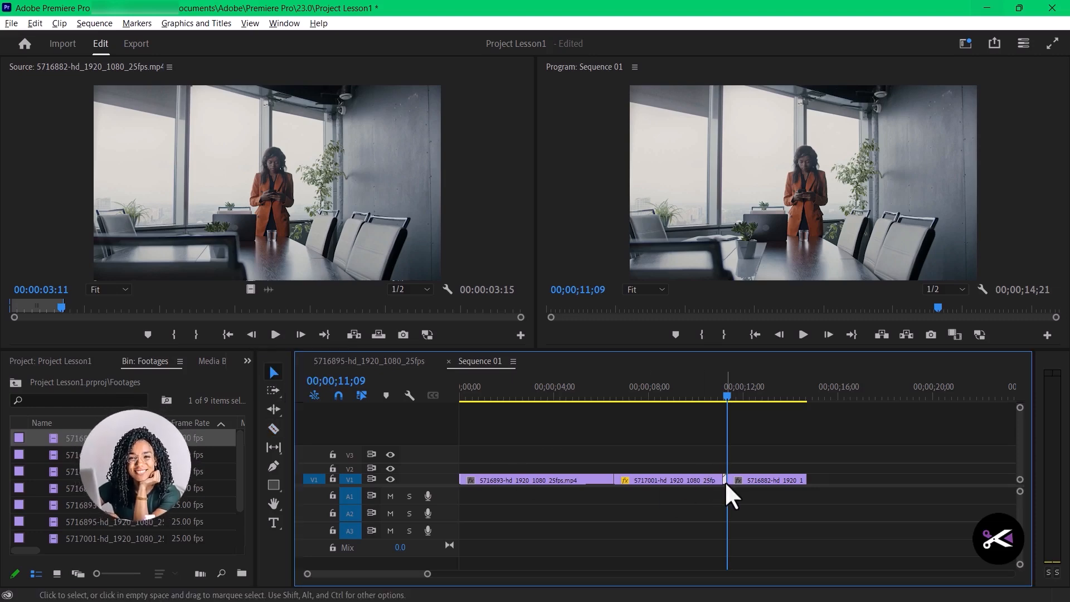
drag(751, 481, 784, 422)
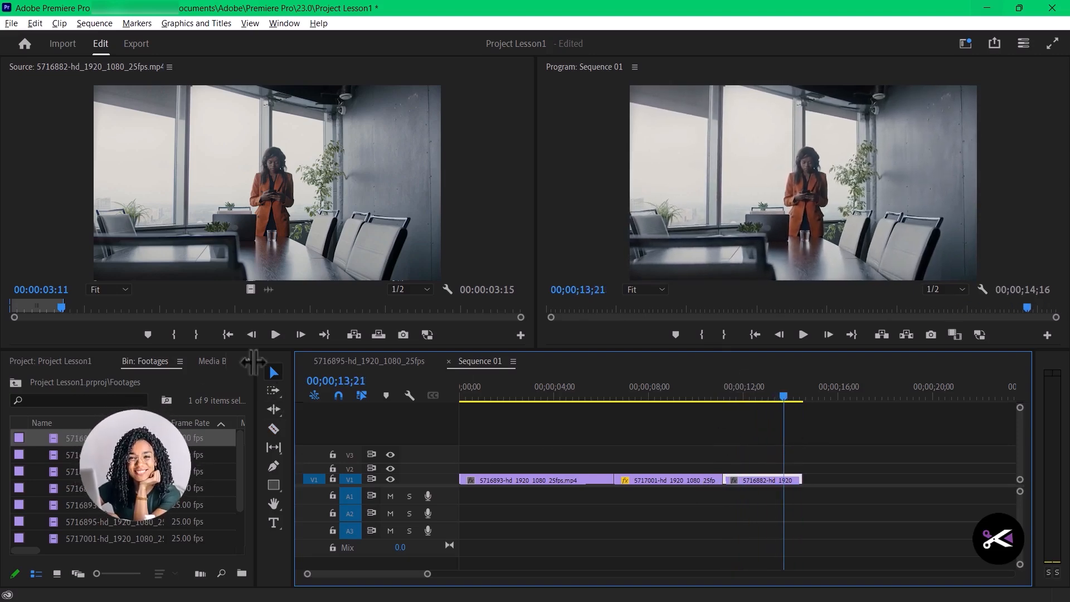
- Try a Razor tool split near the end of the 5716882-hd_1920_1080_25fps.mp4 clip on V1
click(273, 428)
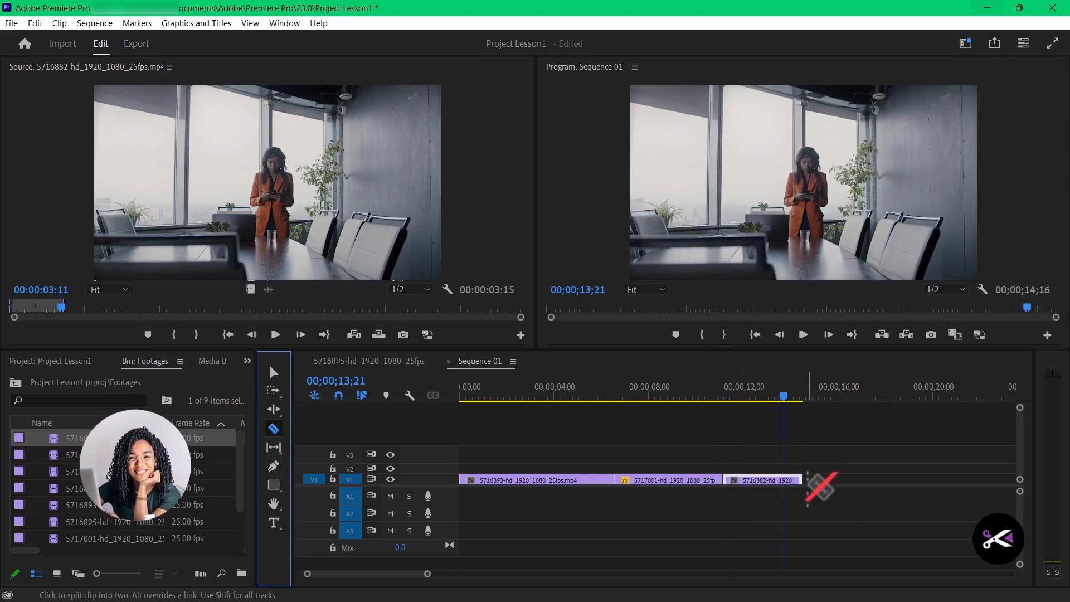
click(785, 480)
click(281, 373)
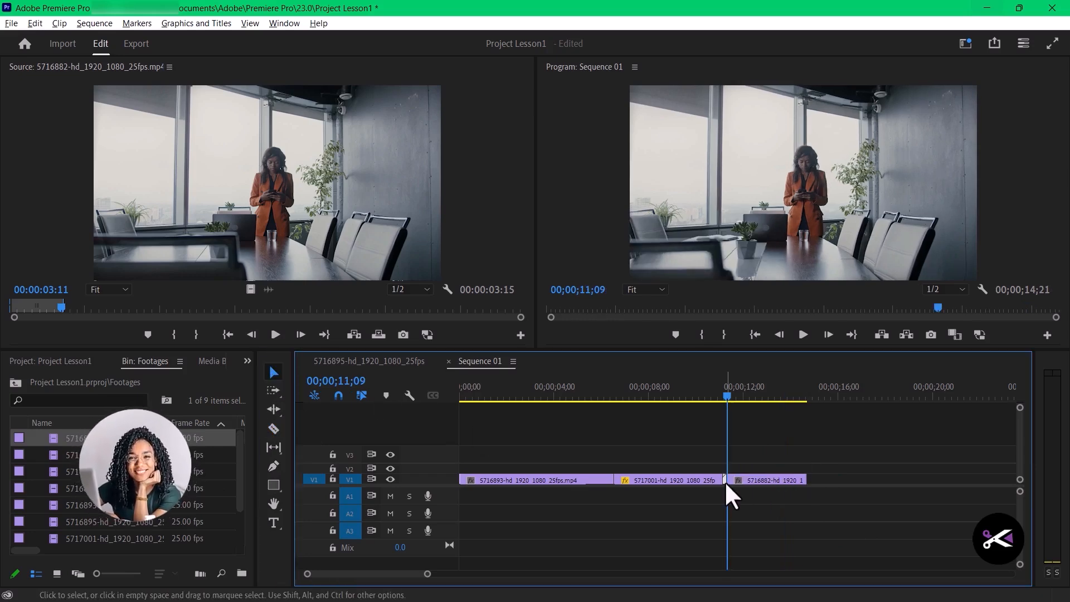
- Place the front-trimmed 5716882-hd_1920_1080_25fps.mp4 clip flush against the preceding clip and split it at 00;00;13;29 with the Razor tool
drag(749, 483, 744, 487)
drag(728, 393, 785, 419)
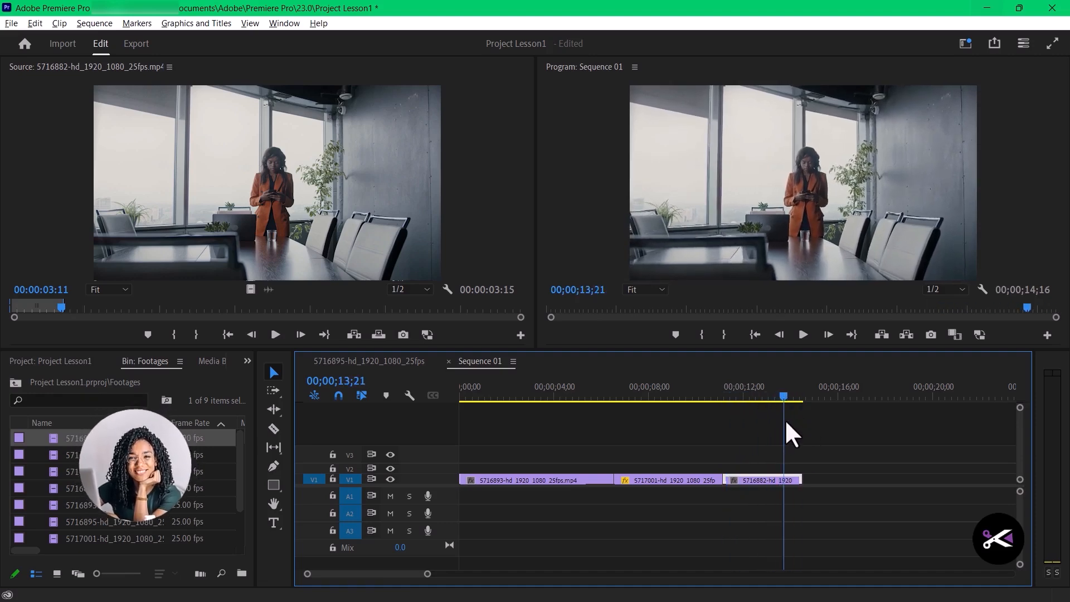
click(273, 428)
click(786, 481)
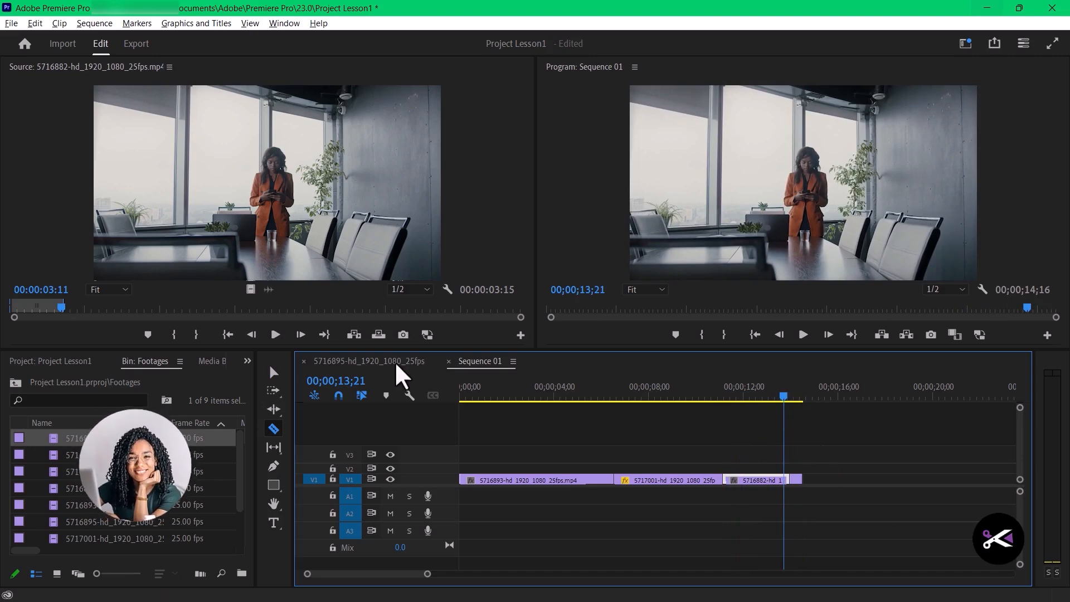
click(273, 373)
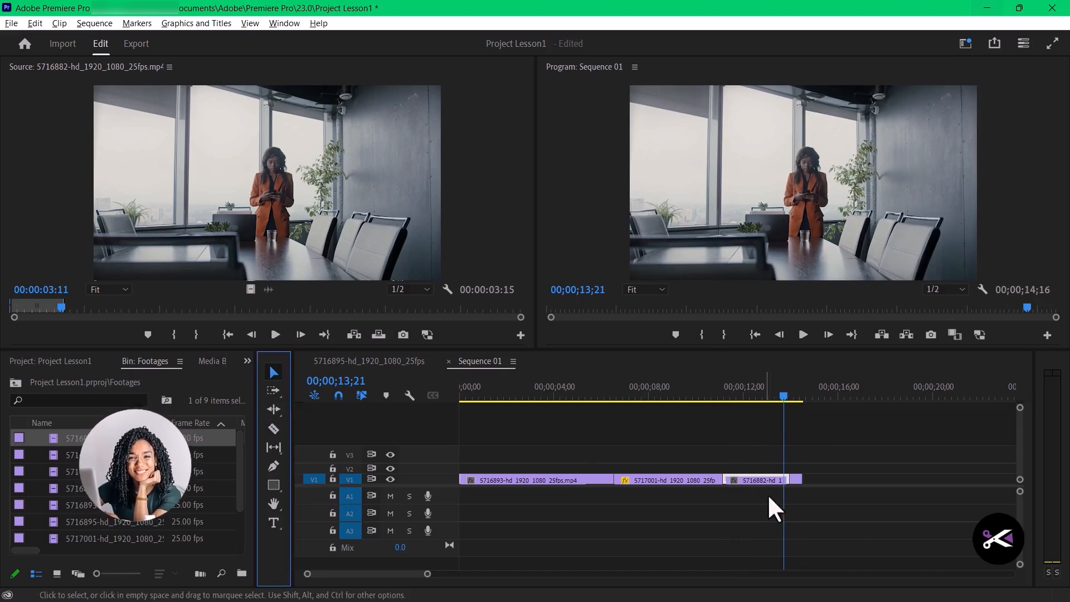
- Pull the short end piece of the 5716882-hd_1920_1080_25fps.mp4 clip away from the main part and Ripple Delete it
click(799, 480)
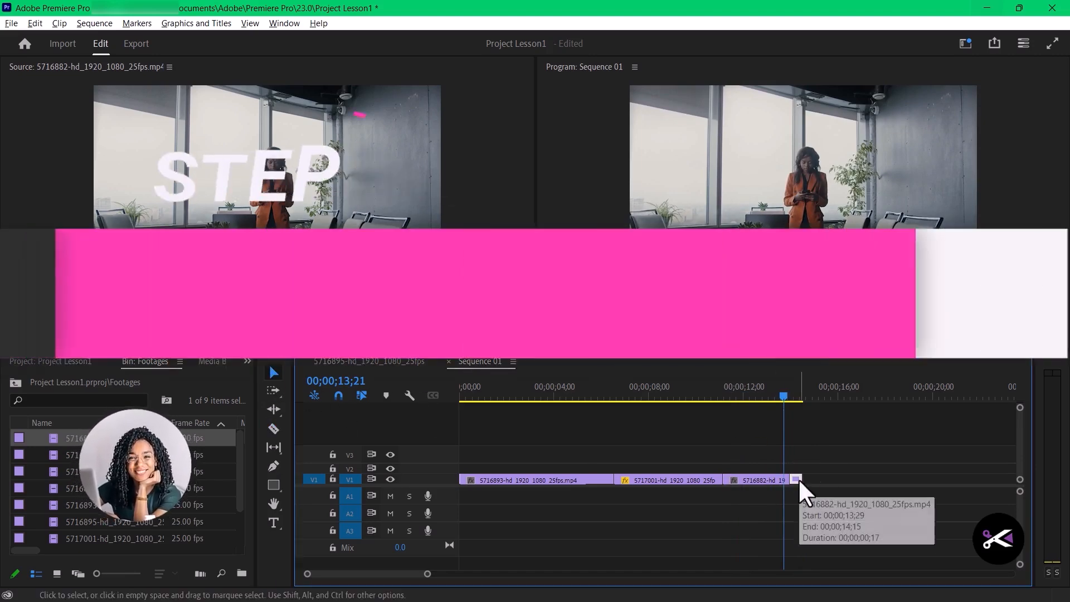
drag(799, 479, 843, 478)
right_click(843, 477)
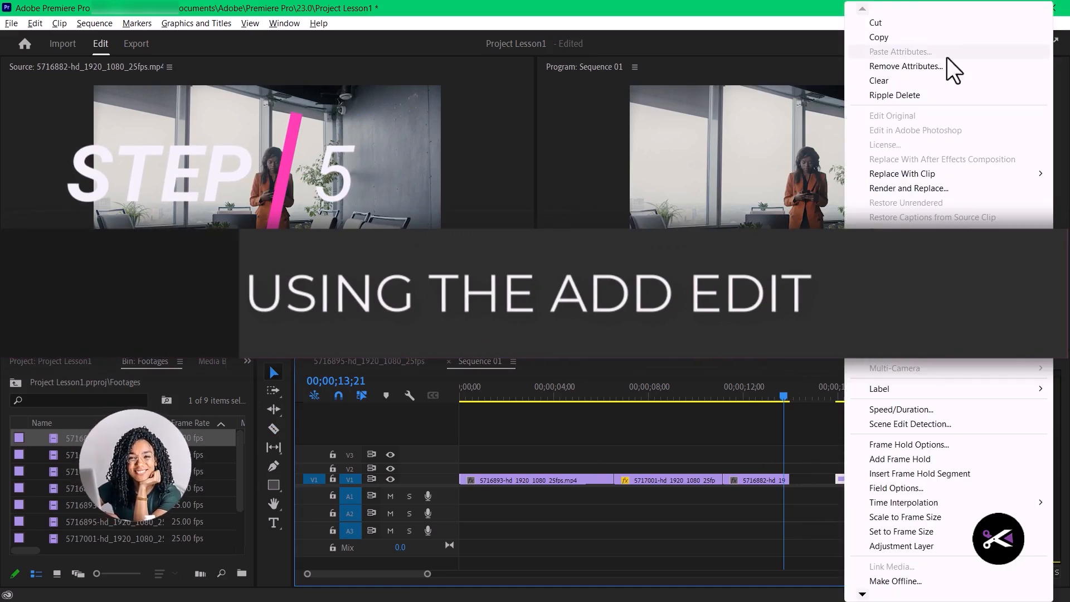
click(892, 95)
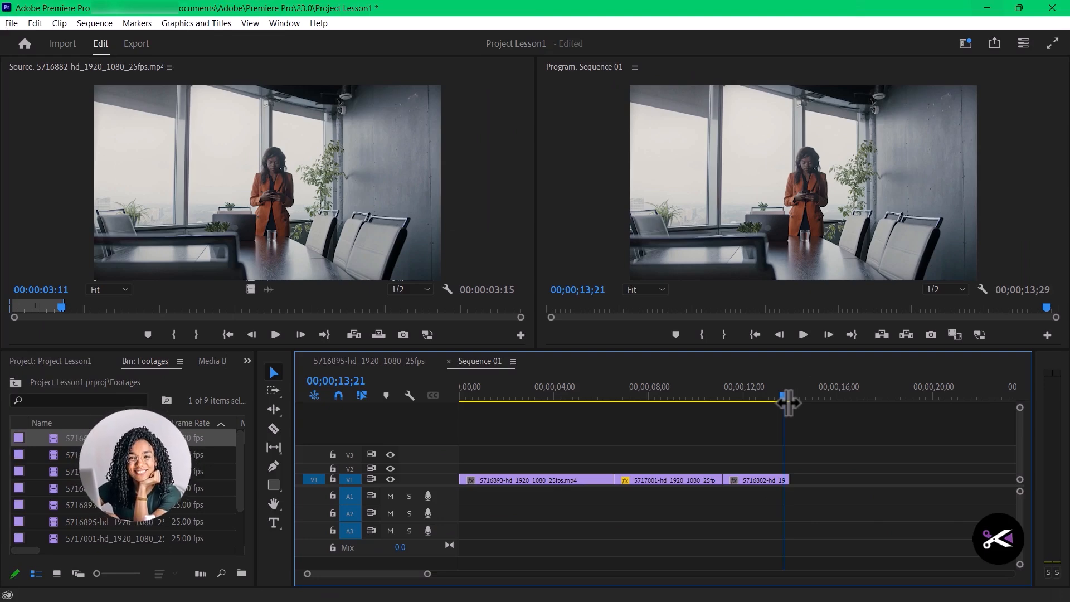
- Split the 5717001-hd_1920_1080_25fps.mp4 clip at 00;00;07;20 with Add Edit and delete the piece before the cut, leaving the gap
key(minus)
drag(517, 398, 585, 407)
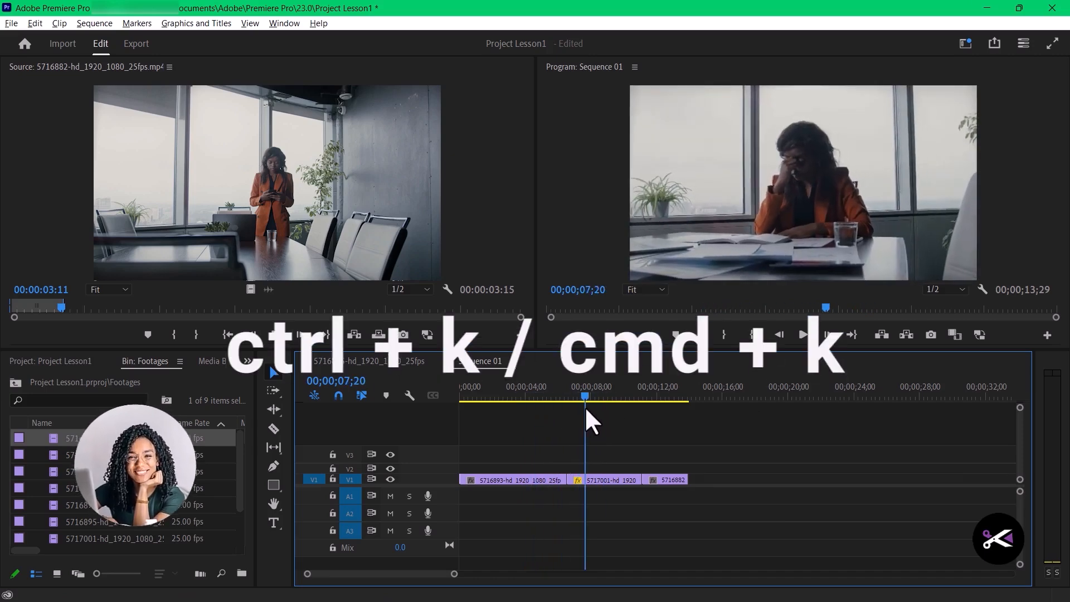
click(608, 477)
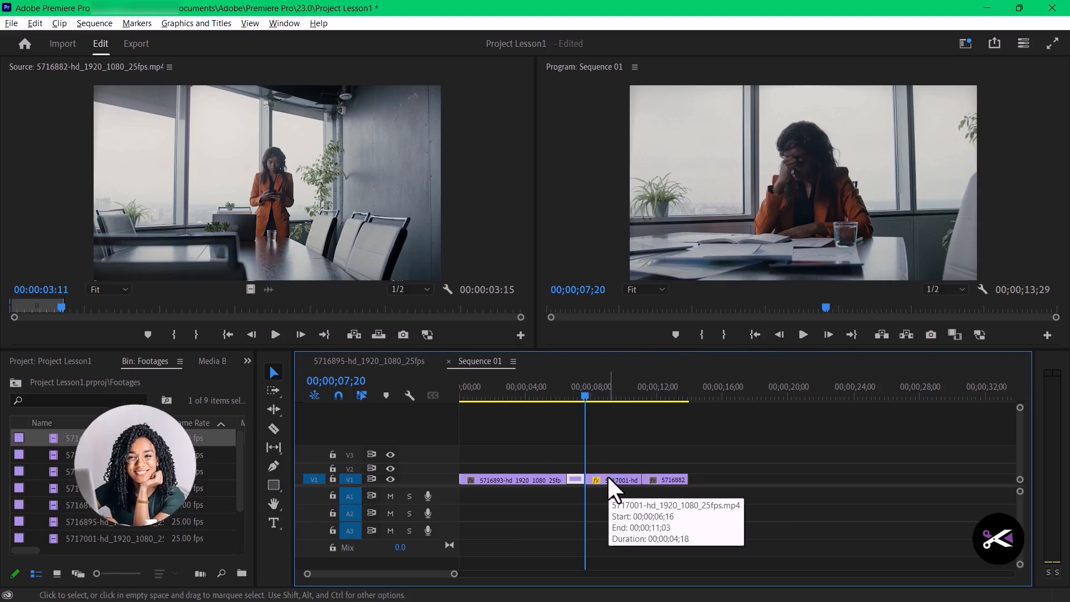
key(ctrl+k)
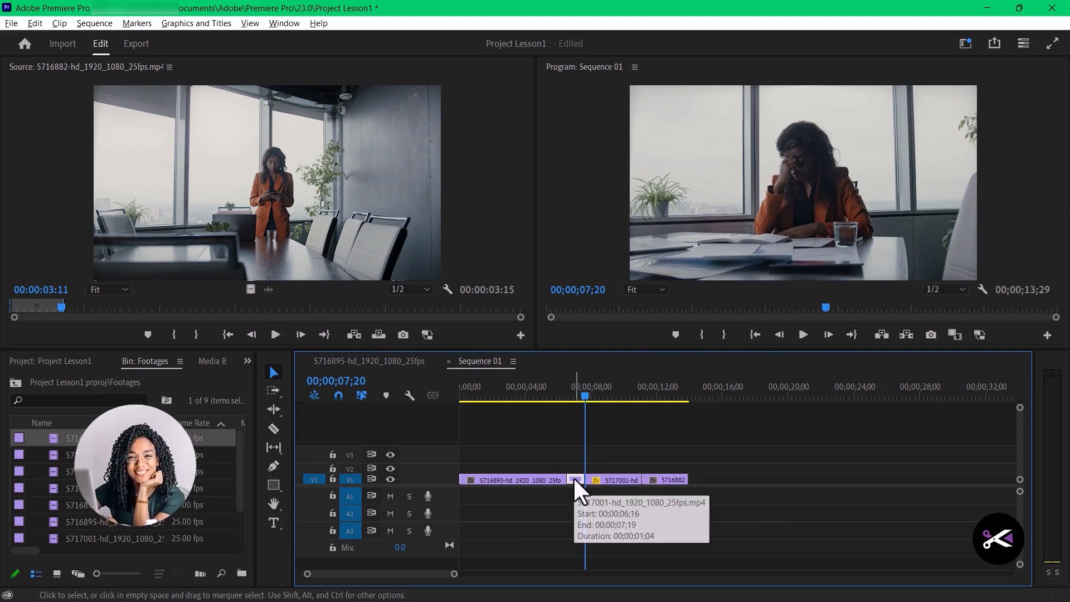
key(Delete)
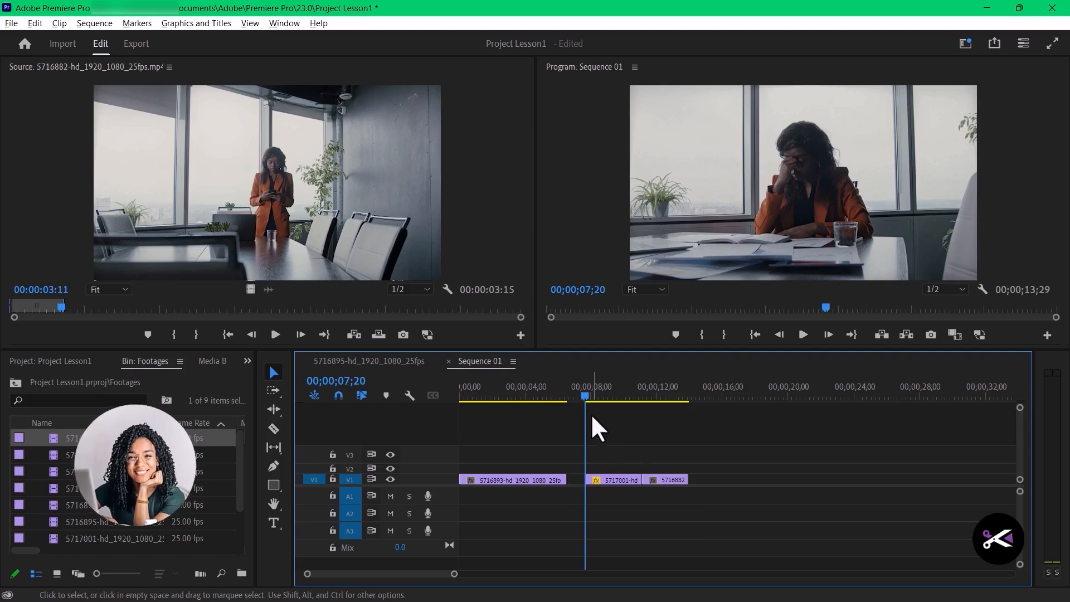
- Scrub across the cut, then Ripple Delete the gap between the 5716893 and 5717001 clips on V1
drag(587, 396, 597, 423)
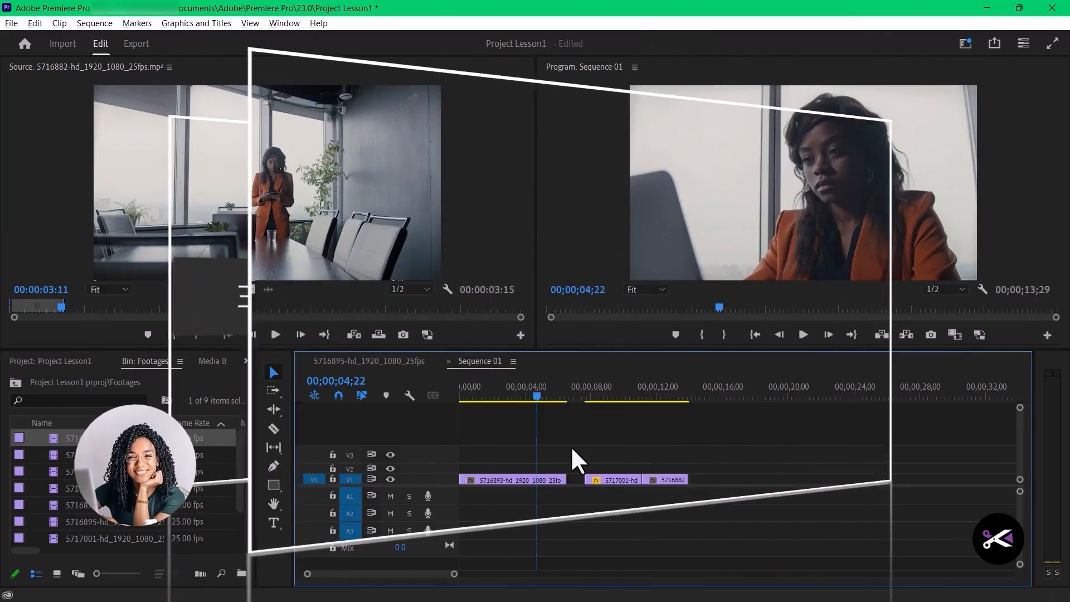
drag(538, 396, 597, 425)
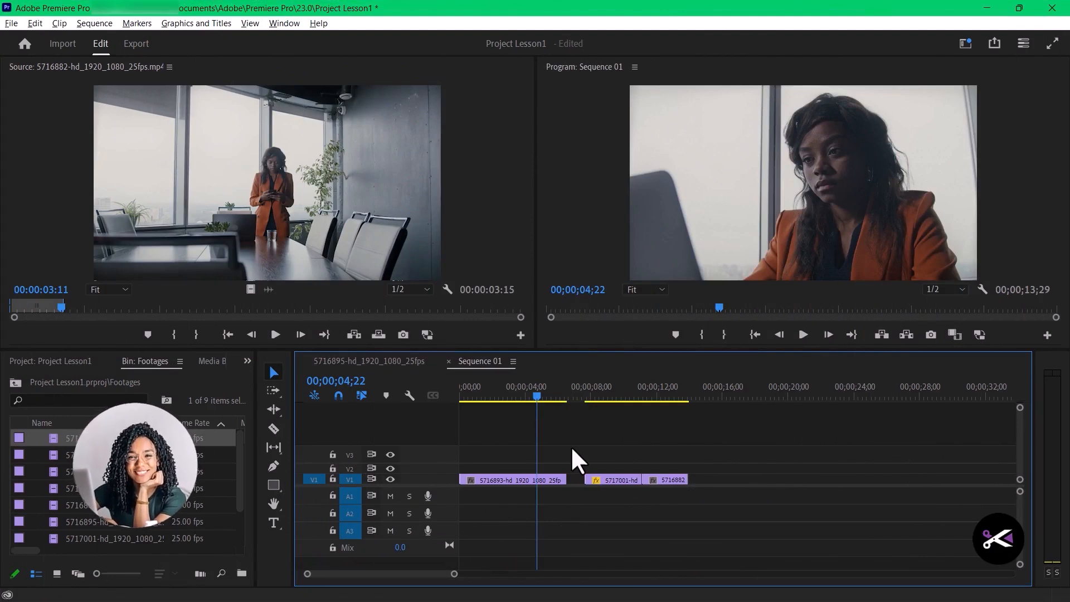
drag(591, 399, 536, 401)
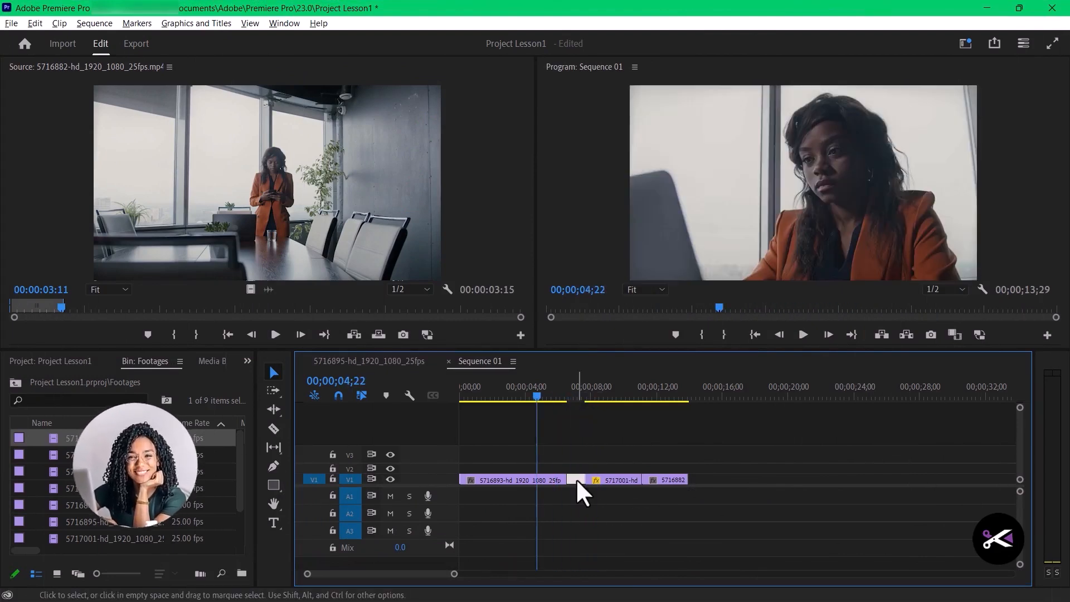
right_click(577, 479)
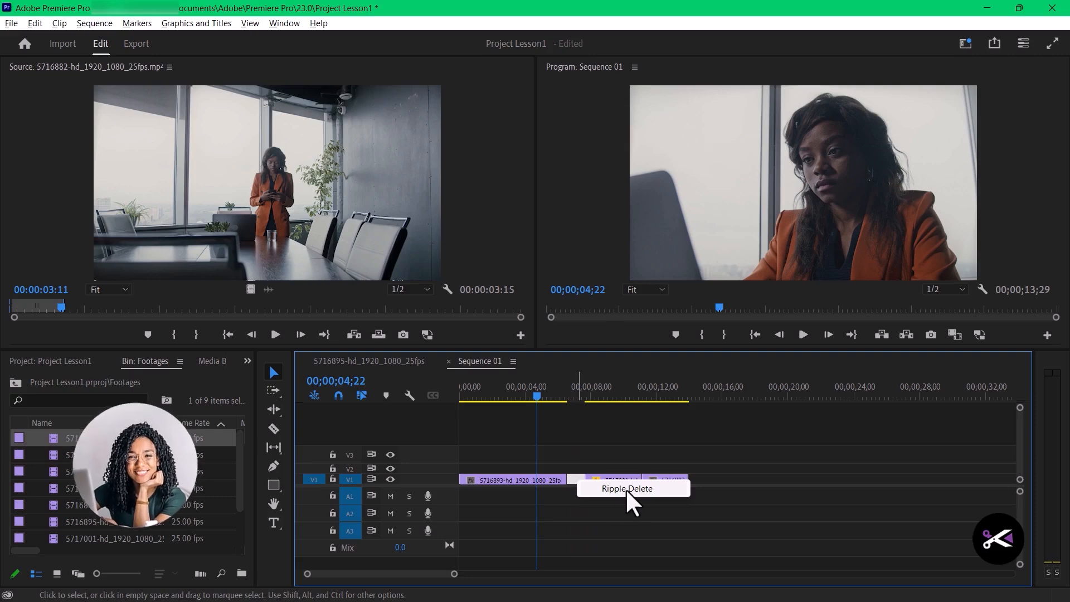
click(625, 489)
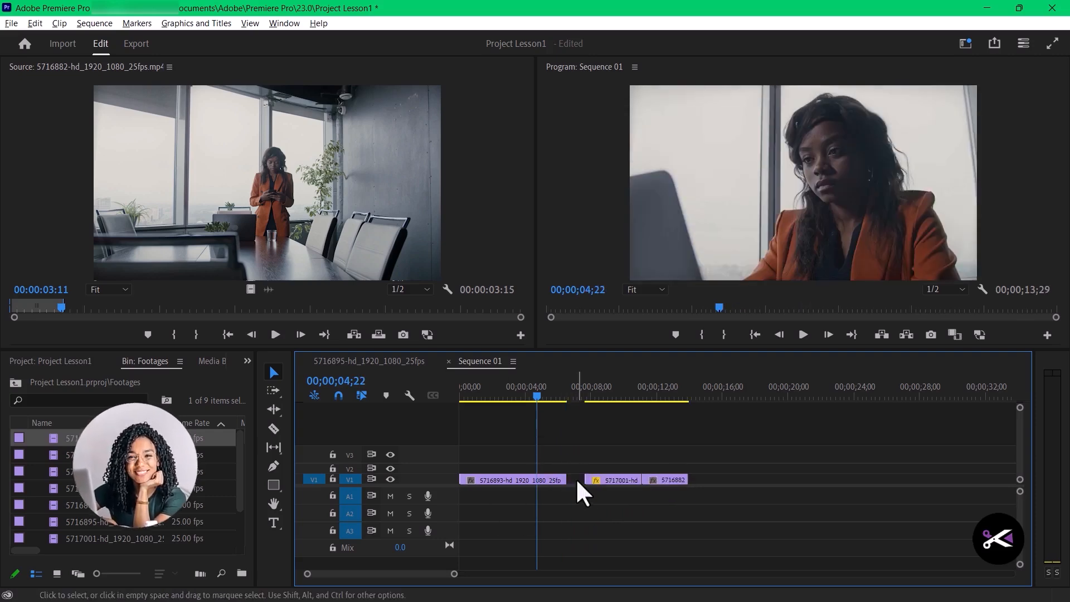
right_click(577, 479)
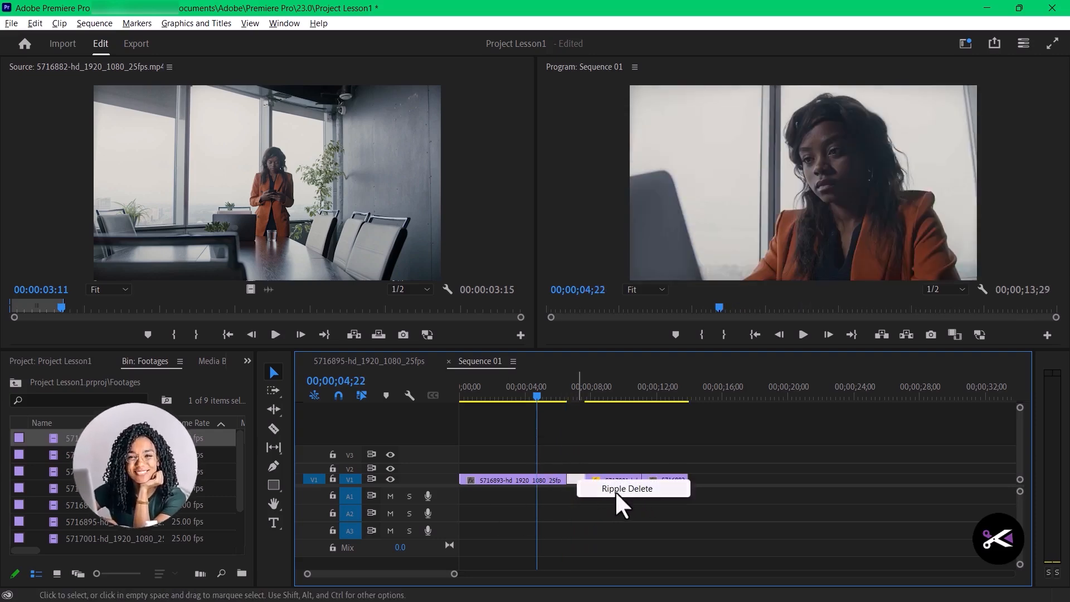
click(625, 490)
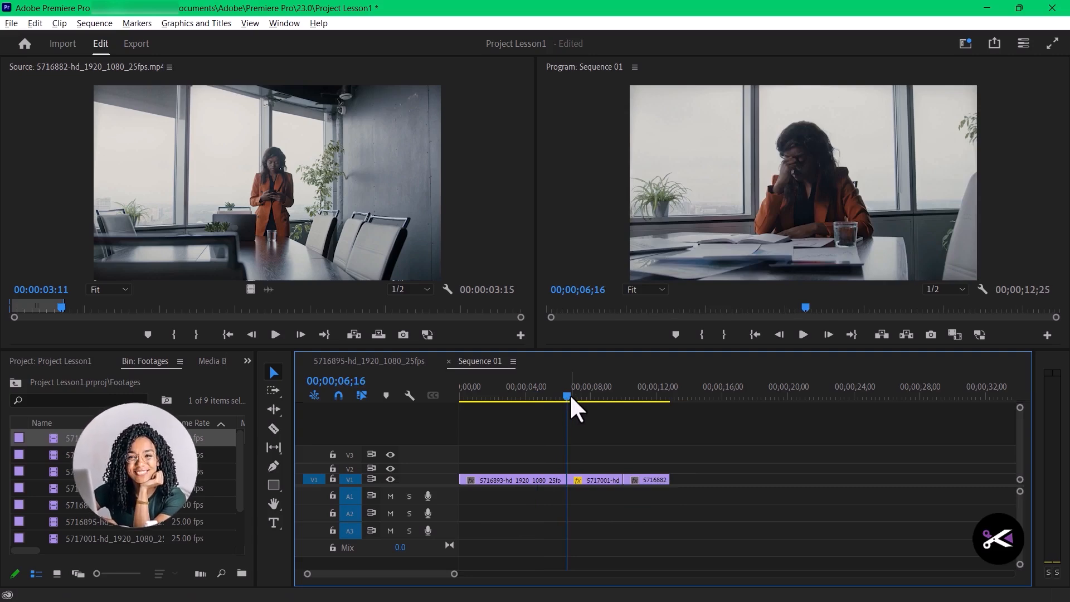
- Trim the end of the 5716893-hd_1920_1080_25fps.mp4 clip with an Add Edit at 00;00;05;10, delete the tail and Ripple Delete the gap
mouse_move(567, 394)
mouse_down()
mouse_move(554, 392)
mouse_move(592, 399)
mouse_move(551, 393)
mouse_move(606, 405)
mouse_move(548, 397)
mouse_up()
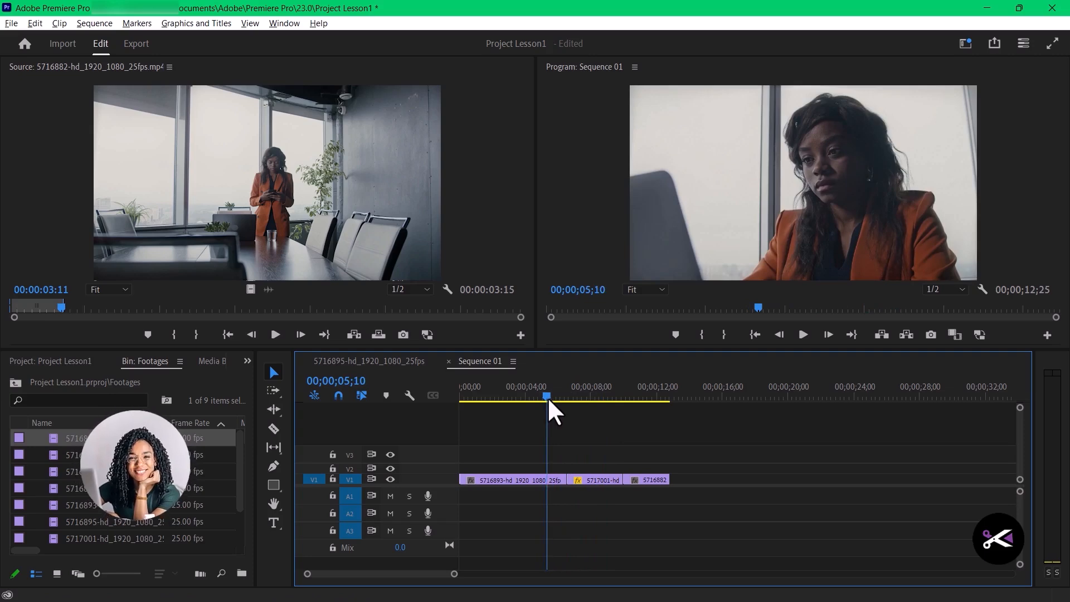
click(550, 480)
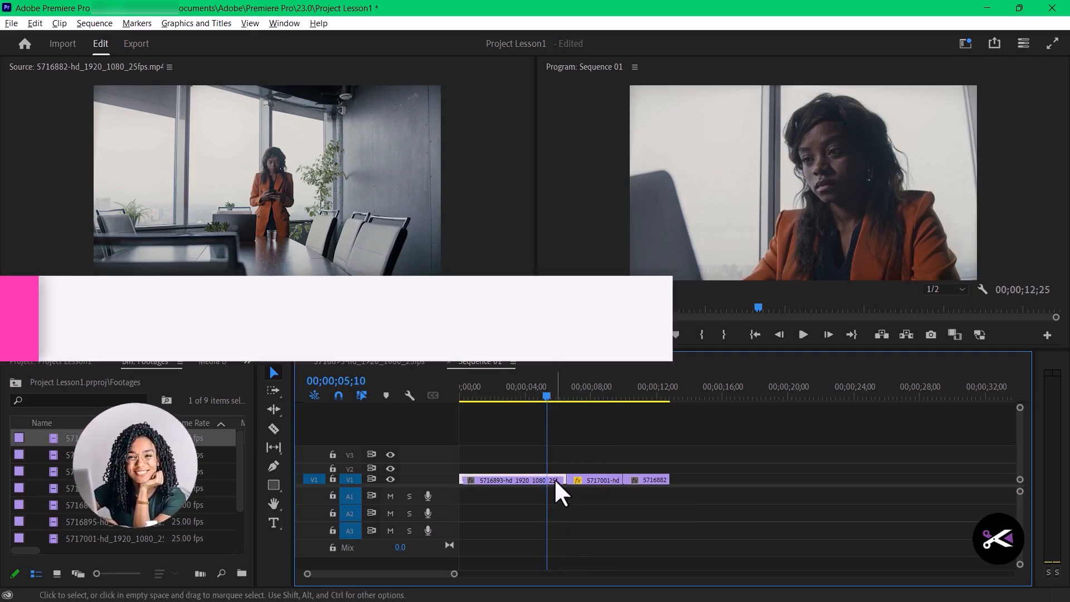
key(ctrl+k)
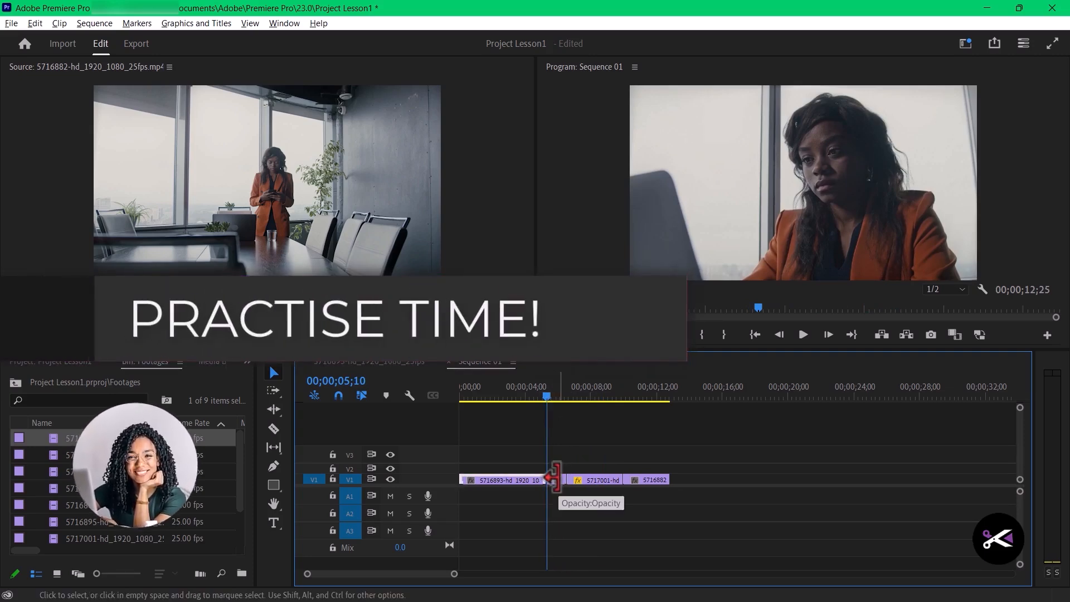
key(Delete)
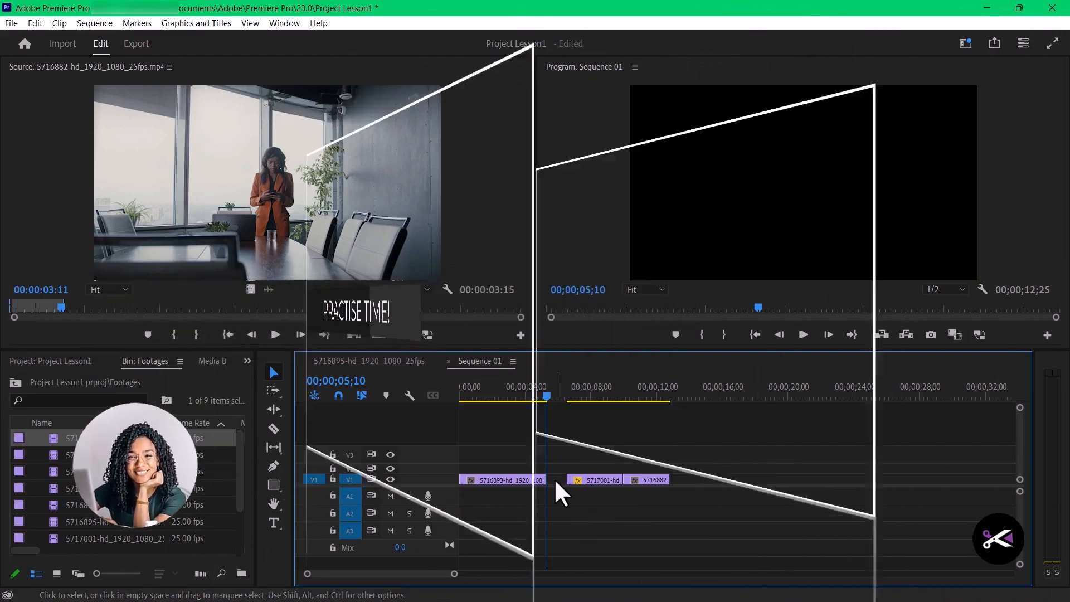
right_click(554, 480)
click(581, 490)
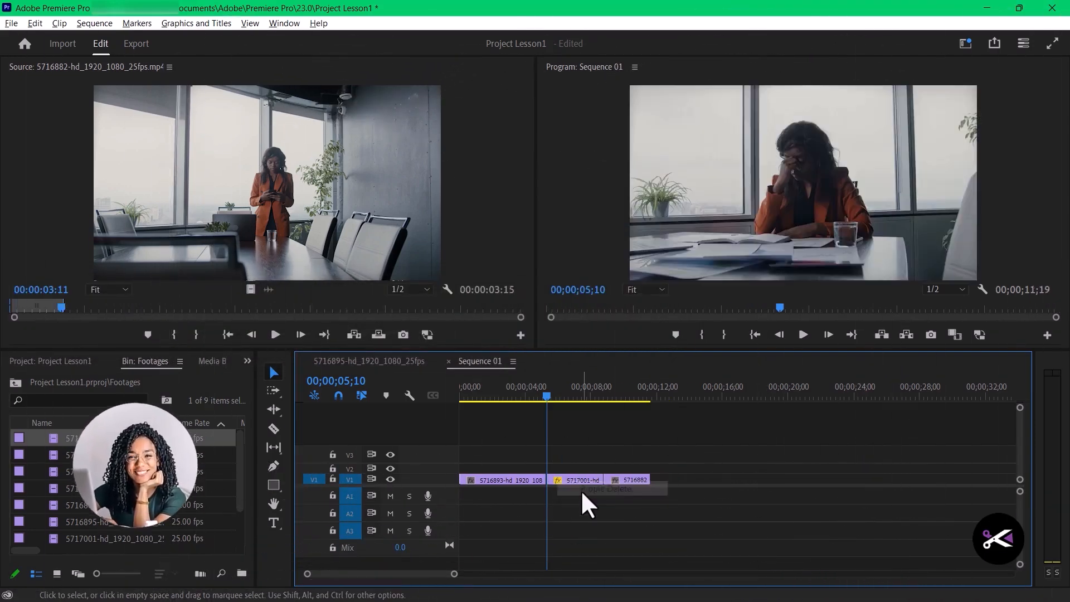
drag(544, 394, 588, 409)
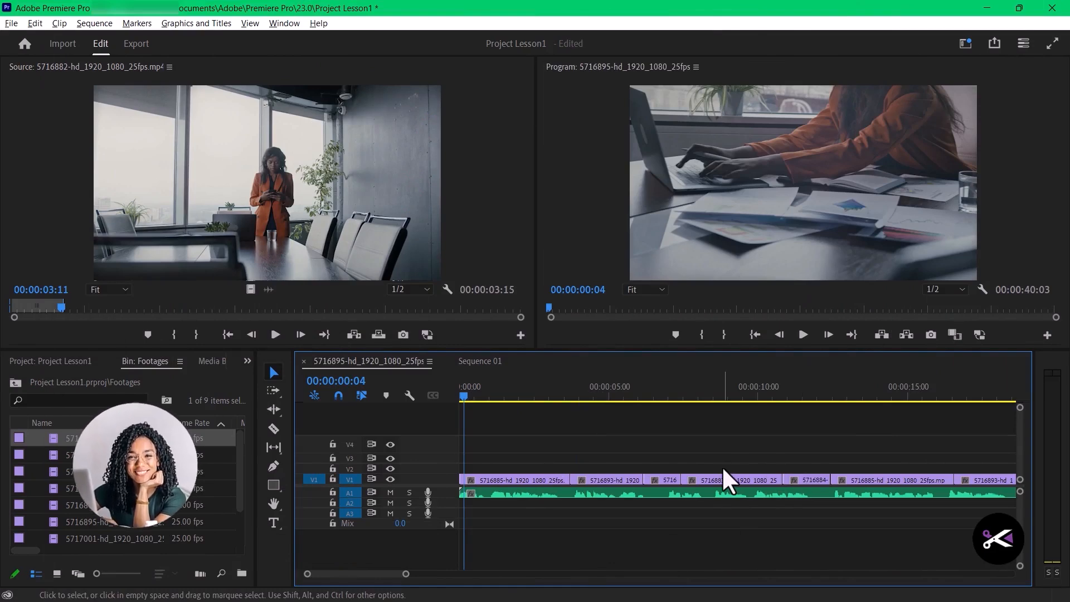
- Zoom the 5716895-hd_1920_1080_25fps sequence timeline in and out to examine its clips at overview and detail scale
key(minus)
key(minus)
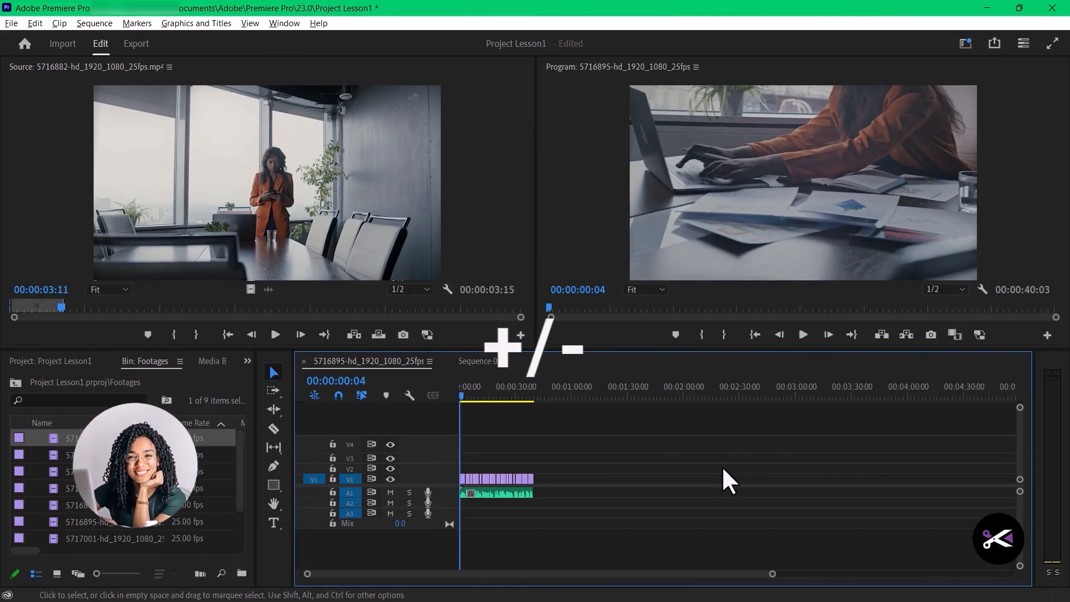
key(equal)
key(equal)
key(equal)
key(minus)
key(minus)
key(minus)
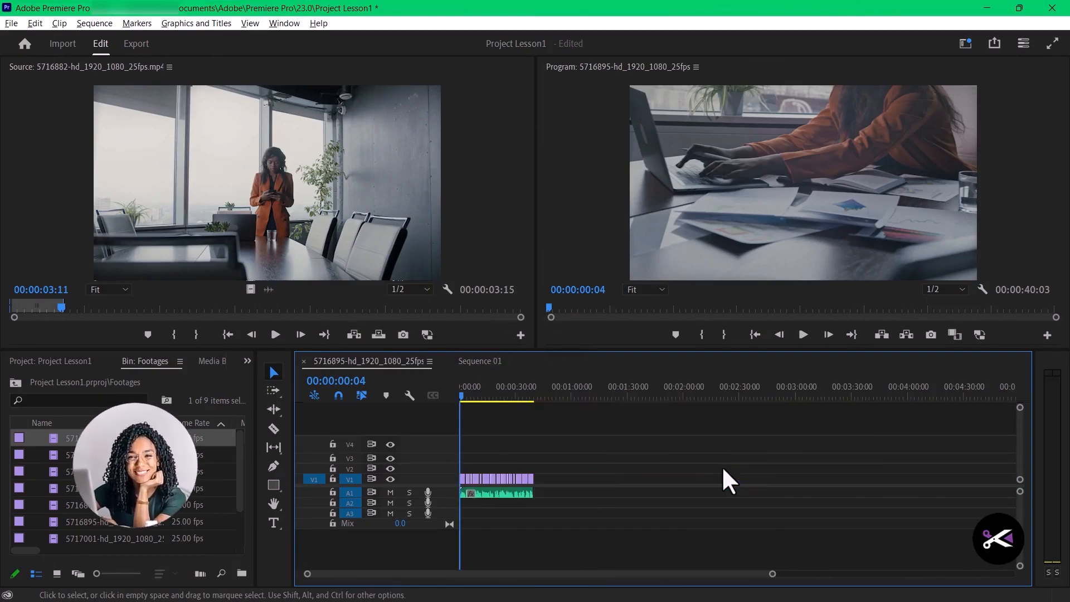
key(equal)
key(equal)
key(equal)
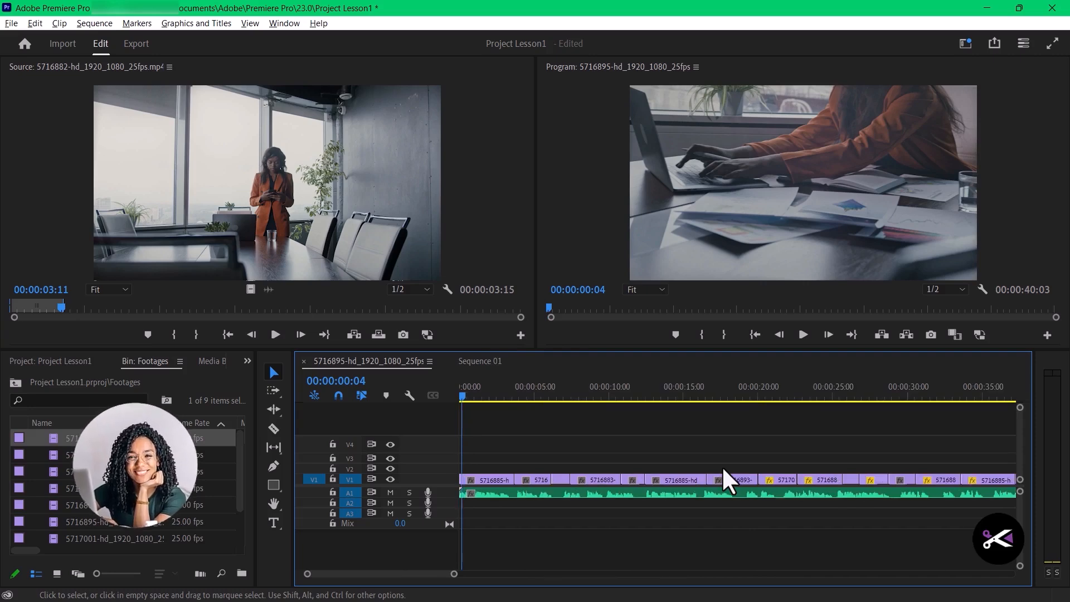
key(minus)
key(minus)
key(equal)
key(equal)
key(minus)
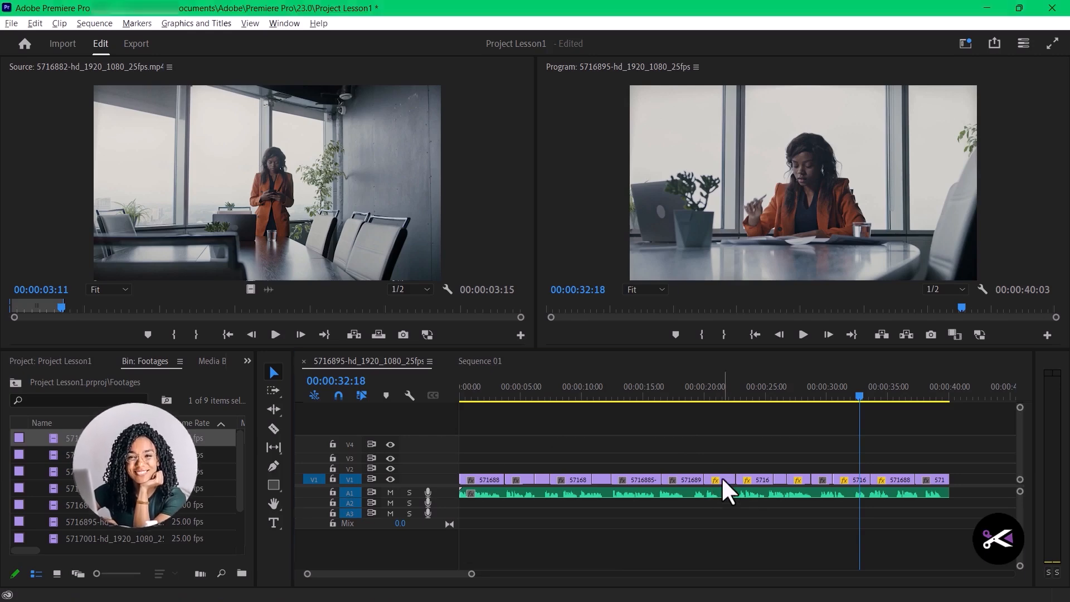
- Try swapping the two neighbouring V1 clips just after 00:00:20:00, parking the first on V3 while the second moves into its place
drag(725, 480, 797, 467)
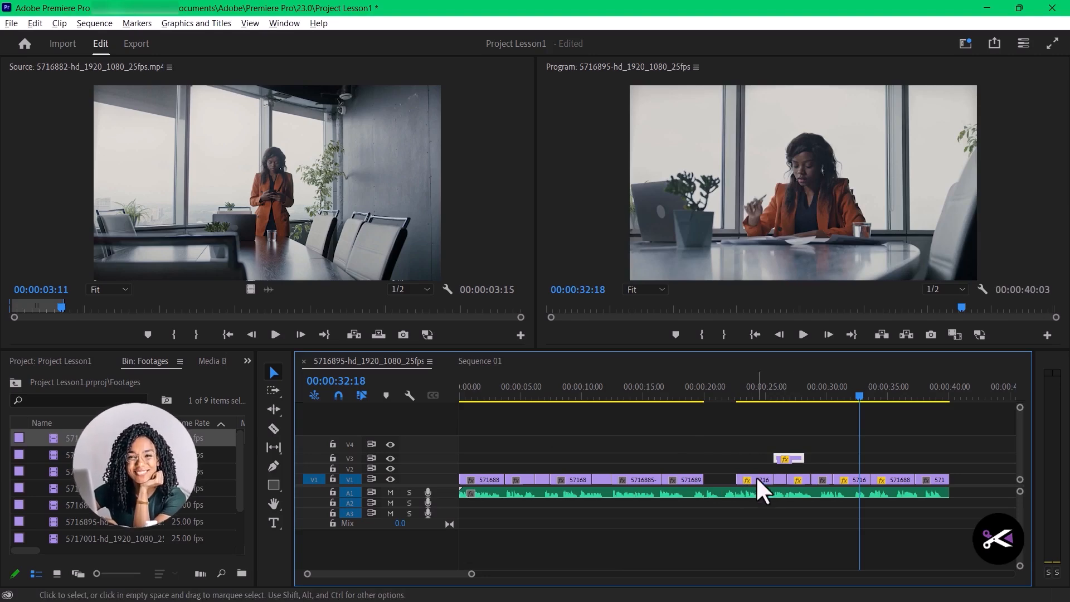
drag(762, 485, 731, 487)
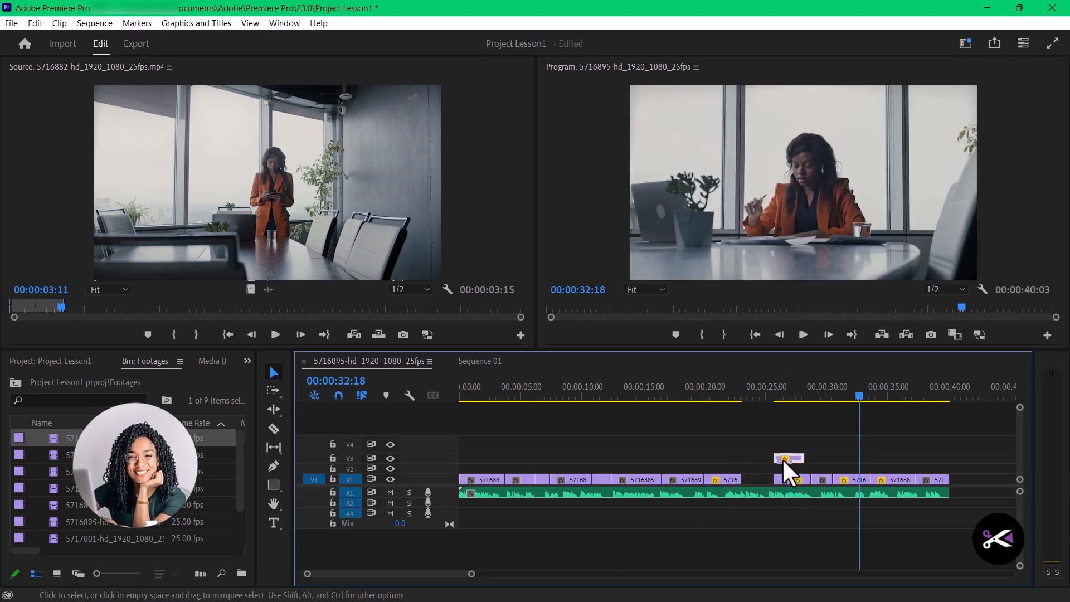
drag(783, 460, 770, 484)
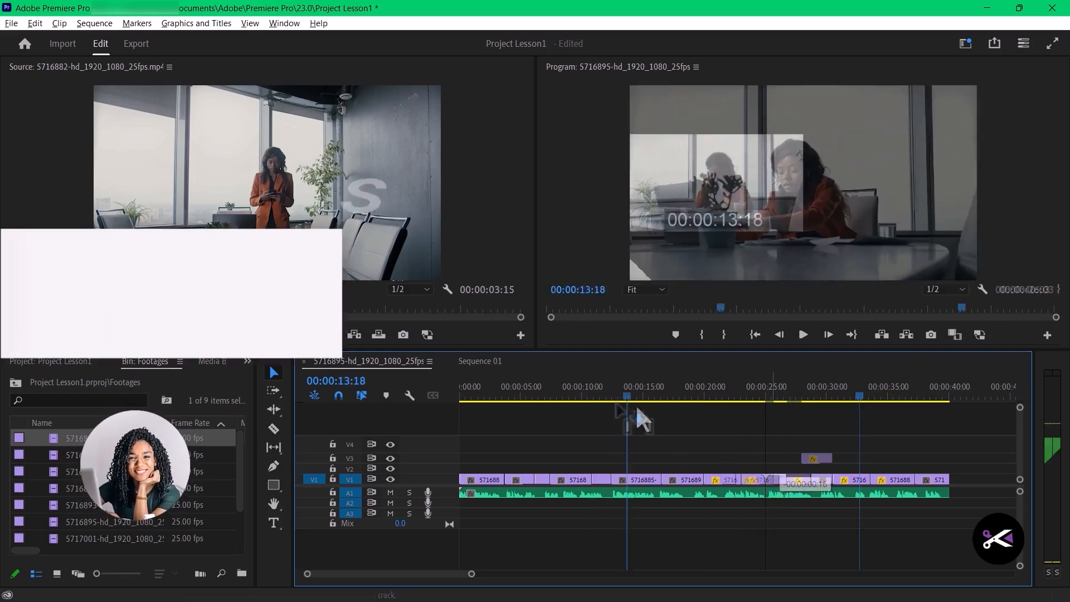
- Play back the 5716895-hd_1920_1080_25fps sequence from near its start to review the order and flow of the story
drag(636, 406, 640, 470)
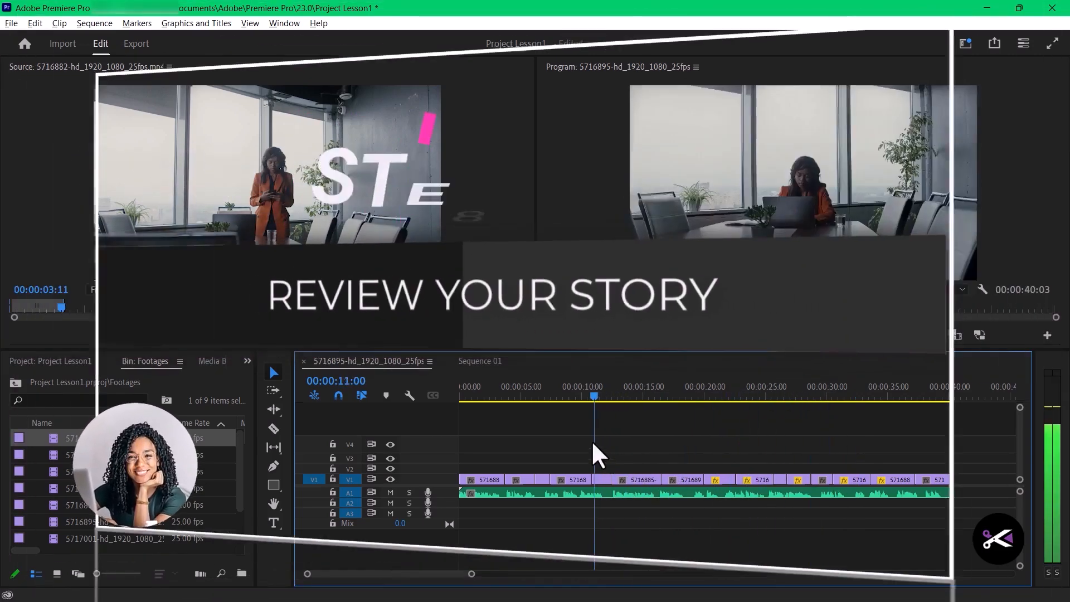
drag(593, 443, 497, 401)
key(space)
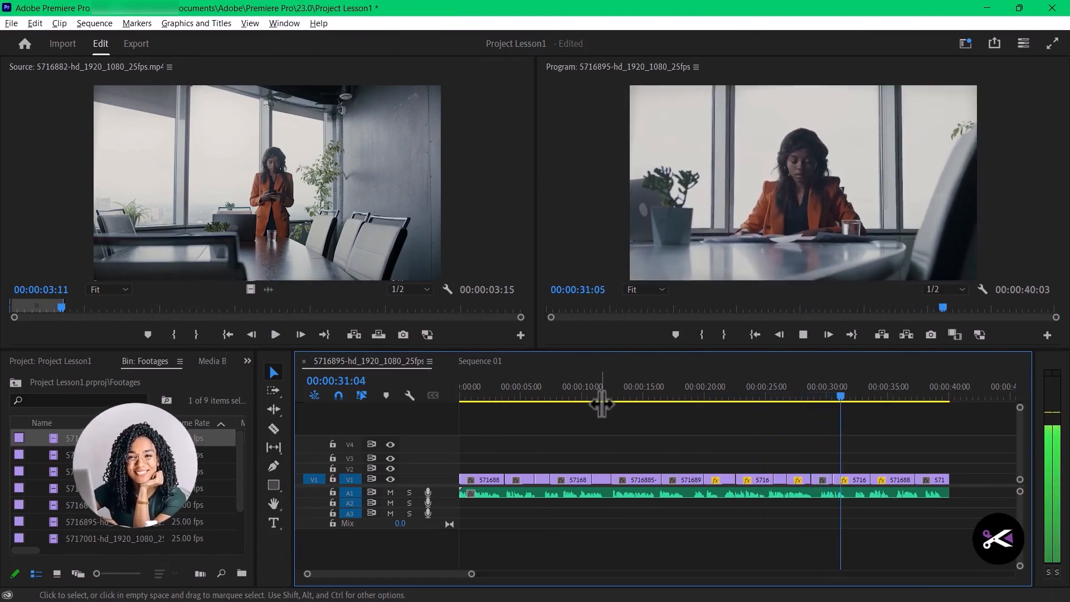
key(space)
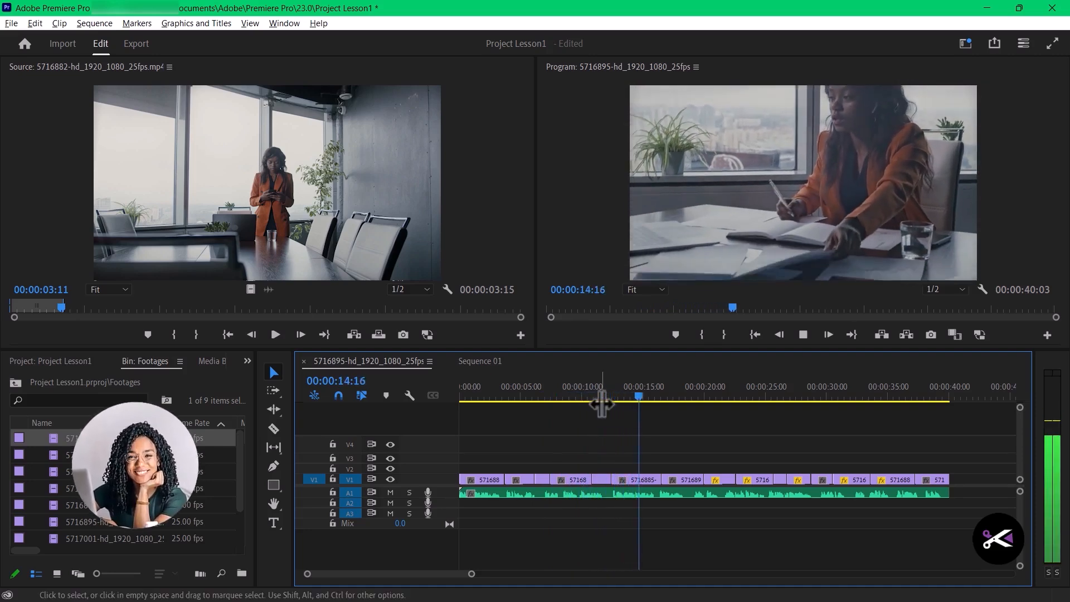
drag(601, 404, 545, 398)
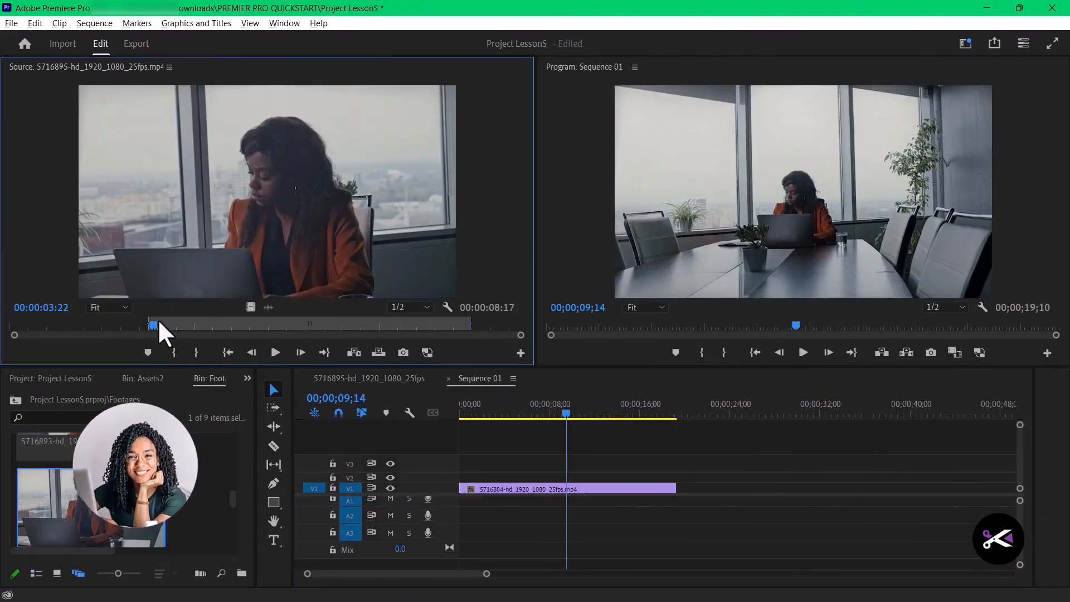
- Mark a new In-to-Out range ending at 00:00:07:14 in the 5716895 source clip and place it on V1 of Sequence 01
drag(158, 325, 149, 325)
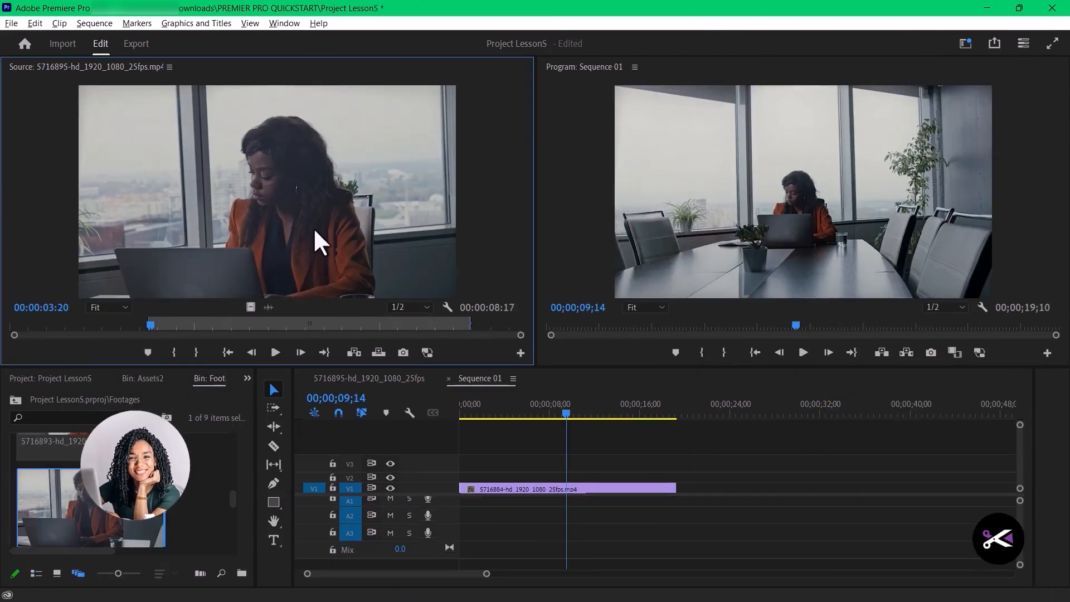
key(ctrl+shift+x)
mouse_move(150, 323)
mouse_down()
mouse_move(139, 332)
mouse_move(206, 320)
mouse_move(345, 332)
mouse_move(293, 330)
mouse_up()
click(172, 350)
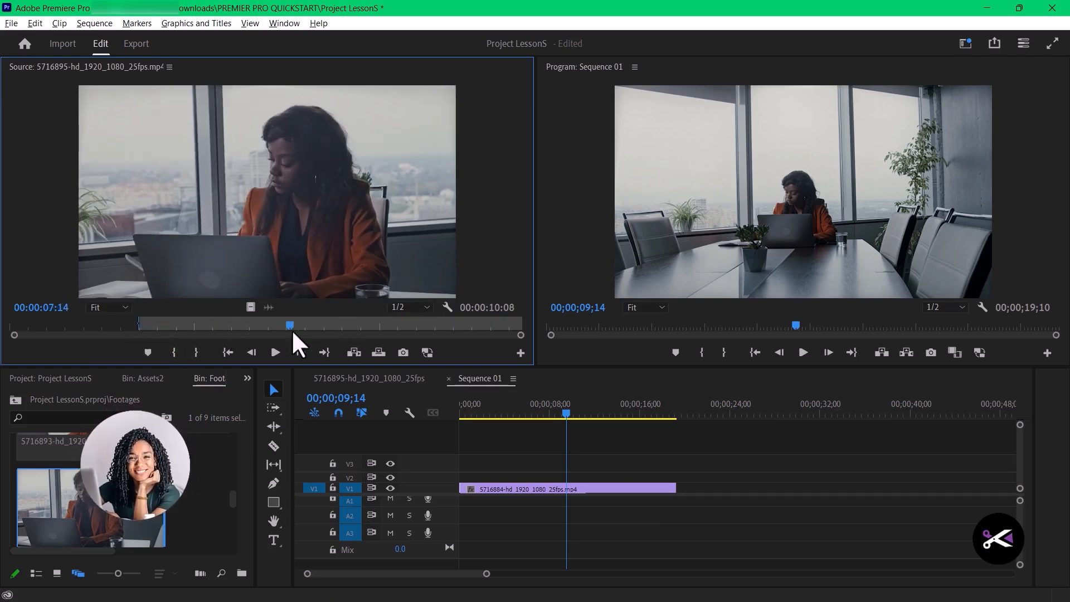
click(196, 352)
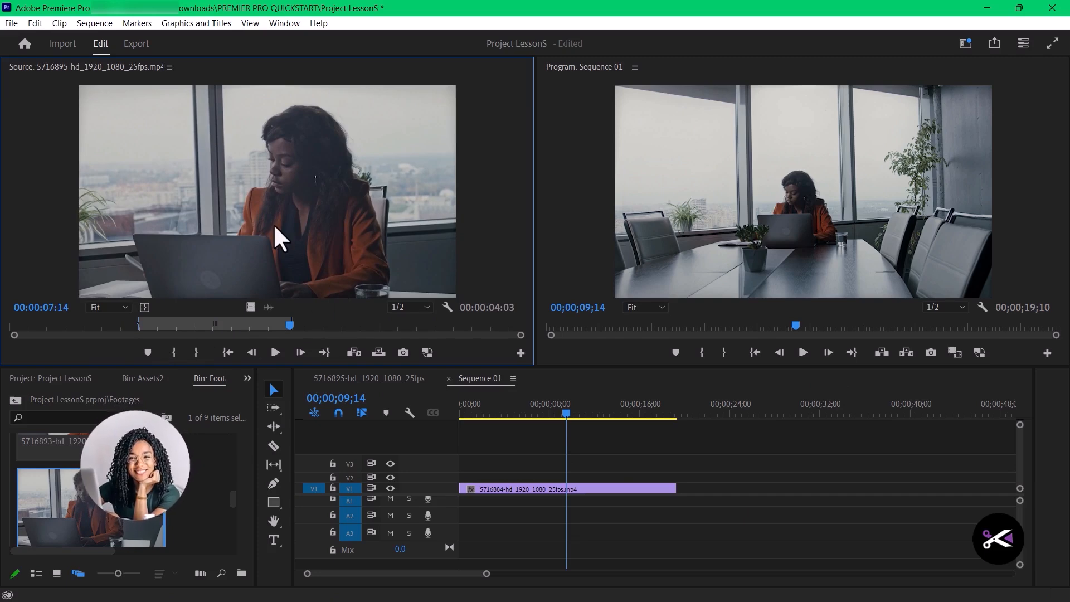
drag(278, 232, 489, 483)
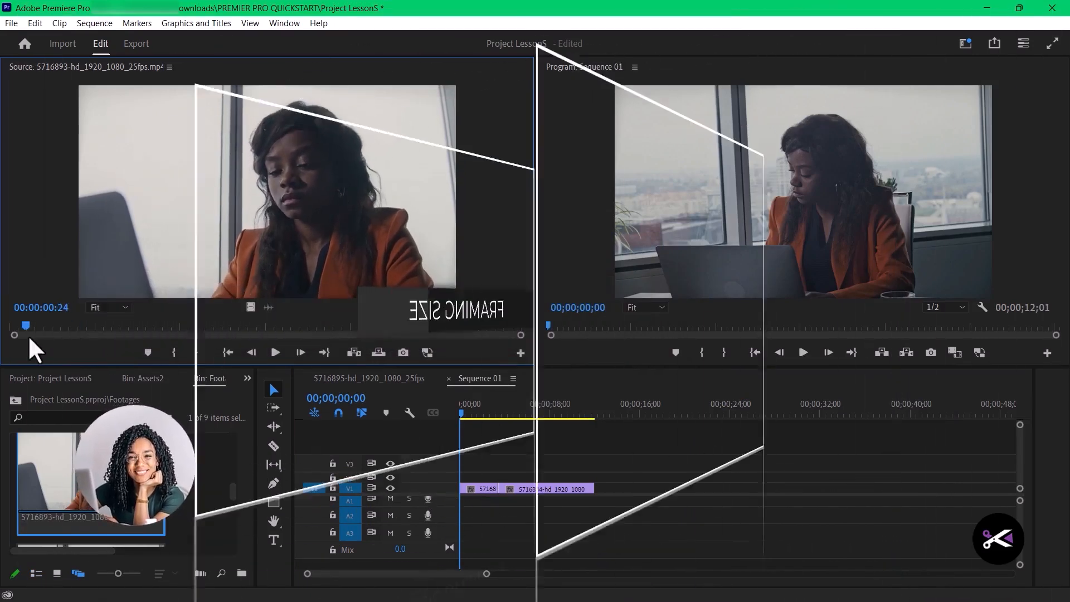
- Mark an In-to-Out range ending at 00:00:19:07 in the 5716893 source clip and append it after the 5716884 clip on V1
drag(28, 336, 118, 338)
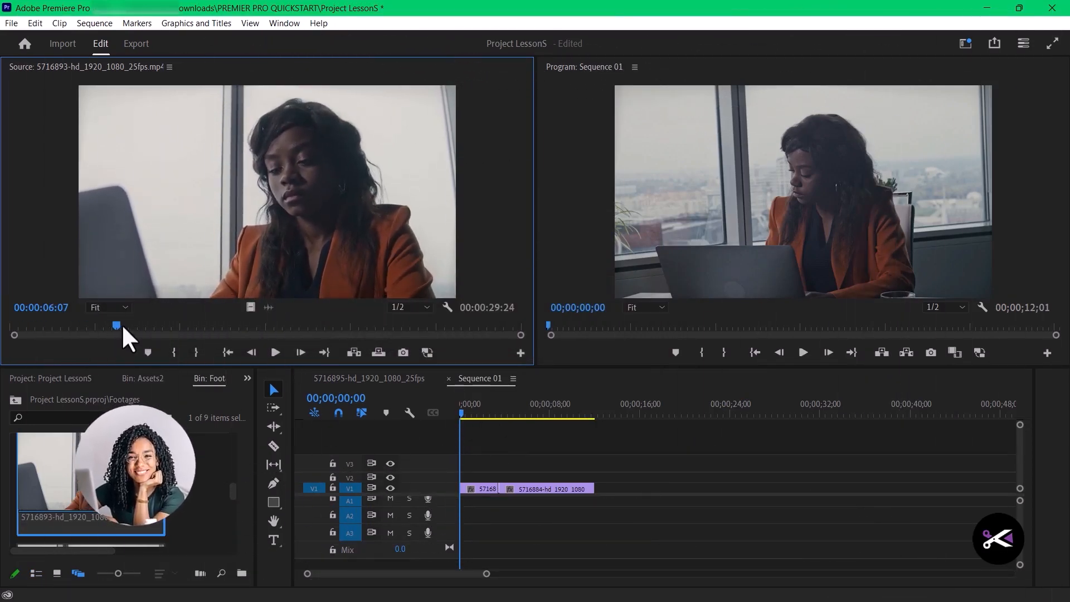
mouse_move(122, 323)
mouse_down()
mouse_move(92, 327)
mouse_move(338, 325)
mouse_up()
click(162, 352)
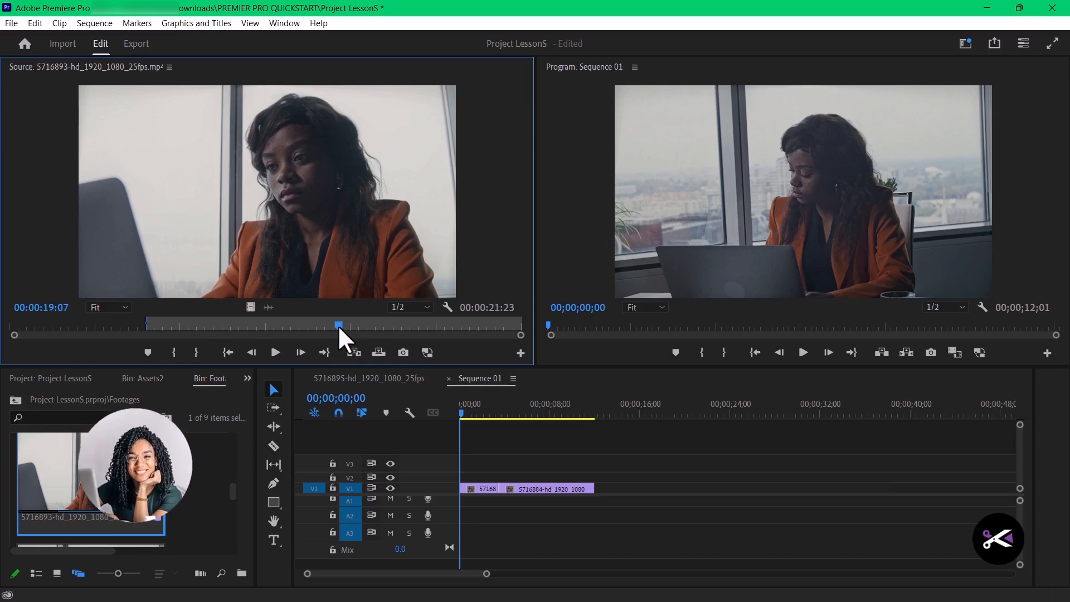
click(196, 353)
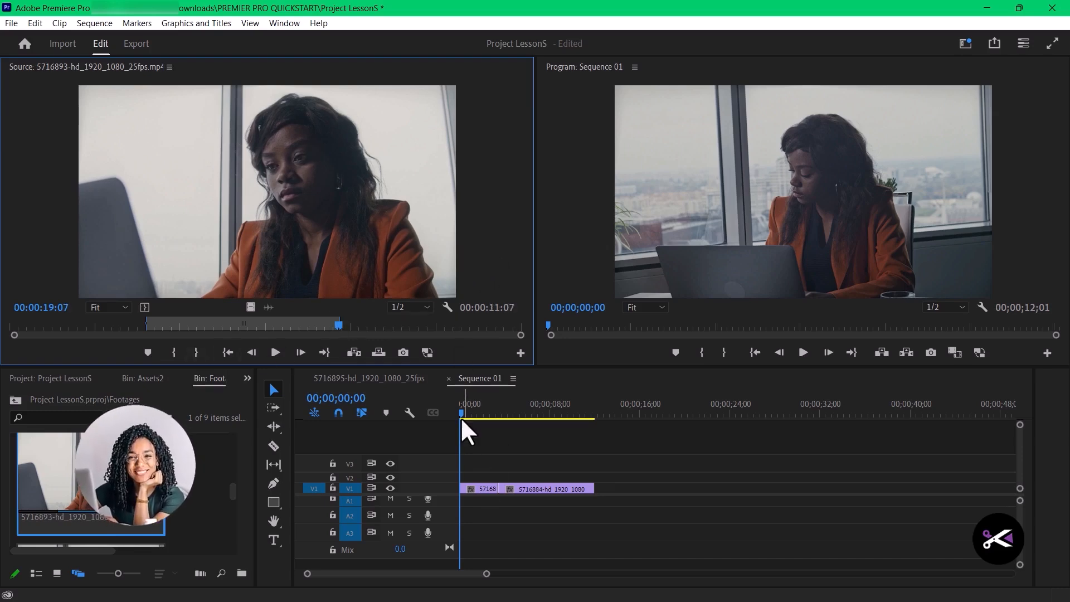
drag(460, 415, 470, 452)
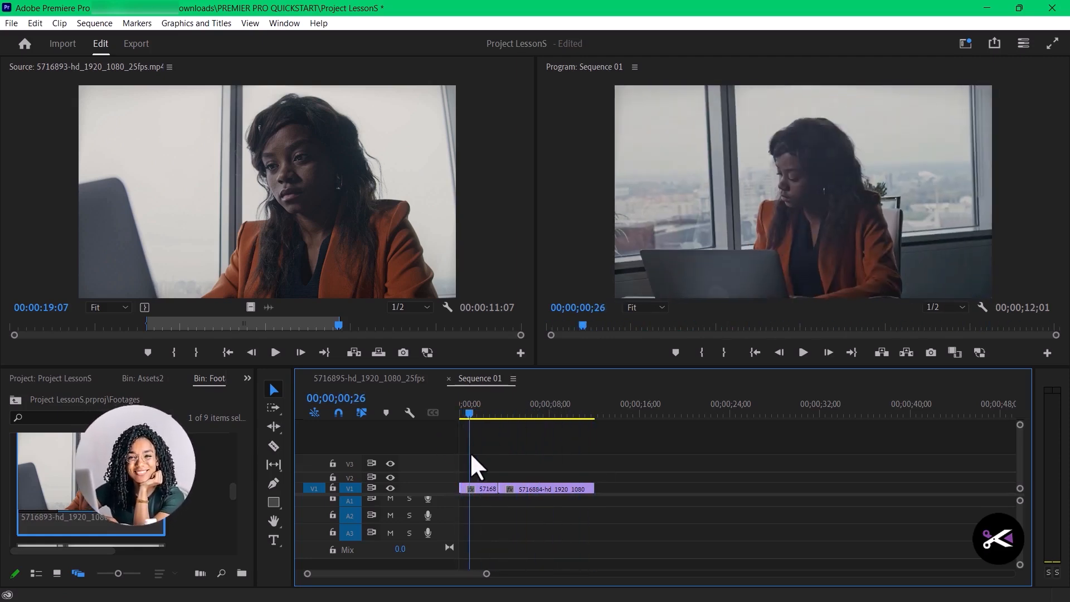
drag(305, 215, 605, 498)
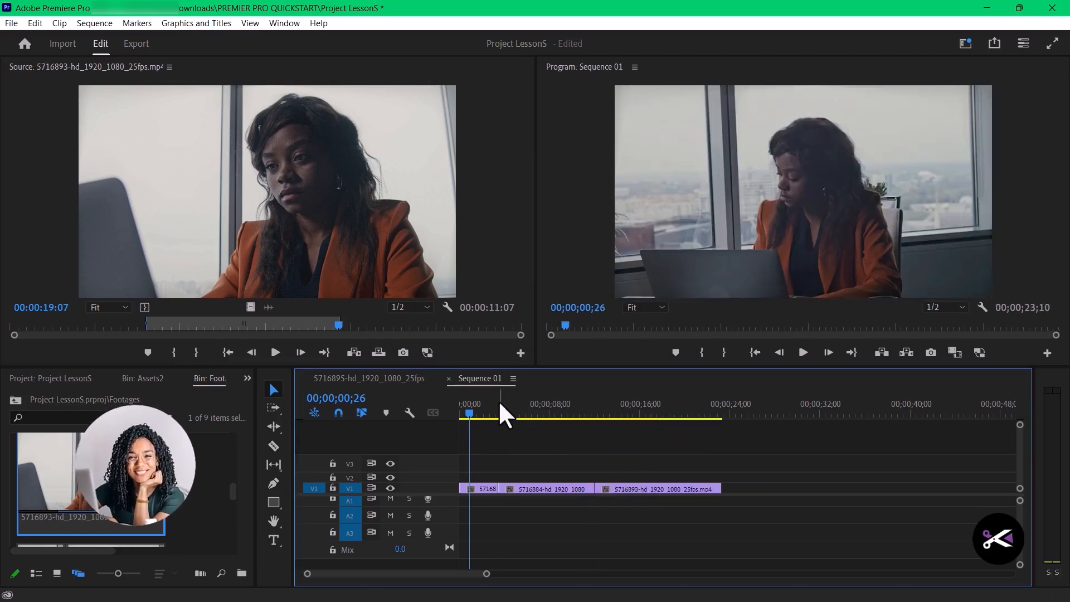
mouse_move(475, 411)
mouse_down()
mouse_move(449, 411)
mouse_move(484, 409)
mouse_up()
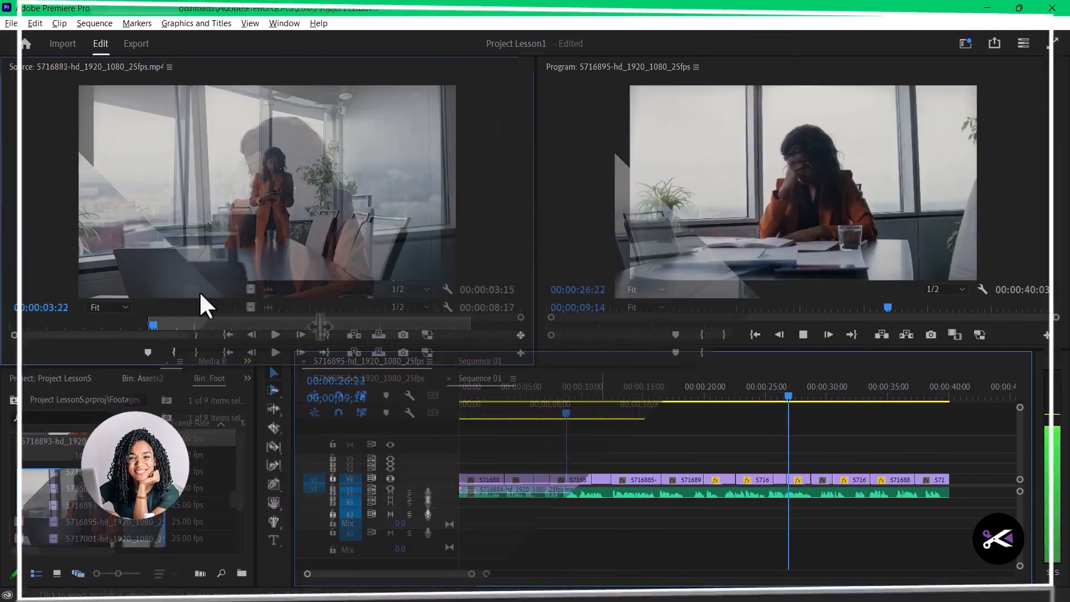
- Set the 5716893 source clip's Out point at 00:00:19:07, add its range to the end of Sequence 01 and scrub the opening
drag(155, 324, 150, 325)
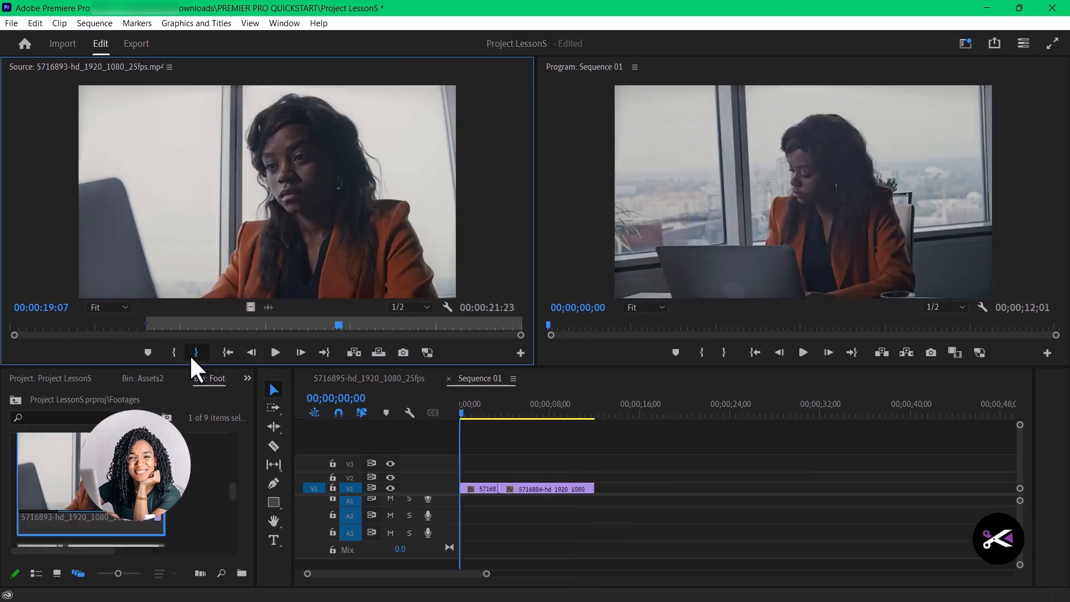
click(195, 353)
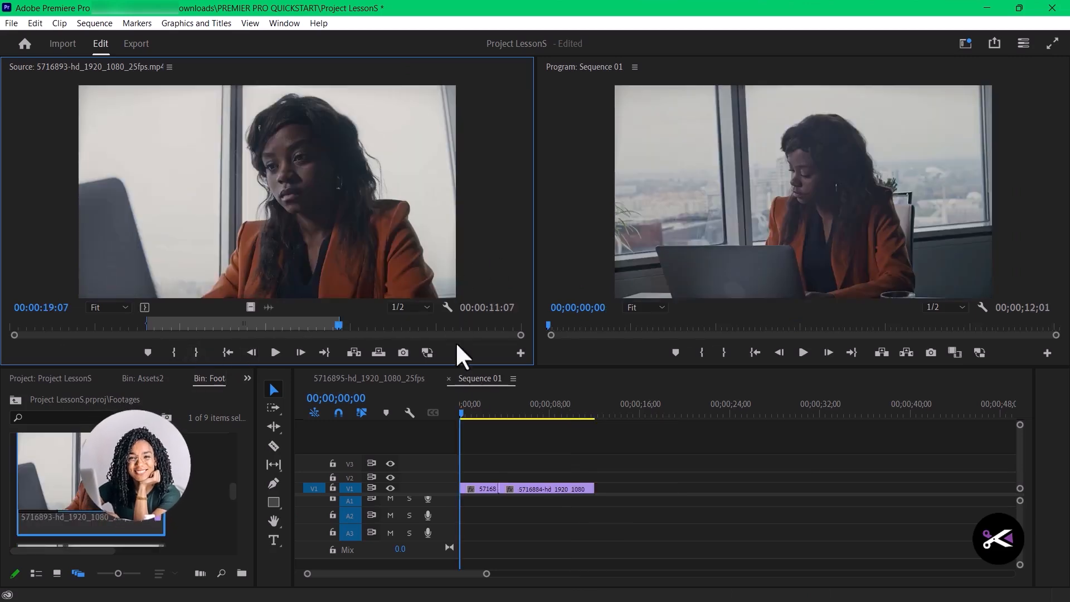
drag(460, 414, 470, 453)
drag(301, 218, 608, 505)
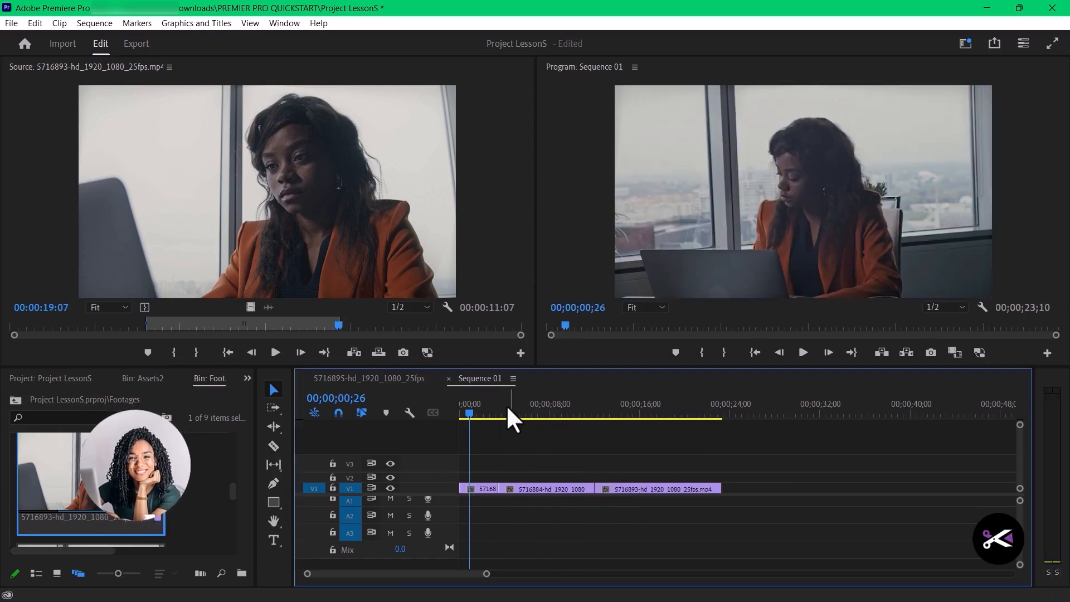
drag(472, 410, 502, 413)
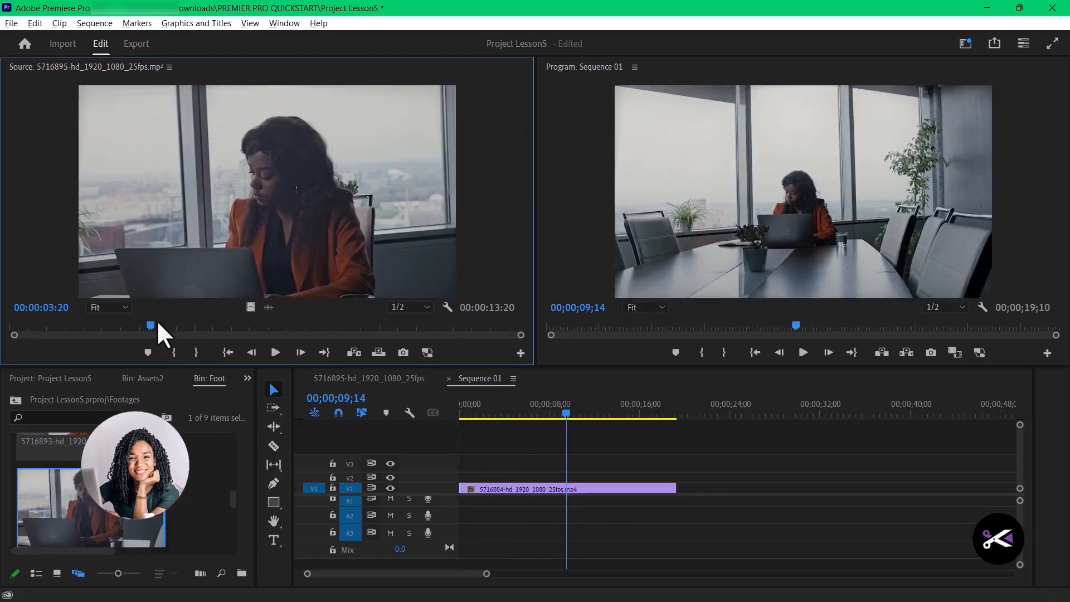
- Place the 5716884 source range ending at 00:00:19:14 on V1 at about 00;00;07;00 and play it back
drag(156, 322, 343, 322)
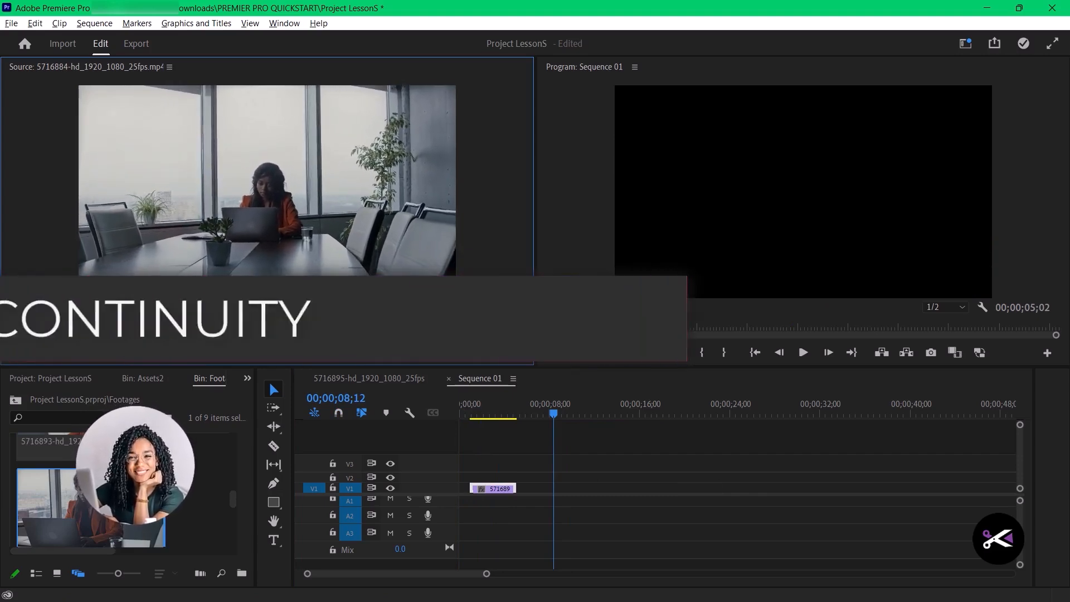
drag(219, 232, 536, 489)
key(space)
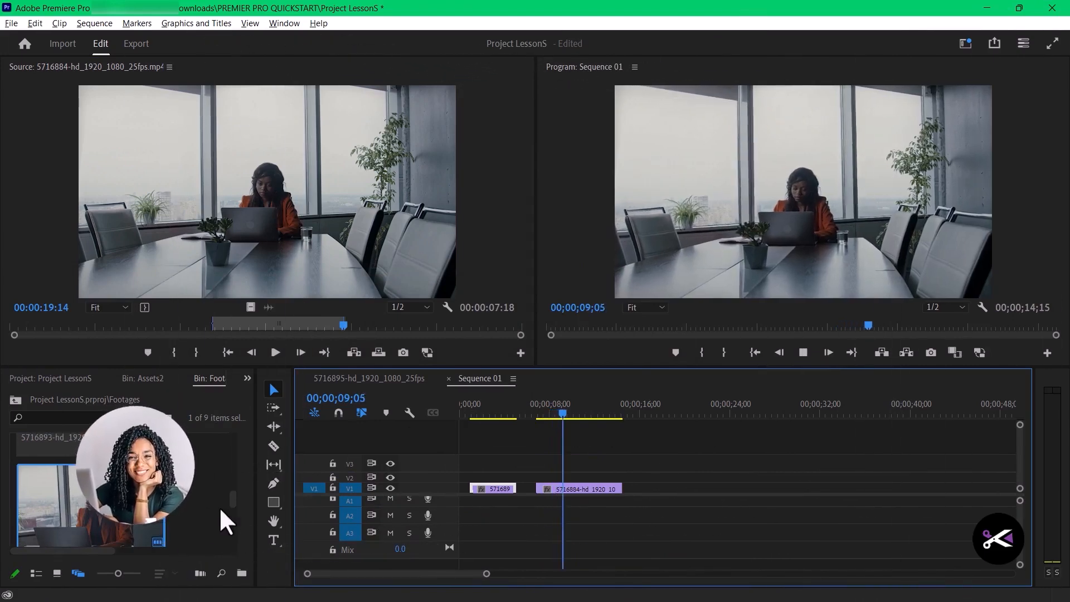
key(space)
mouse_move(232, 501)
mouse_down()
mouse_move(226, 558)
mouse_move(241, 487)
mouse_up()
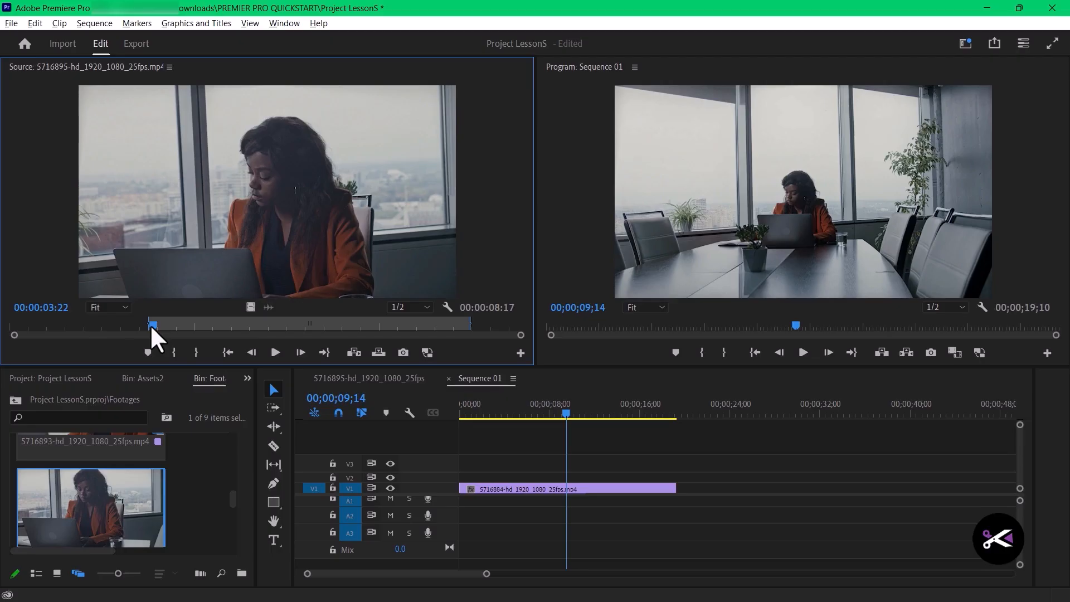
- Clear the 5716895 source clip's marks, set new In and Out points ending at 00:00:07:14 and add the range to V1
mouse_move(152, 325)
mouse_down()
mouse_move(139, 325)
mouse_move(327, 329)
mouse_move(292, 330)
mouse_up()
key(ctrl+shift+x)
key(i)
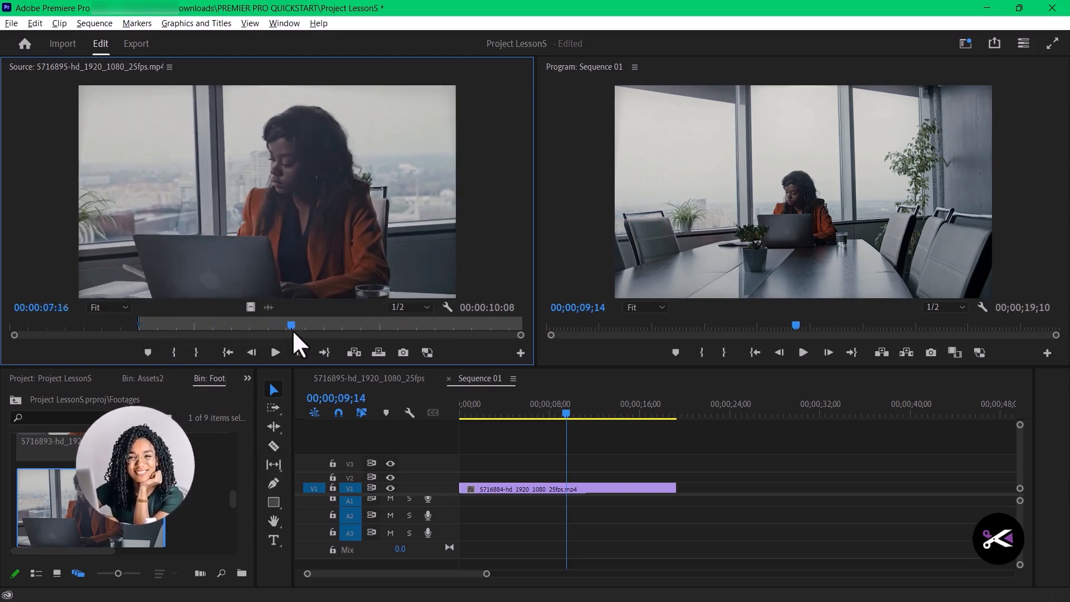
key(o)
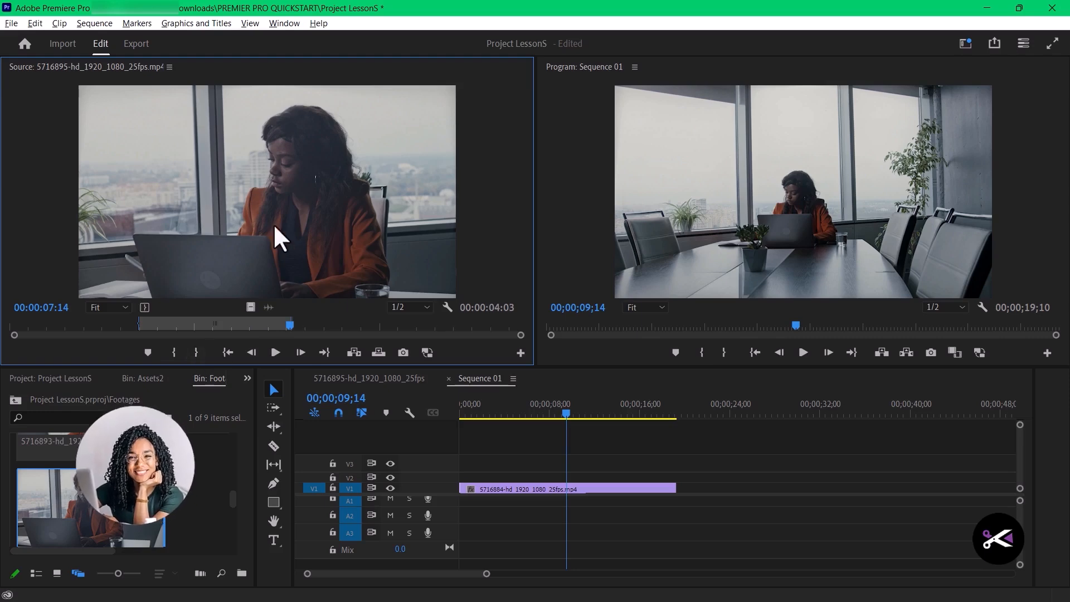
drag(249, 208, 499, 480)
- Replace the long 5716884 clip on V1 with its source range marked up to 00:00:19:14, following the 5716895 clip, and check the cut
drag(578, 413, 554, 419)
click(560, 490)
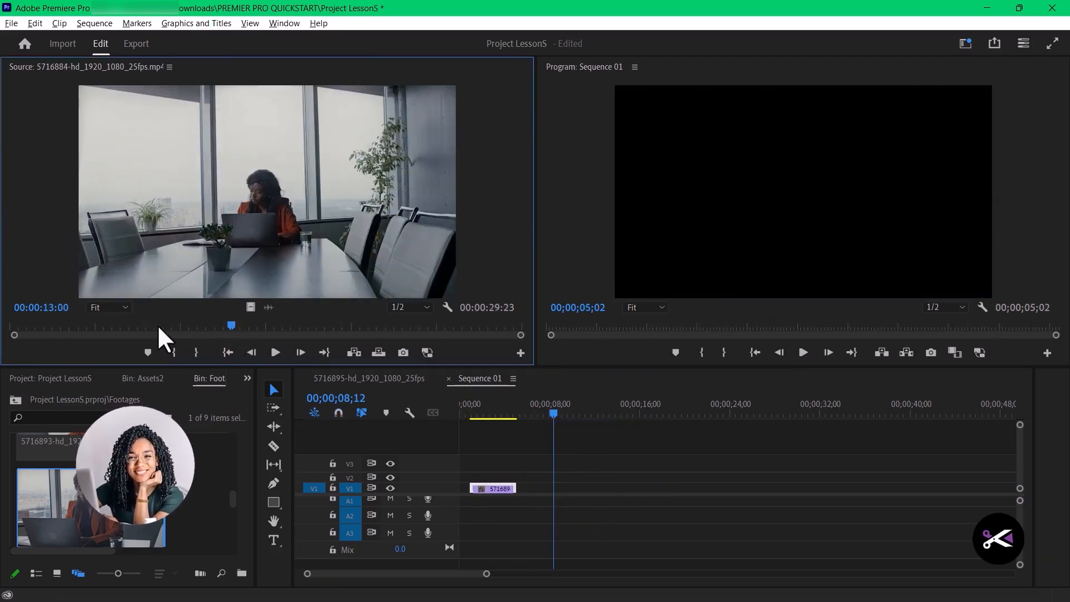
mouse_move(229, 325)
mouse_down()
mouse_move(162, 324)
mouse_move(222, 333)
mouse_move(322, 329)
mouse_move(209, 333)
mouse_move(416, 326)
mouse_move(343, 325)
mouse_up()
click(175, 349)
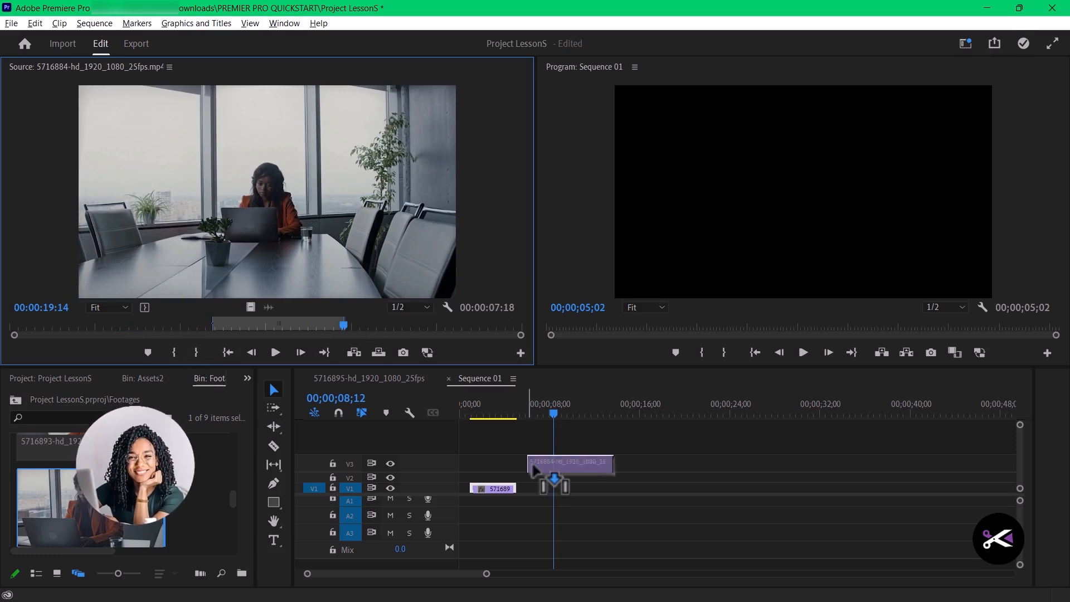
drag(534, 471, 537, 488)
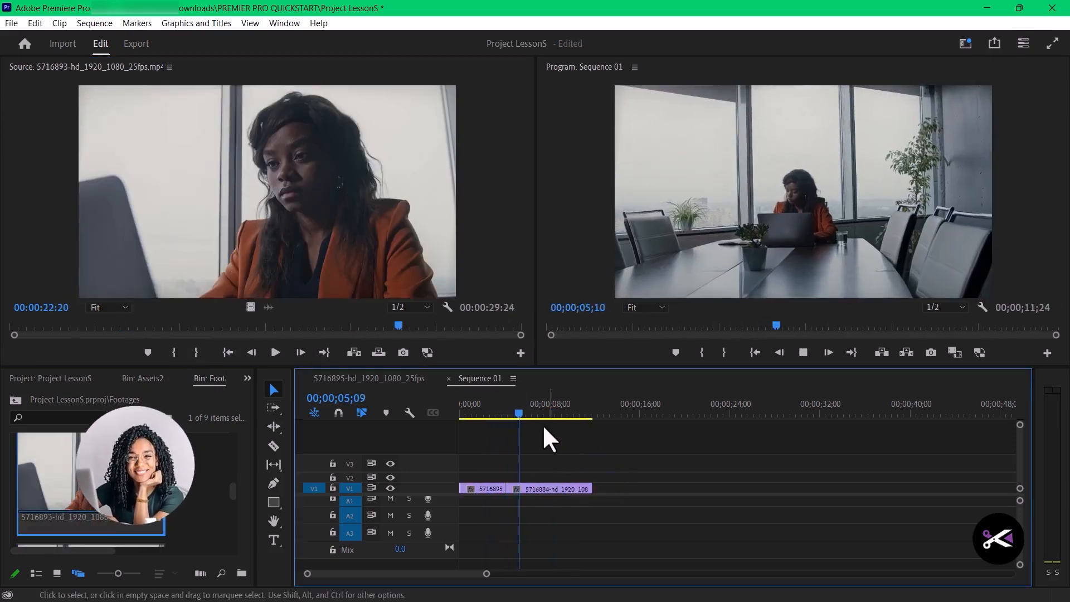
mouse_move(512, 410)
mouse_down()
mouse_move(471, 412)
mouse_move(532, 415)
mouse_move(460, 407)
mouse_move(518, 417)
mouse_up()
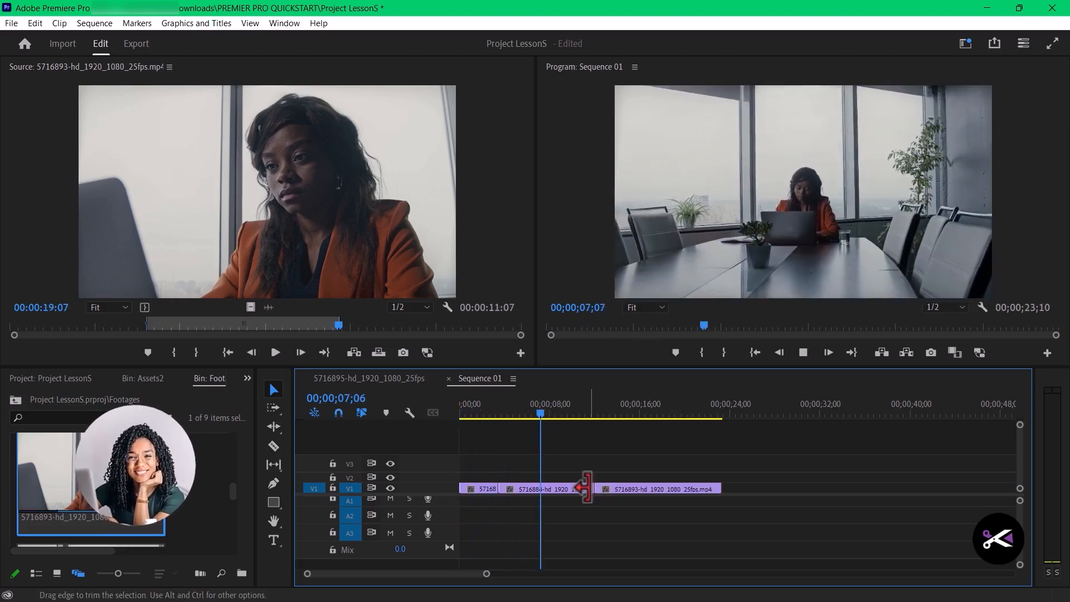
- Trim the ends of the 5716884 and 5716893 clips on V1, closing the gap between them and ending the sequence at 00;00;16;28
drag(585, 488, 560, 487)
drag(624, 488, 576, 491)
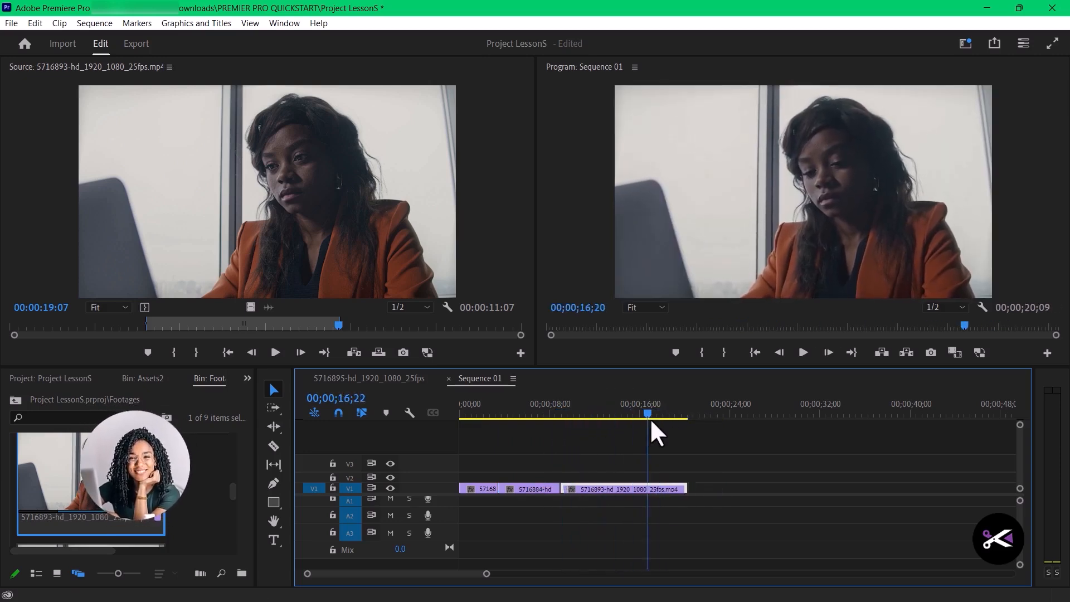
drag(687, 489, 650, 489)
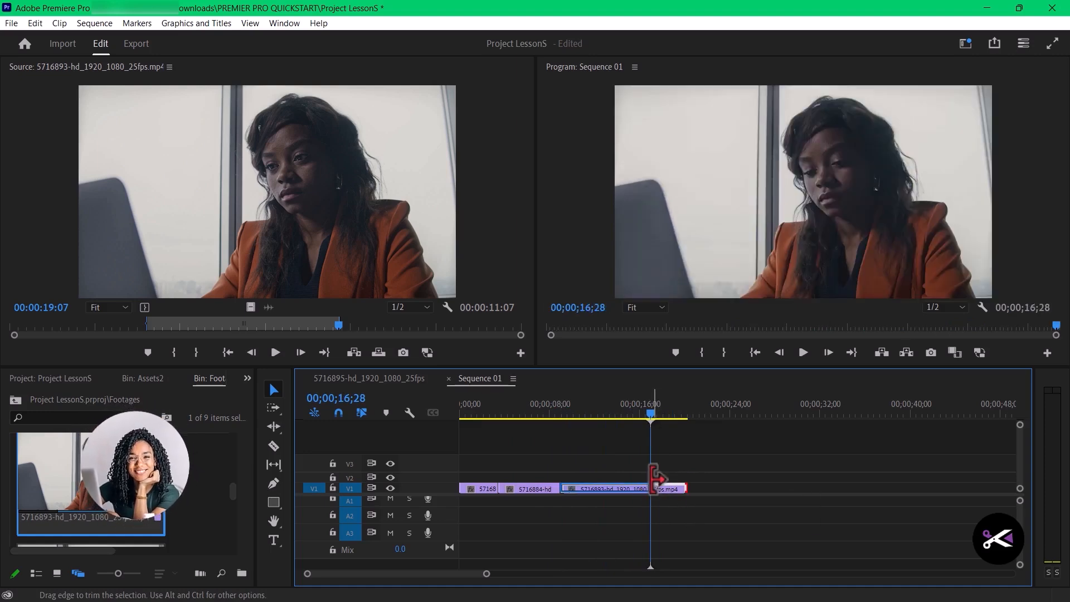
- Scrub and play across the cuts in Sequence 01 to compare framing and continuity between the three clips
drag(651, 412, 593, 413)
mouse_move(523, 415)
mouse_down()
mouse_move(447, 416)
mouse_move(509, 422)
mouse_up()
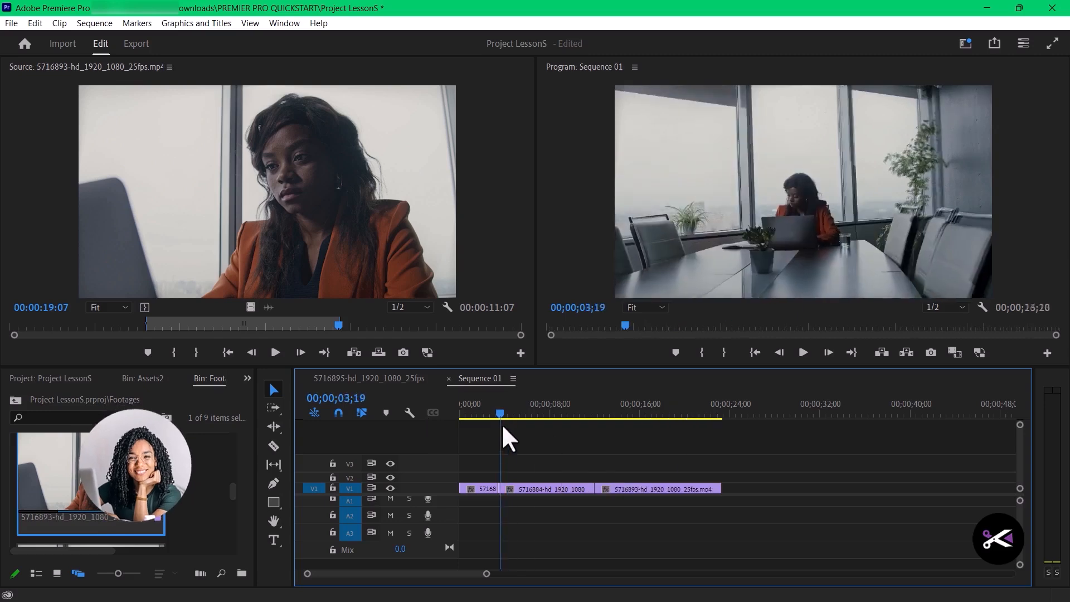
drag(503, 426, 481, 426)
key(space)
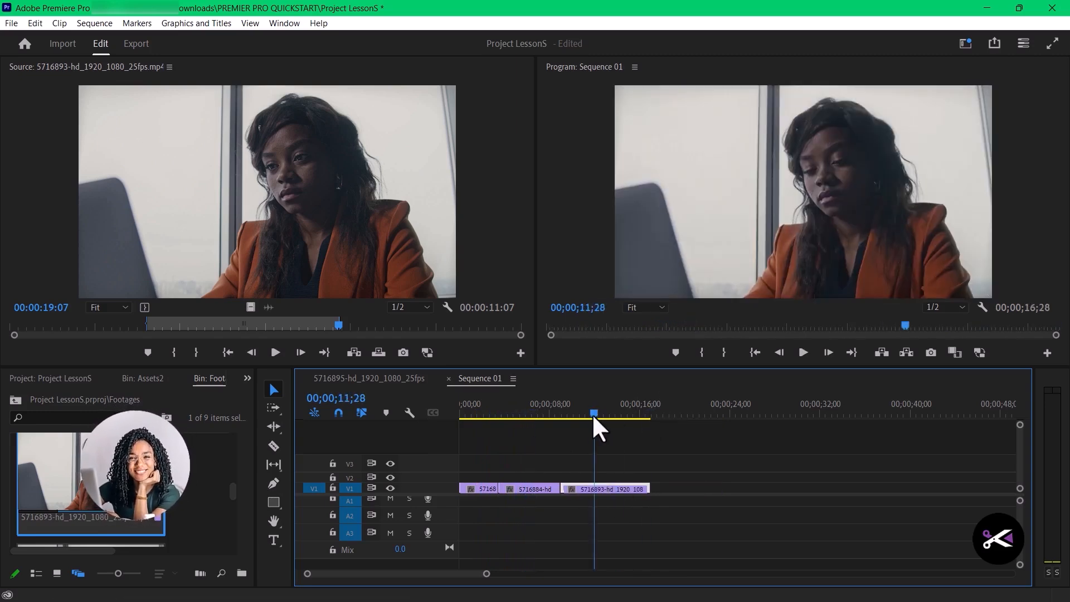
drag(594, 418, 508, 429)
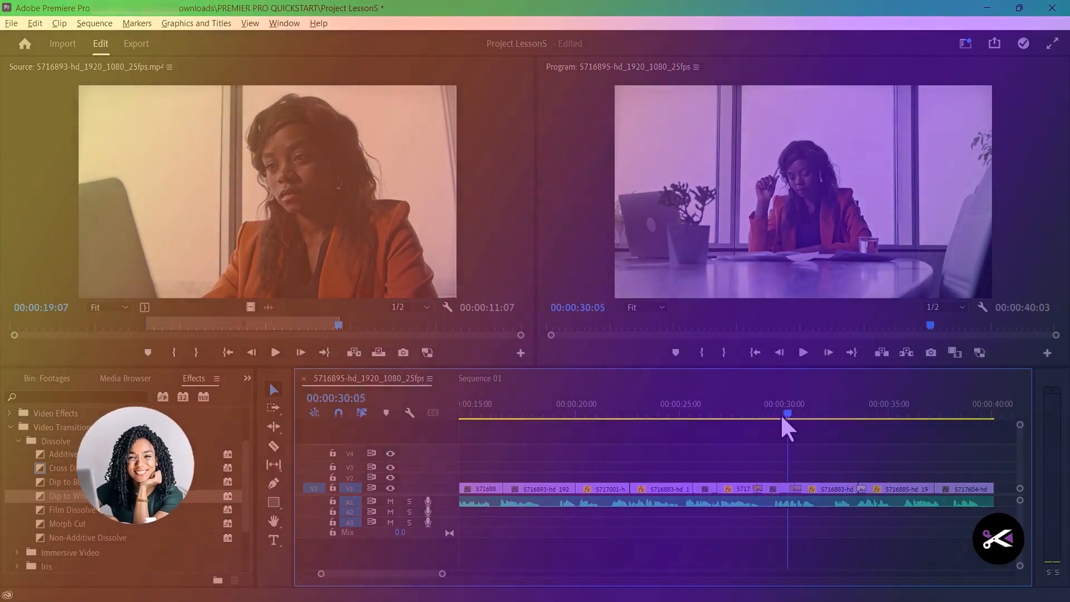
- Play the 5716895 sequence from 00:00:28:06 across its transitions and cuts to review how the clips flow
drag(782, 417, 746, 417)
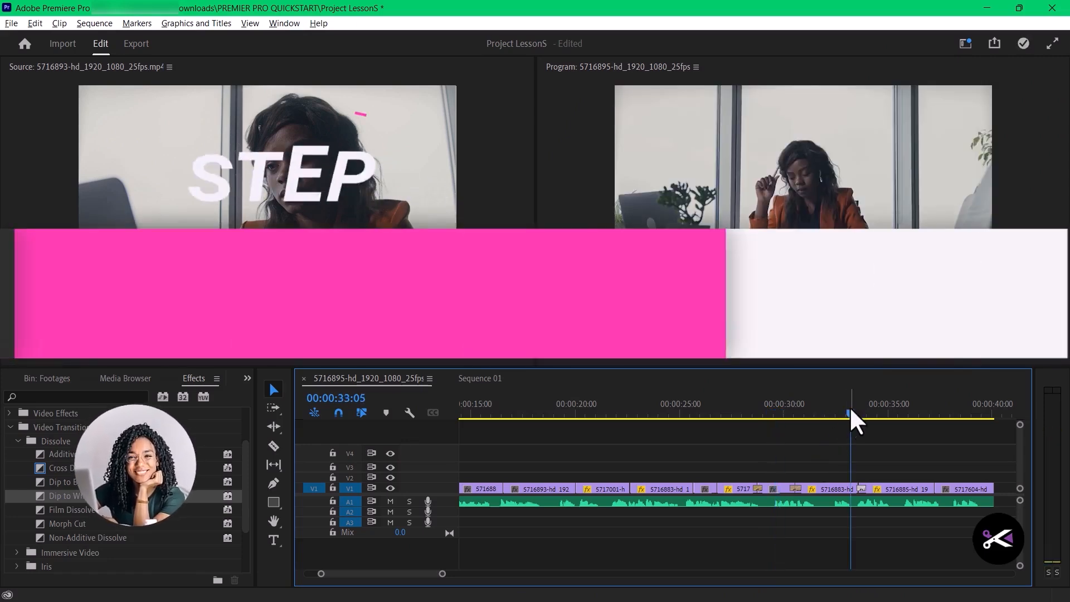
drag(851, 408, 745, 416)
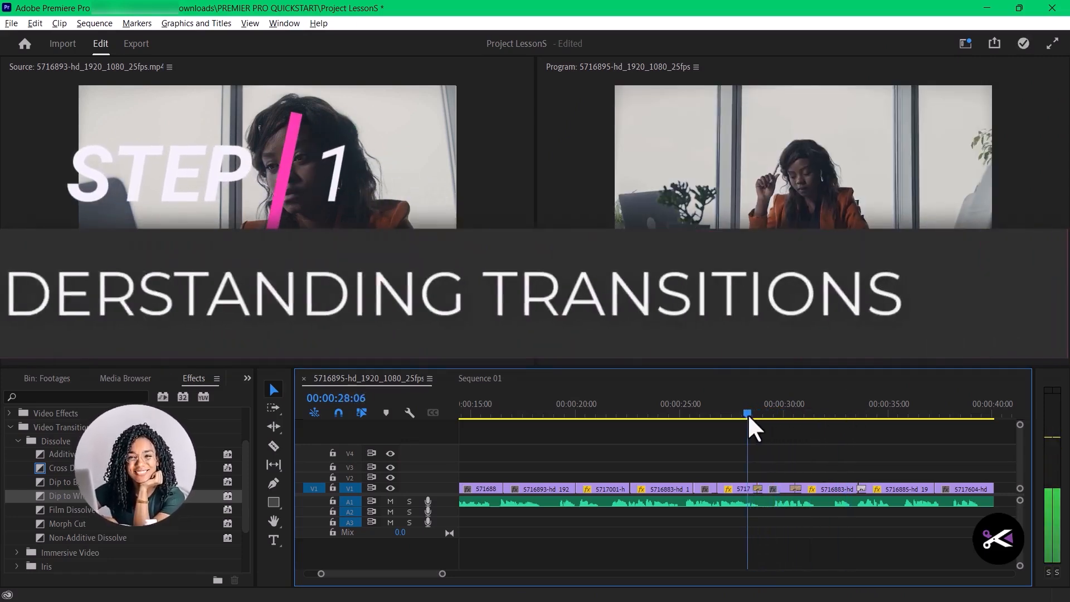
key(space)
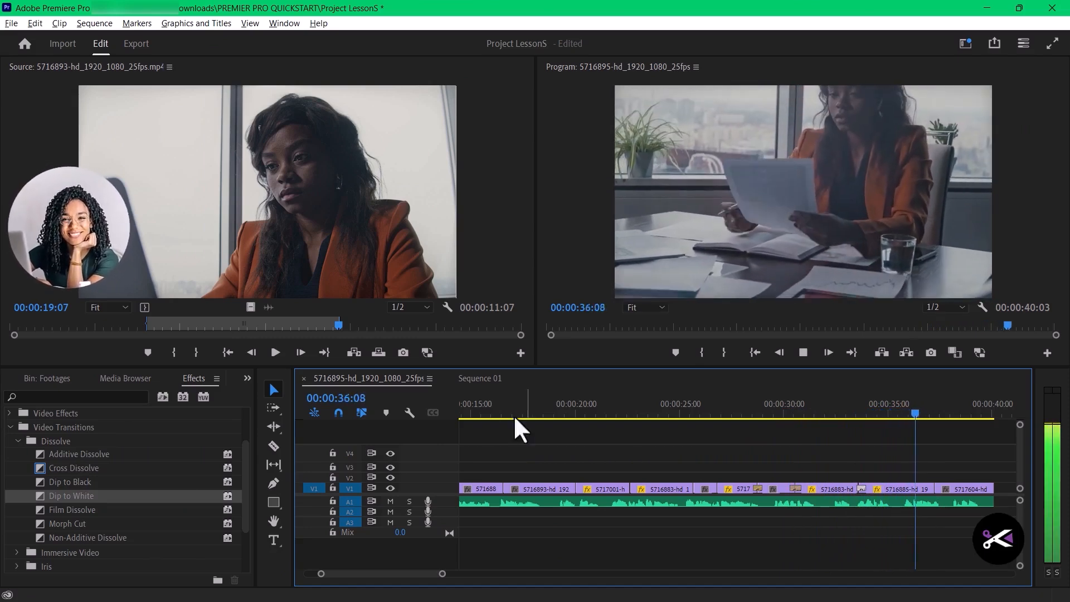
key(space)
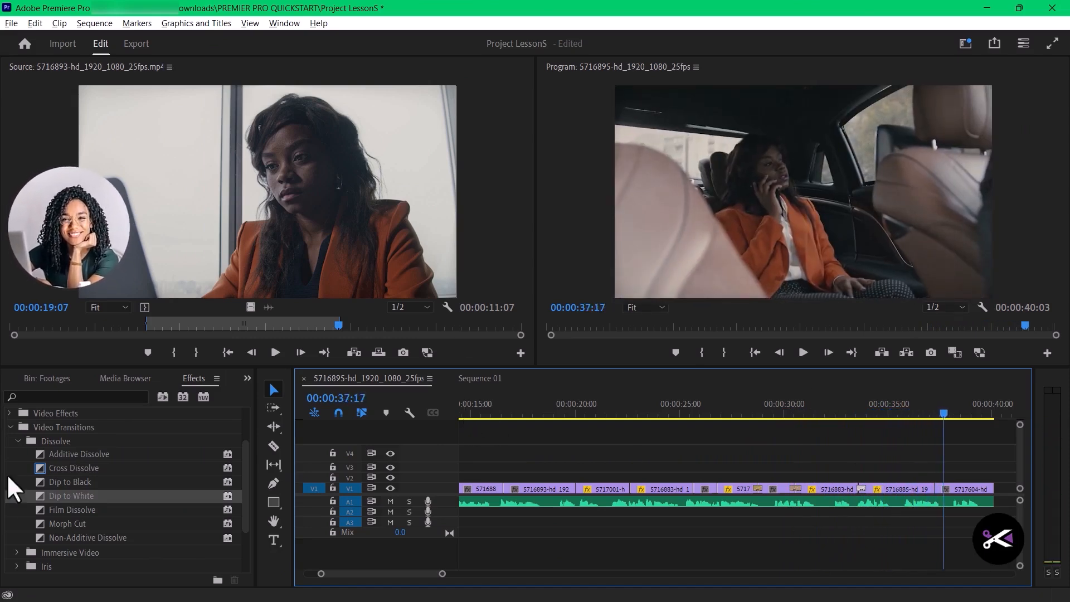
- Apply Dip to White at the cut between the 5716885 and 5717604 clips on V1 and play across it
drag(43, 498, 939, 490)
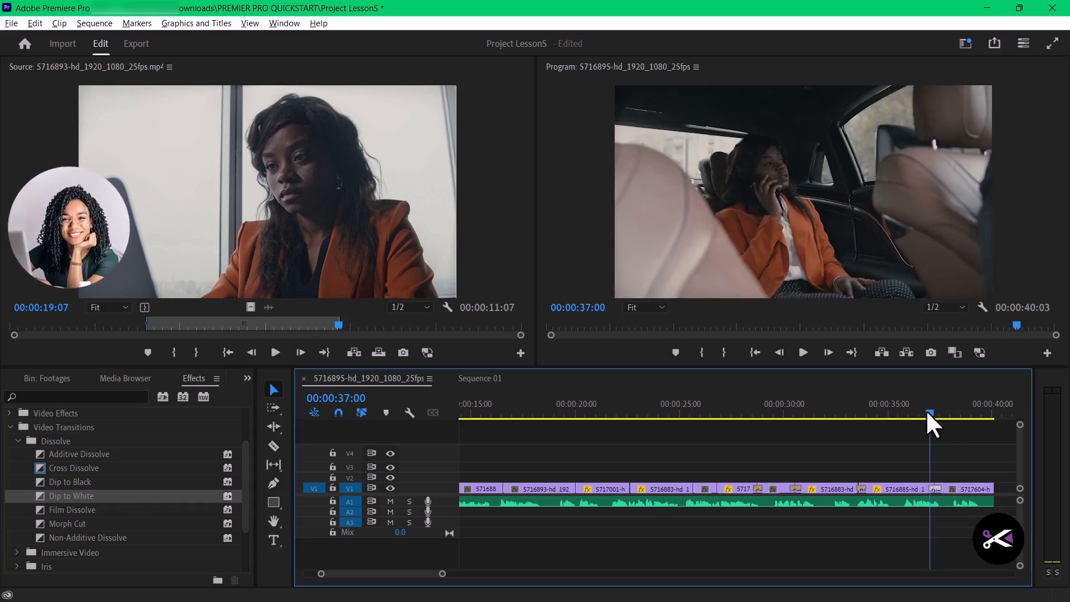
click(907, 415)
key(space)
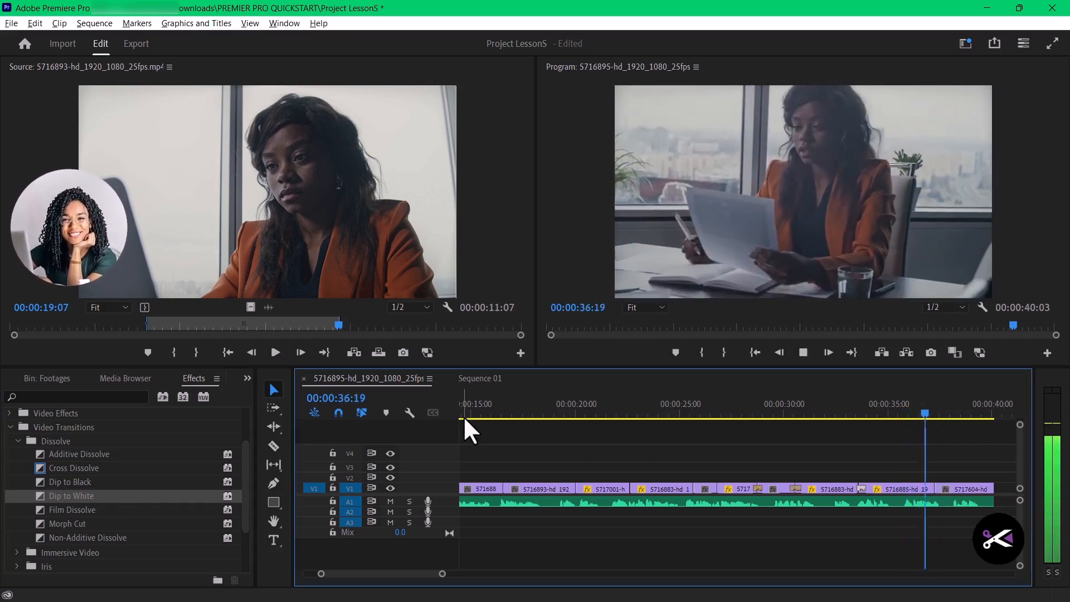
key(space)
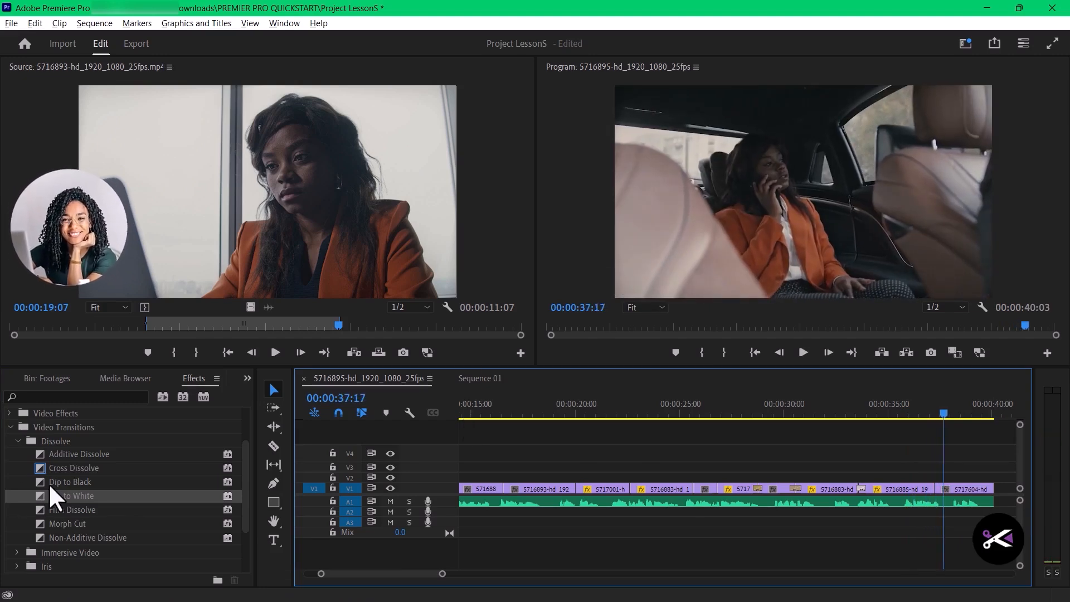
drag(42, 498, 941, 491)
drag(948, 411, 905, 412)
key(space)
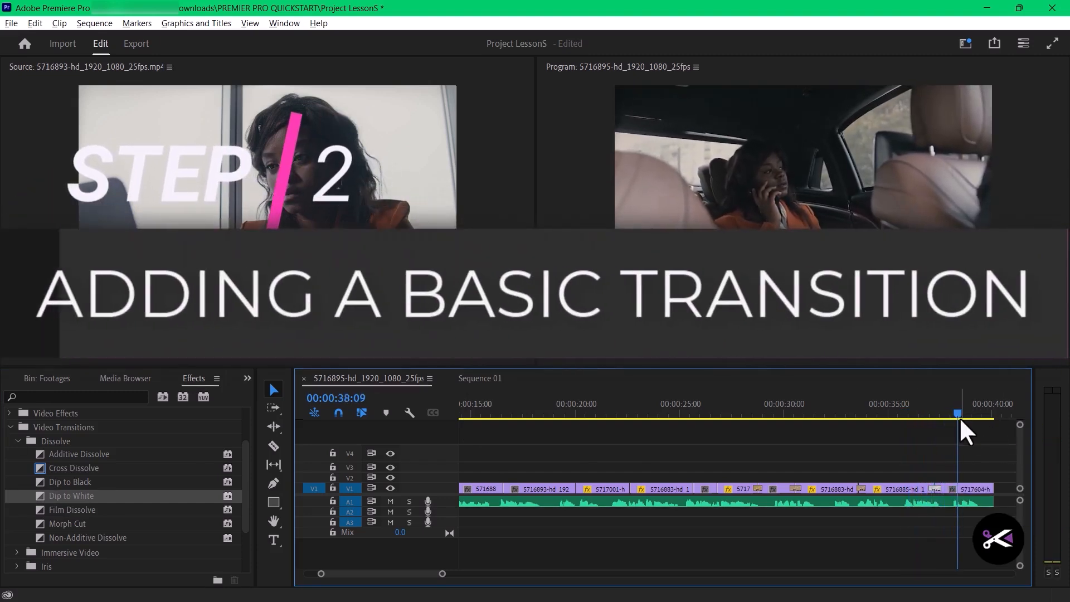
- Replay the transitions from about 00:00:28:05 and move the playhead back to 00:00:25:04, just before the next cut
drag(850, 416, 745, 416)
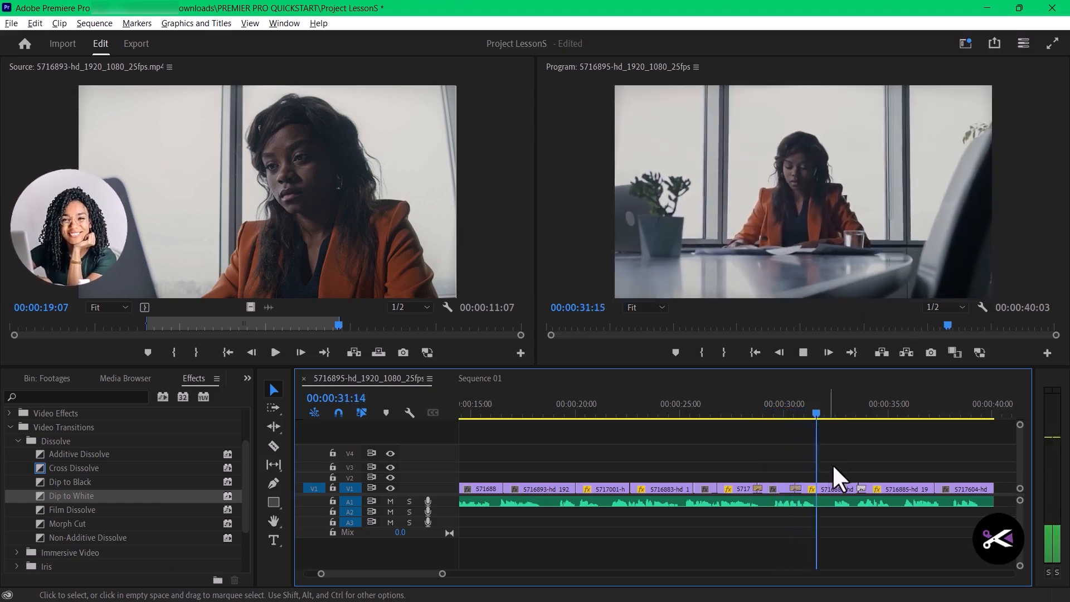
key(space)
drag(850, 415, 749, 419)
key(space)
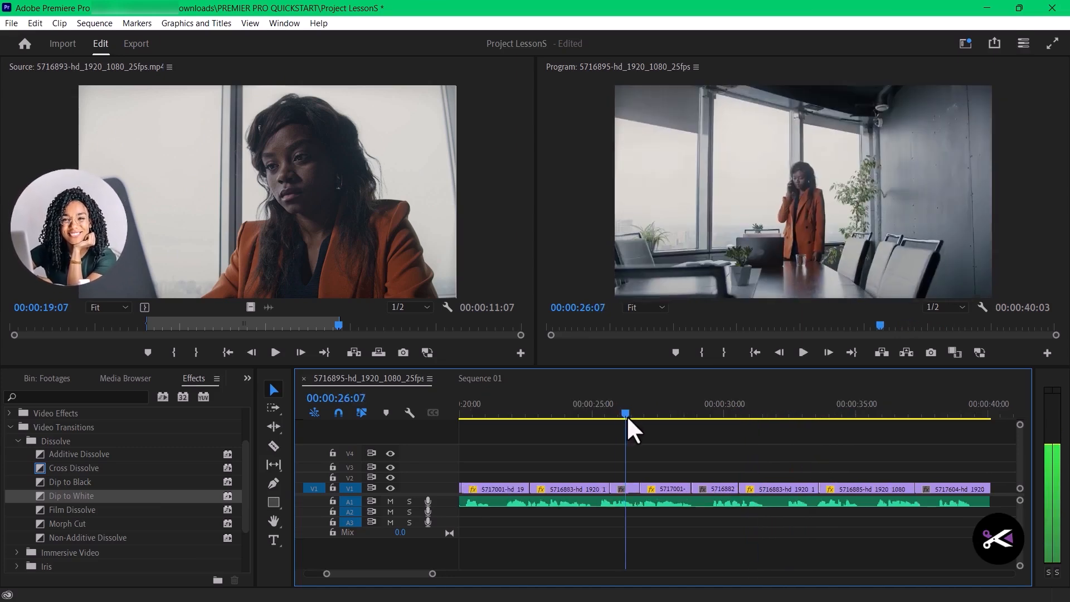
drag(628, 420, 598, 419)
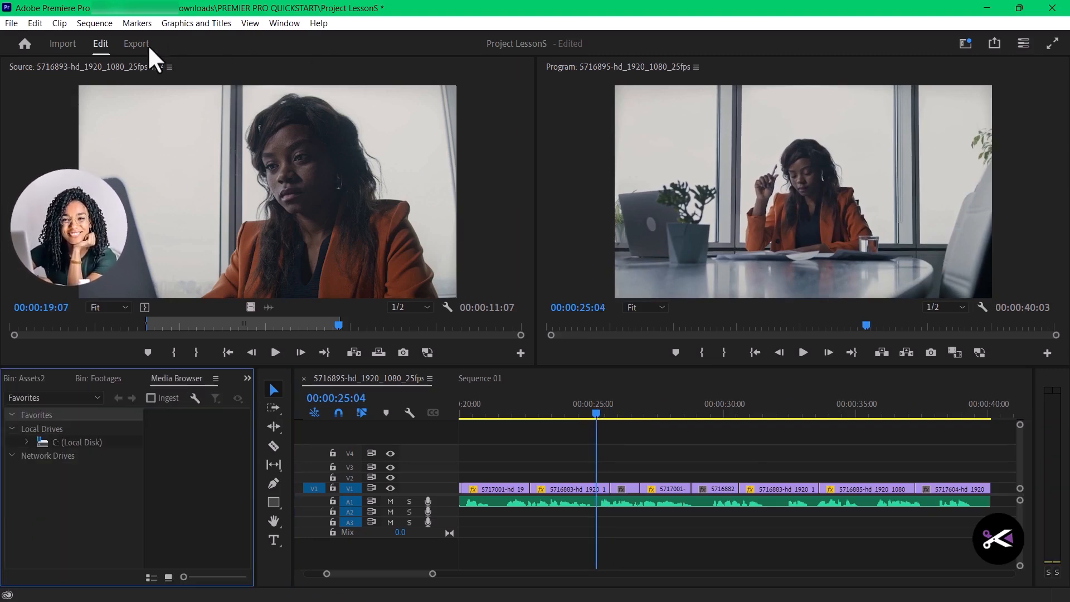
- Show the available effects and locate Cross Dissolve among the Dissolve video transitions
click(284, 23)
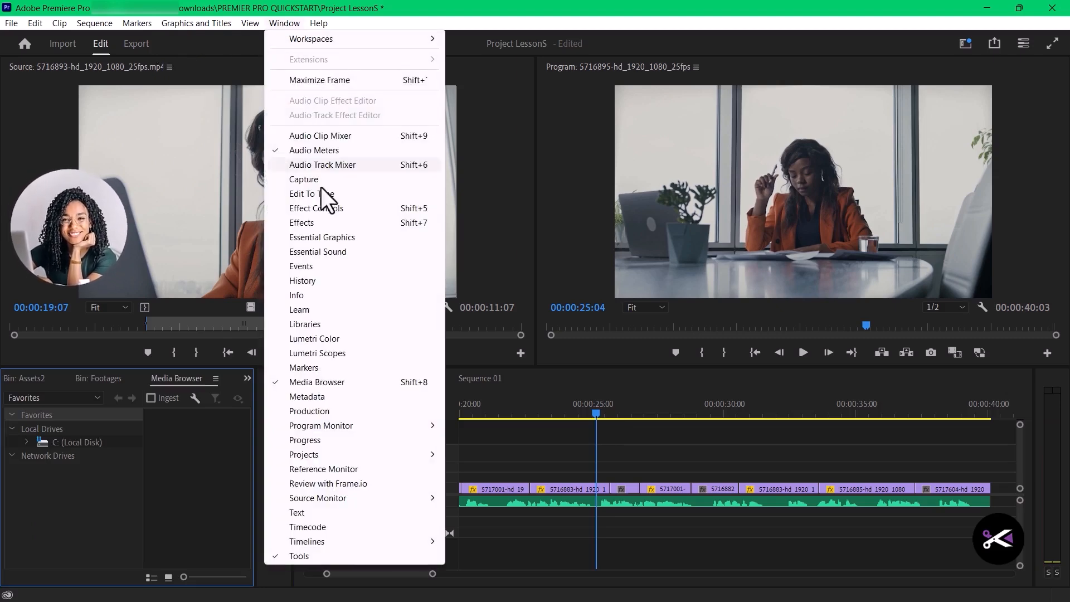
click(310, 224)
click(10, 485)
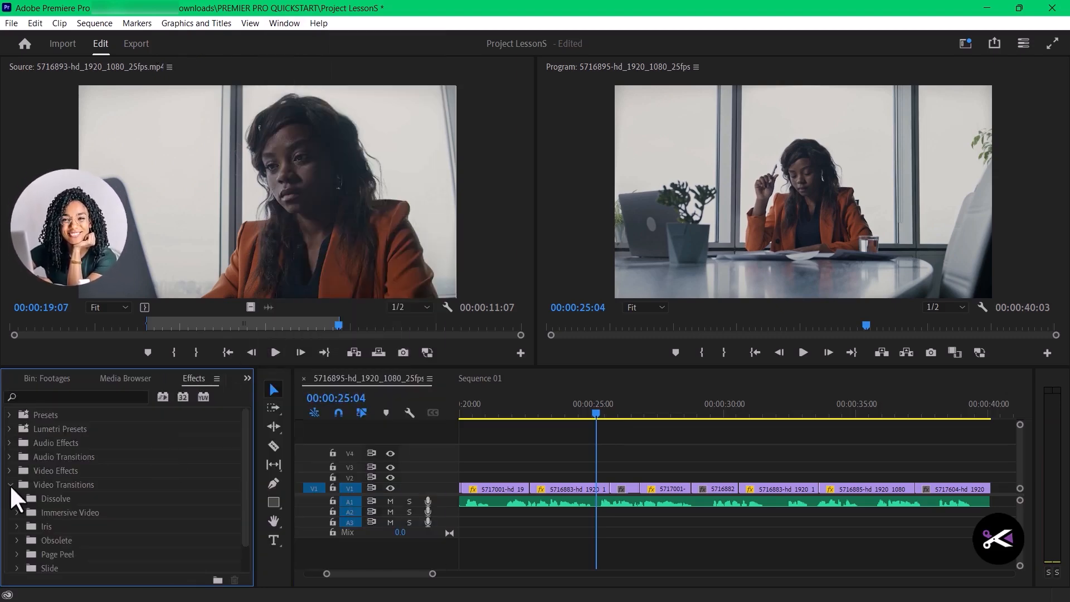
click(27, 501)
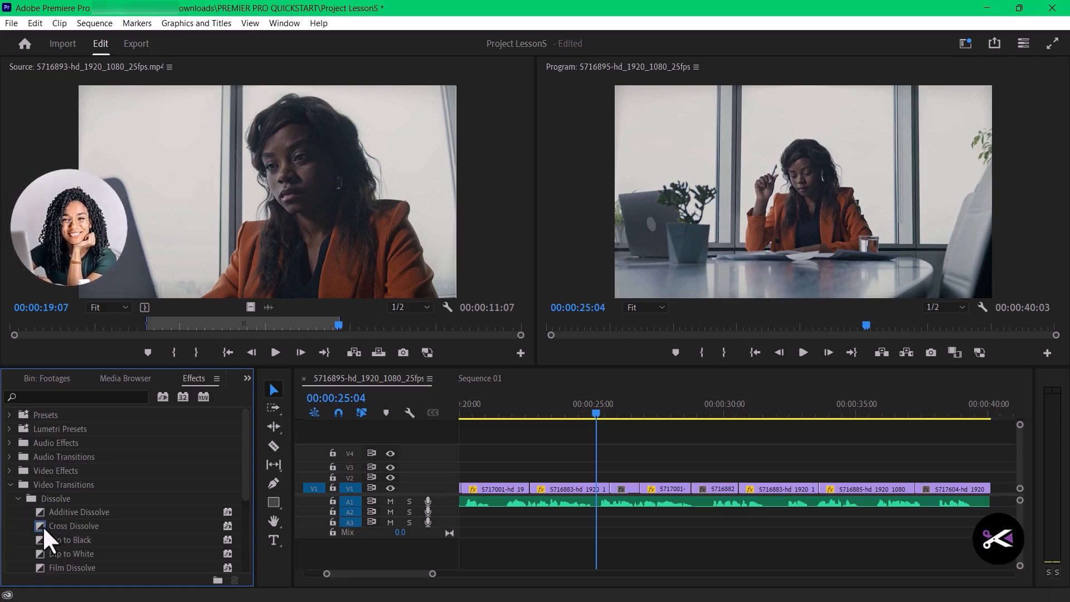
drag(39, 527, 61, 525)
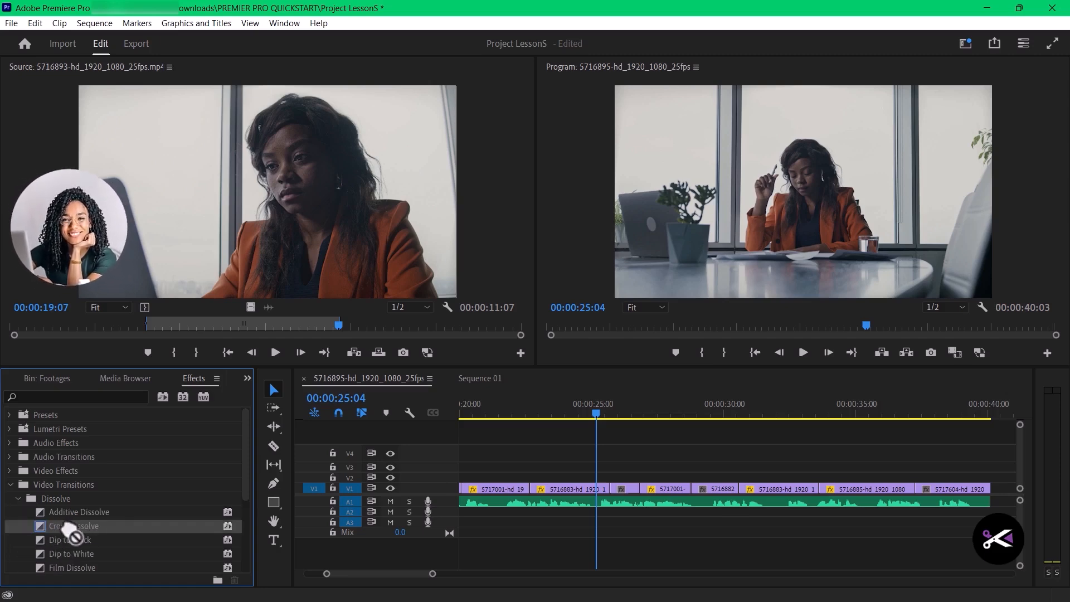
click(10, 486)
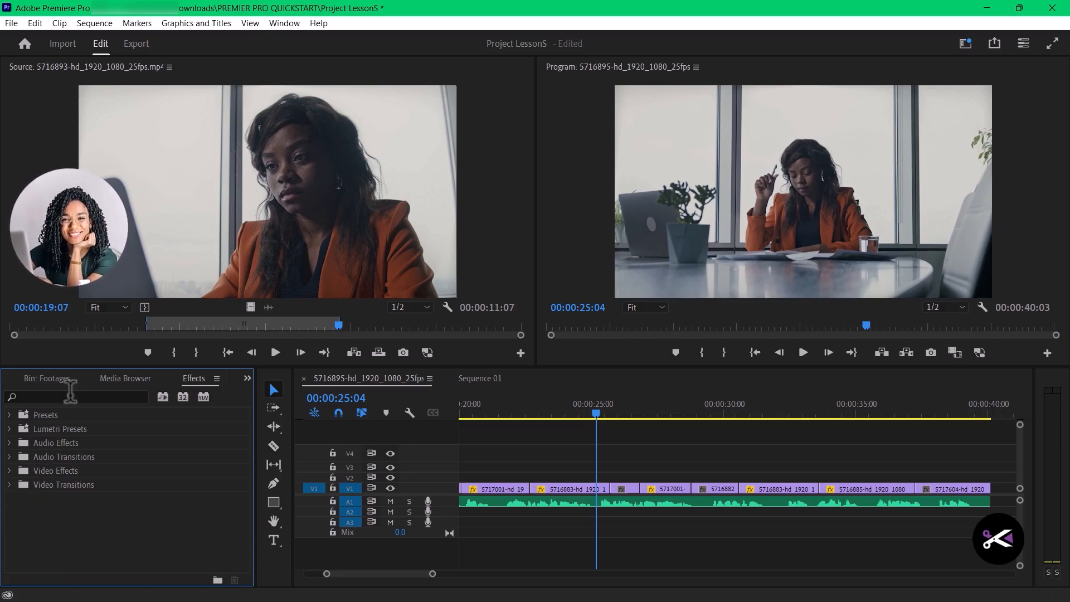
- Find Cross Dissolve by searching "cross dissolve", apply it at the cut just after 00:00:25:04 and shorten it to 00:00:00:10
click(70, 397)
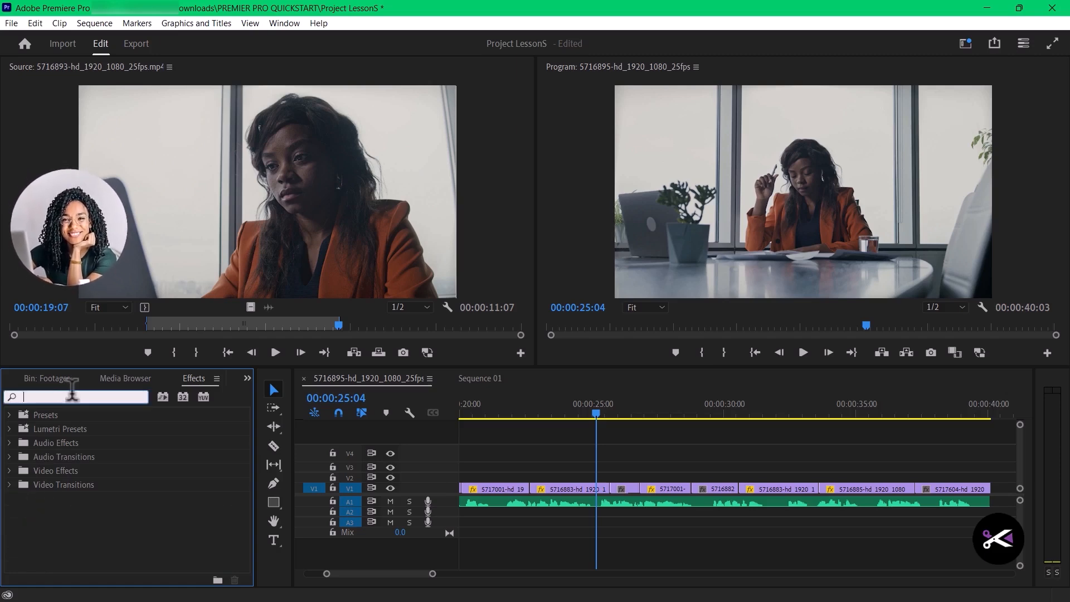
text(cross)
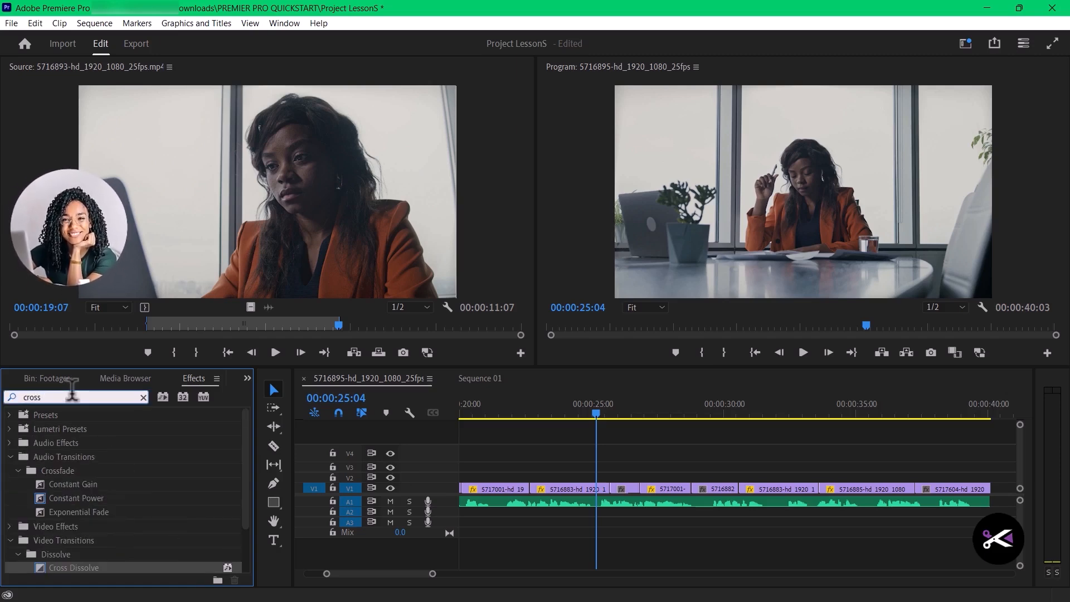
text( d)
text(issolve)
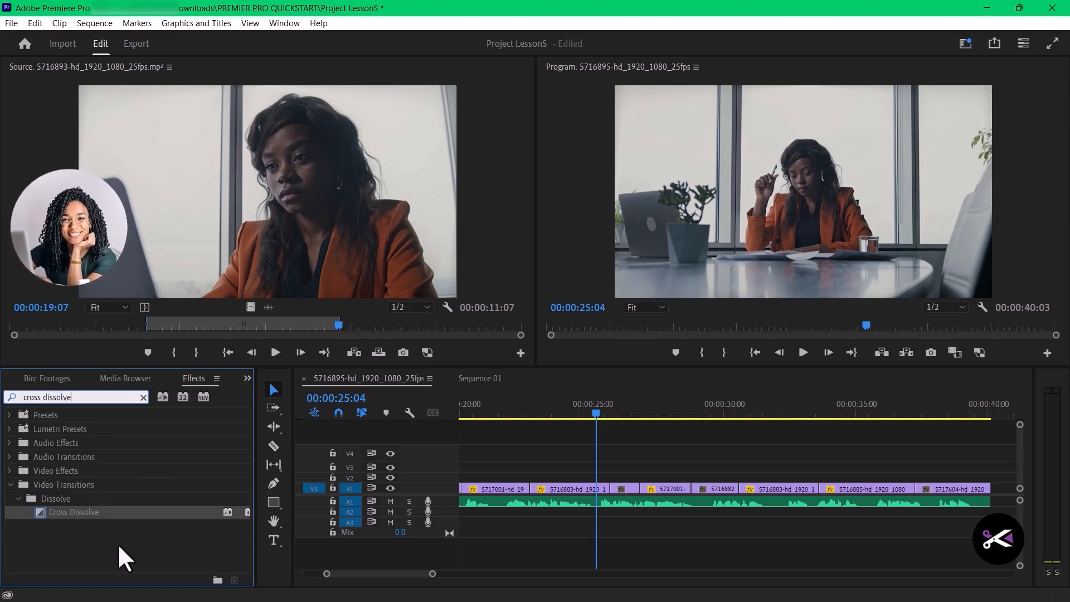
drag(56, 513, 612, 498)
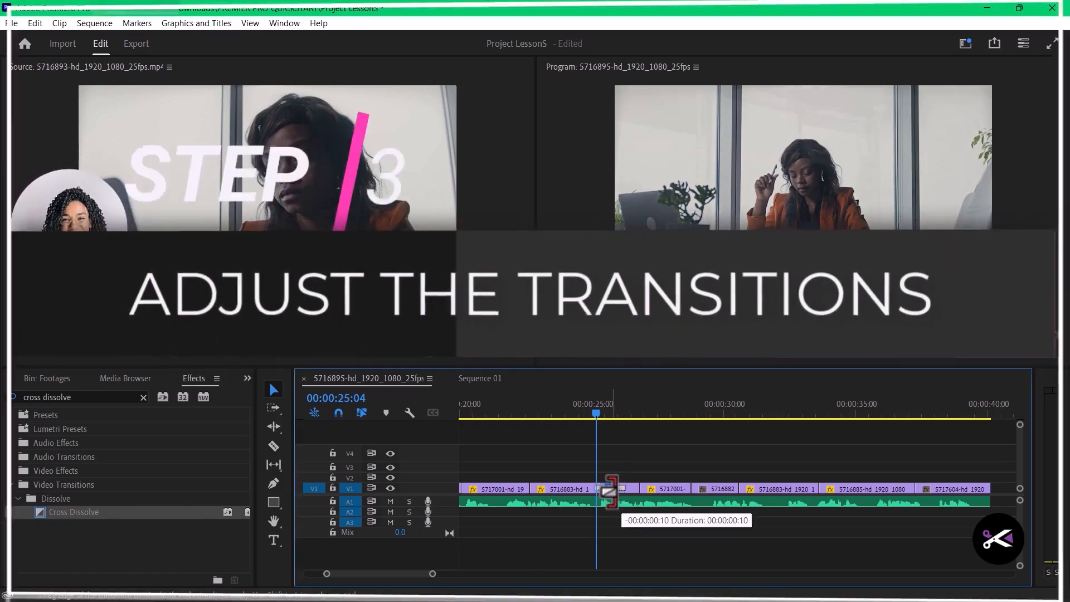
- Apply Cross Dissolve at the V1 cut near 00:00:26:16, before the 5717001 clip, and play the result
drag(598, 411, 635, 413)
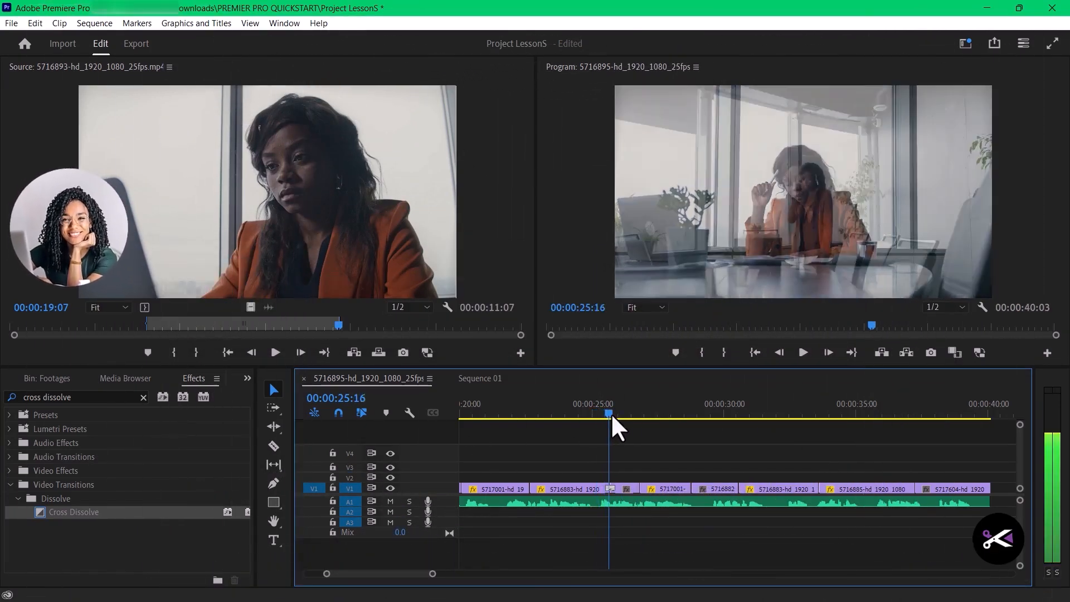
drag(72, 512, 647, 489)
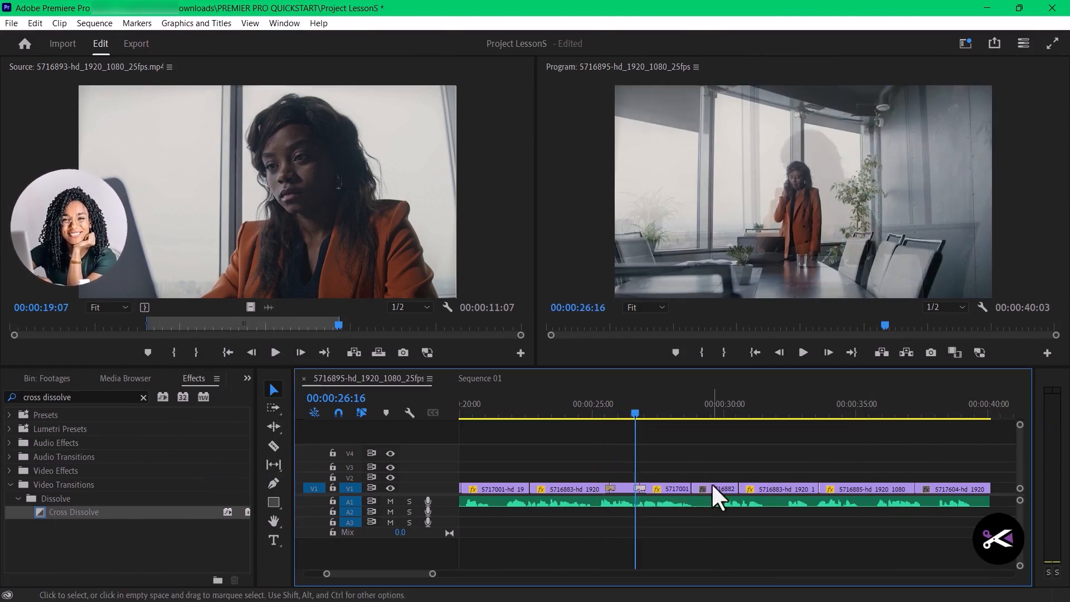
key(space)
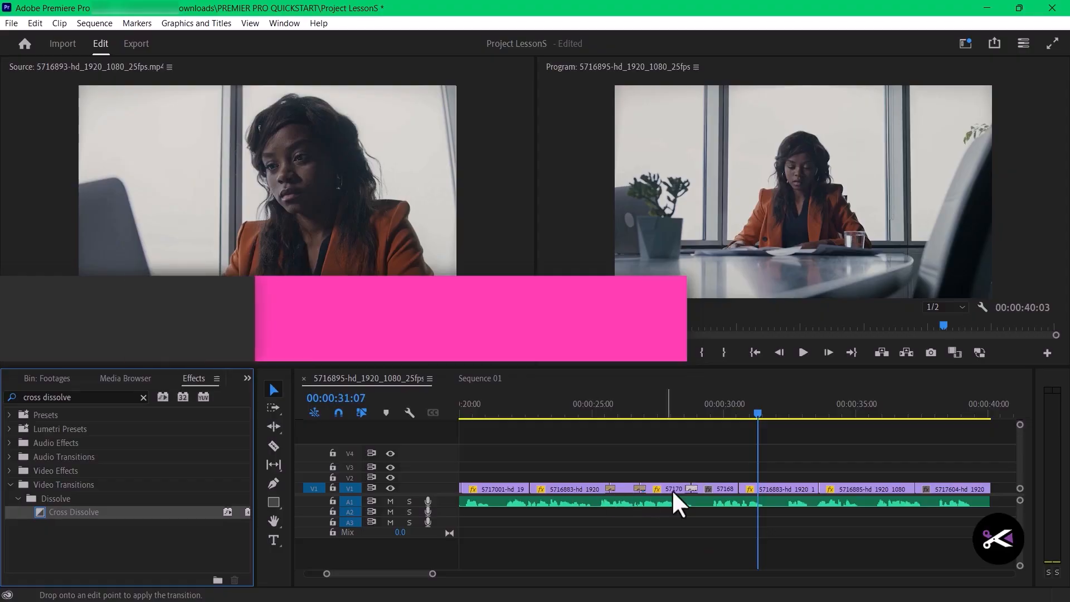
- Shorten the Cross Dissolve between the 5716882 and 5716883 clips to 00:00:00:08 and play across it
drag(672, 489, 744, 487)
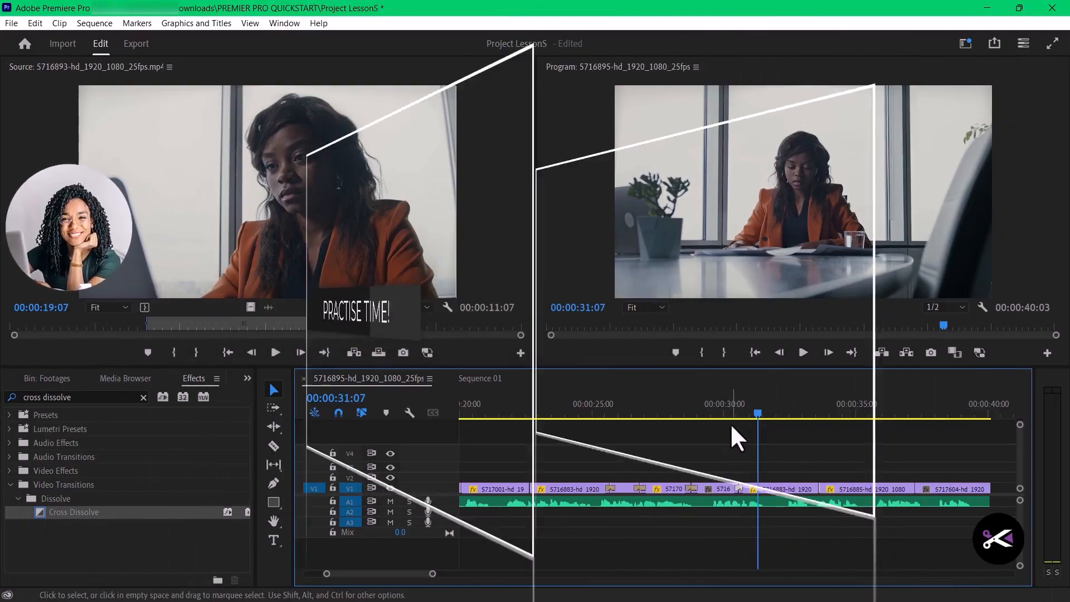
click(727, 413)
key(space)
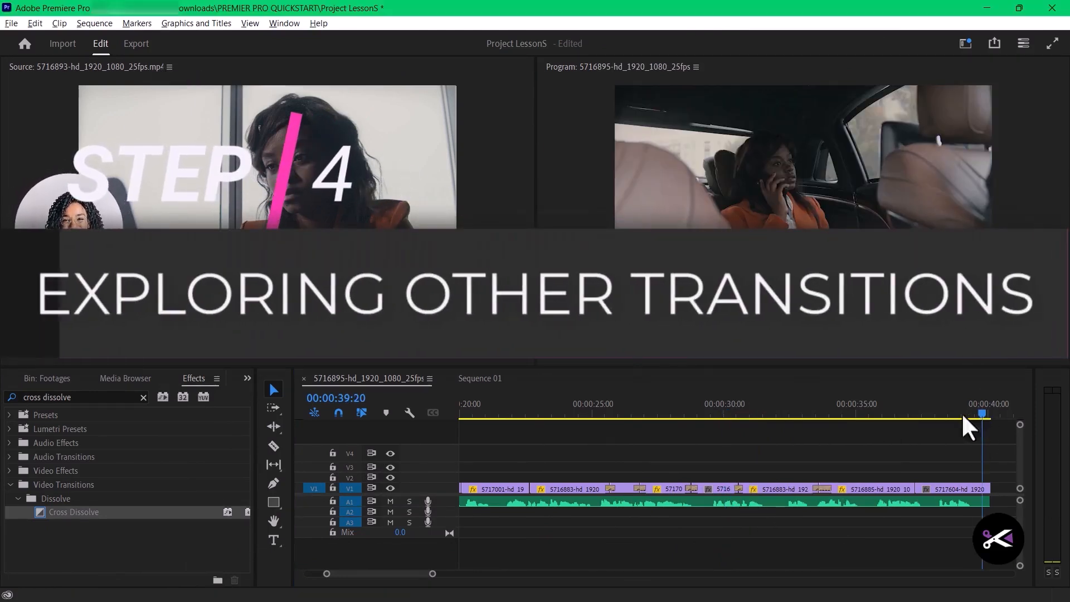
- Check the Cross Dissolve between the 5716883 and 5716885 clips at 00:00:33:20 and delete it
click(837, 413)
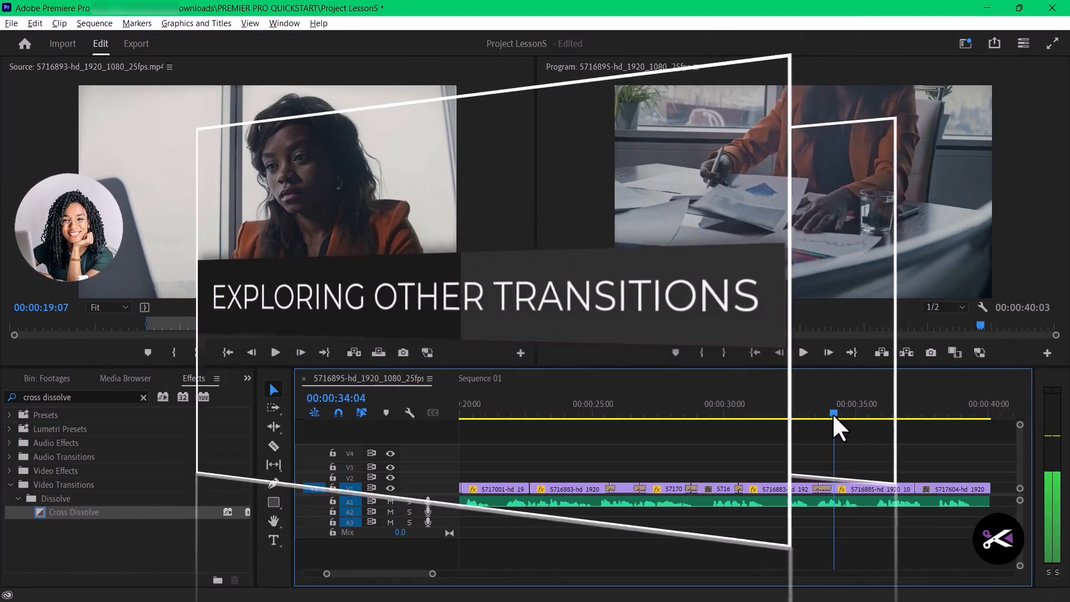
drag(833, 416, 824, 415)
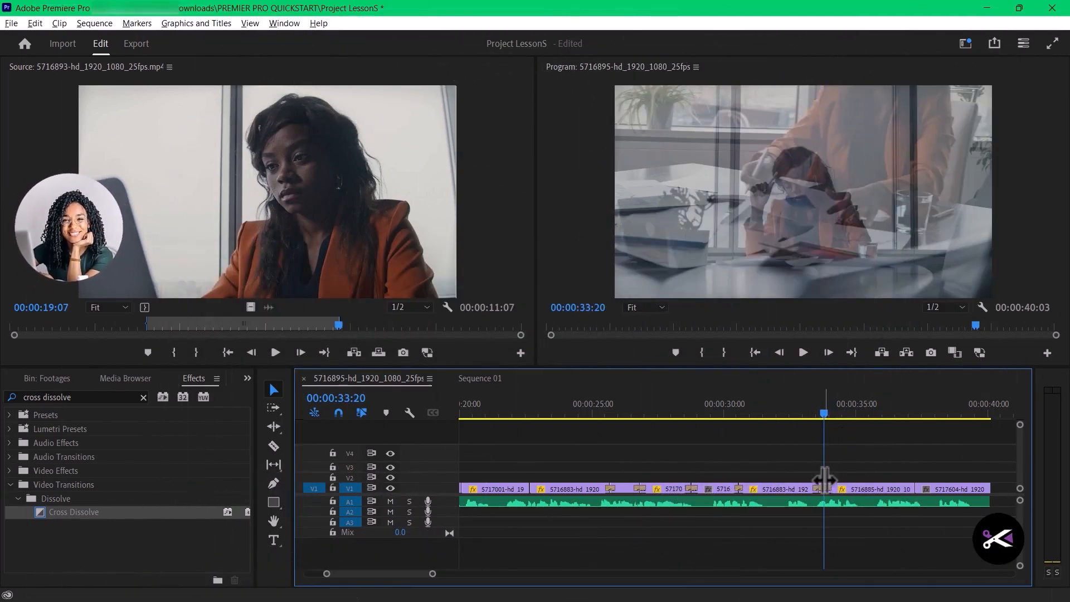
click(821, 485)
key(Delete)
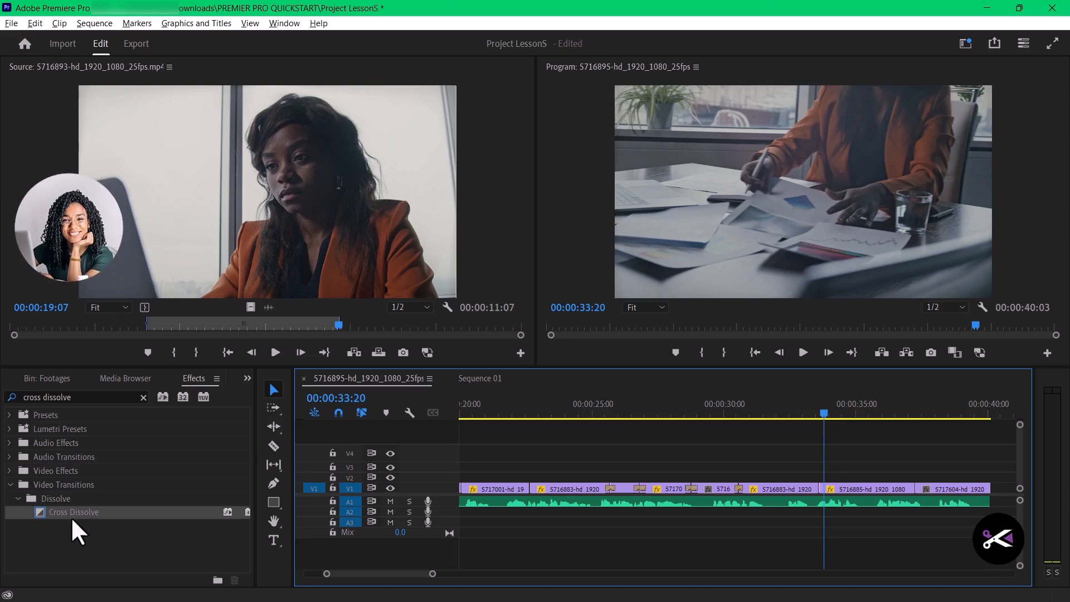
- Apply Dip to White at both ends of the 5716885 clip on V1, shortening the one after 5716883 to 00:00:00:10
click(18, 499)
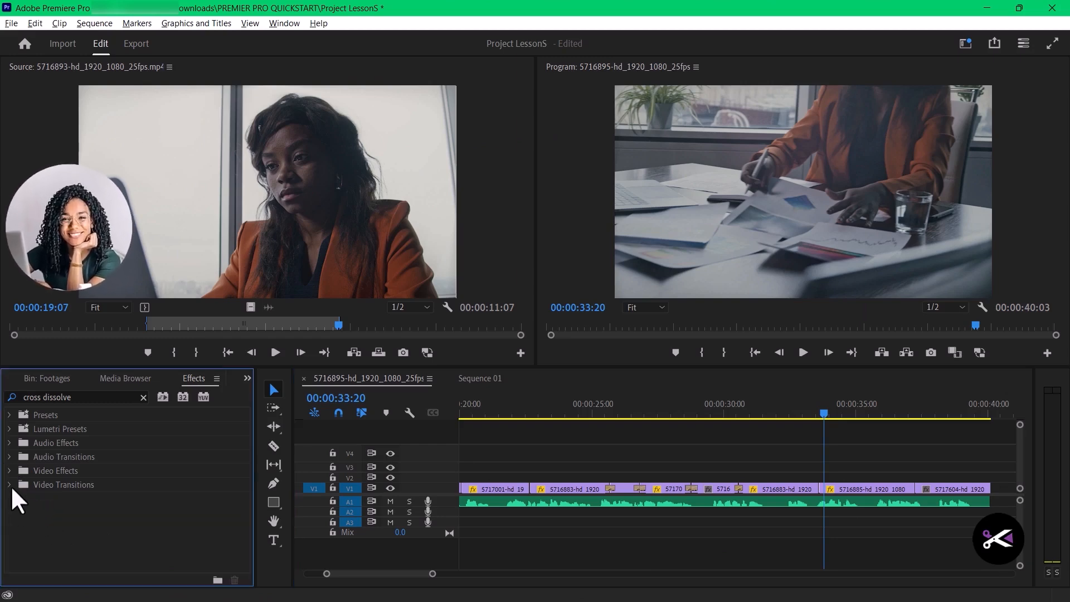
click(9, 485)
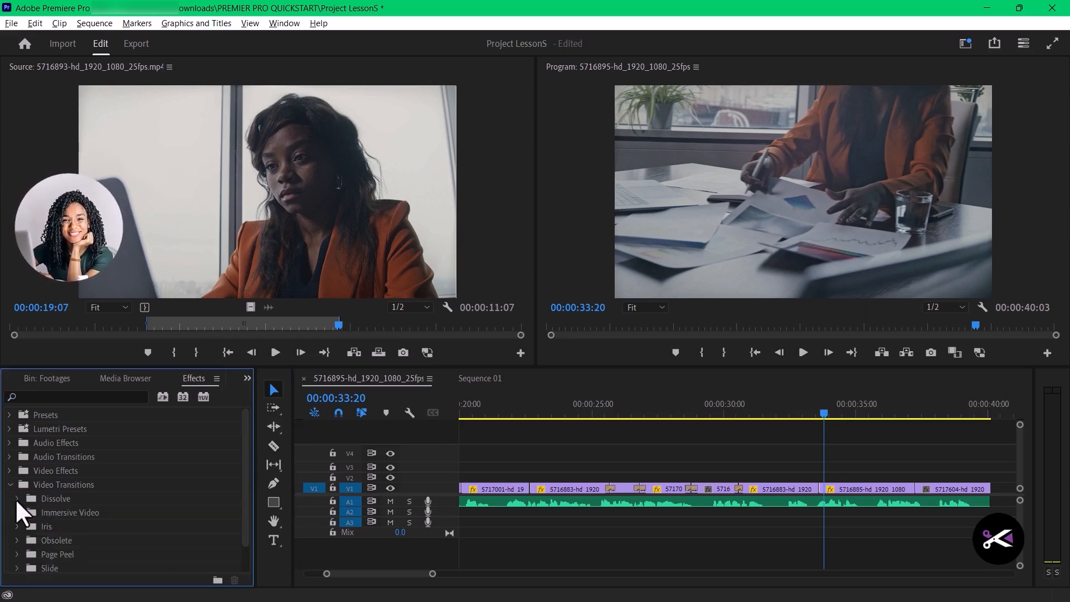
click(16, 498)
scroll(33, 499, down, 2)
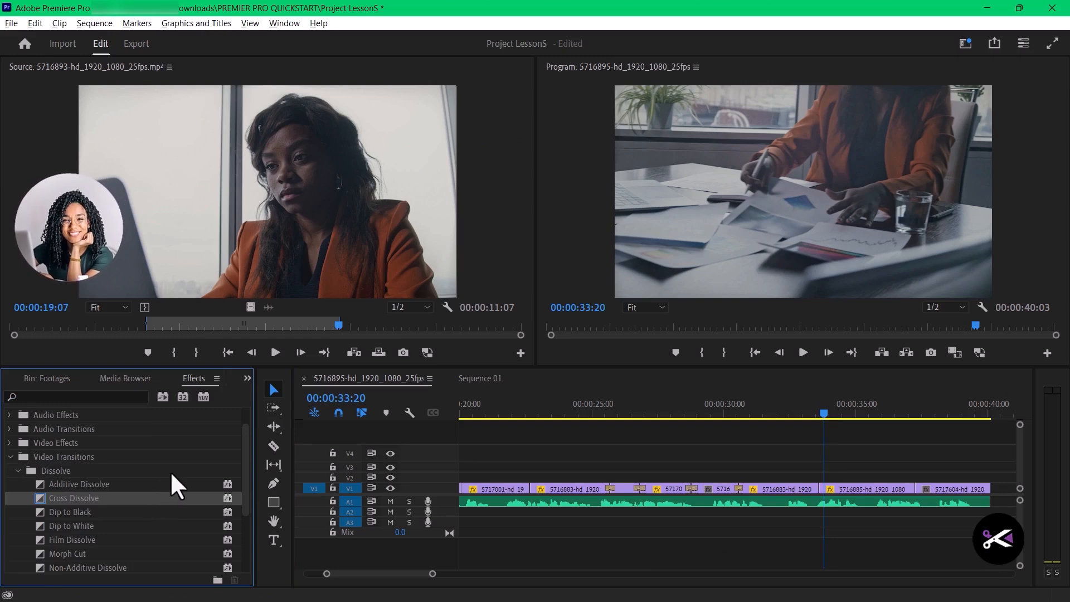
click(68, 512)
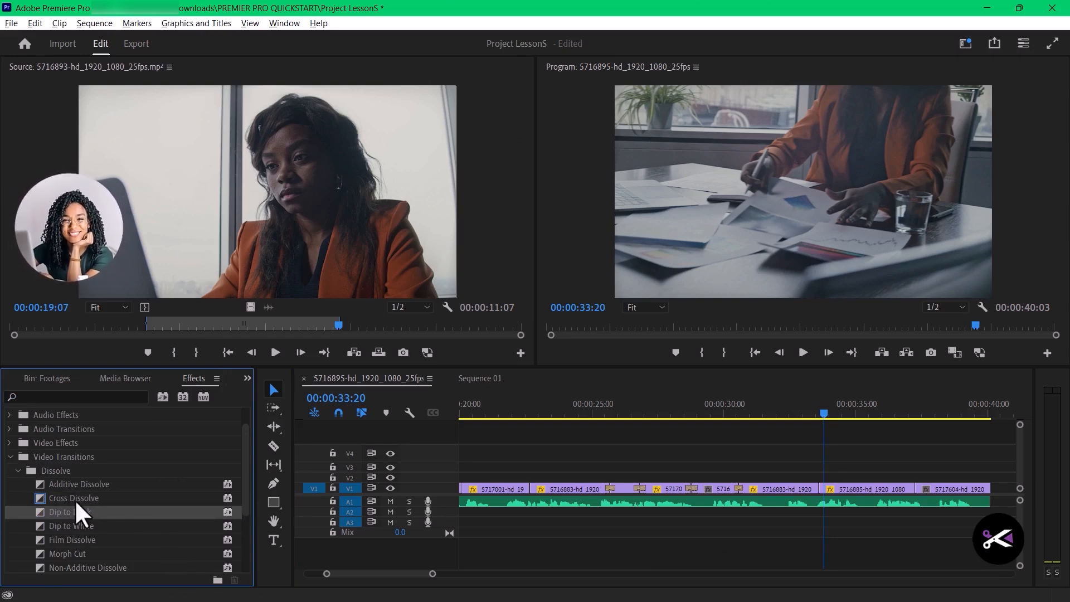
drag(78, 527, 912, 492)
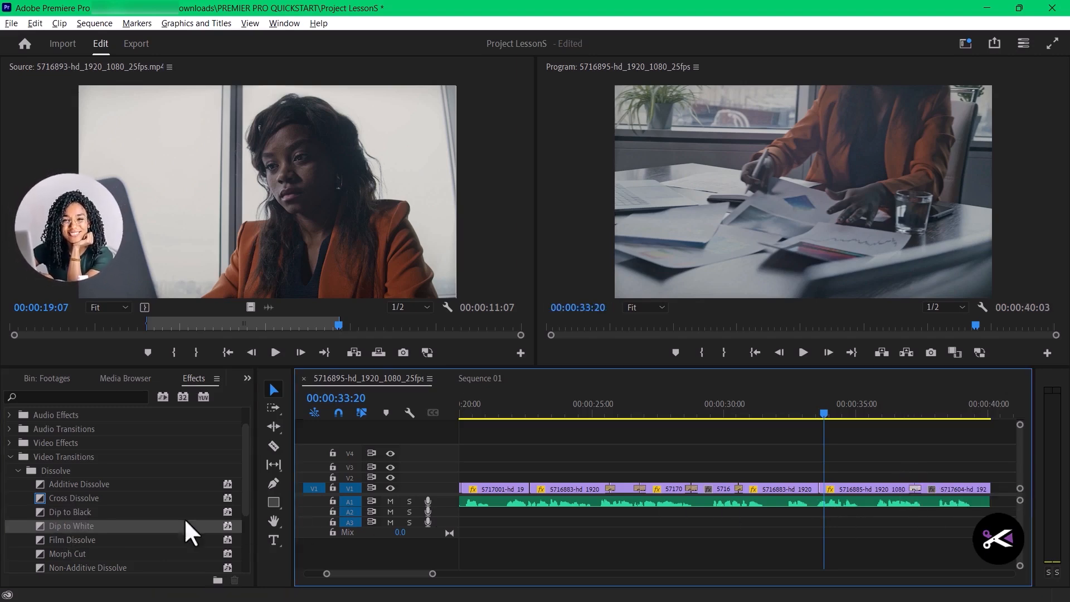
drag(55, 531, 820, 494)
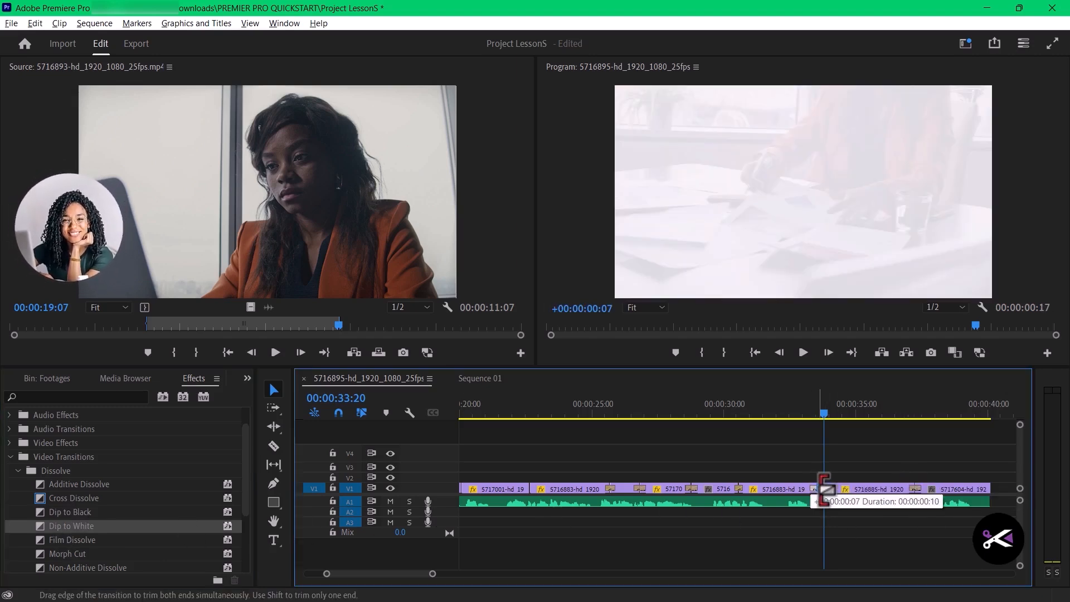
- Apply Dip to Black at the end of the last clip, 5717604, and play across the Dip to White from 00:00:33:15
drag(70, 512, 880, 490)
drag(727, 413, 721, 413)
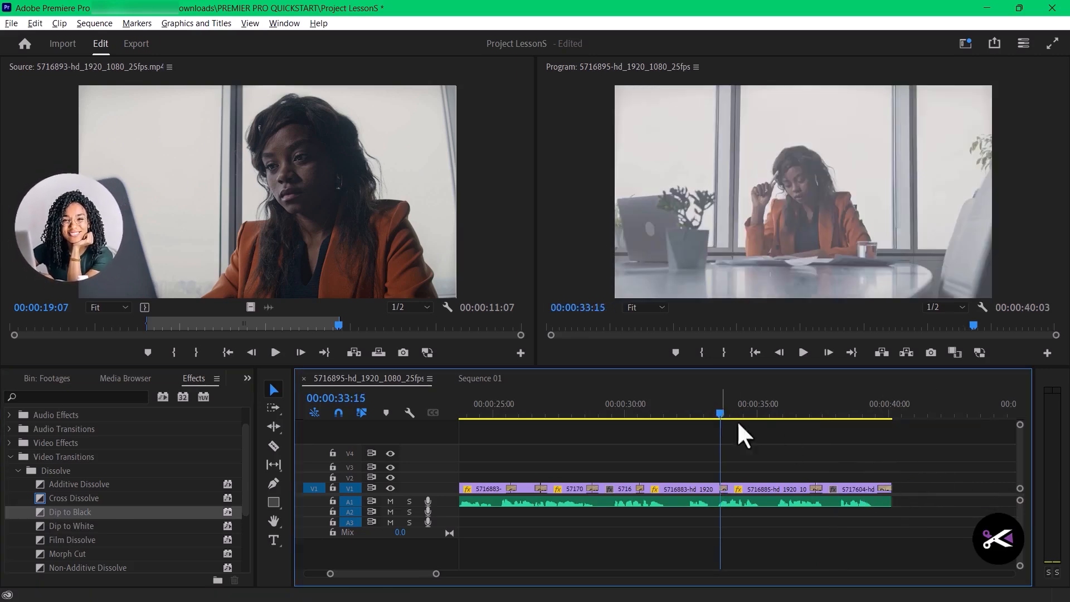
key(space)
key(space)
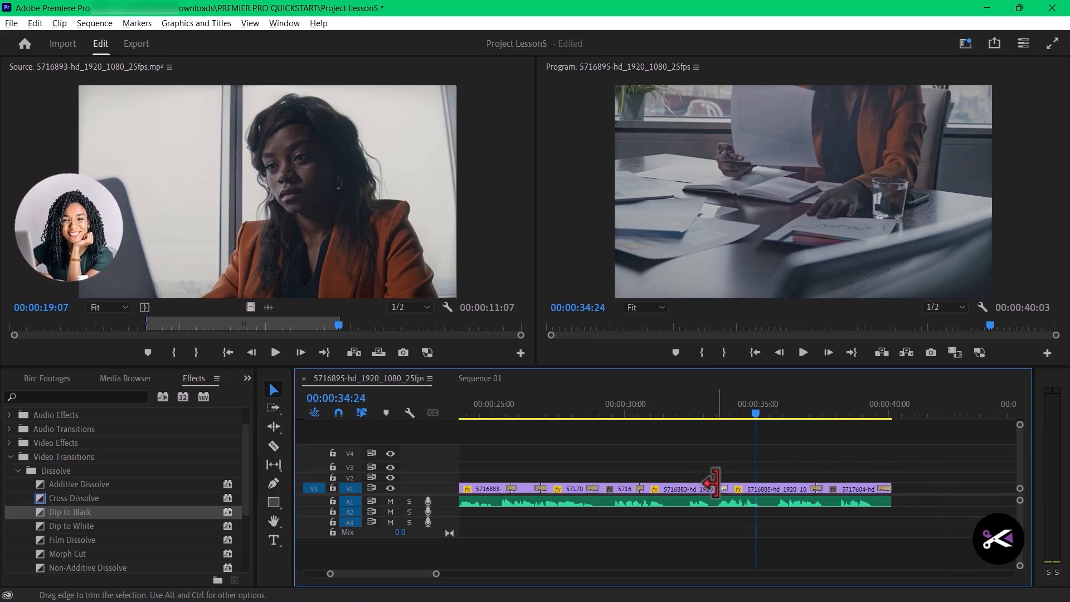
- Lengthen the Dip to White between the 5716883 and 5716885 clips and play it from 00:00:33:06
drag(727, 489, 732, 488)
click(711, 403)
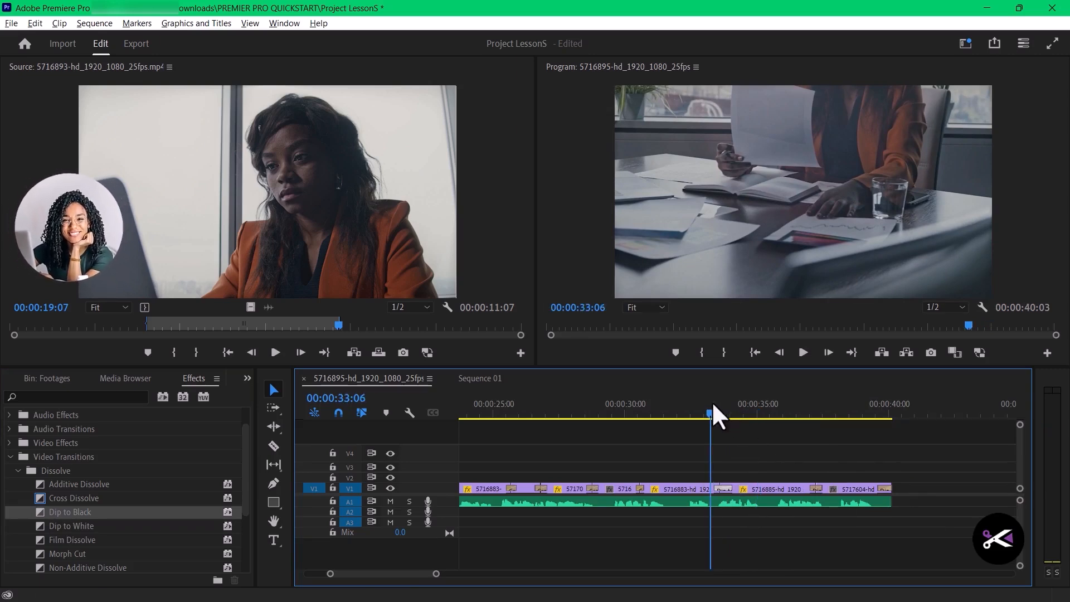
key(space)
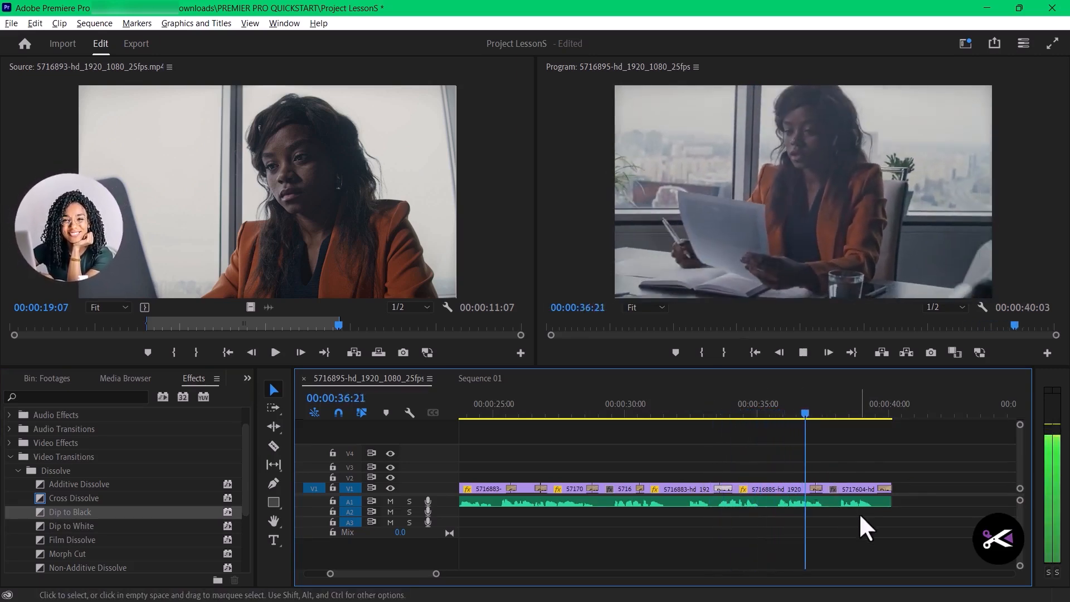
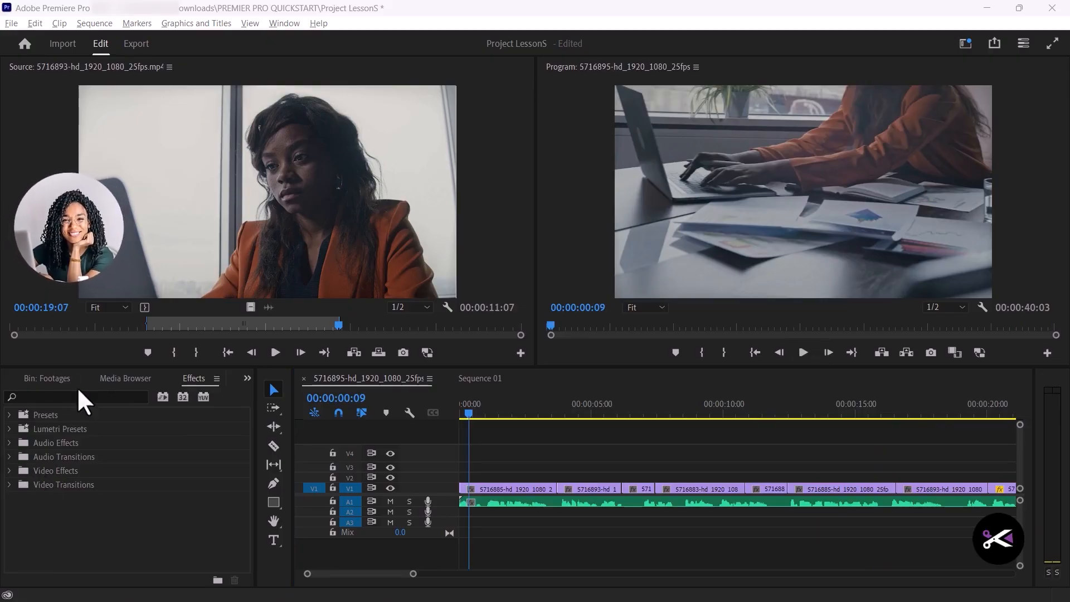
- Show the Footages bin in list view and go back to the project's top-level list of bins
click(51, 379)
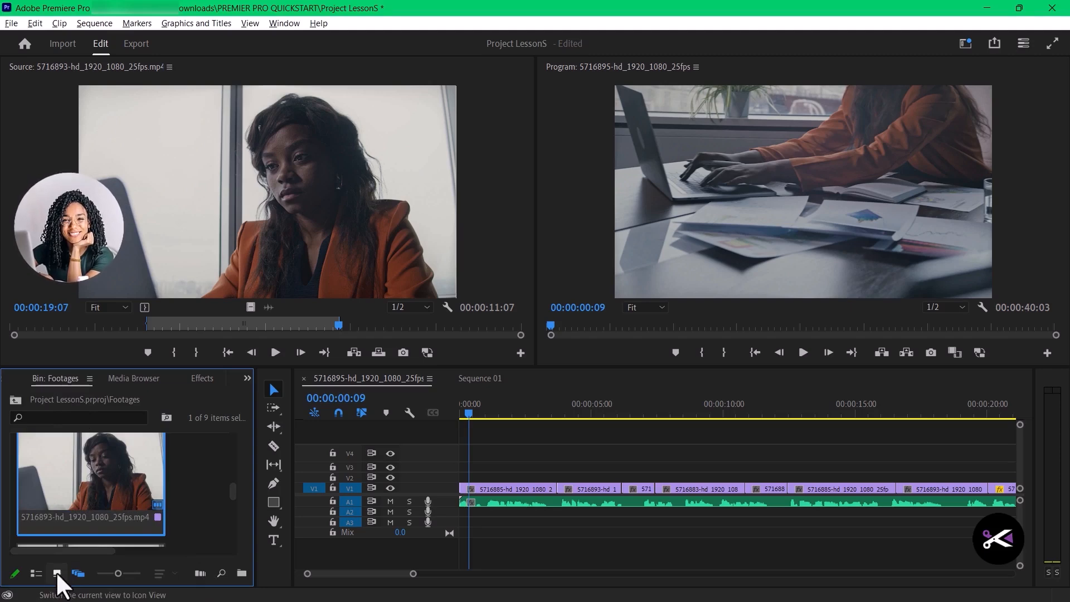
click(36, 574)
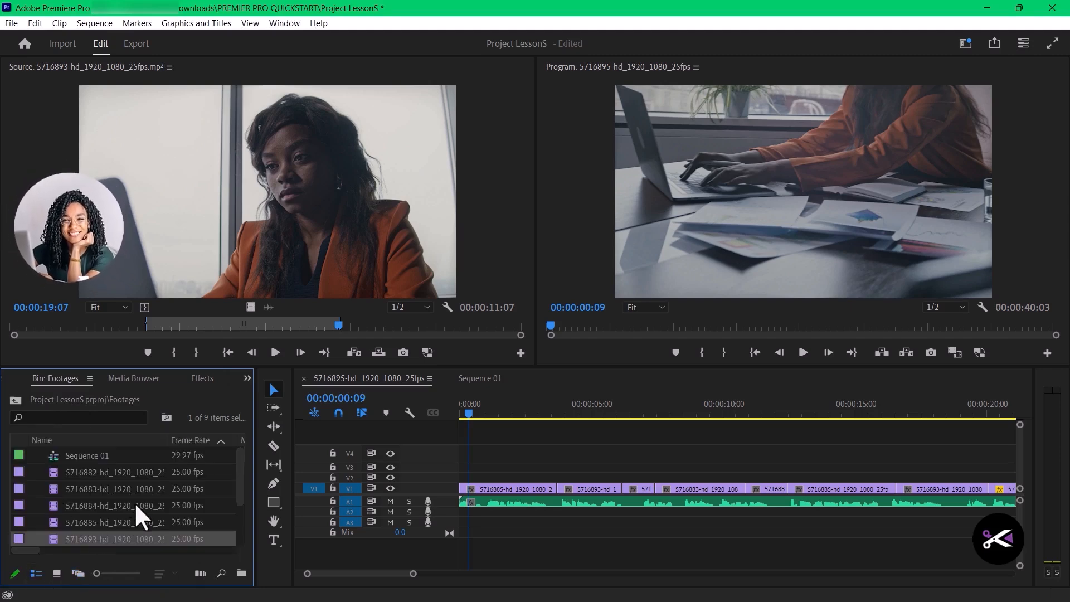
click(245, 379)
click(287, 397)
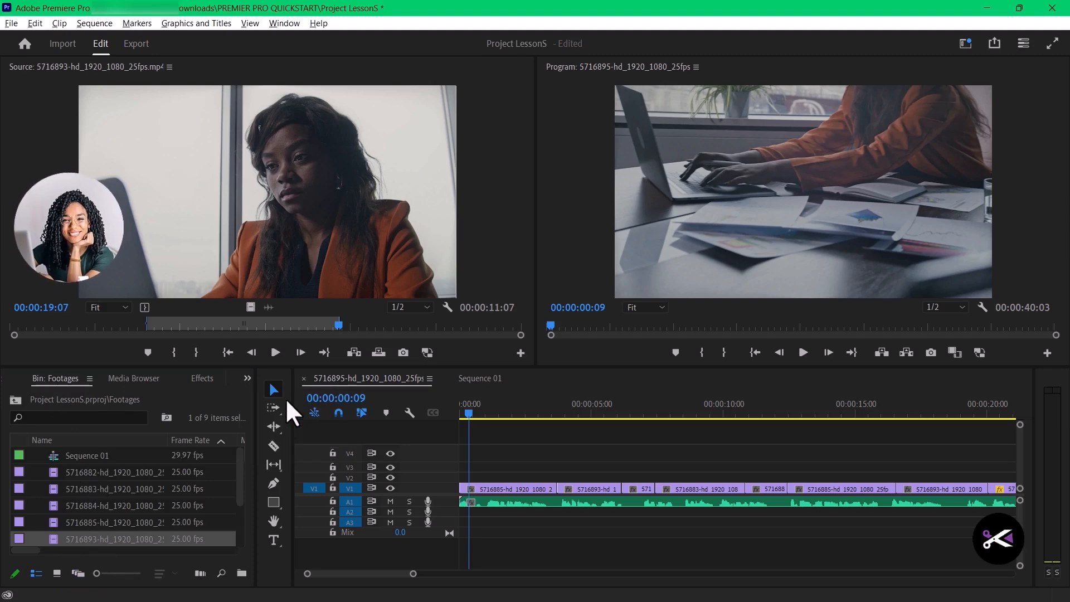
click(35, 576)
- Expand the Audio bin and place Background Music_01.wav on A2 at 00:00:00:00, beneath the voice-over
click(35, 472)
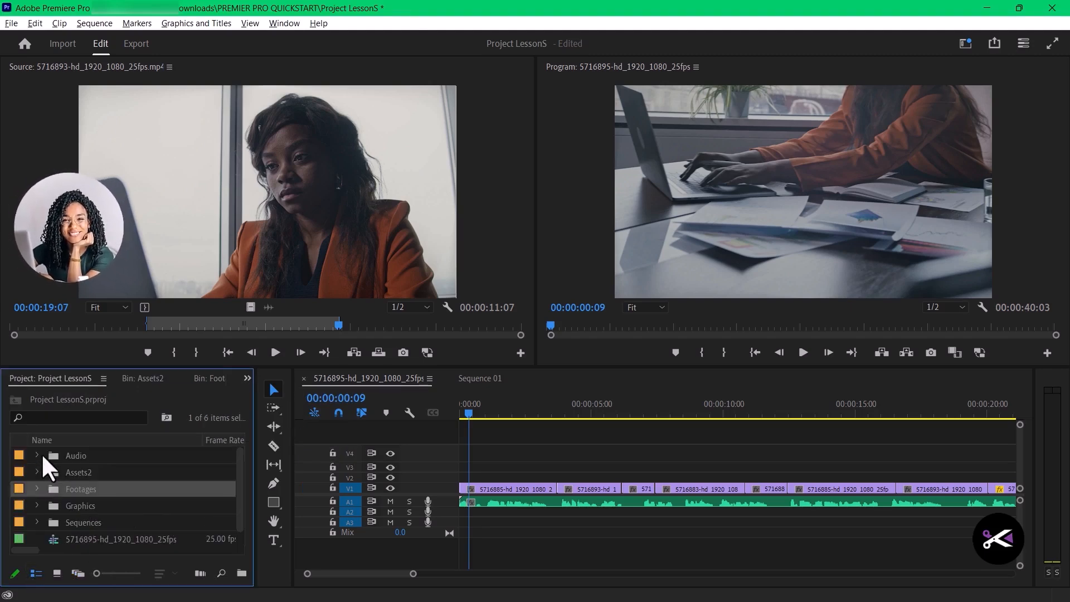
click(37, 455)
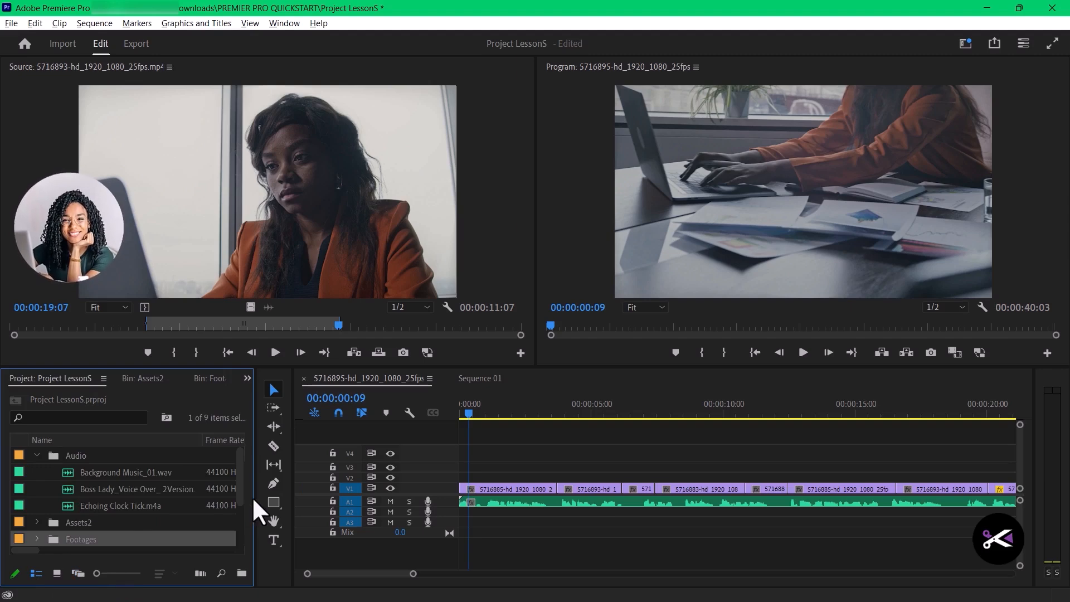
click(105, 487)
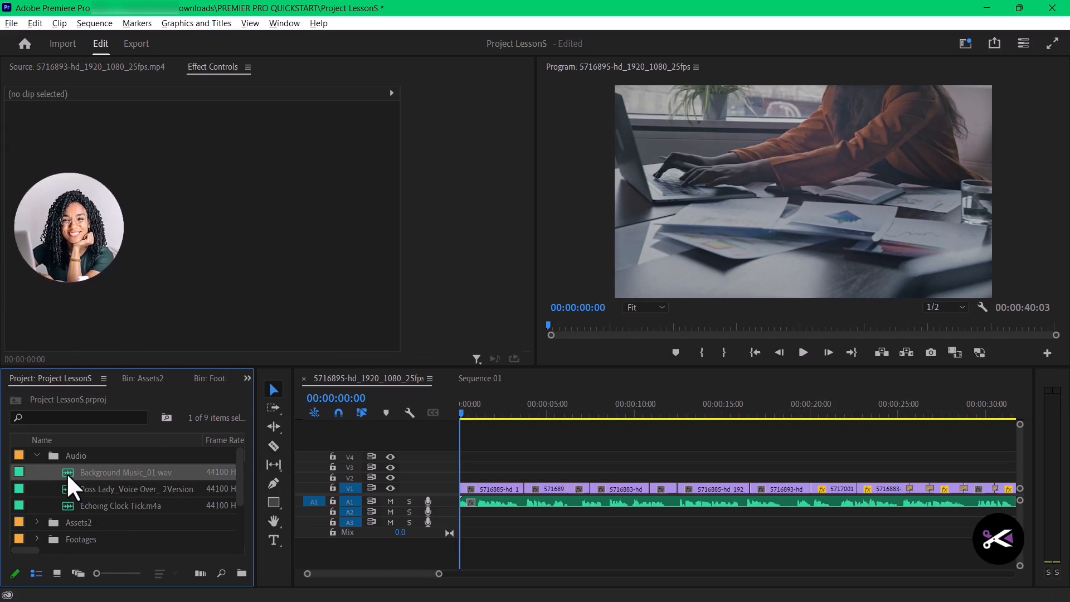
drag(66, 473, 456, 513)
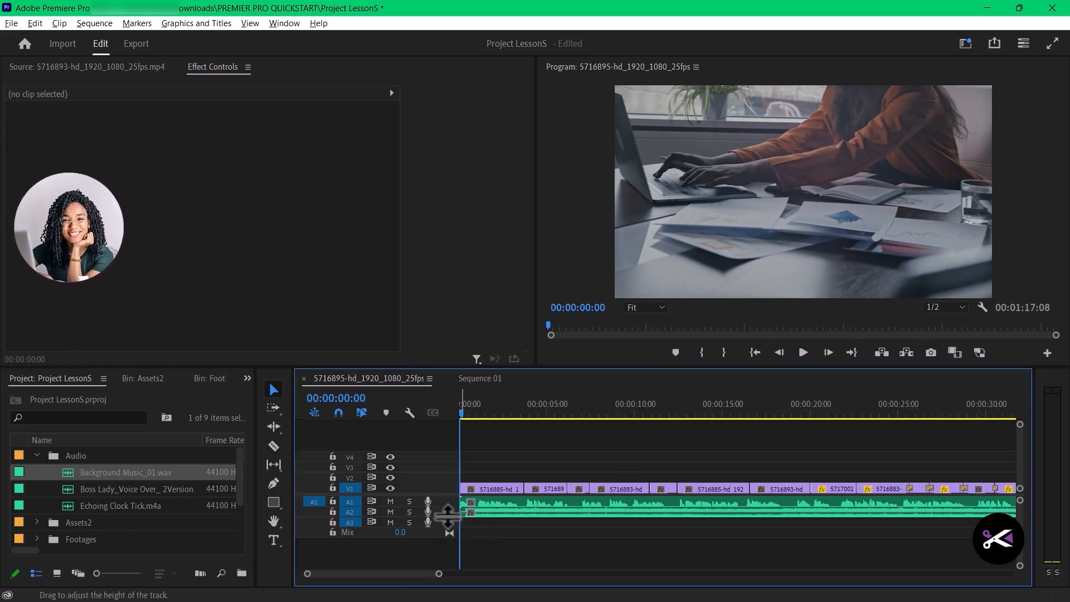
- Expand and collapse the track heights, for all tracks and for the audio tracks alone, to examine the waveforms on A1 and A2
key(shift+=)
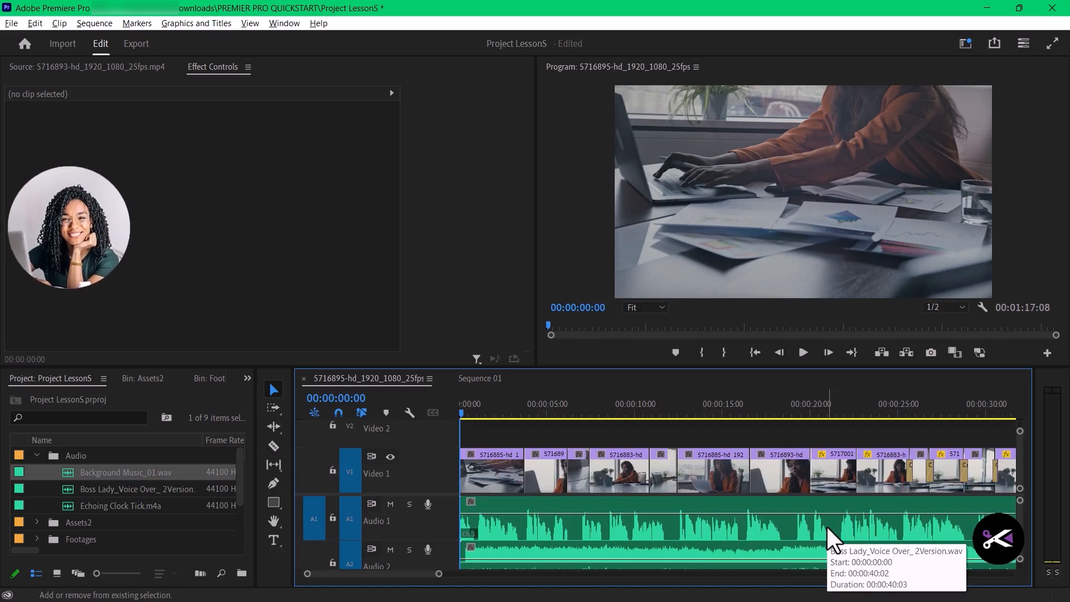
key(shift+-)
key(shift+=)
key(shift+-)
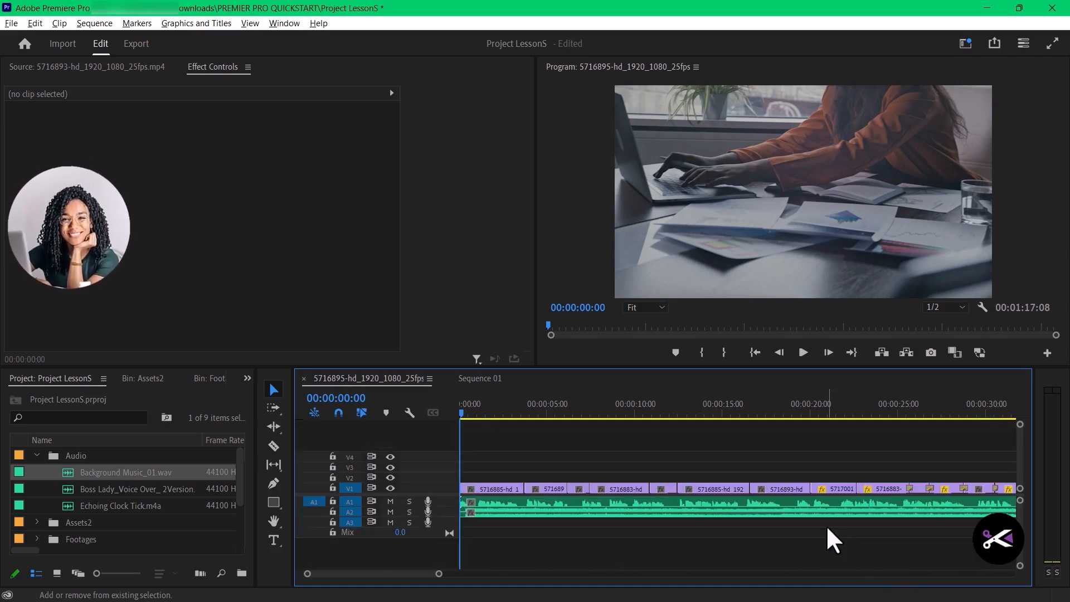
key(shift+=)
key(shift+-)
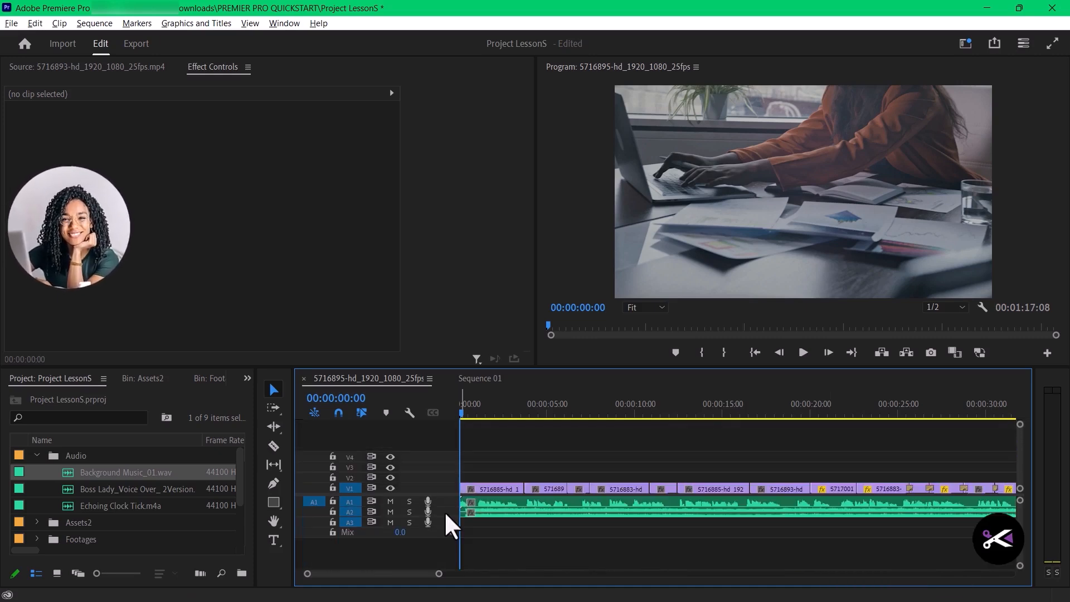
key(alt+=)
key(alt+-)
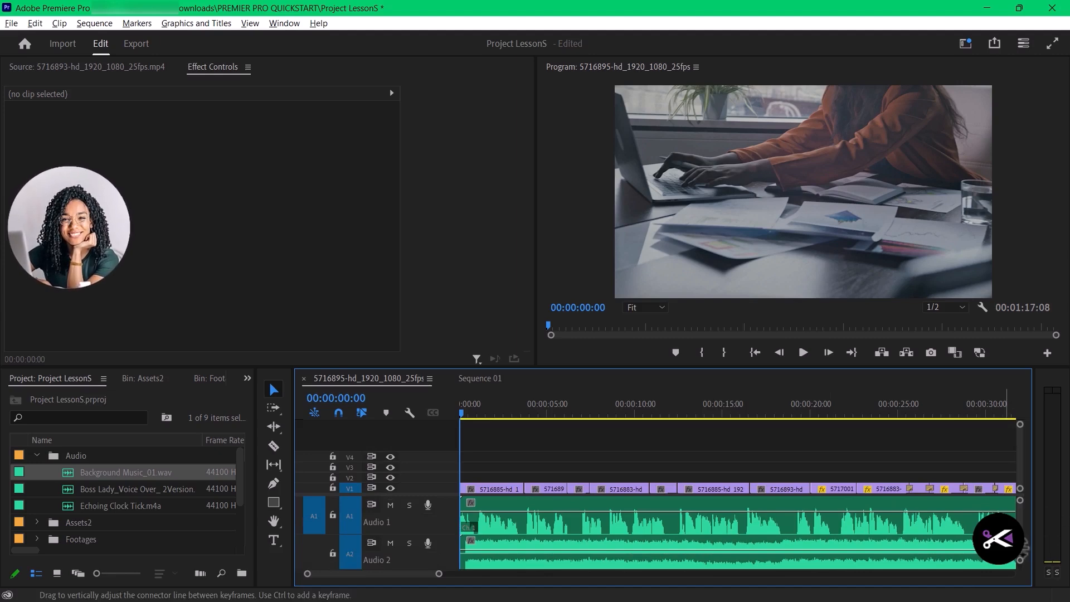
mouse_move(1021, 521)
mouse_down()
mouse_move(1025, 533)
mouse_move(1018, 510)
mouse_up()
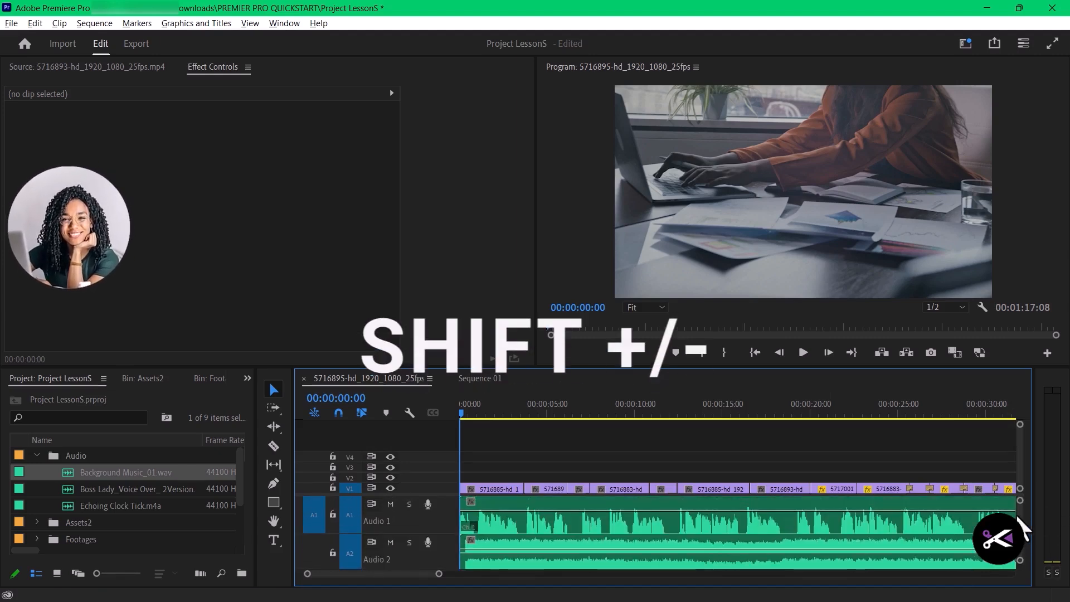
key(shift+=)
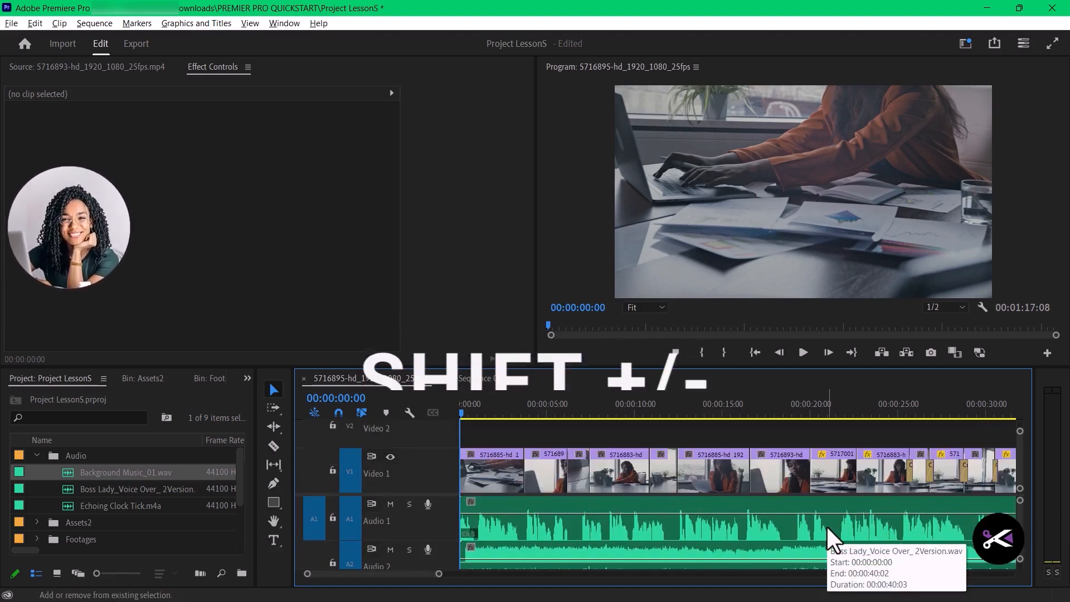
key(shift+-)
key(shift+=)
key(shift+-)
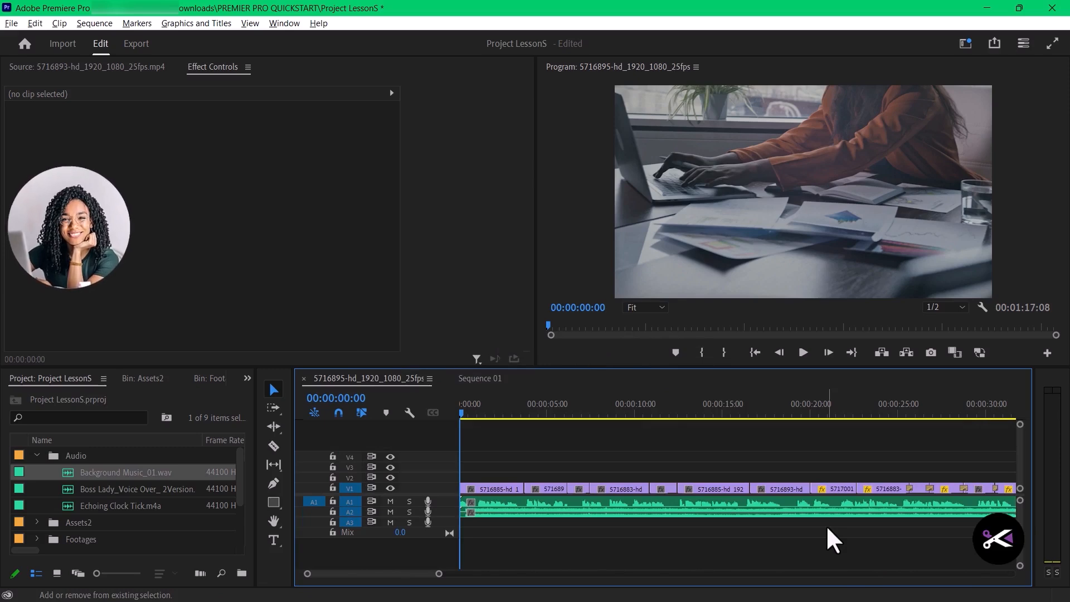
key(shift+=)
key(shift+-)
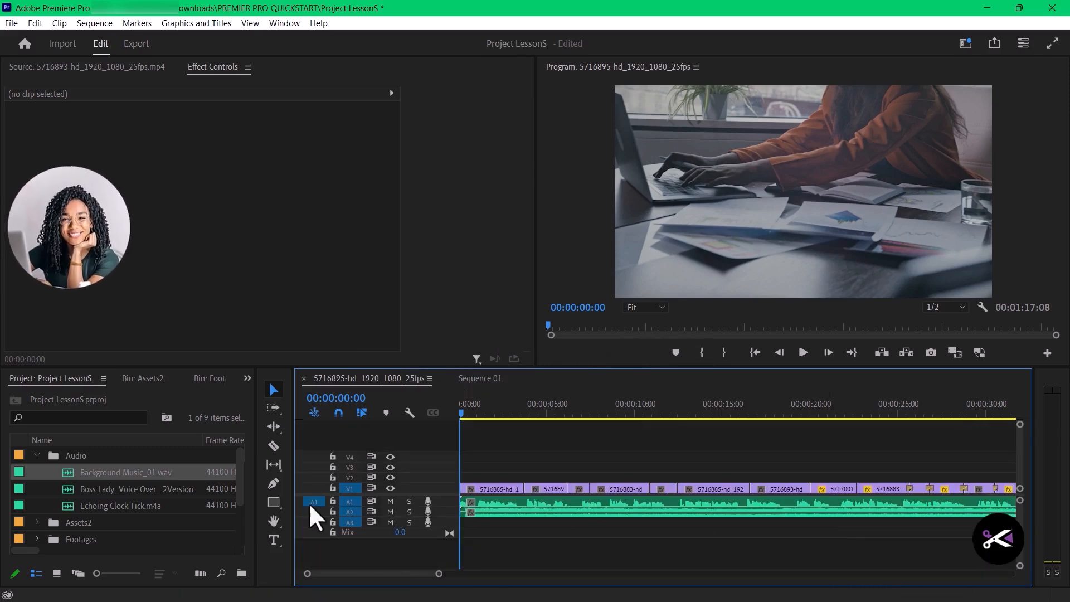
- Check which clips are on A1 and A2 and play the sequence from 00:00:00:00 to hear the voice-over and music together
click(518, 500)
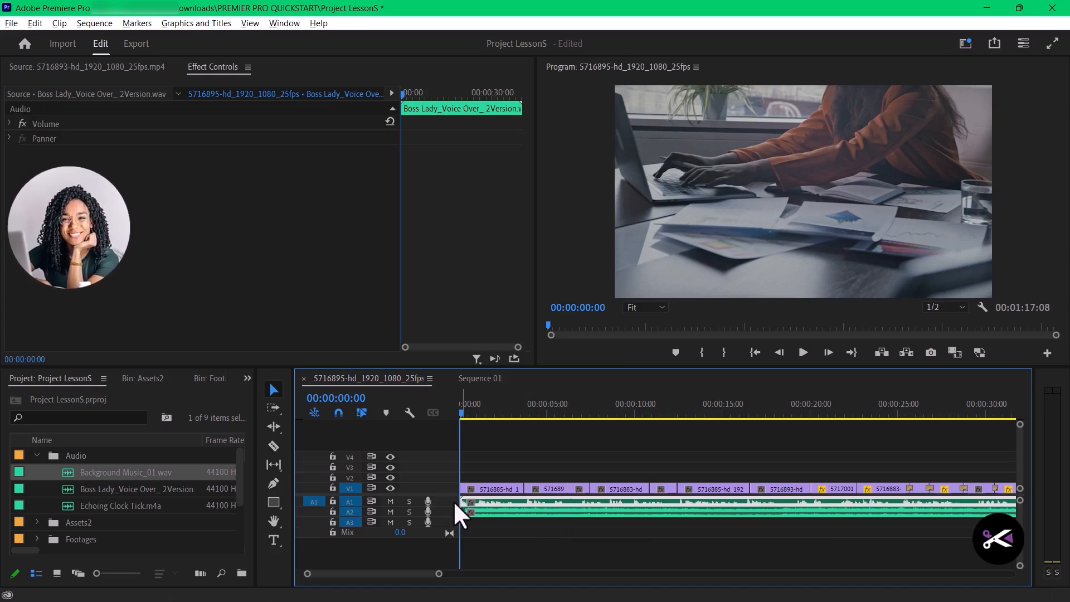
click(559, 541)
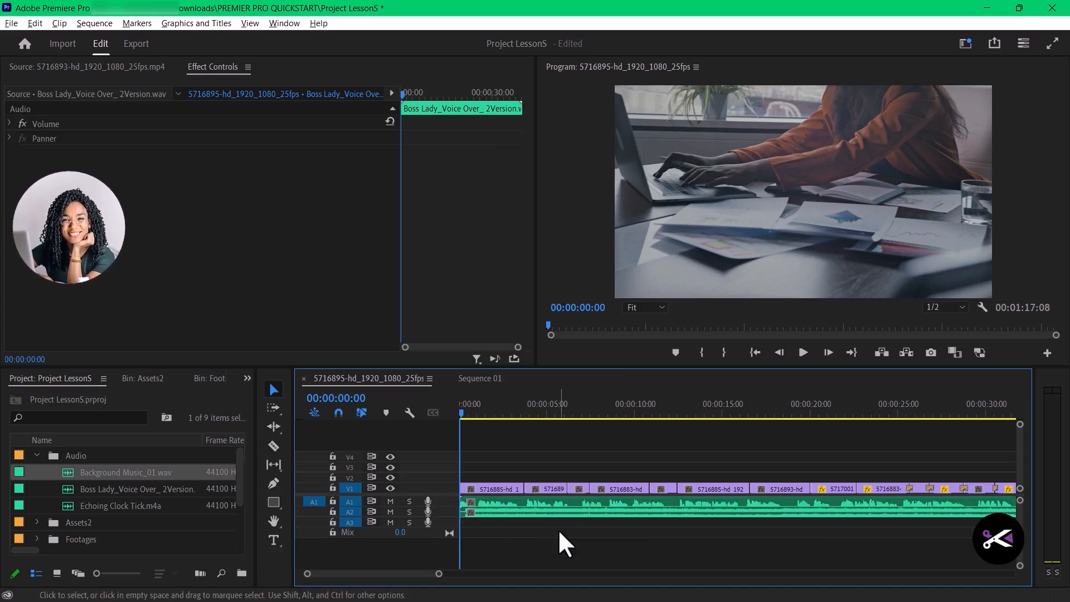
click(497, 512)
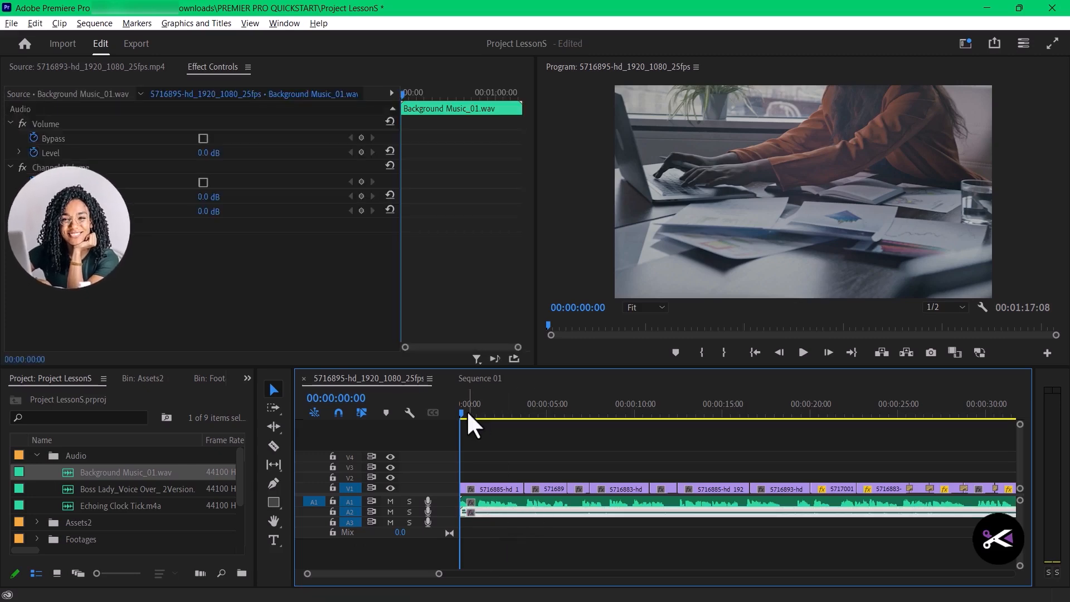
click(803, 352)
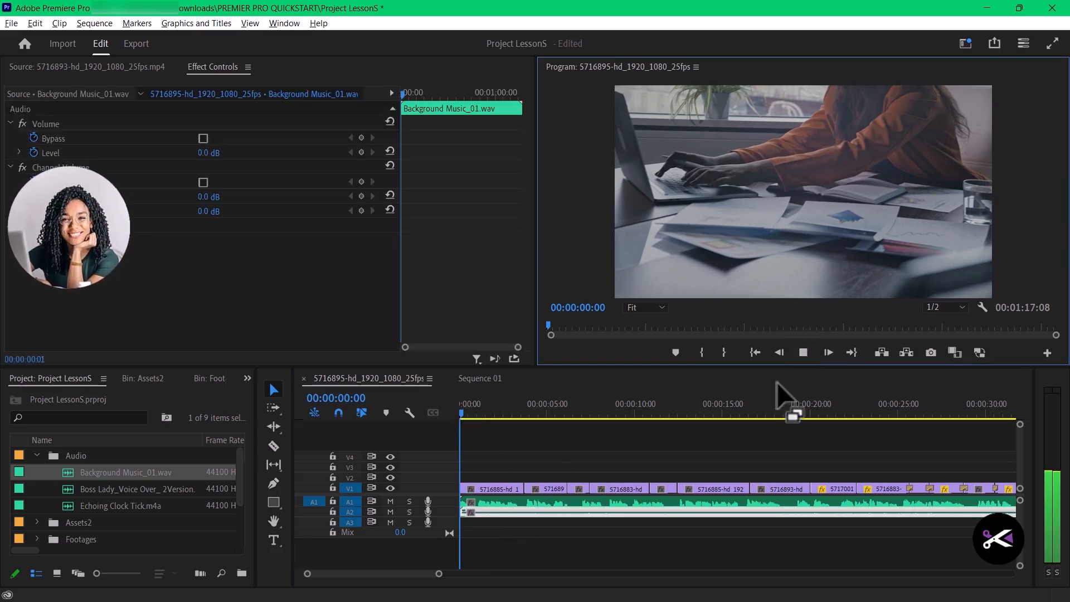
click(802, 351)
- Compare playback with the A2 music track muted and unmuted, then return the playhead to 00:00:00:00 with A2 unmuted
click(390, 511)
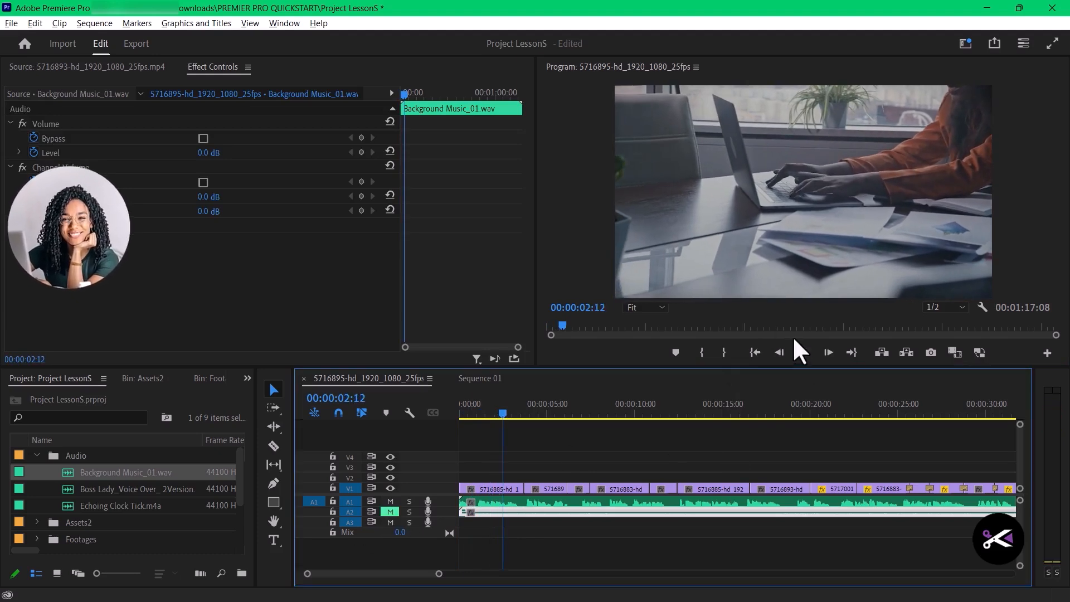
click(803, 352)
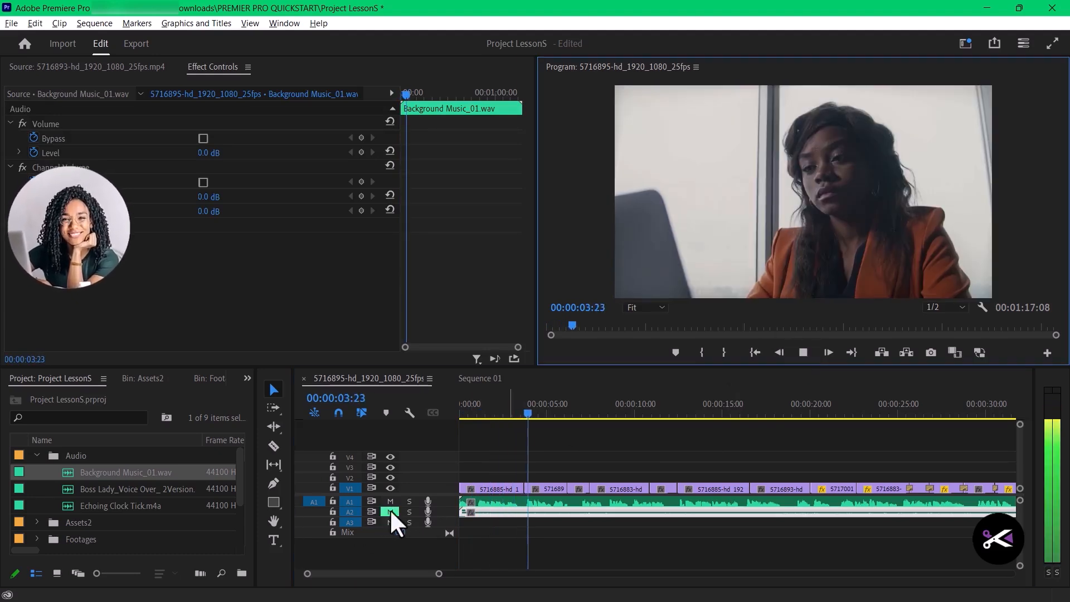
click(391, 512)
key(Home)
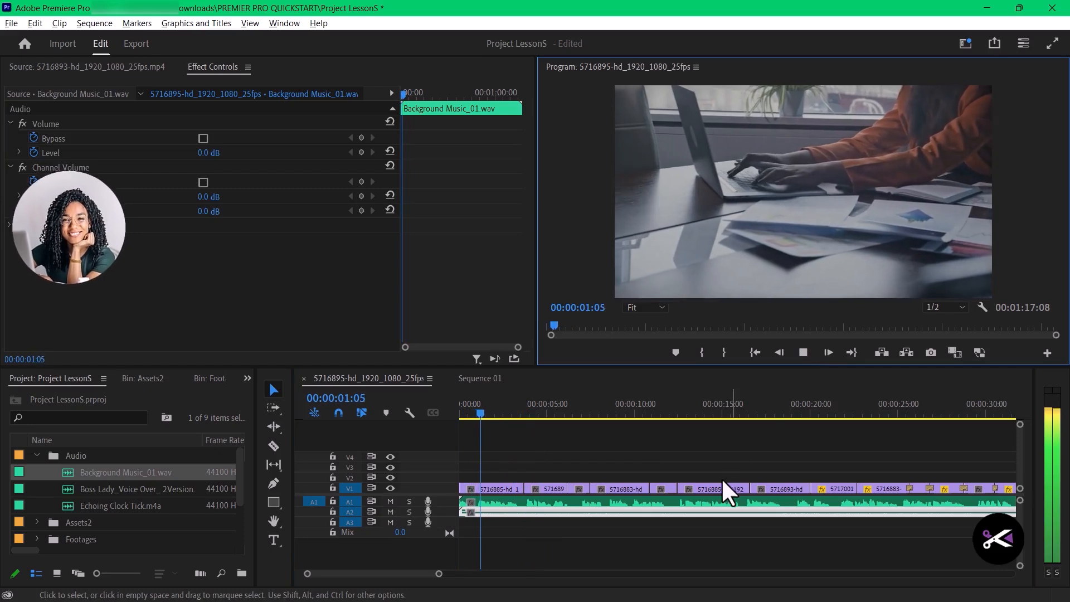
click(803, 352)
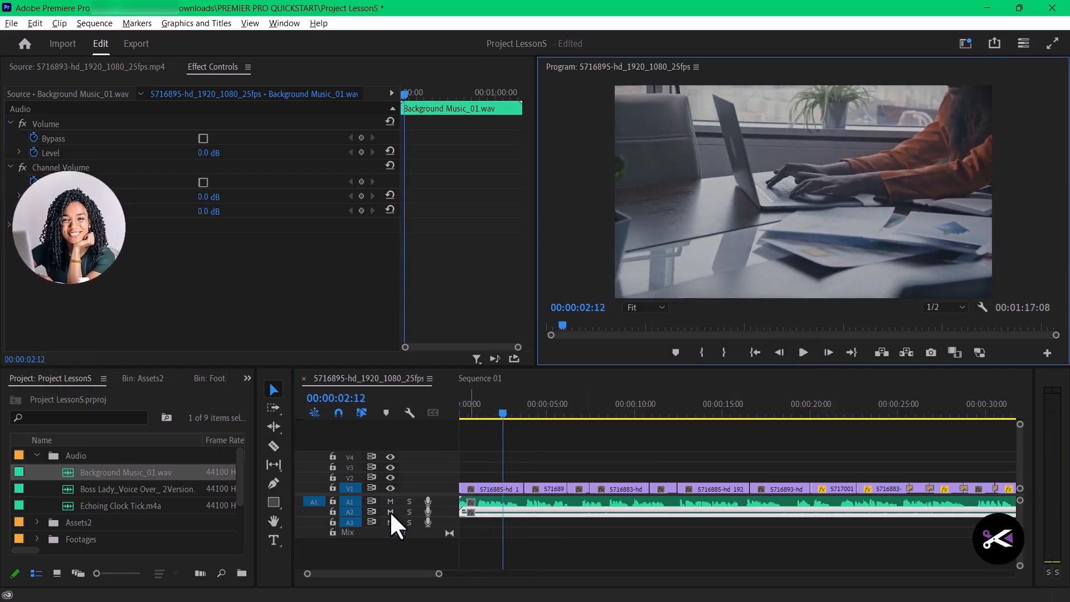
click(390, 512)
click(801, 347)
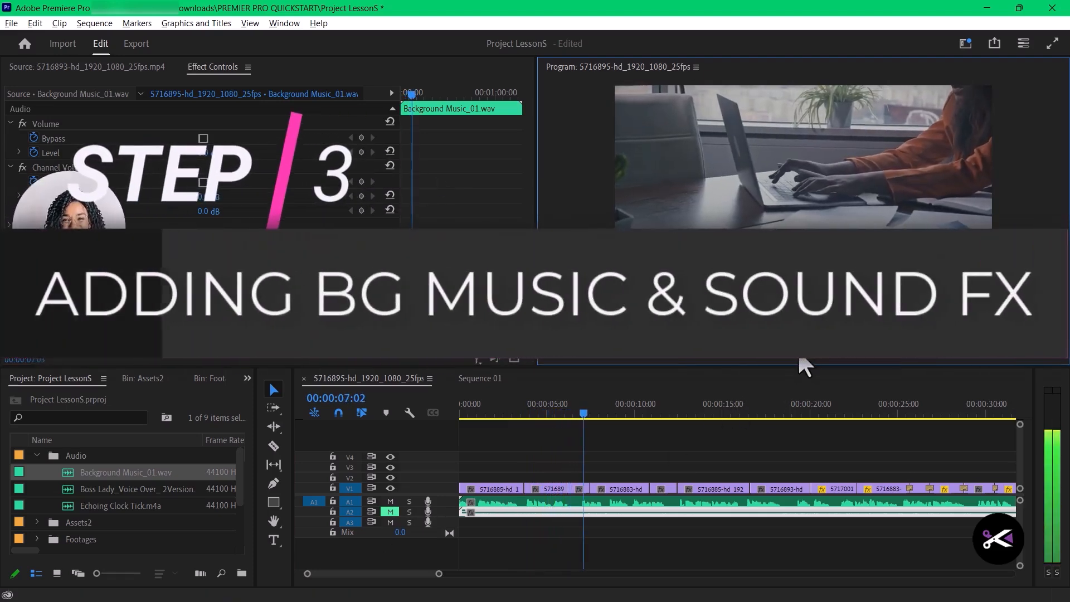
drag(588, 413, 452, 427)
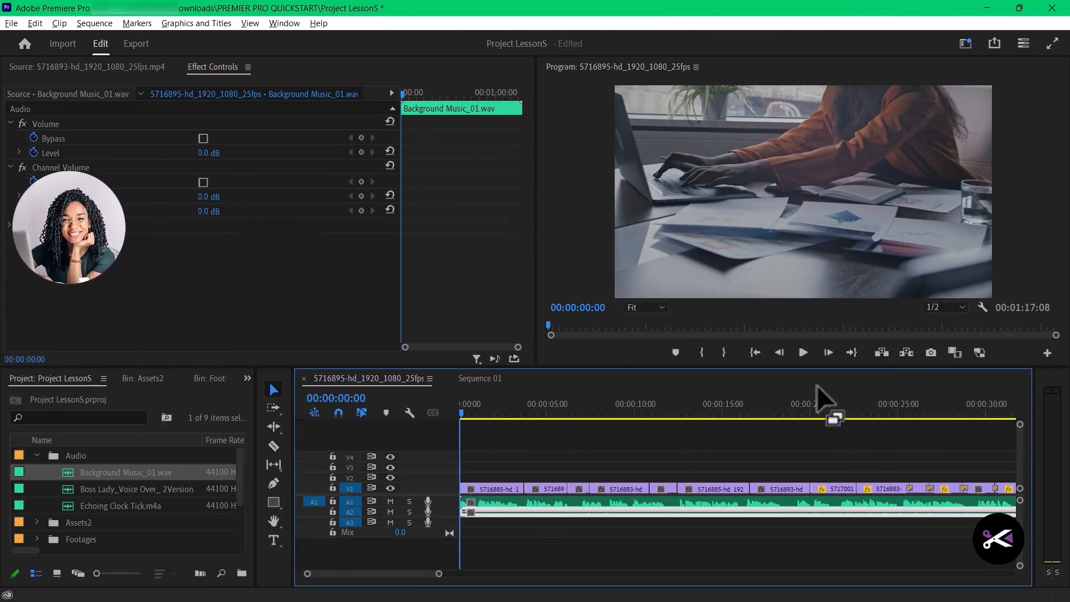
click(848, 444)
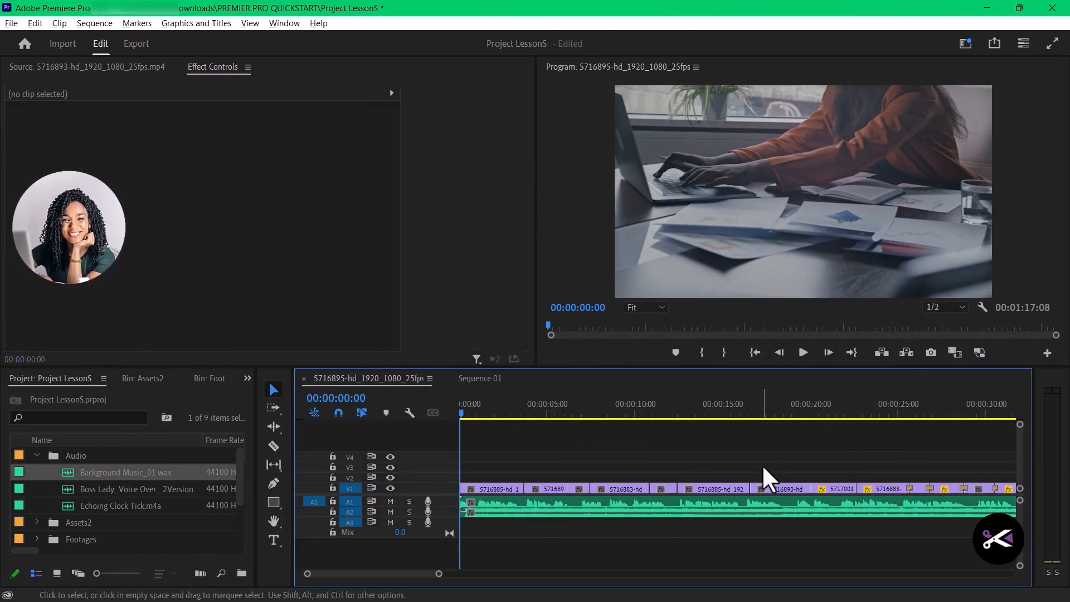
- Delete the Background Music_01.wav clip from A2 and place the file there again at 00:00:00:00
click(784, 513)
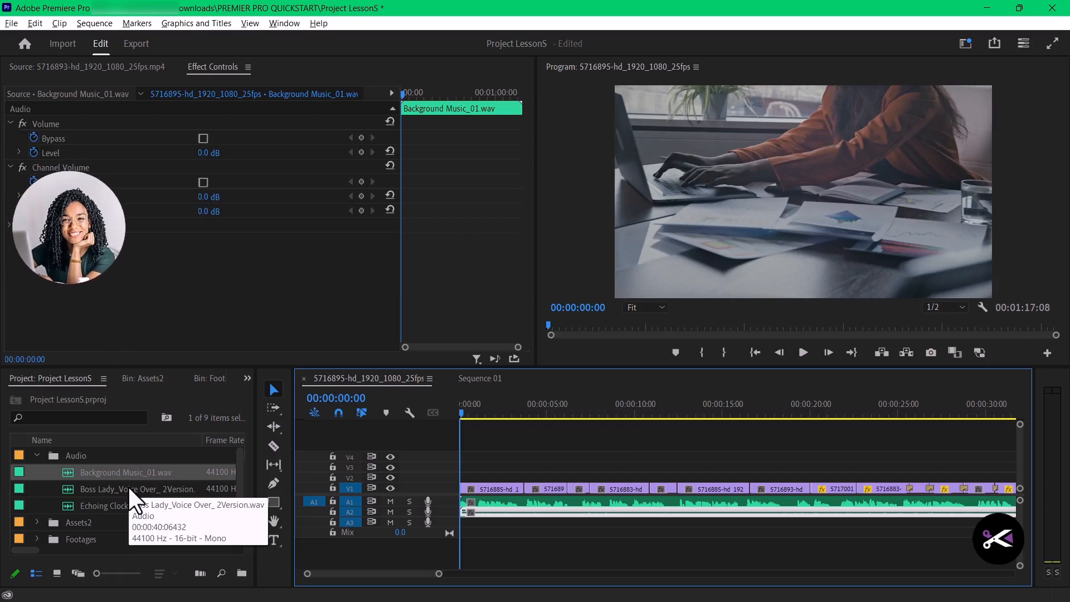
key(Delete)
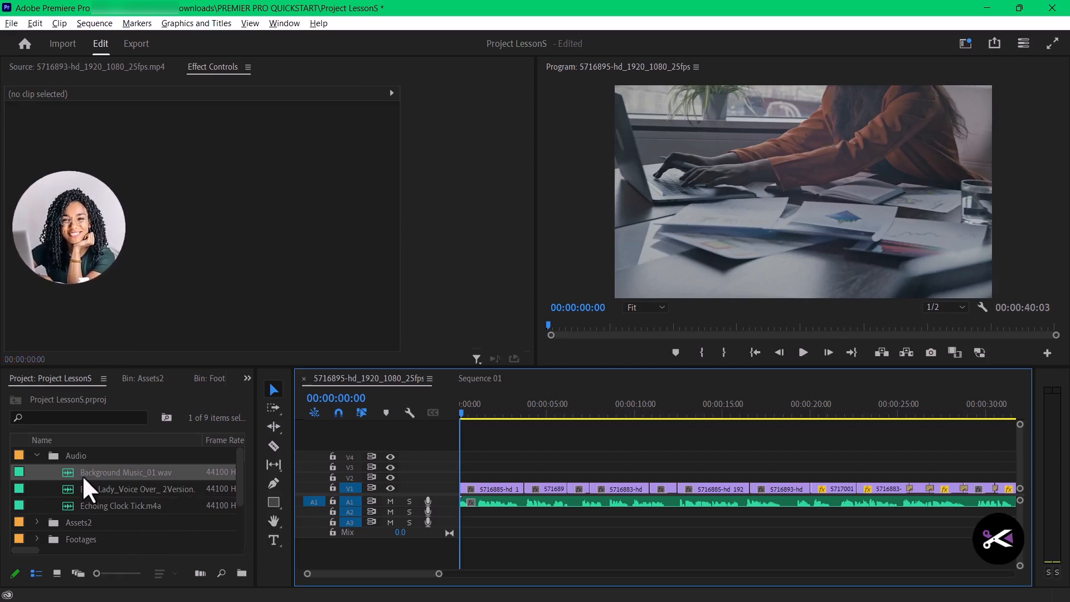
drag(82, 475, 461, 521)
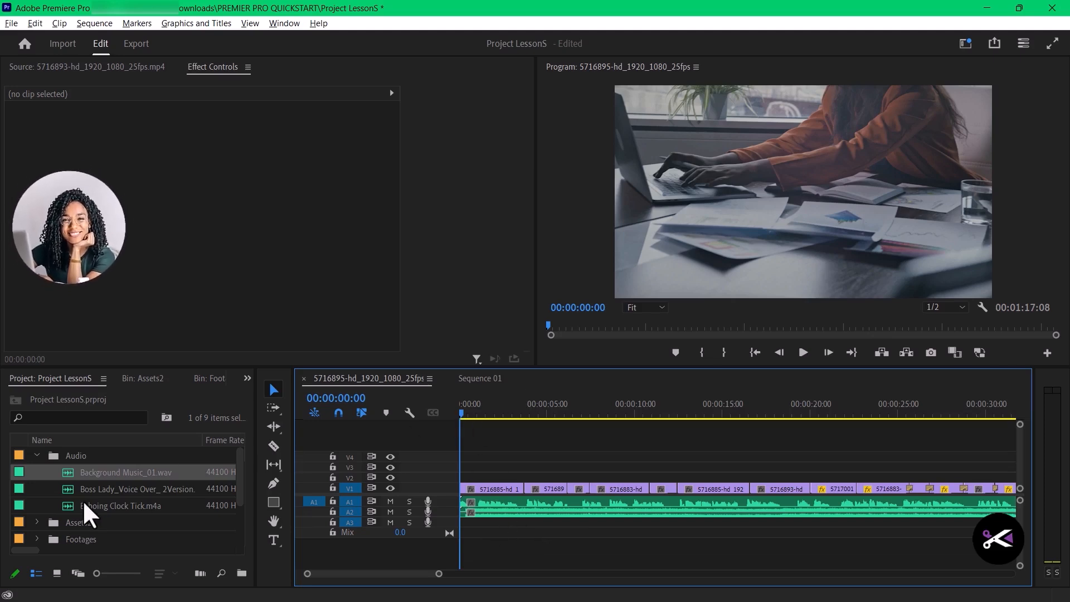
- Place Echoing Clock Tick.m4a on A3 at 00:00:00:00, beneath the background music on A2
drag(86, 506, 490, 527)
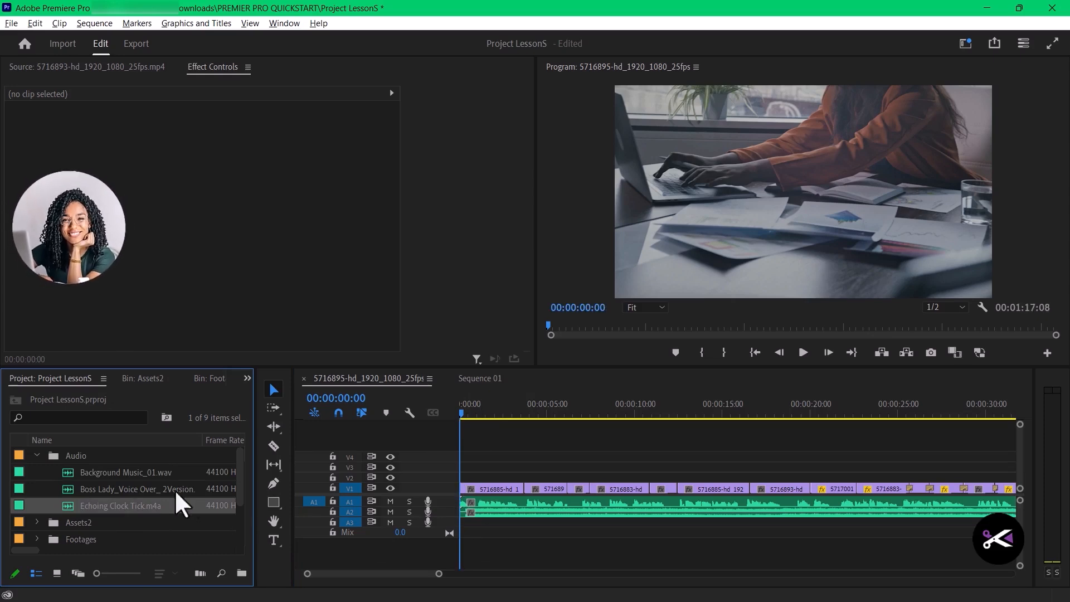
drag(140, 519, 491, 525)
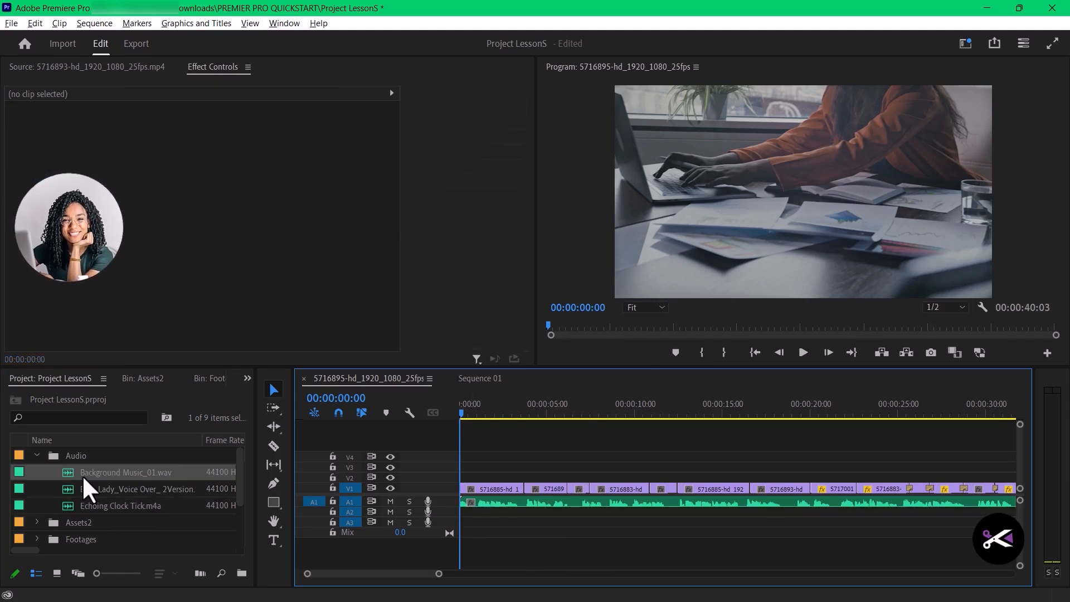
drag(215, 474, 459, 520)
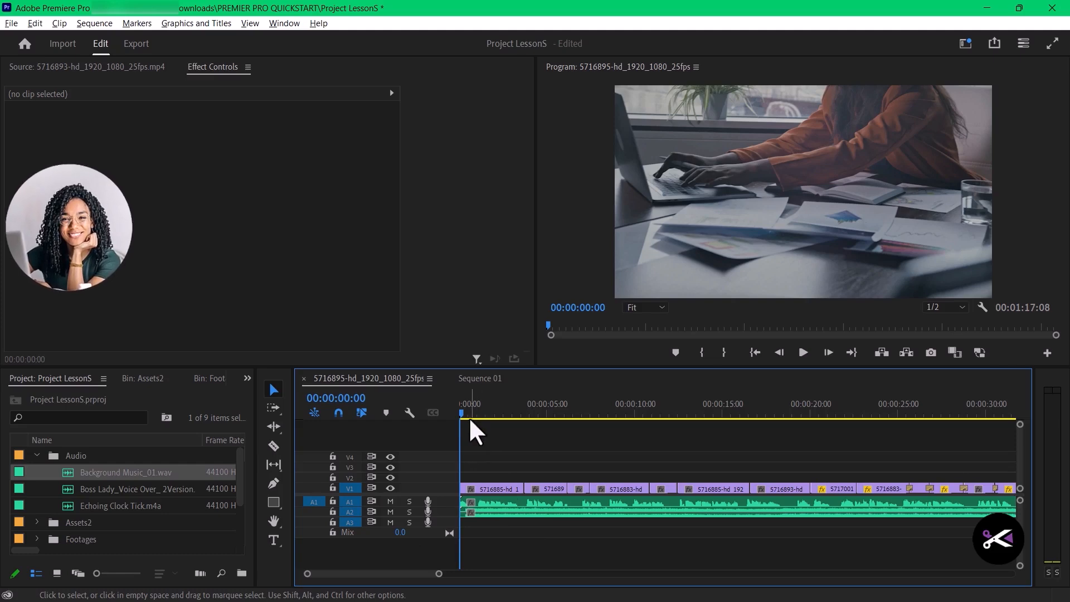
drag(85, 506, 490, 527)
drag(127, 523, 564, 511)
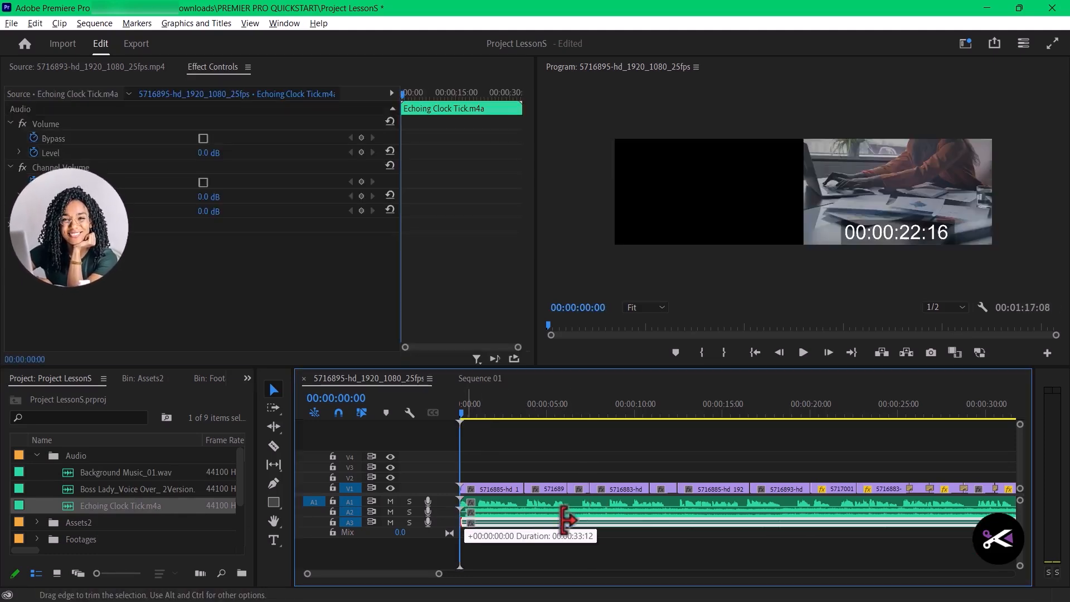
- Trim both ends of the Echoing Clock Tick.m4a clip on A3, leaving it about 21 seconds long from the sequence start
drag(717, 531, 597, 530)
drag(920, 524, 864, 522)
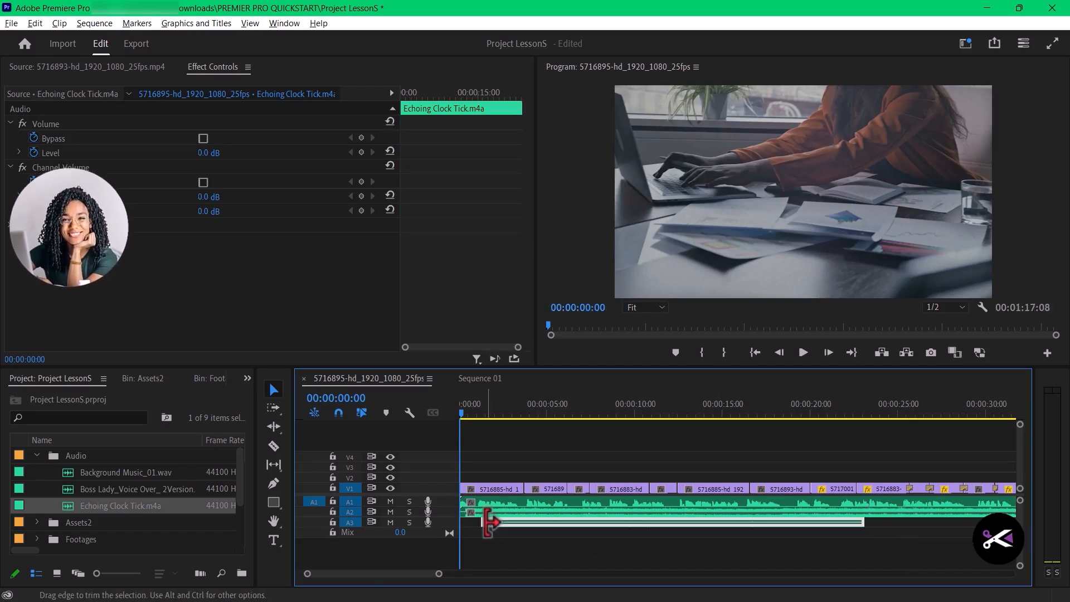
drag(483, 522, 507, 526)
click(593, 549)
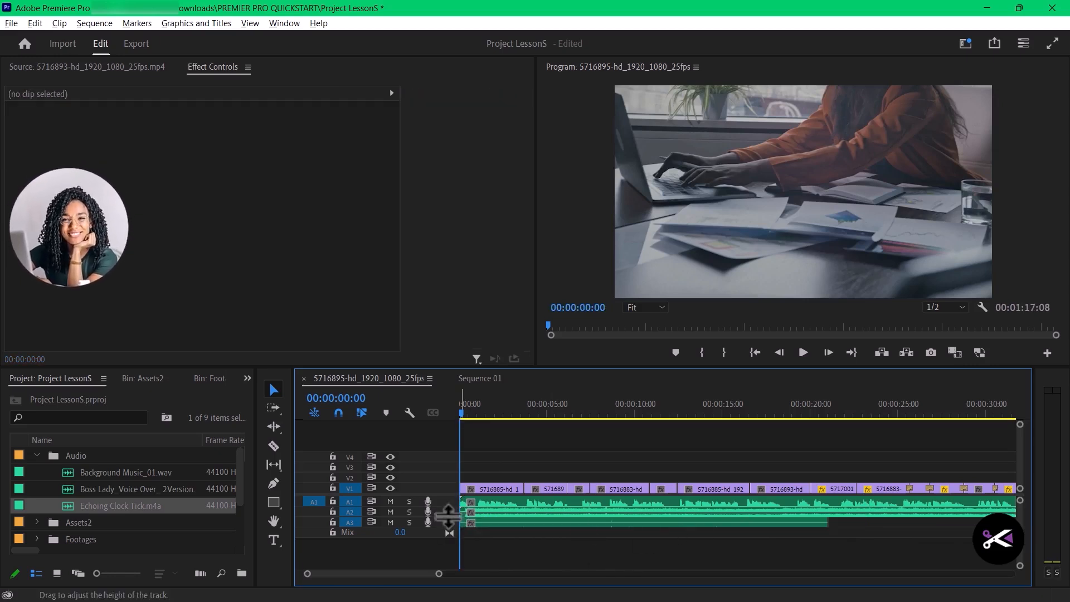
- Expand the audio track heights in the sequence and collapse them again
key(shift+equal)
key(shift+equal)
key(shift+equal)
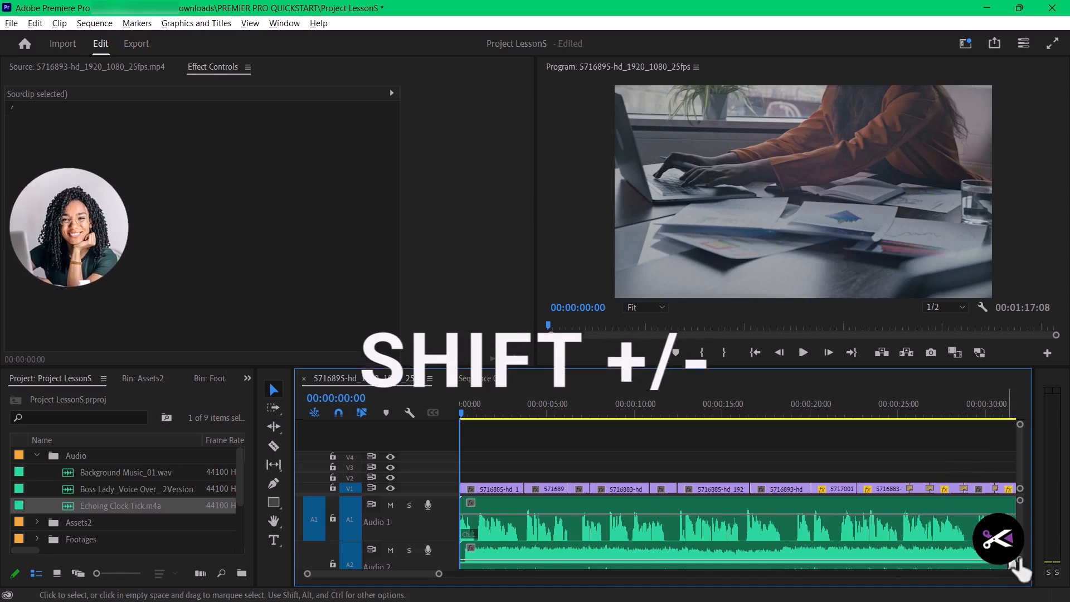
key(shift+minus)
key(shift+minus)
key(shift+minus)
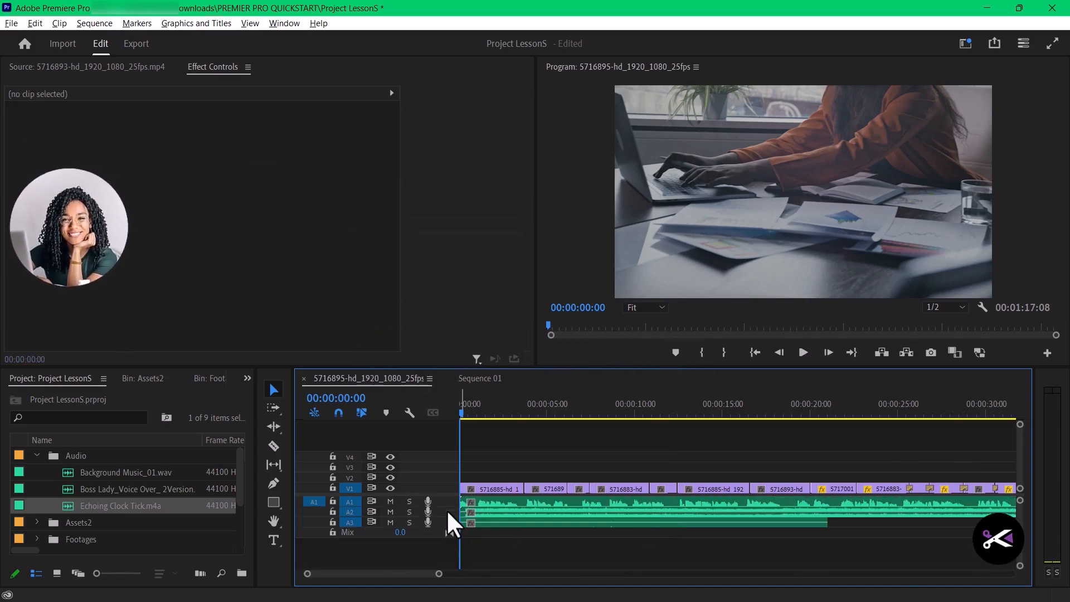
- Enlarge the audio tracks so the waveform and volume line of Background Music_01.wav on A2 are easy to edit
key(shift+equal)
key(shift+equal)
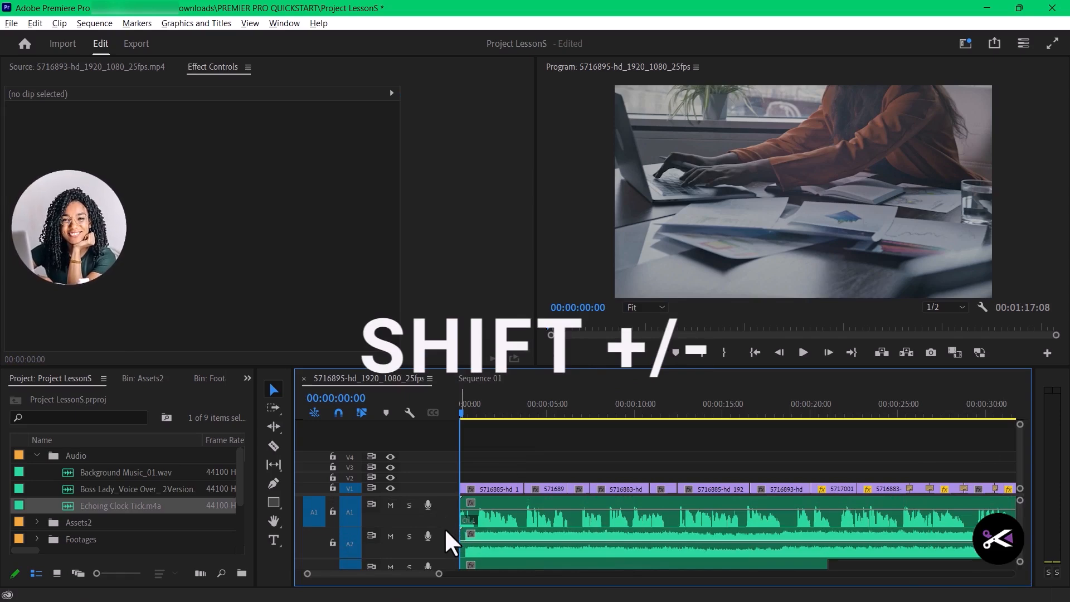
key(shift+equal)
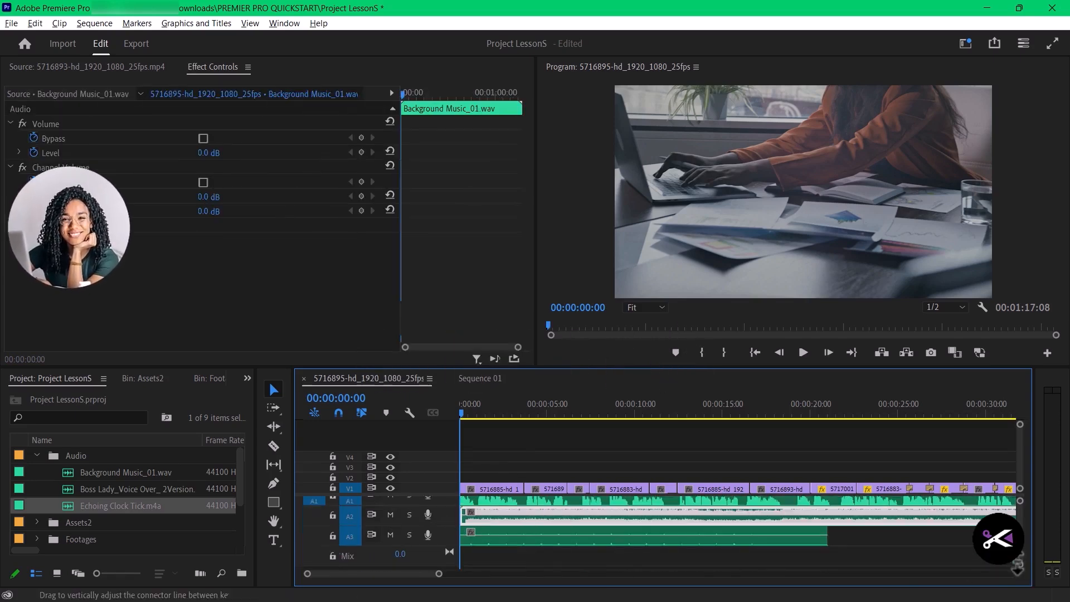
key(shift+equal)
drag(1019, 560, 1023, 538)
scroll(1021, 536, up, 1)
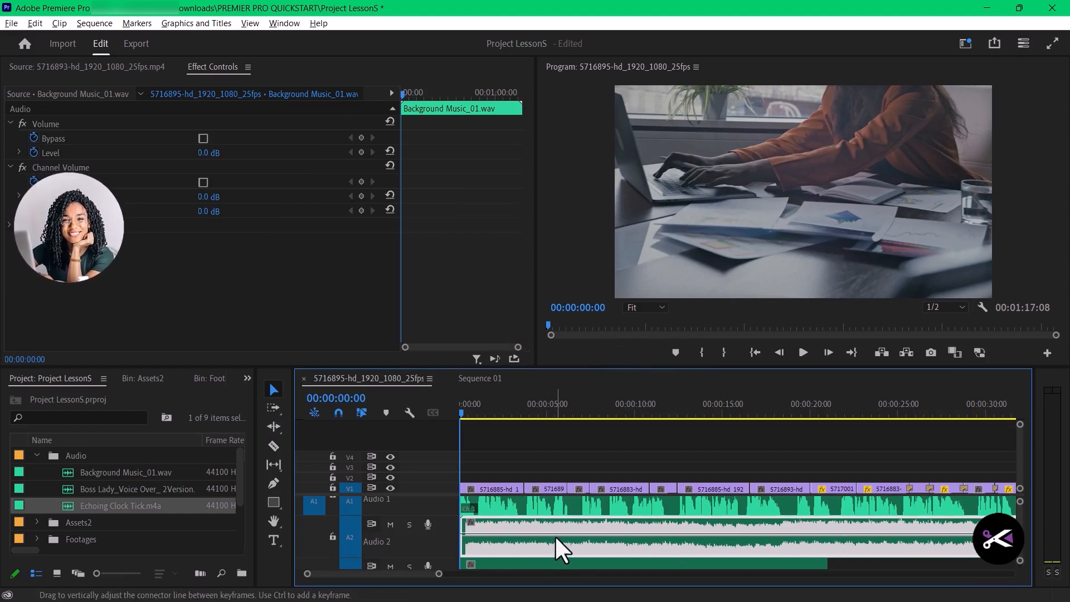
- Lower the music level on A2 and keyframe a fade-in from -∞ at the clip start to about 1.4 seconds
drag(555, 532, 555, 540)
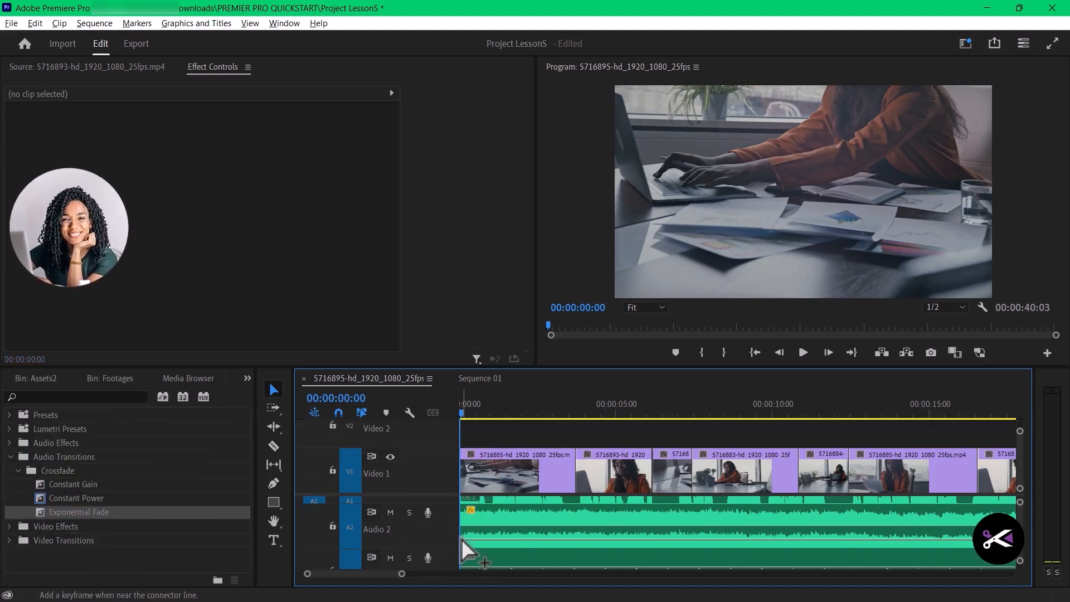
ctrl+click(462, 540)
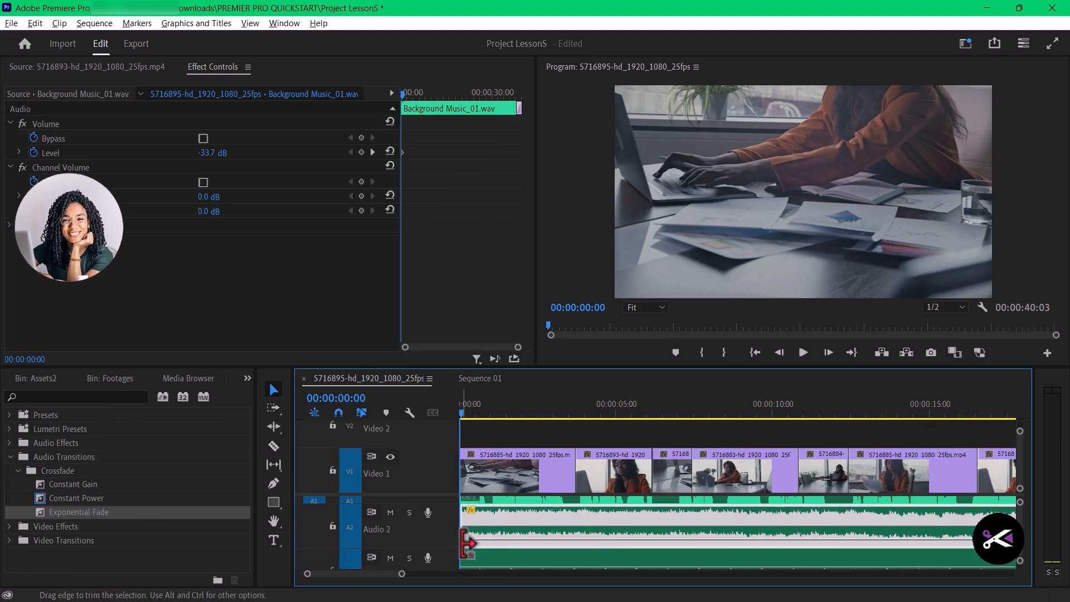
ctrl+click(504, 541)
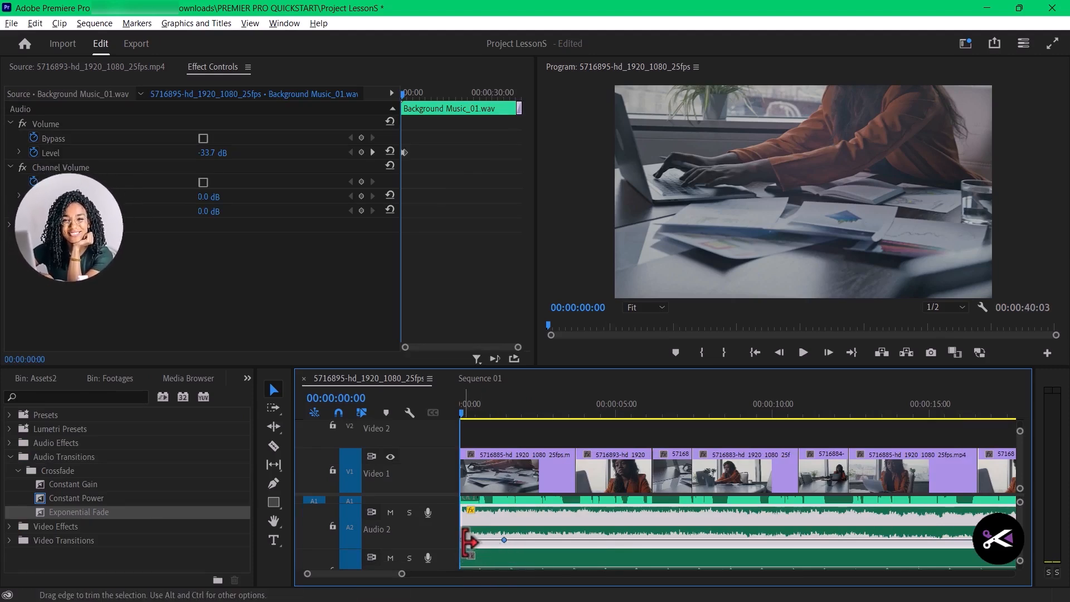
drag(463, 541, 464, 564)
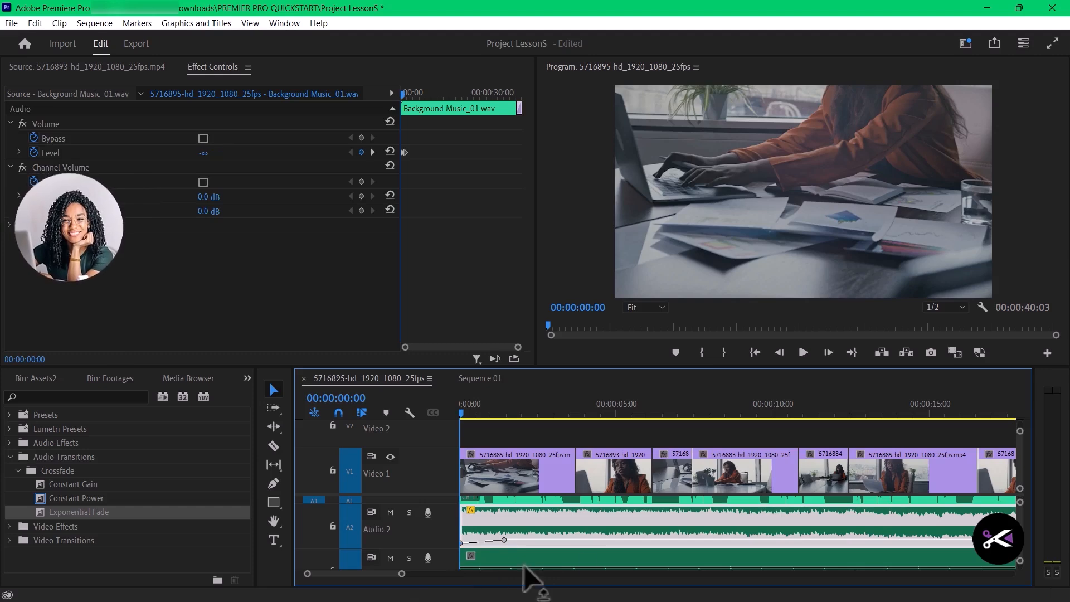
click(597, 437)
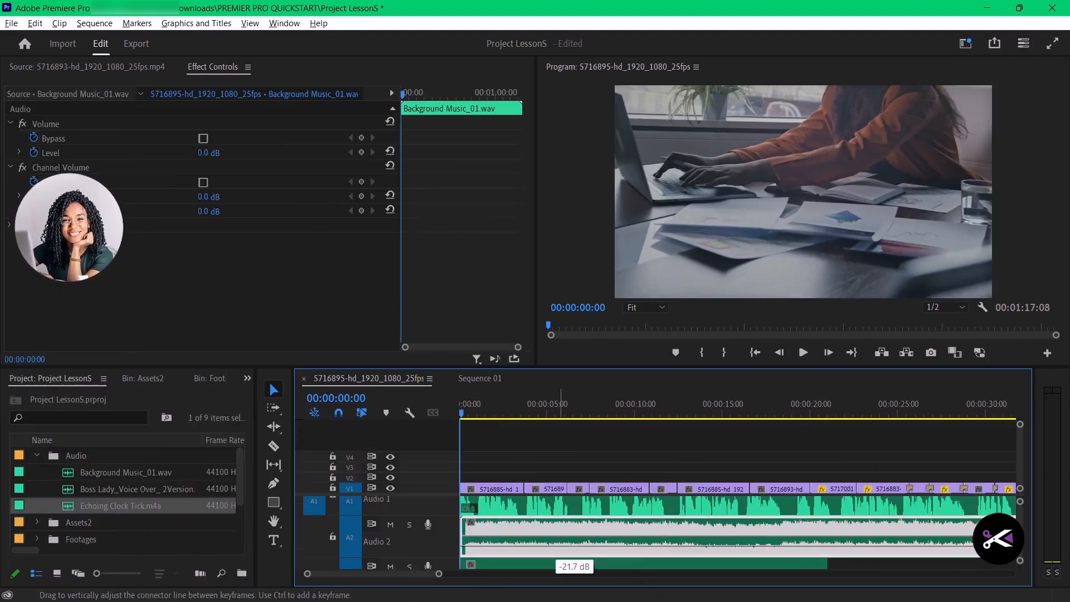
- Lower the Background Music_01.wav volume on A2 to -26.5 dB and collapse the enlarged audio tracks
drag(557, 549, 557, 557)
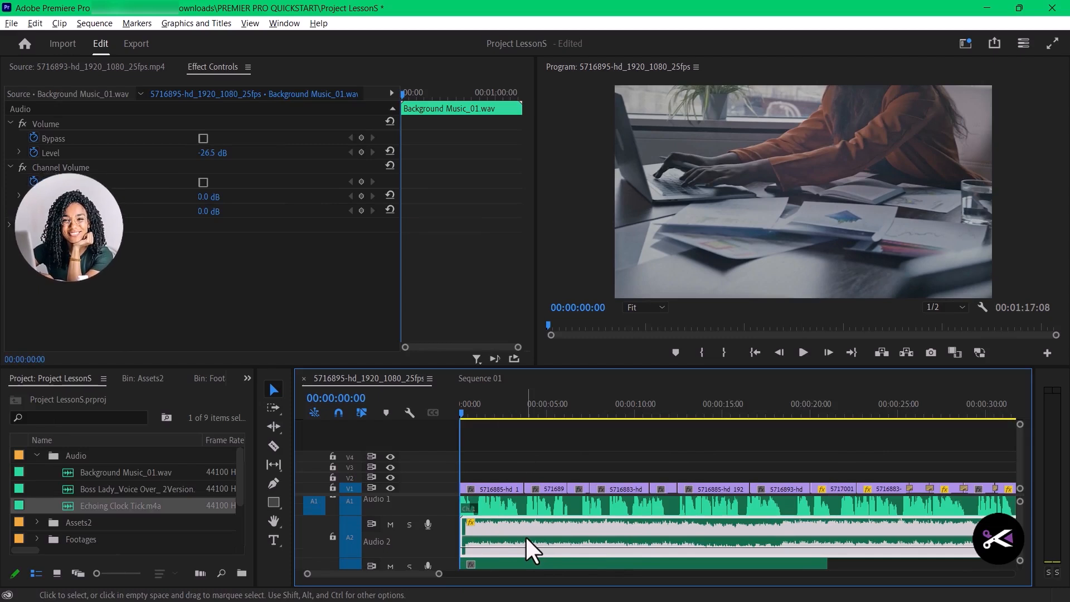
key(minus)
key(minus)
key(minus)
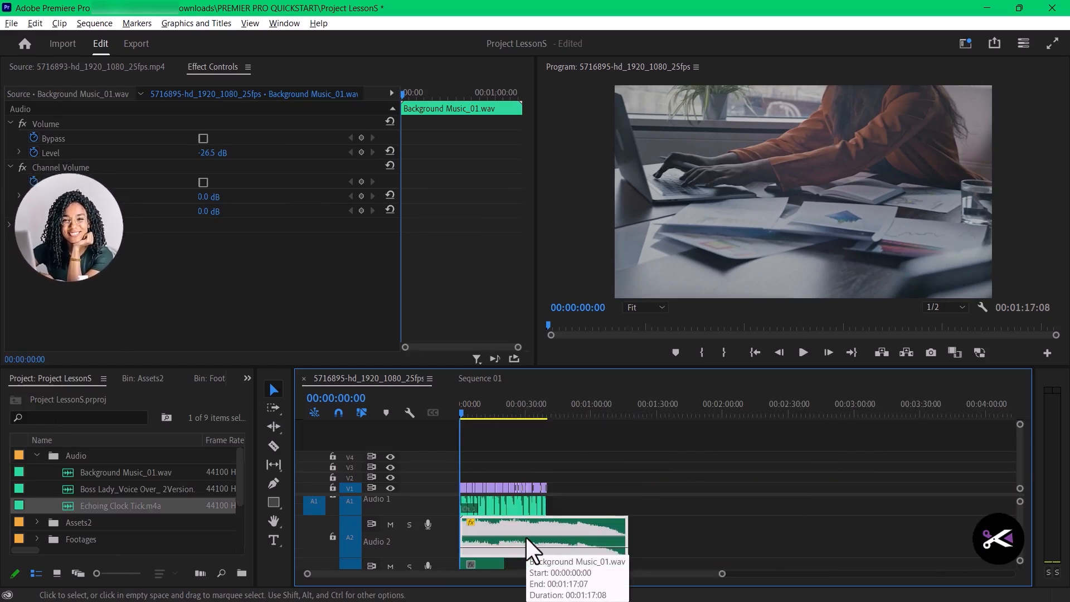
key(equal)
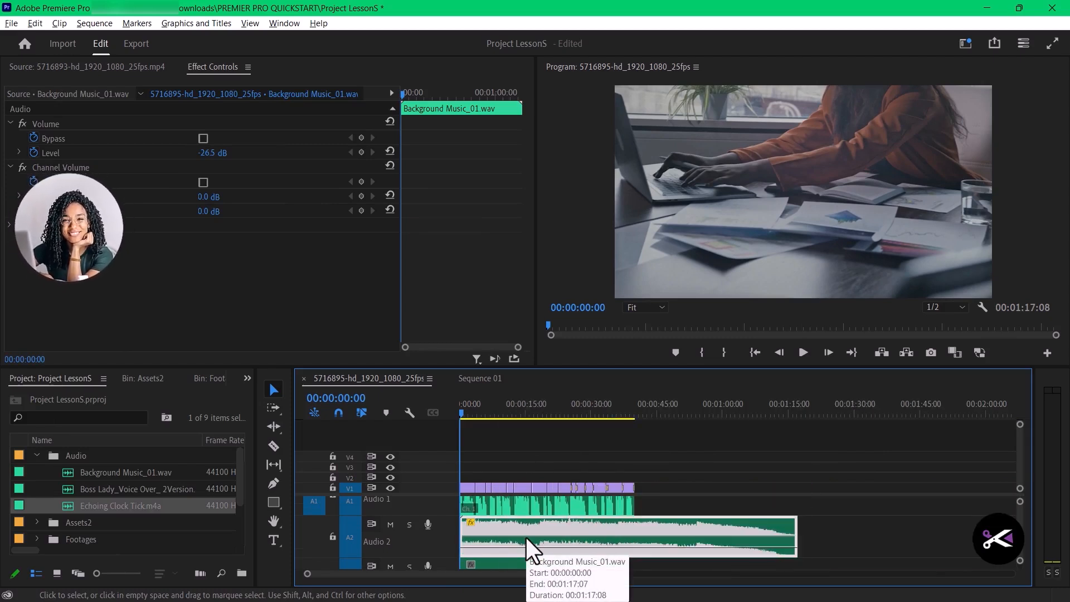
key(equal)
key(shift+equal)
key(shift+minus)
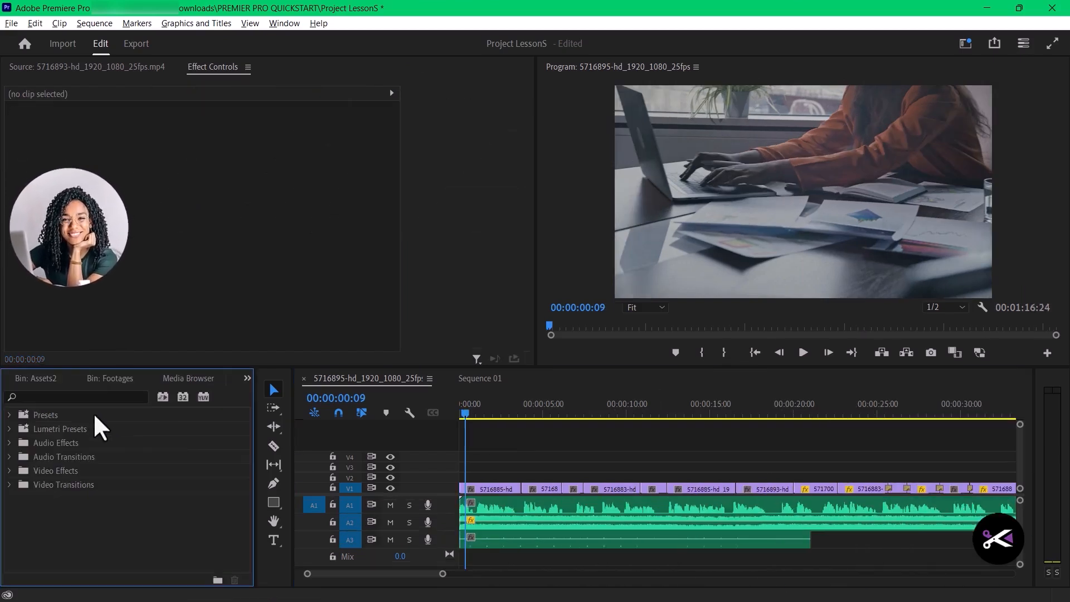
- Apply the Exponential Fade audio crossfade to the start of the background music clip on A2
click(89, 396)
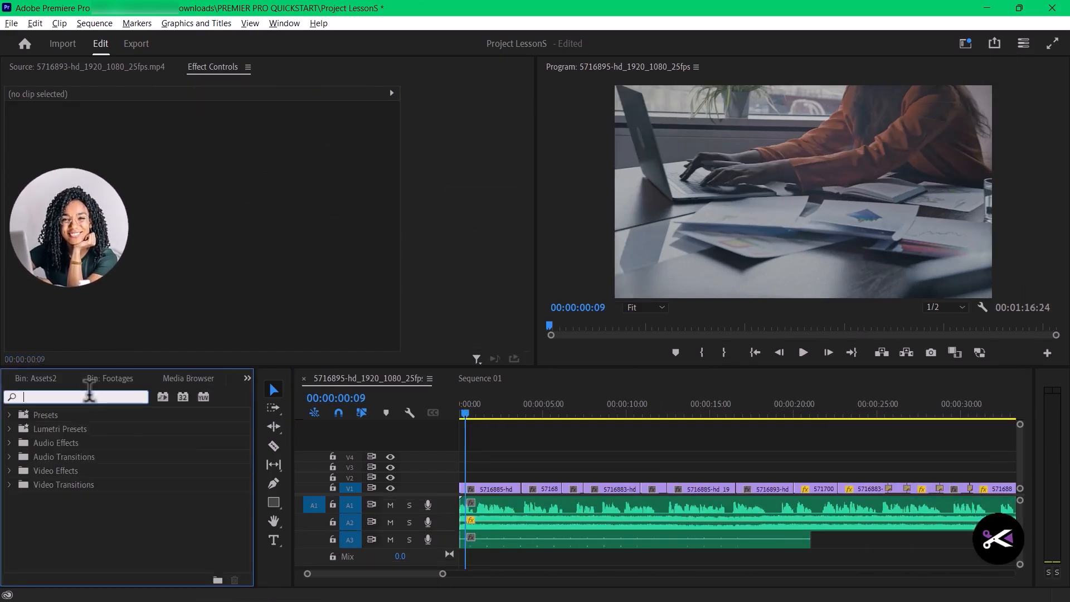
click(10, 485)
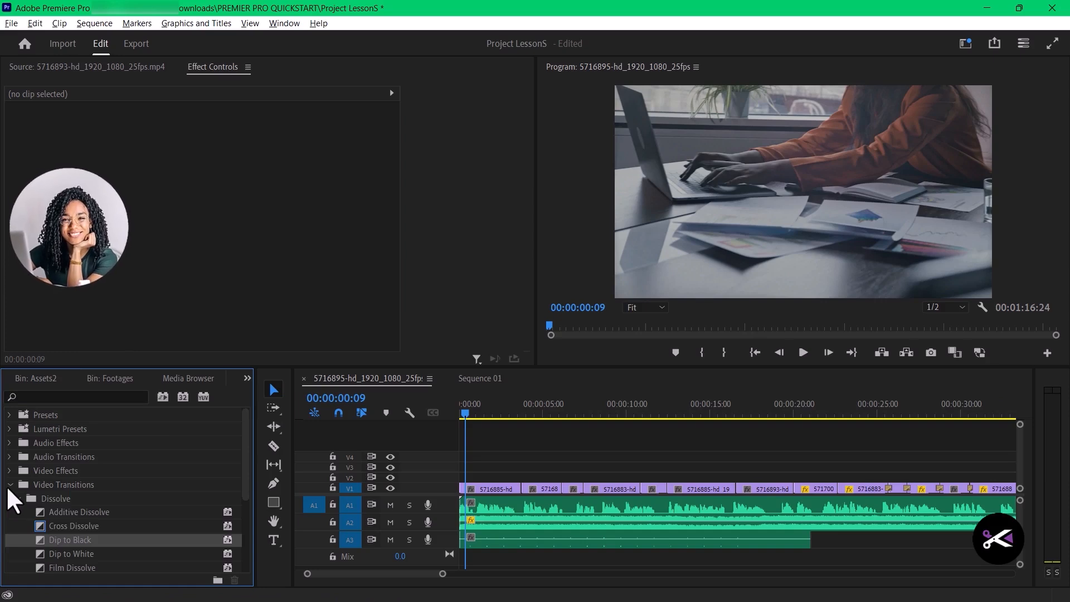
click(10, 485)
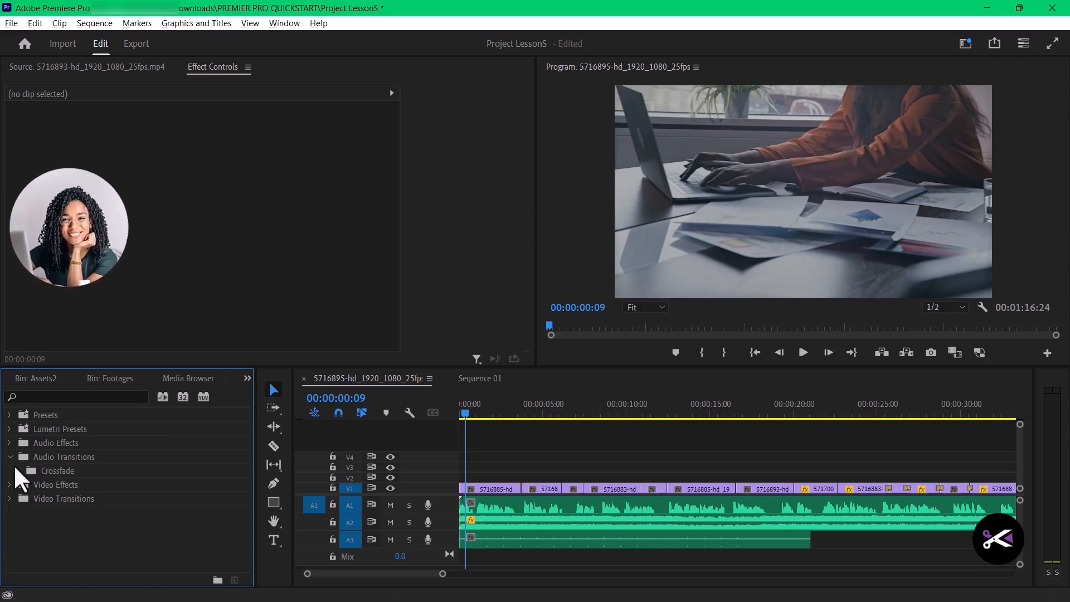
click(19, 470)
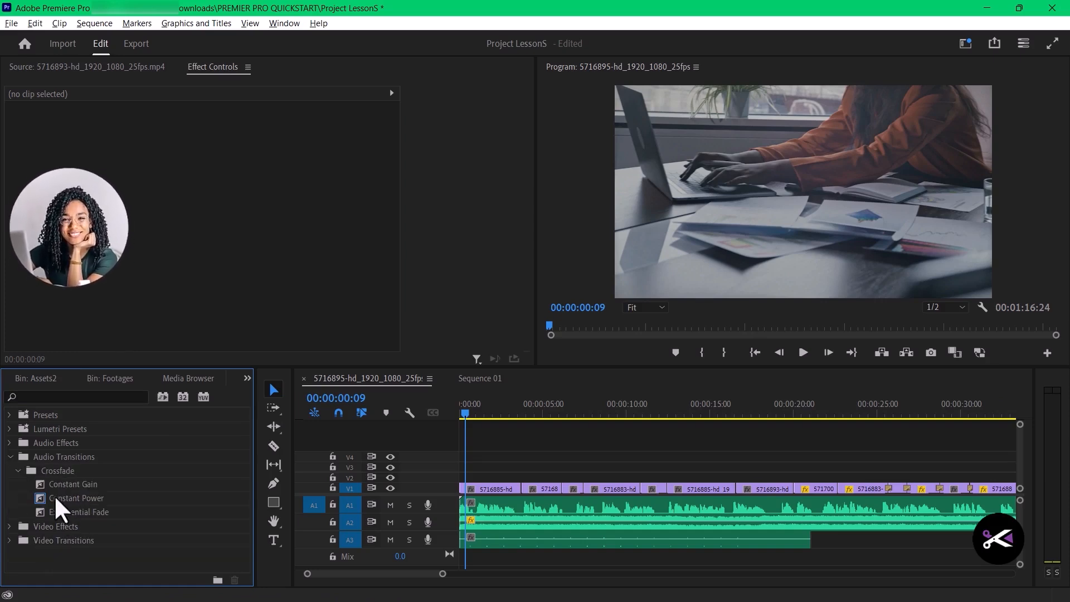
click(44, 513)
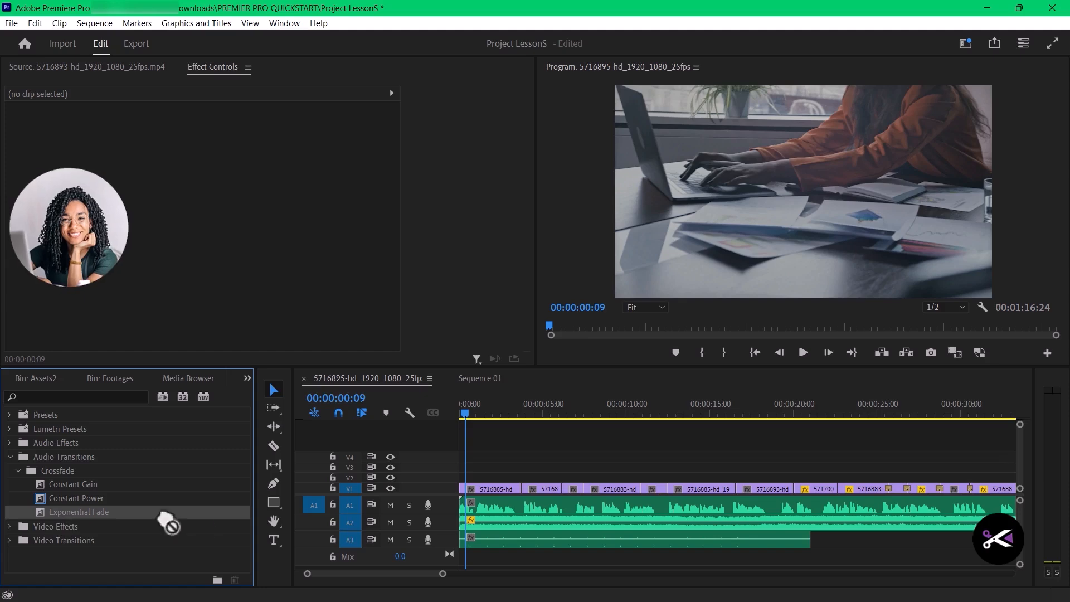
drag(164, 518, 466, 524)
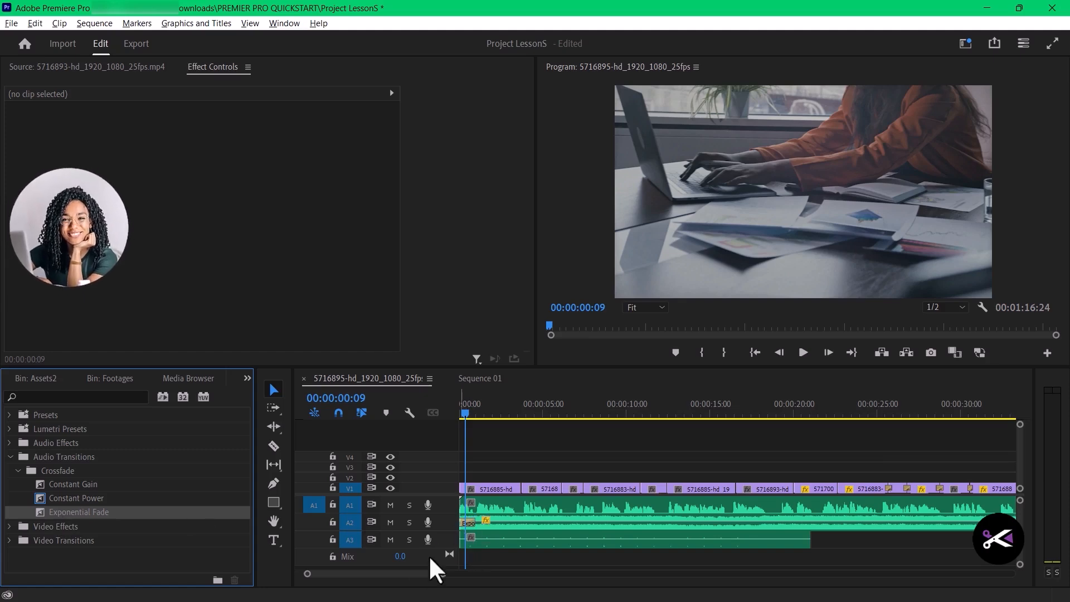
- Trim the end of the A2 music clip to the end of the V1 footage and apply an Exponential Fade there
scroll(600, 527, down, 5)
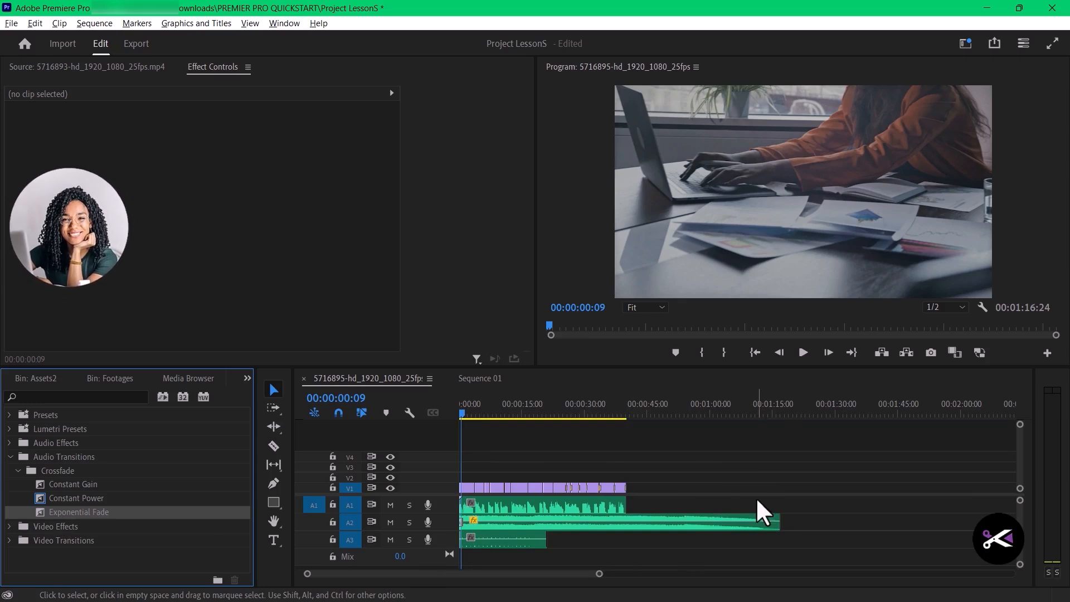
drag(779, 521, 622, 510)
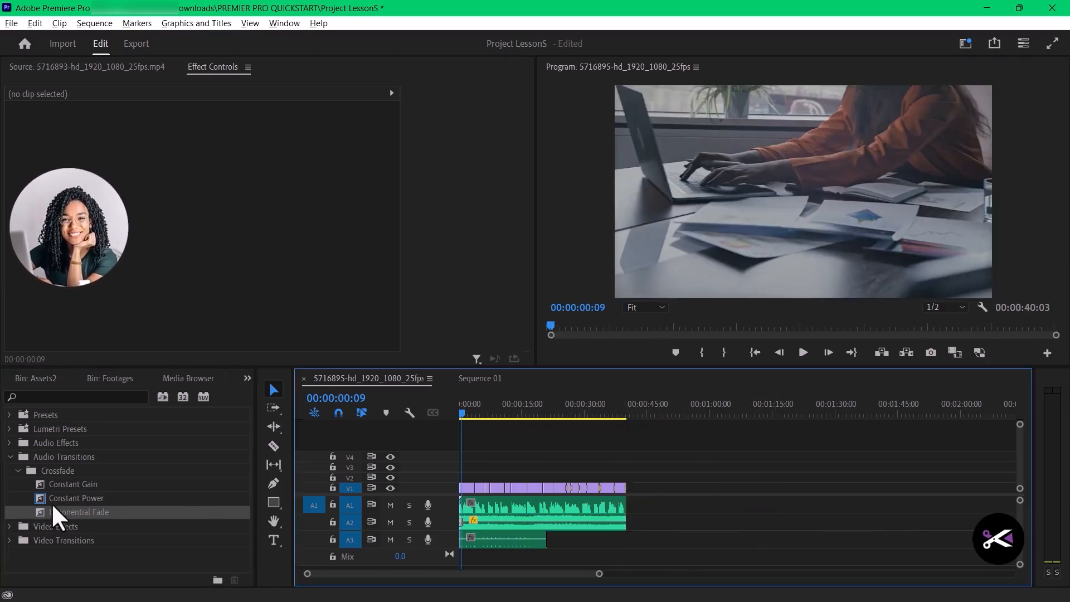
drag(44, 514, 642, 527)
scroll(627, 529, up, 3)
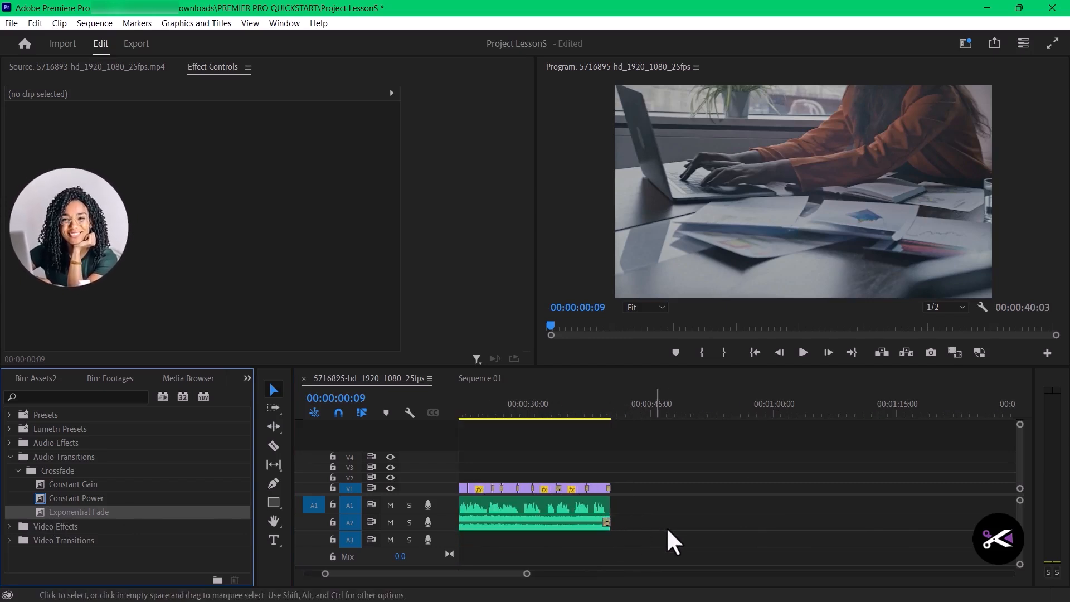
- Lengthen the A2 music clip's Exponential Fades to 00:00:01:21 at its end and 00:00:01:18 at its start
scroll(563, 550, up, 3)
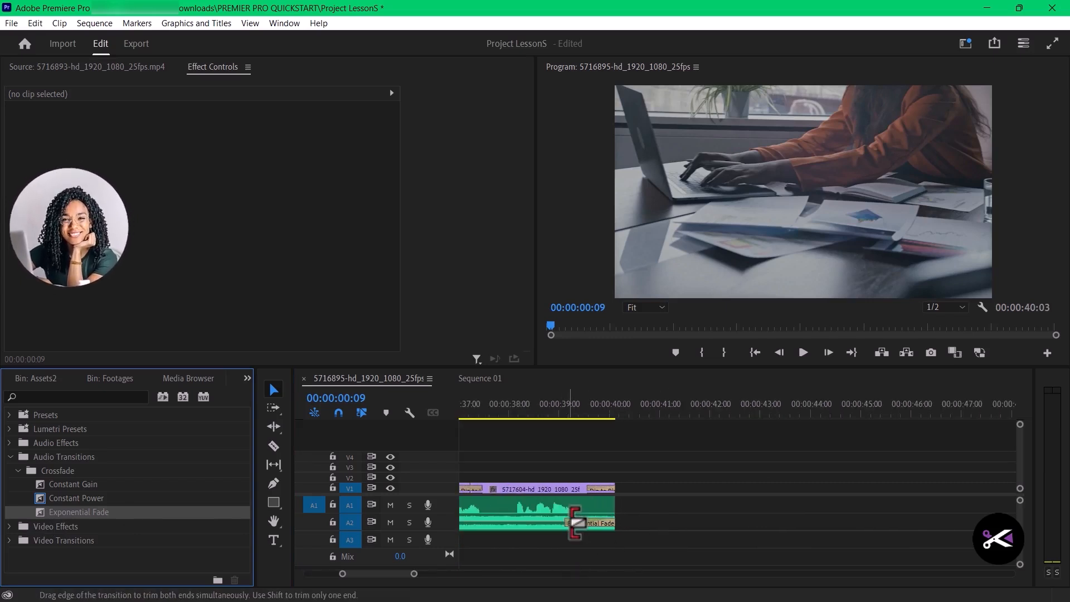
drag(573, 524, 532, 524)
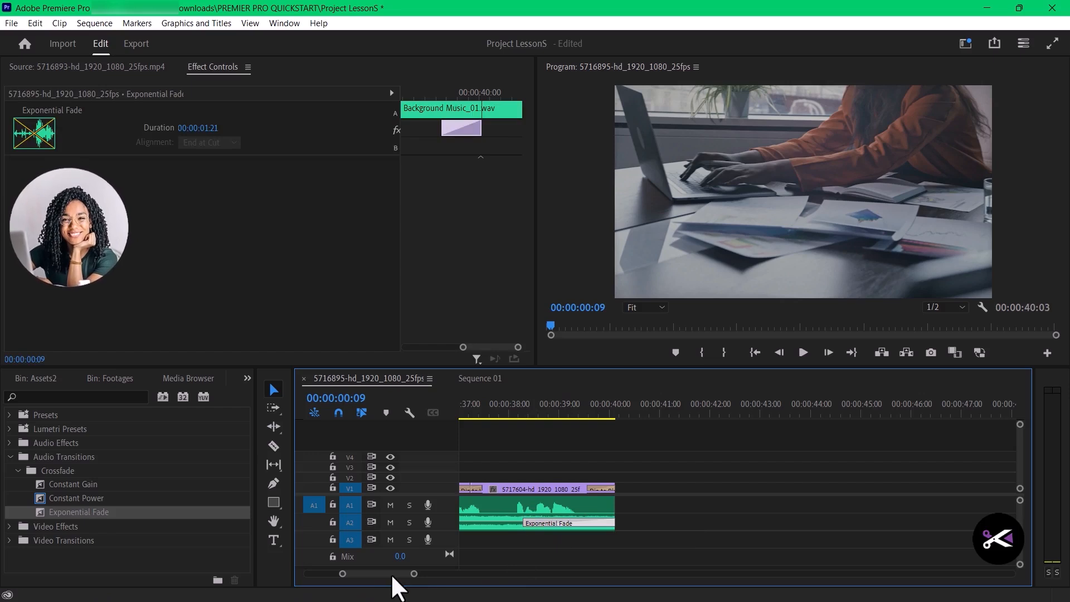
scroll(391, 574, up, 2)
drag(389, 574, 342, 570)
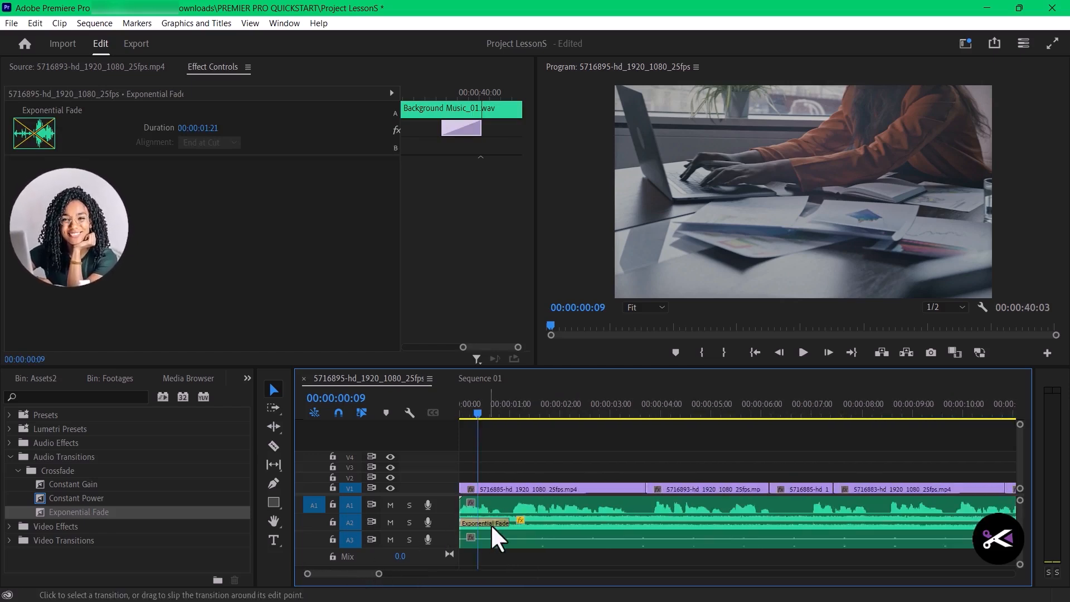
drag(508, 521, 546, 522)
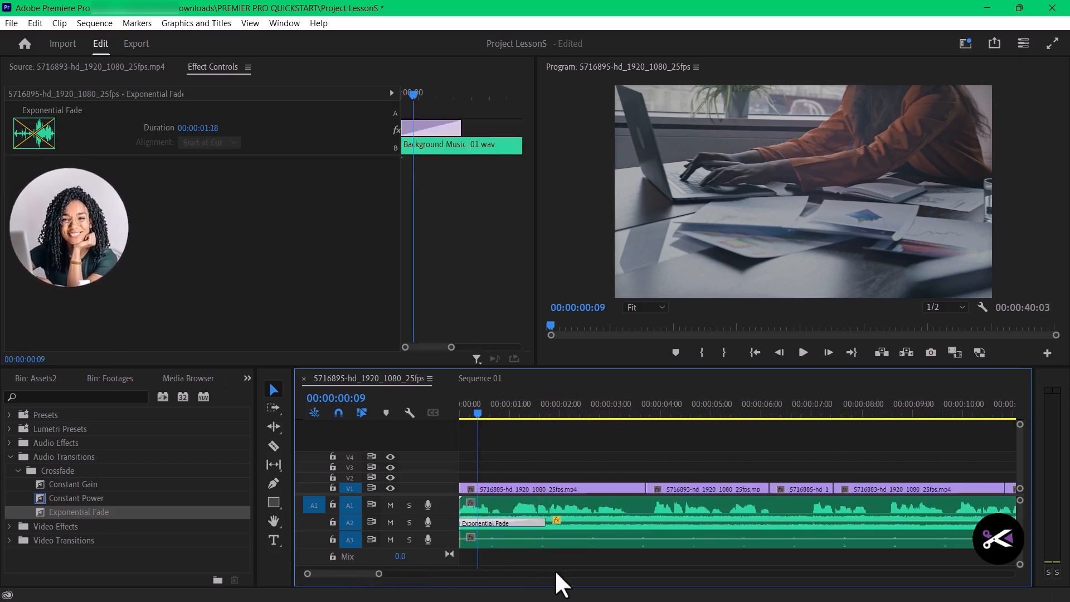
- Apply an Exponential Fade to the start of Echoing Clock Tick.m4a on A3 and lengthen it to about 1.5 seconds
click(555, 573)
scroll(446, 576, up, 4)
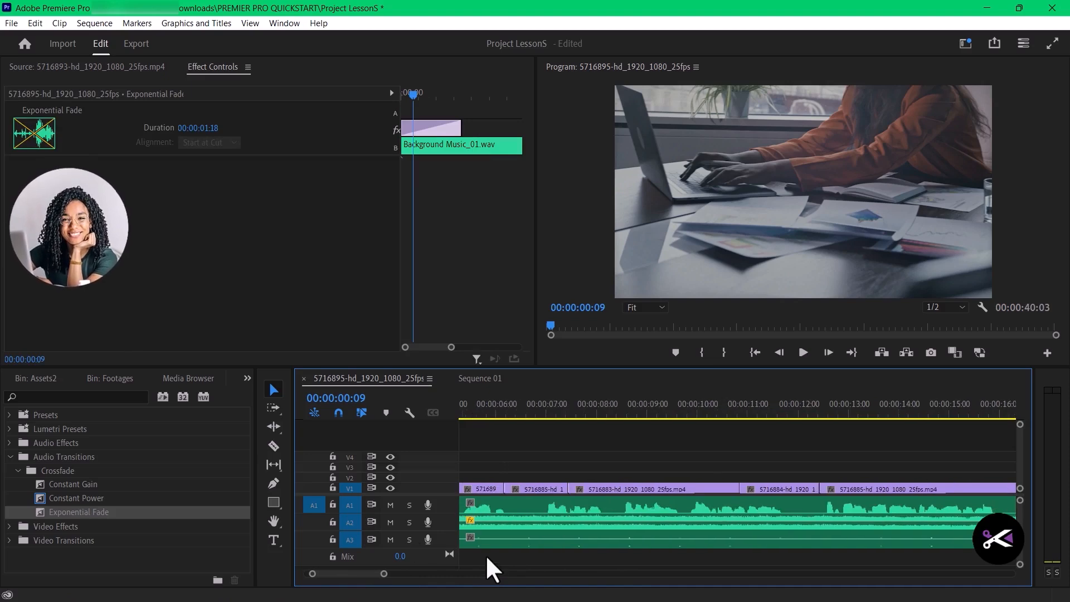
scroll(488, 569, up, 2)
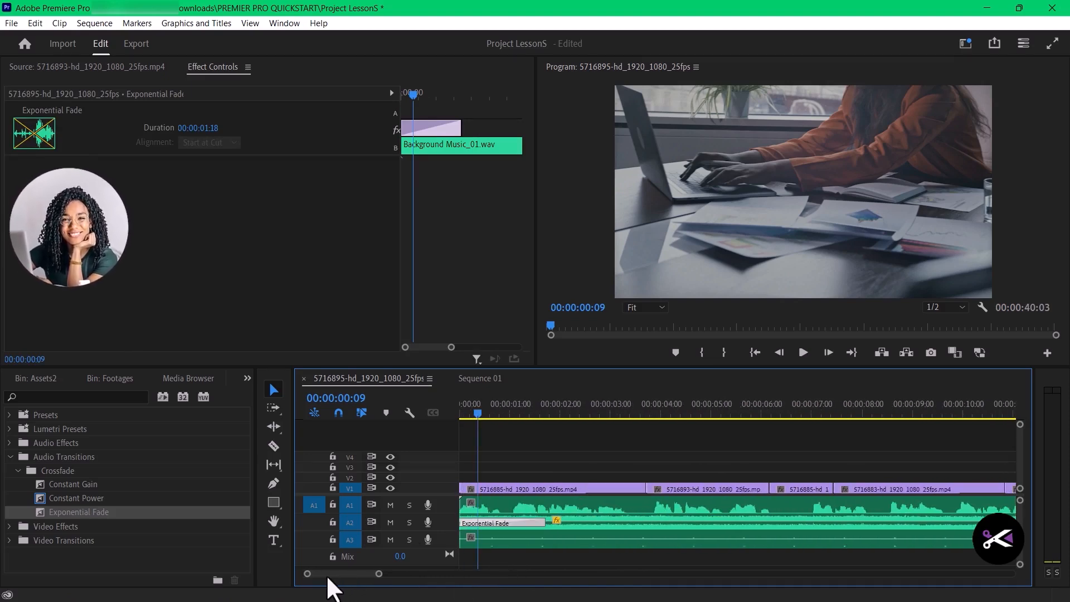
drag(51, 516, 332, 557)
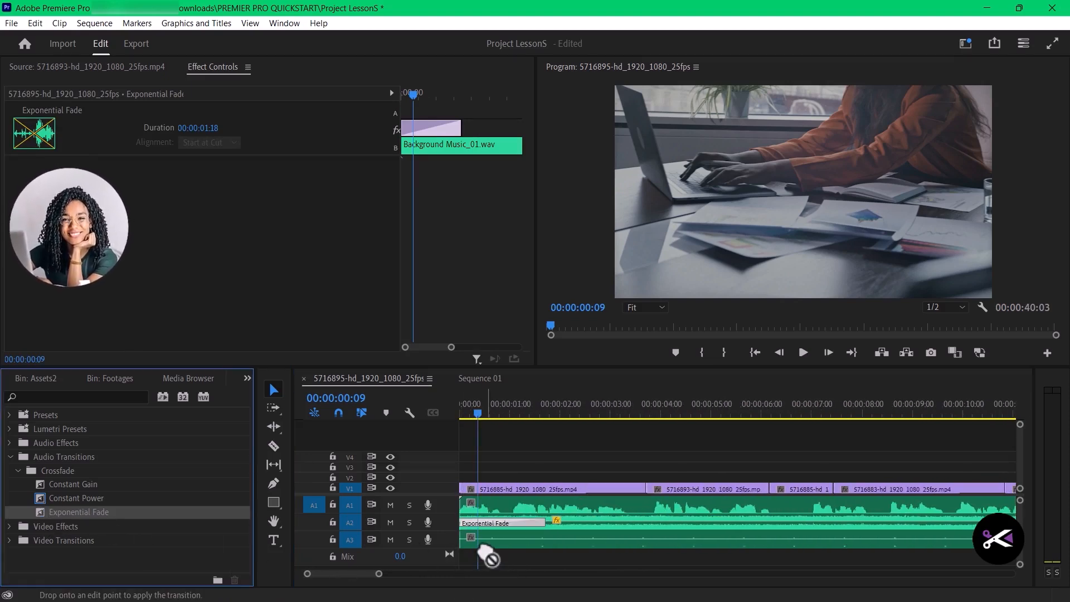
drag(457, 538, 557, 545)
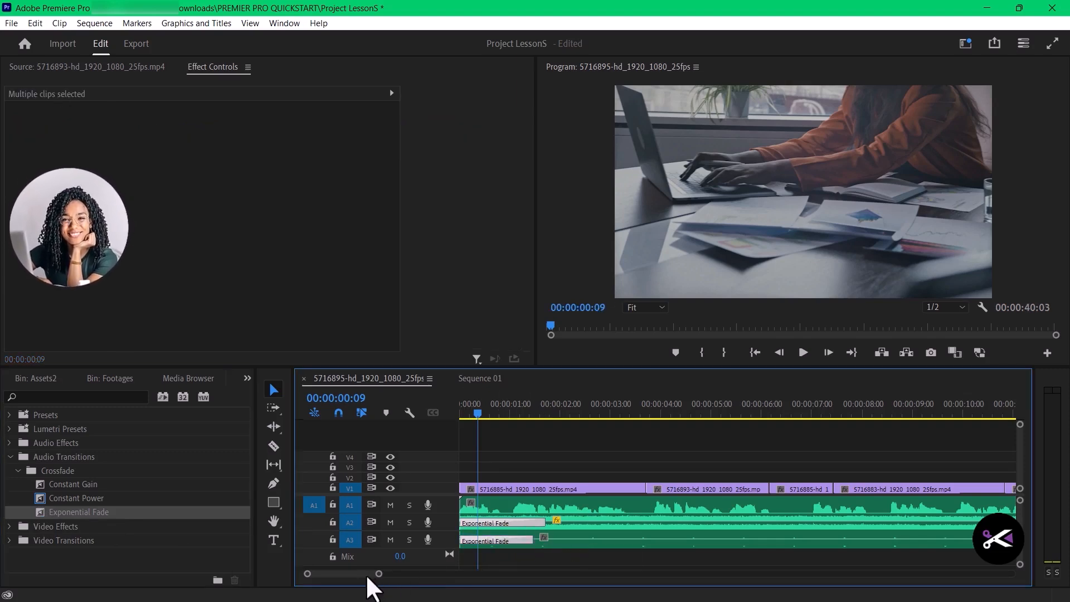
- Check the Exponential Fade at the end of the background music clip on A2
scroll(668, 535, down, 5)
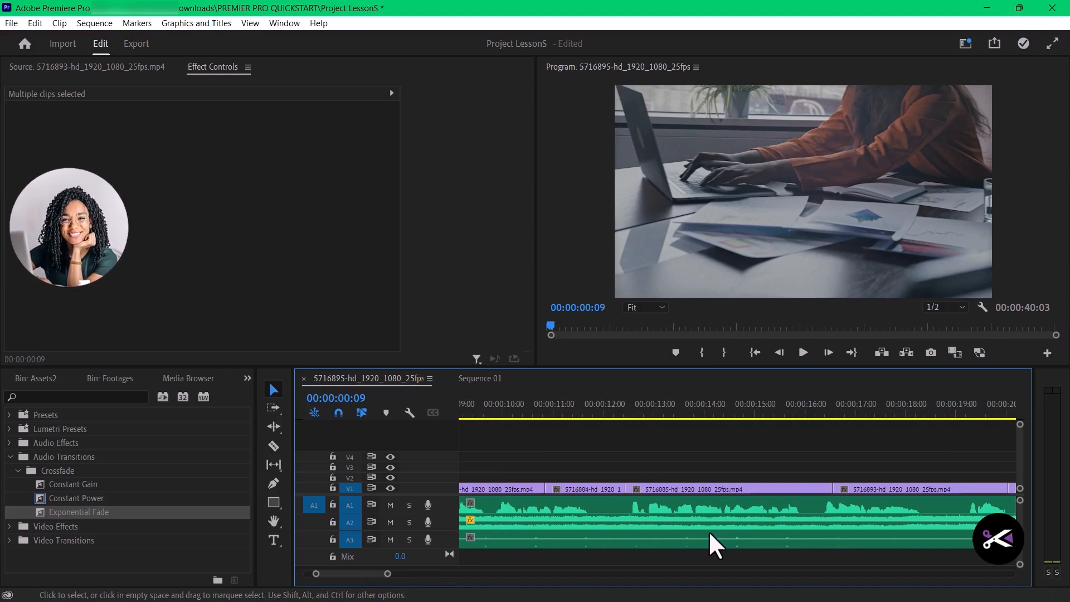
key(equal)
key(minus)
key(minus)
key(minus)
key(minus)
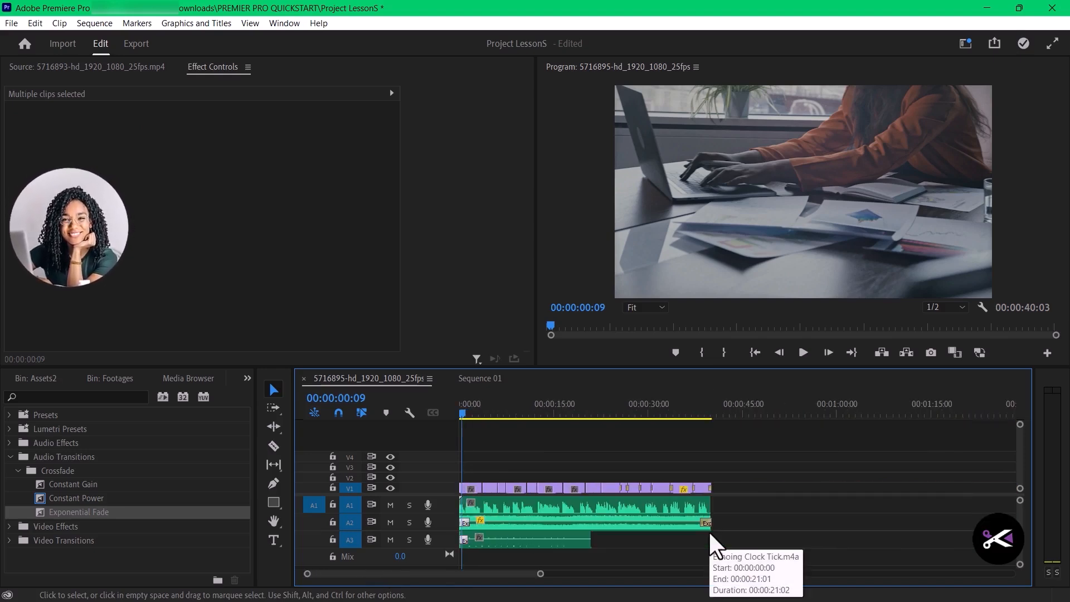
scroll(737, 526, up, 4)
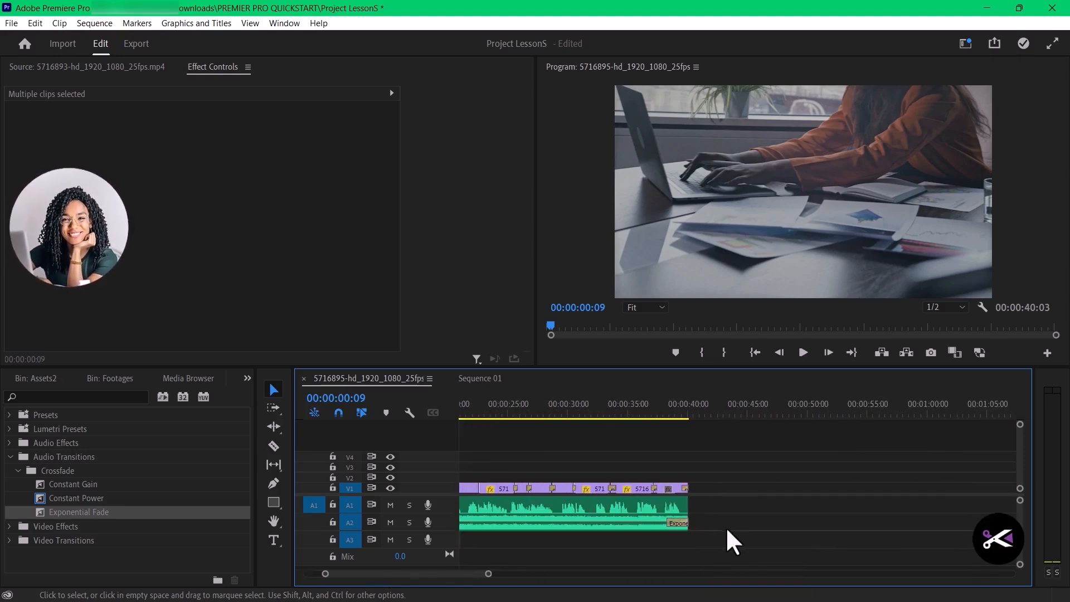
scroll(668, 530, up, 2)
click(663, 523)
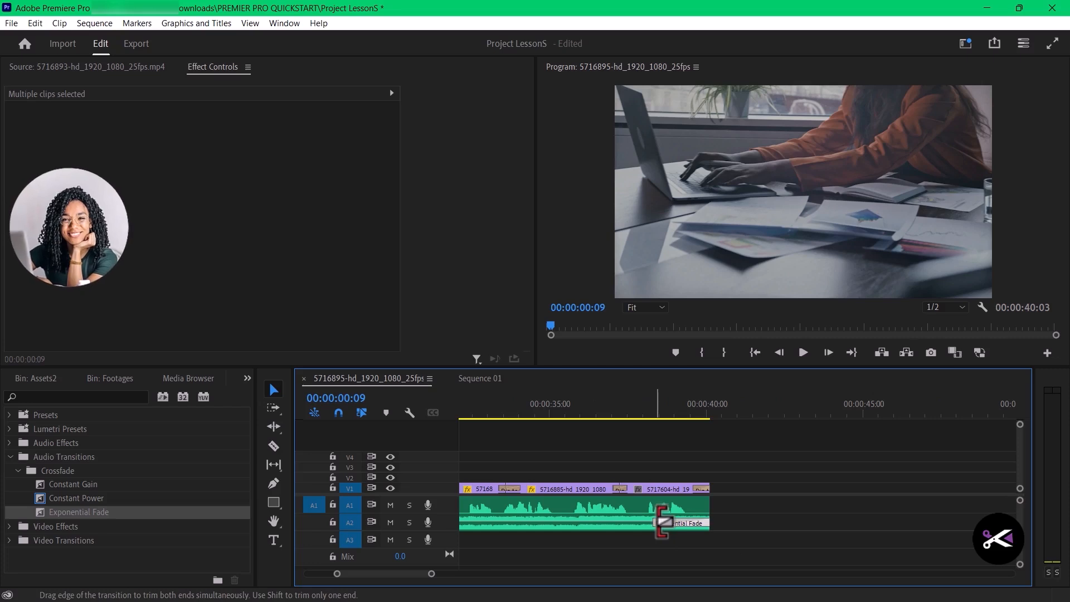
- Apply the Exponential Fade audio crossfade to the end of Echoing Clock Tick.m4a on A3
drag(424, 574, 406, 584)
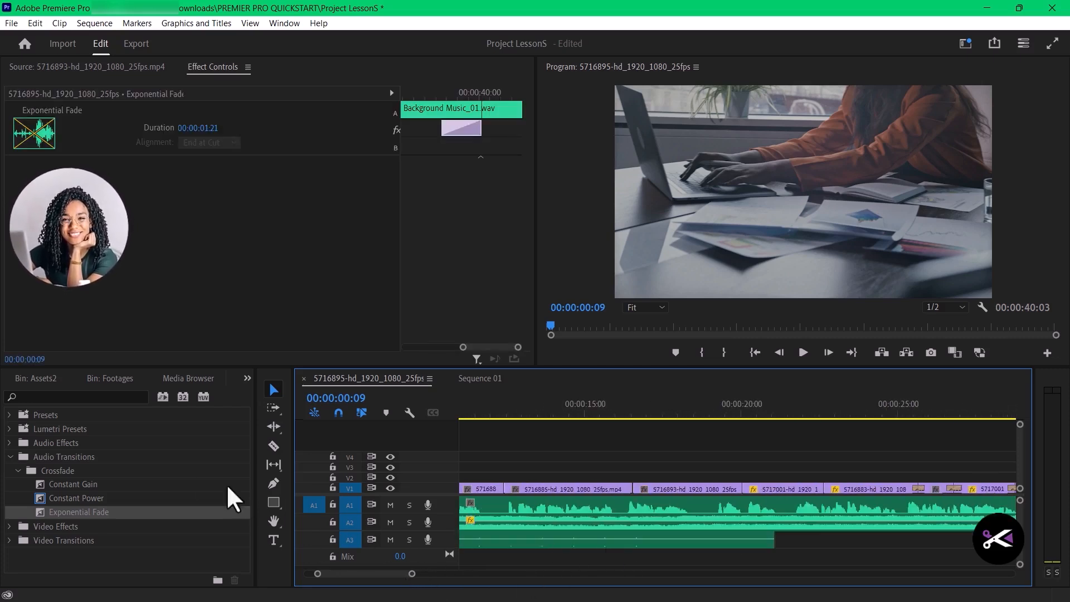
drag(54, 513, 759, 543)
click(739, 544)
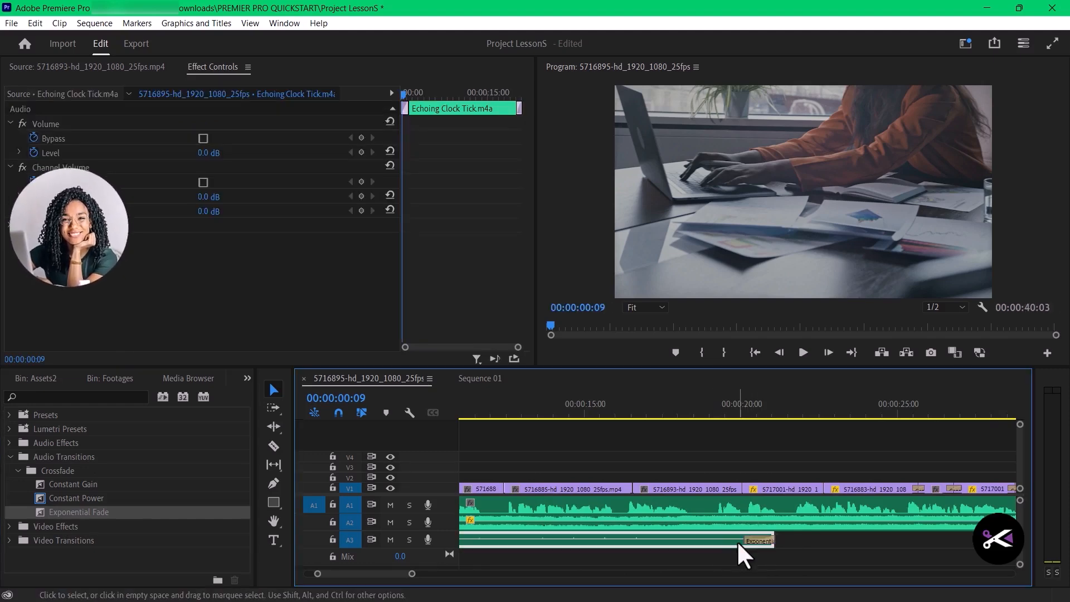
click(751, 542)
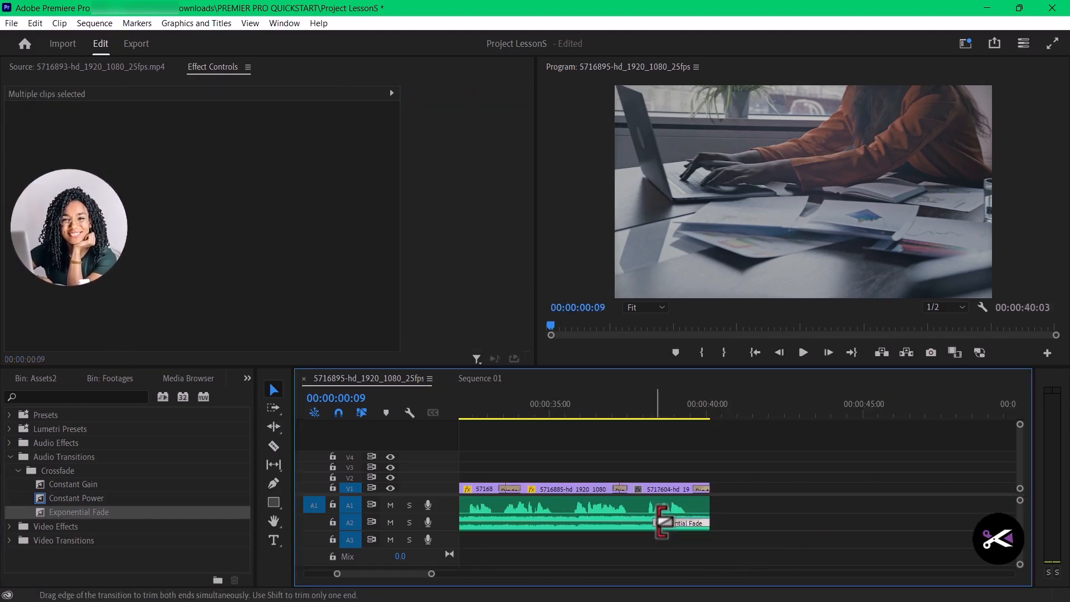
click(658, 522)
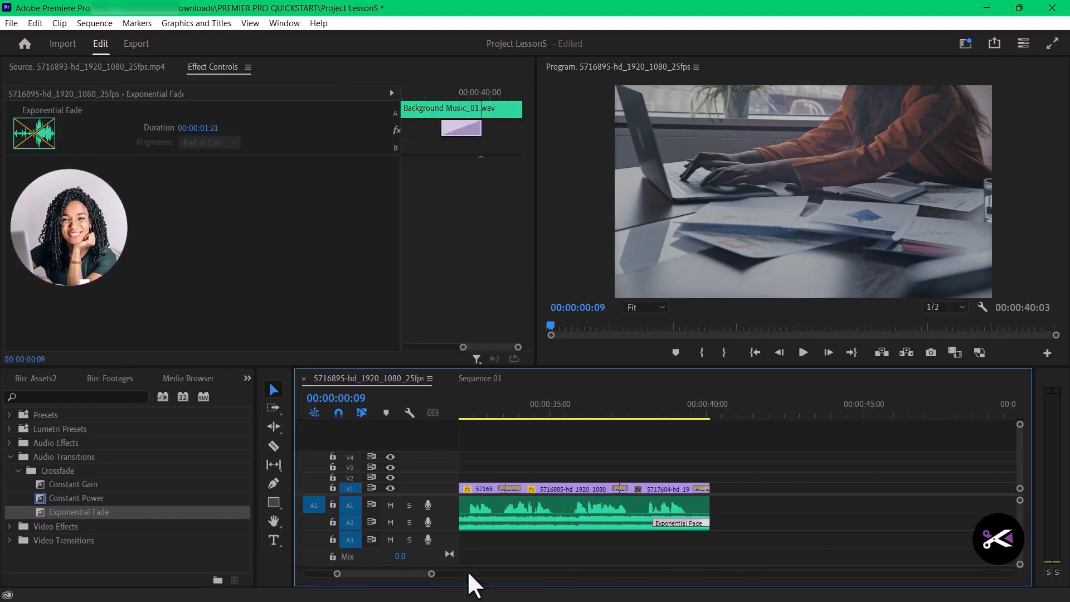
drag(424, 577, 407, 577)
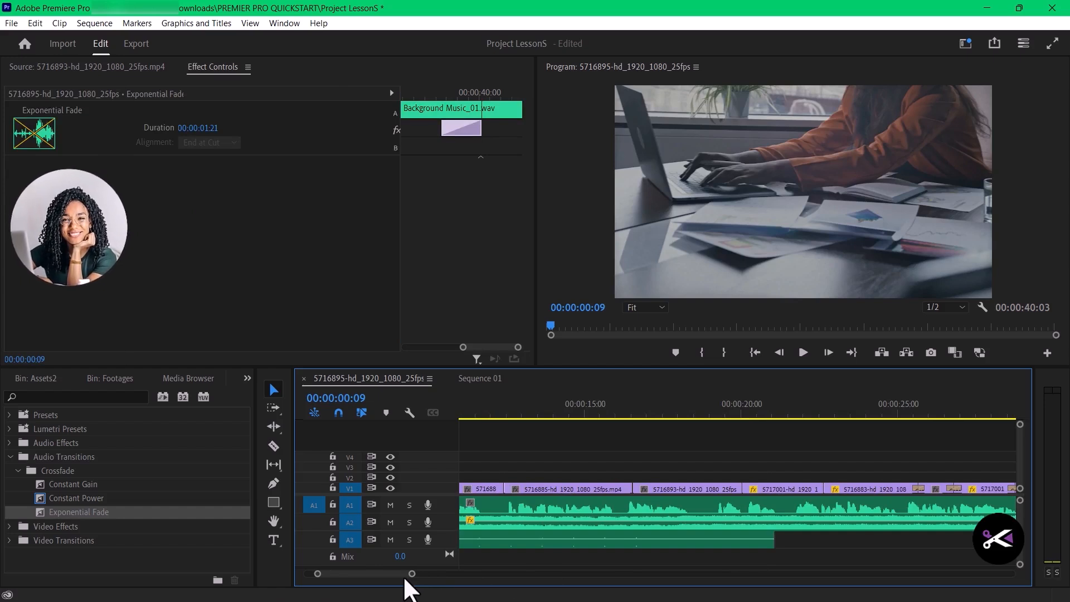
drag(53, 513, 719, 538)
click(755, 543)
click(825, 535)
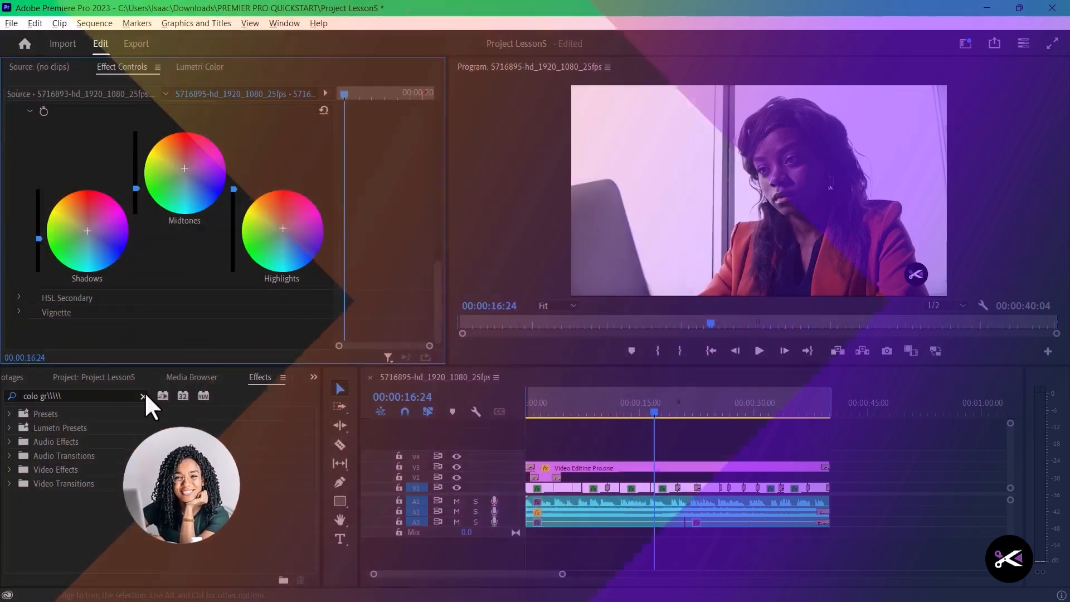
- Clear the effects search and examine the Color Wheels & Match controls in Lumetri Color for the selected clip
click(144, 396)
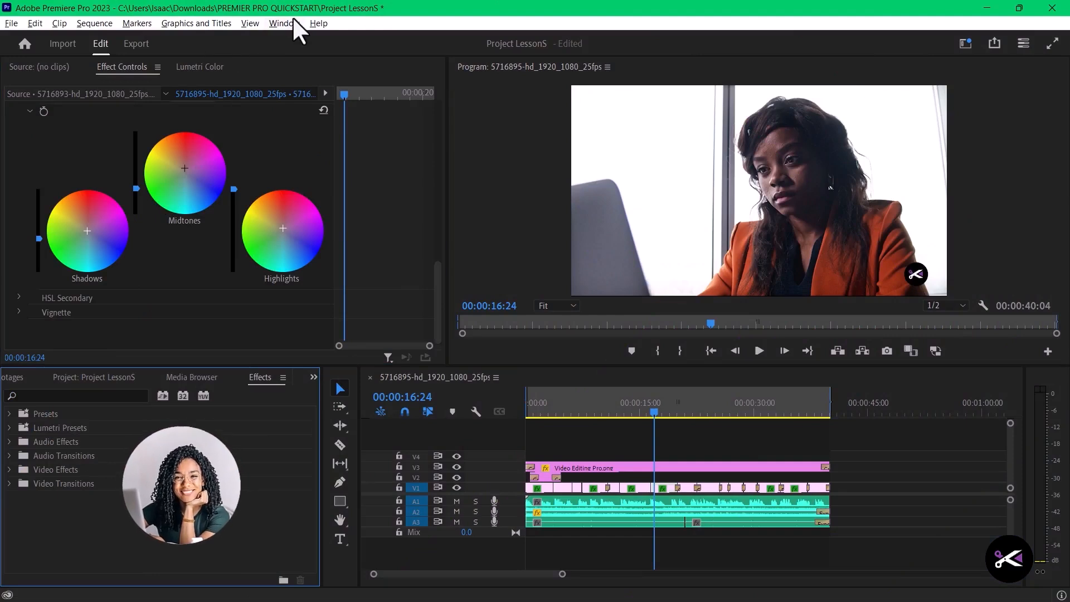
click(187, 68)
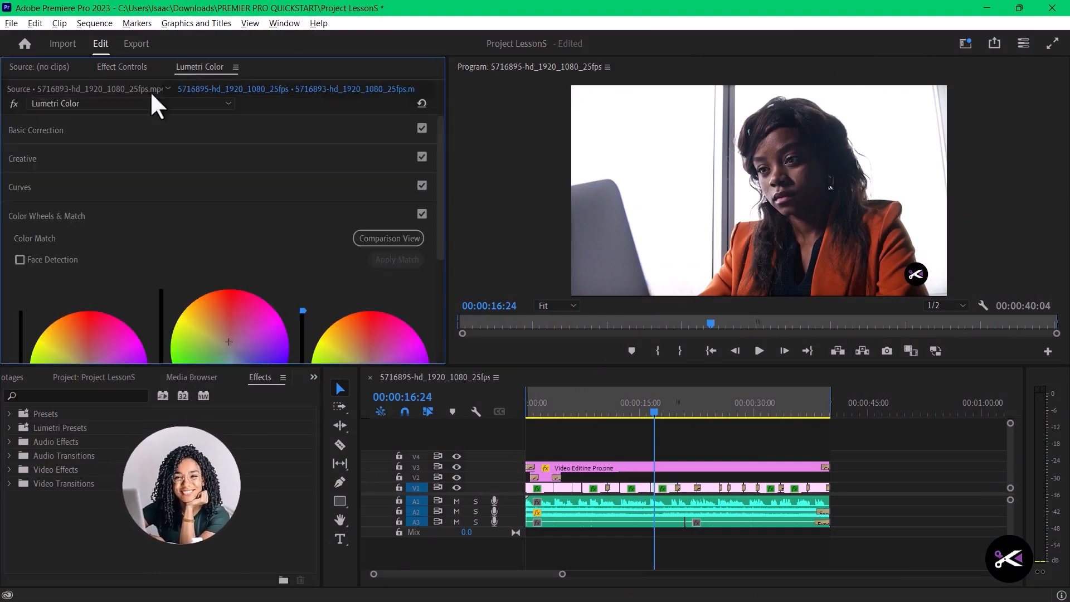
scroll(177, 274, down, 5)
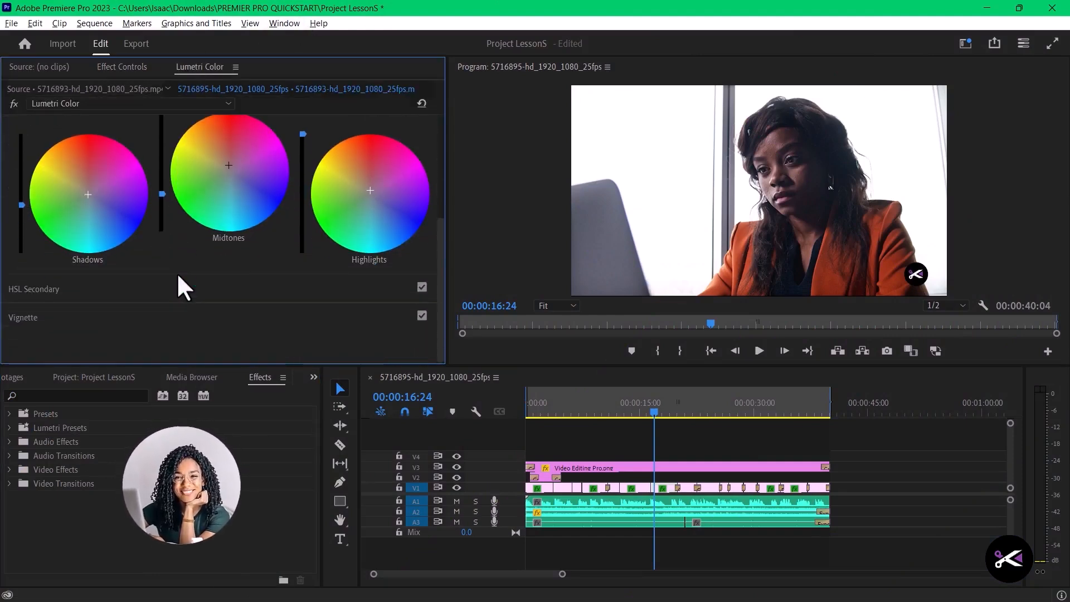
scroll(177, 276, up, 3)
scroll(178, 275, down, 2)
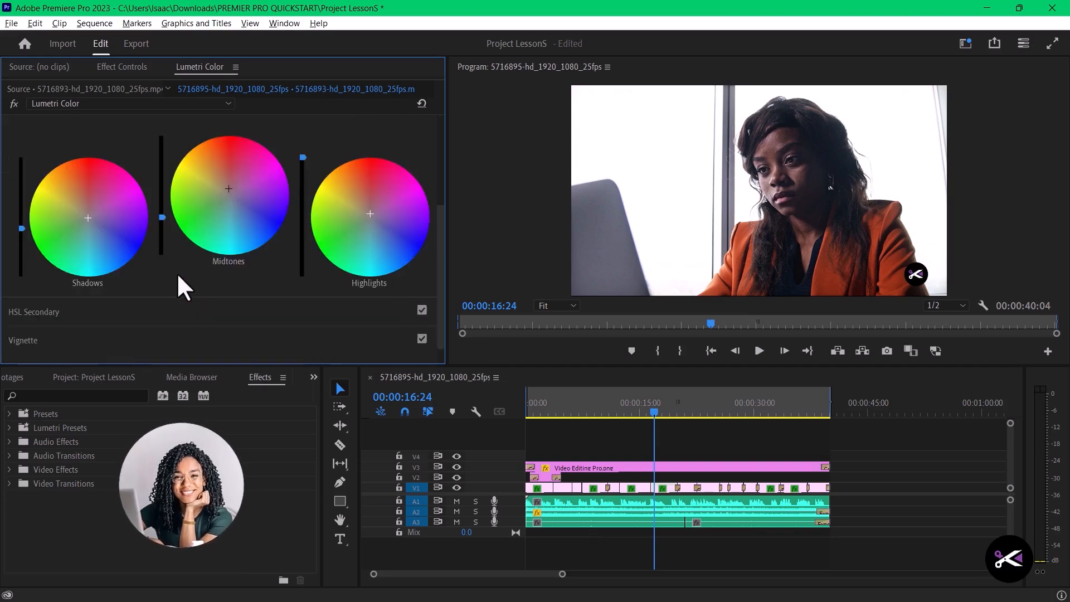
scroll(176, 272, up, 5)
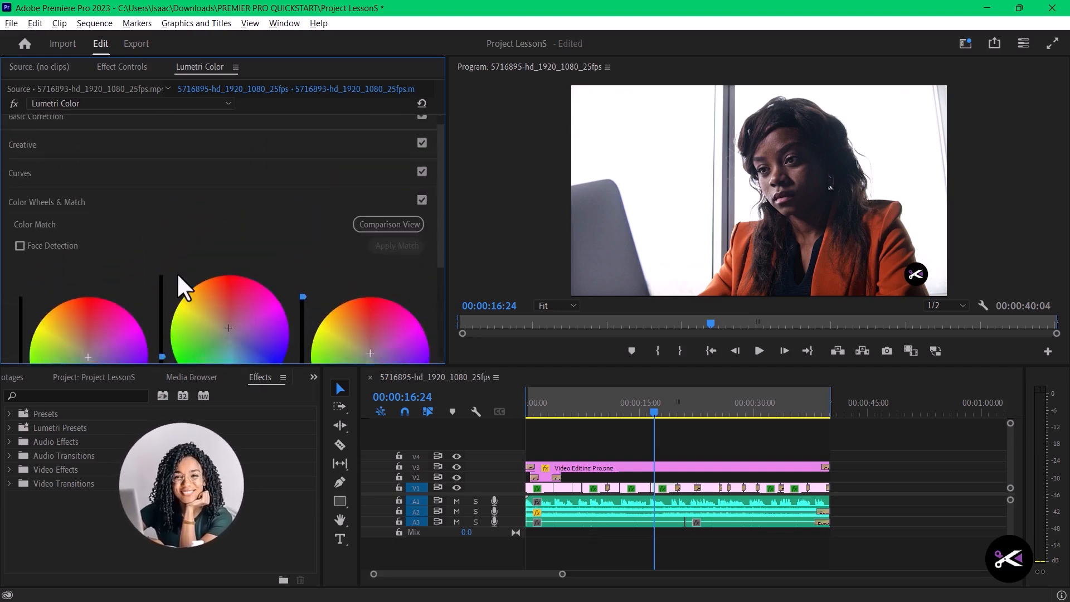
scroll(176, 273, up, 1)
- Expand Lumetri Color's Creative section and examine its Look, Intensity, Adjustments and tint controls
click(15, 160)
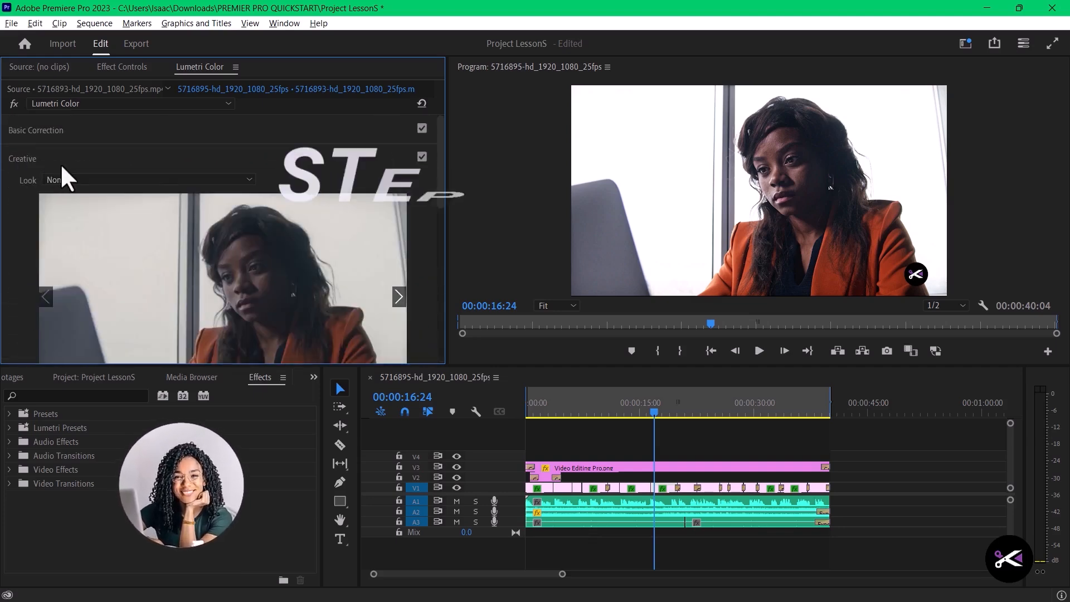
scroll(118, 232, down, 5)
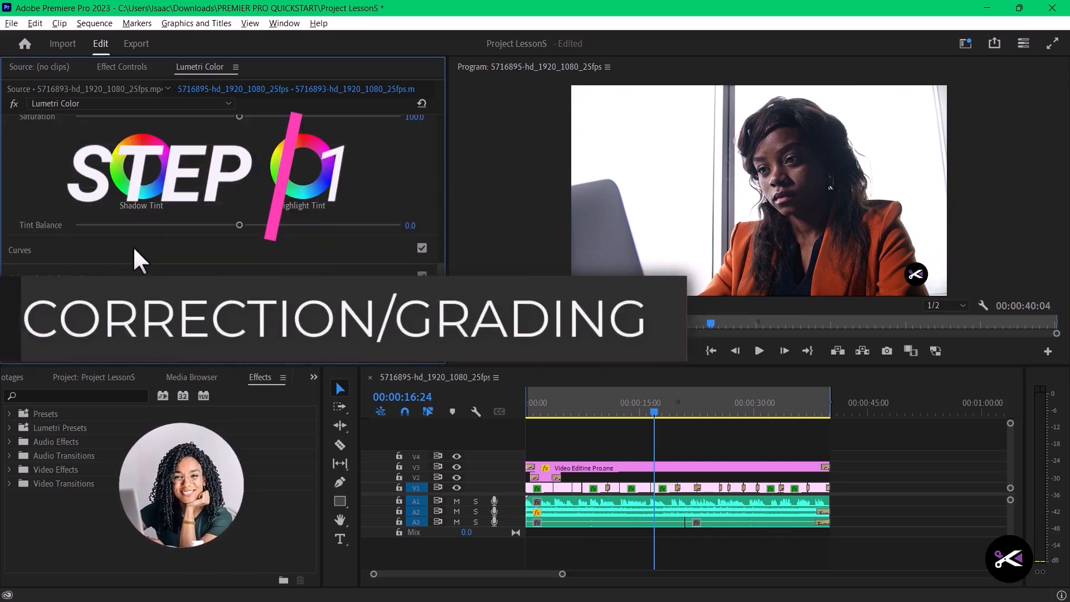
scroll(135, 247, up, 4)
scroll(240, 252, down, 2)
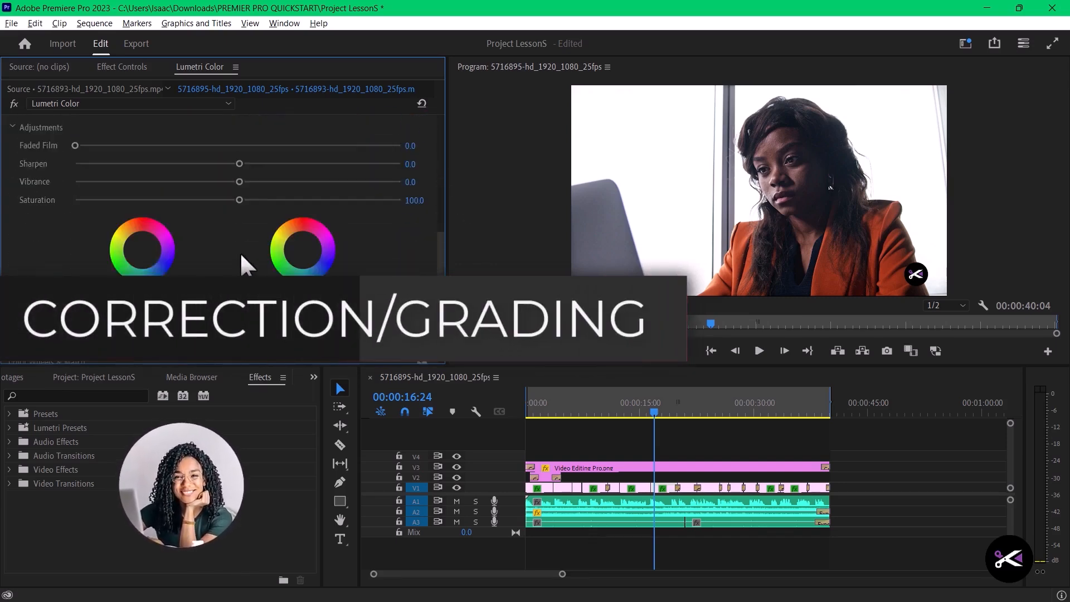
scroll(241, 255, down, 2)
scroll(92, 261, up, 2)
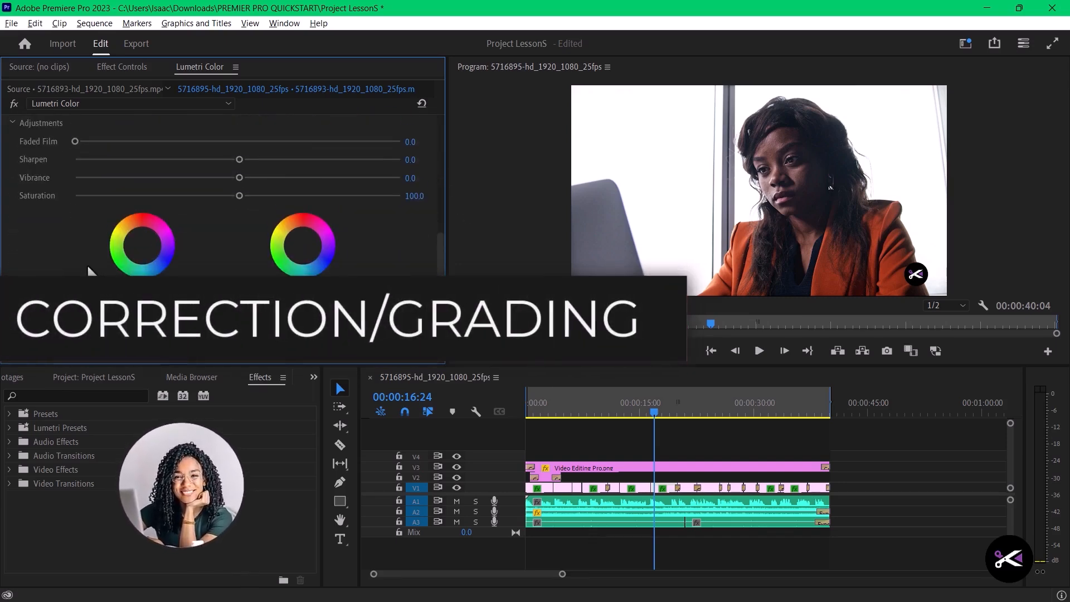
scroll(89, 263, up, 3)
scroll(90, 264, down, 2)
scroll(90, 263, up, 3)
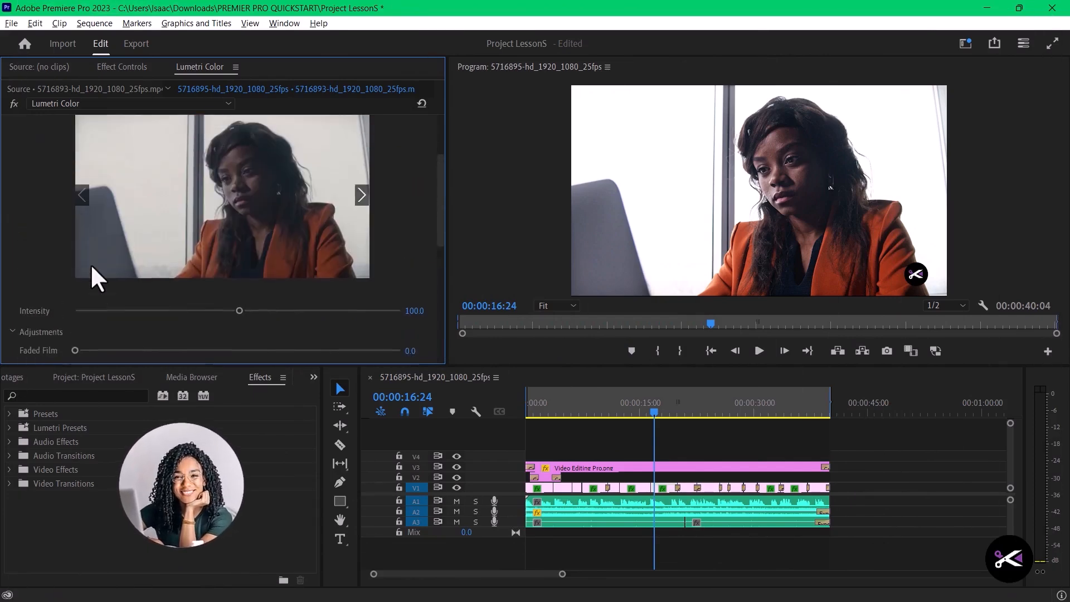
scroll(90, 263, up, 2)
scroll(50, 181, down, 1)
scroll(54, 190, up, 1)
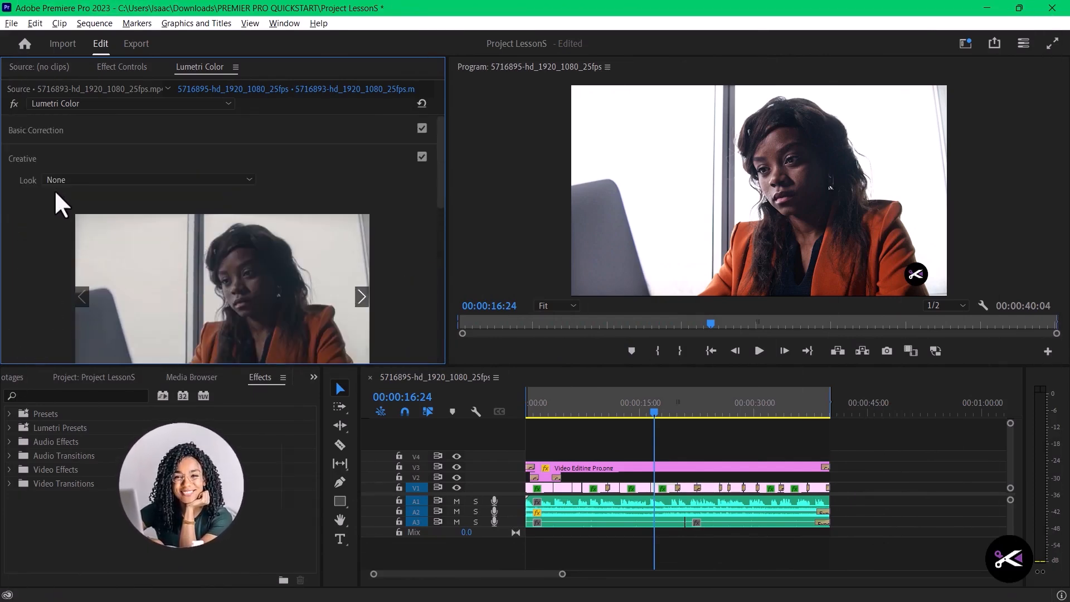
- Collapse the Creative section and examine the Light controls under Basic Correction
click(20, 137)
click(20, 138)
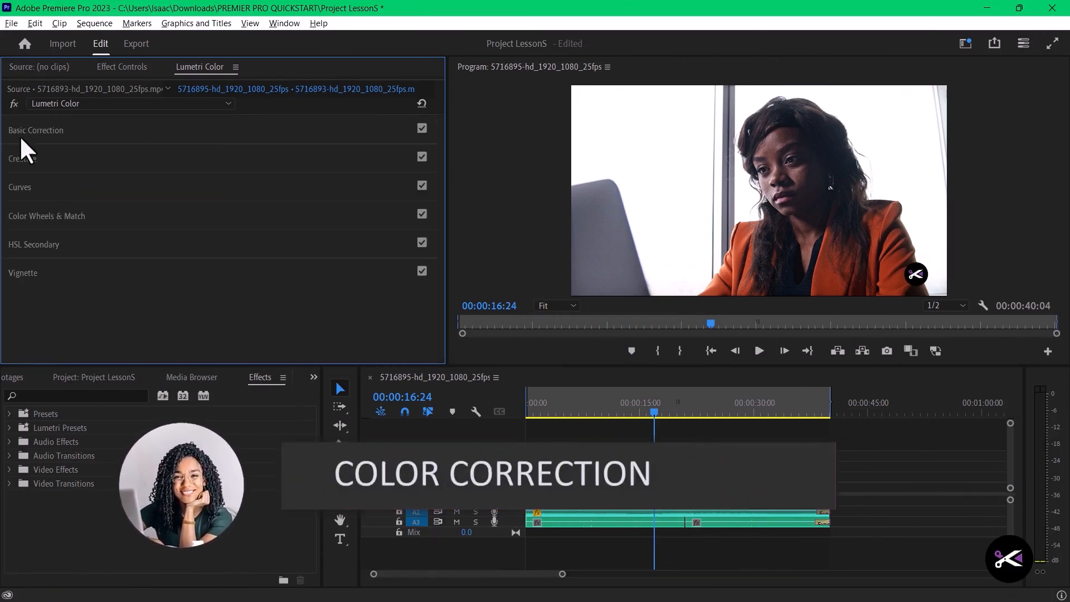
click(19, 135)
scroll(62, 236, down, 5)
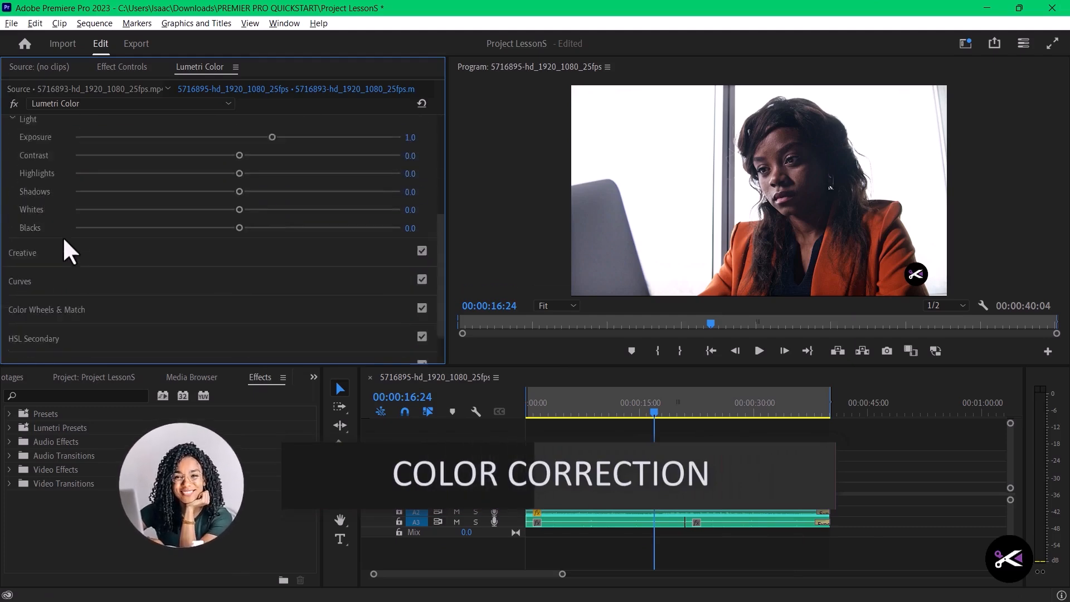
- Look through the Creative adjustments and the hue and saturation graphs under Curves in Lumetri Color
click(10, 207)
scroll(45, 229, down, 5)
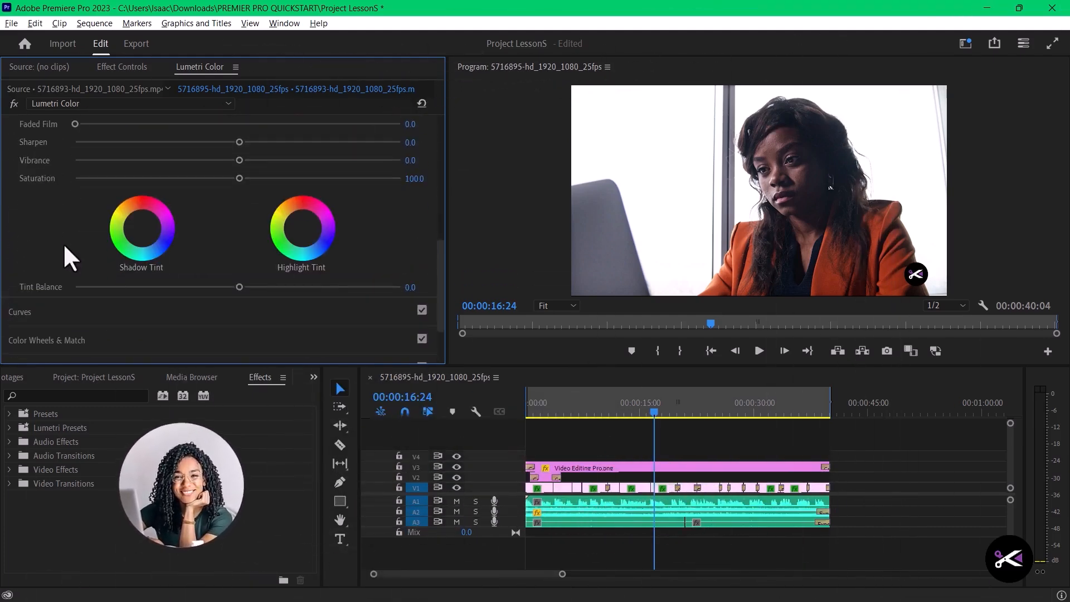
scroll(43, 251, down, 10)
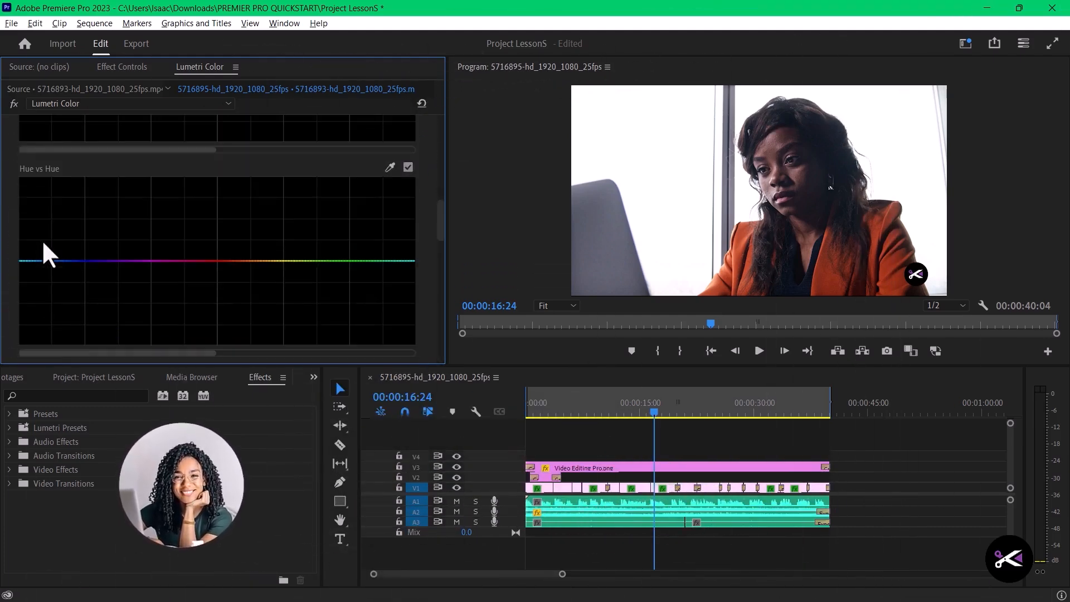
scroll(337, 290, down, 5)
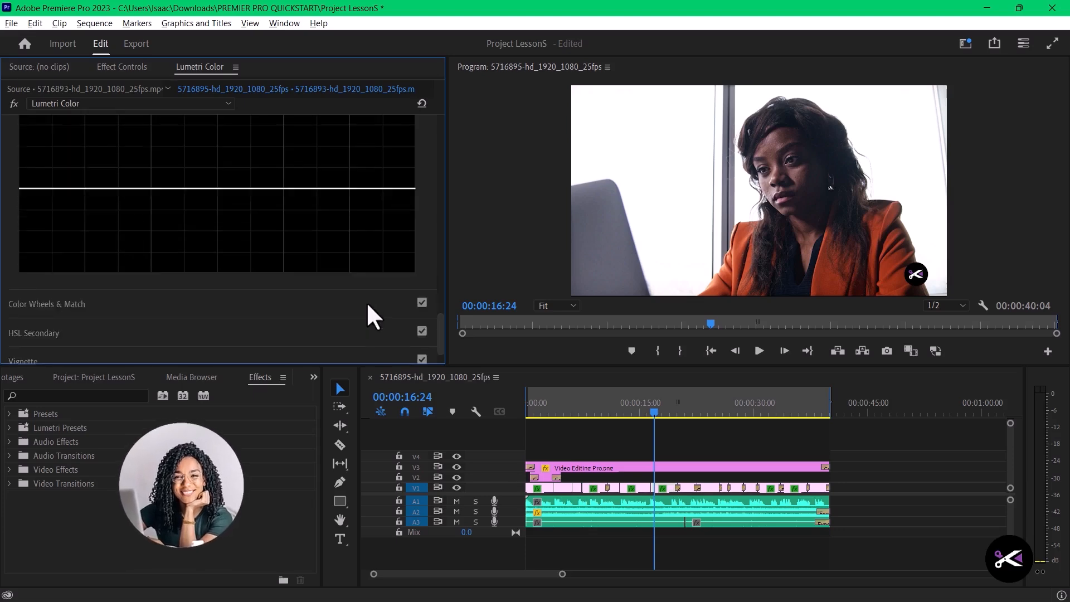
scroll(33, 240, up, 5)
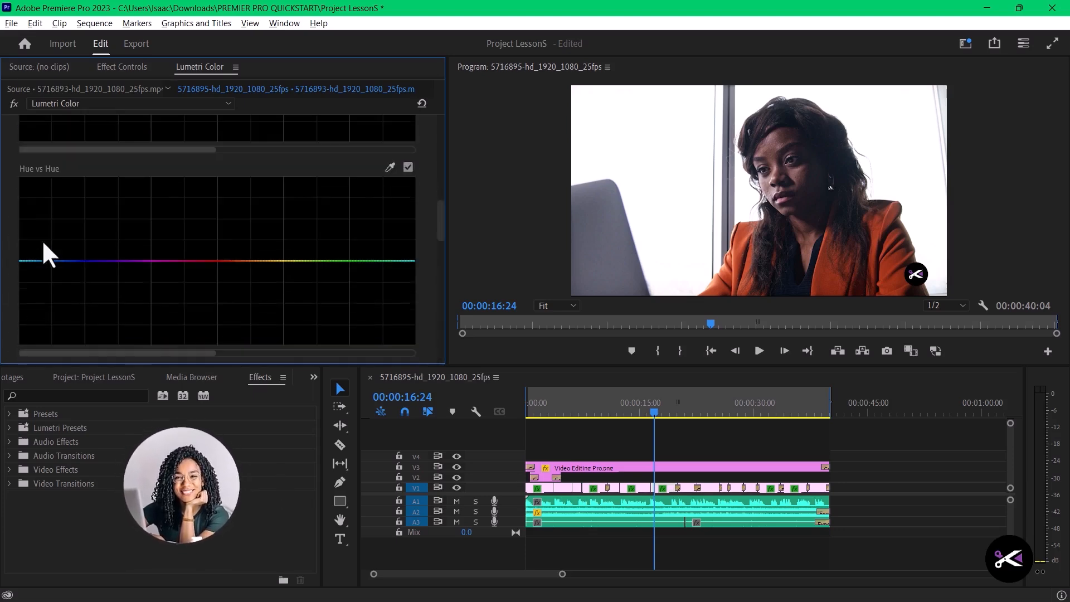
scroll(206, 279, down, 6)
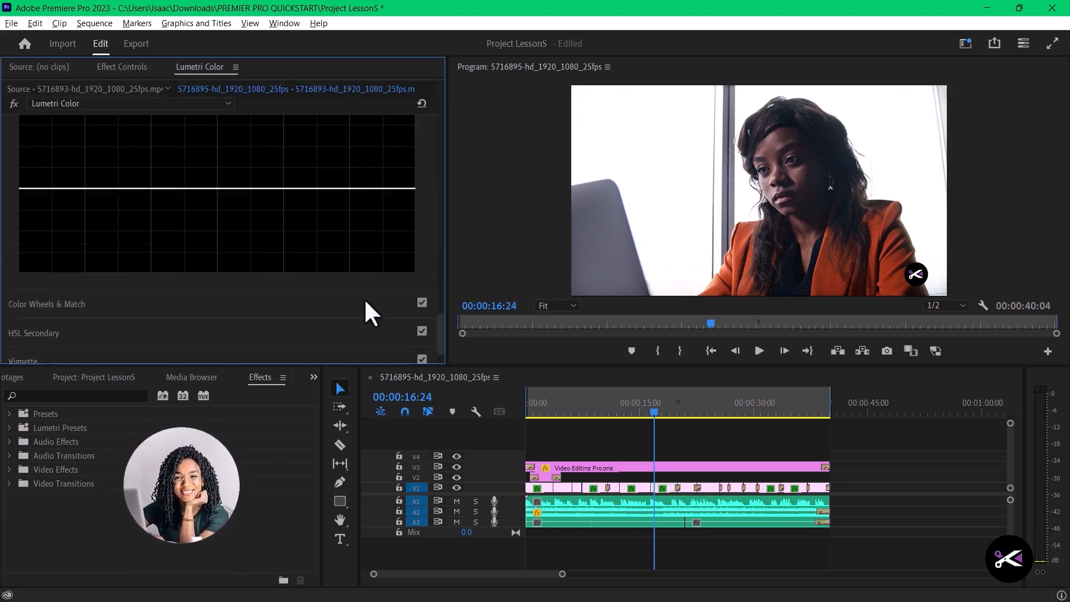
- Examine the Color Wheels & Match controls and the Key, Refine and Correction settings of HSL Secondary
click(77, 267)
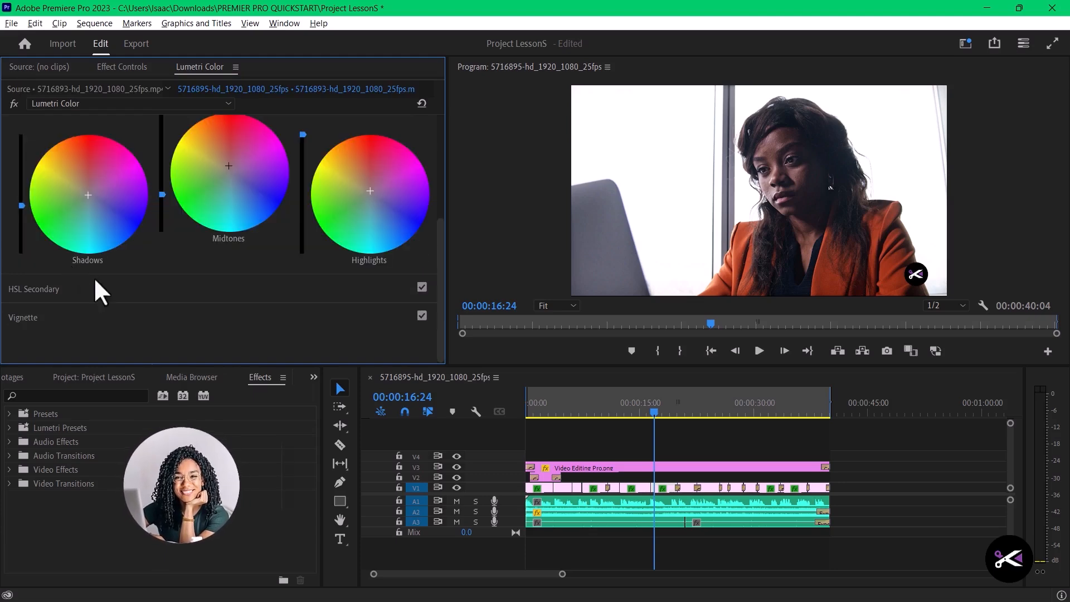
click(35, 290)
scroll(151, 298, down, 5)
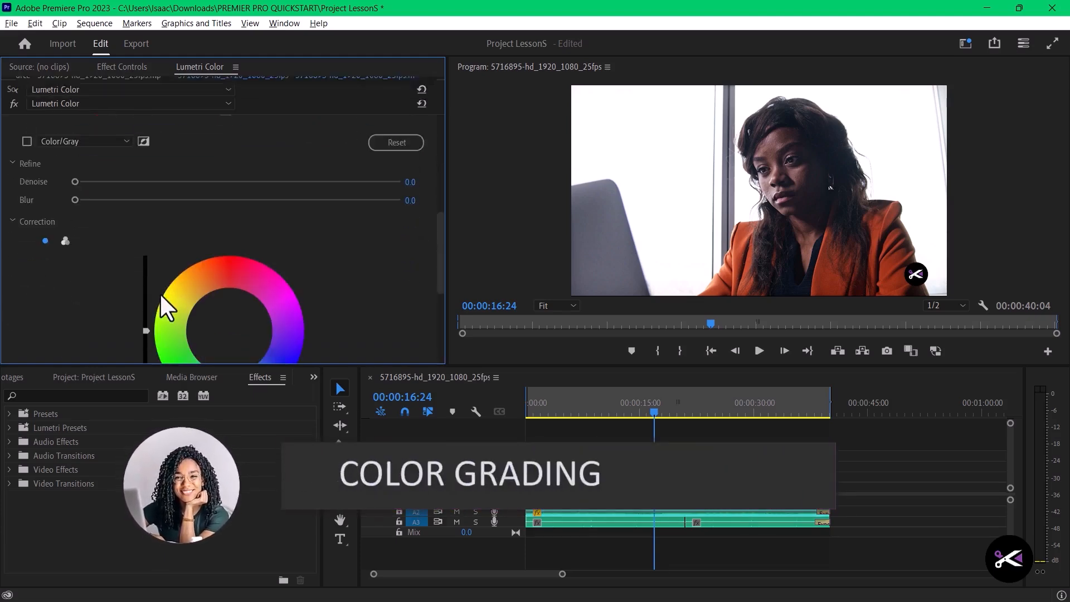
scroll(236, 277, up, 8)
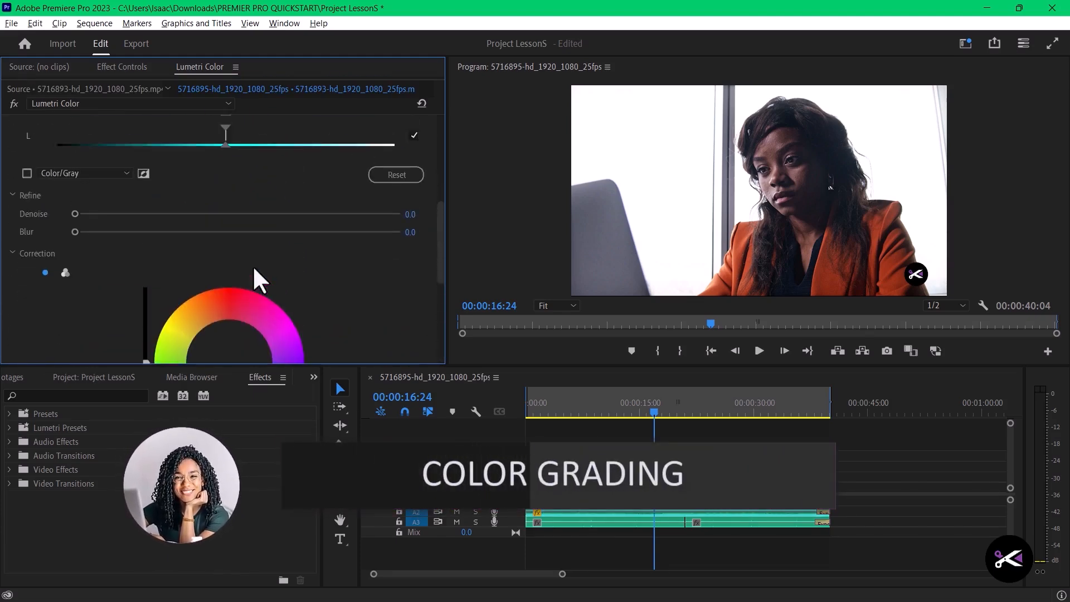
scroll(252, 265, down, 3)
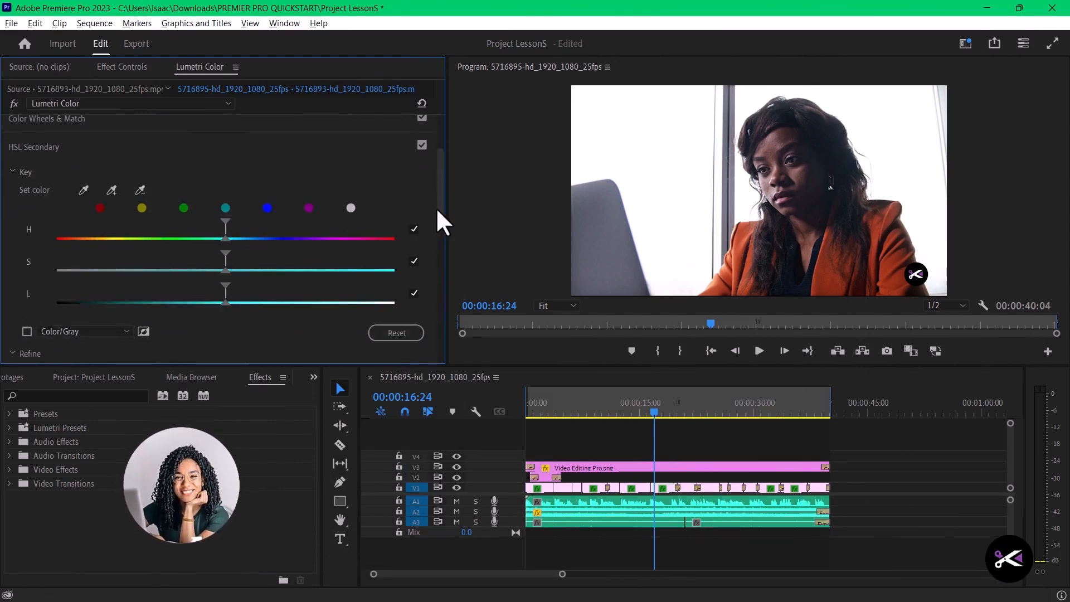
scroll(436, 223, down, 10)
scroll(416, 263, up, 10)
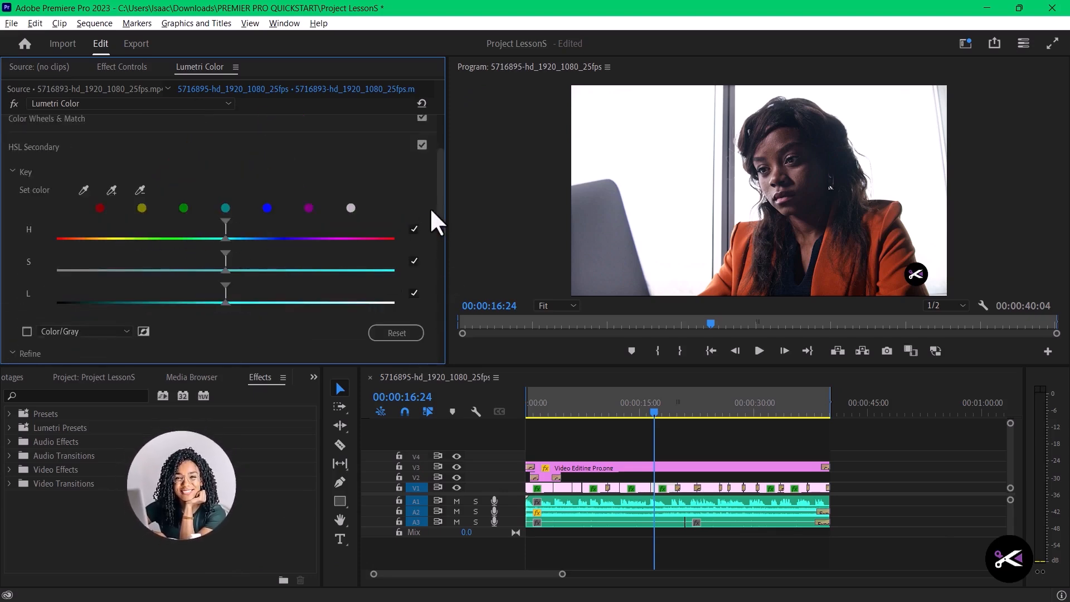
scroll(435, 223, down, 5)
scroll(443, 273, down, 5)
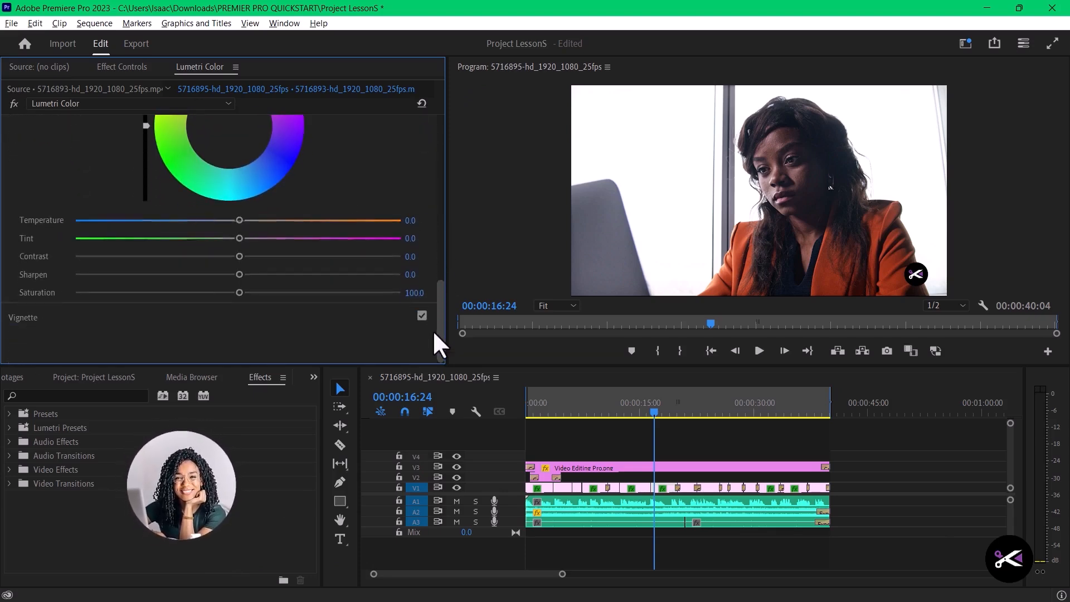
drag(434, 331, 400, 272)
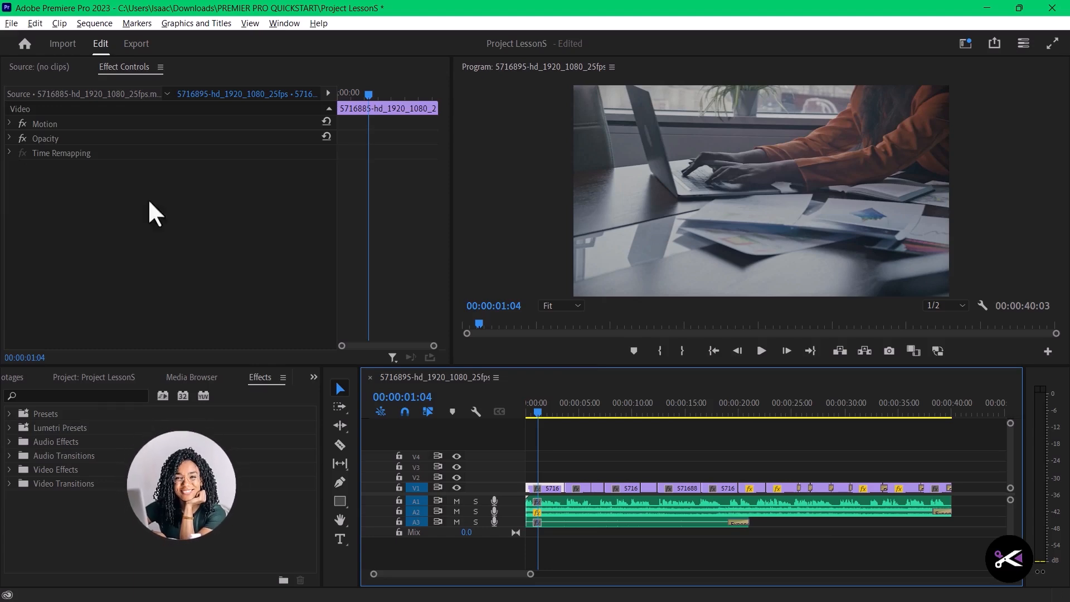
- Open the Lumetri Color panel for the first laptop clip in the sequence
click(276, 25)
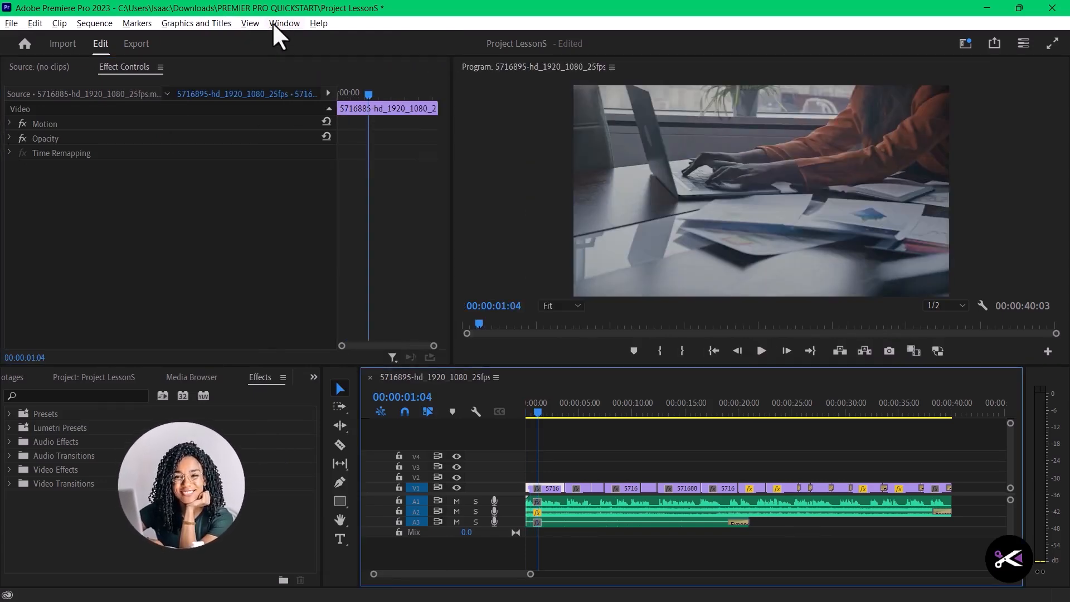
click(273, 23)
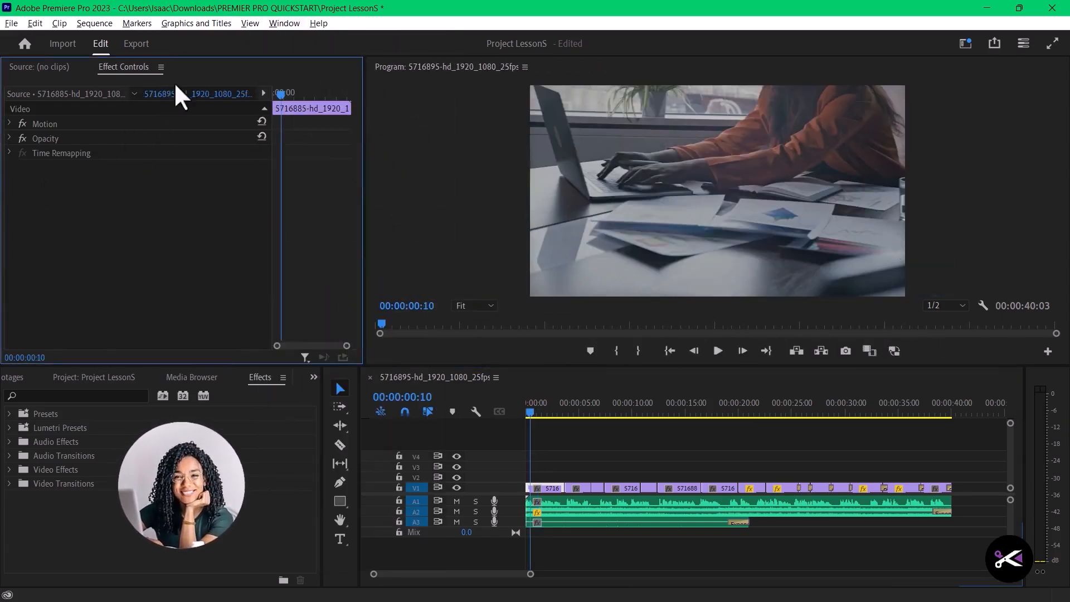
click(279, 25)
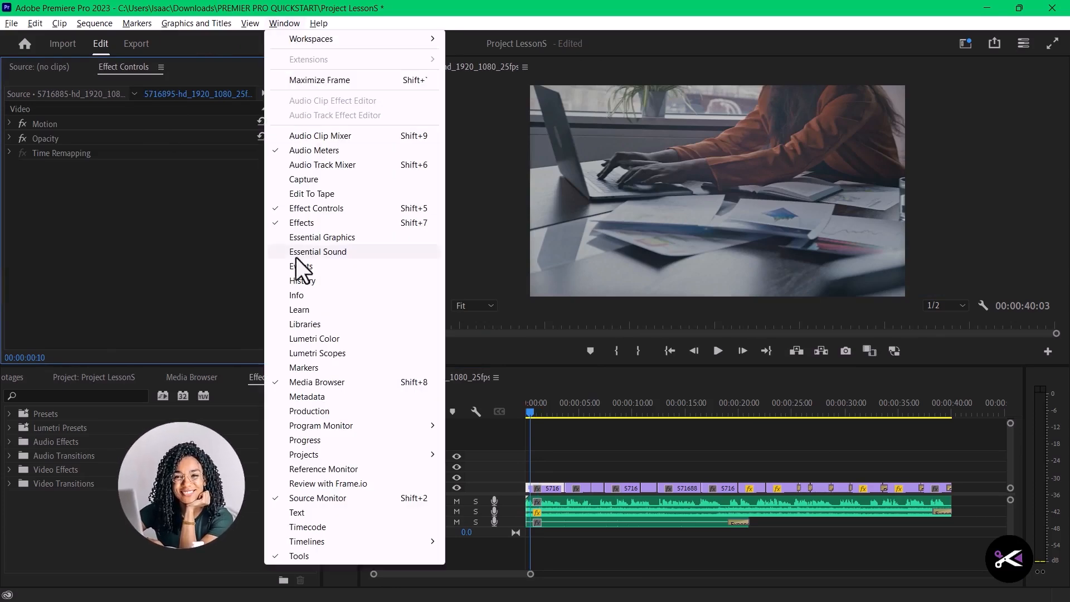
click(316, 339)
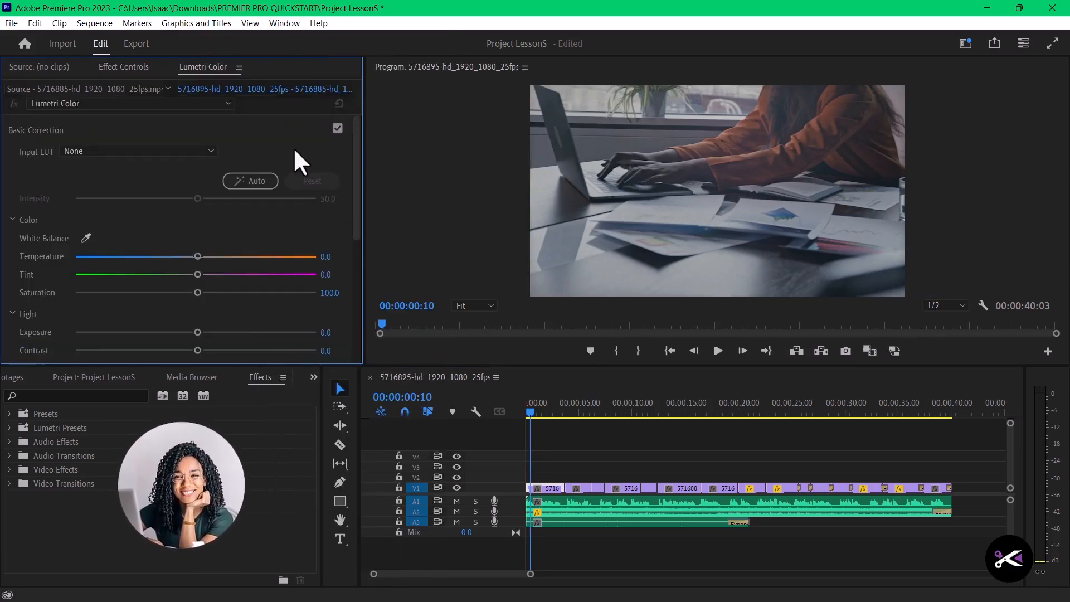
- Look through the Basic Correction controls in Lumetri Color, collapsing the Color group and leaving the Light group expanded
scroll(105, 268, down, 3)
scroll(95, 260, up, 3)
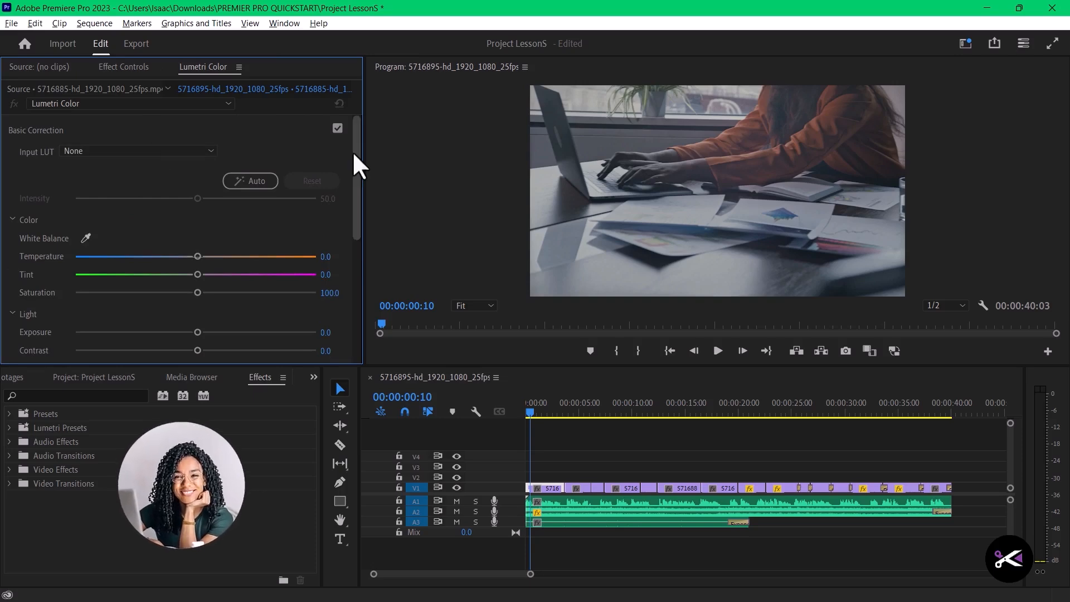
scroll(76, 281, down, 4)
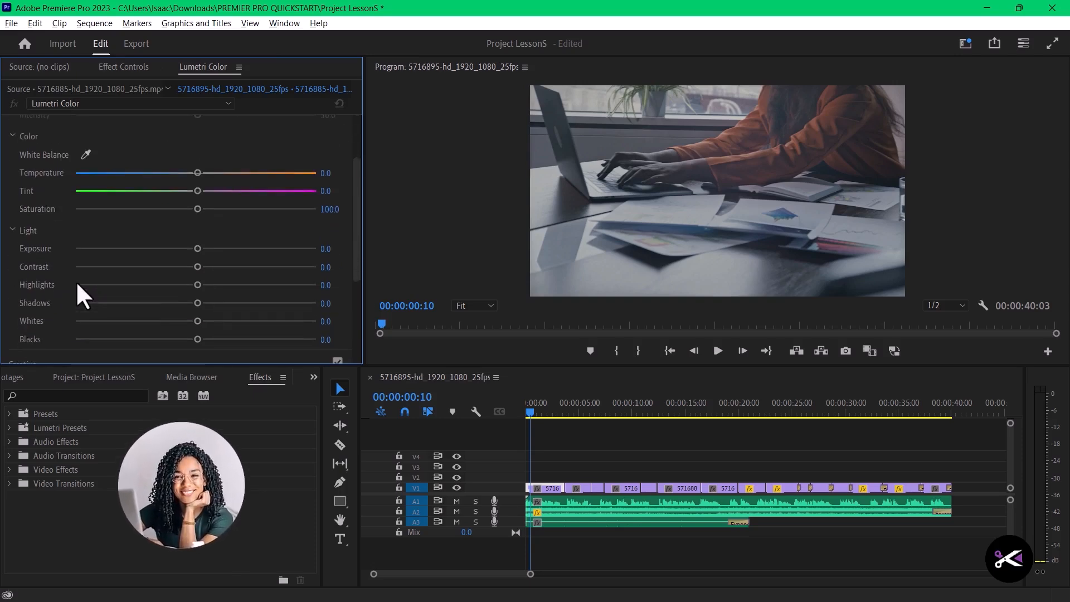
scroll(76, 281, up, 3)
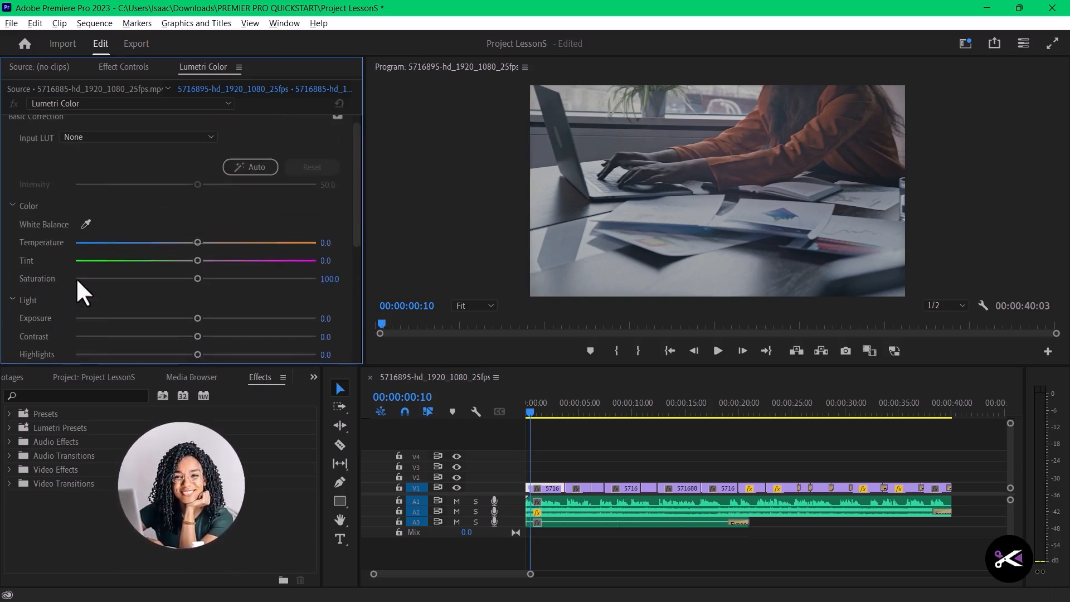
click(12, 205)
click(15, 228)
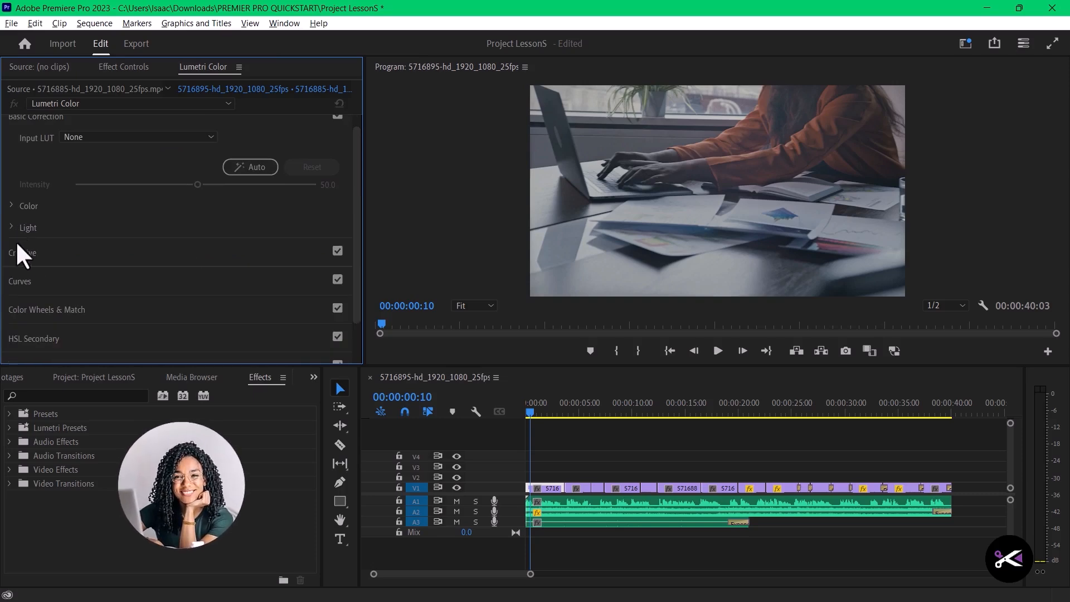
click(13, 227)
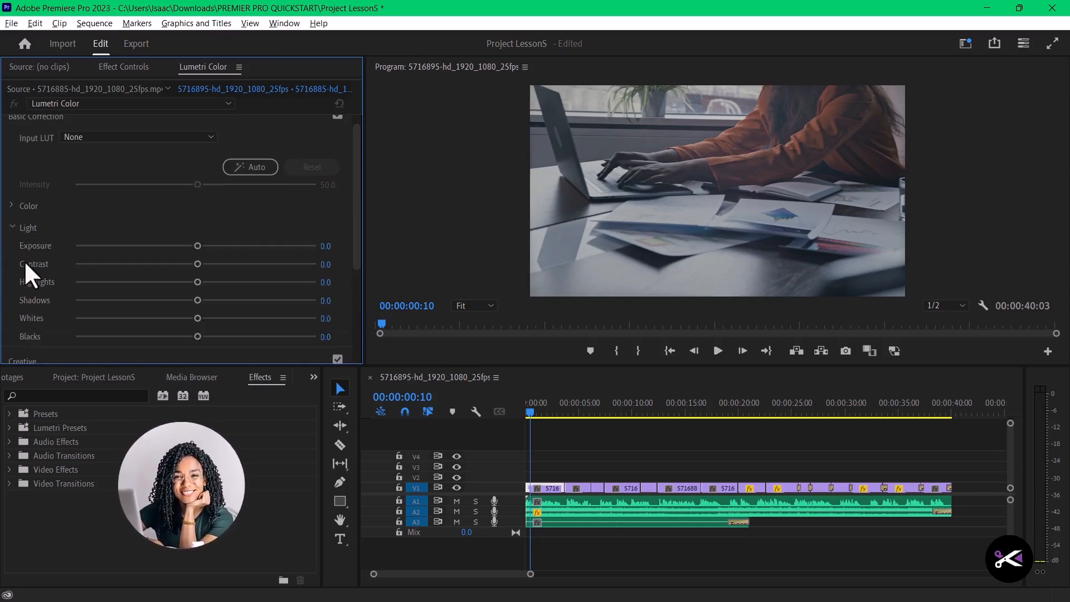
scroll(25, 261, down, 1)
scroll(18, 271, down, 1)
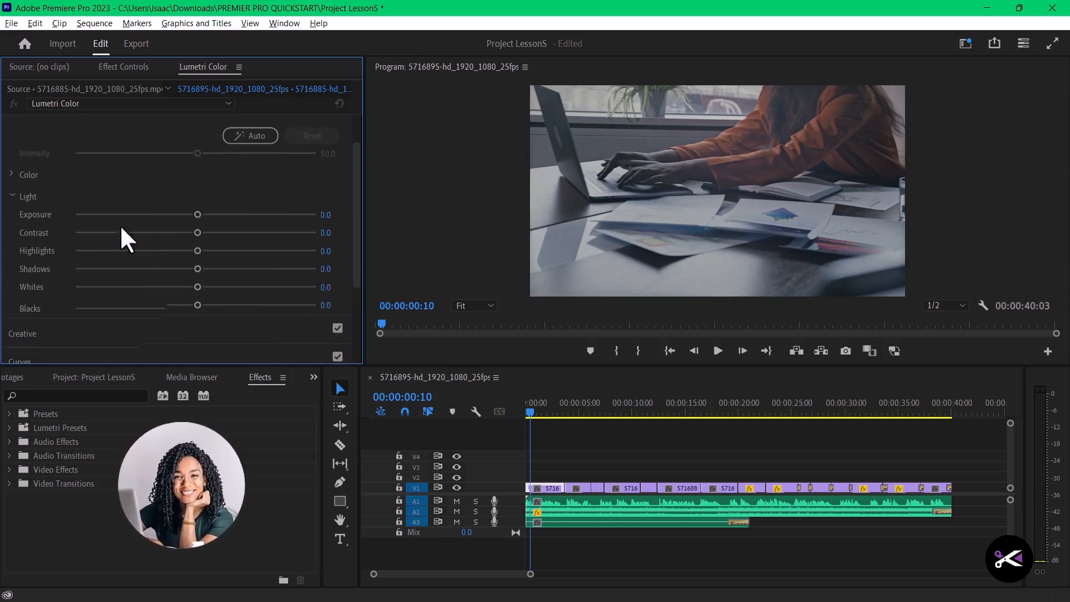
- Try Exposure 1.5, Contrast 63.1, Highlights 49.9, Whites 18.2, Blacks -8.9 and Temperature 15.3 on the first laptop clip
drag(199, 214, 239, 239)
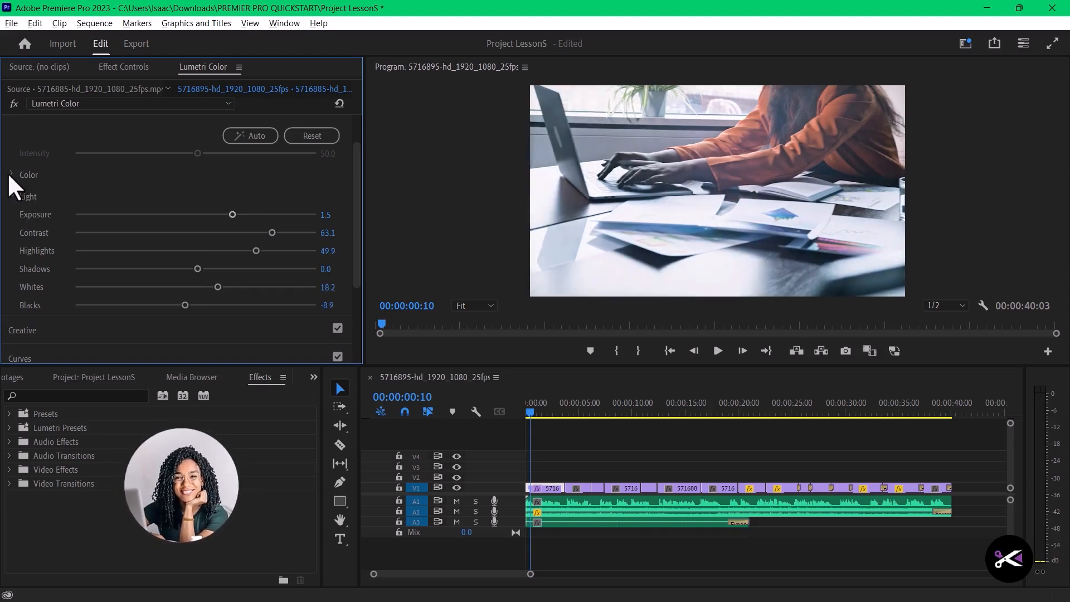
click(12, 173)
mouse_move(195, 212)
mouse_down()
mouse_move(219, 212)
mouse_move(209, 211)
mouse_up()
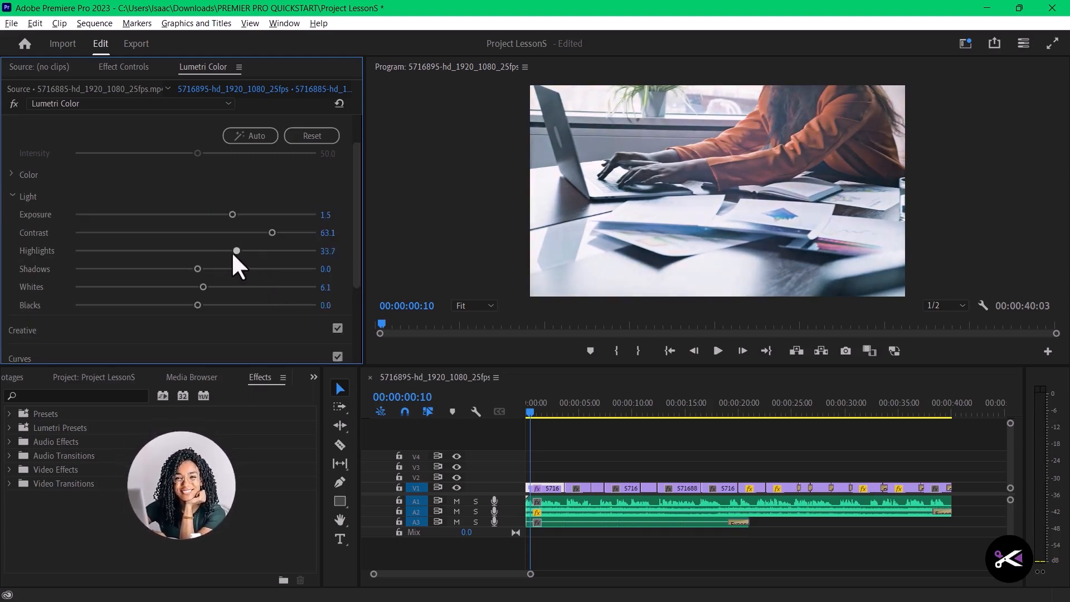
mouse_move(258, 251)
mouse_down()
mouse_move(266, 255)
mouse_move(254, 257)
mouse_up()
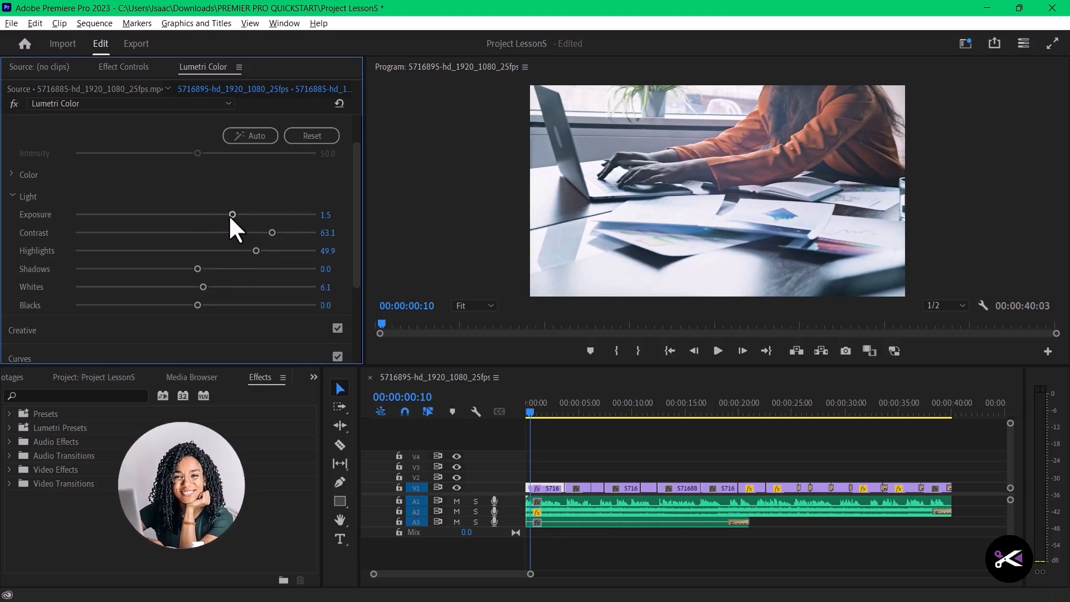
drag(230, 216, 231, 216)
drag(197, 304, 211, 287)
- Undo the trial Basic Correction adjustments on the first laptop clip
key(ctrl+z)
key(ctrl+z)
key(ctrl+z)
key(ctrl+z)
key(ctrl+z)
key(ctrl+z)
key(ctrl+z)
key(ctrl+z)
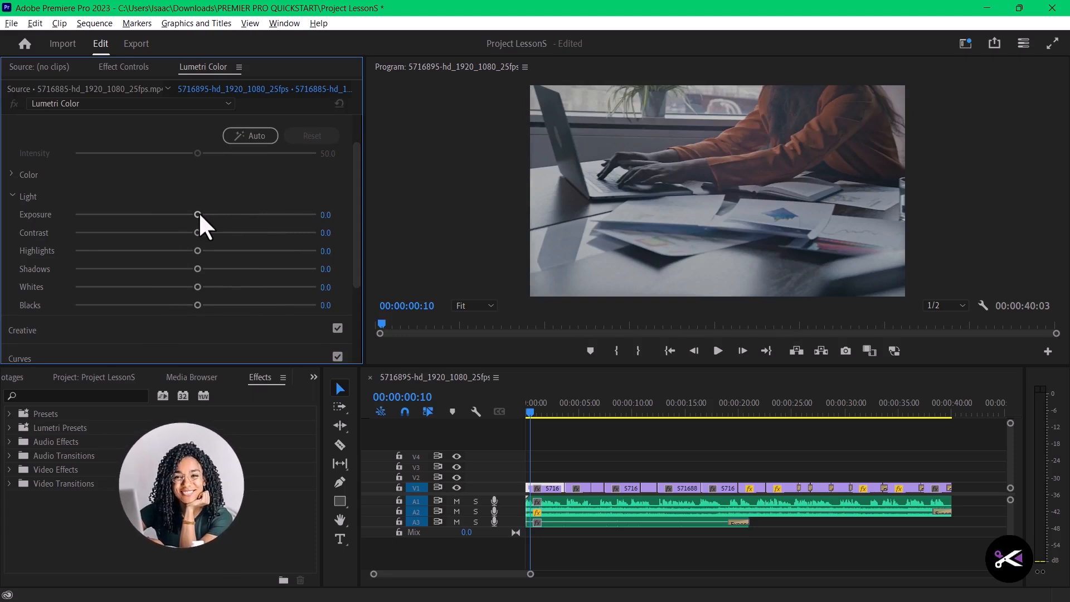
- Set the first laptop clip's Exposure to 1.3, Whites to 18.2 and Blacks to -8.9, and raise its Contrast and Highlights
drag(197, 215, 271, 241)
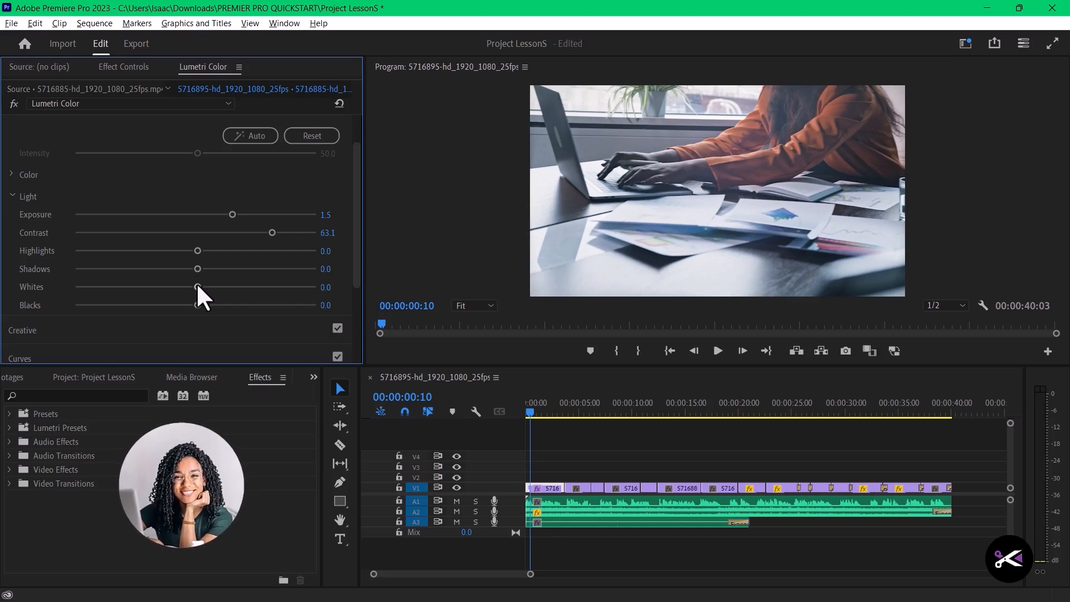
mouse_move(197, 286)
mouse_down()
mouse_move(126, 283)
mouse_move(219, 286)
mouse_move(202, 281)
mouse_up()
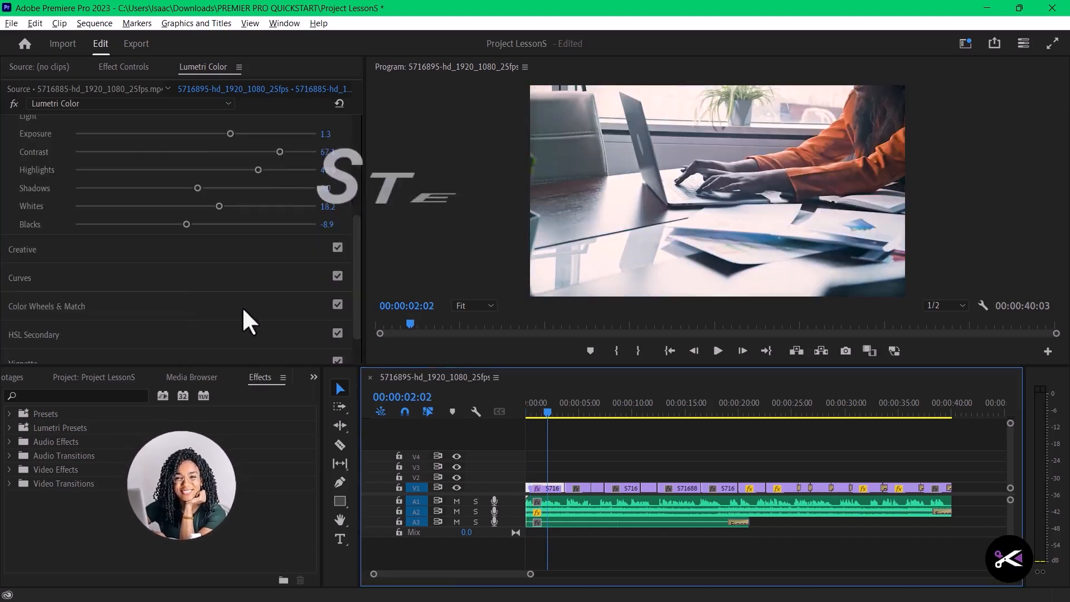
- Select the second clip at 00:00:05:17 and disable its Creative, Curves and Basic Correction sections in Lumetri Color
click(586, 405)
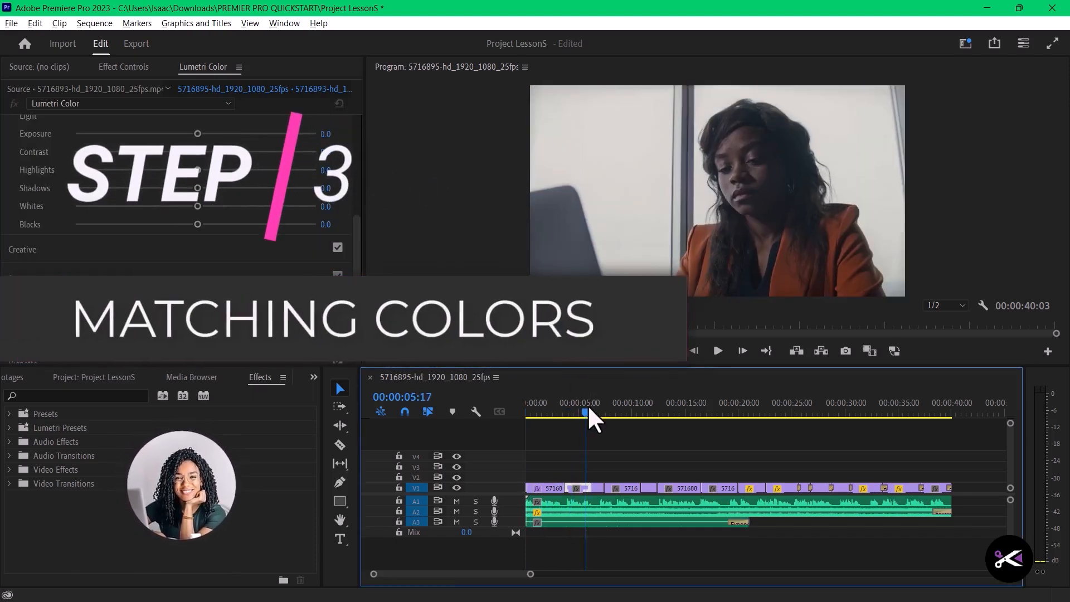
click(576, 484)
scroll(203, 260, down, 2)
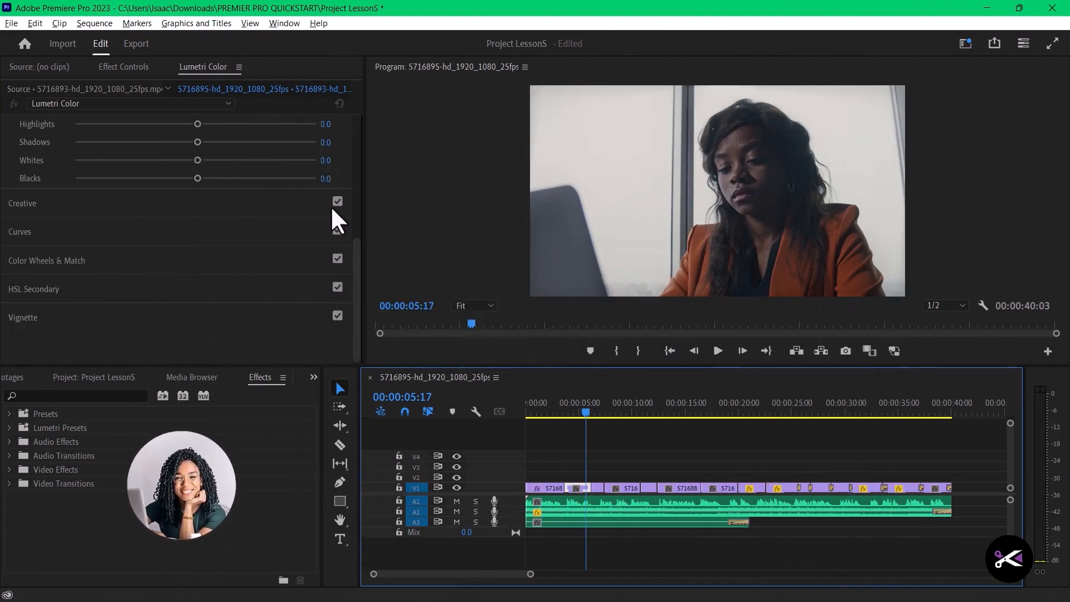
click(338, 201)
click(337, 230)
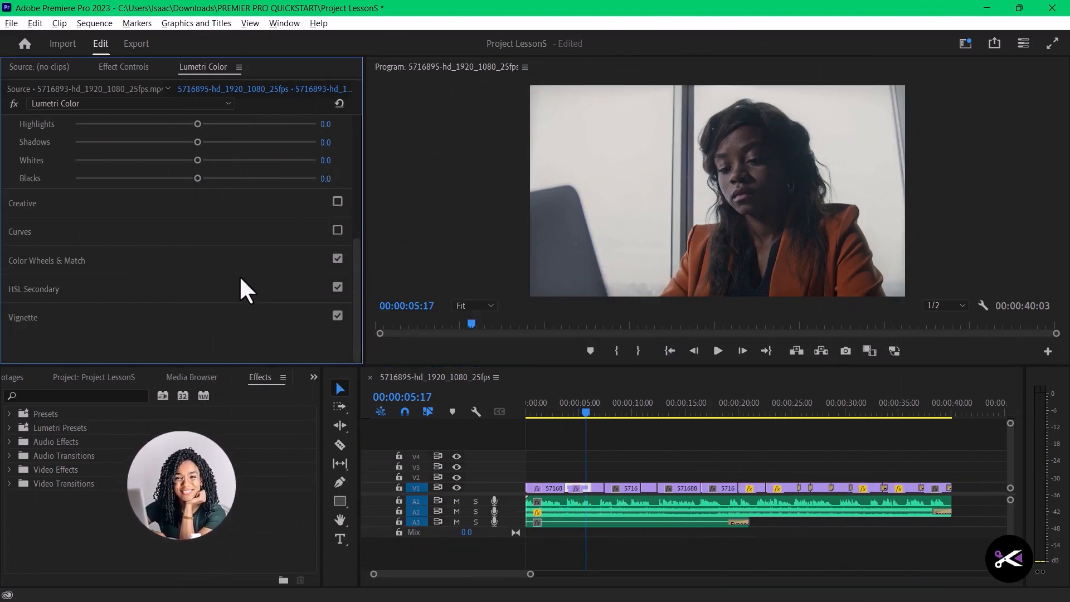
scroll(289, 258, up, 5)
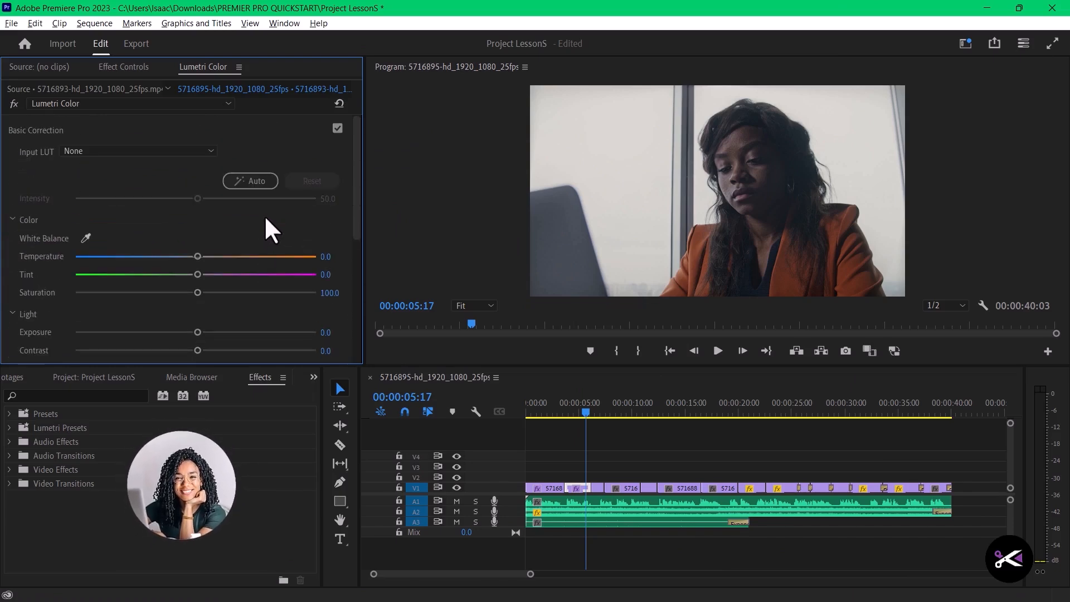
click(337, 128)
scroll(160, 275, down, 5)
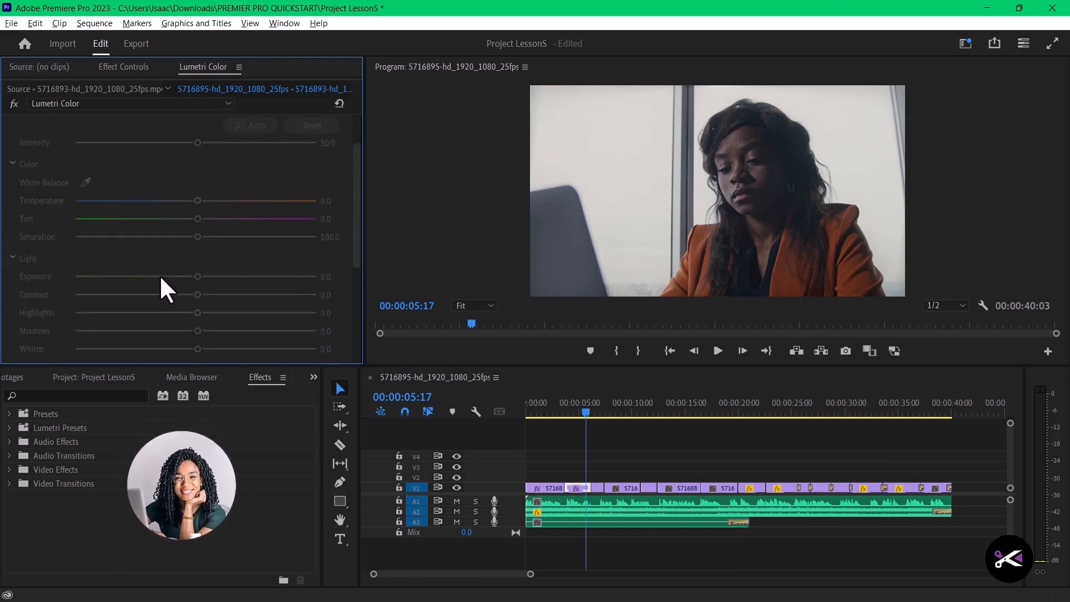
- Expand Color Wheels & Match and turn on Comparison View with the graded first clip as the reference
scroll(182, 285, down, 1)
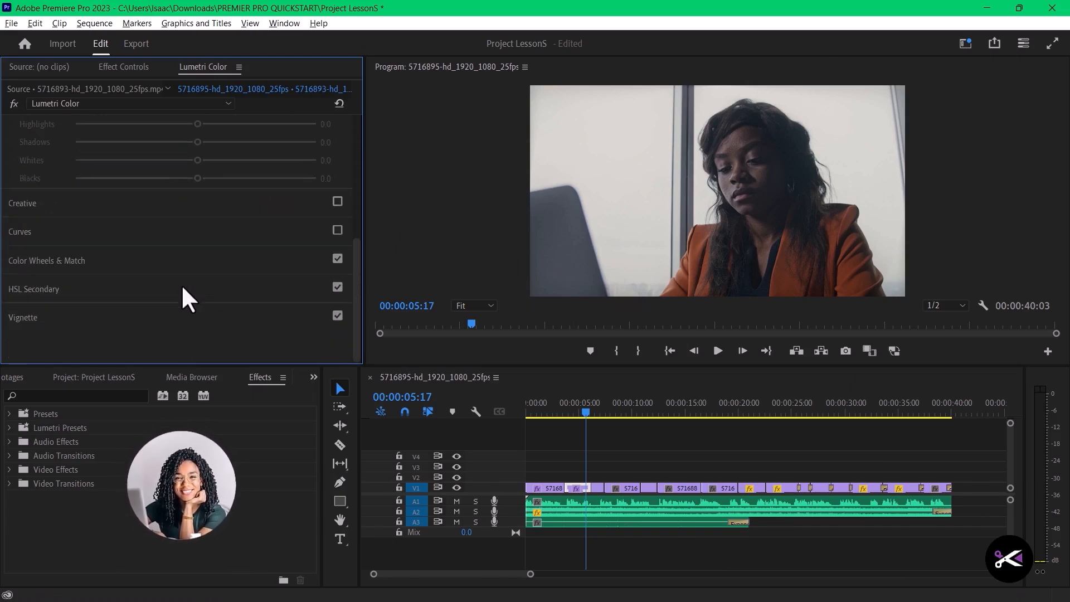
click(52, 261)
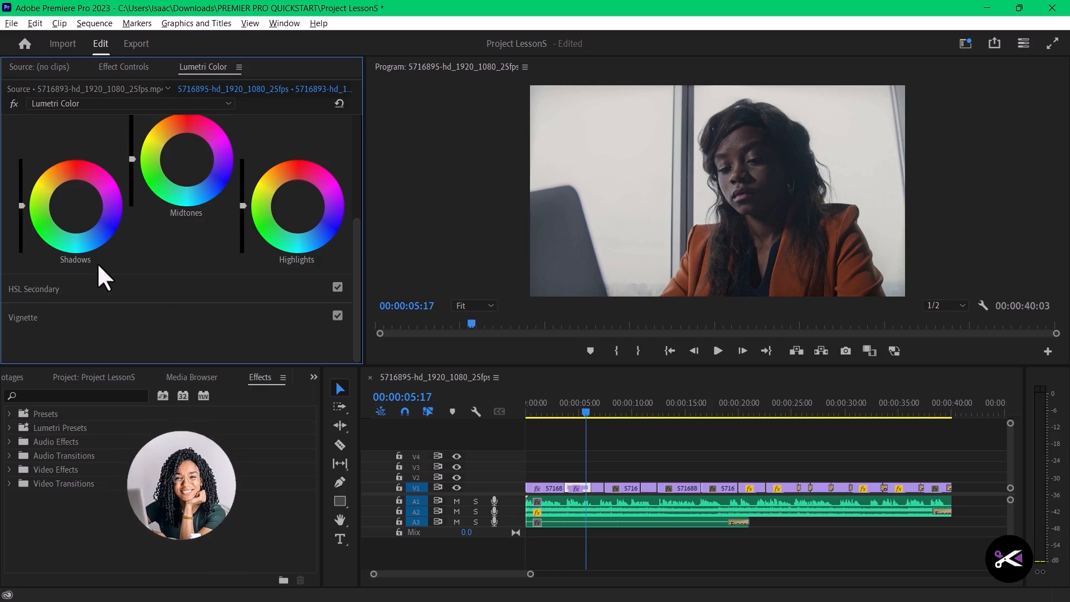
scroll(121, 250, up, 1)
scroll(122, 249, up, 5)
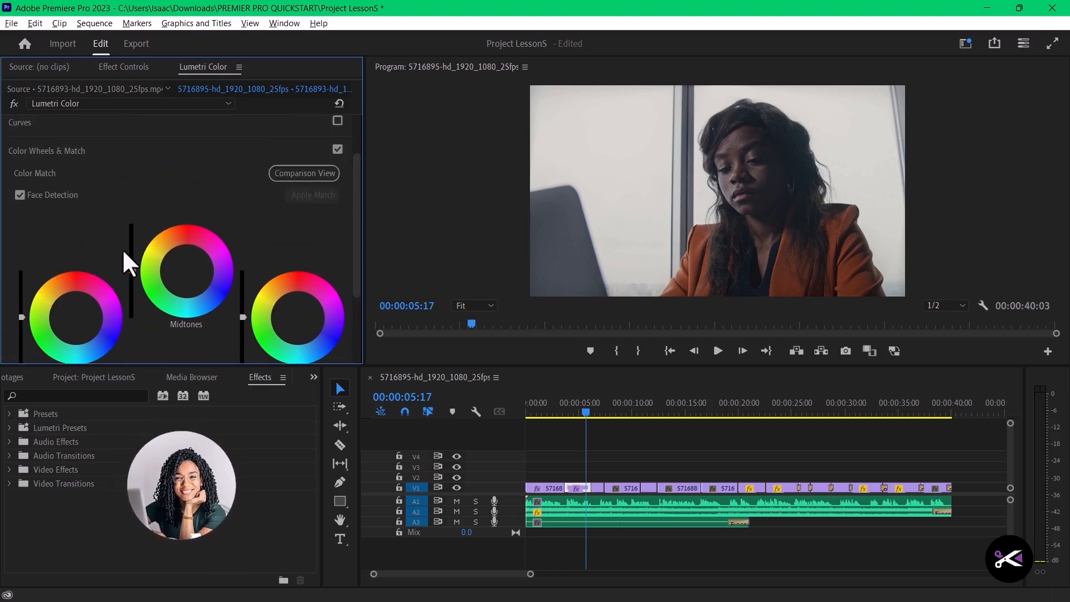
click(310, 171)
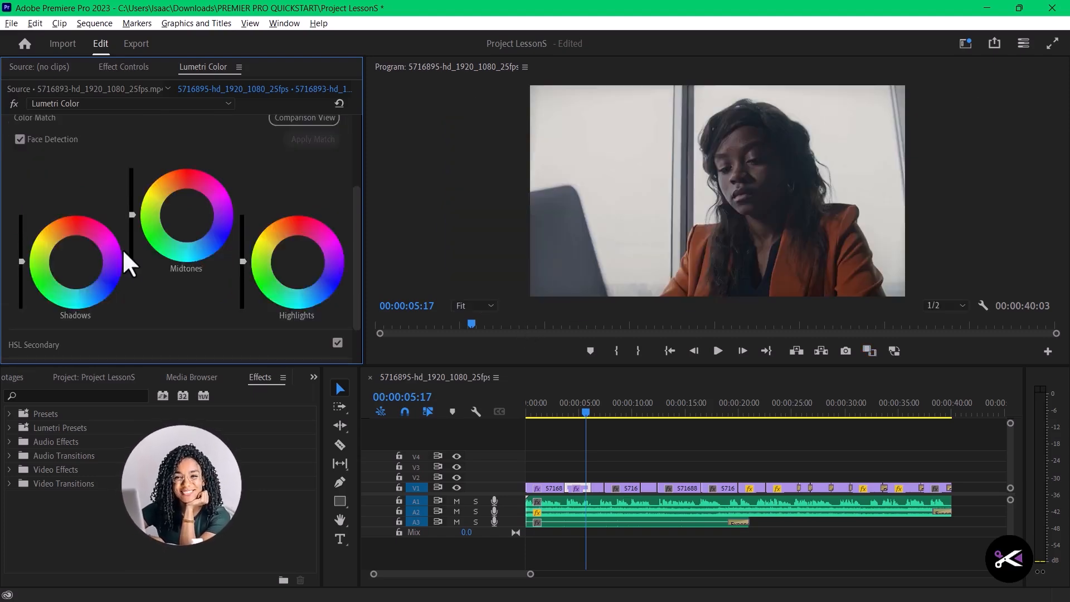
scroll(122, 249, up, 5)
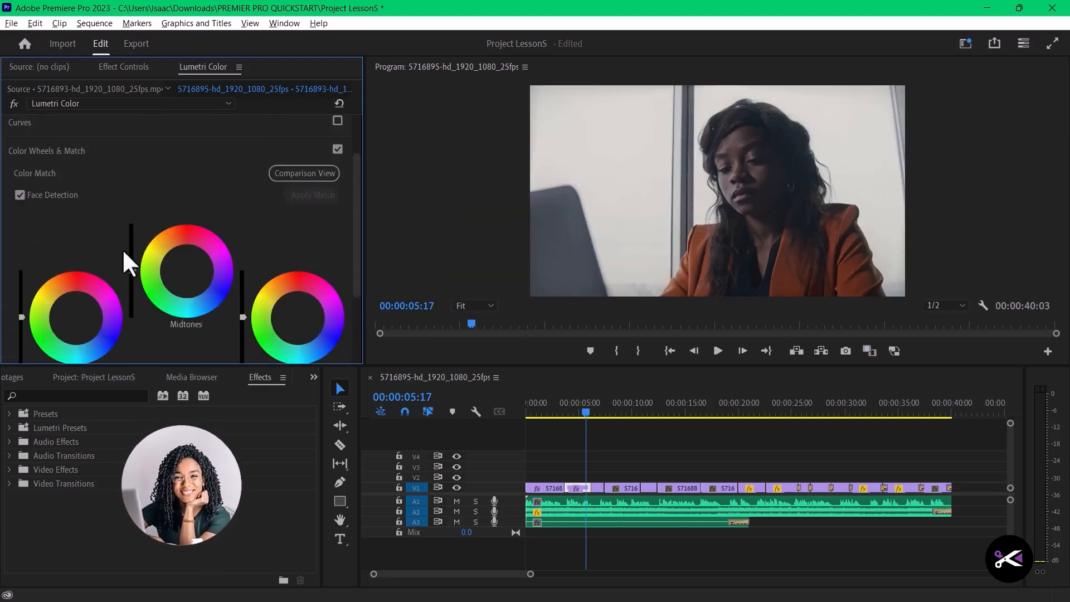
click(309, 171)
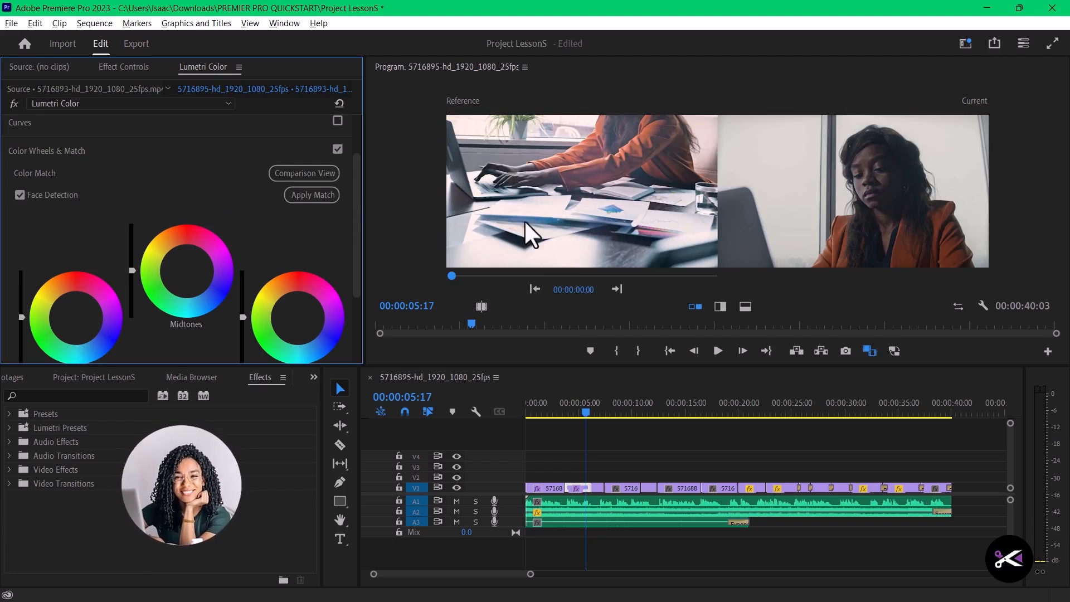
- Apply the color match to the clip at 00:00:05:17 and to the laptop clip at 00:00:07:00
click(310, 196)
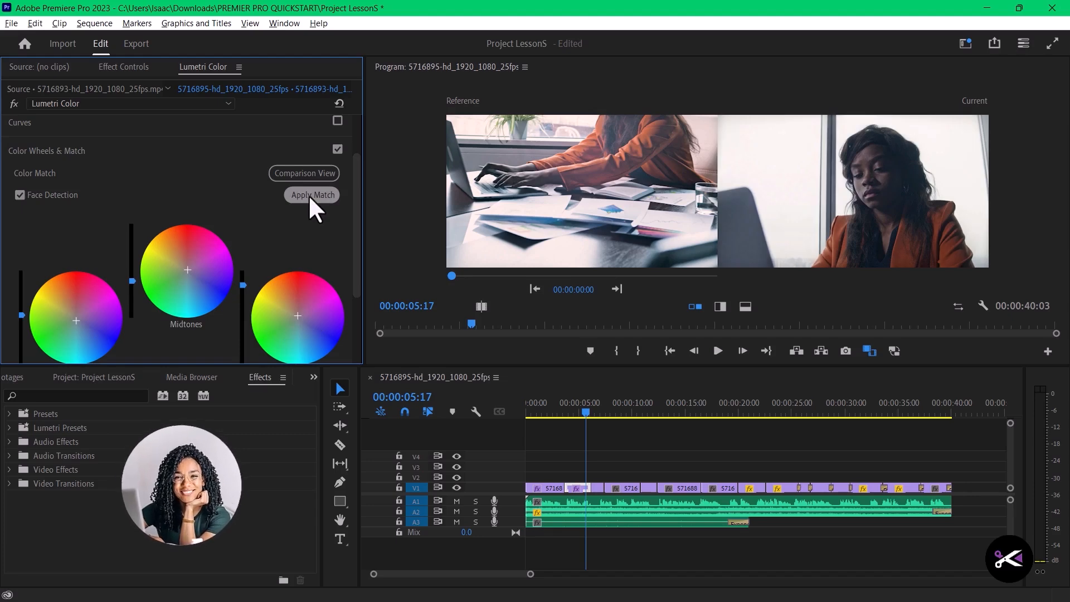
click(308, 195)
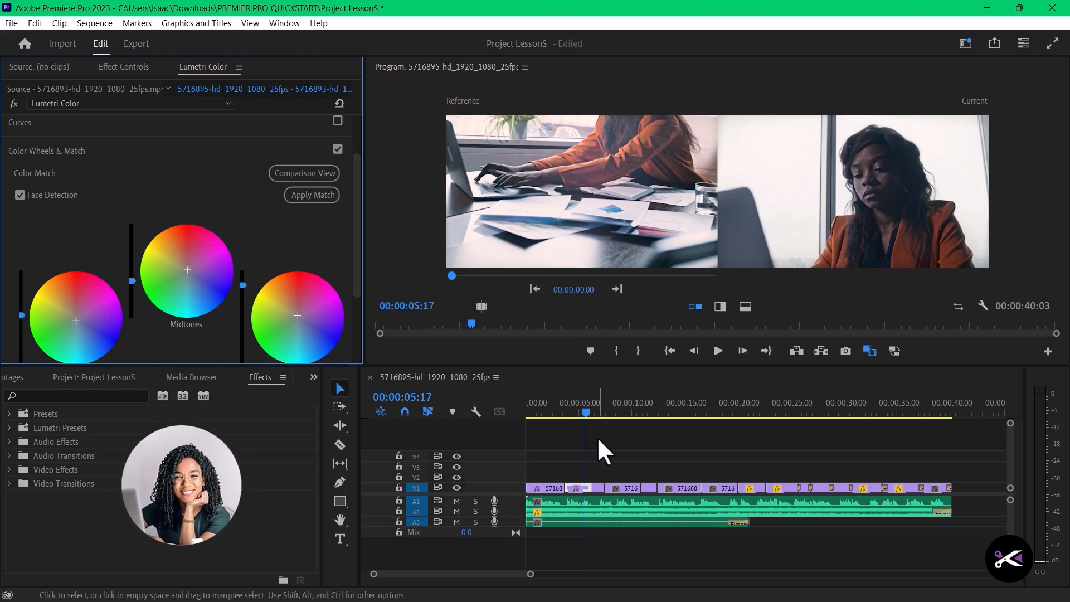
drag(587, 409, 602, 410)
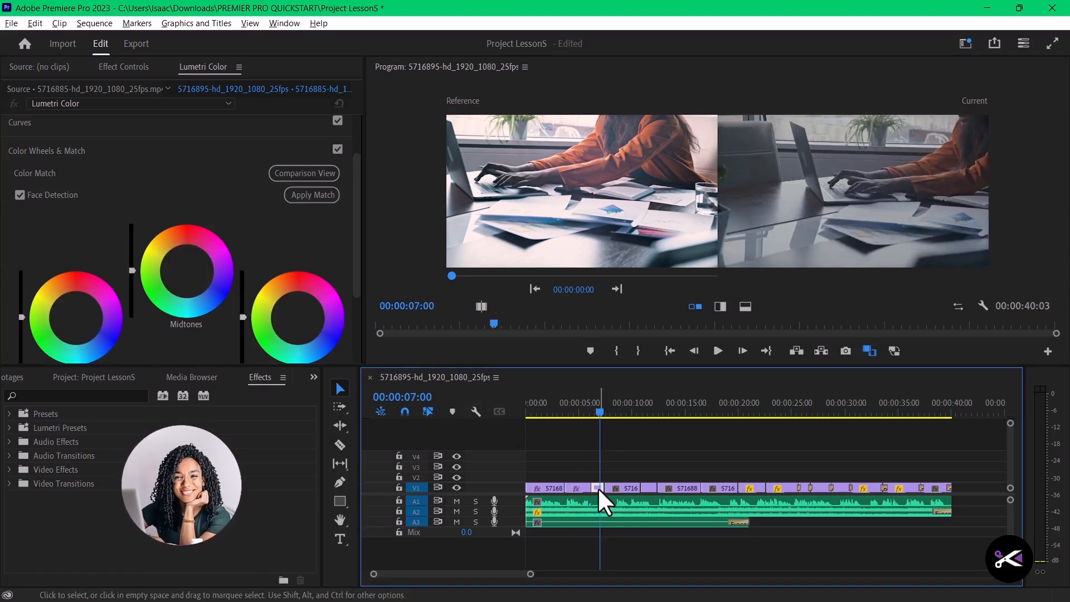
click(312, 198)
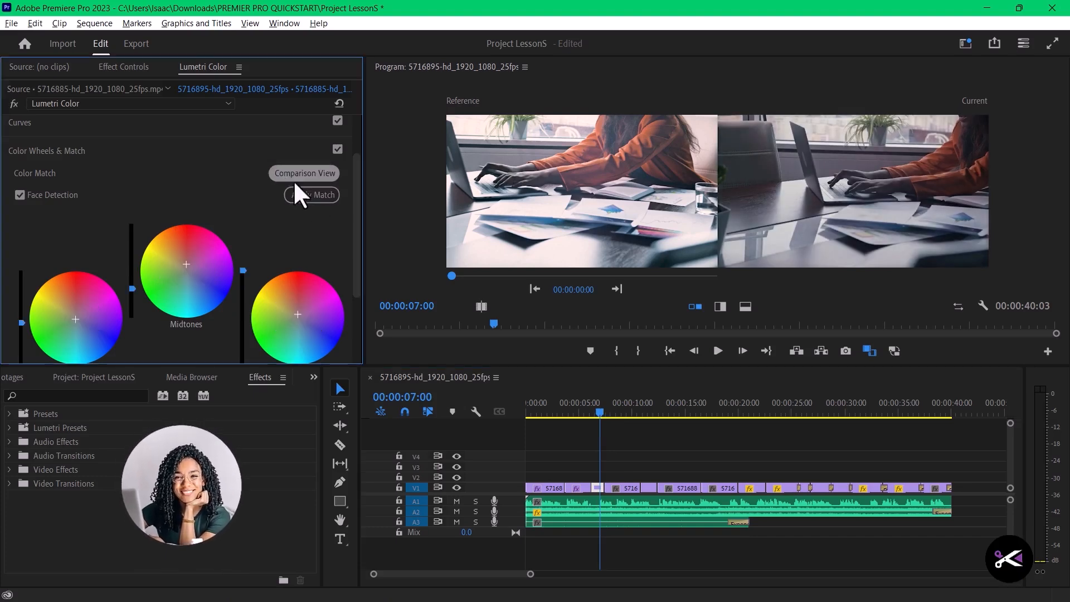
- Apply the color match to the next two clips, up to the one at 00:00:11:18
scroll(295, 184, down, 1)
click(627, 410)
click(318, 153)
click(650, 410)
click(326, 155)
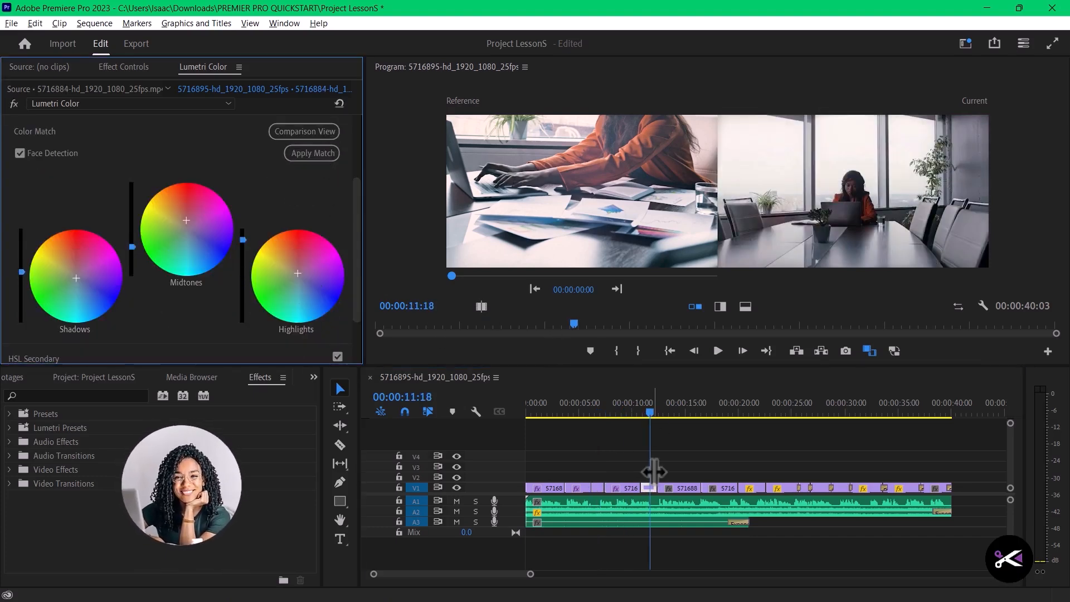
- Apply the color match to the clip at 00:00:13:02 and to the clip right after it
click(666, 411)
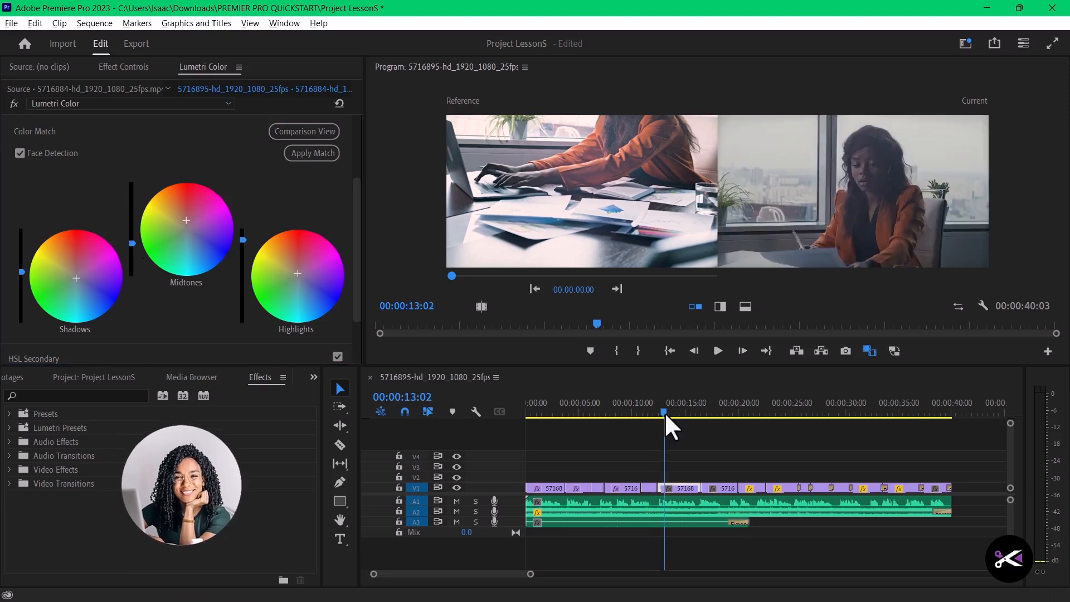
click(311, 155)
click(713, 411)
click(316, 151)
- Apply the color match to the three consecutive clips from 00:00:21:10 through 00:00:25:23
click(756, 411)
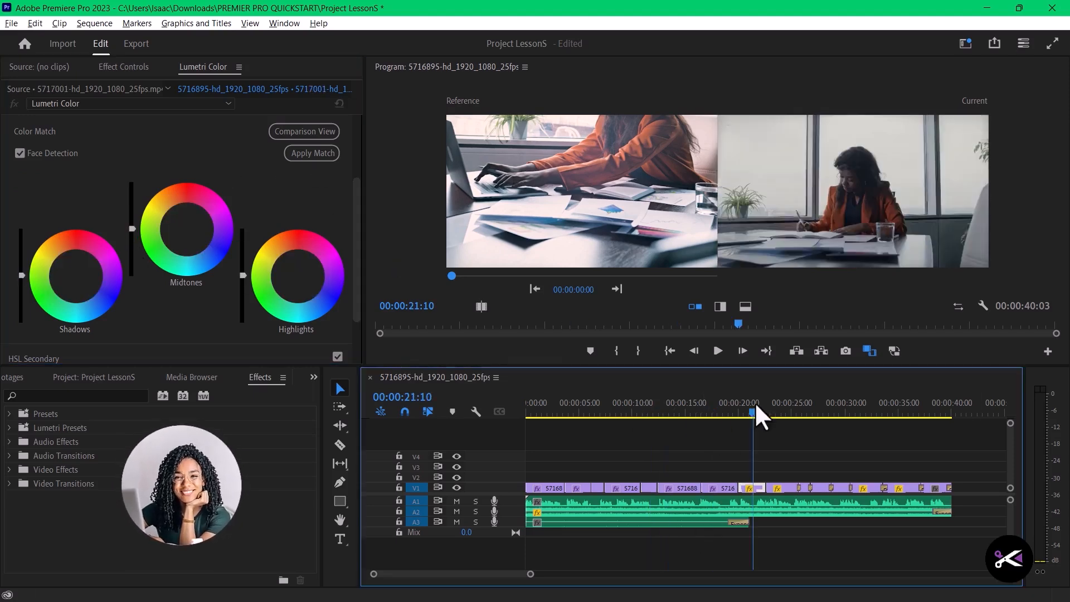
click(312, 154)
click(782, 411)
click(313, 155)
click(800, 412)
click(313, 153)
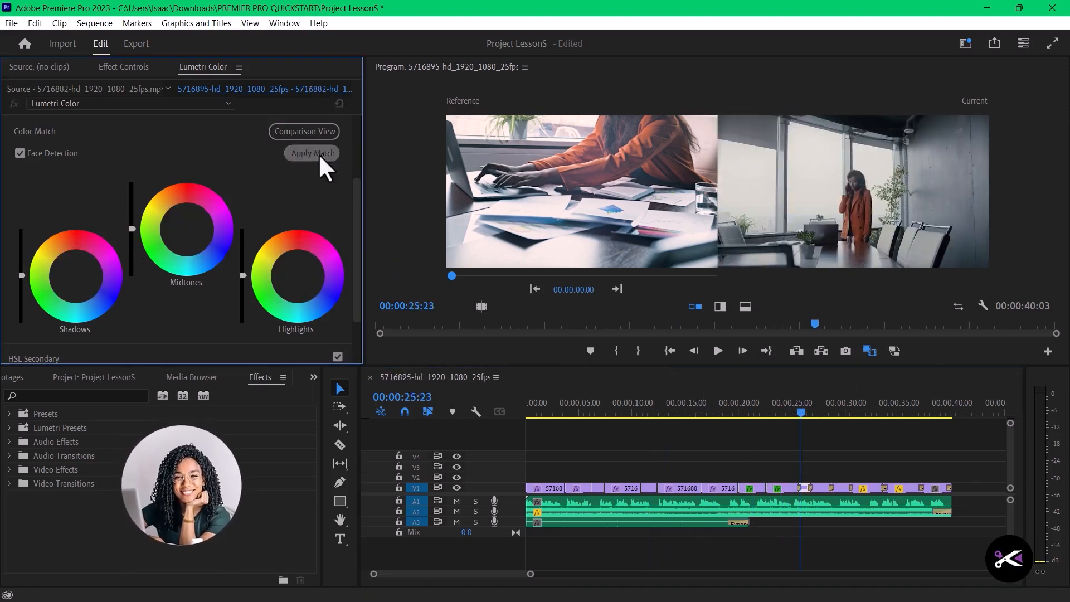
- Apply the color match to the clip at 00:00:31:06, the following clip, and the last clip of the sequence
click(814, 412)
click(859, 414)
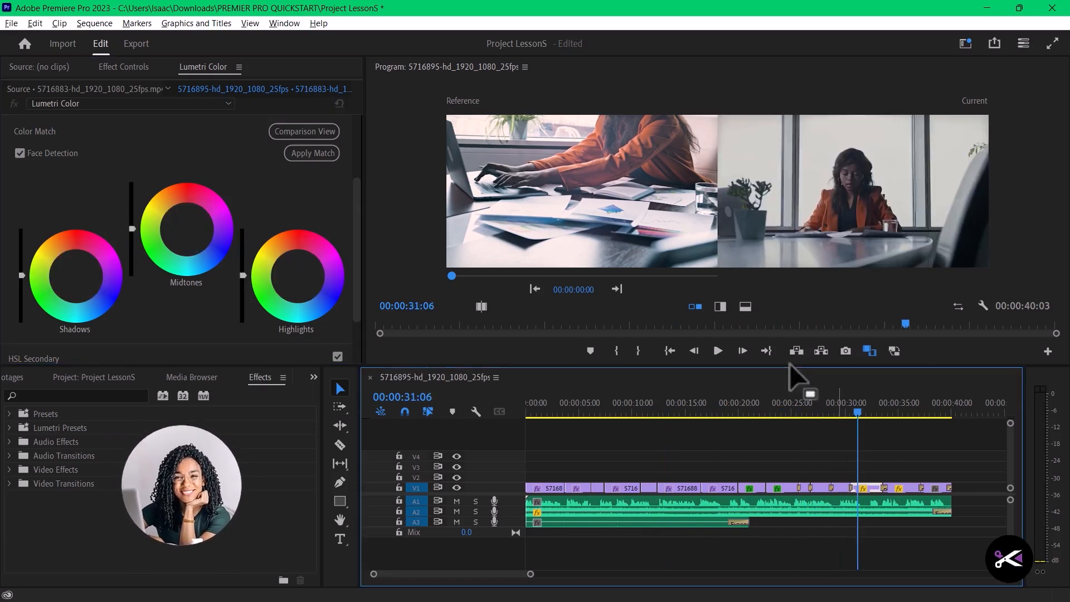
click(318, 156)
click(897, 413)
click(318, 156)
click(926, 414)
click(317, 155)
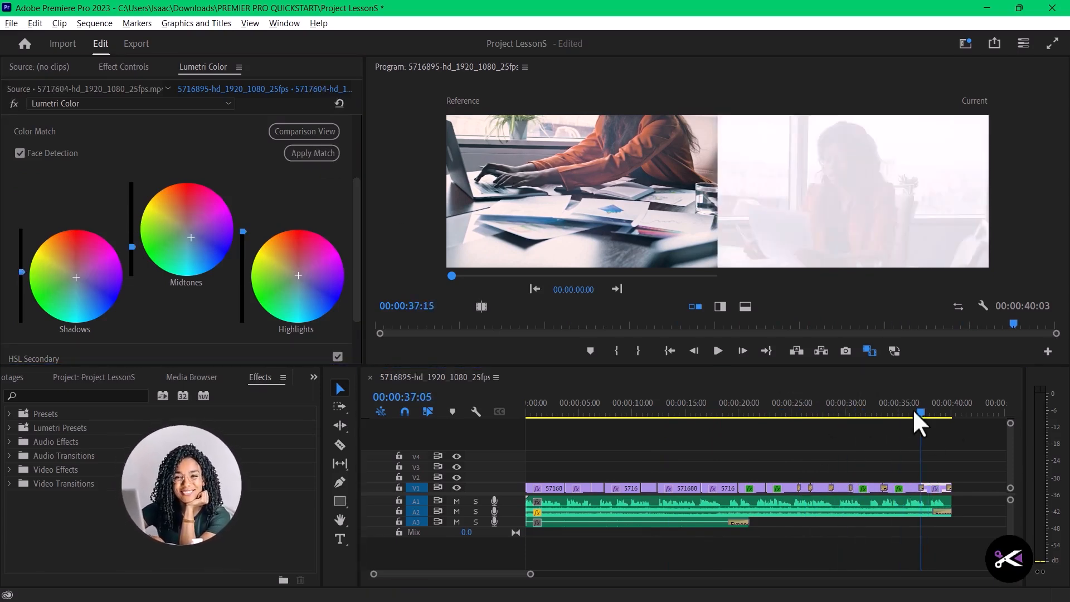
- Leave the comparison view and play the color-matched sequence full screen from the beginning
drag(912, 409, 523, 409)
click(308, 133)
click(715, 356)
key(ctrl+grave)
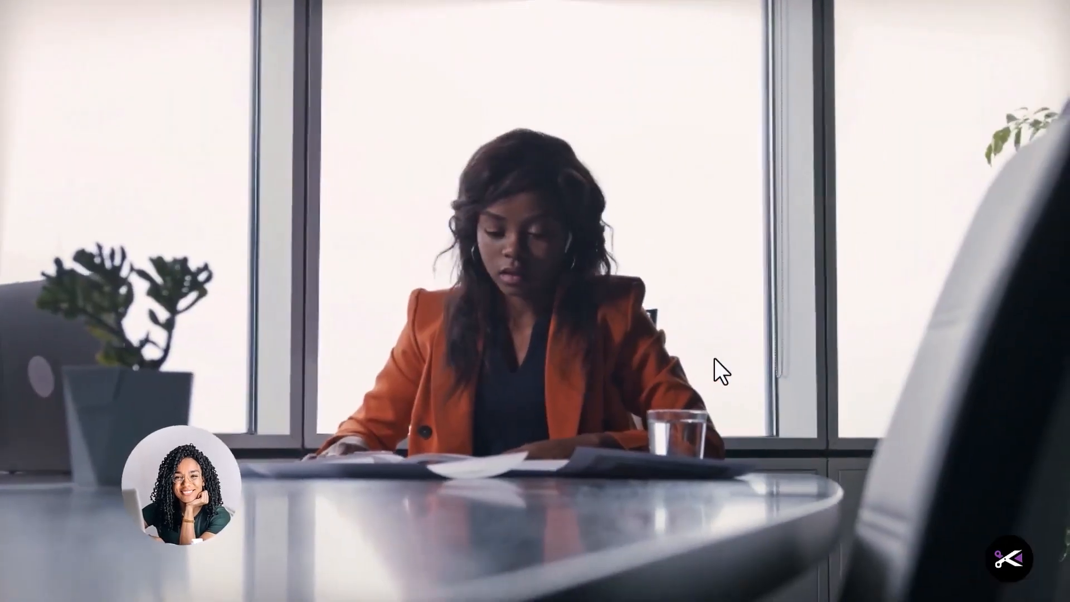
key(ctrl+grave)
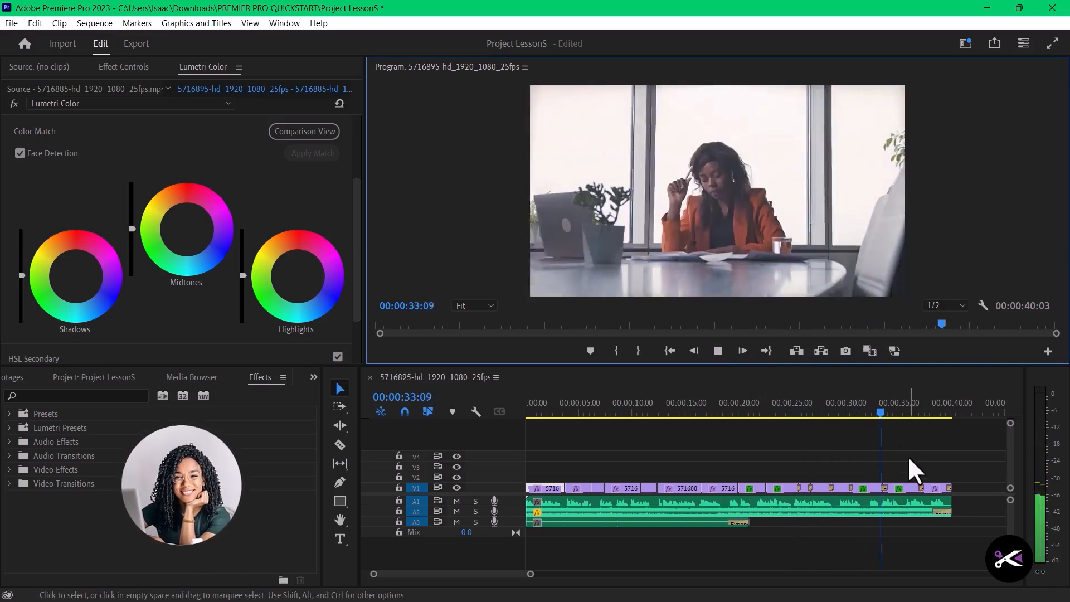
key(space)
- In the Basic Correction of the clip at 00:00:36:22, set Exposure to 0.2 and Contrast to 43.0
click(908, 486)
click(123, 67)
click(19, 197)
scroll(79, 269, down, 3)
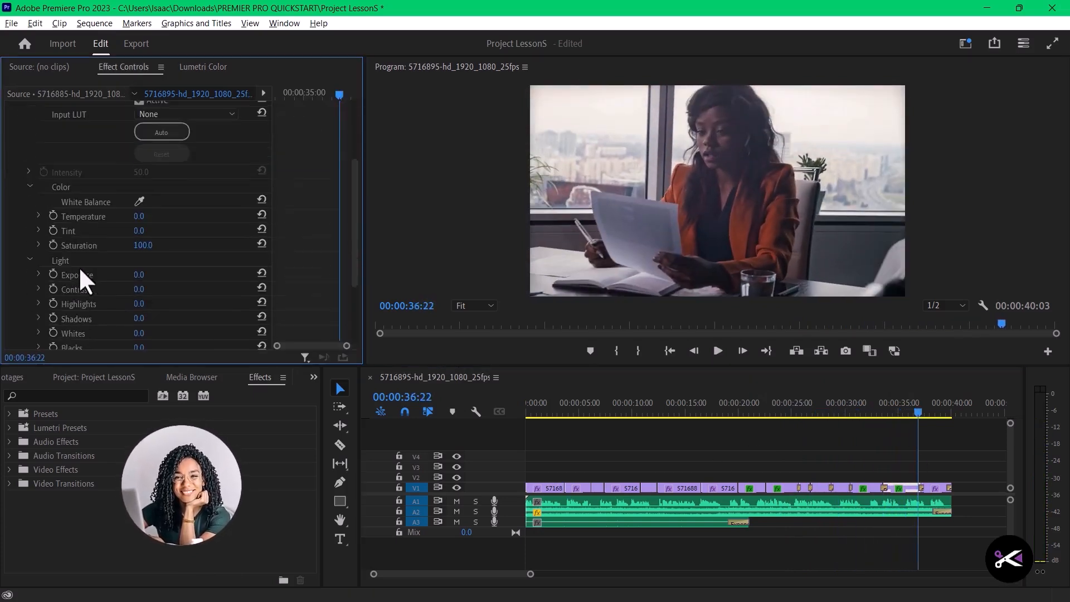
mouse_move(138, 247)
mouse_down()
mouse_move(150, 248)
mouse_move(140, 235)
mouse_up()
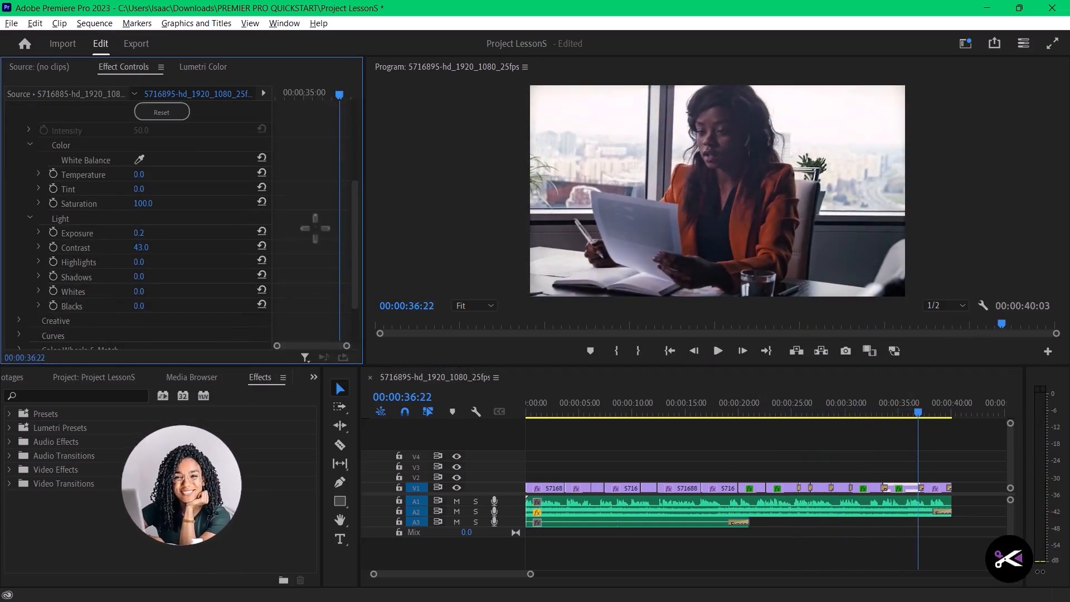
click(31, 145)
click(17, 196)
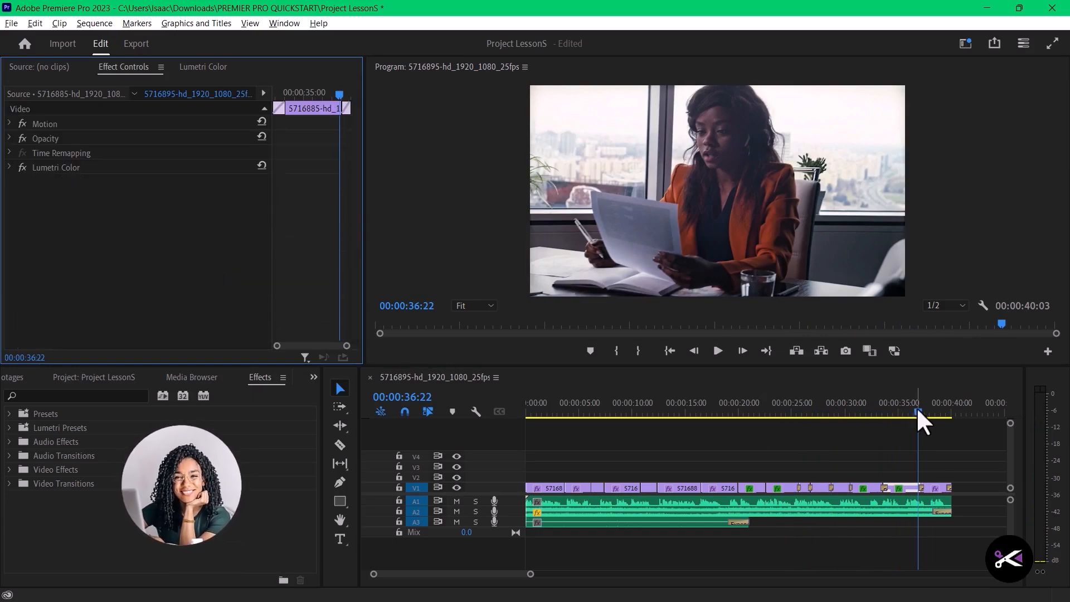
- Copy the short laptop clip directly before the clip at 00:00:08:10
click(930, 414)
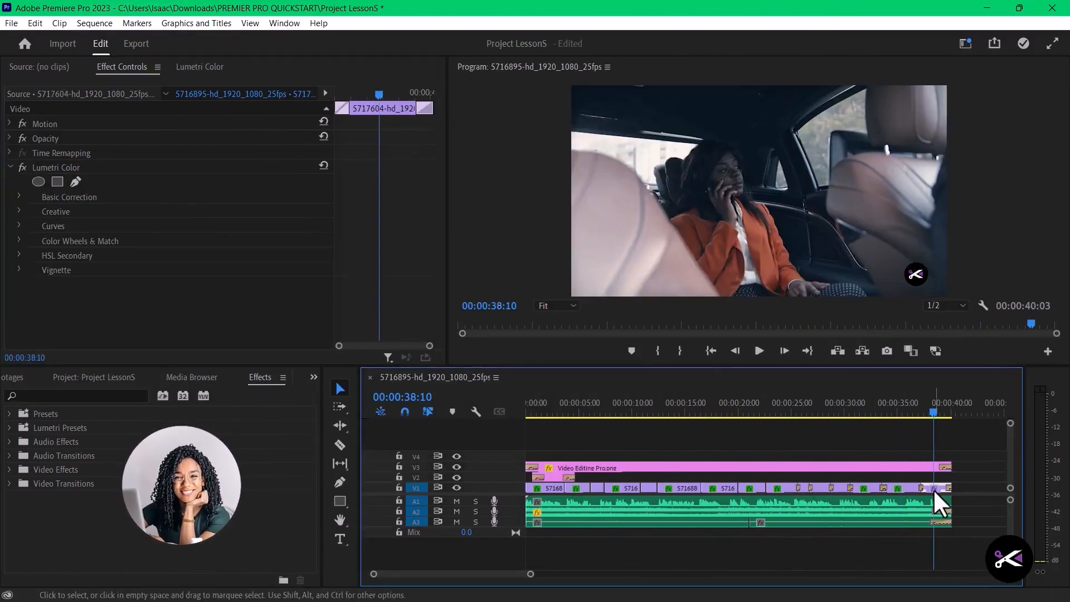
click(962, 486)
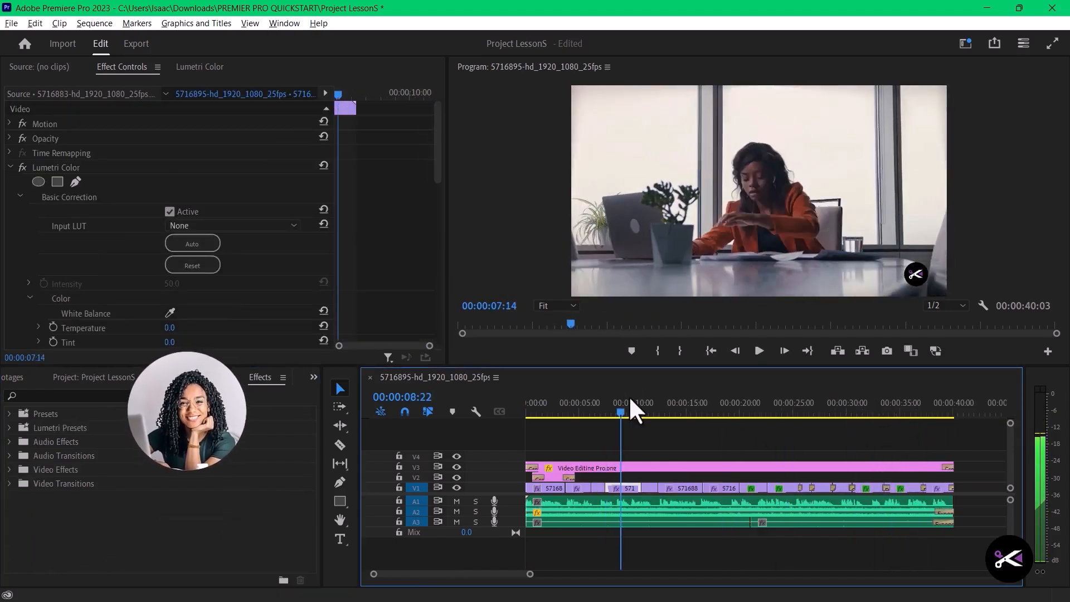
click(634, 406)
click(615, 407)
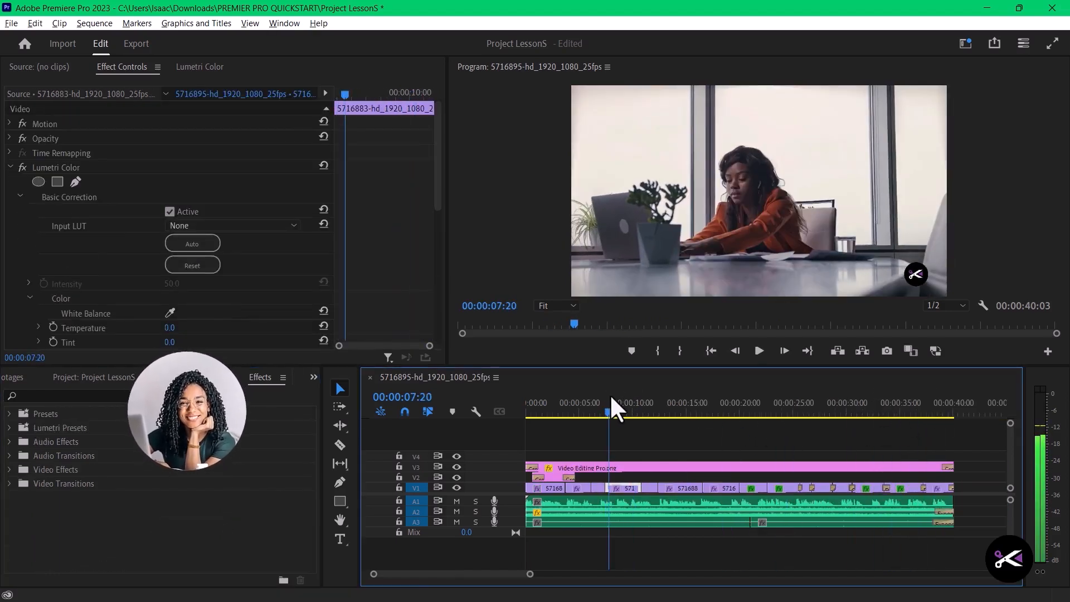
right_click(598, 493)
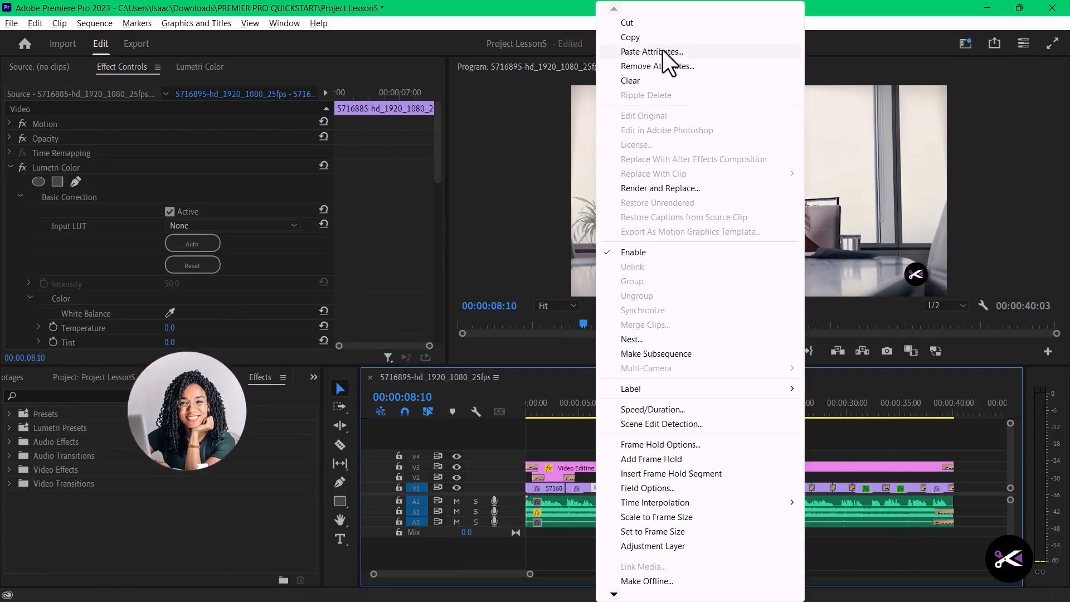
click(651, 37)
- Try pasting the copied motion, opacity, time remapping and Lumetri Color attributes onto the clip at 00:00:10:04
drag(617, 412, 634, 440)
right_click(628, 487)
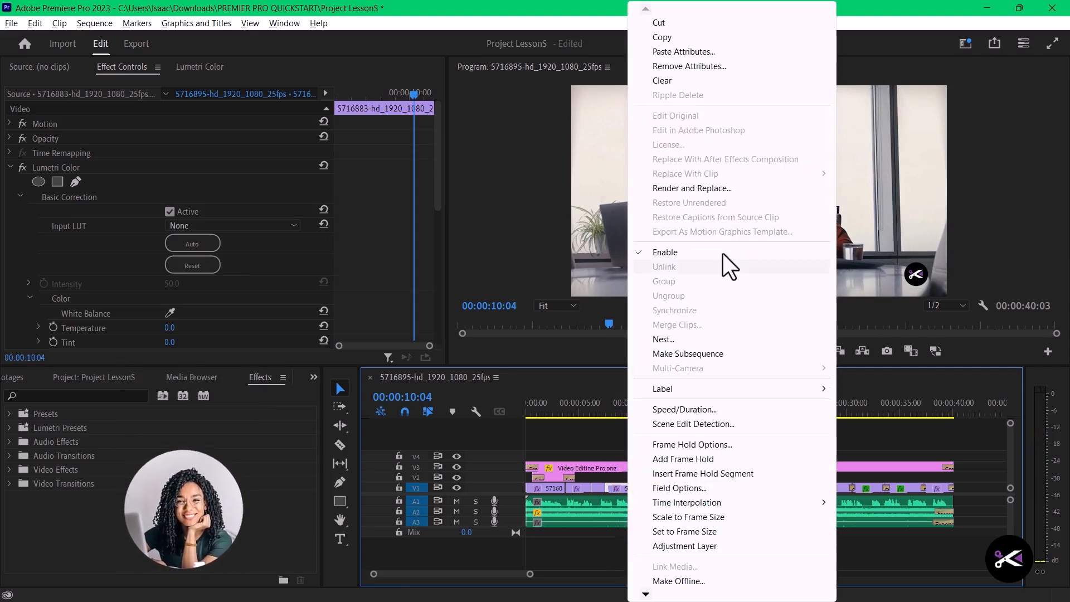
click(690, 57)
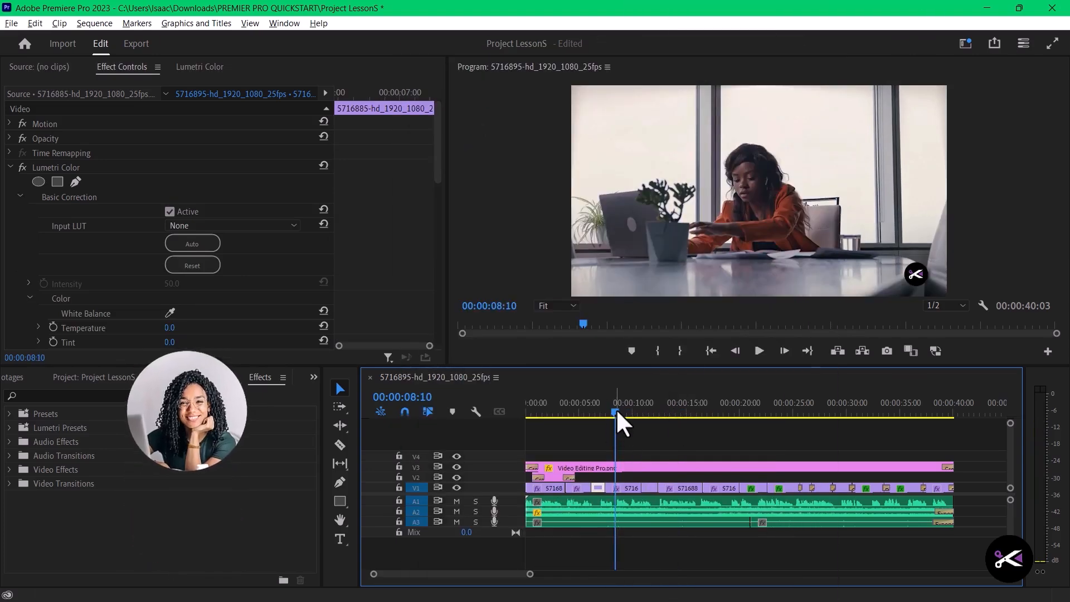
mouse_move(617, 412)
mouse_down()
mouse_move(653, 415)
mouse_move(638, 413)
mouse_up()
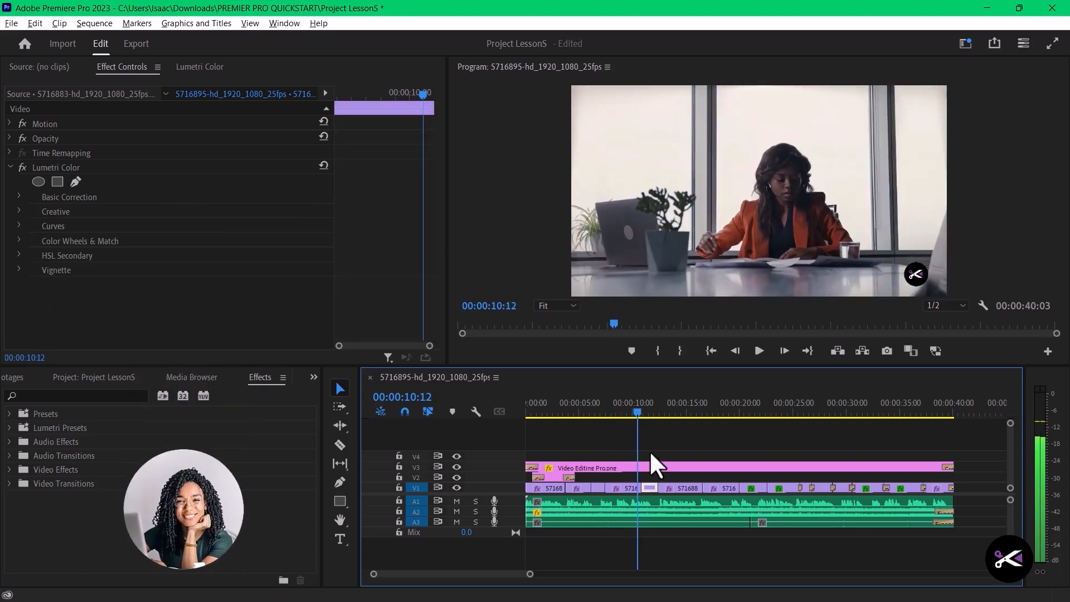
right_click(626, 489)
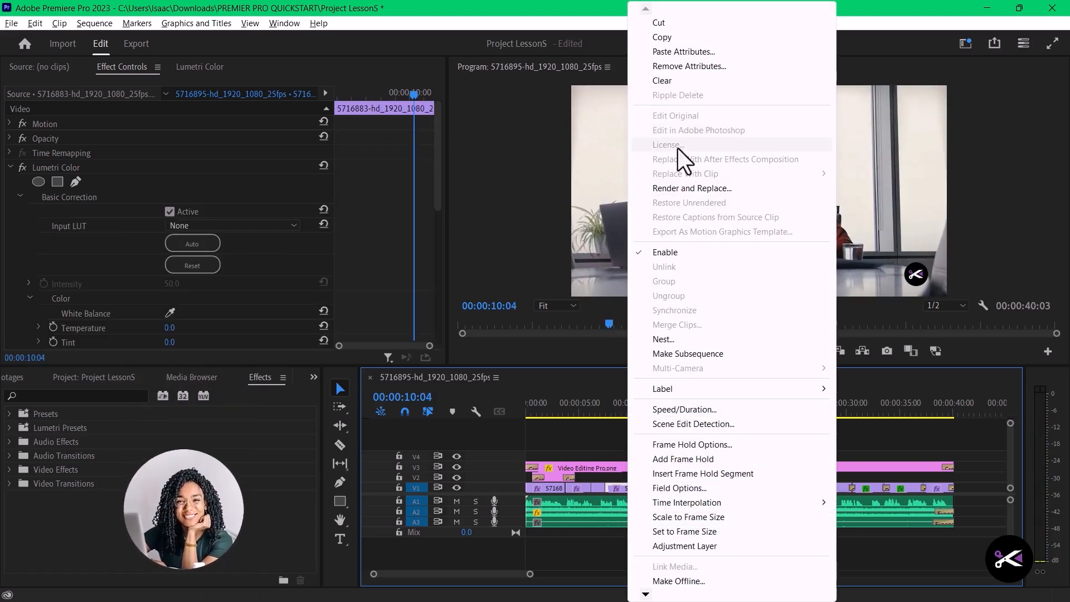
click(692, 54)
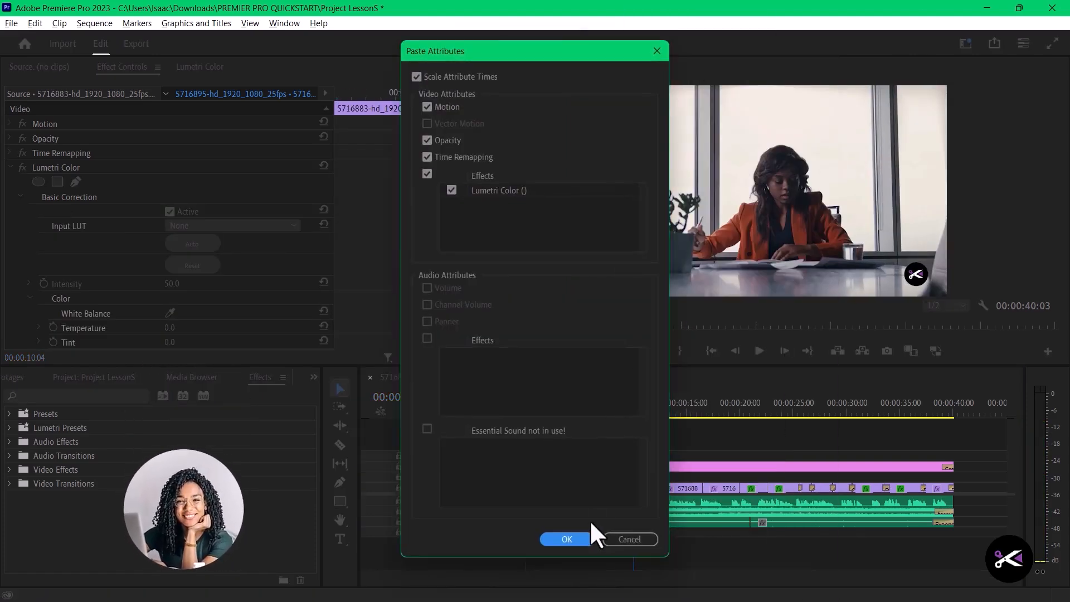
click(578, 533)
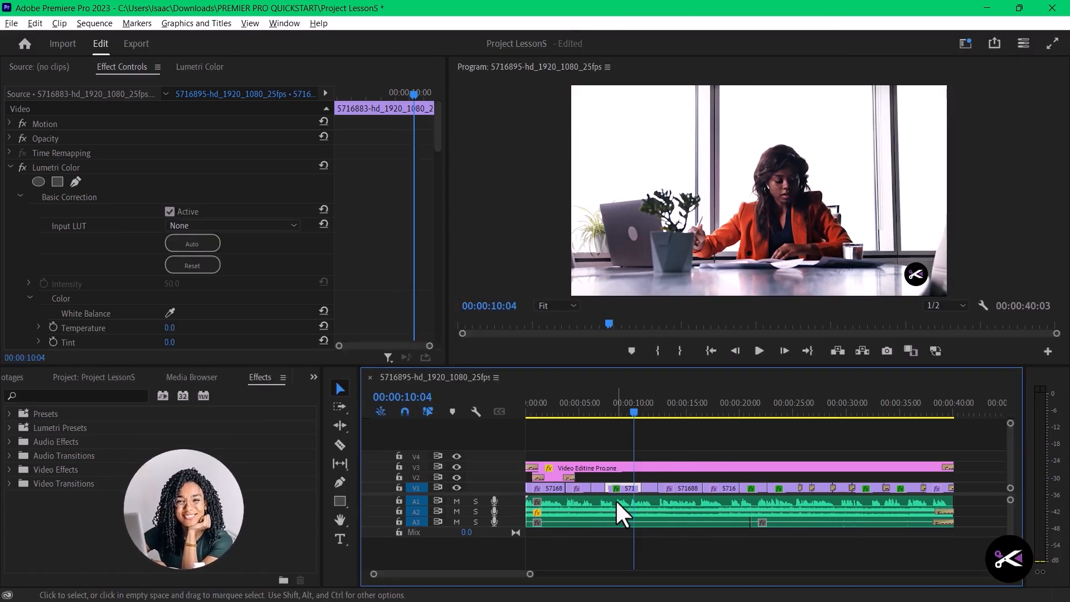
- Paste the copied video attributes again, including Lumetri Color, onto the clip at 00:00:10:04
mouse_move(638, 414)
mouse_down()
mouse_move(659, 414)
mouse_move(635, 413)
mouse_up()
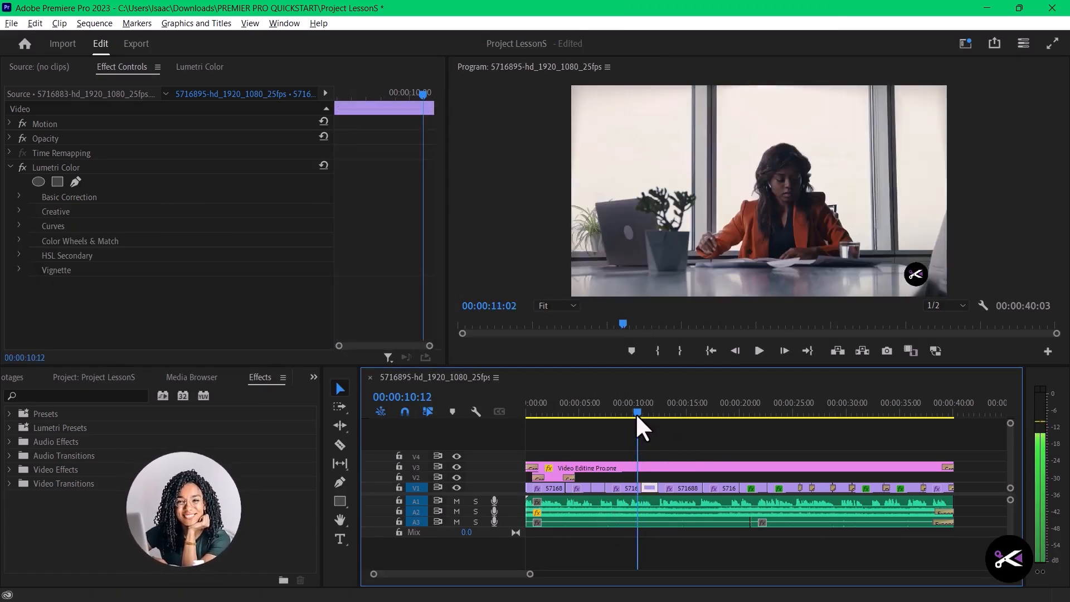
right_click(627, 488)
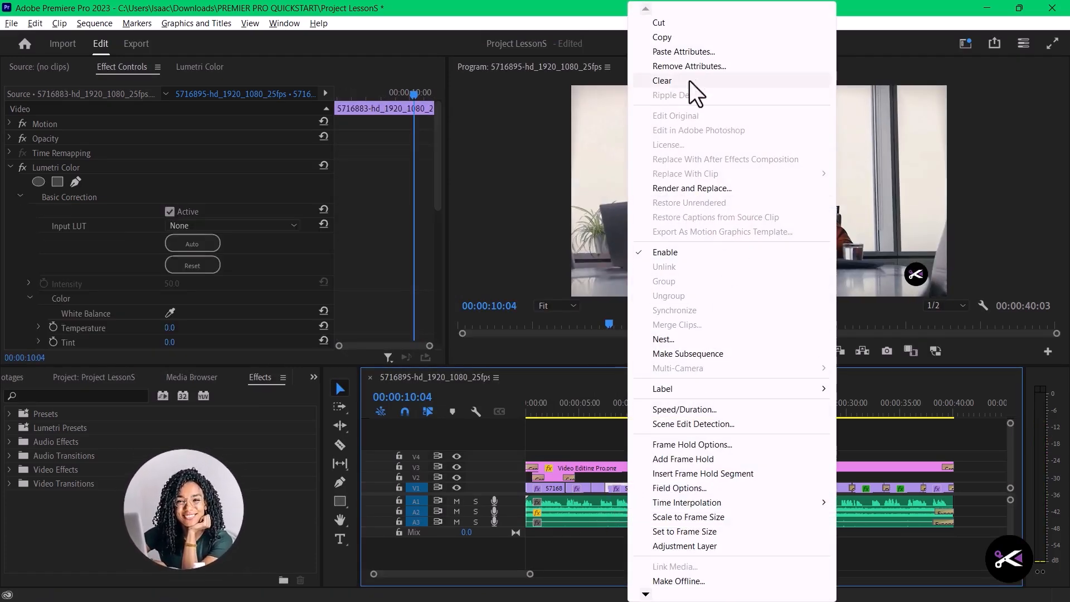
click(691, 52)
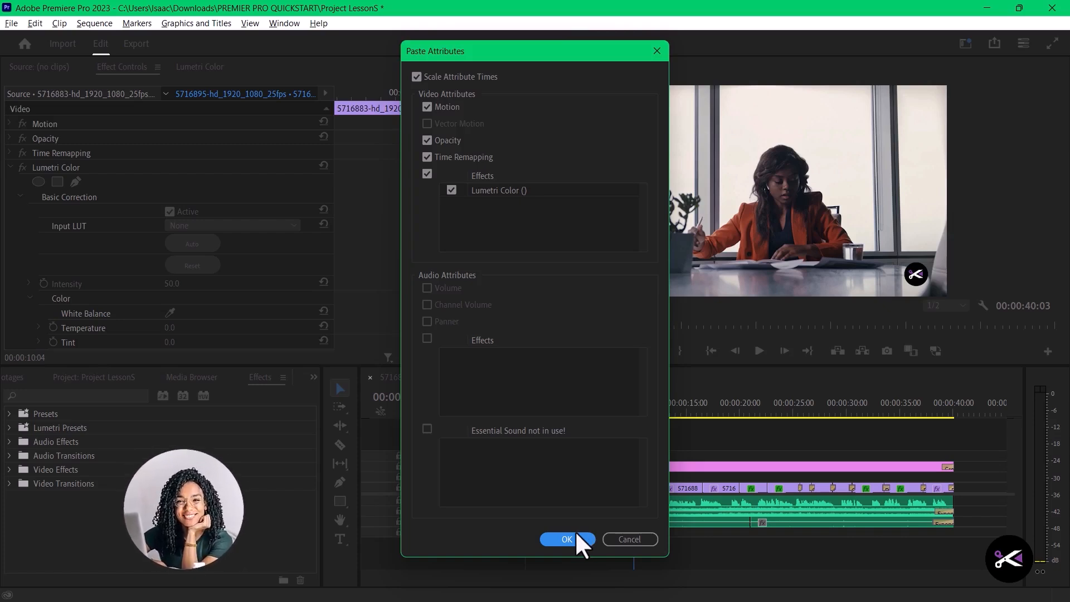
click(572, 536)
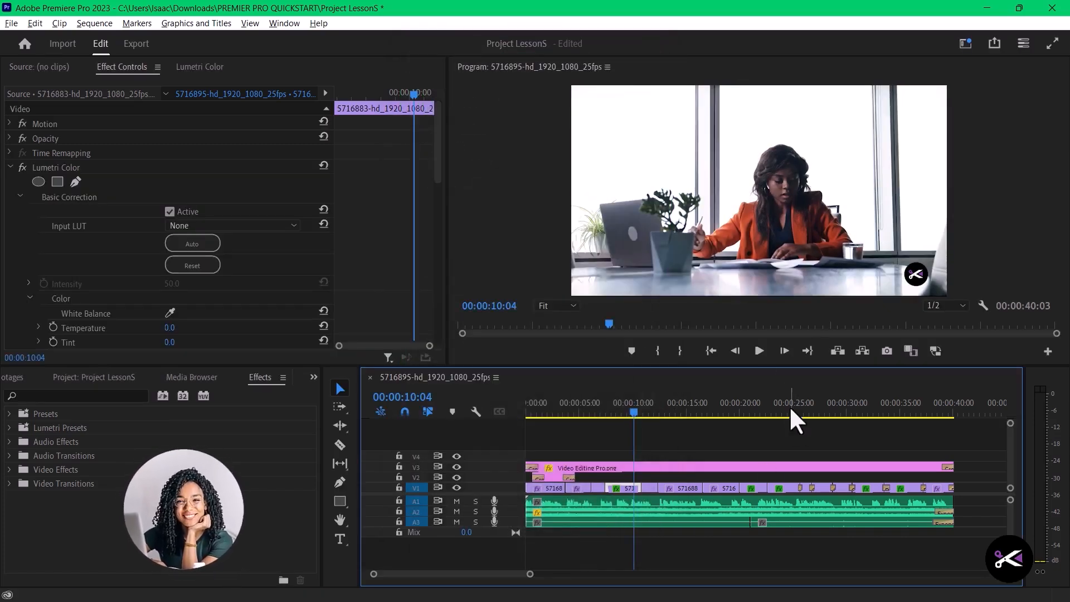
- Delete the Lumetri Color effect from the laptop clip at 00:00:06:16
drag(632, 413, 560, 416)
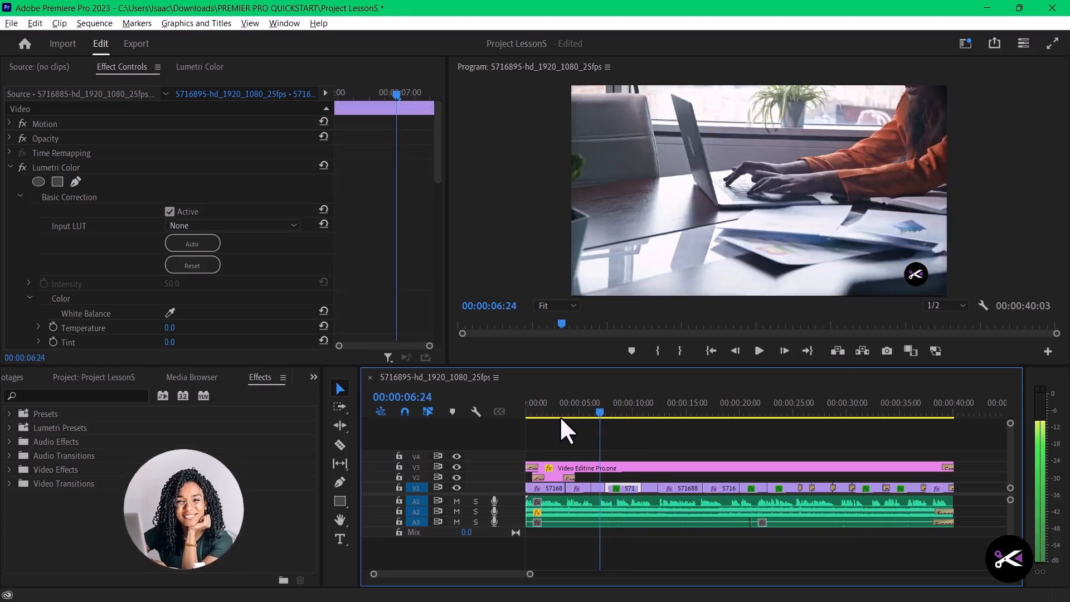
click(593, 417)
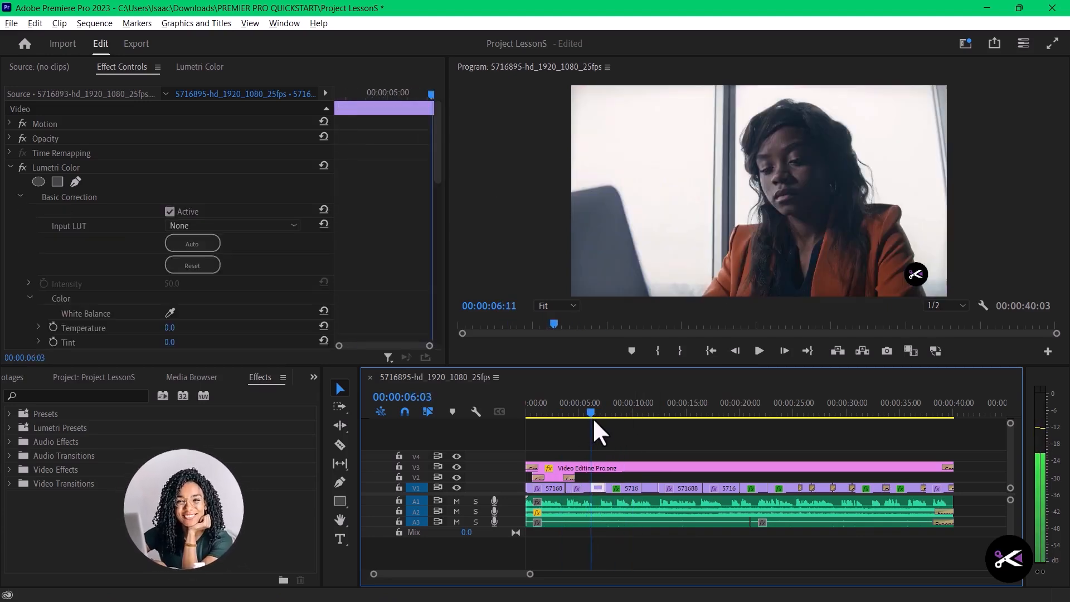
drag(594, 417, 596, 417)
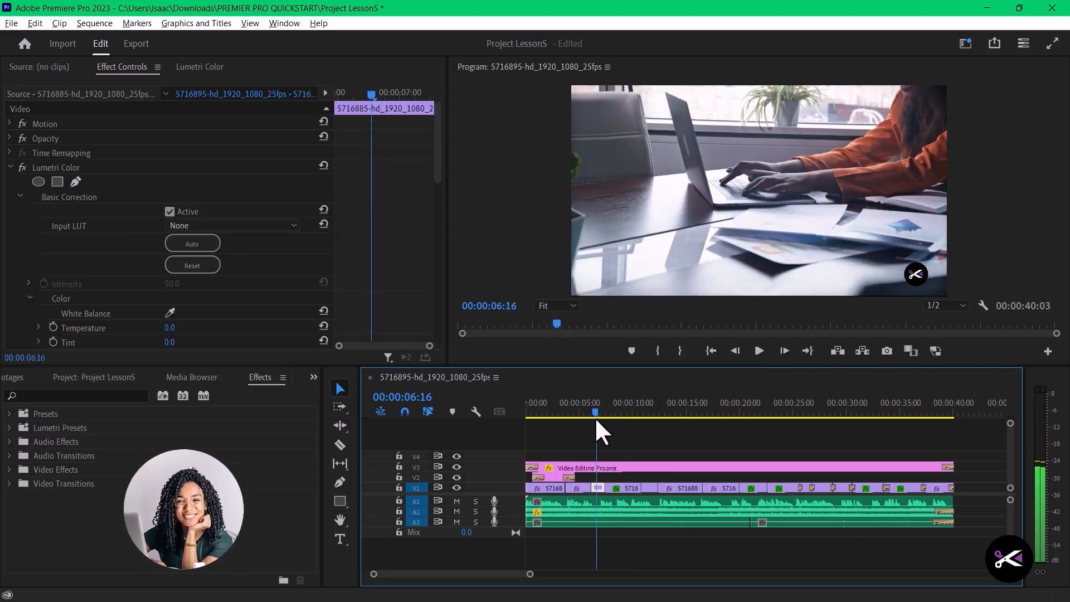
right_click(599, 491)
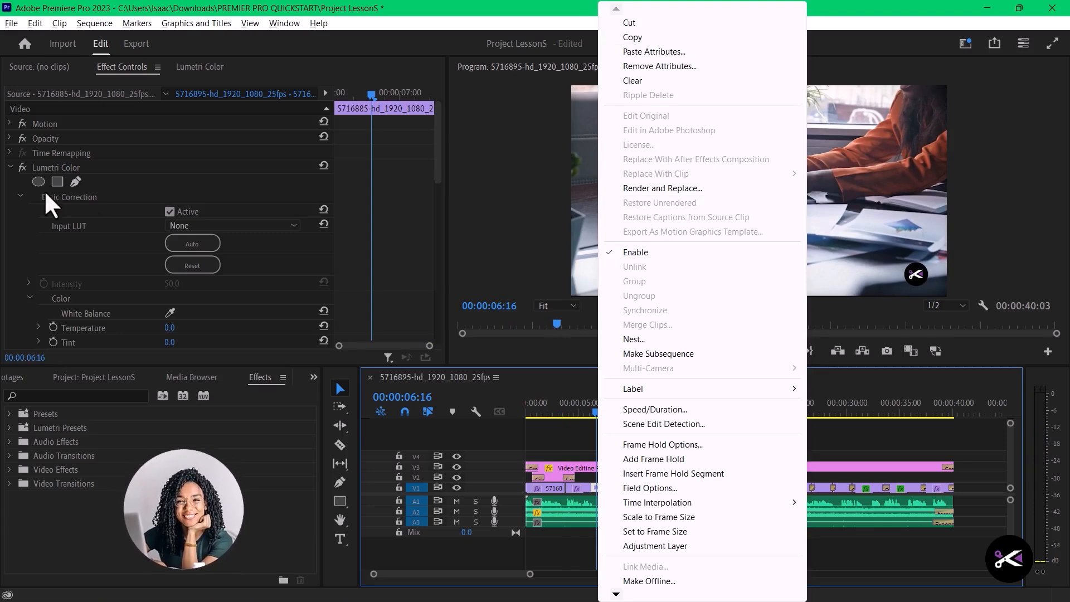
click(5, 167)
click(9, 168)
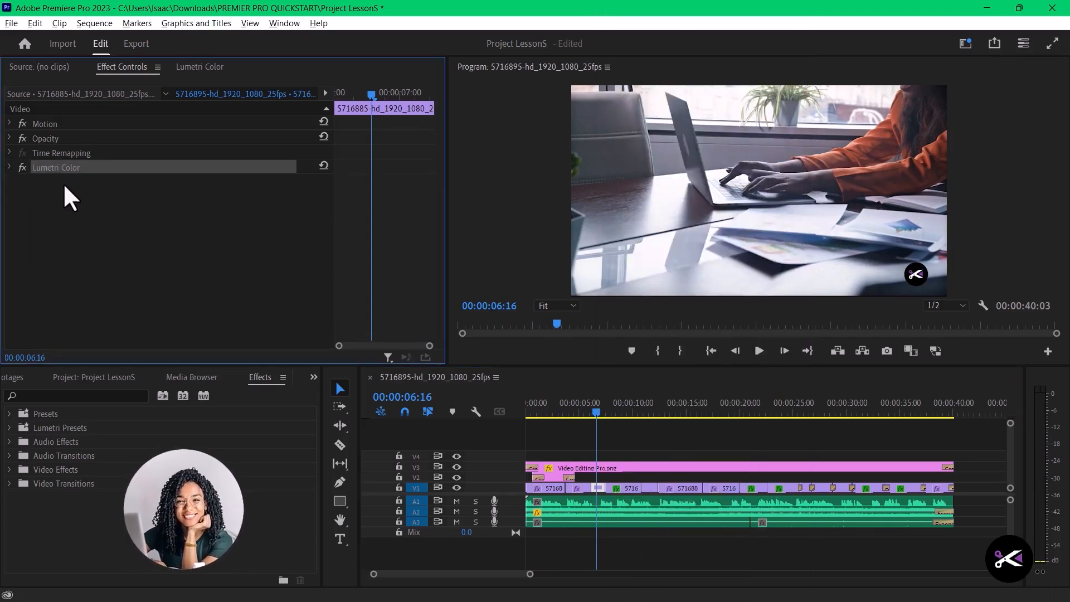
key(Delete)
right_click(597, 500)
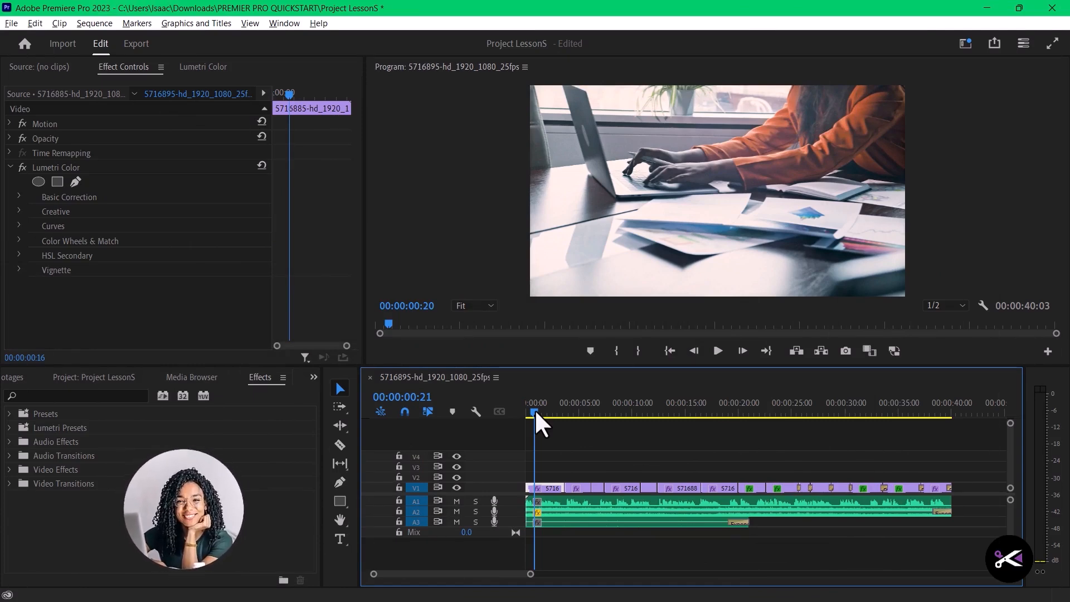
- Go to 00:00:01:09 and look through the Basic Correction settings of the first clip
mouse_move(534, 409)
mouse_down()
mouse_move(580, 416)
mouse_move(540, 413)
mouse_up()
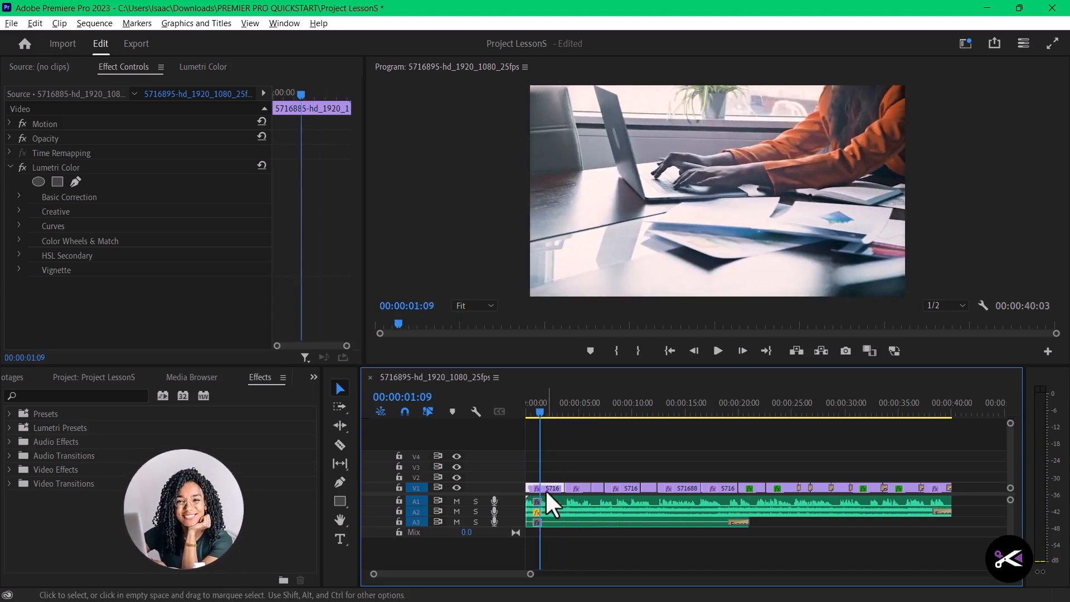
click(20, 196)
scroll(167, 225, down, 4)
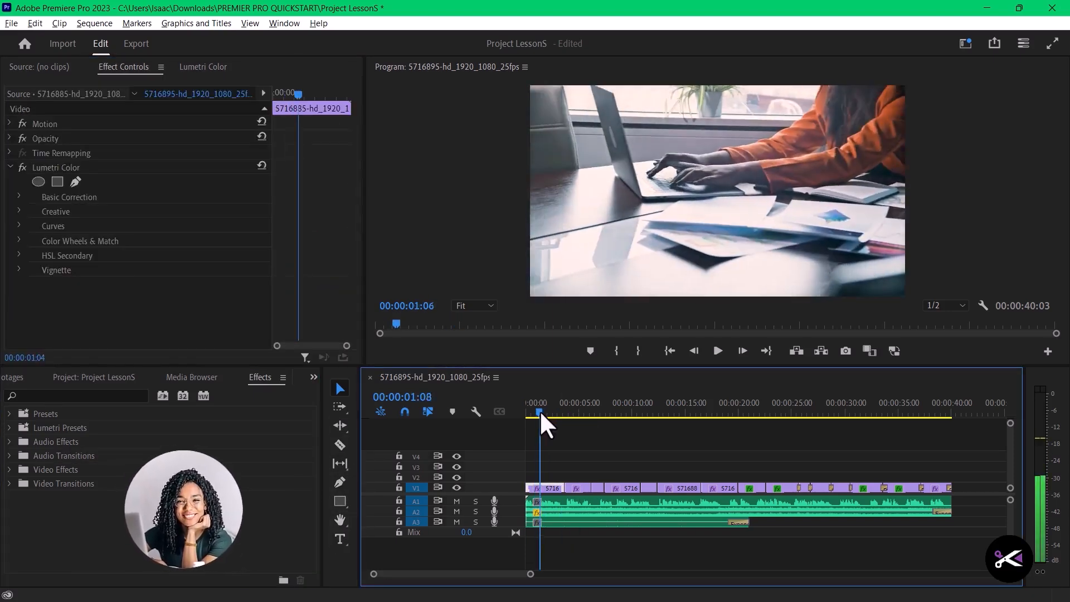
mouse_move(539, 410)
mouse_down()
mouse_move(578, 414)
mouse_move(539, 412)
mouse_up()
click(20, 196)
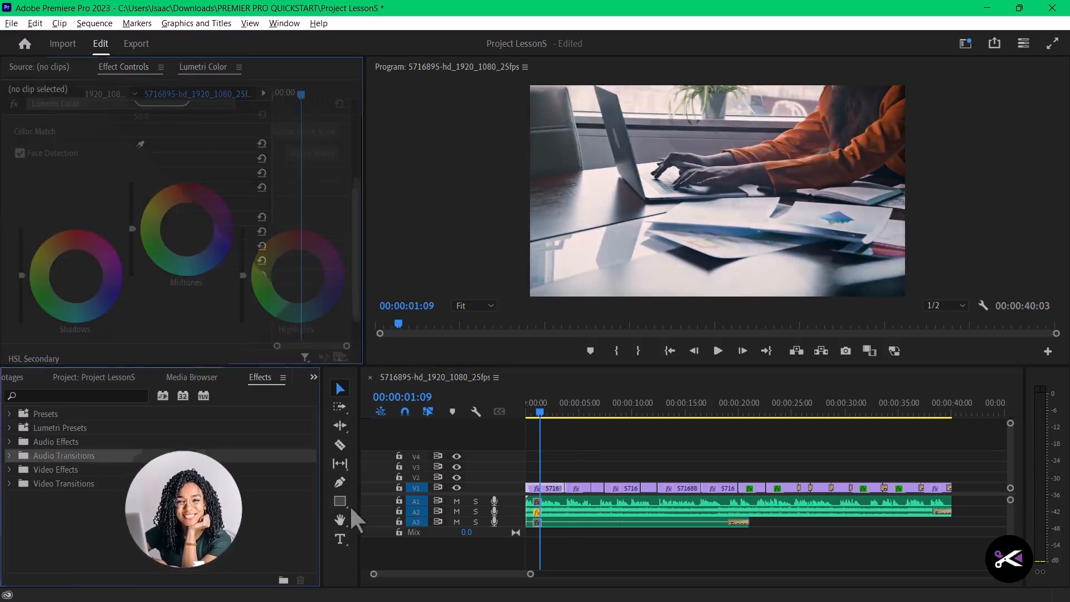
- Add the text "Late at the Office" over the opening shot at 00:00:01:09 with the Type tool
click(339, 539)
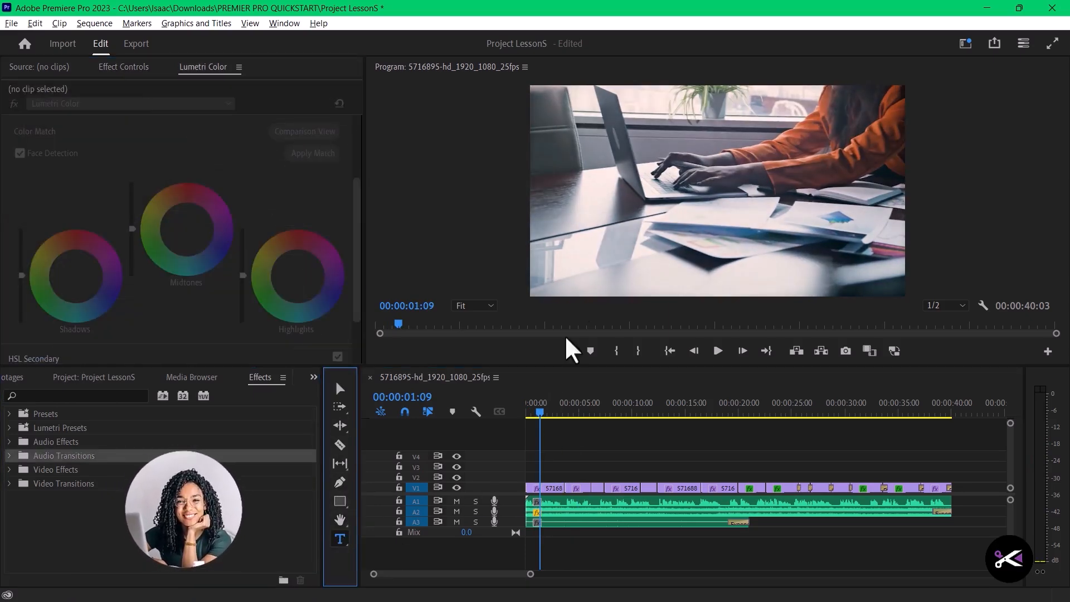
click(584, 218)
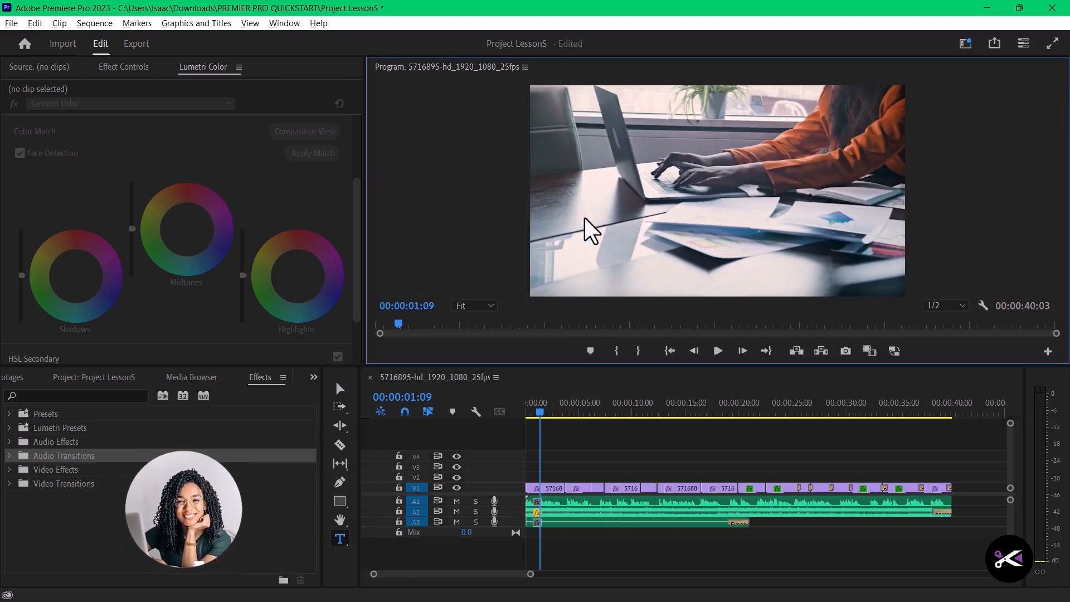
click(585, 217)
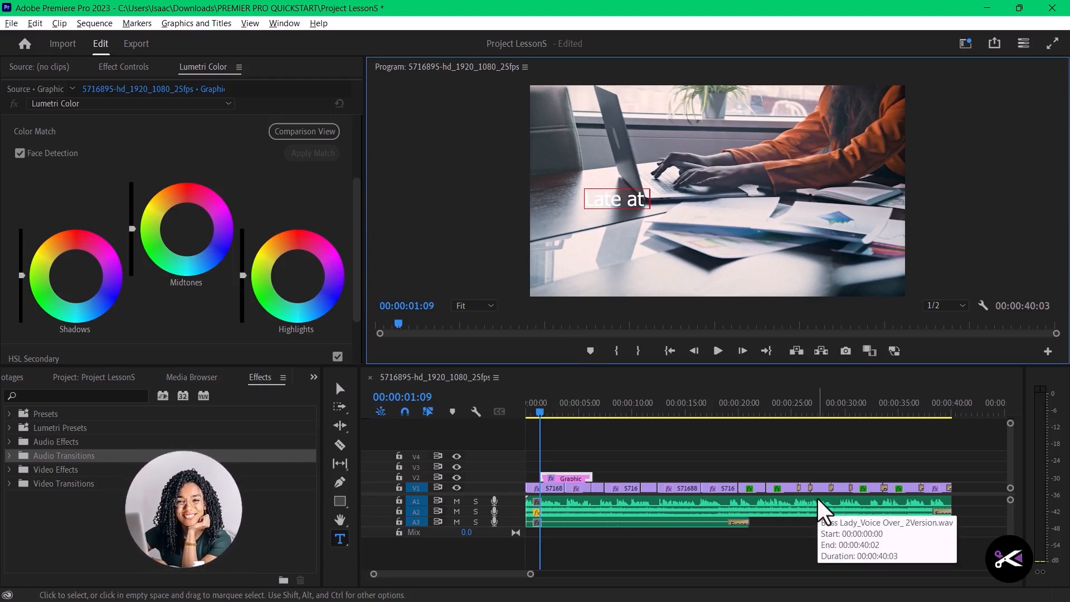
text(e)
key(ctrl+z)
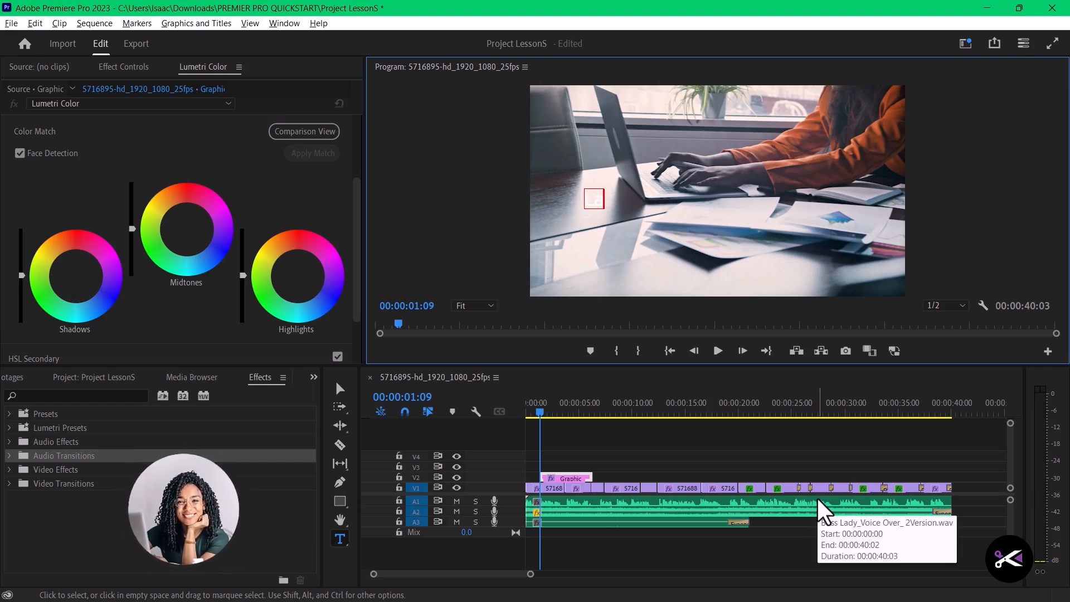
text(Late at th)
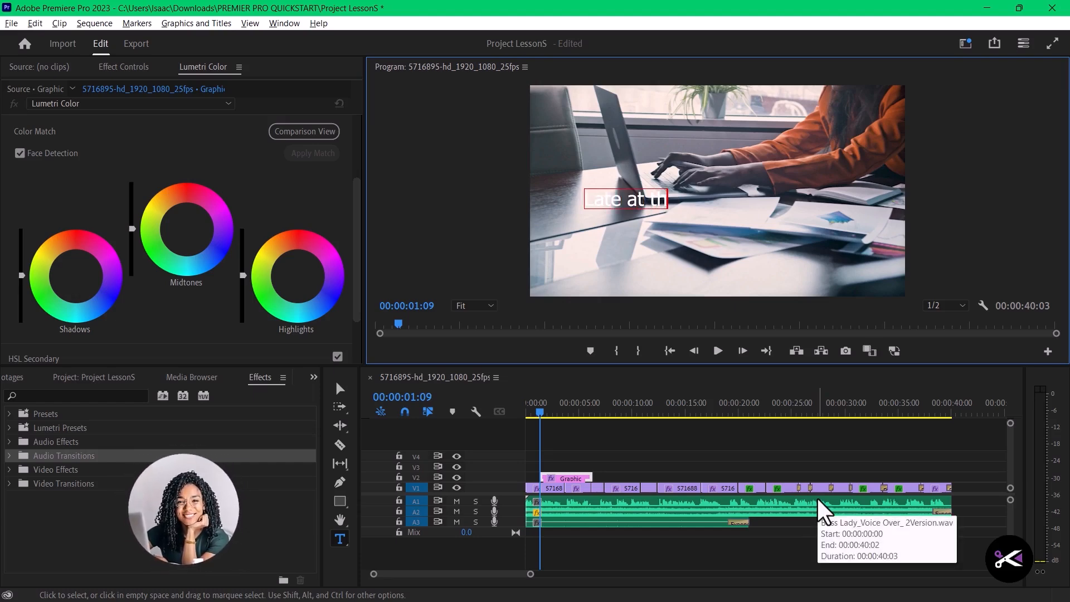
text(e Office)
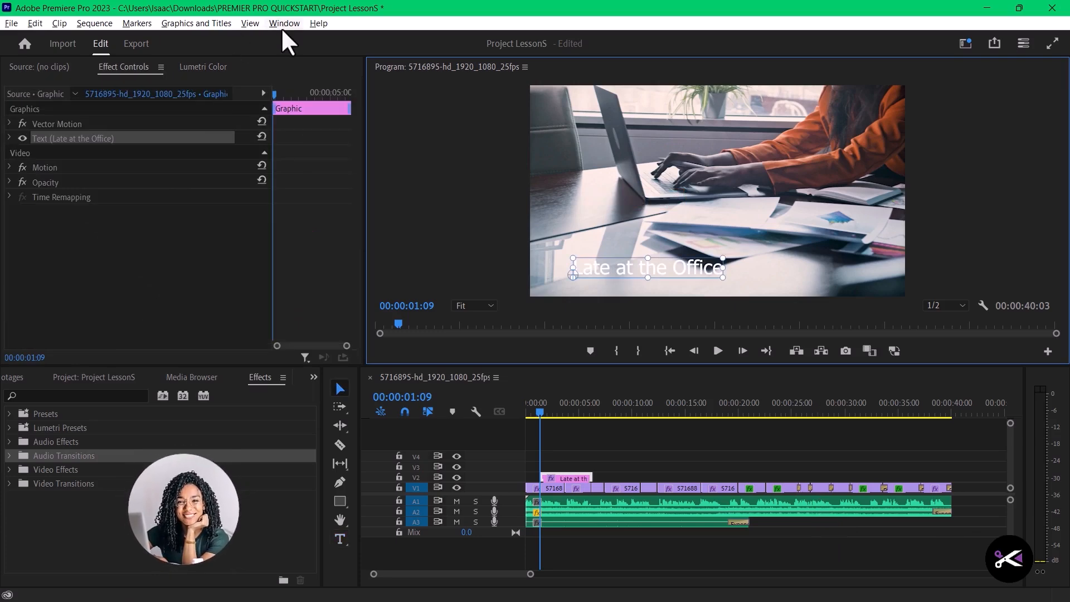
- Move the "Late at the Office" title to the lower part of the frame and open Essential Graphics
click(283, 24)
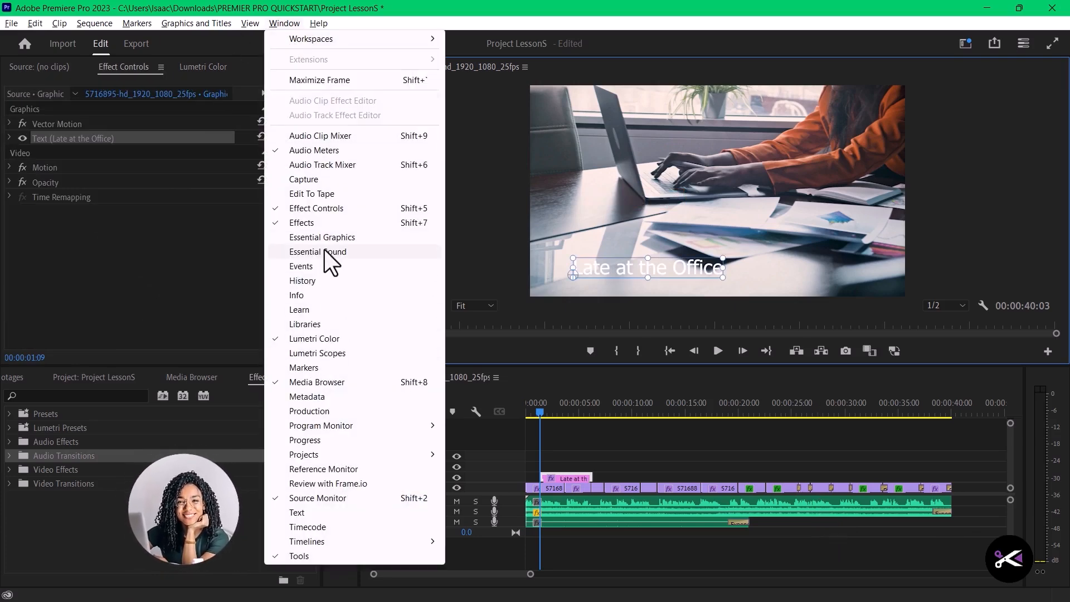
click(326, 238)
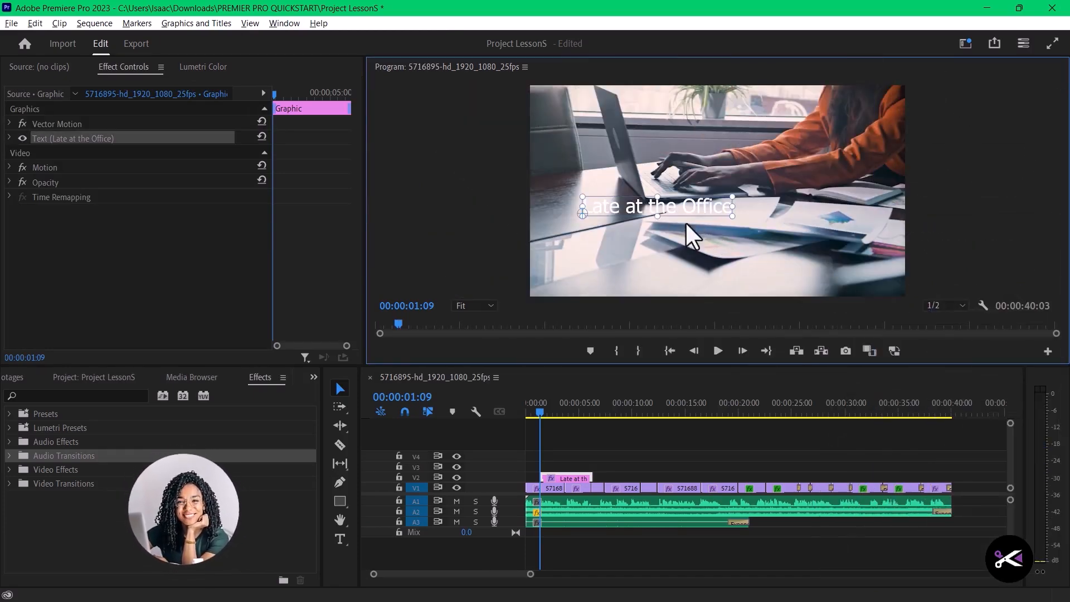
drag(684, 222, 671, 267)
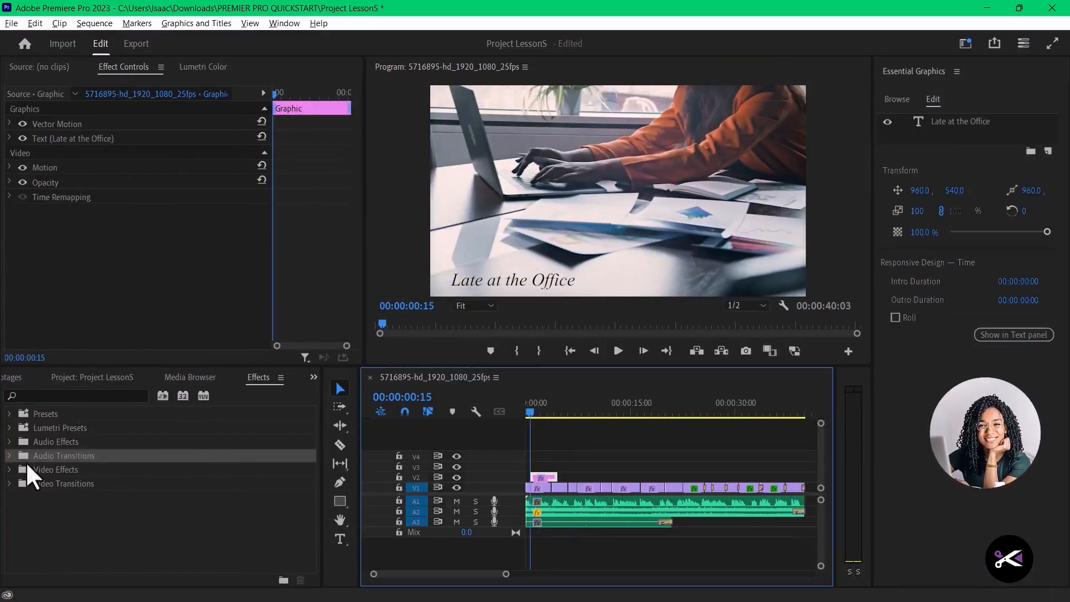
- Apply the Cross Dissolve video transition to both the start and the end of the title graphic on V2
click(9, 484)
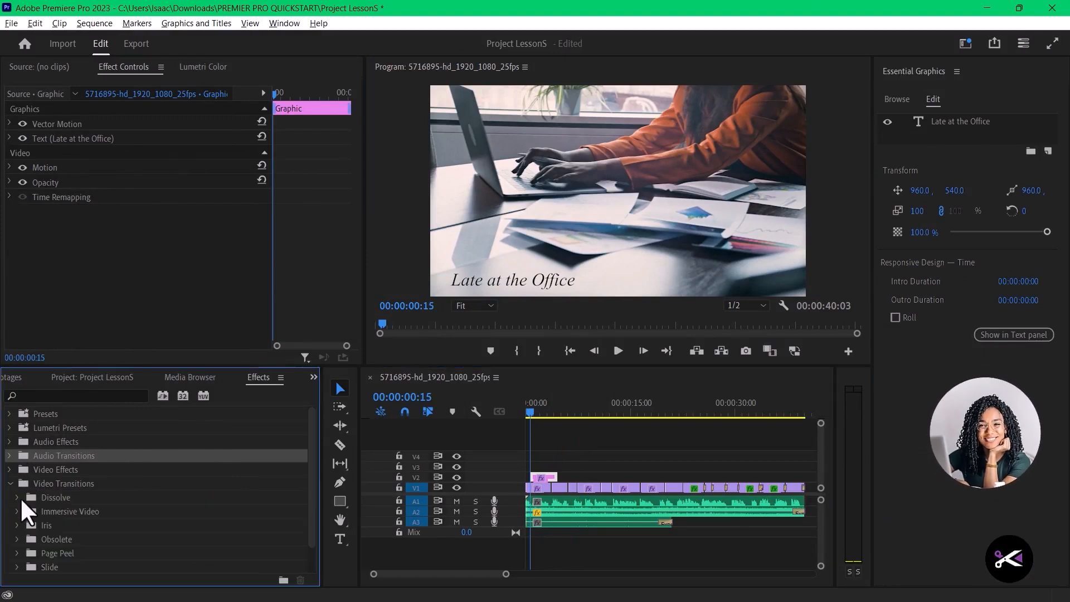
click(18, 498)
scroll(72, 497, down, 1)
scroll(77, 507, down, 1)
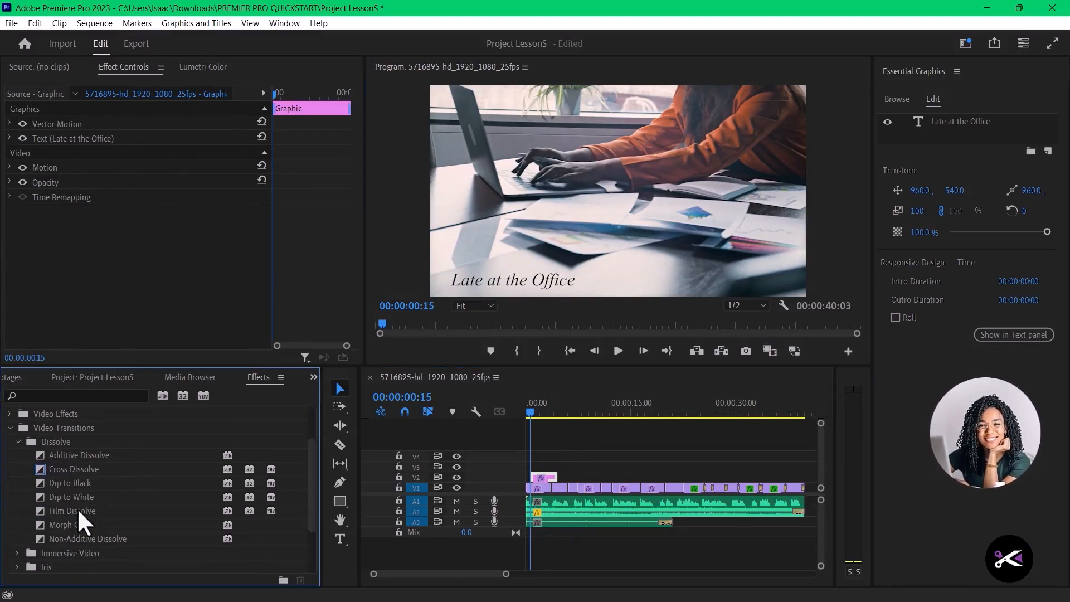
drag(35, 470, 532, 479)
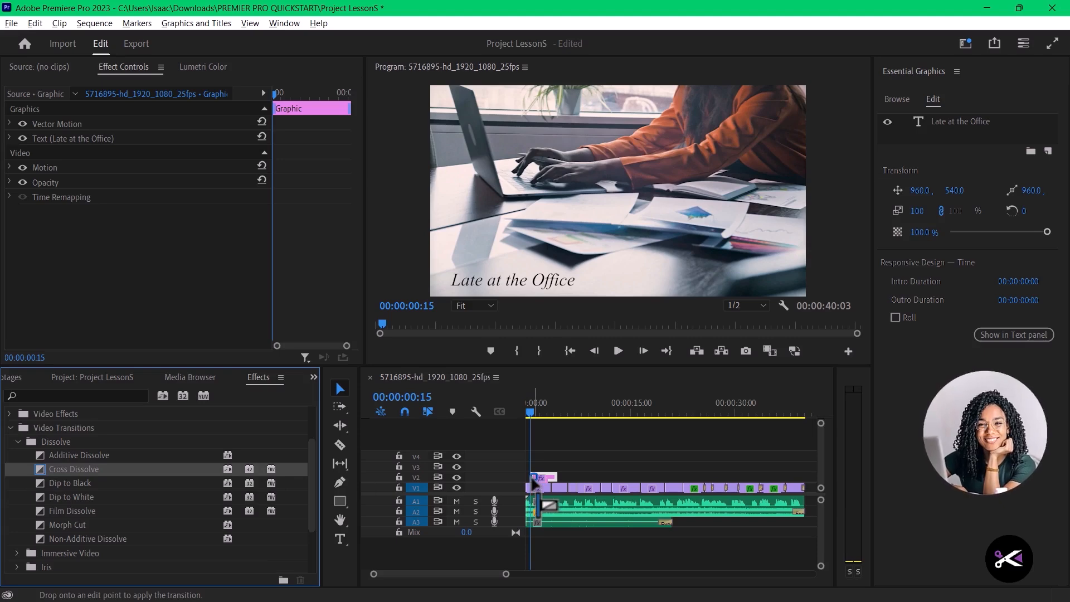
drag(56, 470, 556, 480)
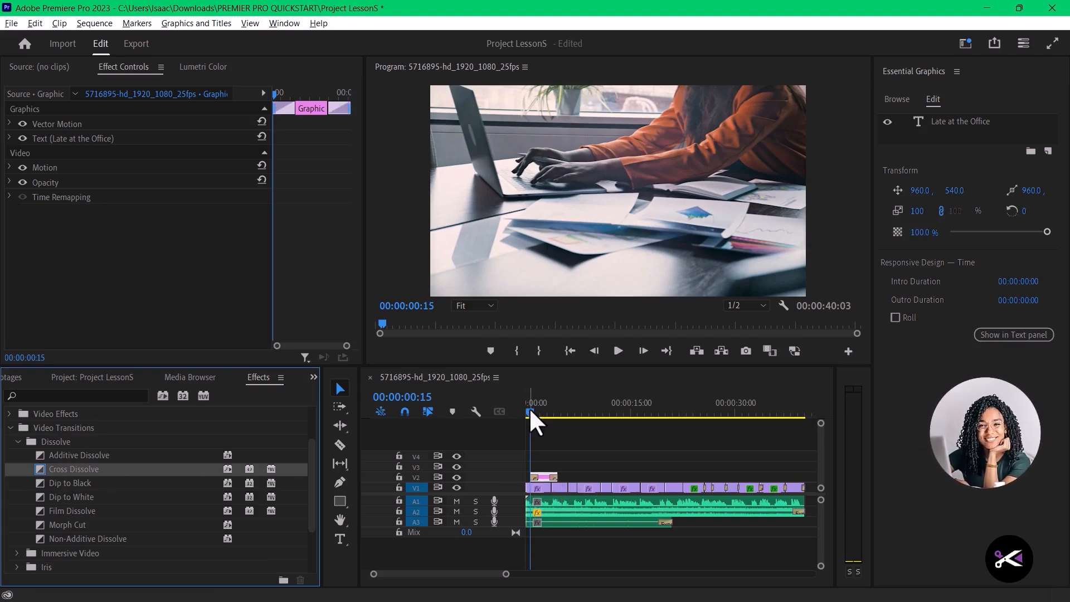
click(528, 411)
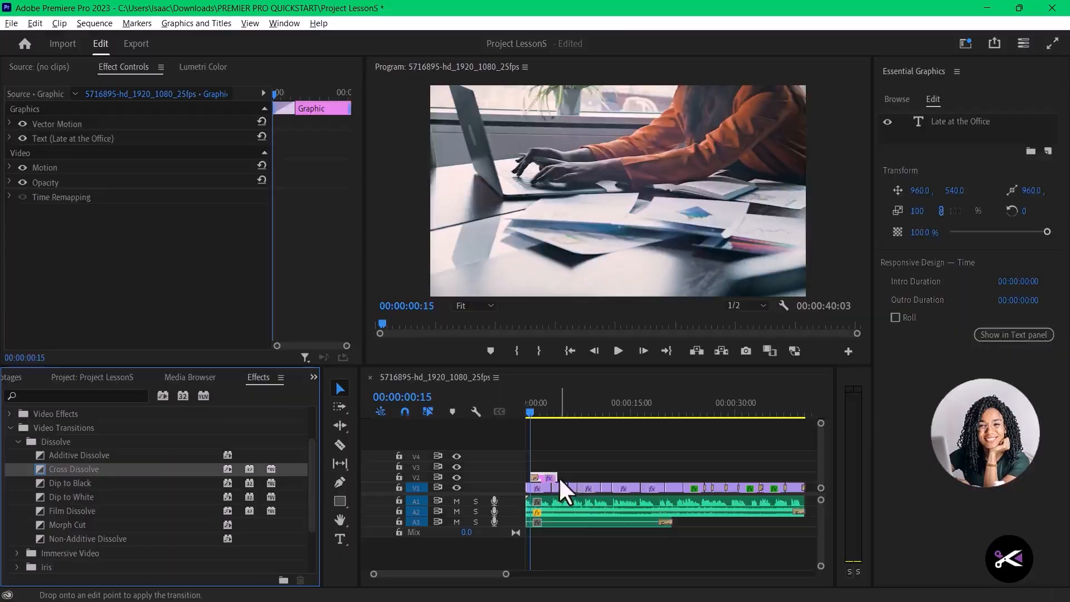
drag(559, 476, 555, 479)
- Play the sequence full screen from 00:00:00:00 to preview the title's fades
click(527, 409)
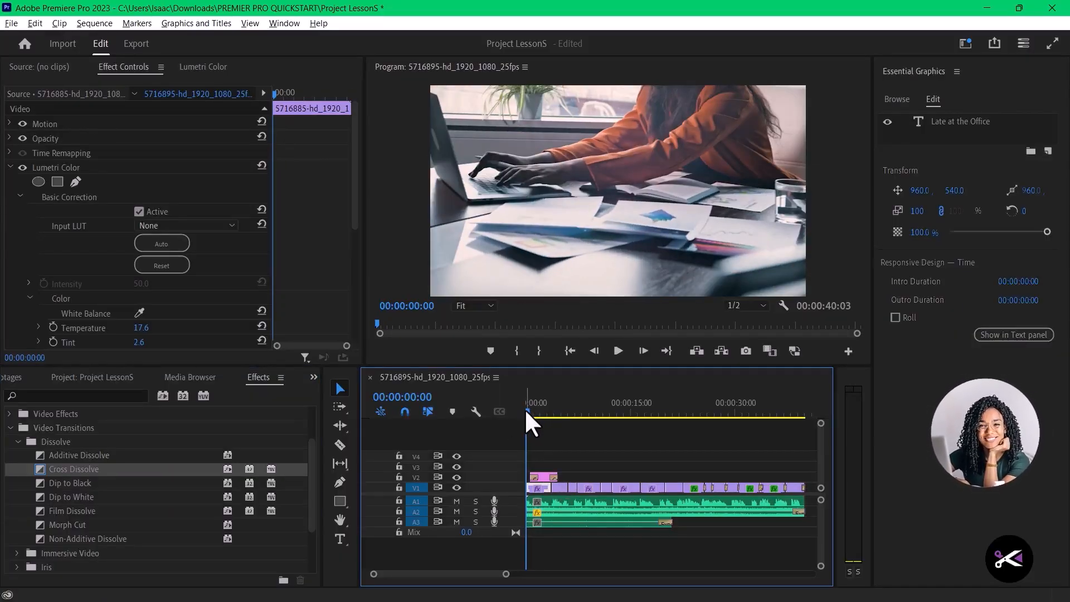
key(ctrl+grave)
key(space)
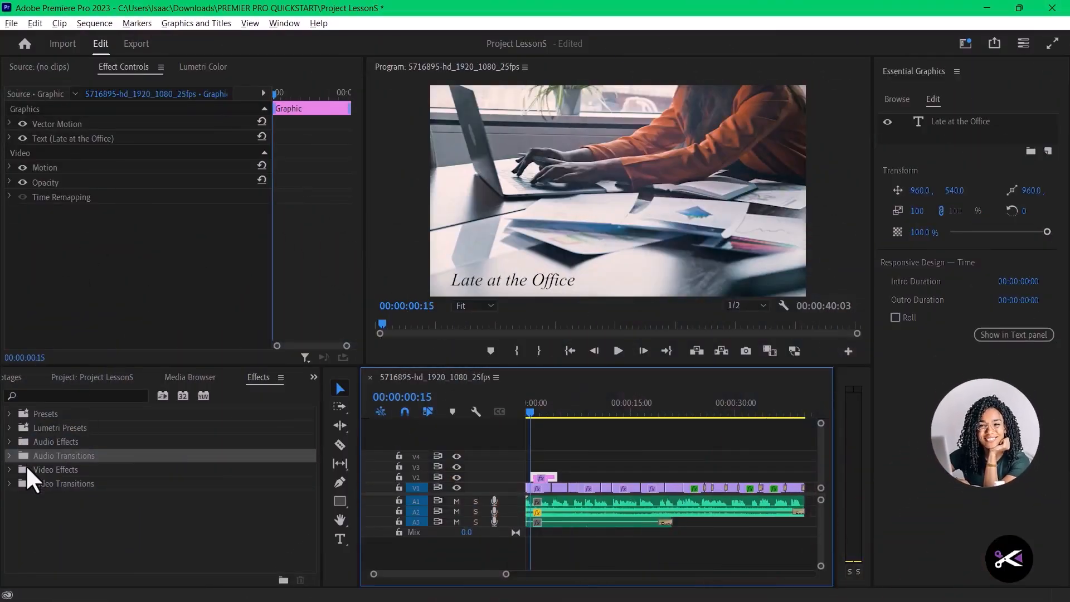
- Show the Dissolve group of the video transitions and locate Cross Dissolve
click(9, 483)
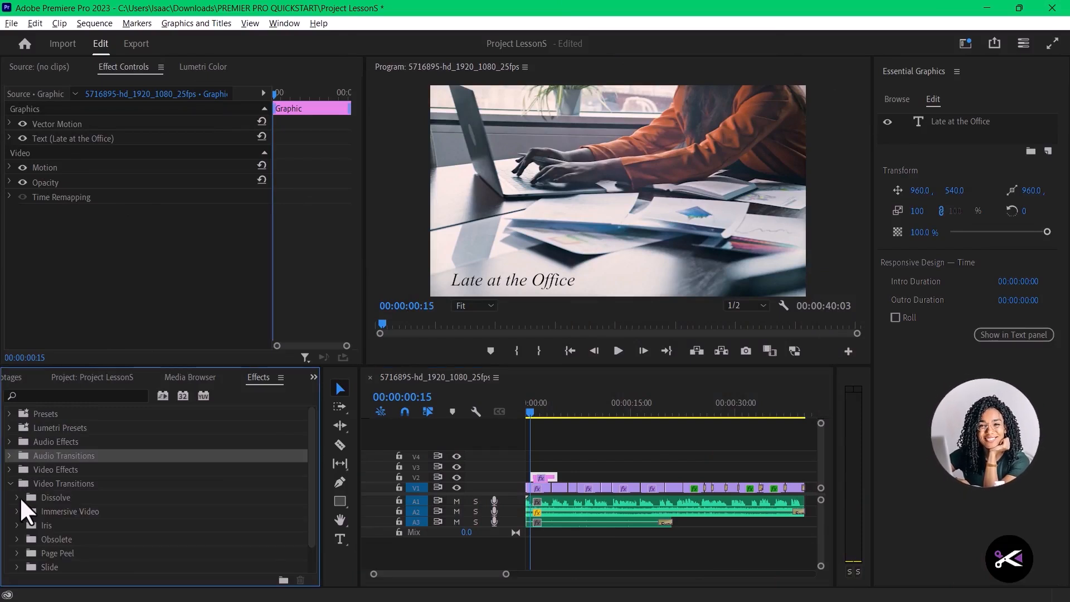
click(19, 497)
scroll(56, 502, down, 1)
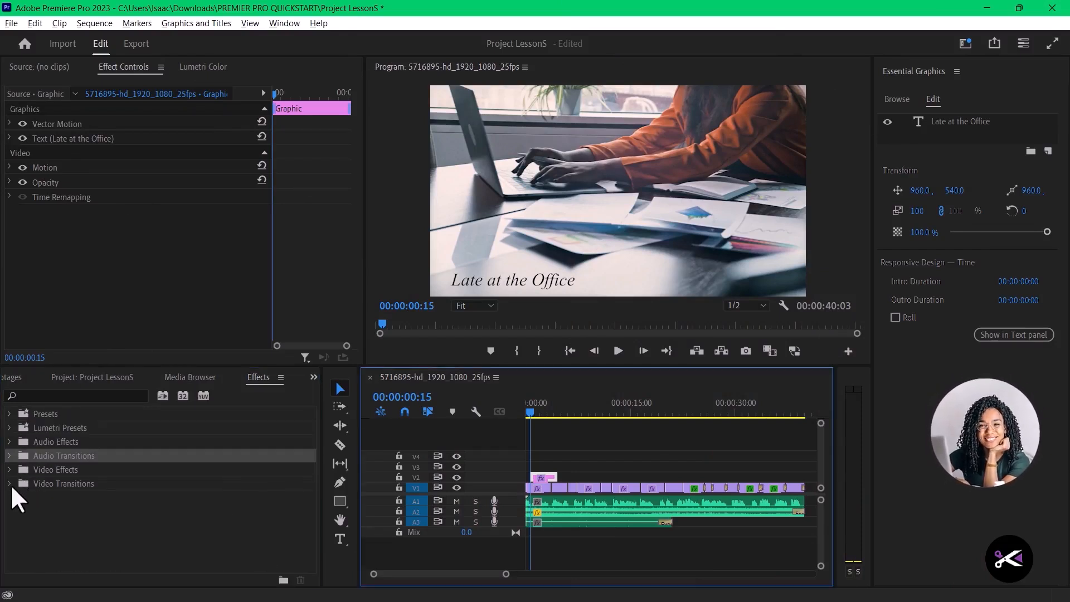
click(9, 483)
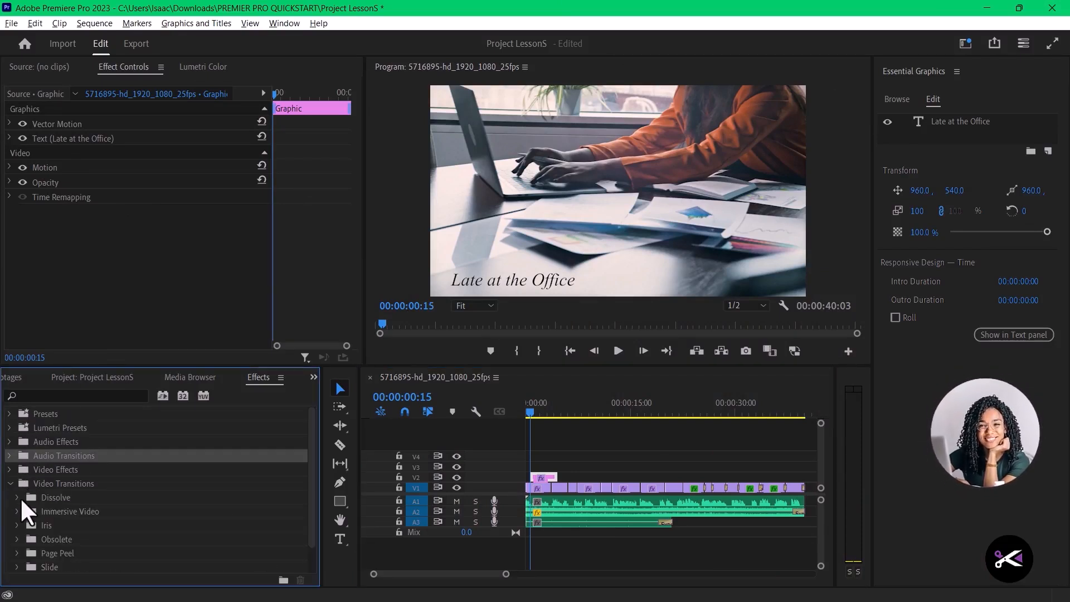
click(19, 497)
scroll(72, 499, down, 1)
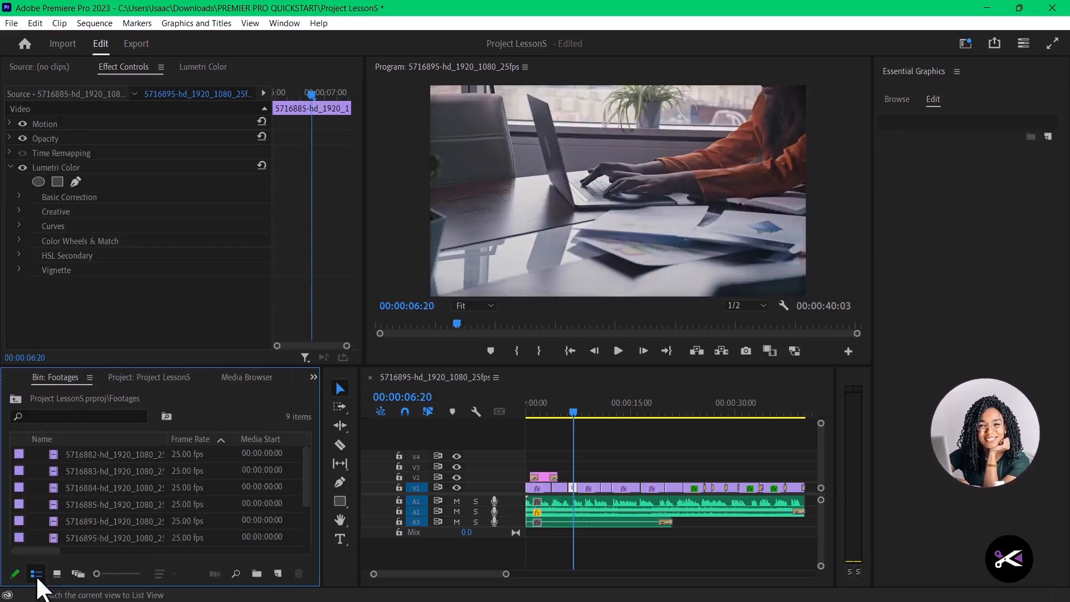
- Place Video Editing Pro.png from the Graphics bin on track V3 at the start of the sequence
click(155, 379)
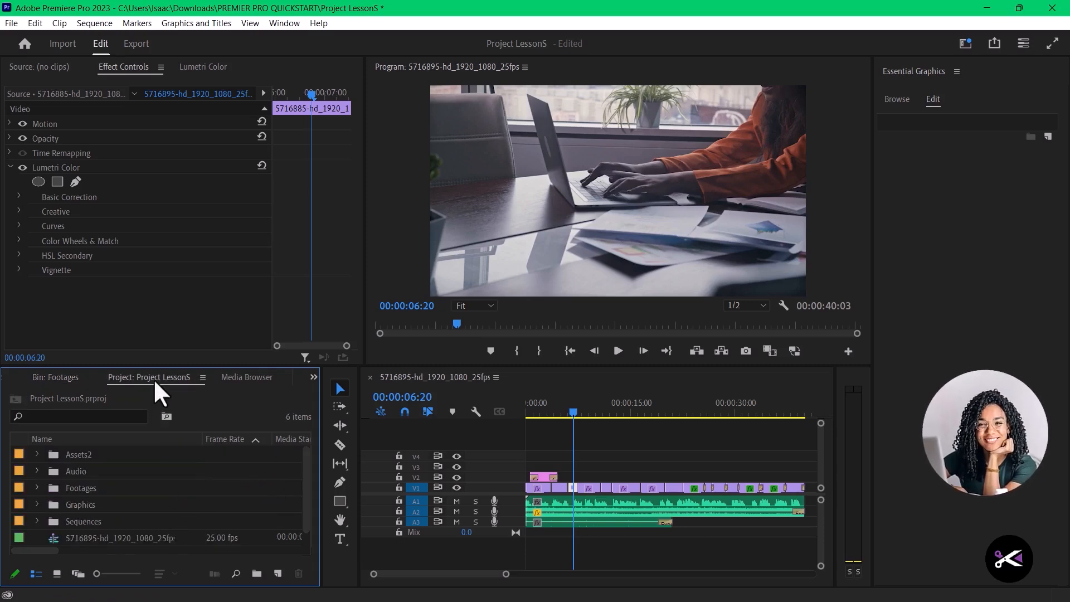
click(37, 504)
scroll(113, 527, down, 2)
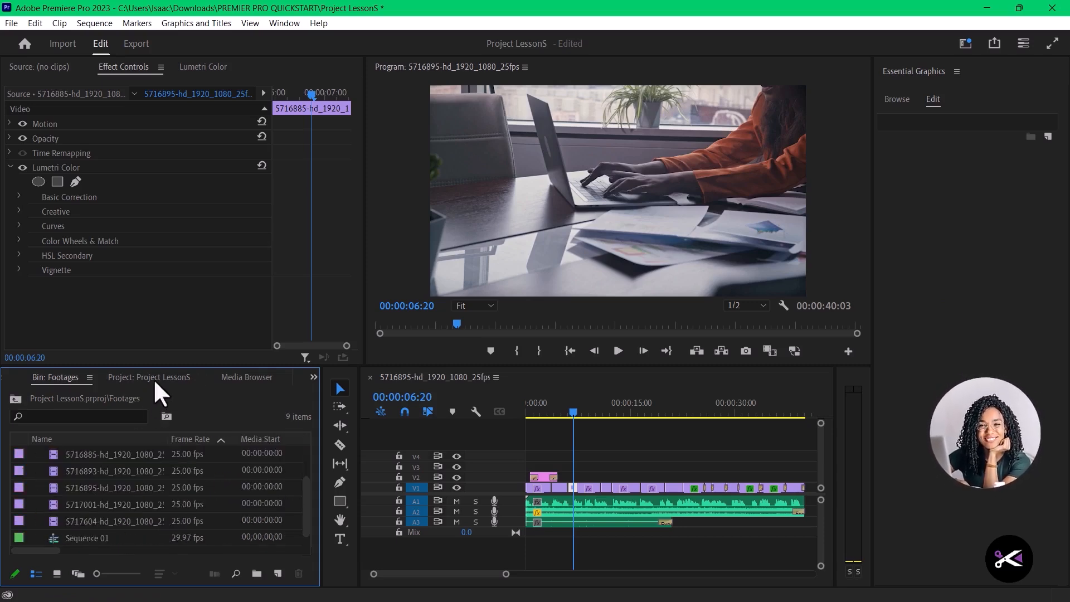
click(154, 380)
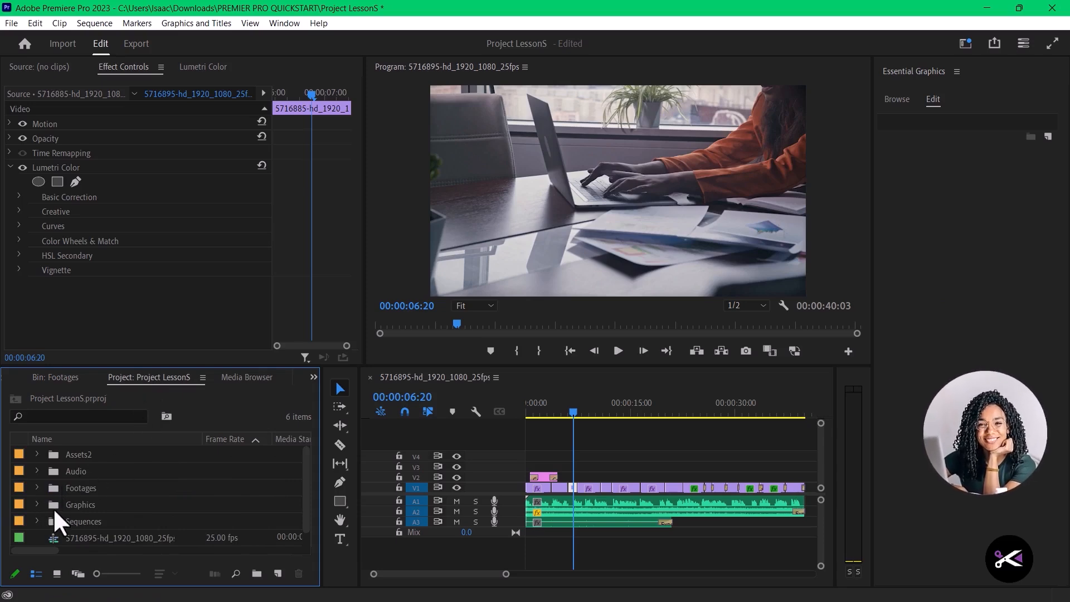
click(39, 504)
scroll(111, 520, down, 2)
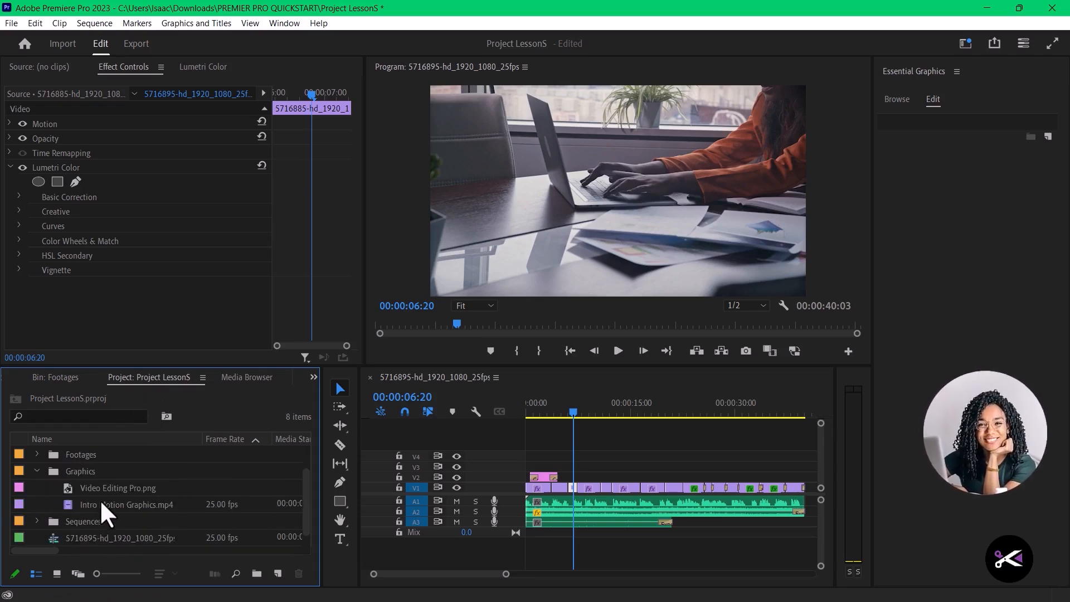
drag(110, 490, 526, 469)
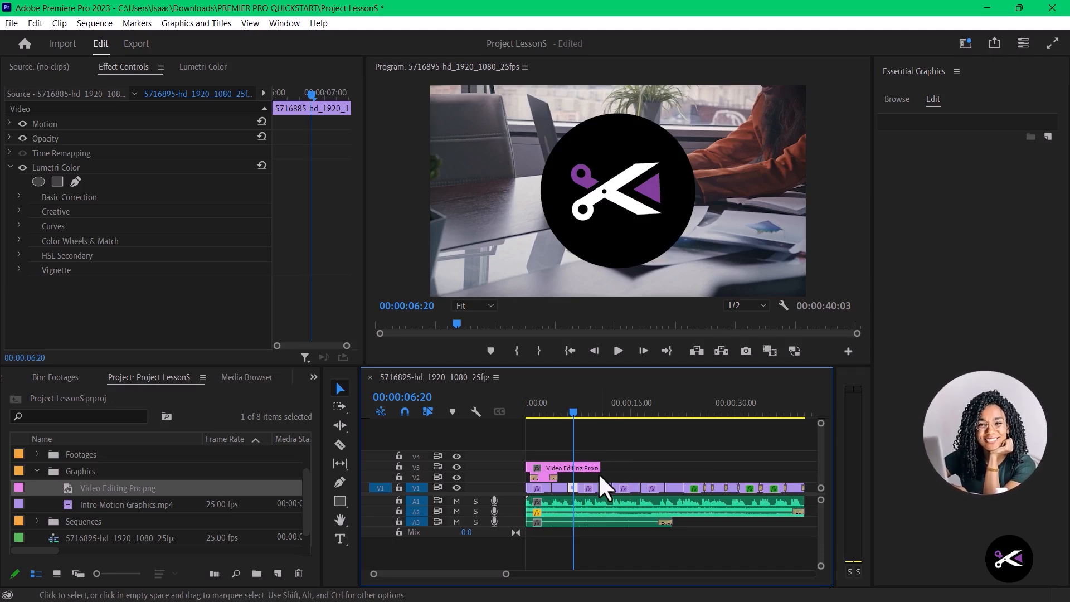
- Try extending the Video Editing Pro.png clip on V3 to the end of the sequence
scroll(600, 475, down, 3)
drag(582, 466, 729, 466)
click(593, 209)
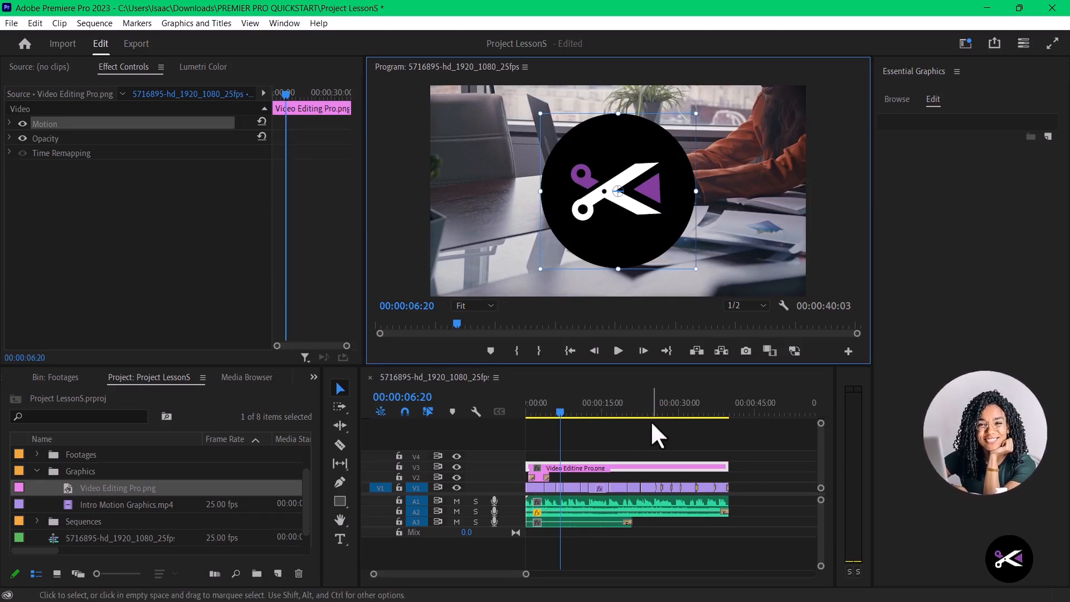
key(ctrl+z)
key(ctrl+z)
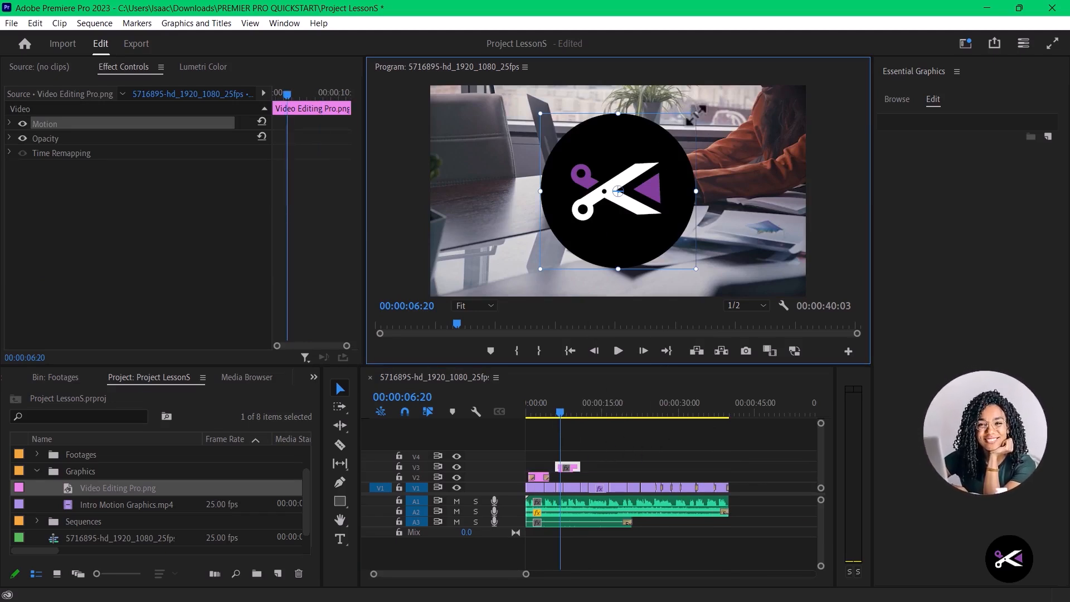
- Scale the Video Editing Pro.png logo down to a small badge in the frame
drag(697, 114, 623, 181)
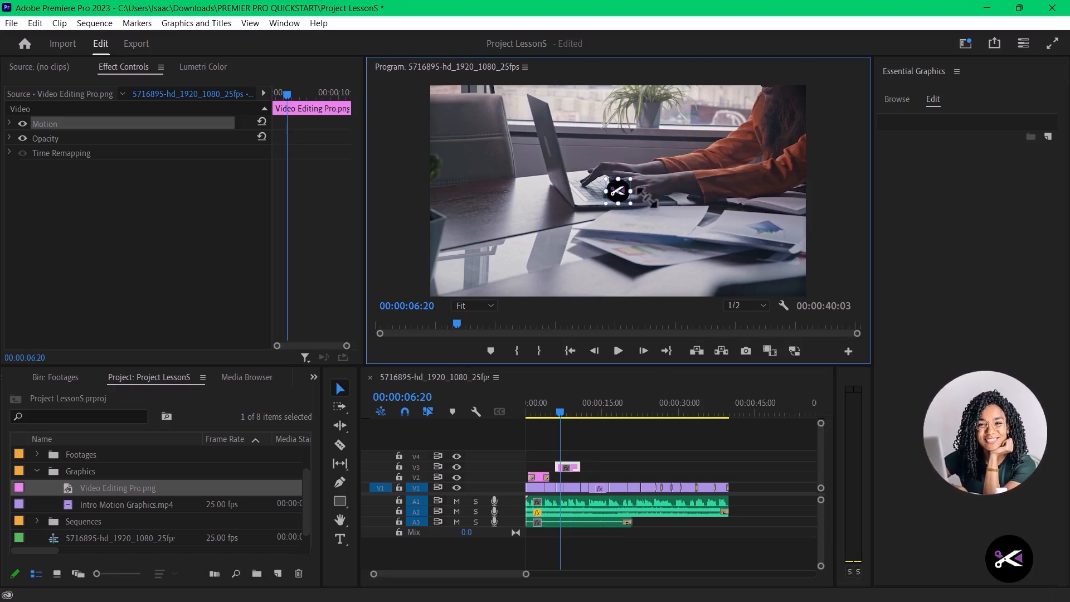
click(593, 234)
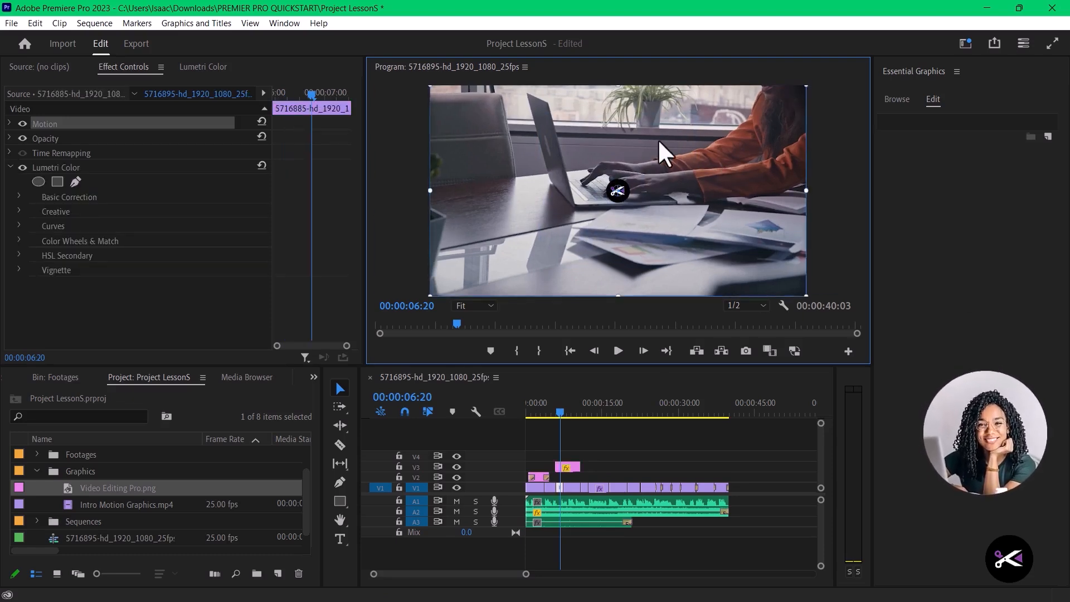
click(838, 167)
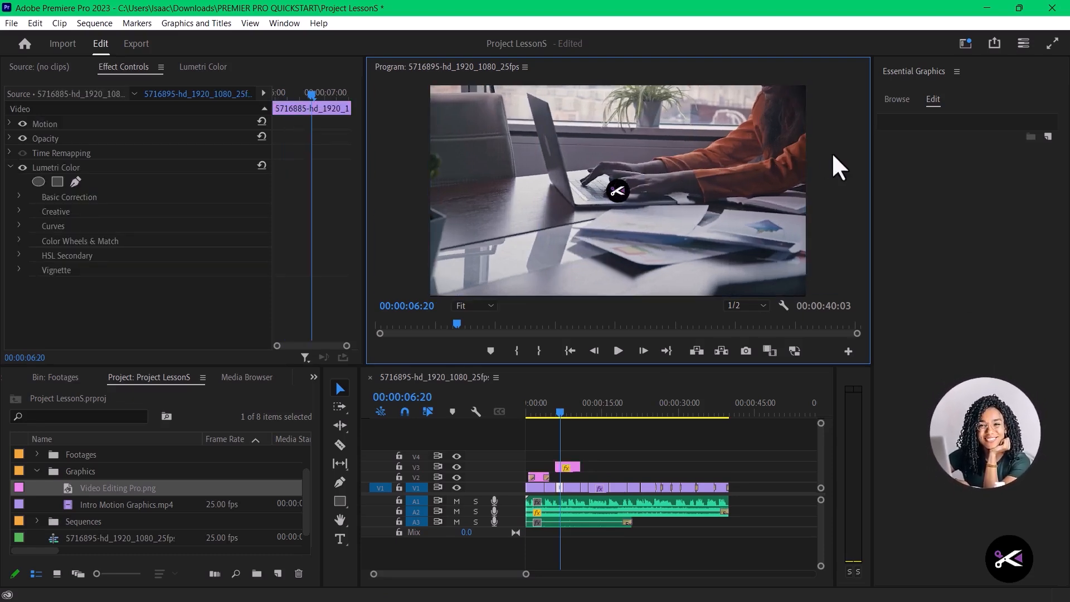
- Move the small logo from the middle of the frame to the lower-right corner of the picture
click(617, 194)
drag(631, 202, 777, 277)
click(809, 192)
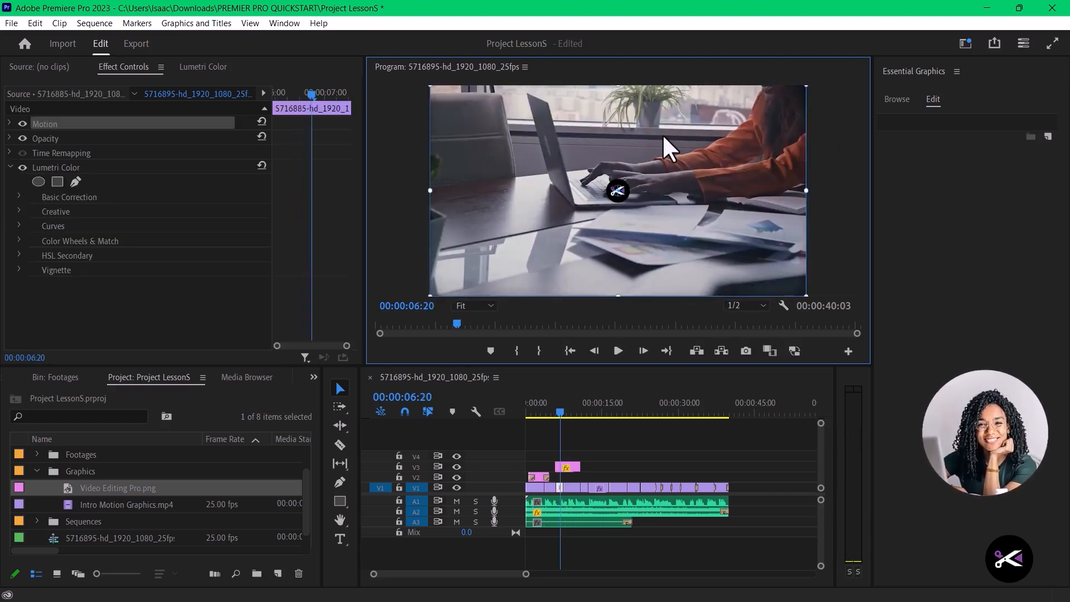
click(834, 157)
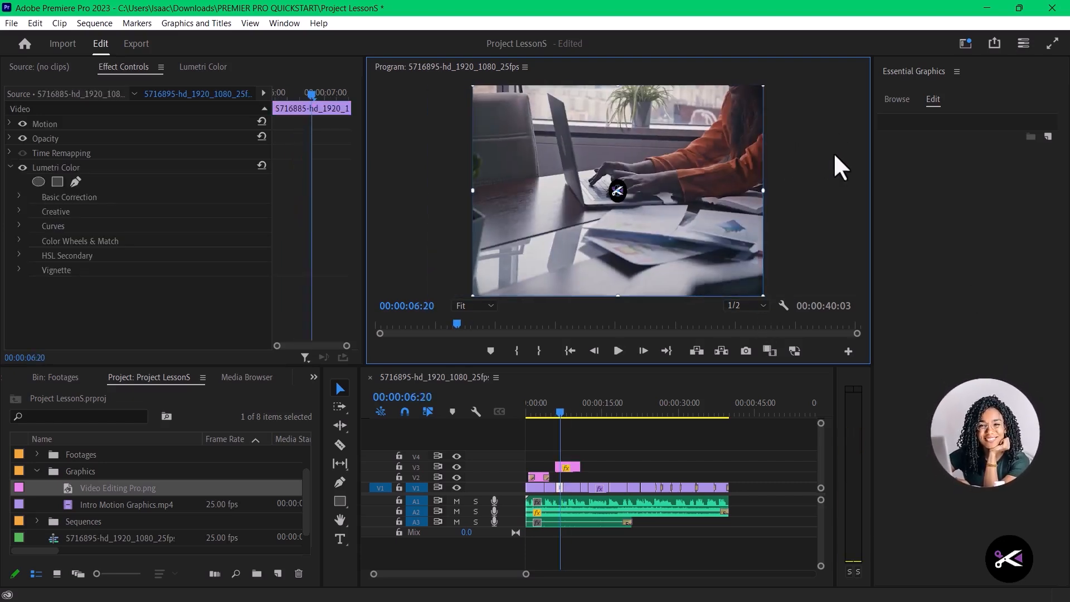
click(616, 192)
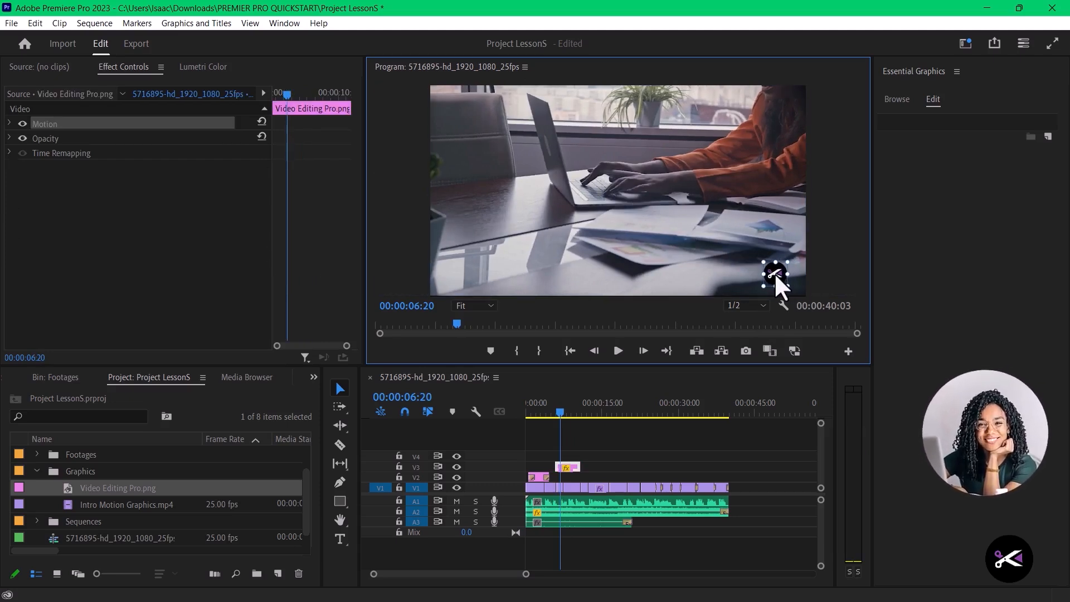
click(831, 174)
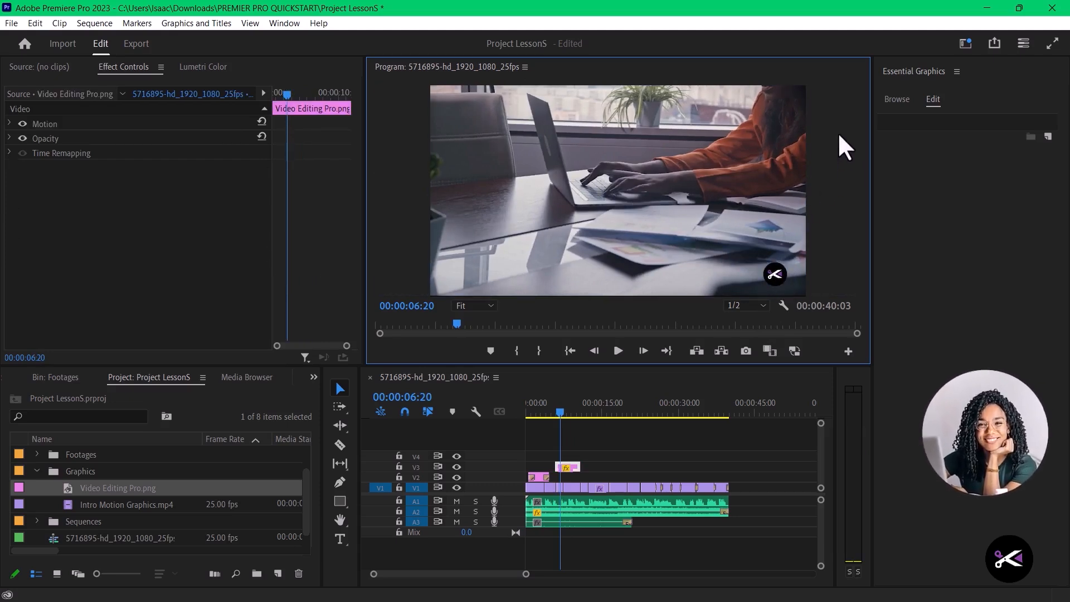
- Play the sequence from 00:00:06:20 to check the corner logo, and select the logo clip on V3
key(space)
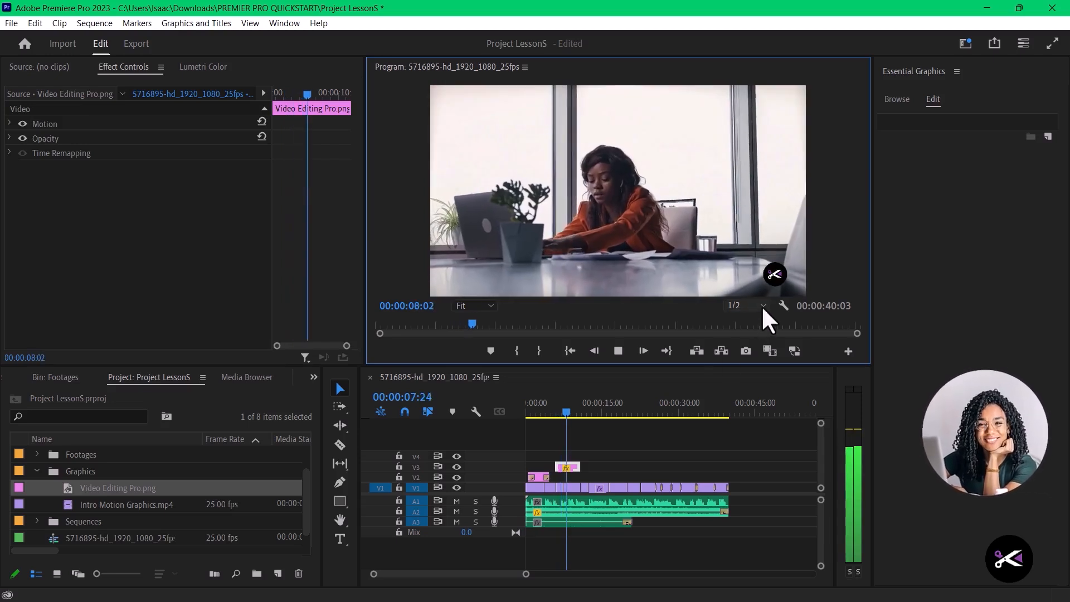
click(583, 413)
click(565, 413)
click(576, 468)
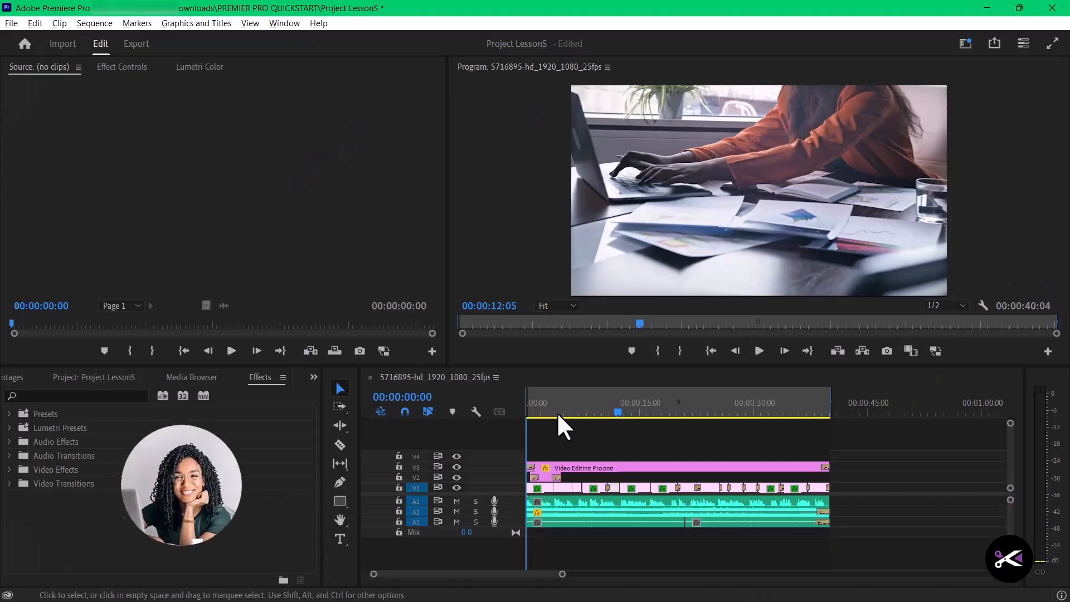
- Scrub through the opening of the sequence and play parts of it to check the title and corner logo over the picture
click(575, 412)
drag(576, 413, 533, 414)
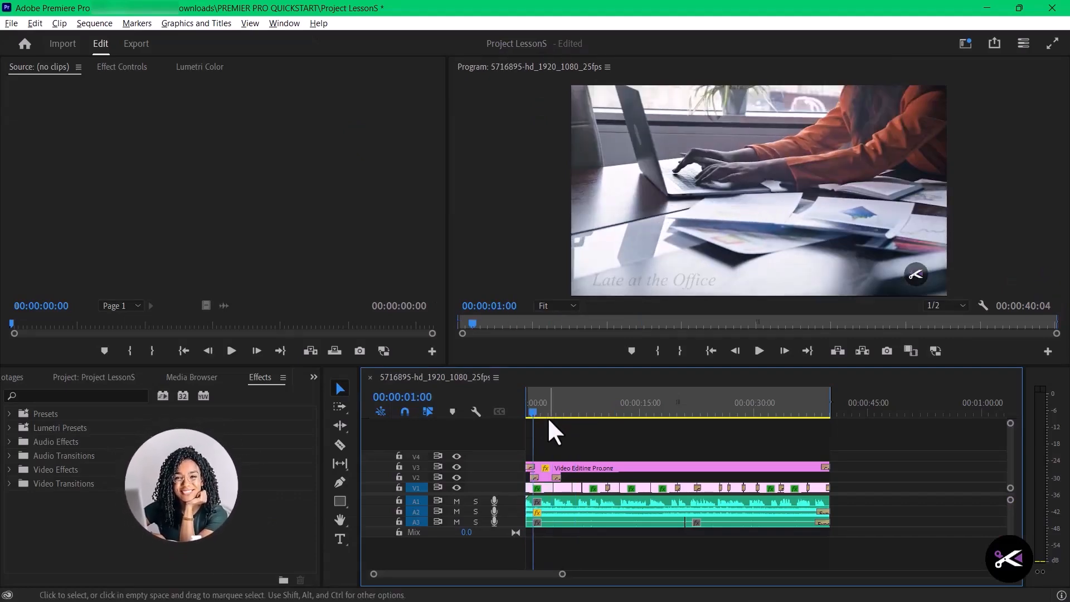
click(549, 422)
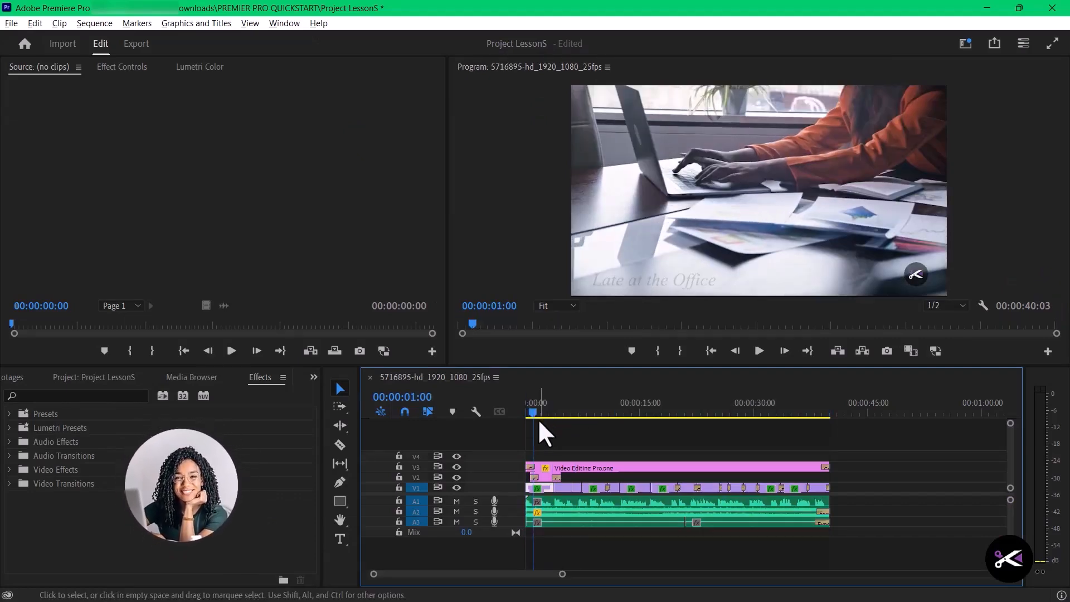
click(529, 411)
drag(530, 410, 618, 415)
click(654, 426)
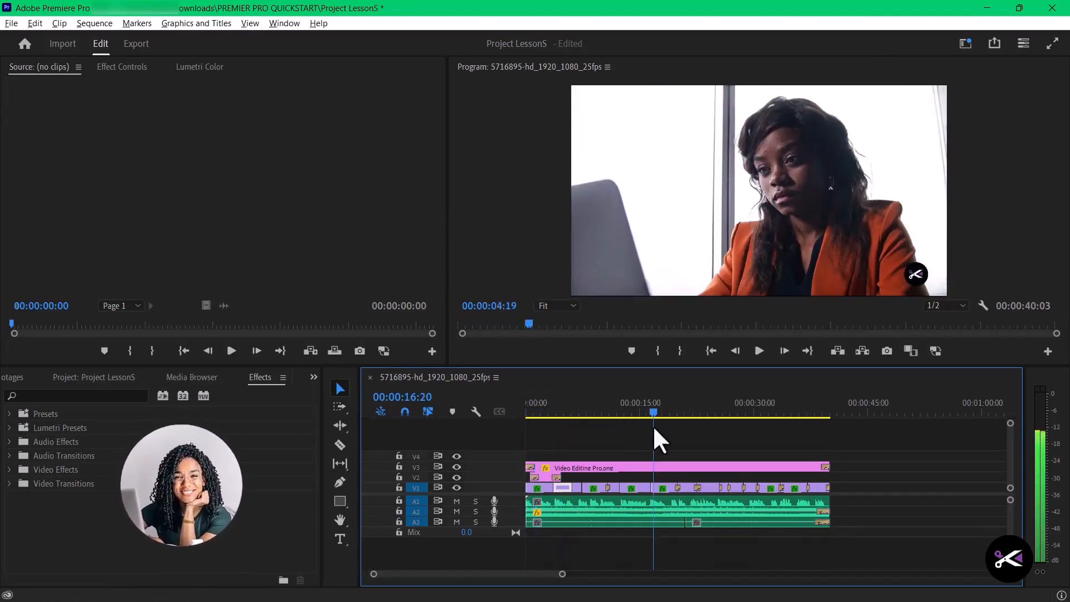
click(527, 427)
click(543, 431)
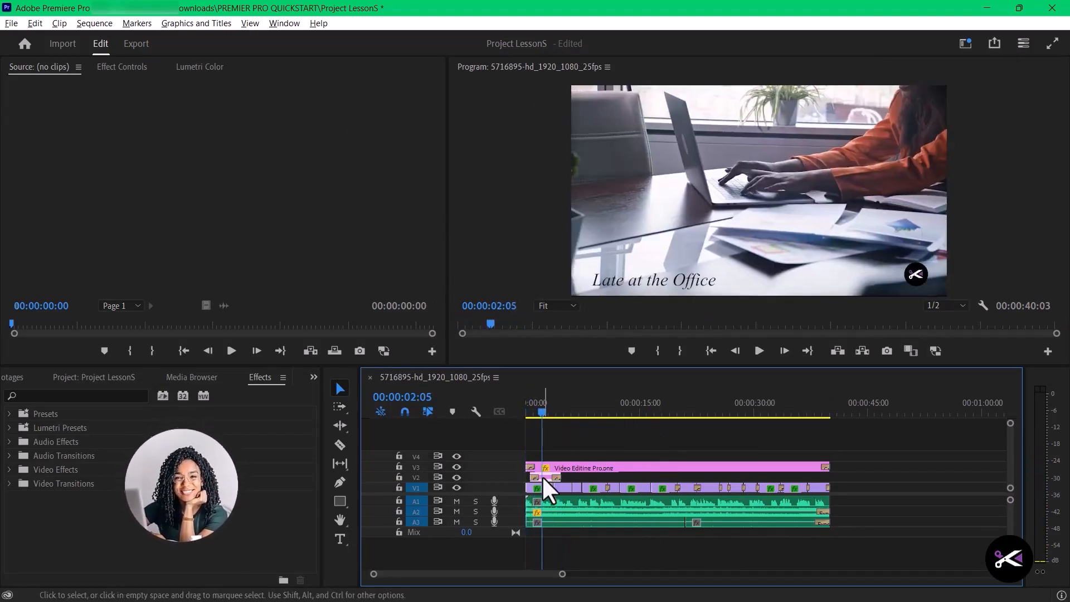
- Select the "Late at the Office" title in the frame, deselect it, and move the playhead on to 00:00:09:20
click(658, 279)
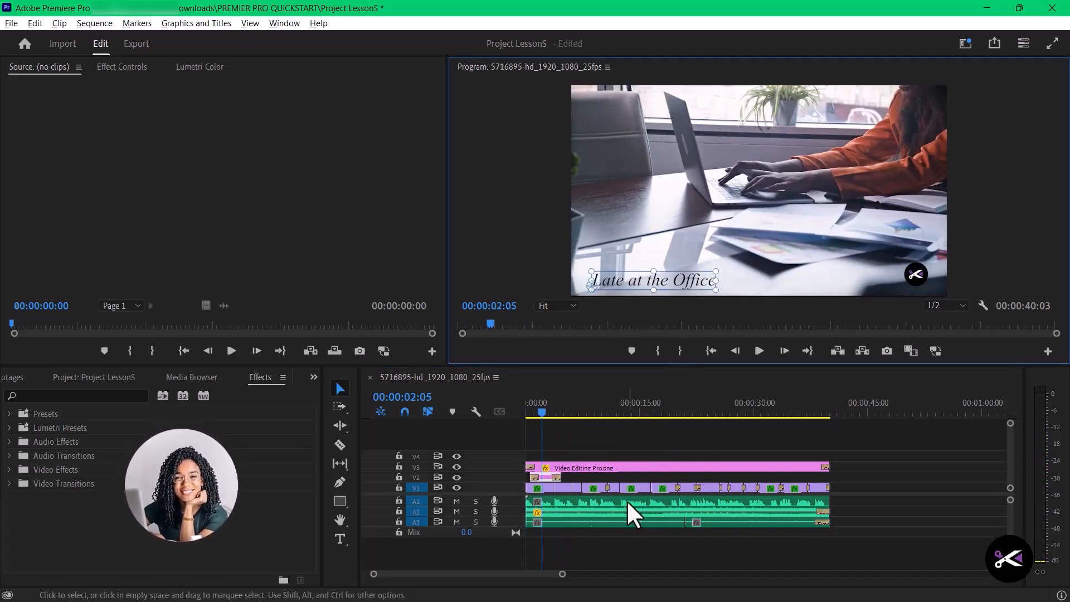
click(623, 440)
click(542, 414)
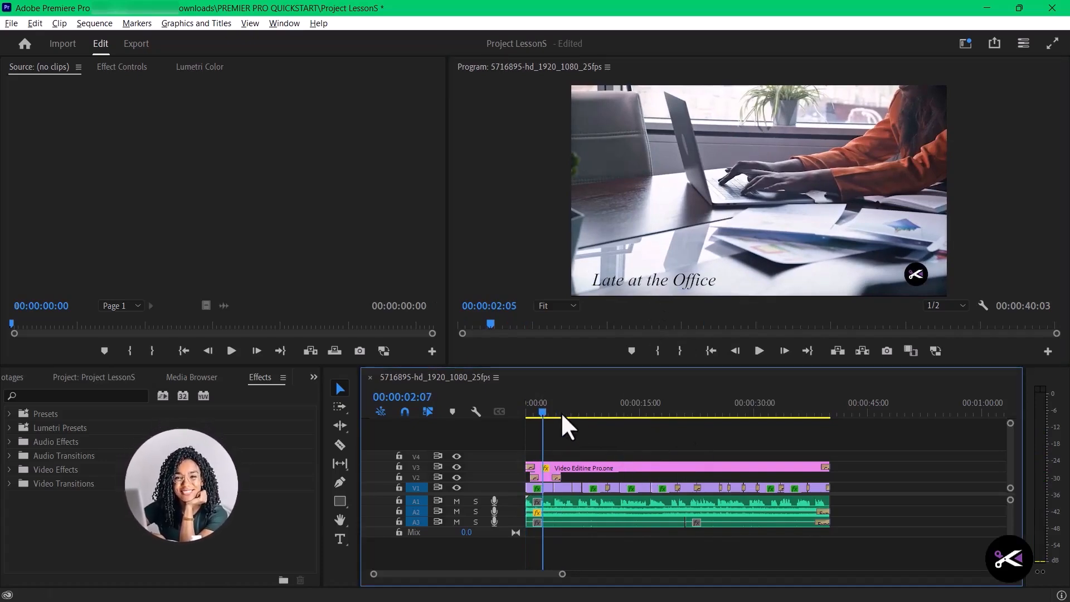
drag(592, 426, 600, 440)
click(604, 488)
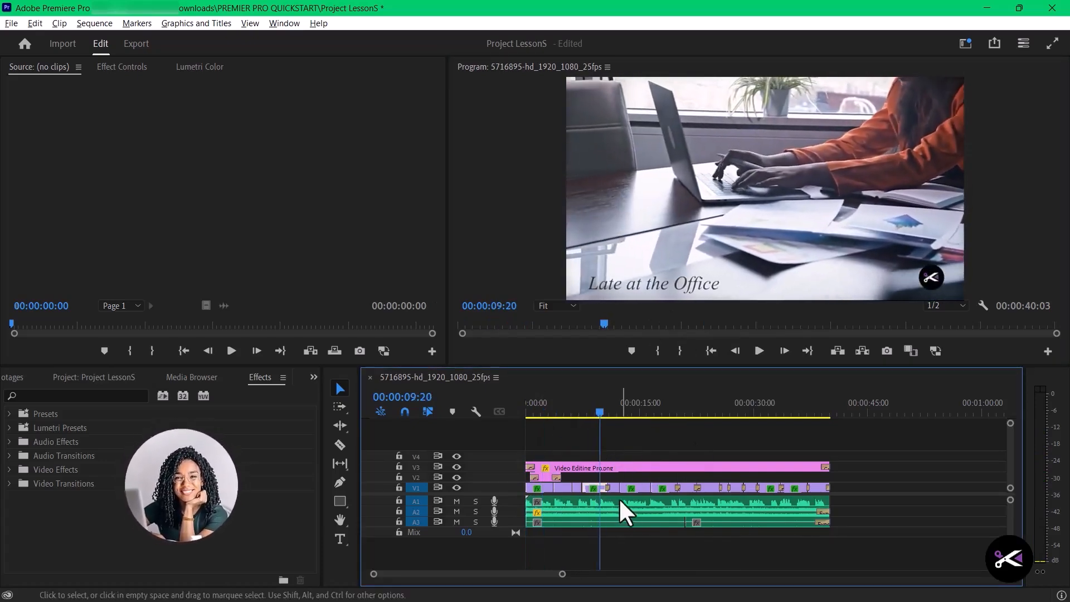
- Inspect the transition between the V1 clips just after 00:00:10:00, with the whole sequence in view at the end
scroll(617, 496, up, 8)
click(590, 487)
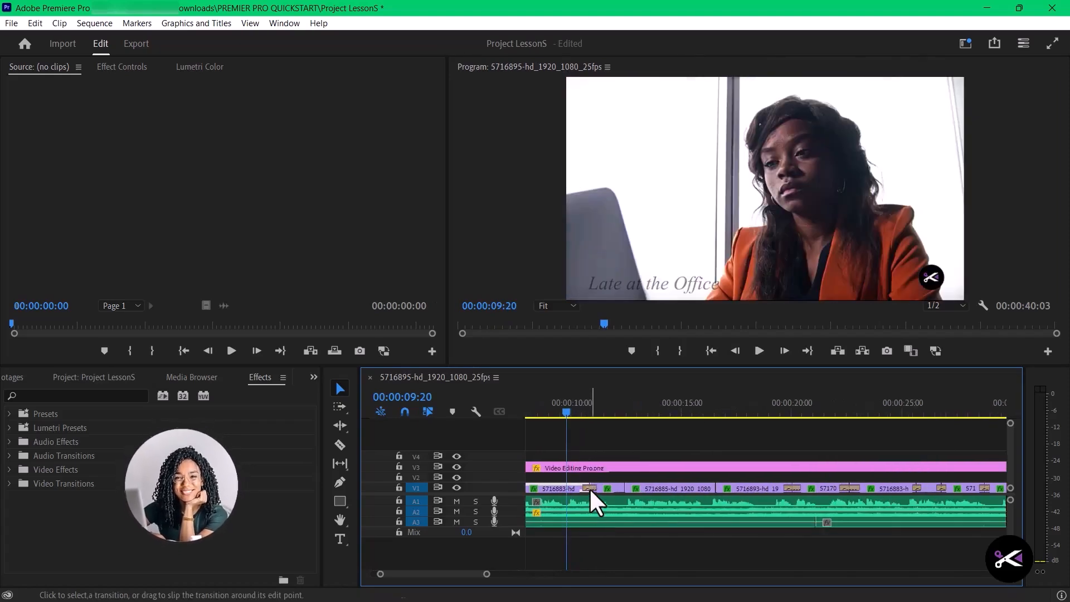
scroll(617, 491, down, 6)
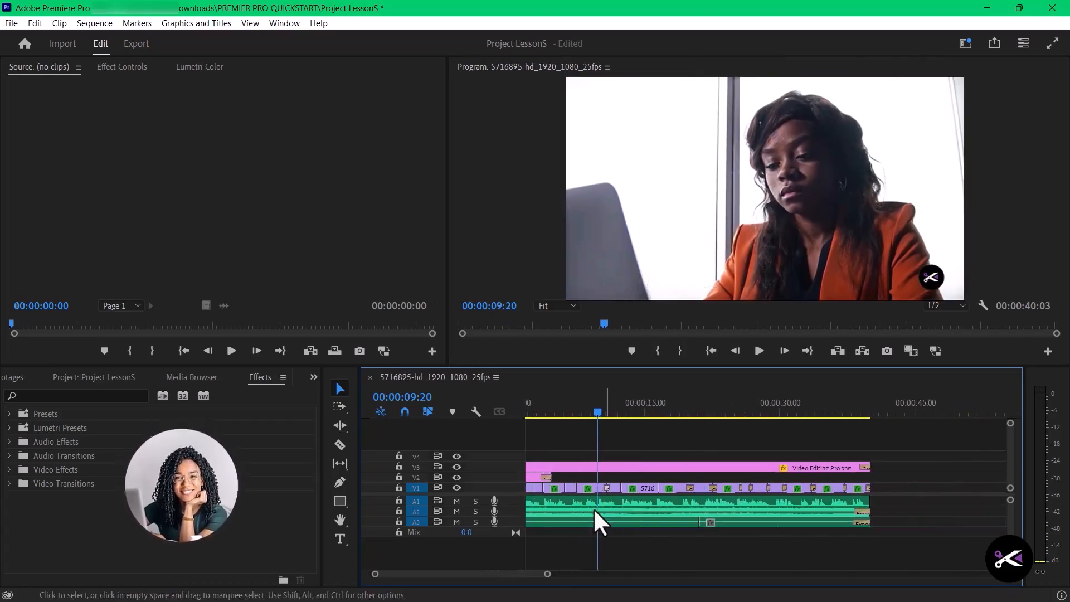
drag(477, 573, 473, 572)
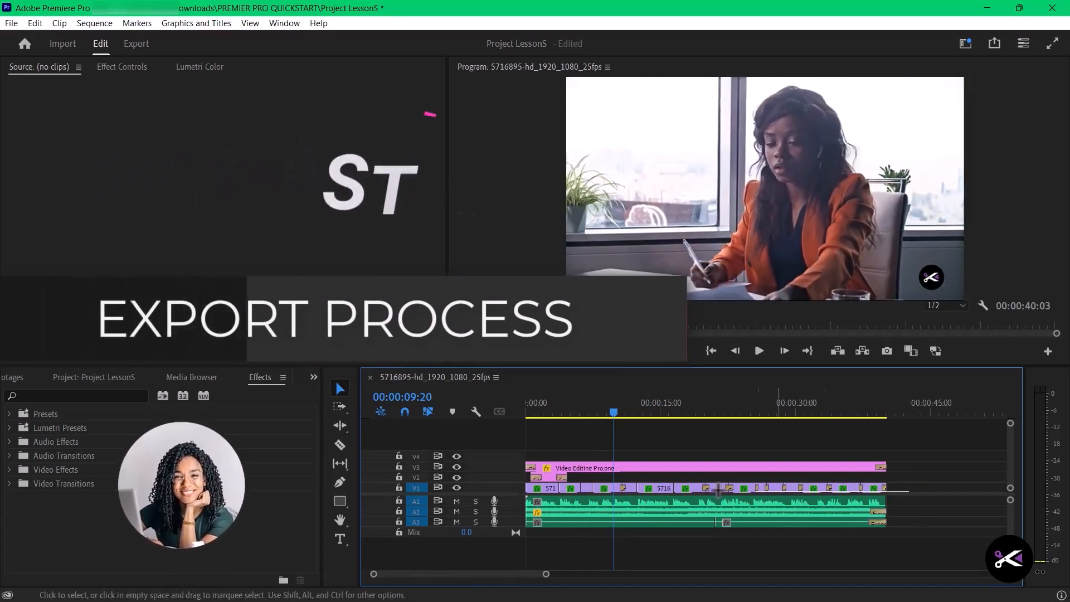
drag(488, 488, 490, 488)
drag(927, 506, 596, 508)
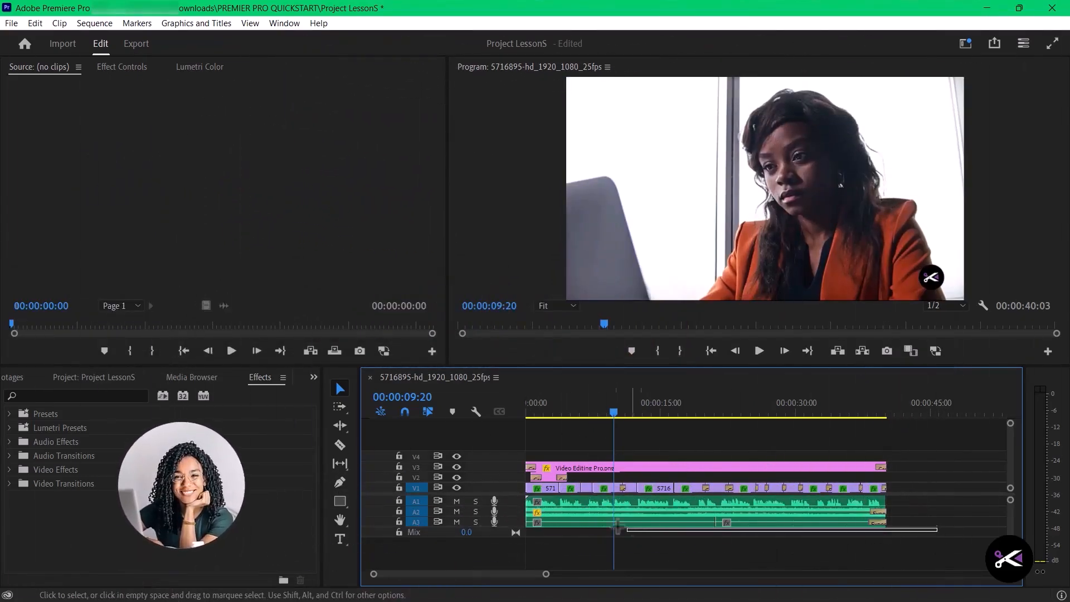
drag(938, 531, 574, 520)
drag(919, 467, 652, 473)
click(549, 475)
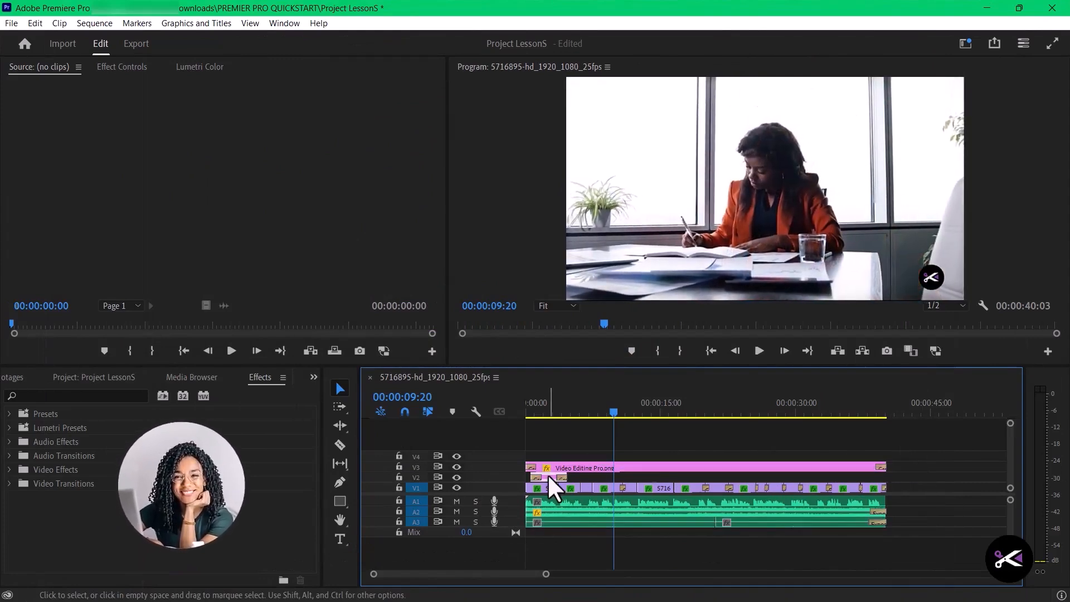
scroll(664, 451, down, 1)
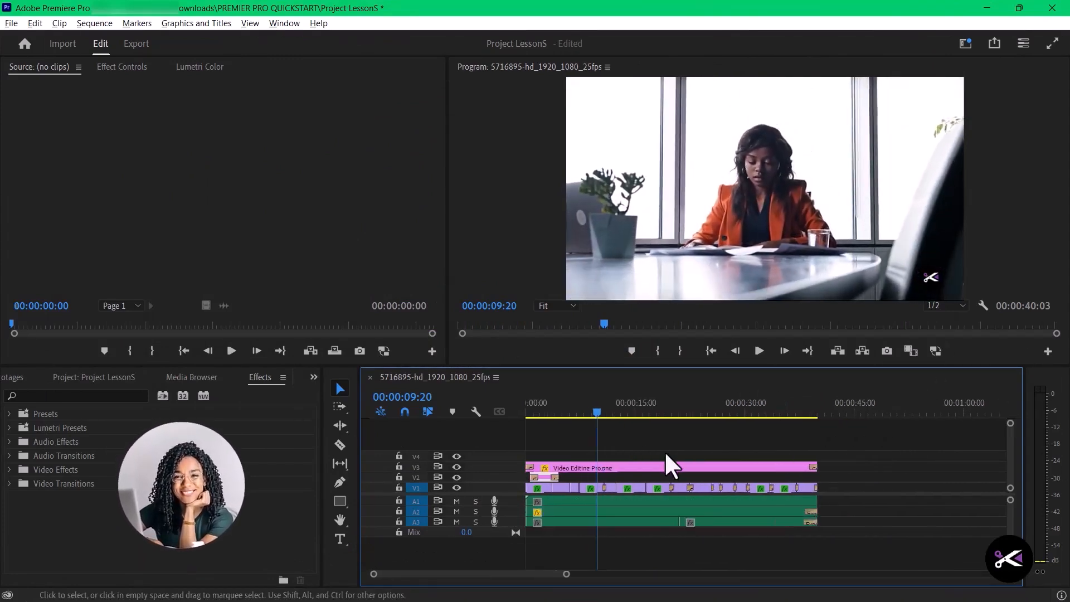
scroll(665, 451, down, 1)
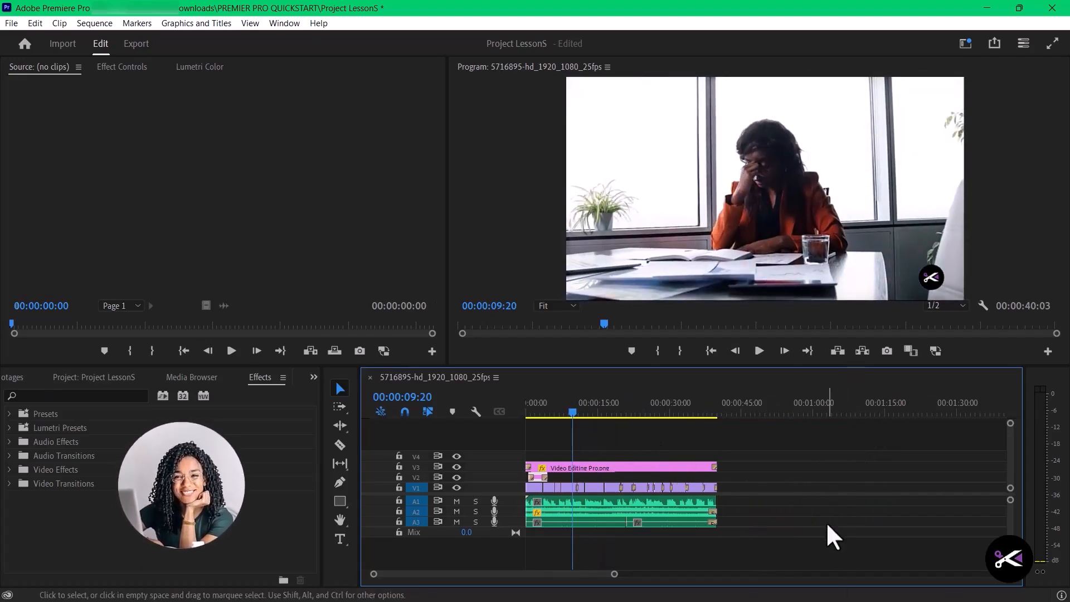
- Check the sequence from about 00:00:10:01 to its end, placing the playhead at 00:00:39:08
click(574, 407)
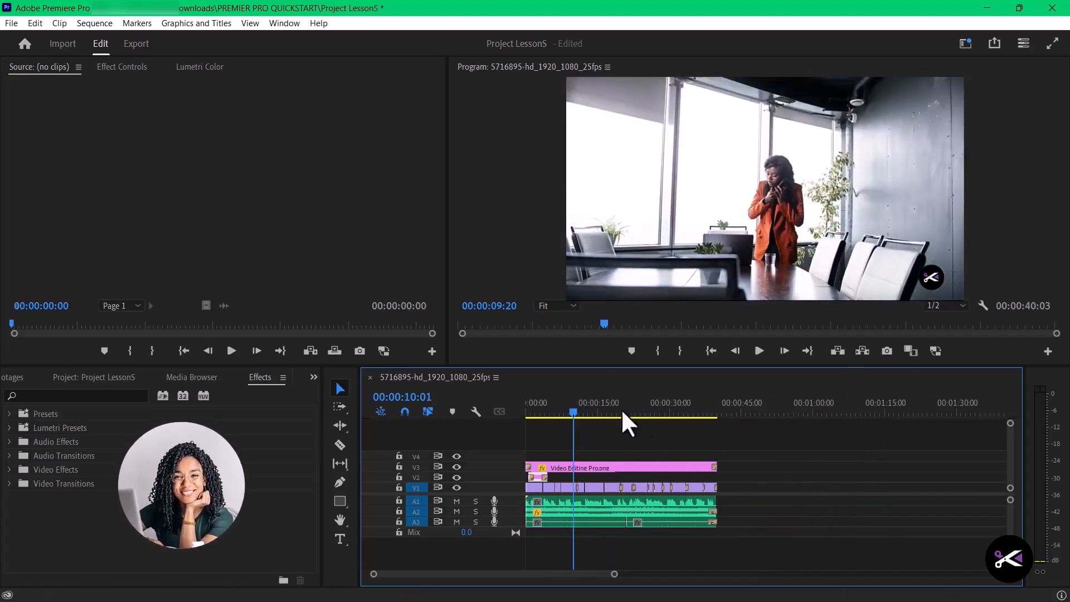
click(573, 410)
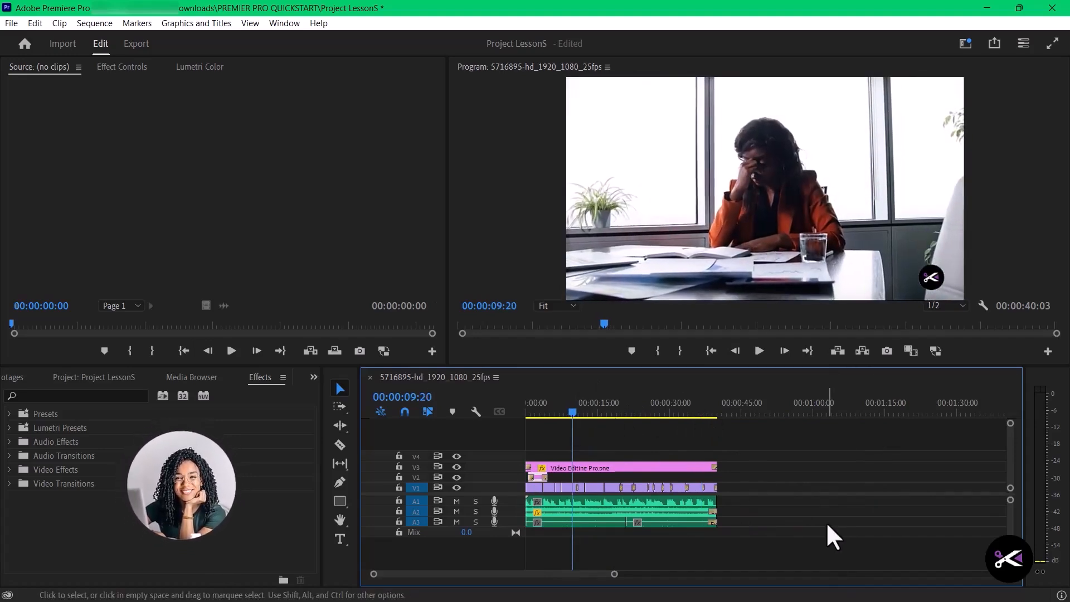
click(574, 409)
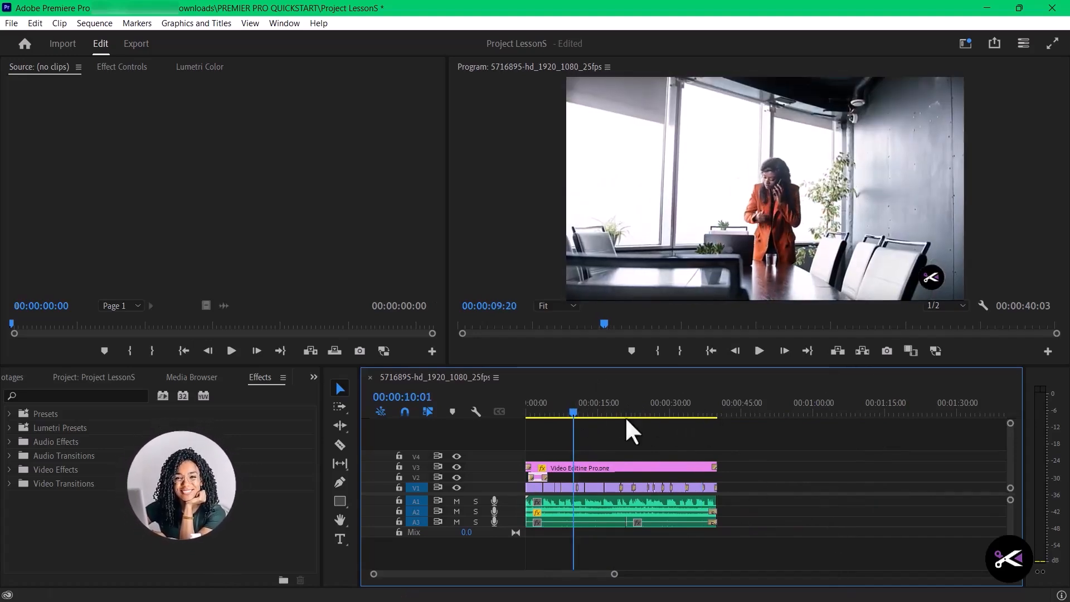
click(573, 409)
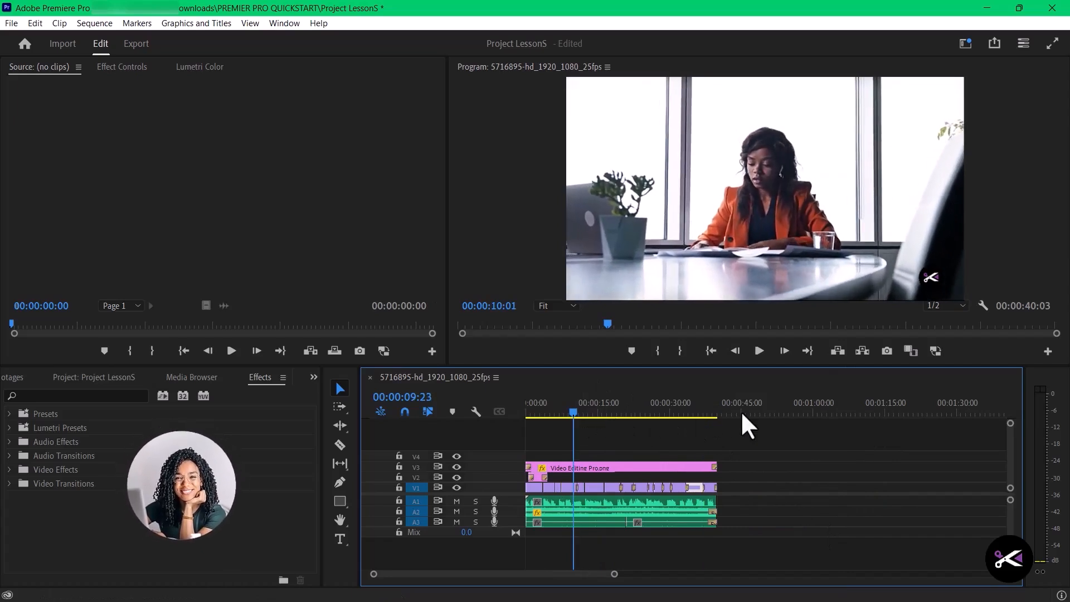
drag(740, 412, 724, 409)
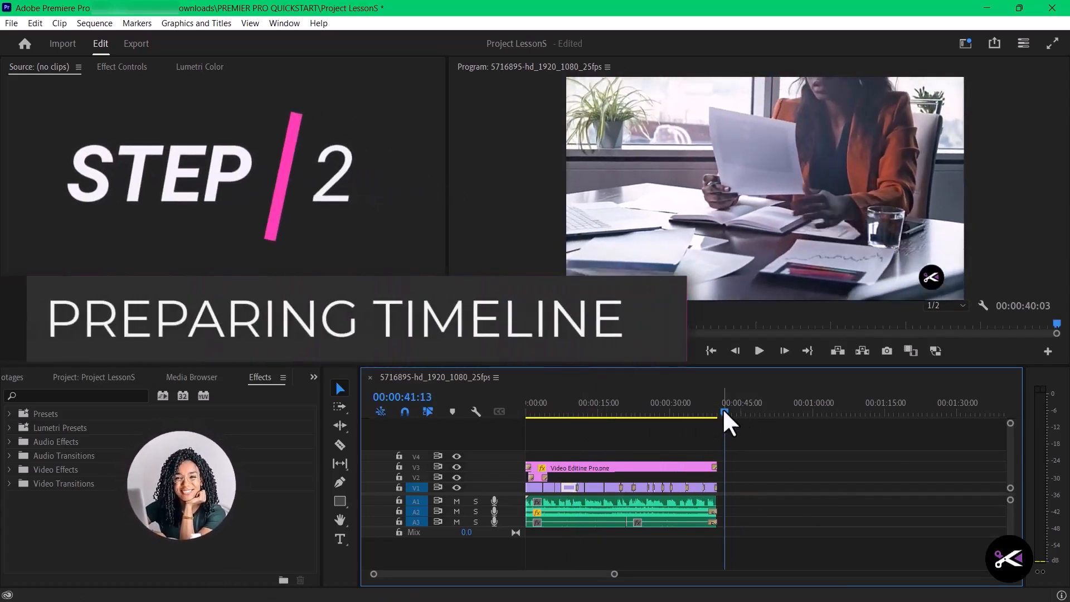
drag(716, 416, 714, 413)
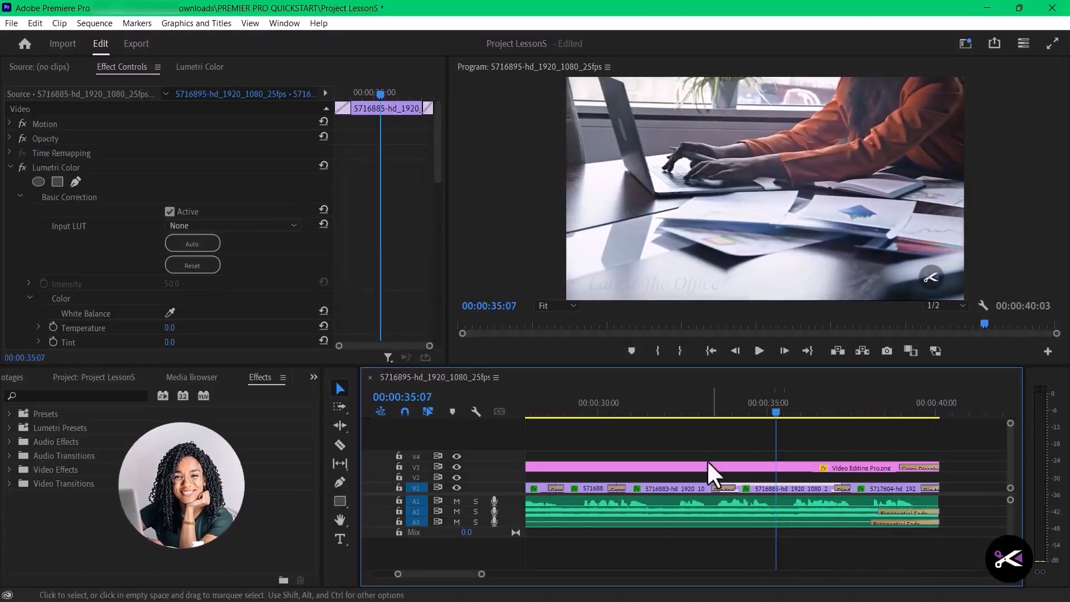
- Play the sequence from the start and check the V1 cuts around 00:00:05:22 and 00:00:07:19
key(Home)
key(space)
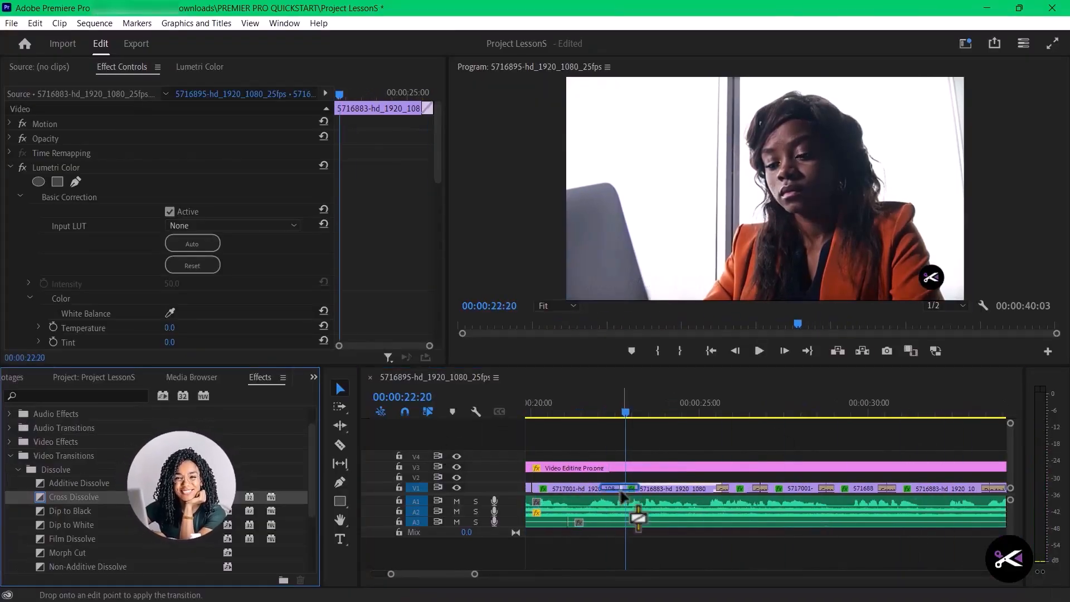
drag(550, 417, 601, 430)
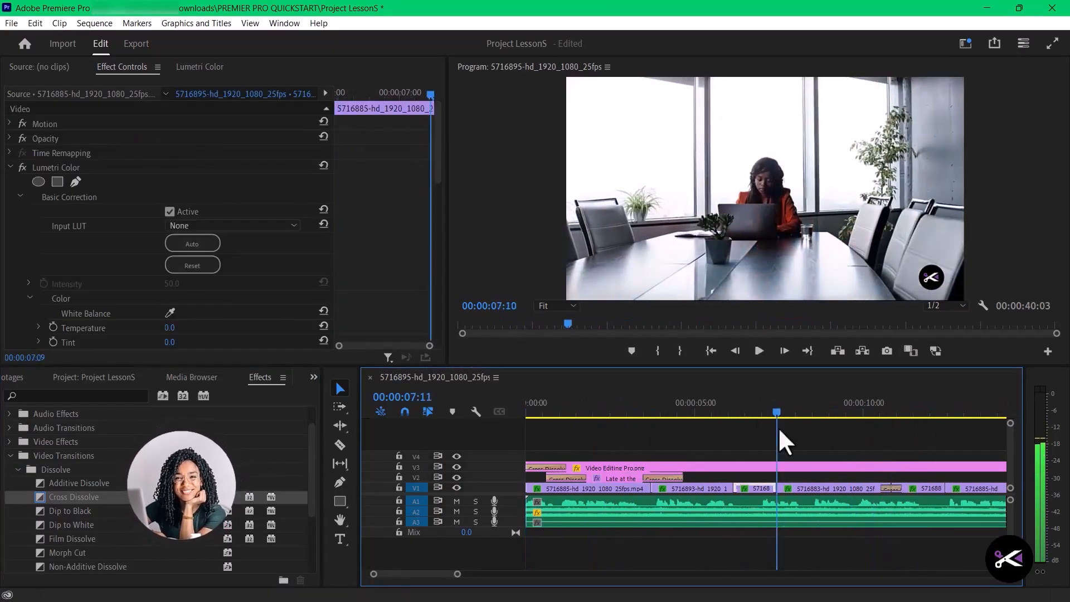
click(789, 427)
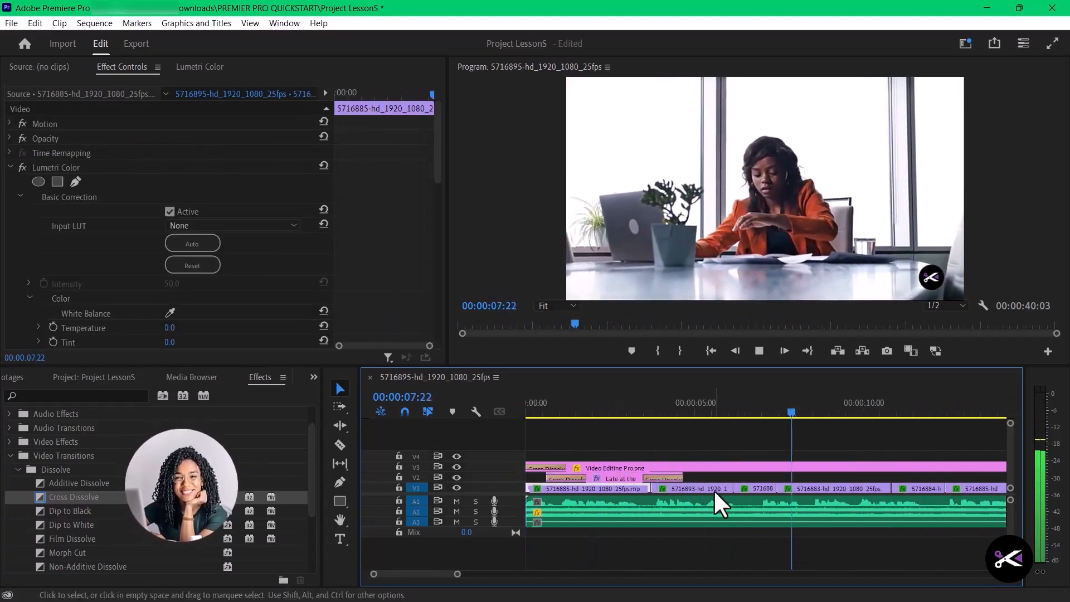
click(860, 424)
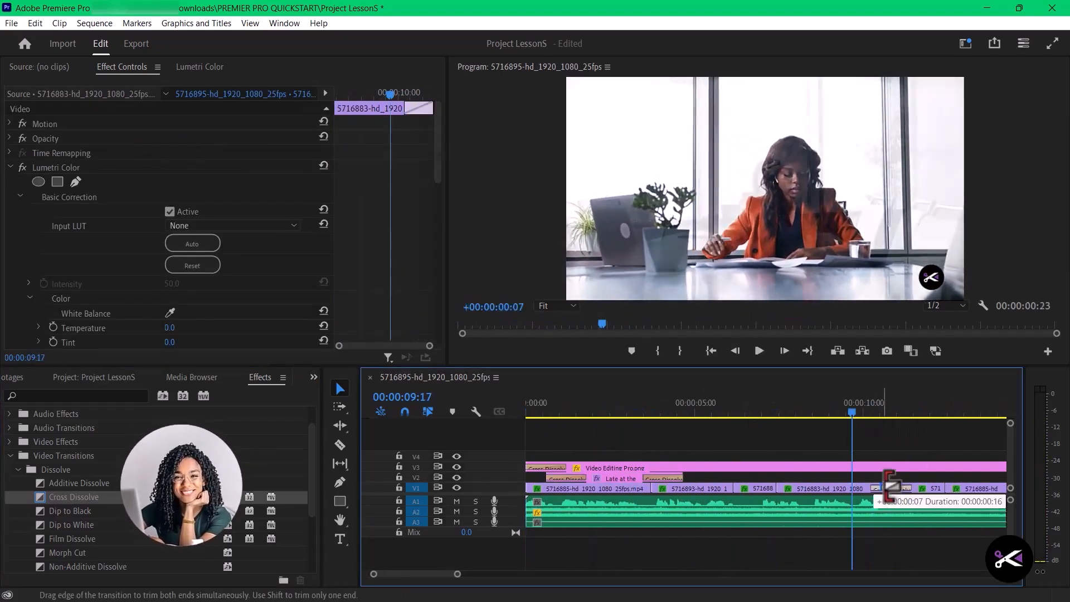
click(725, 432)
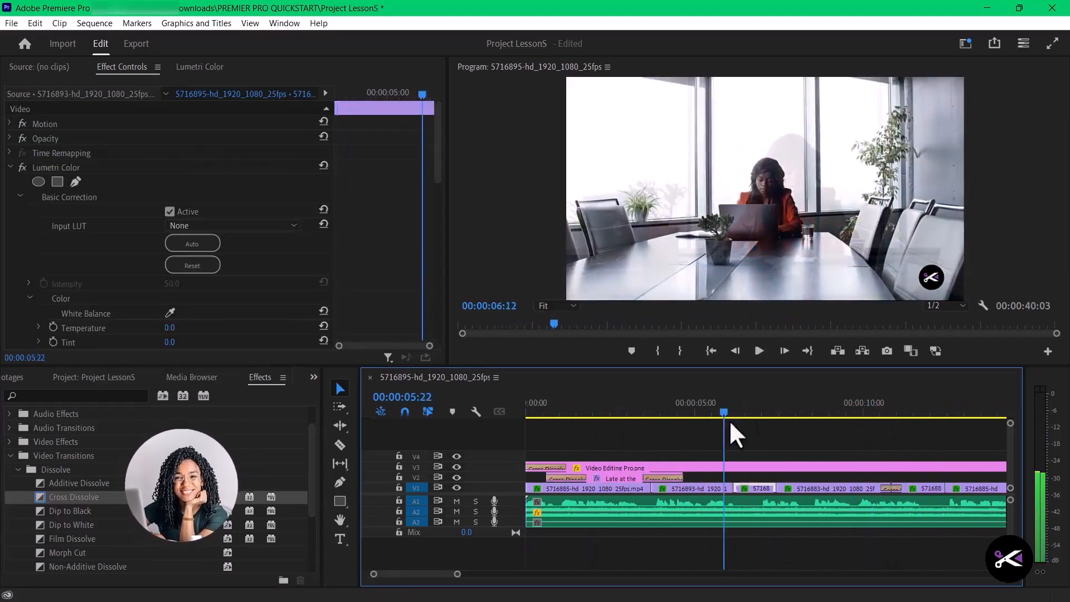
click(788, 427)
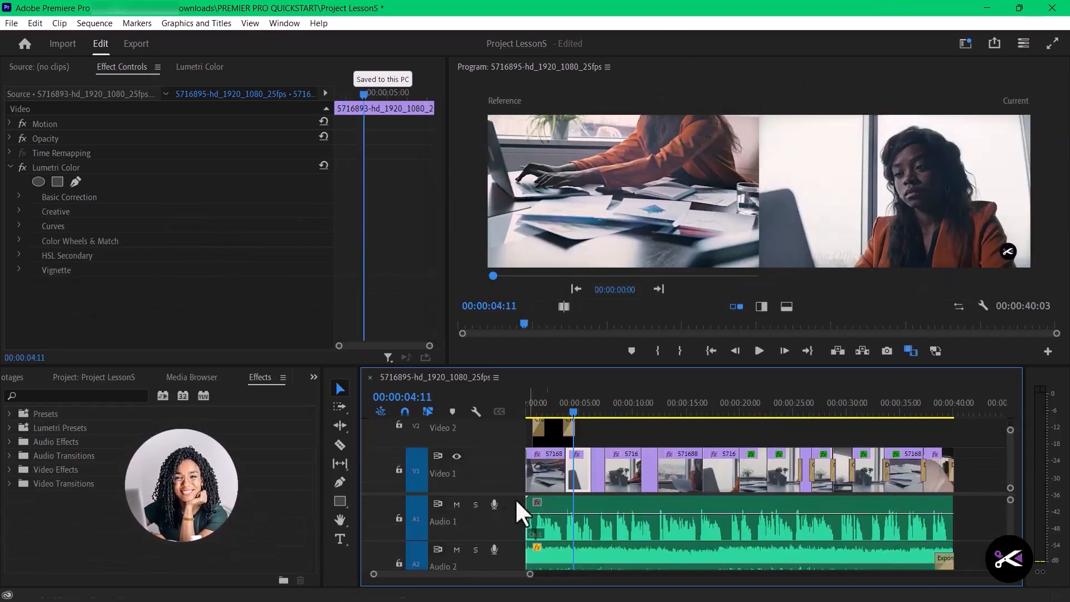
- Duplicate the Echoing Clock Tick.m4a clip on A3 right behind the original and trim the copy to the end of the sequence
drag(650, 565, 585, 535)
key(space)
click(688, 553)
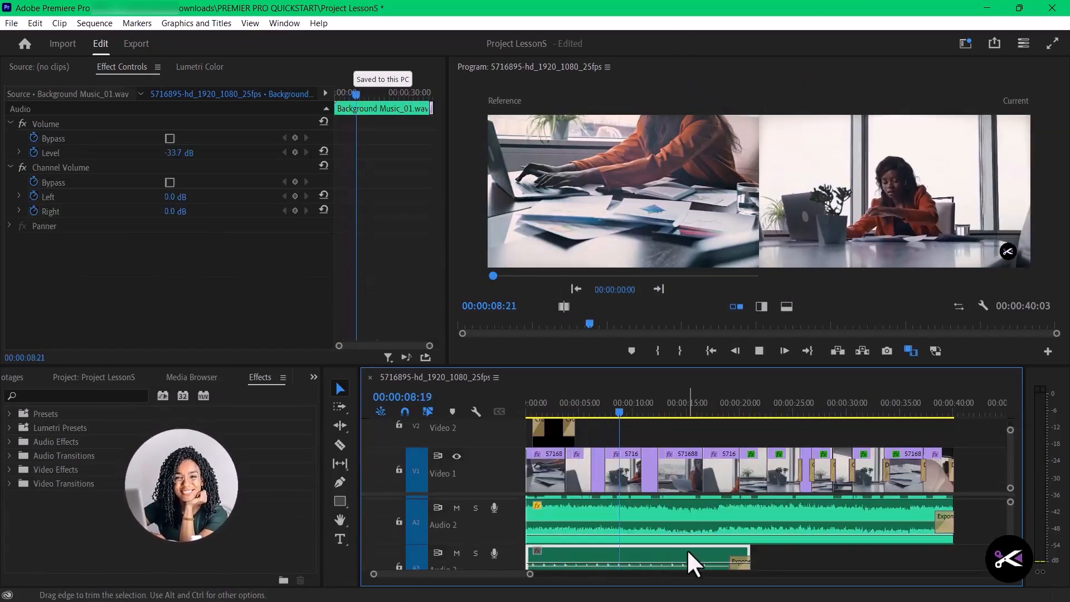
drag(688, 553, 900, 561)
drag(974, 559, 954, 559)
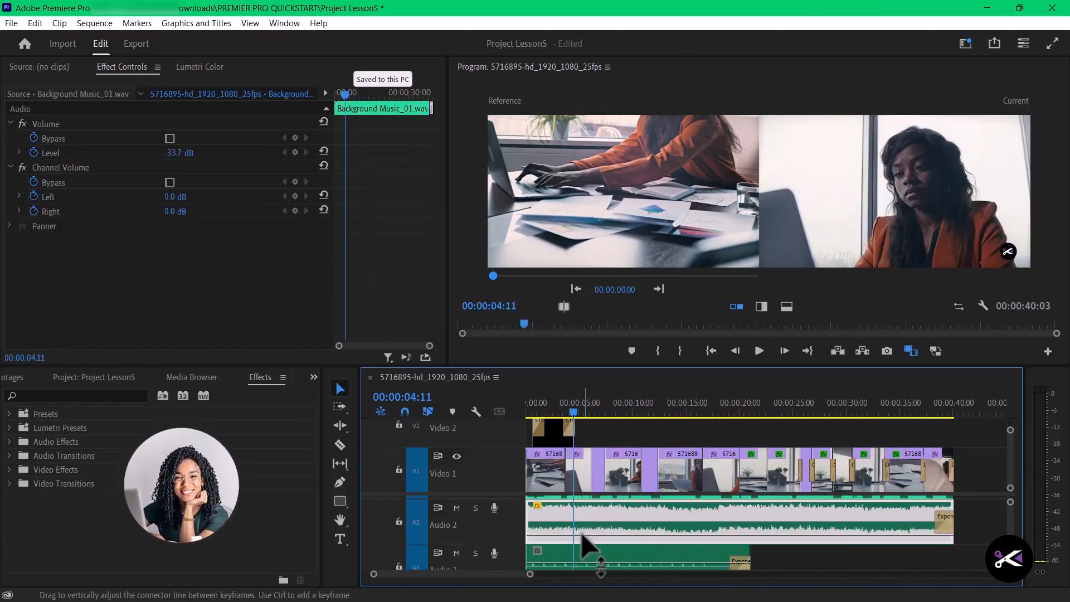
key(space)
drag(692, 557, 899, 561)
drag(975, 560, 954, 559)
- Delete the Exponential Fade where the first clock tick clip on A3 ends, and return the playhead to the start of the sequence
click(741, 566)
key(space)
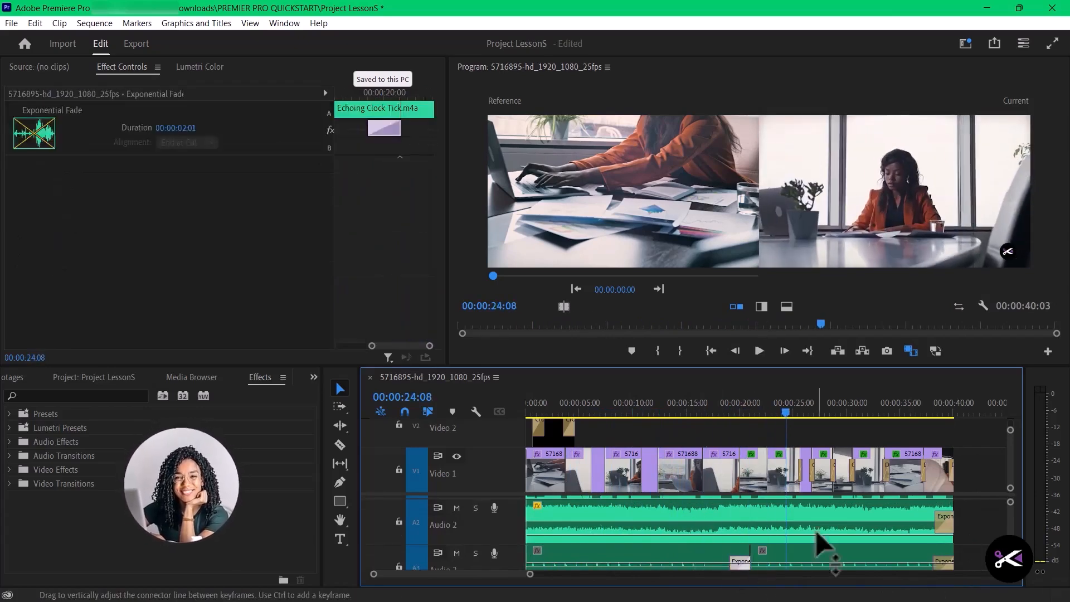
key(Delete)
scroll(741, 547, up, 1)
click(695, 549)
drag(788, 413, 527, 413)
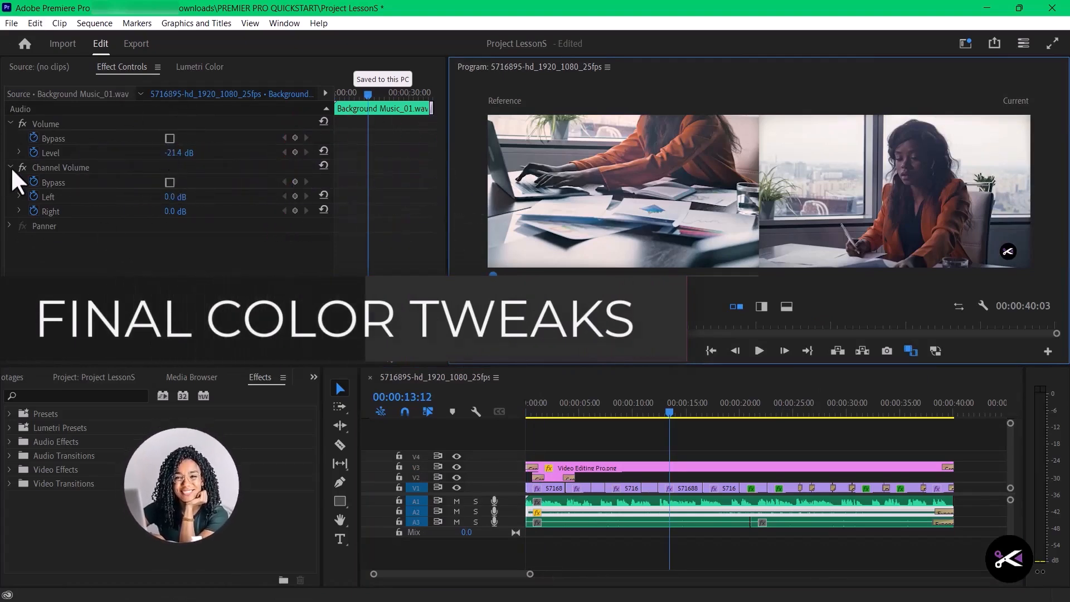
- Look through the Lumetri Color settings of the third clip on V1, collapsing the Color Wheels & Match and Basic Correction sections
click(599, 489)
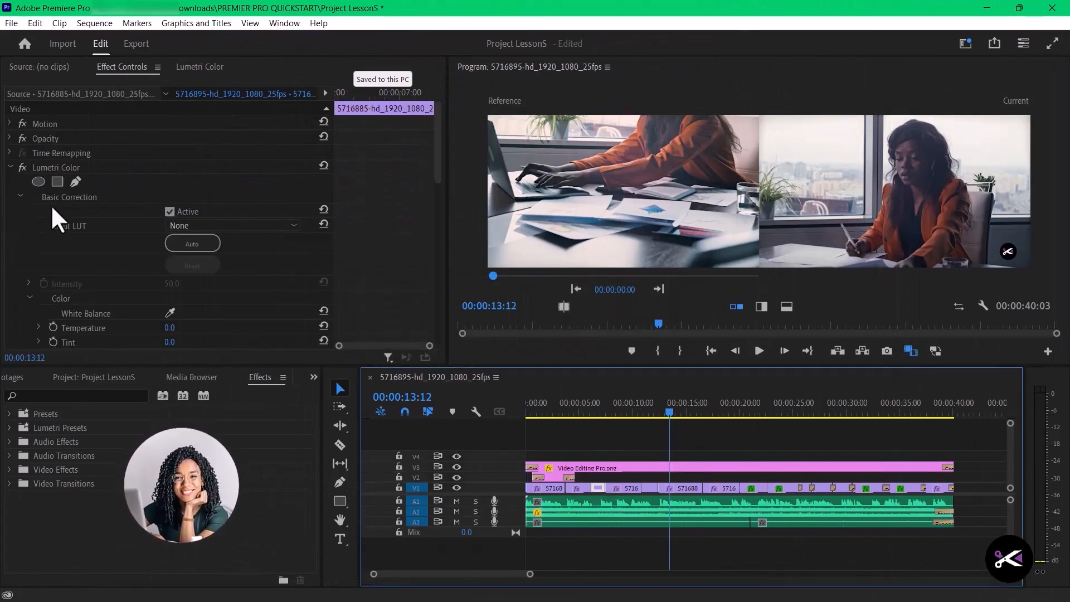
scroll(184, 304, down, 10)
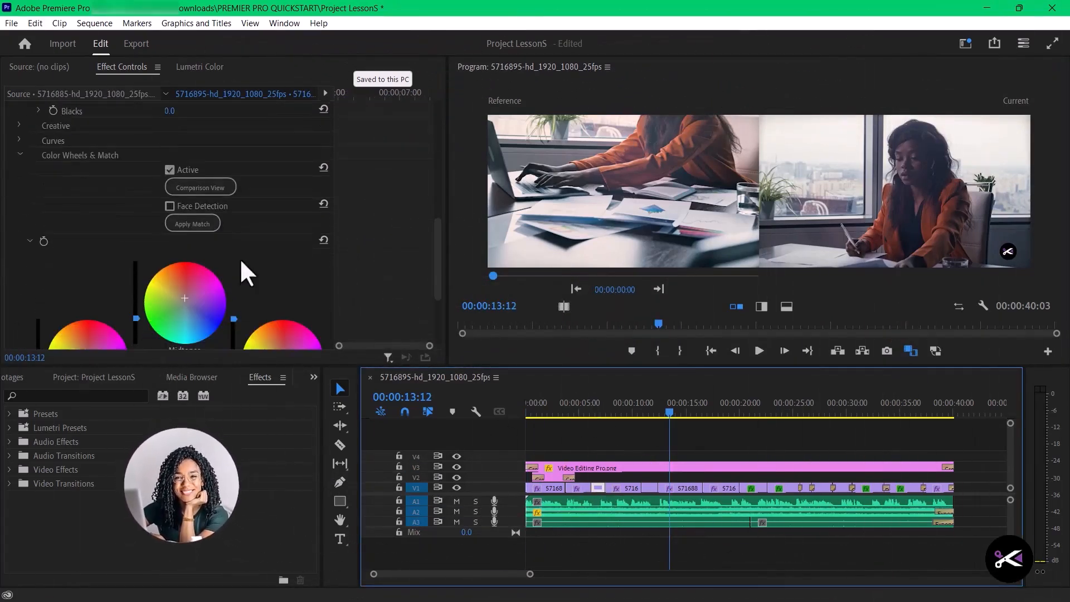
click(20, 155)
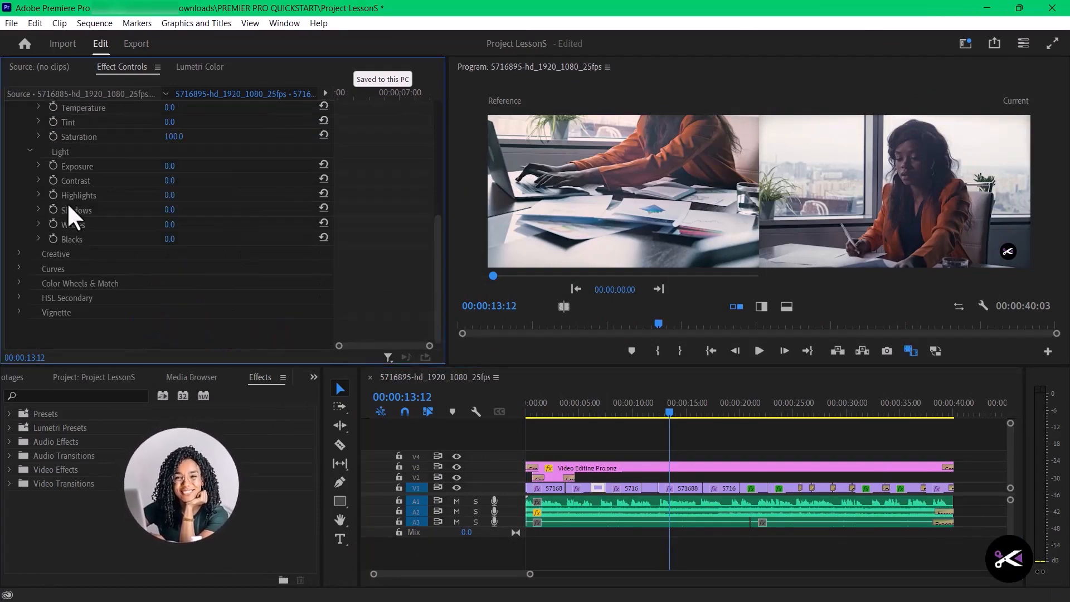
scroll(70, 214, up, 5)
click(18, 196)
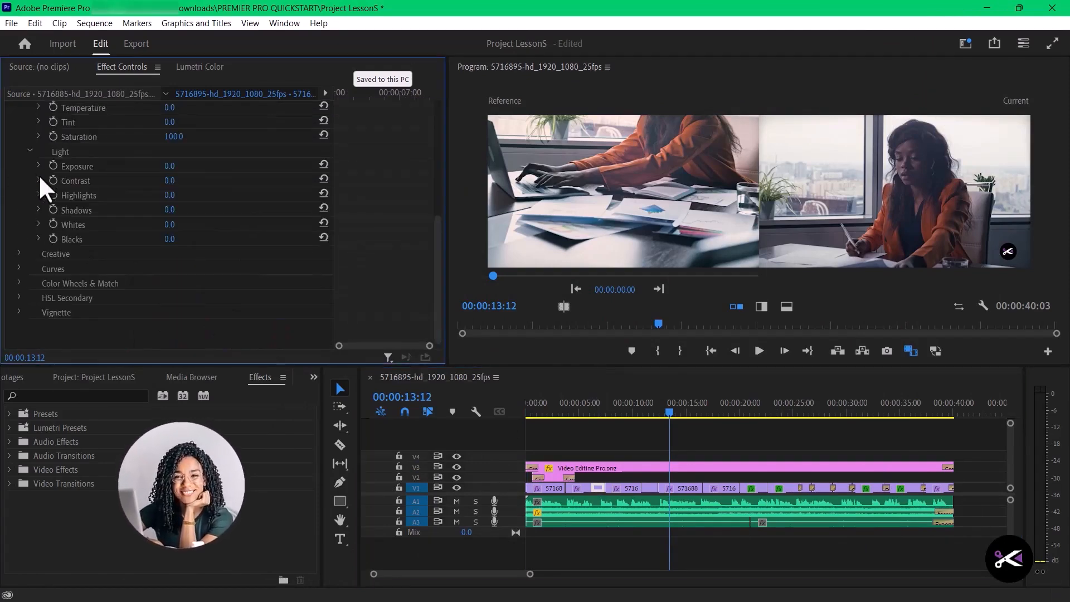
scroll(65, 202, up, 5)
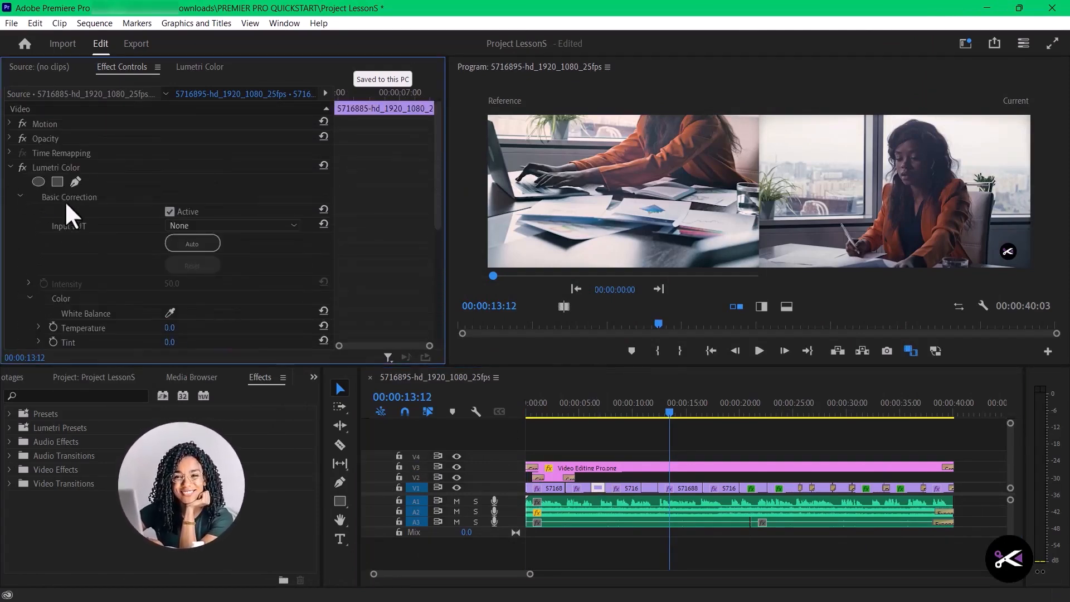
click(19, 197)
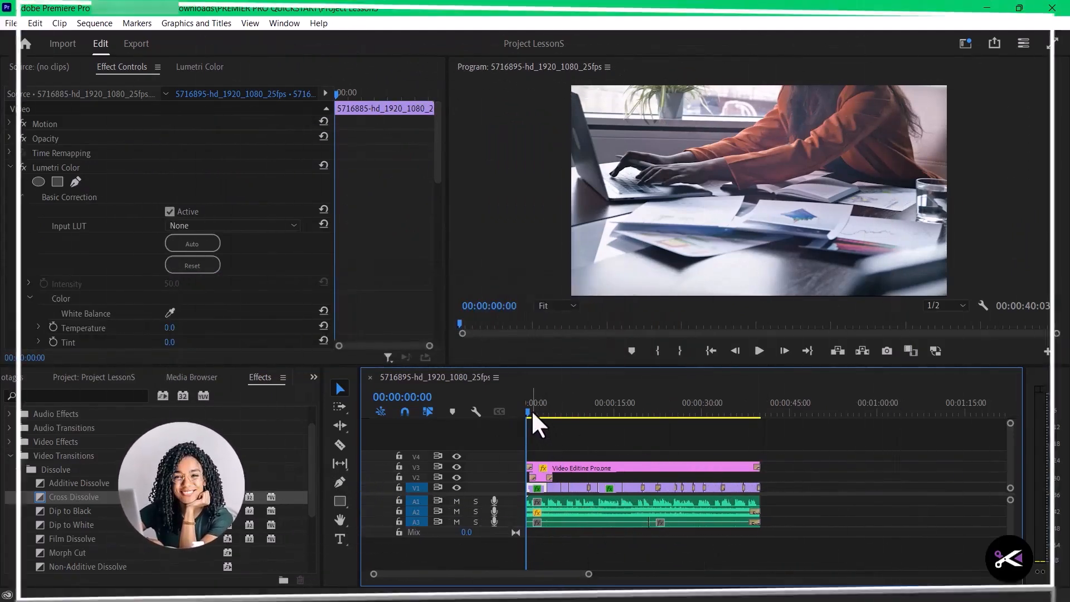
- Mark the In point at the start of the sequence and the Out point at its end, 00:00:40:03
key(i)
drag(527, 411, 567, 422)
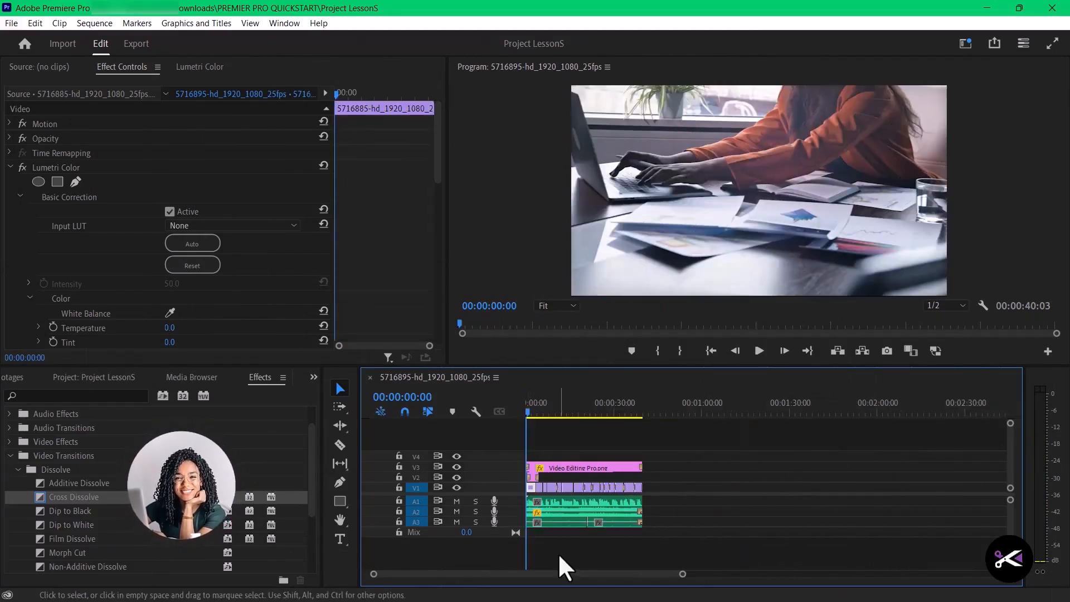
key(=)
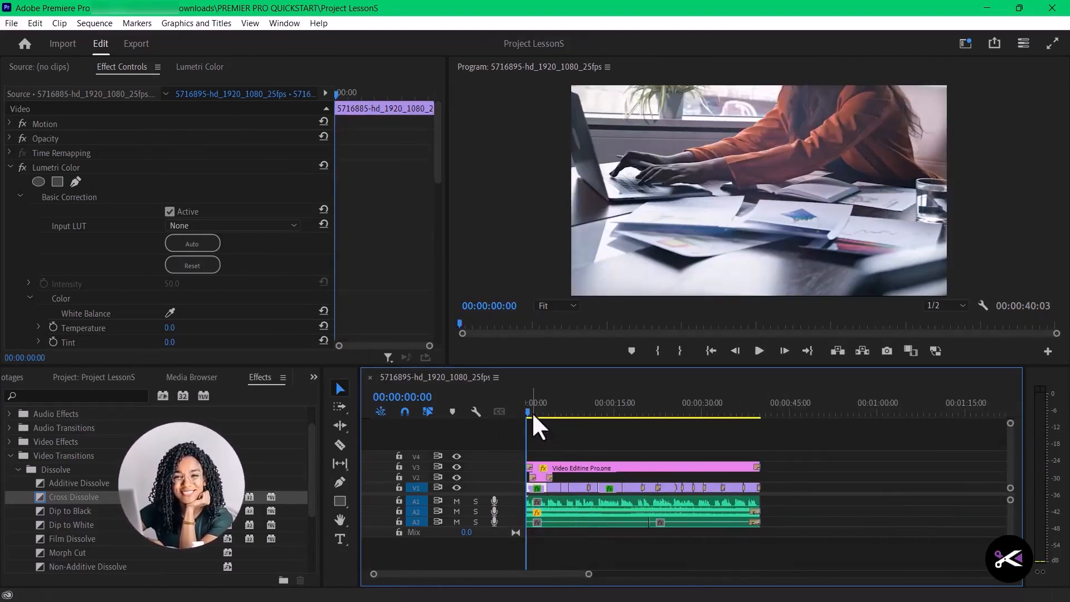
key(i)
drag(525, 412, 549, 413)
drag(738, 460, 766, 472)
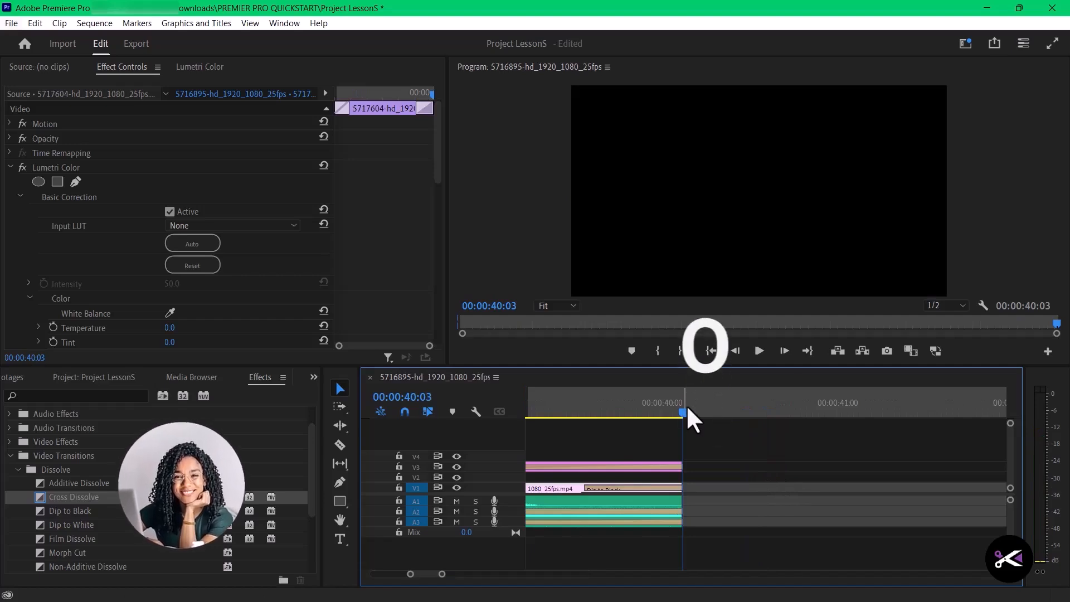
key(o)
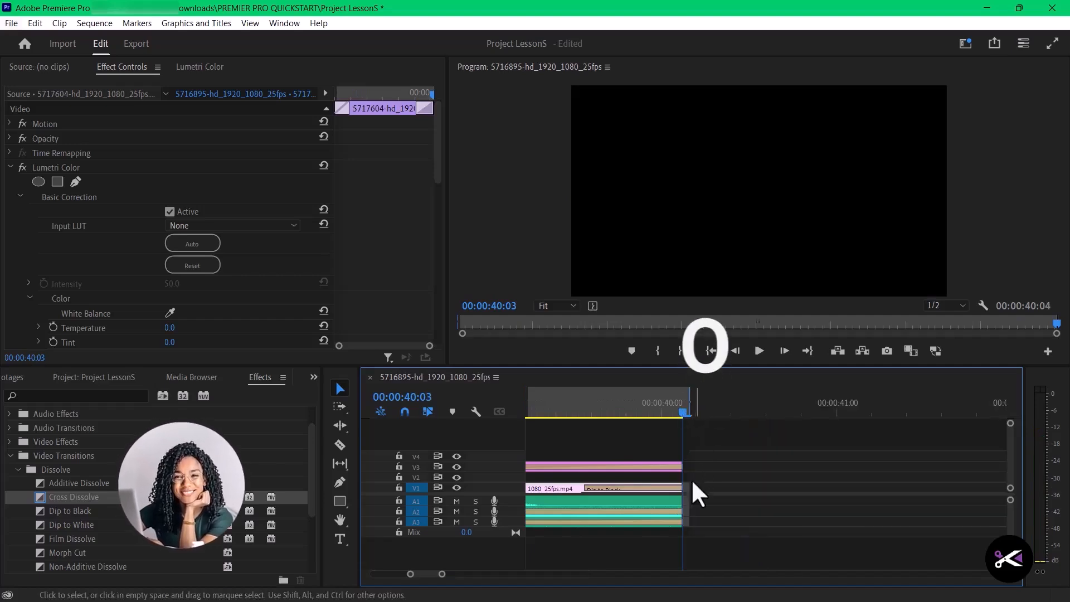
- Check on the timeline that the marked In-to-Out range spans the whole sequence from first to last clip
scroll(723, 435, down, 10)
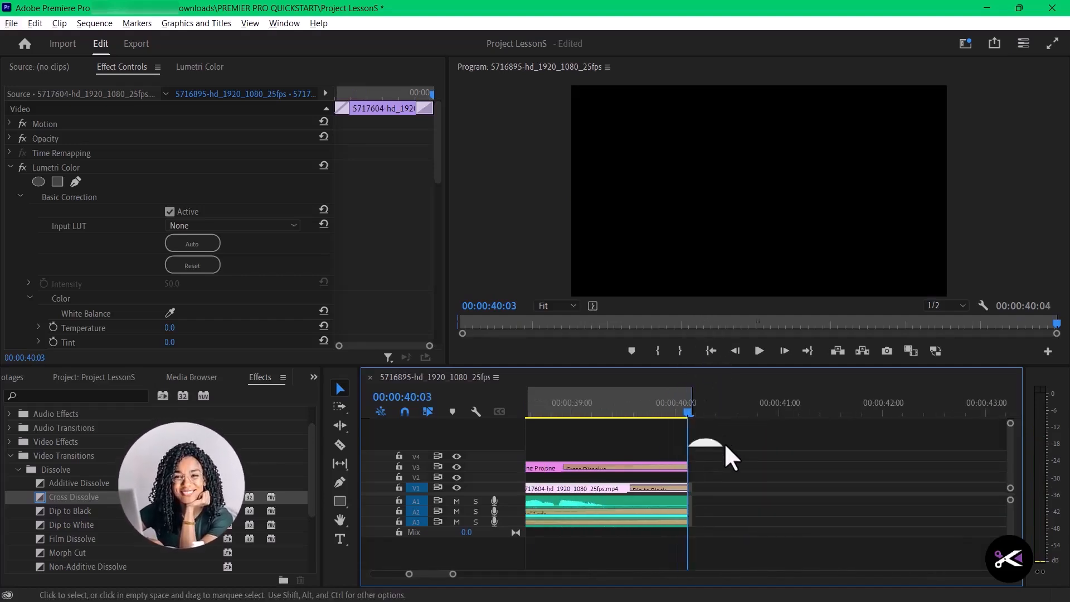
scroll(720, 440, down, 5)
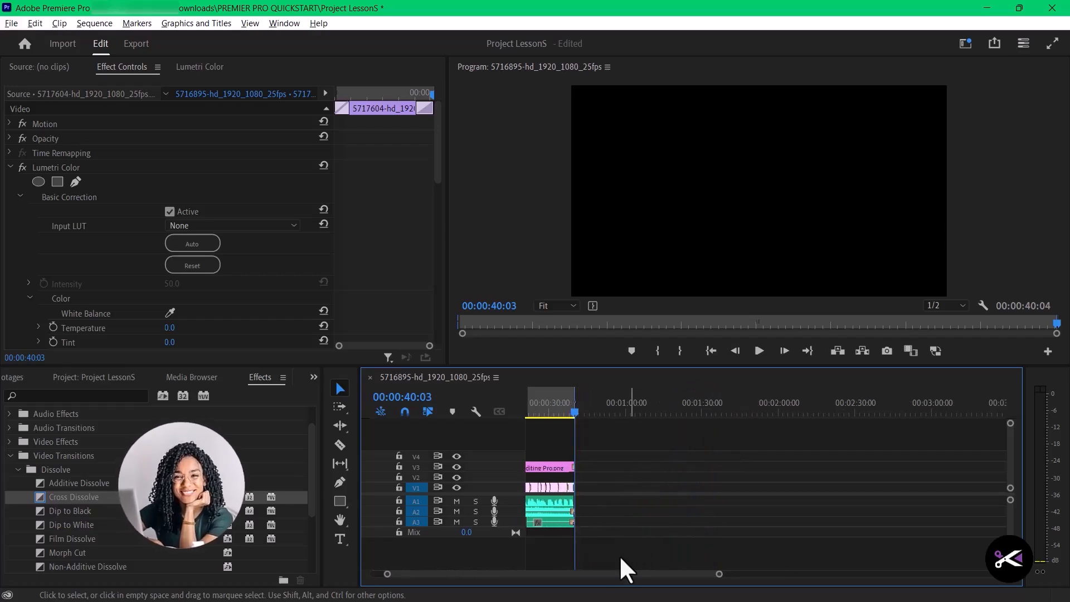
scroll(620, 555, up, 3)
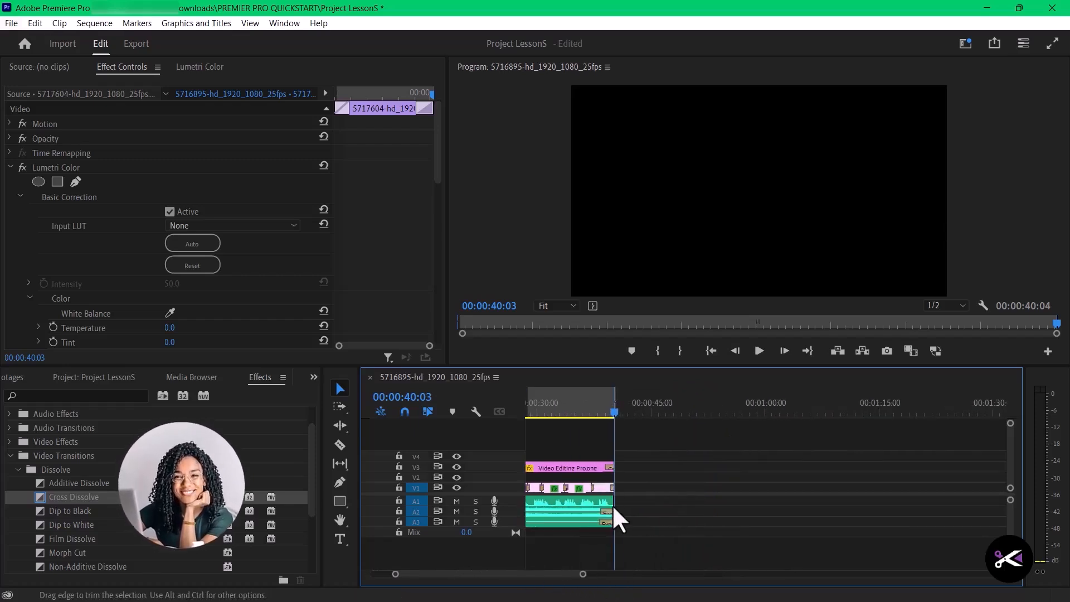
scroll(448, 580, up, 5)
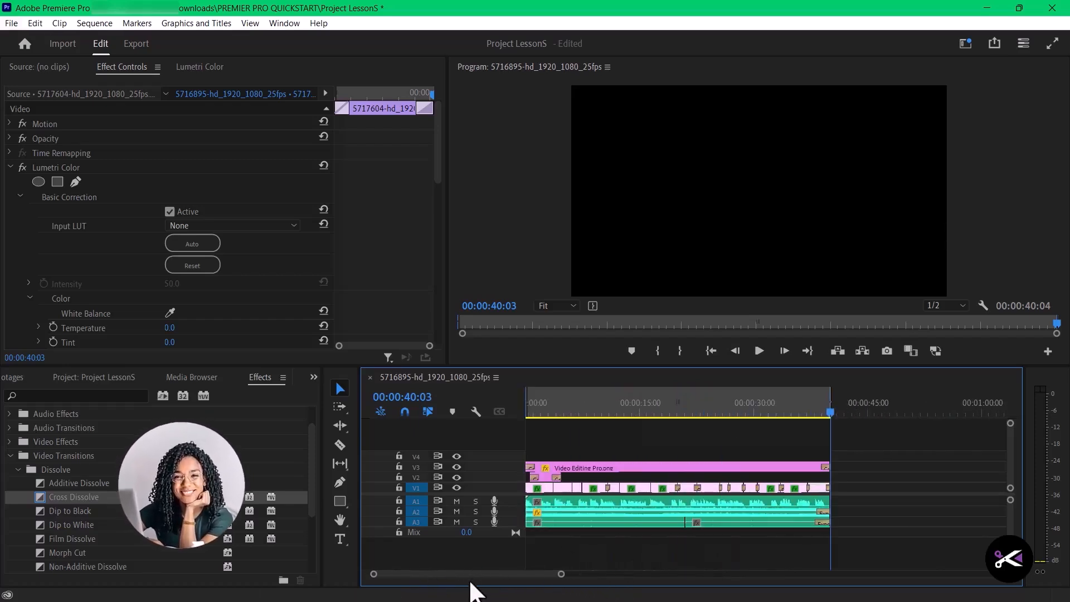
scroll(471, 583, down, 5)
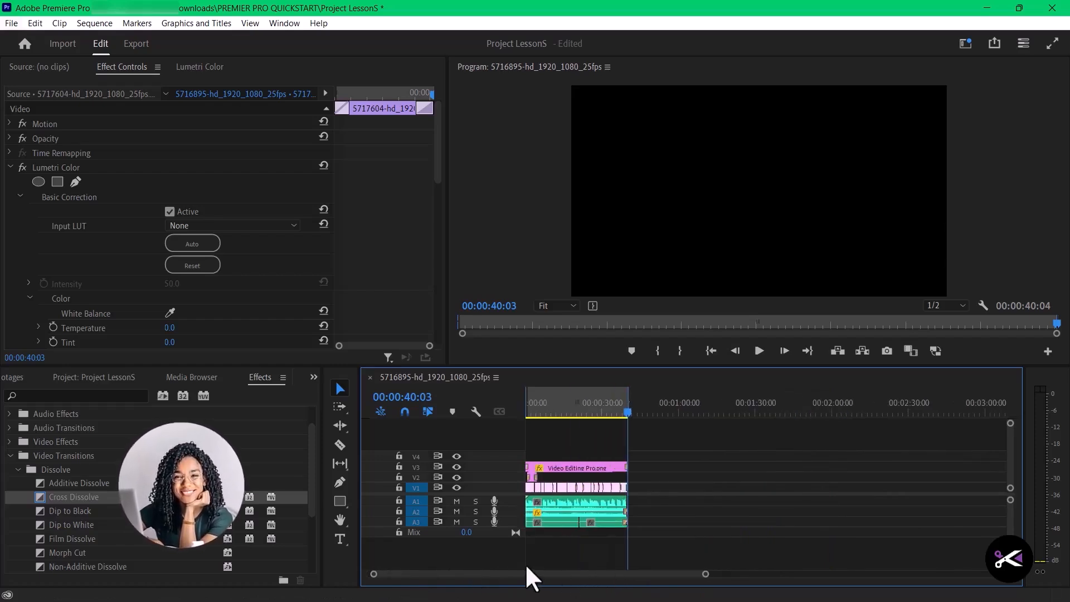
scroll(614, 504, up, 4)
scroll(473, 574, left, 3)
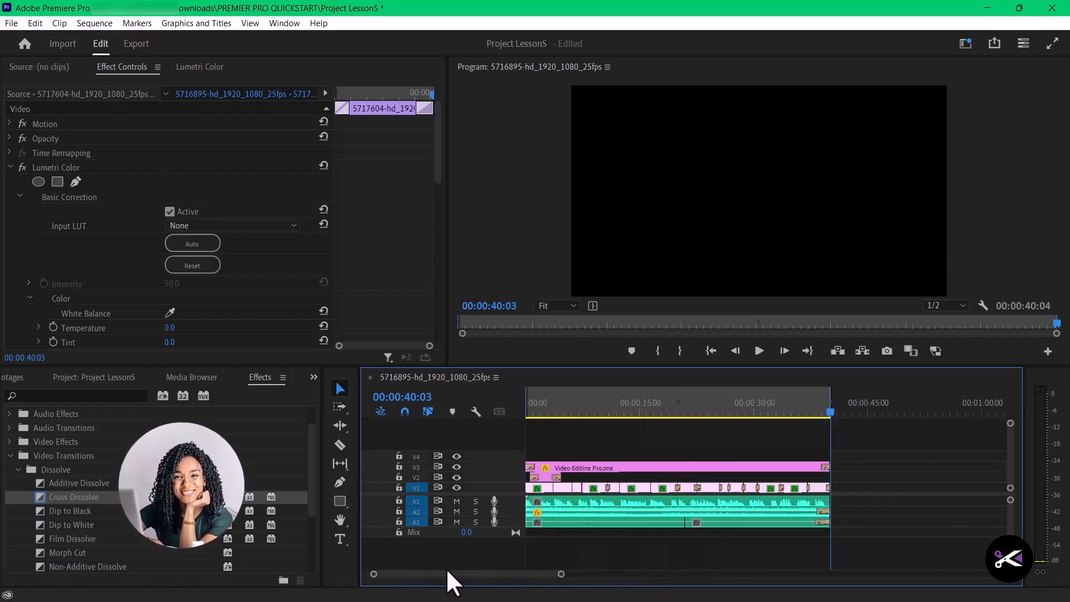
scroll(474, 591, up, 3)
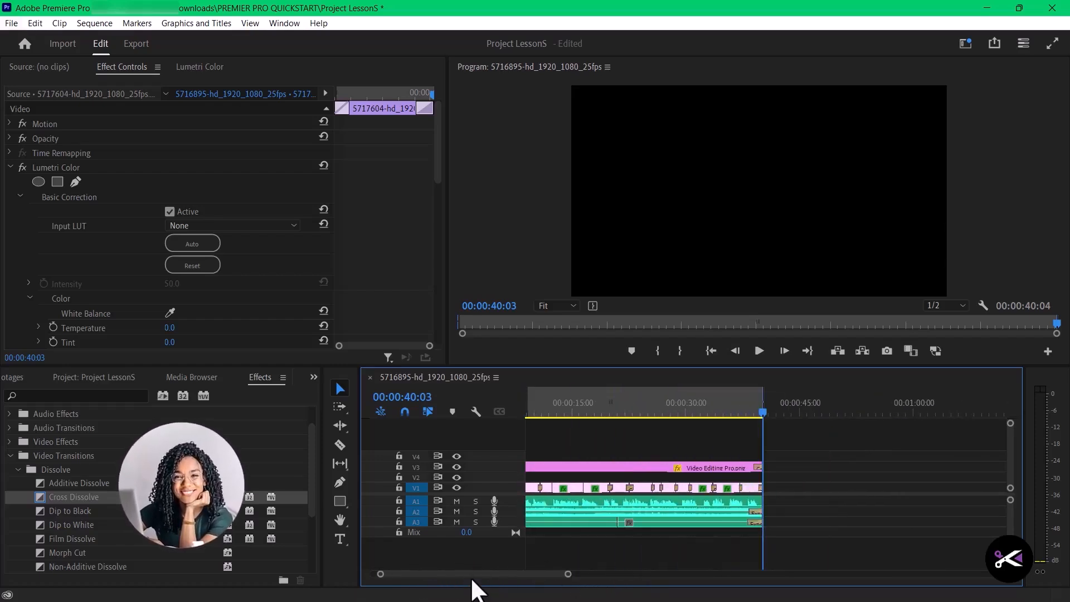
key(=)
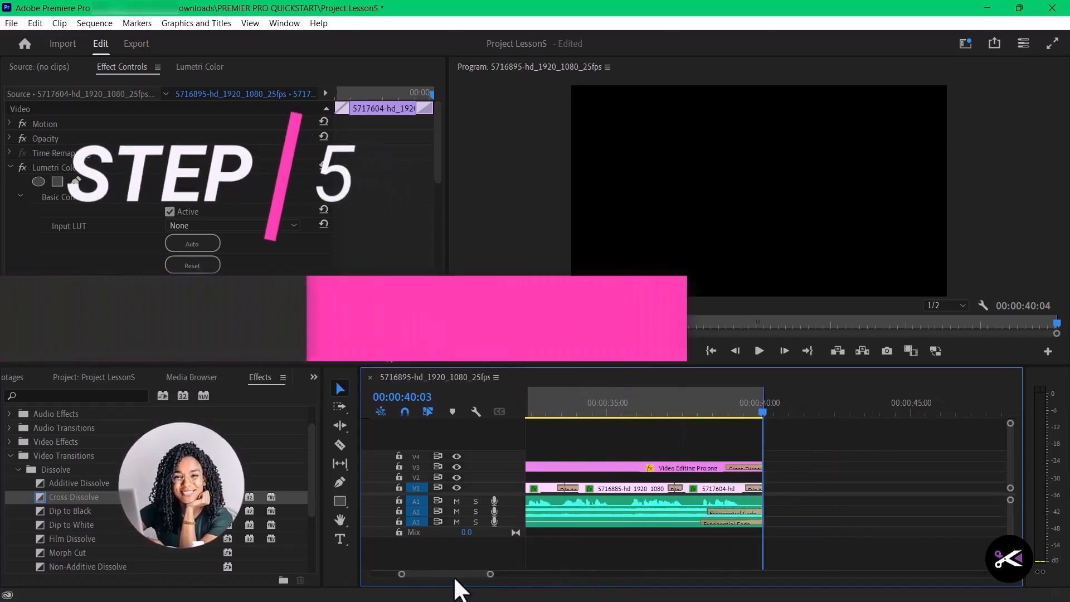
drag(454, 576, 429, 570)
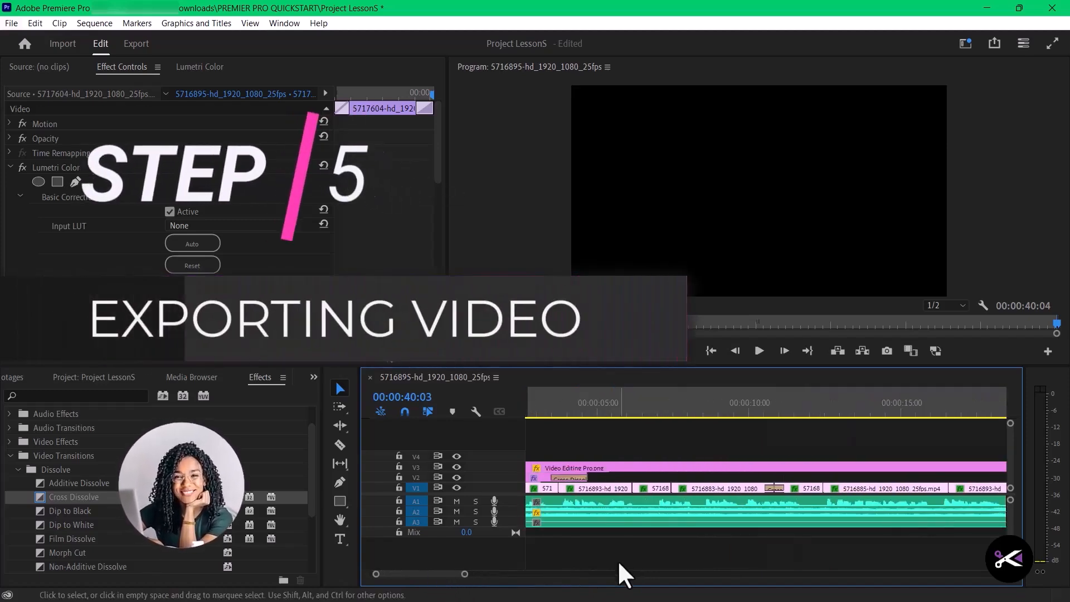
key(-)
key(-)
- Open the export settings for the sequence with format H.264 and preset Match Source - Adaptive High Bitrate
click(140, 46)
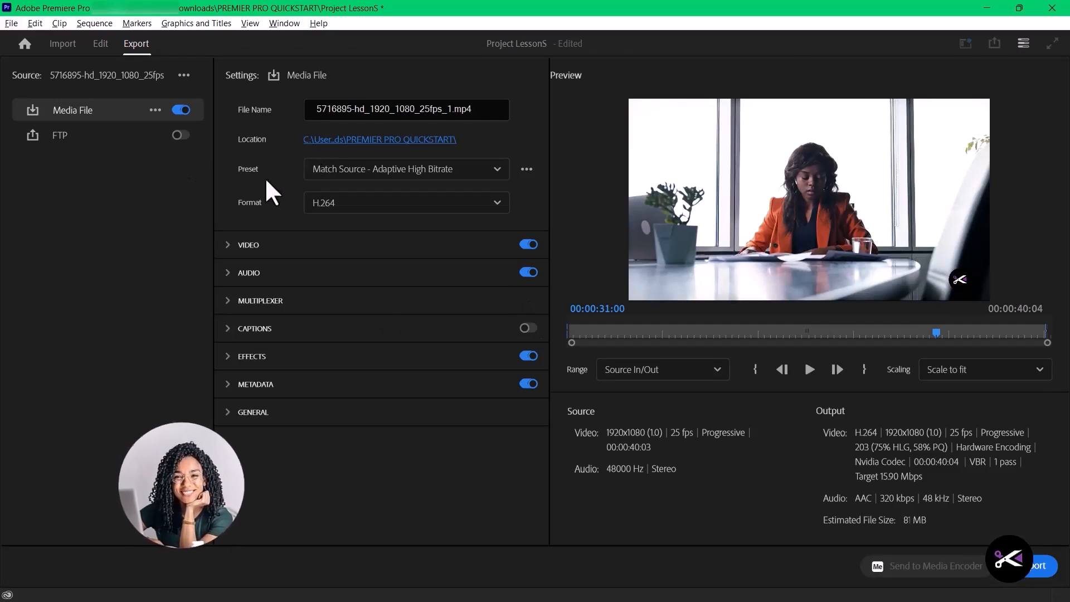
click(472, 203)
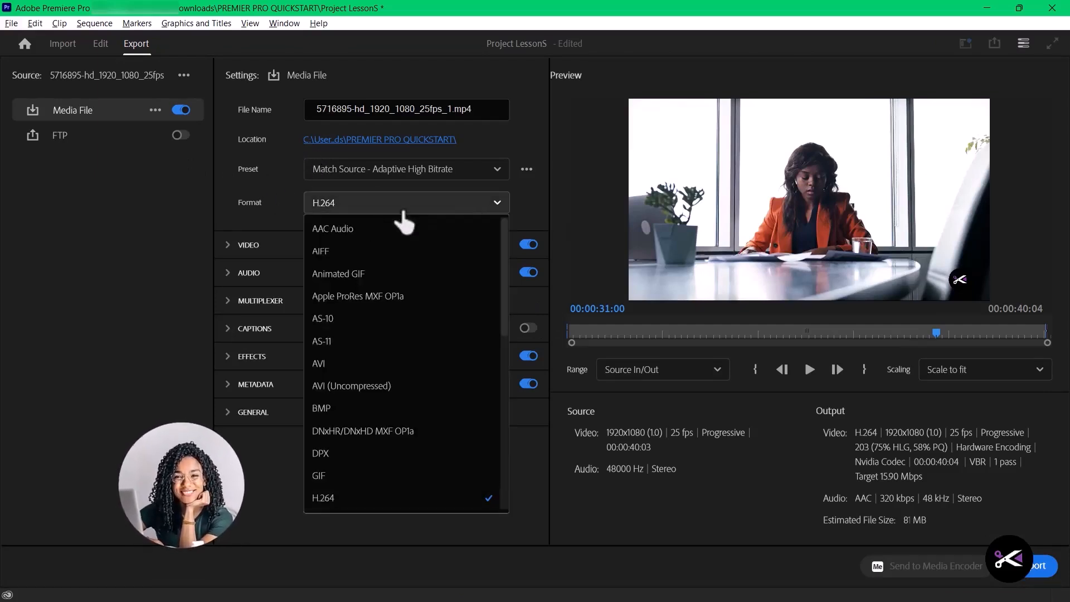
click(350, 498)
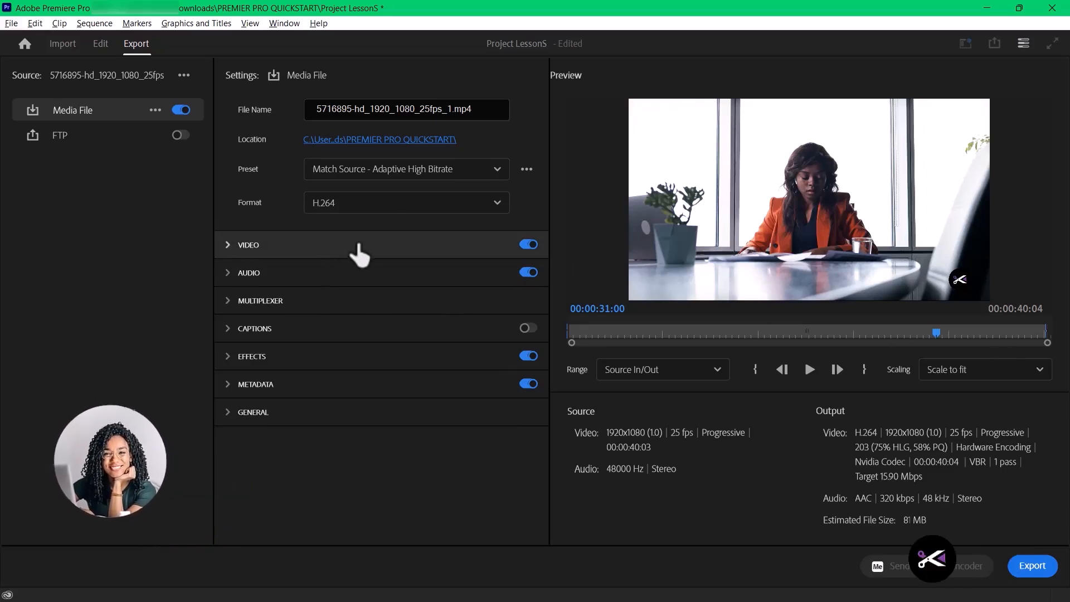
click(475, 172)
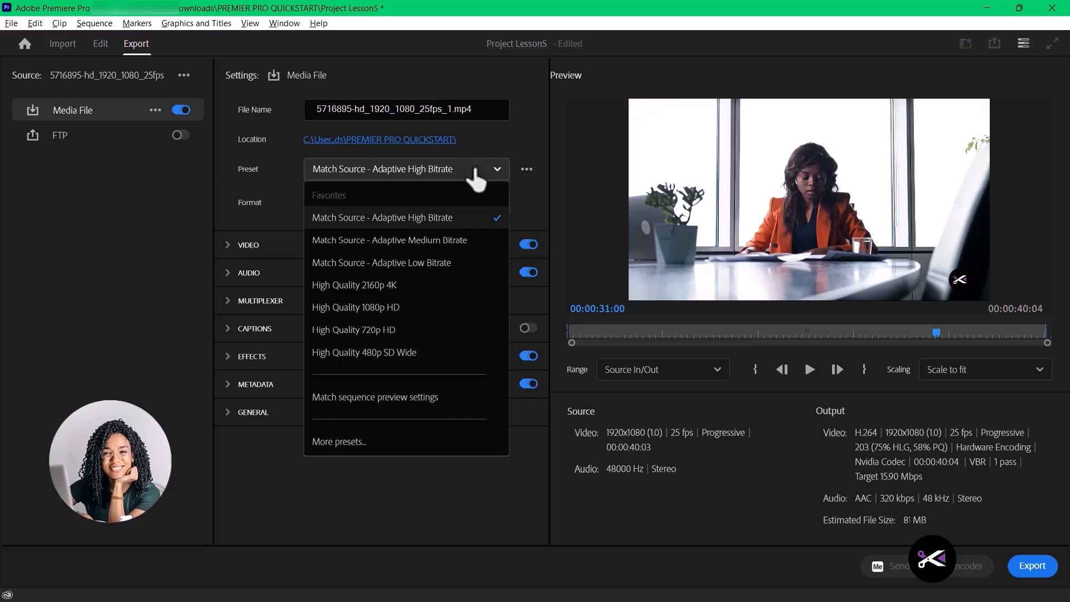
click(441, 218)
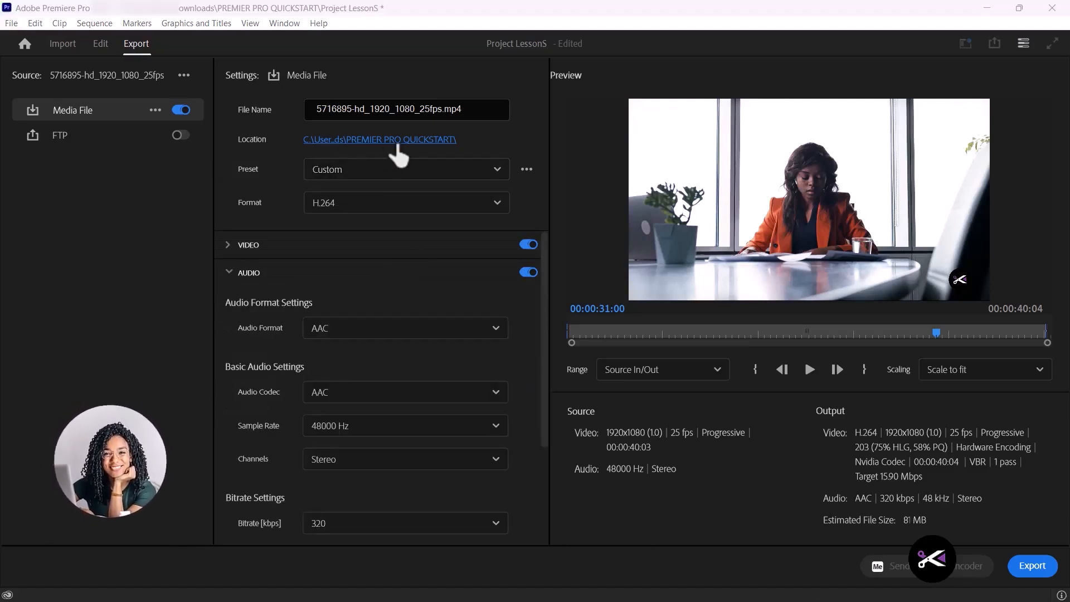
- Set the export to save as Boss Lady Project.mp4 in the PREMIER PRO QUICKSTART folder
click(429, 143)
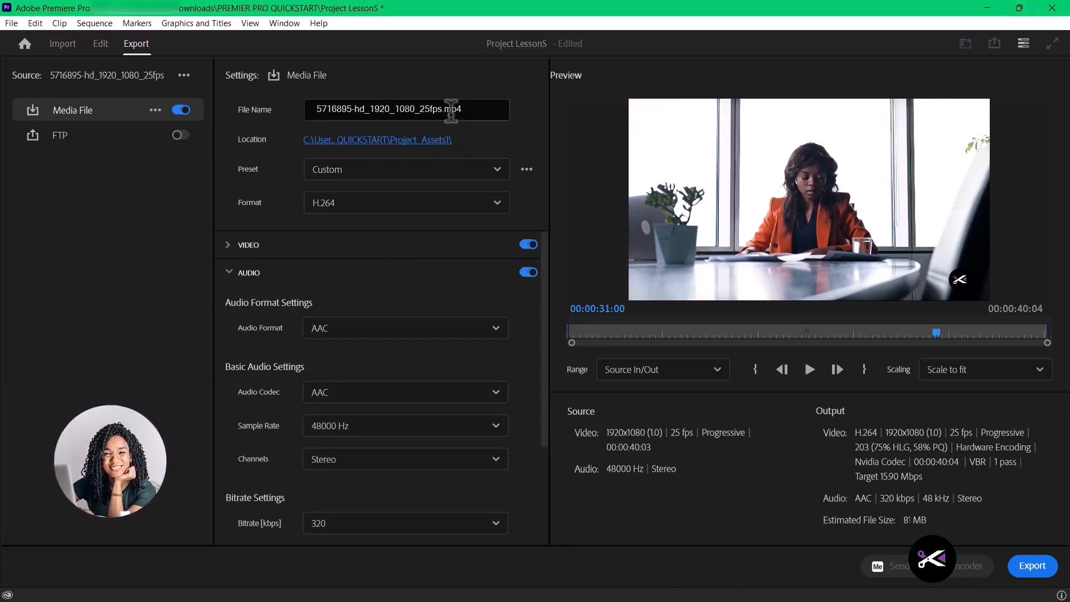
click(413, 141)
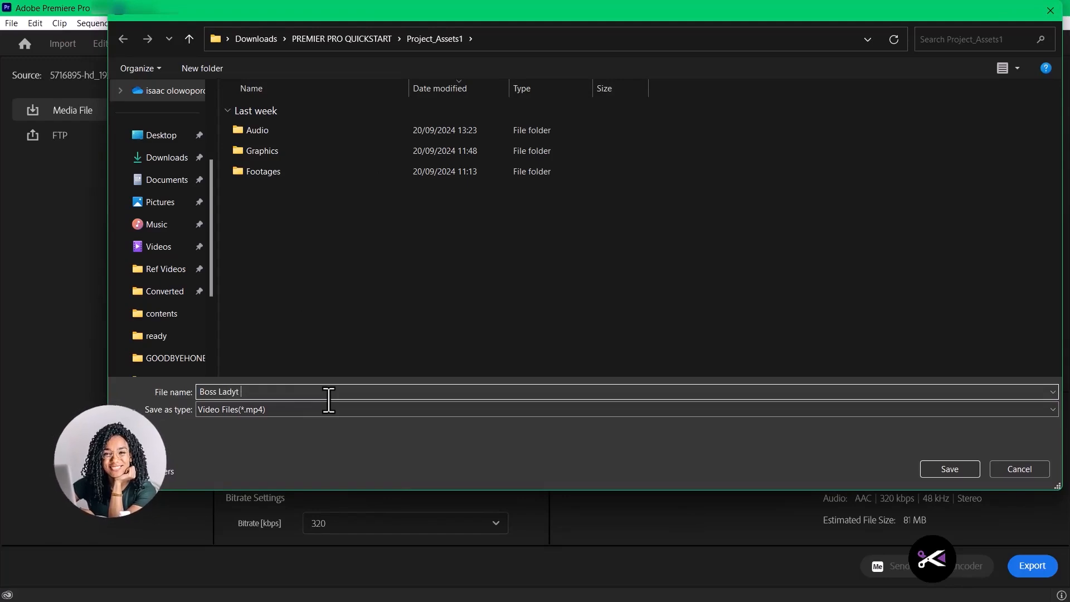
click(945, 473)
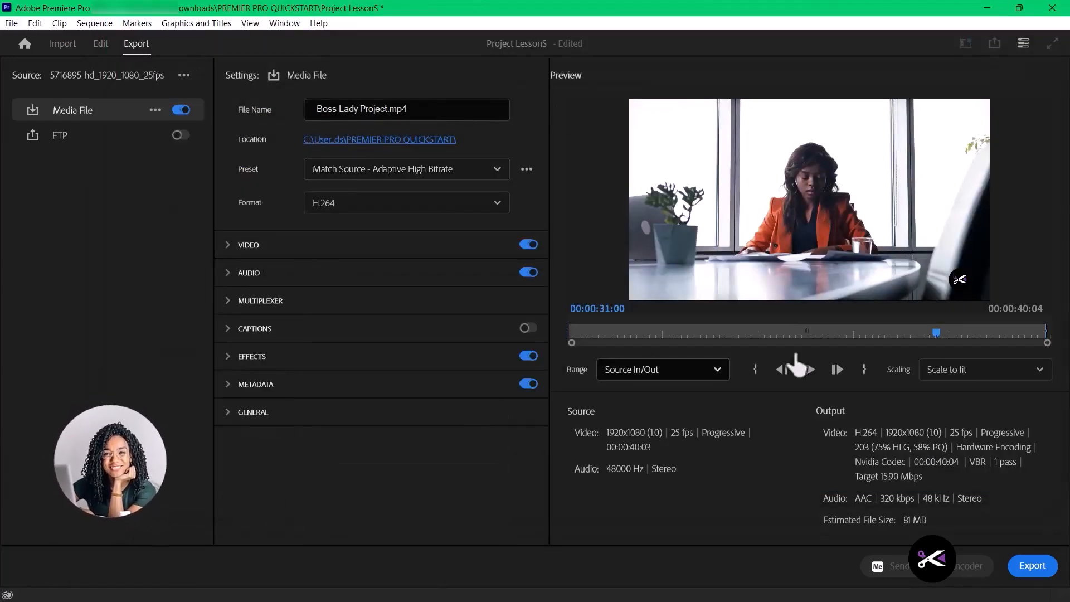
- Scrub the export preview to 00:00:04:16 and expand the Video settings including the additional options
drag(938, 333, 623, 345)
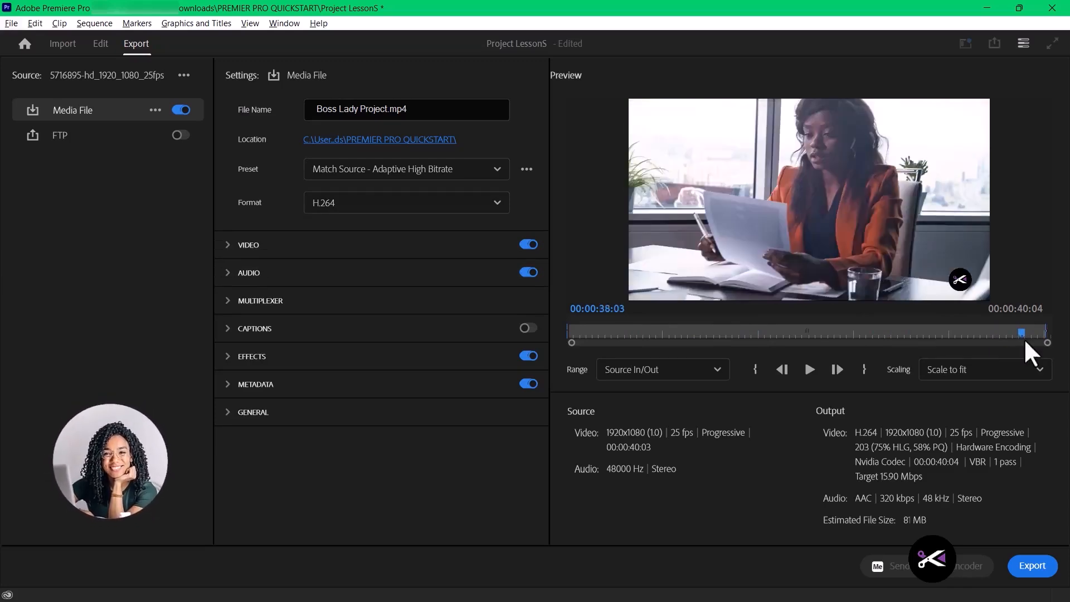
drag(1032, 349, 624, 356)
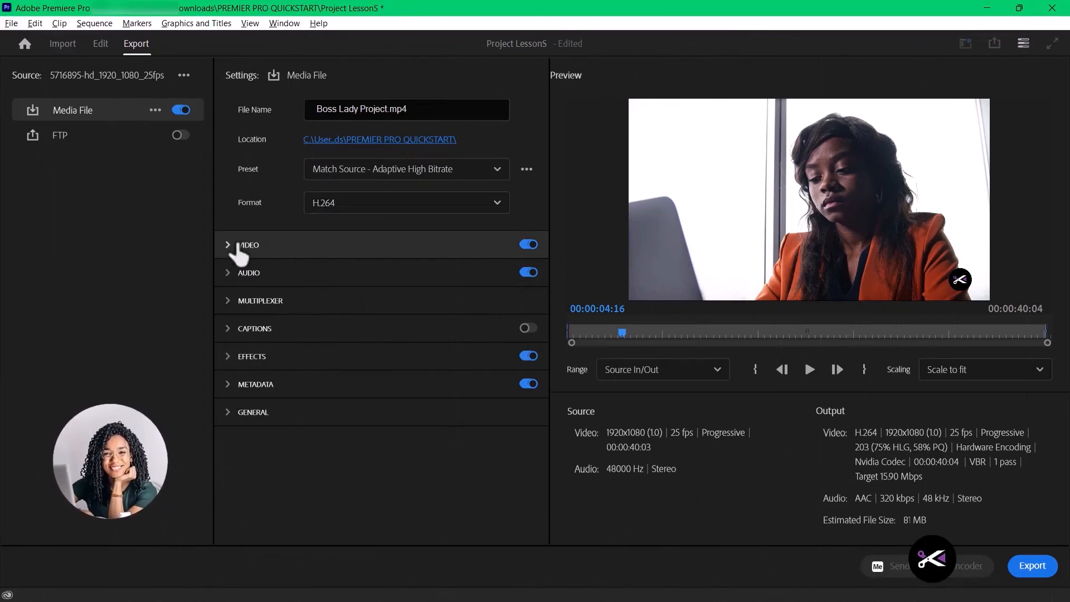
scroll(301, 296, down, 3)
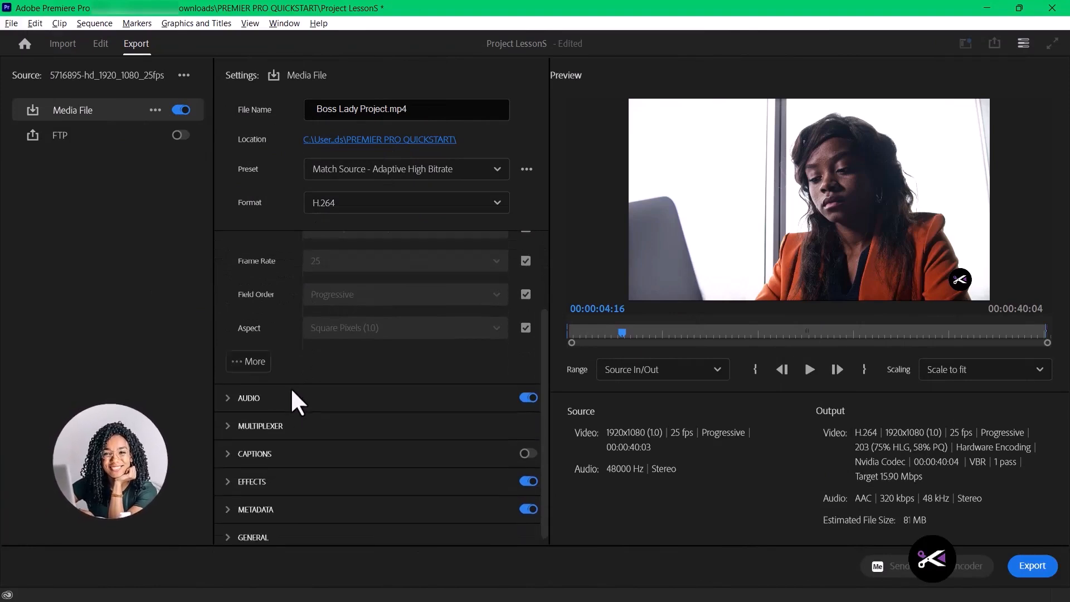
click(246, 354)
scroll(413, 357, up, 3)
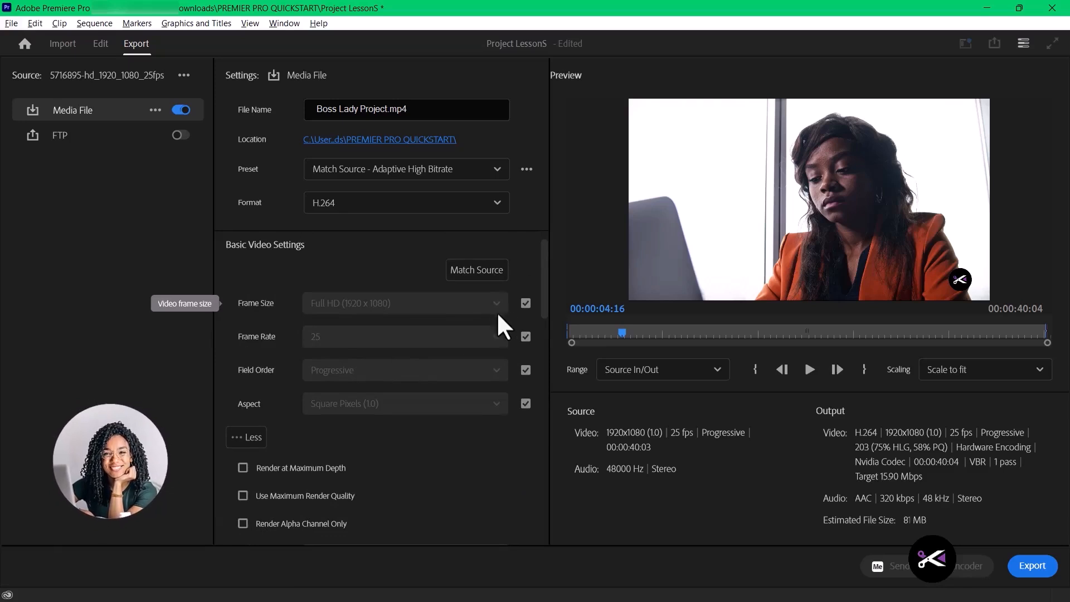
- Unlink the export frame rate from the source, view the available rates, and match it to the source again
scroll(323, 353, down, 1)
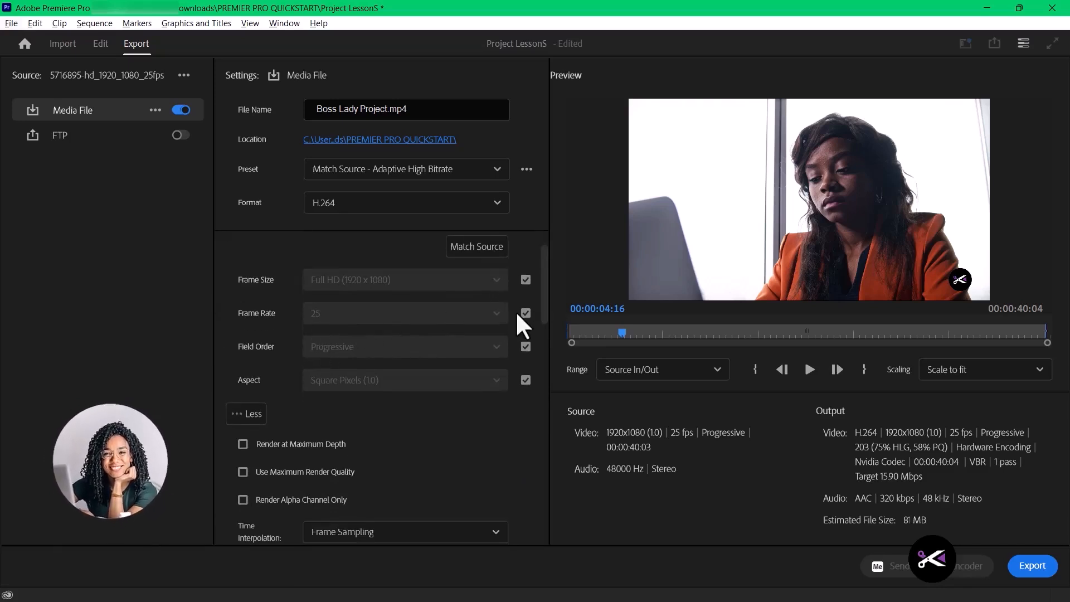
click(486, 321)
scroll(437, 375, up, 3)
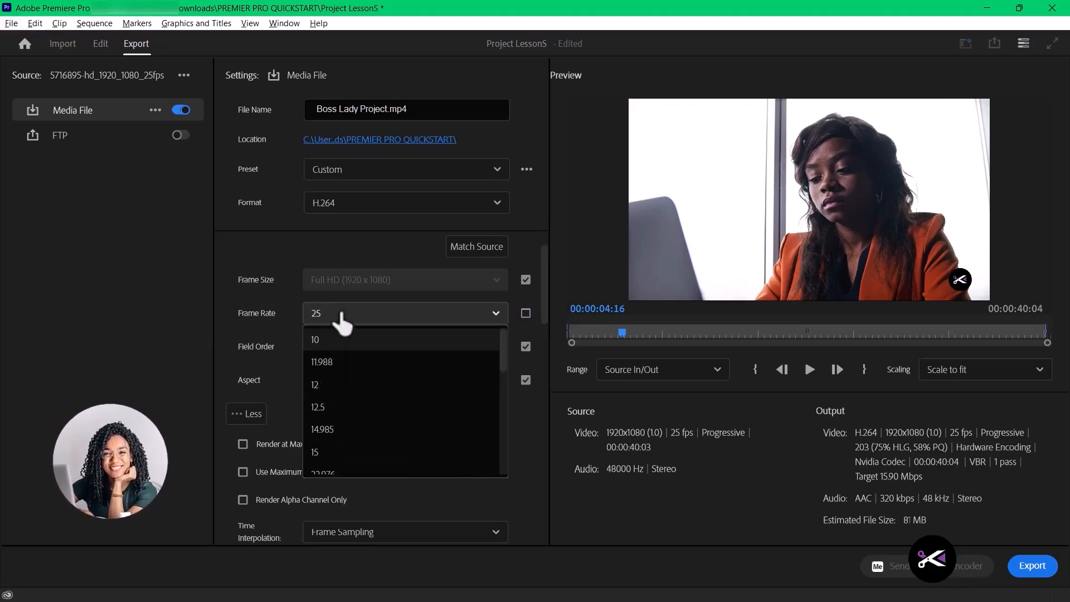
click(322, 311)
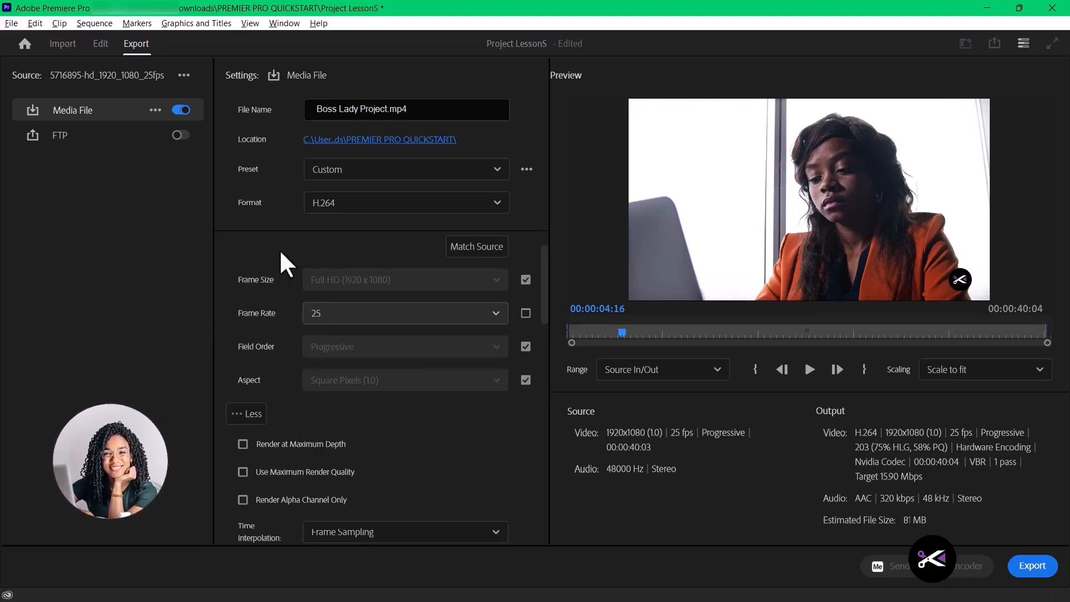
click(525, 313)
- Review the remaining video encoding and bitrate settings, then the audio format, codec, sample rate, channels and bitrate settings
scroll(406, 399, down, 3)
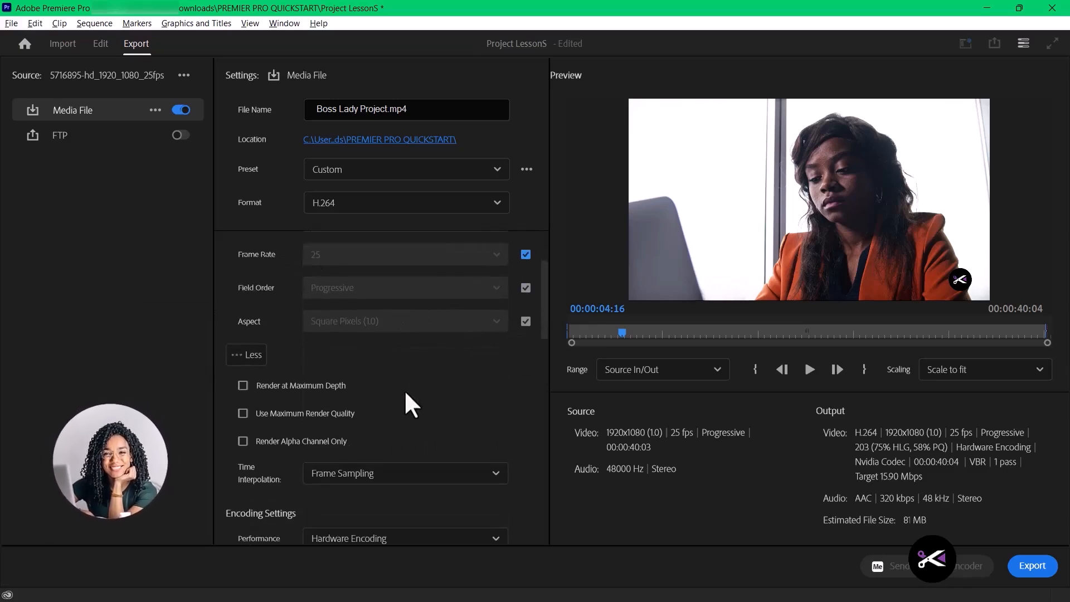
scroll(412, 404, down, 12)
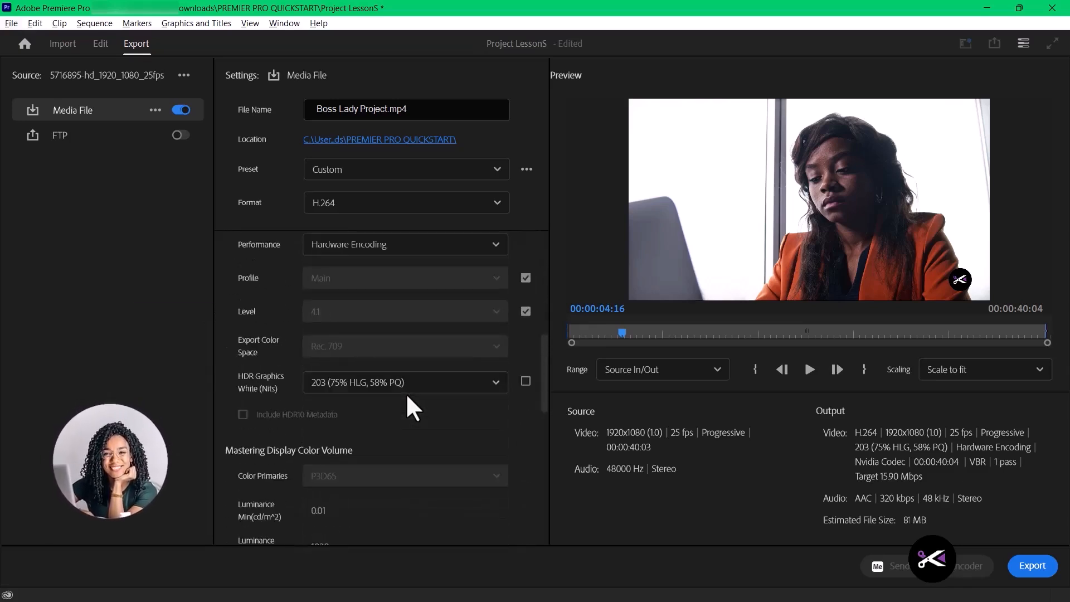
scroll(410, 407, down, 16)
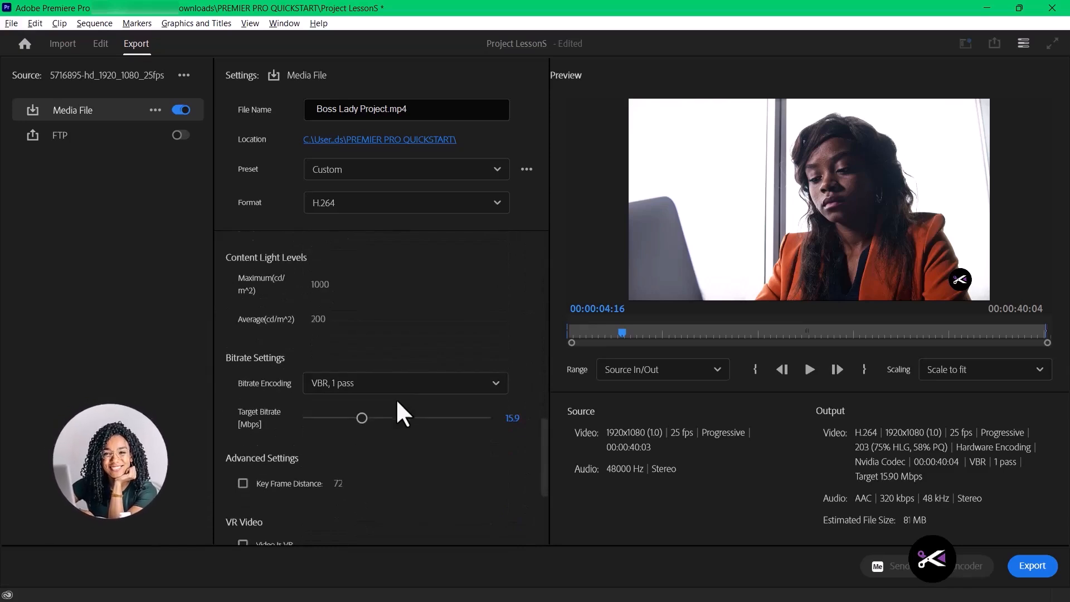
click(230, 393)
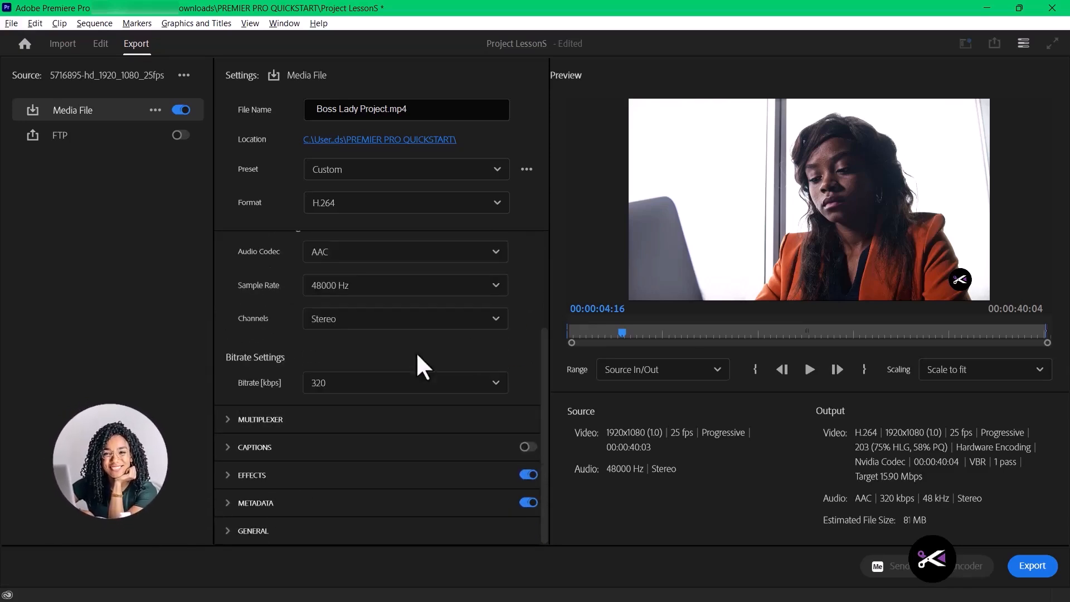
scroll(446, 354, up, 1)
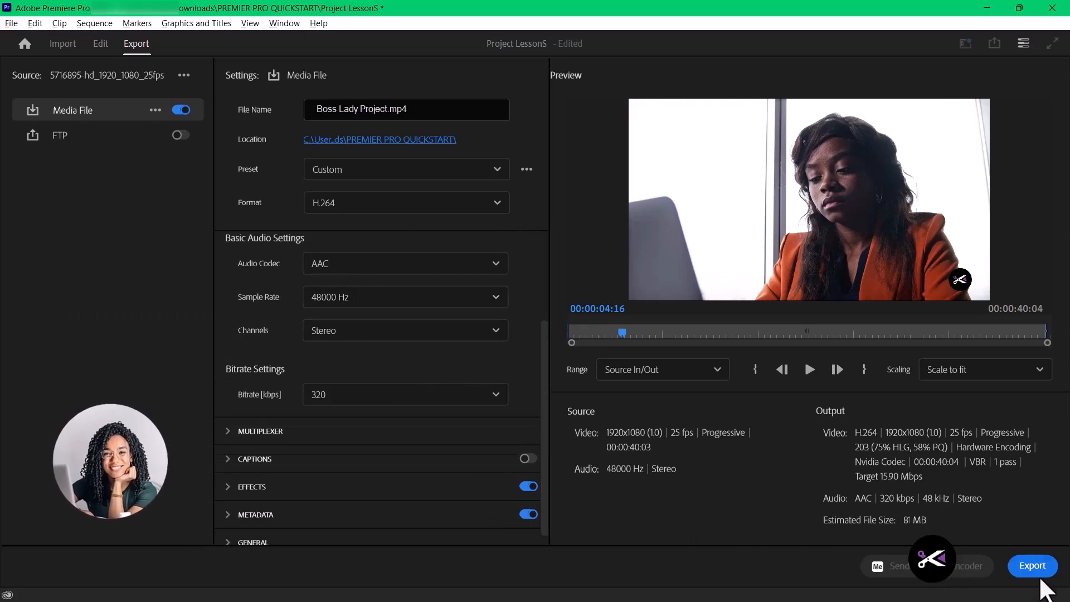
scroll(493, 397, up, 2)
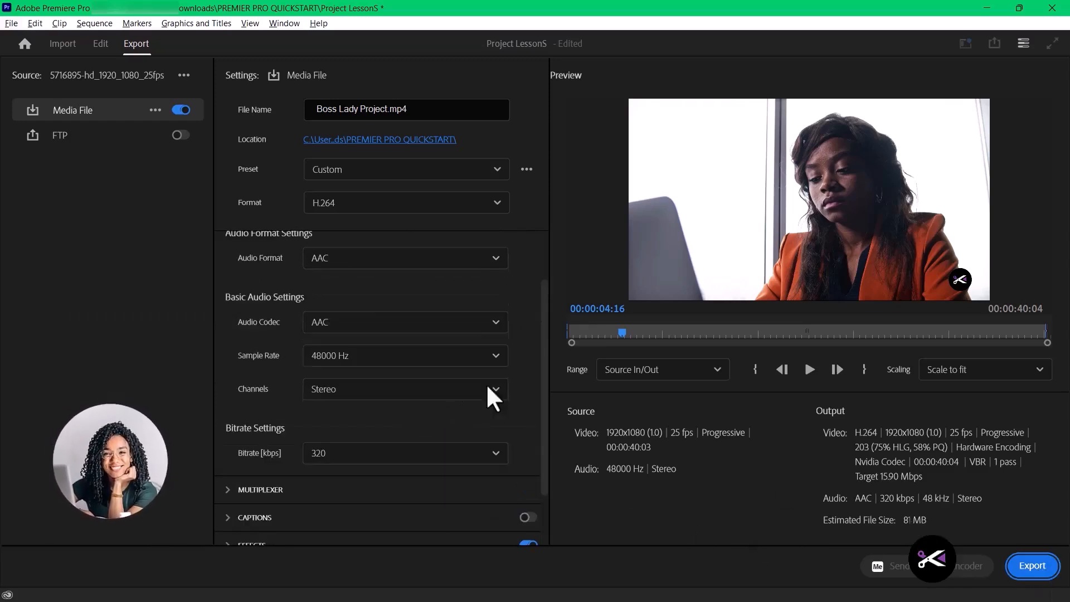
scroll(547, 335, up, 2)
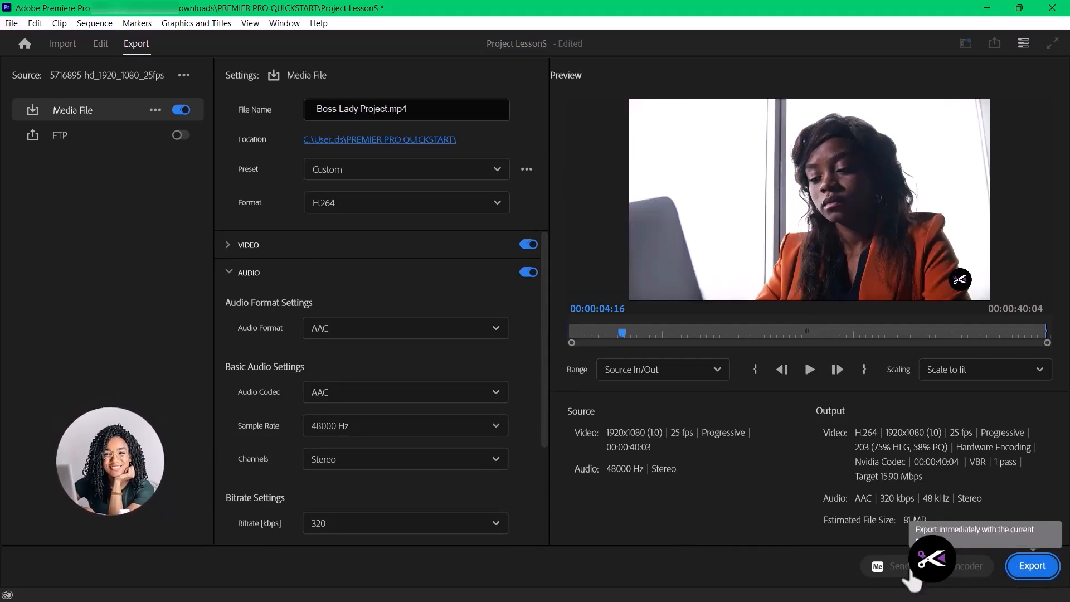
- Export Boss Lady Project.mp4 with the current settings, then view the export notification's event details and dismiss them
click(1018, 574)
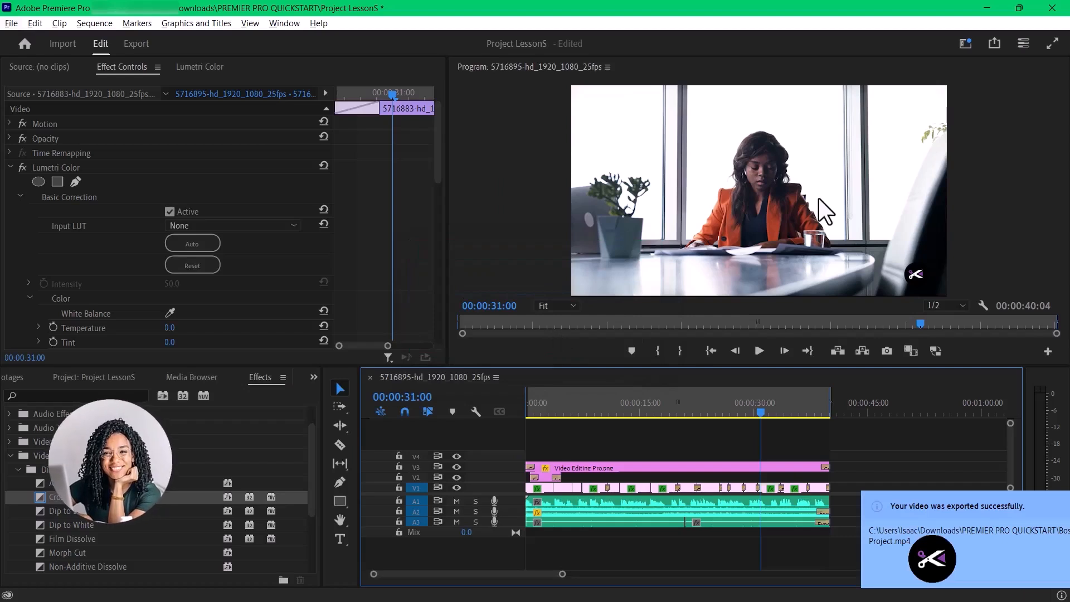
click(963, 520)
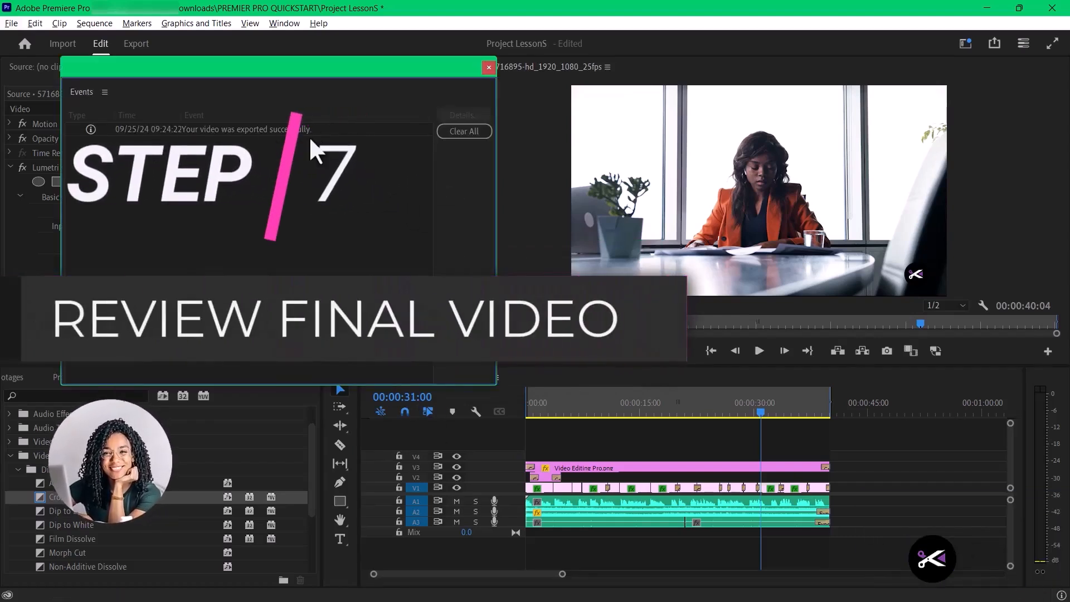
click(490, 68)
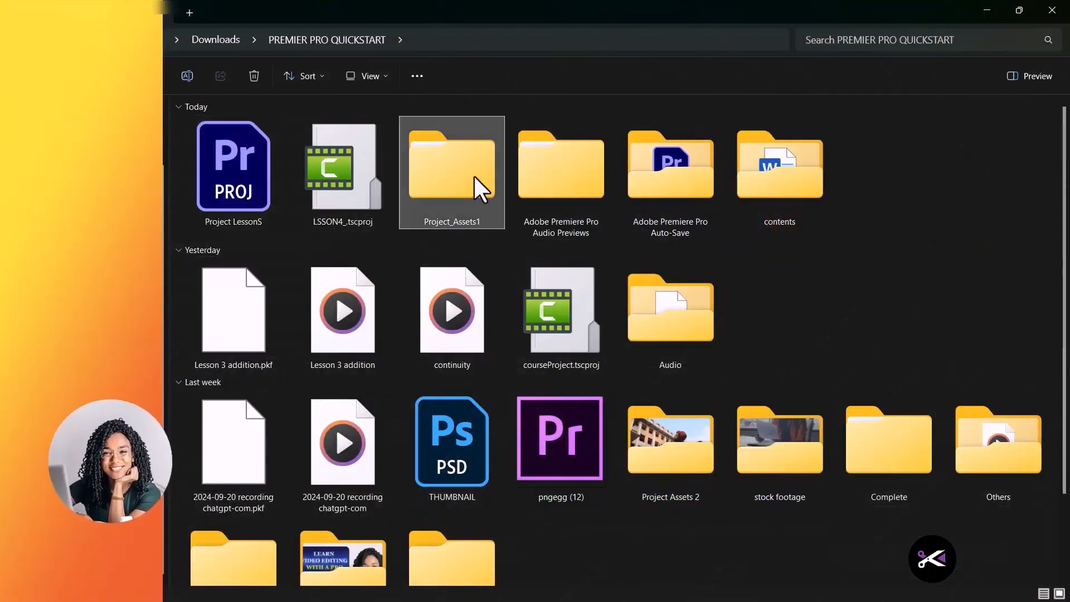
- Switch to File Explorer, locate the Boss Lady Project video in the Project_Assets1 folder and examine its file properties
double_click(473, 175)
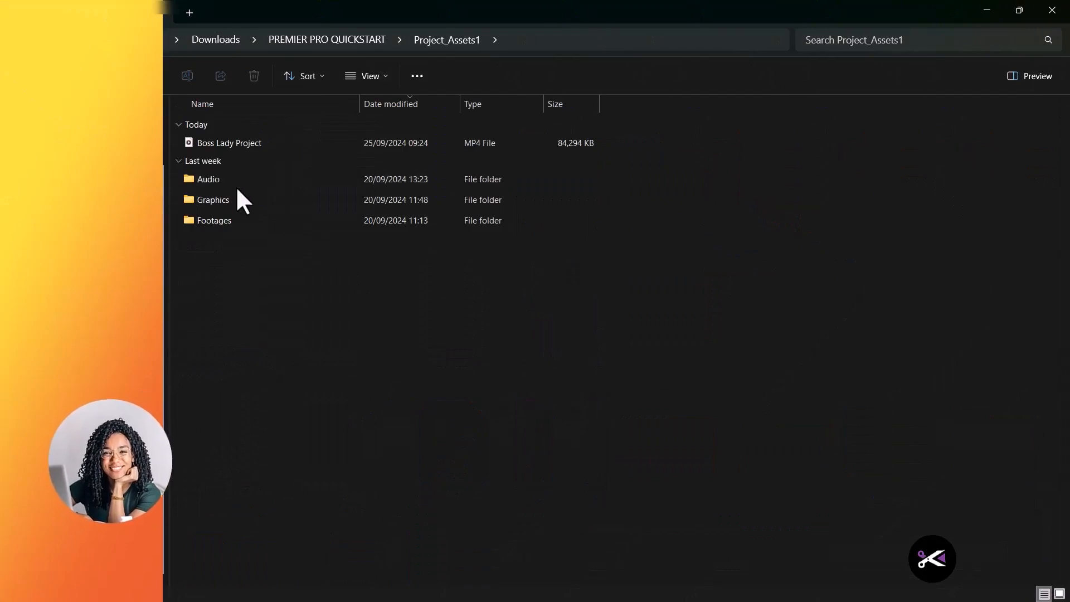
click(261, 143)
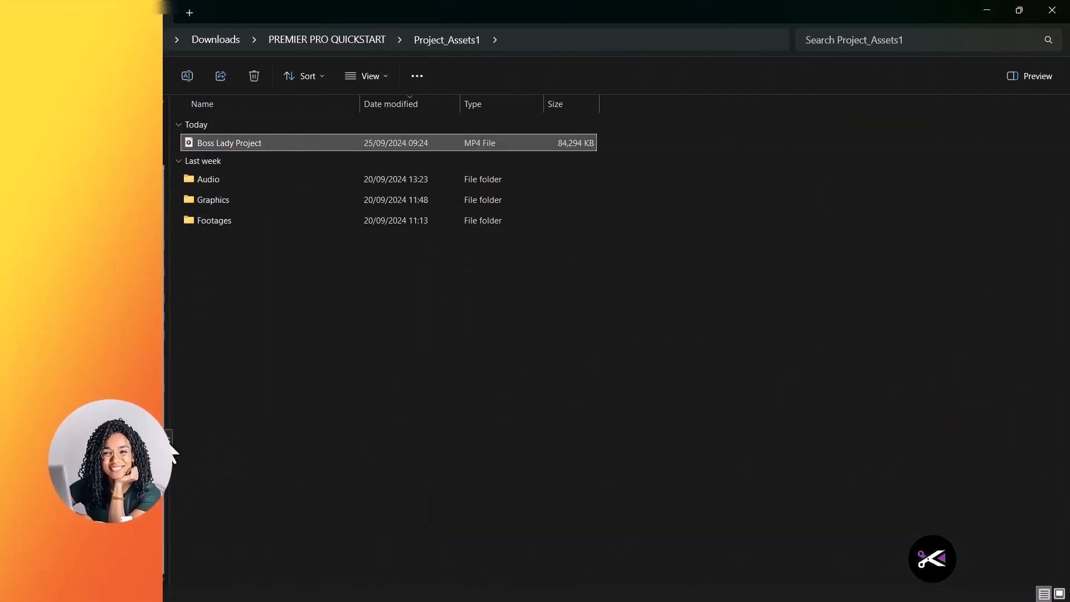
click(243, 146)
click(358, 231)
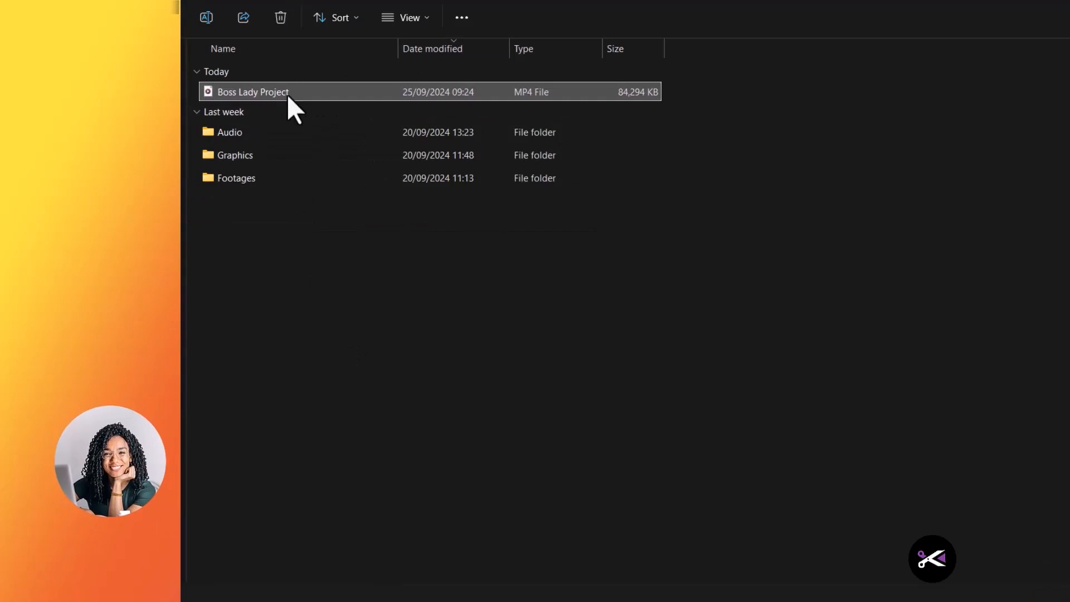
double_click(287, 95)
click(598, 428)
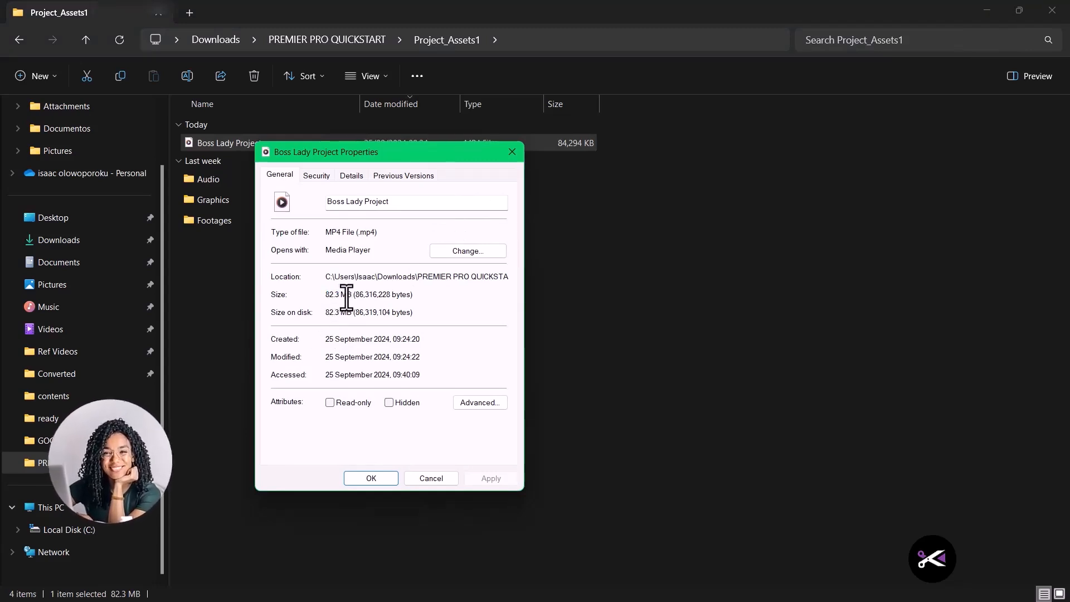
click(512, 151)
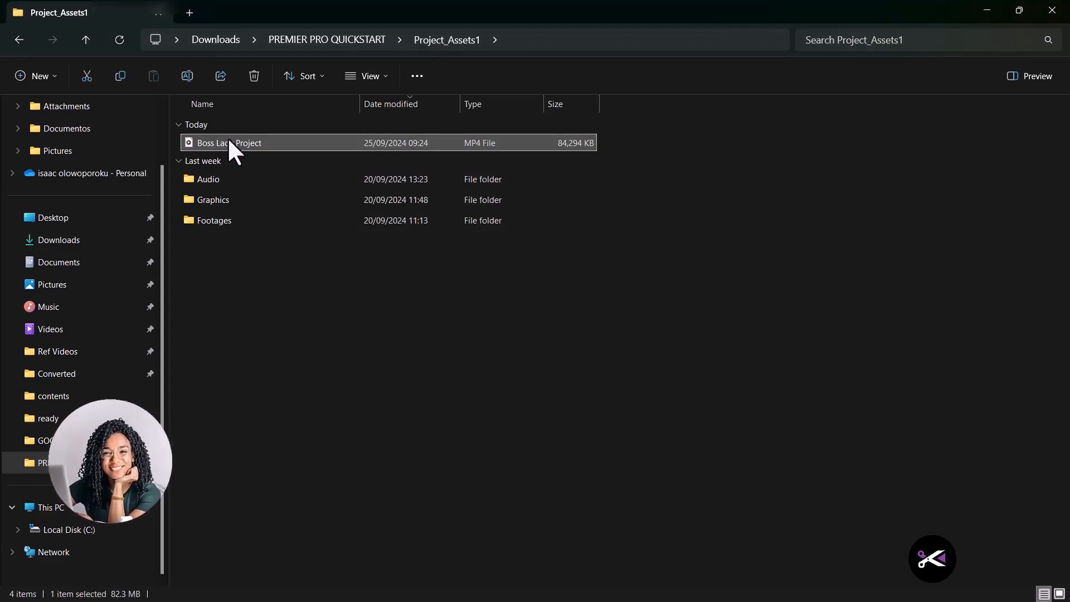
- Open the exported Boss Lady Project video in Media Player for a final review
mouse_move(229, 140)
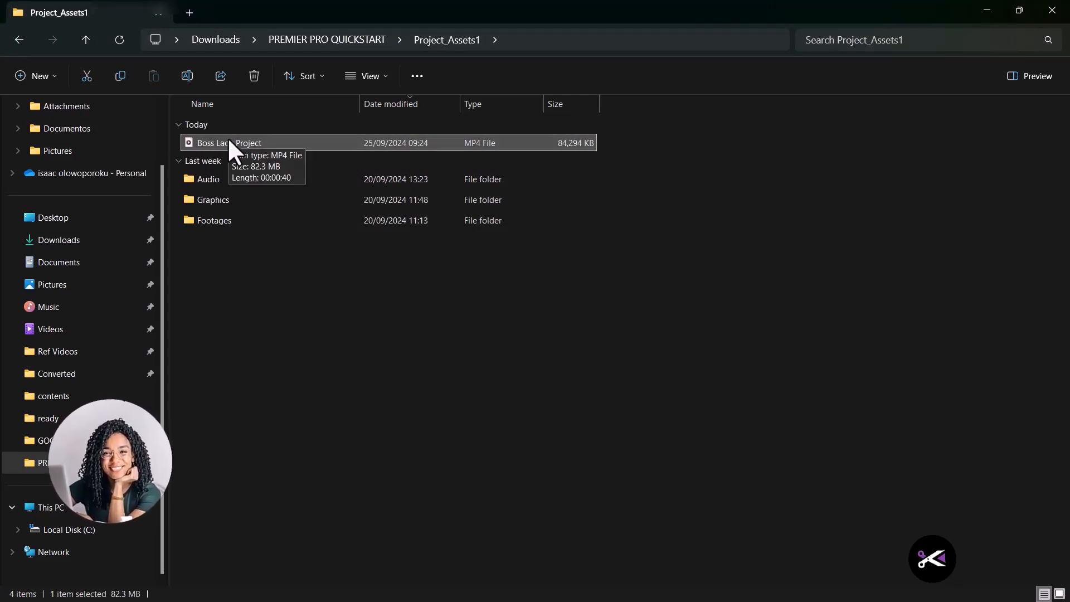
right_click(227, 140)
click(196, 146)
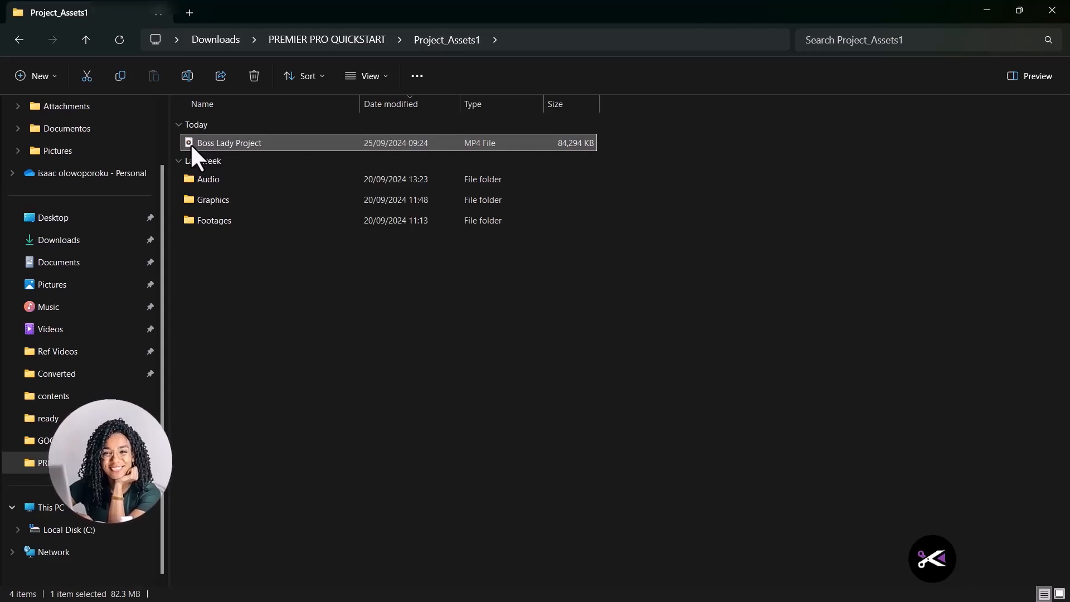
double_click(191, 146)
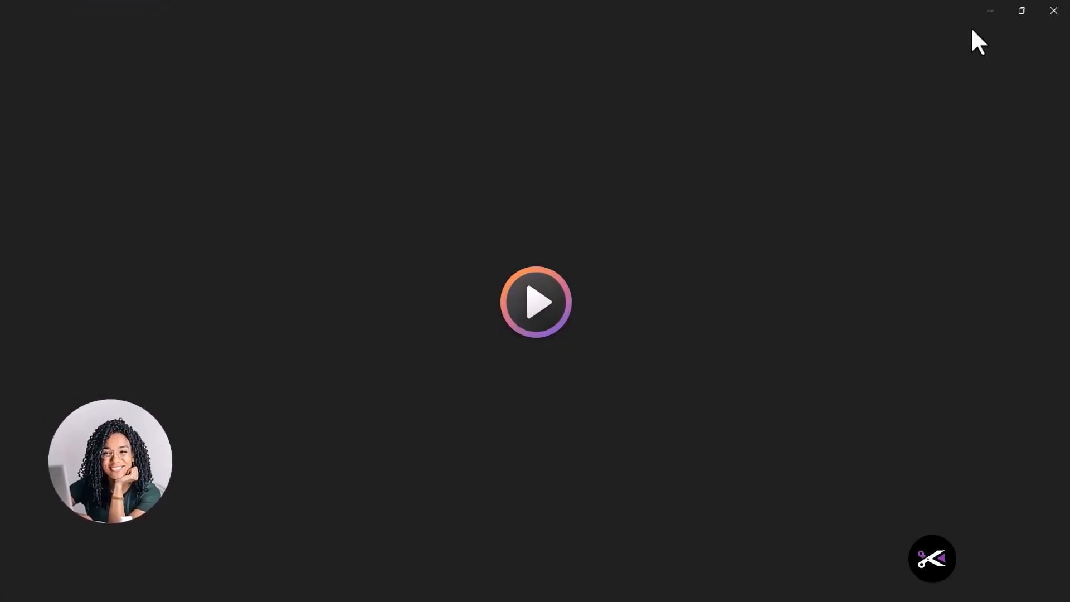
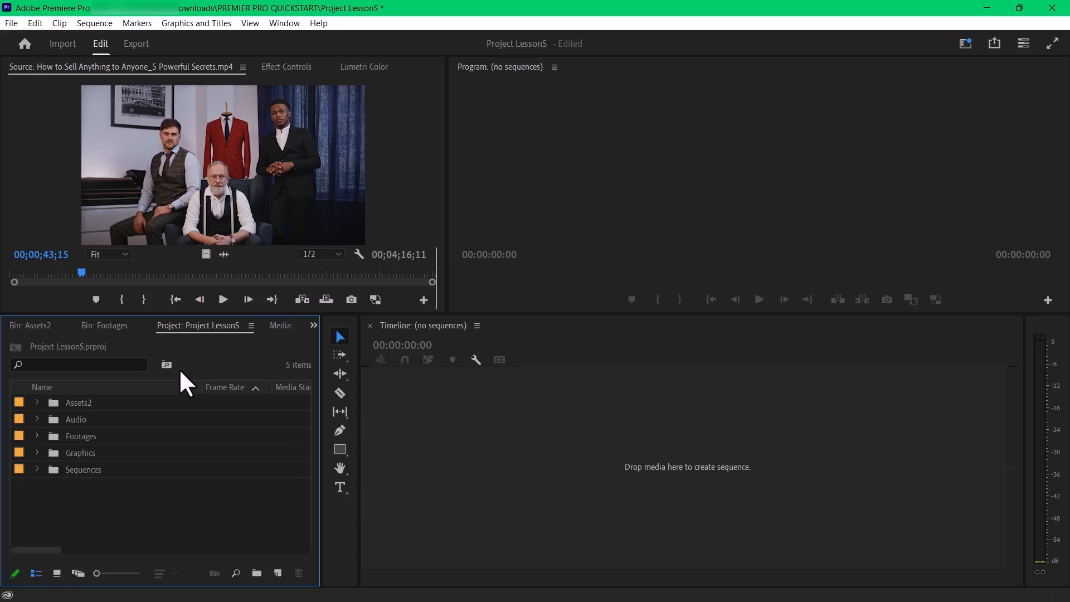
- Enlarge the Project panel in both height and width so it shows more columns, leaving no bins selected
drag(336, 314, 335, 298)
drag(322, 414, 407, 426)
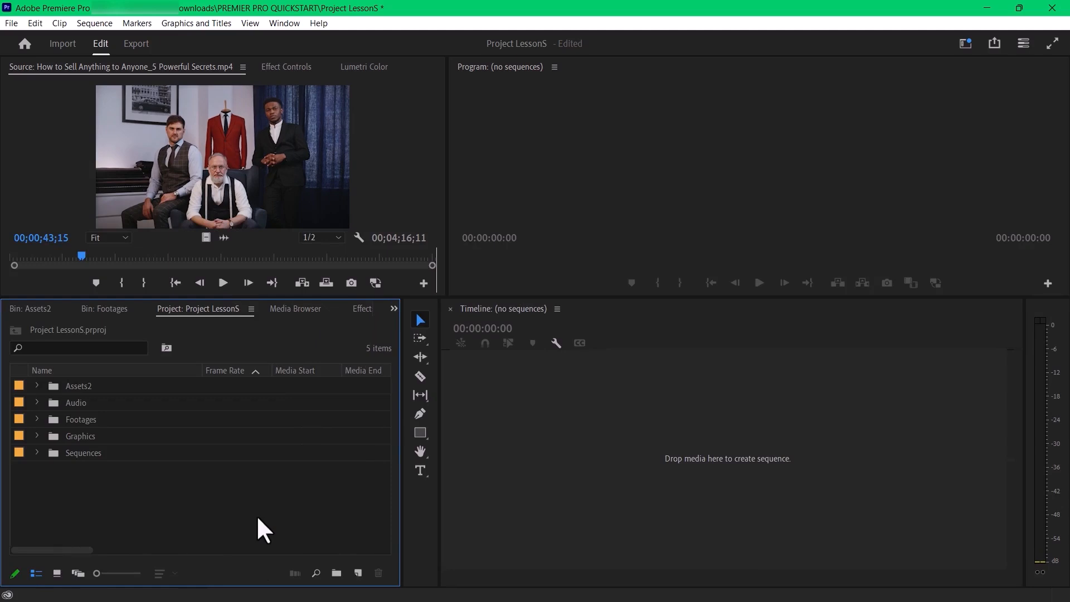
drag(260, 513, 150, 382)
drag(59, 516, 70, 378)
click(195, 498)
- Examine the contents of the Sequences, Graphics, Footages, Audio and Assets2 bins one by one, collapsing each again
click(37, 454)
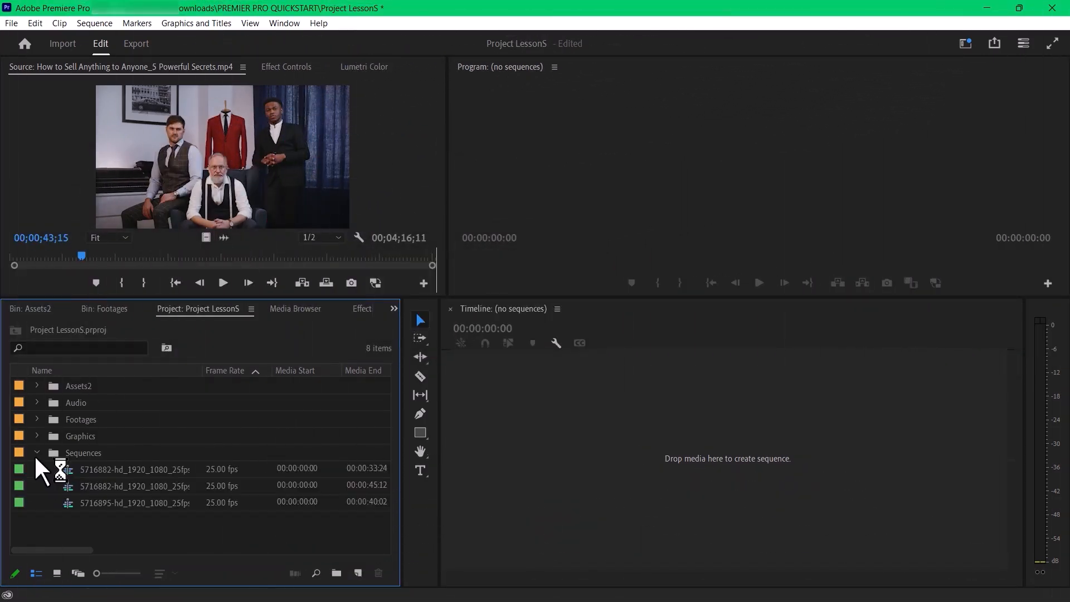
click(36, 453)
click(37, 437)
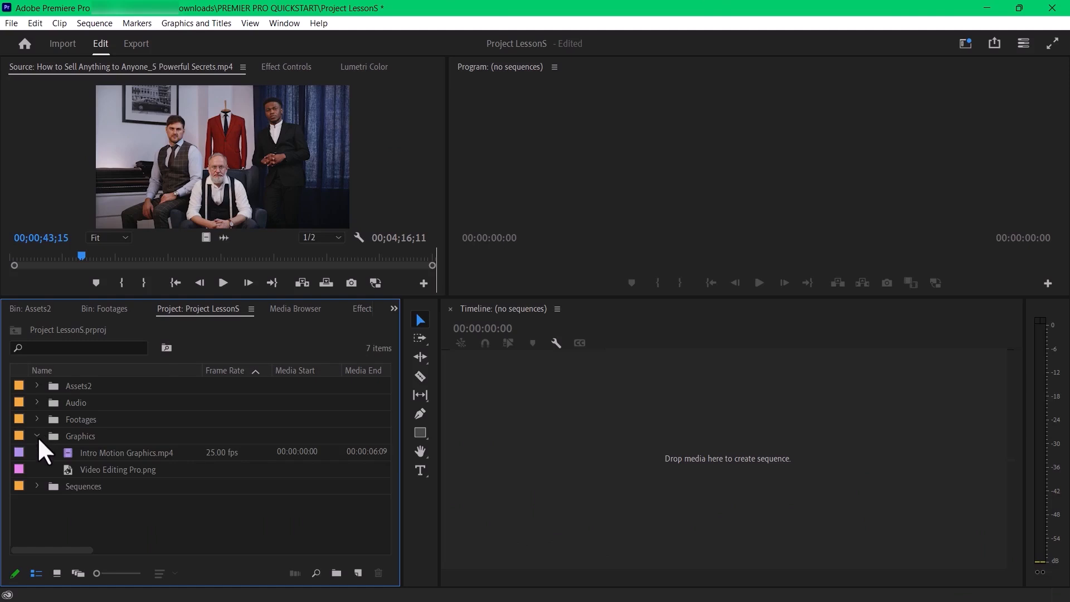
click(37, 437)
click(36, 419)
click(36, 418)
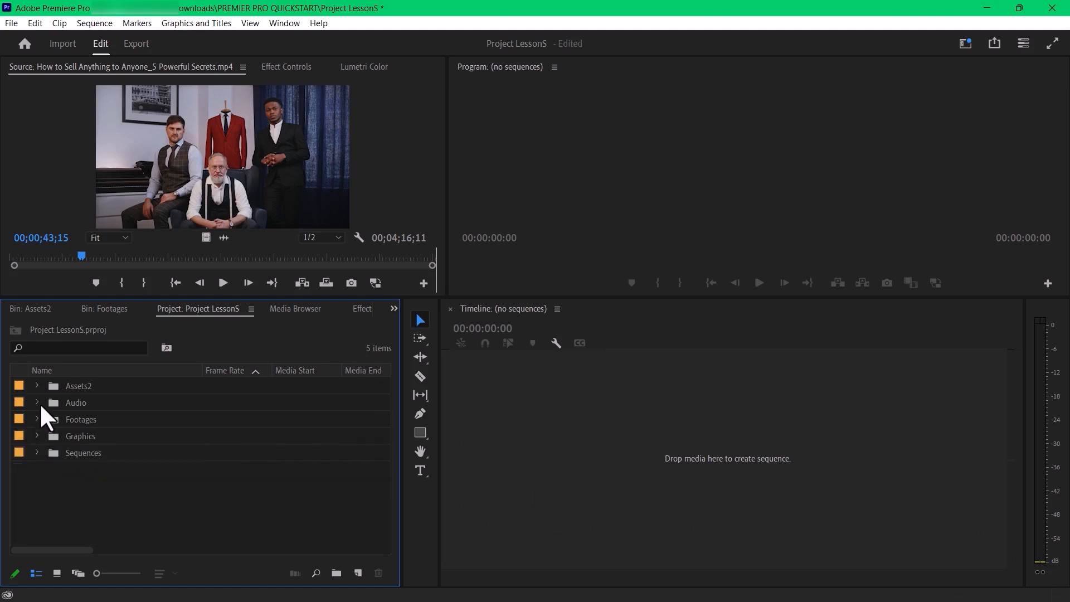
click(37, 402)
click(37, 403)
click(37, 386)
click(38, 386)
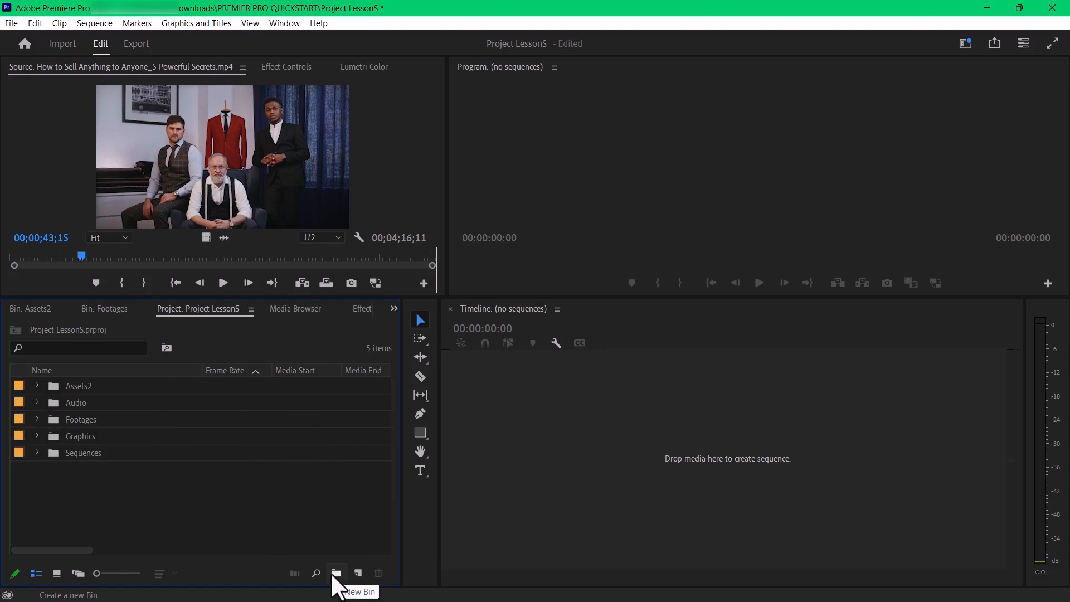
- Create a new bin at the top level of the project, then undo its creation
right_click(126, 500)
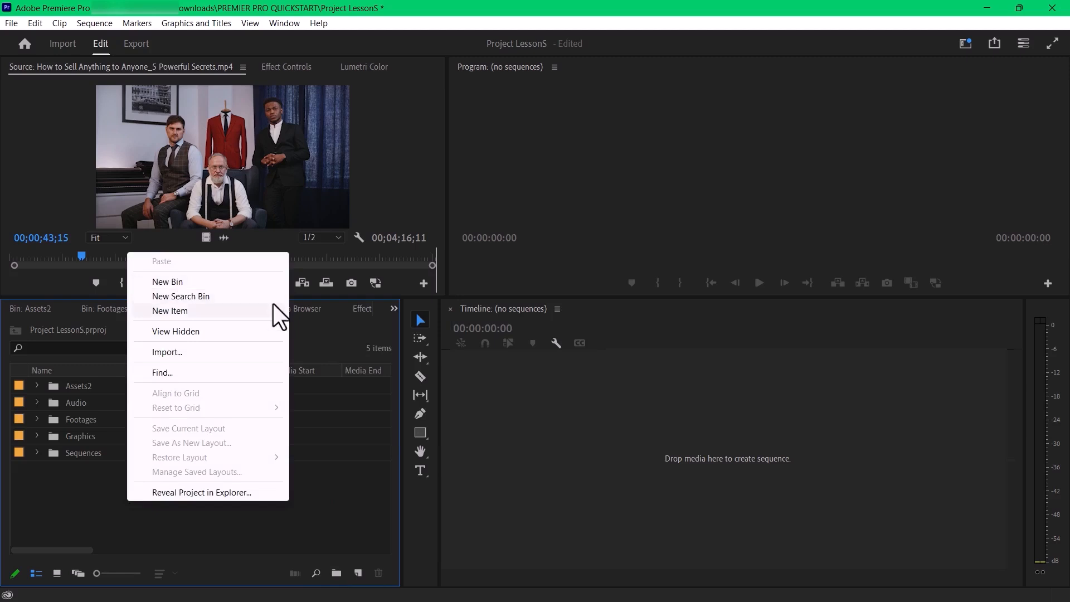
click(337, 466)
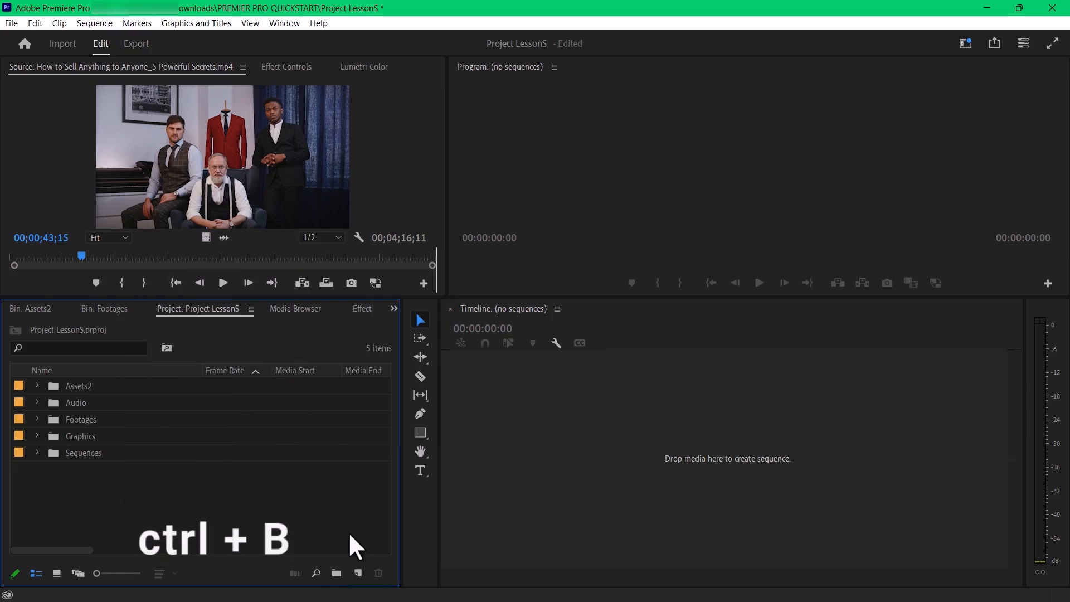
click(337, 573)
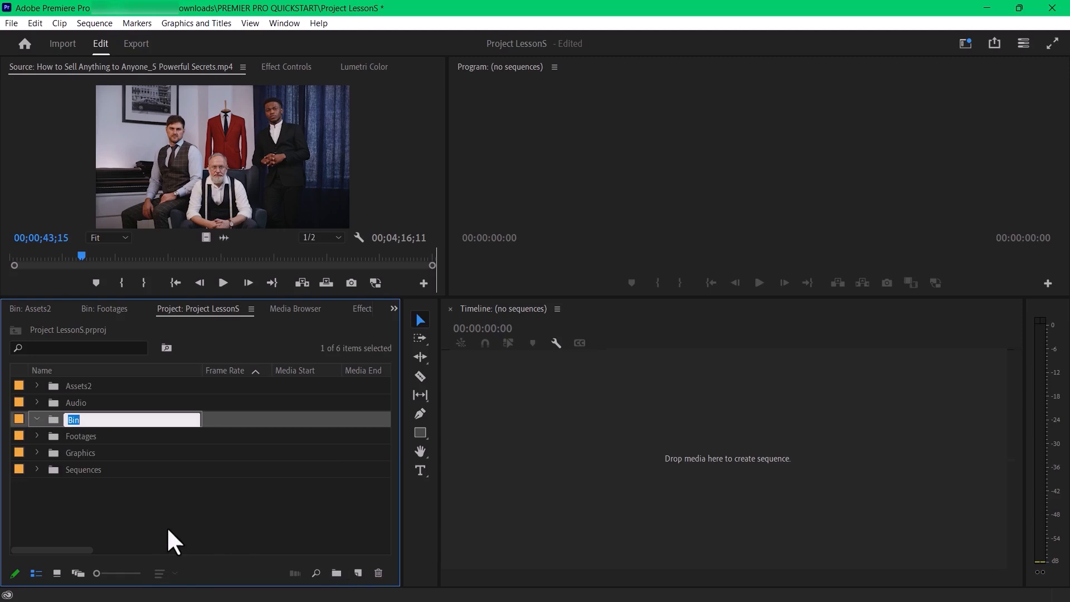
text(F)
key(BackSpace)
click(212, 523)
key(ctrl+z)
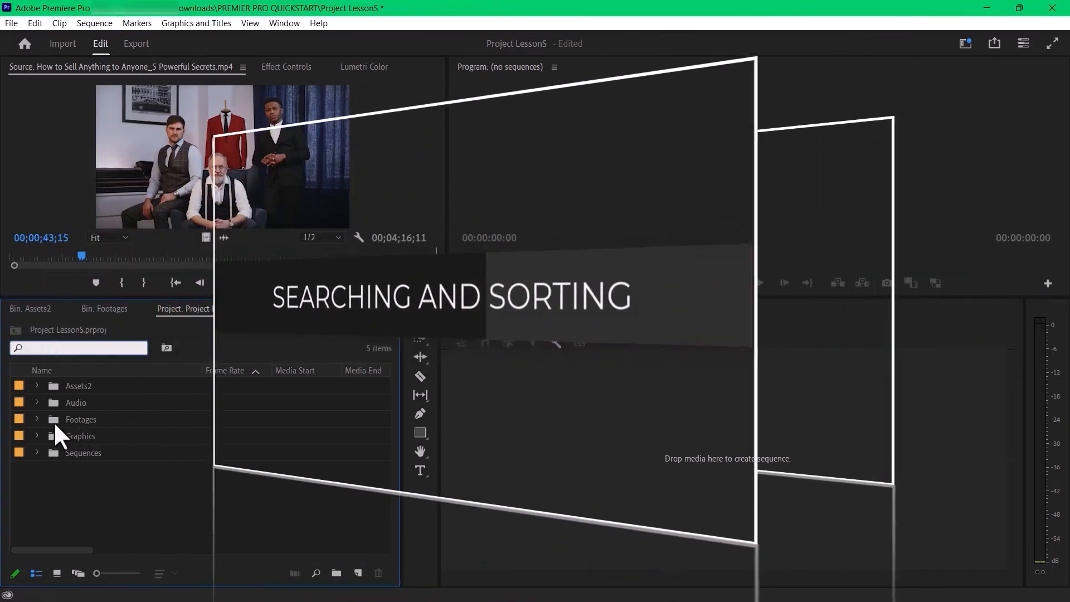
- Look through the clips in the Footages bin and collapse the bin again
click(37, 420)
scroll(106, 499, down, 3)
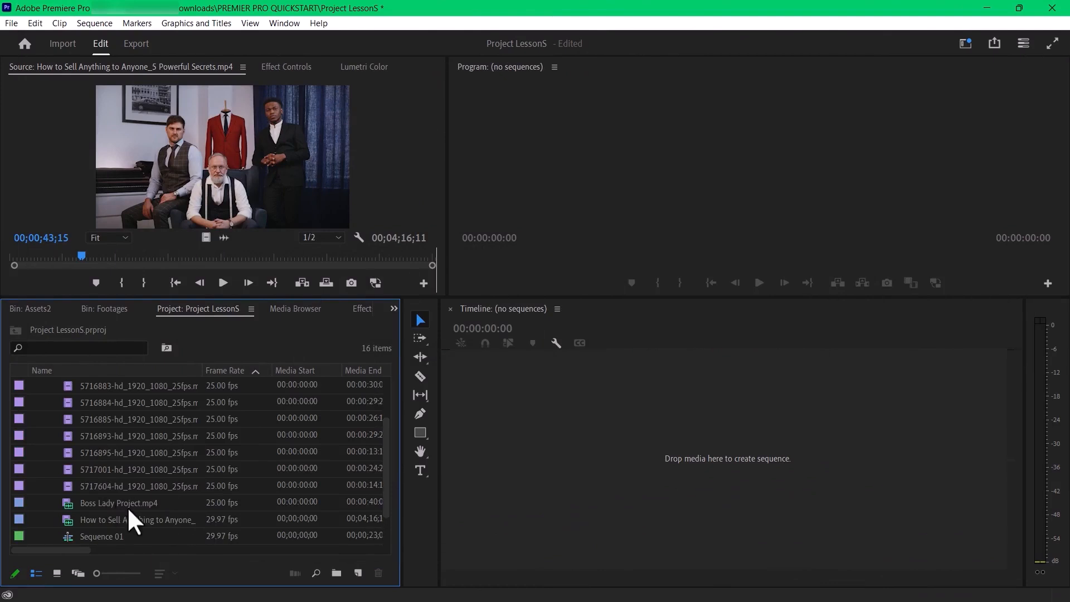
scroll(232, 455, up, 3)
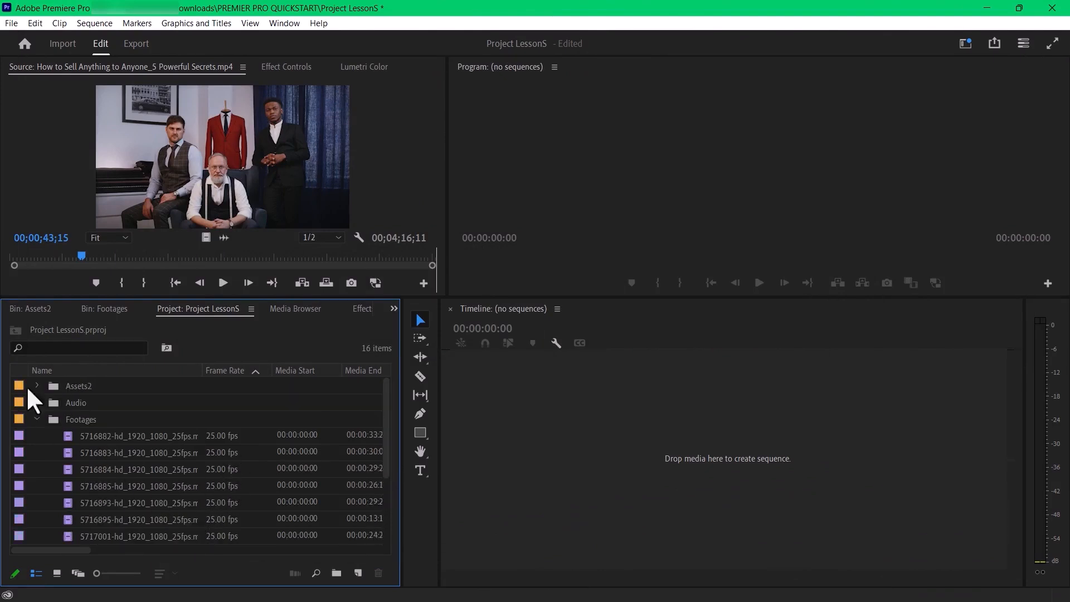
click(37, 419)
- Search the project for "Boss lady", select the matching voice-over and Boss Lady Project.mp4 in turn, and clear the search
click(72, 347)
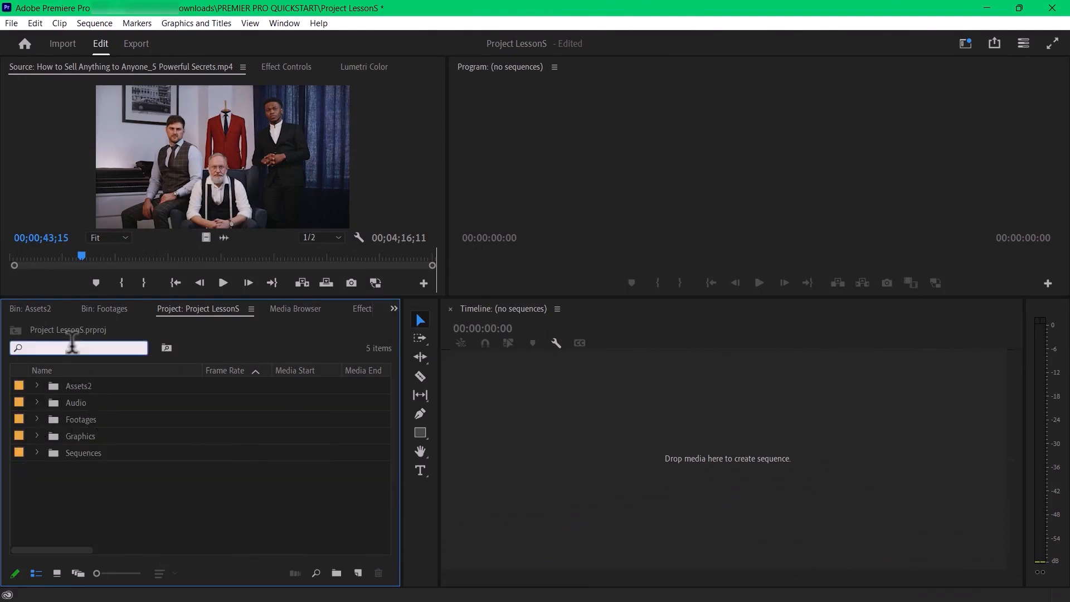
text(Boss)
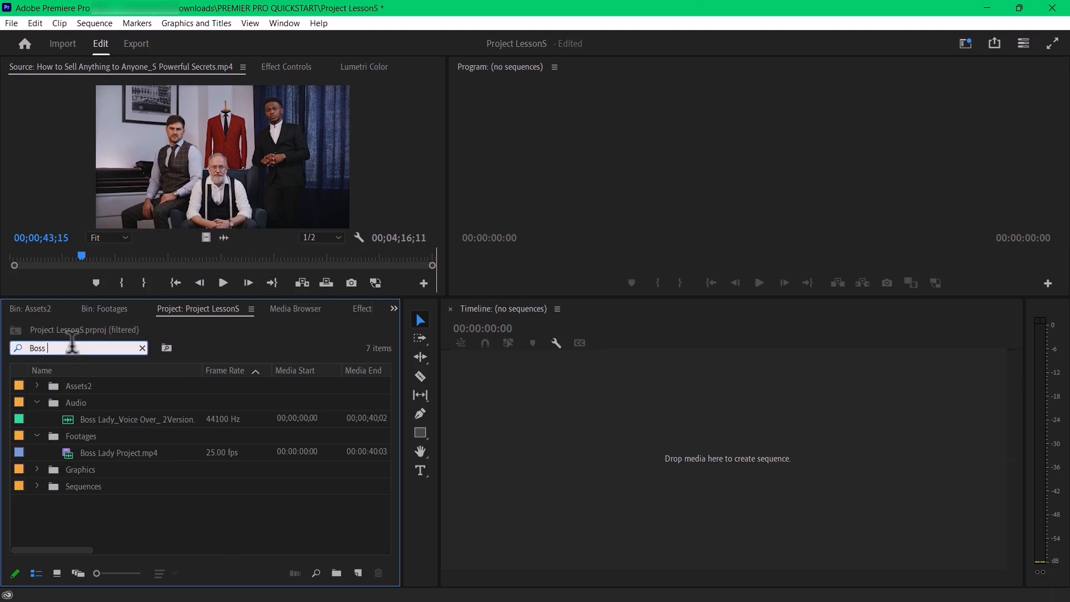
text( lady)
click(98, 451)
click(136, 418)
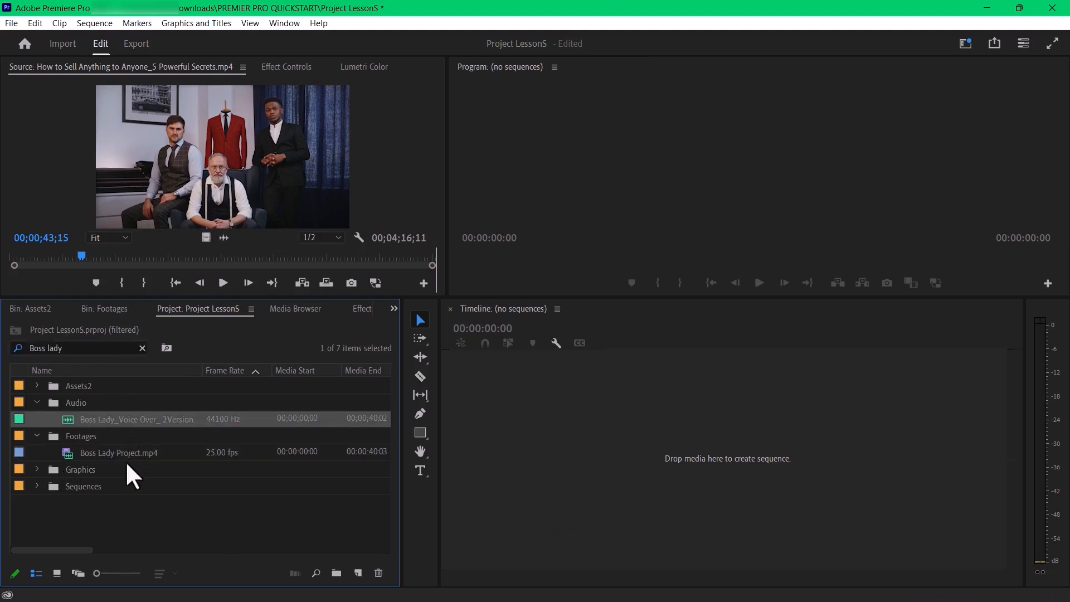
click(120, 456)
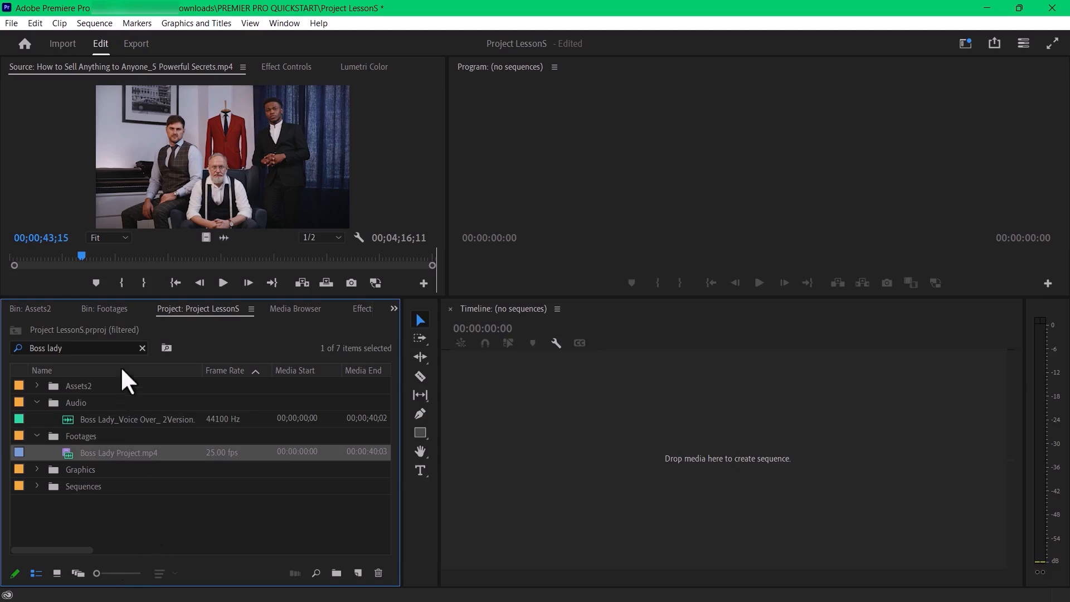
click(142, 348)
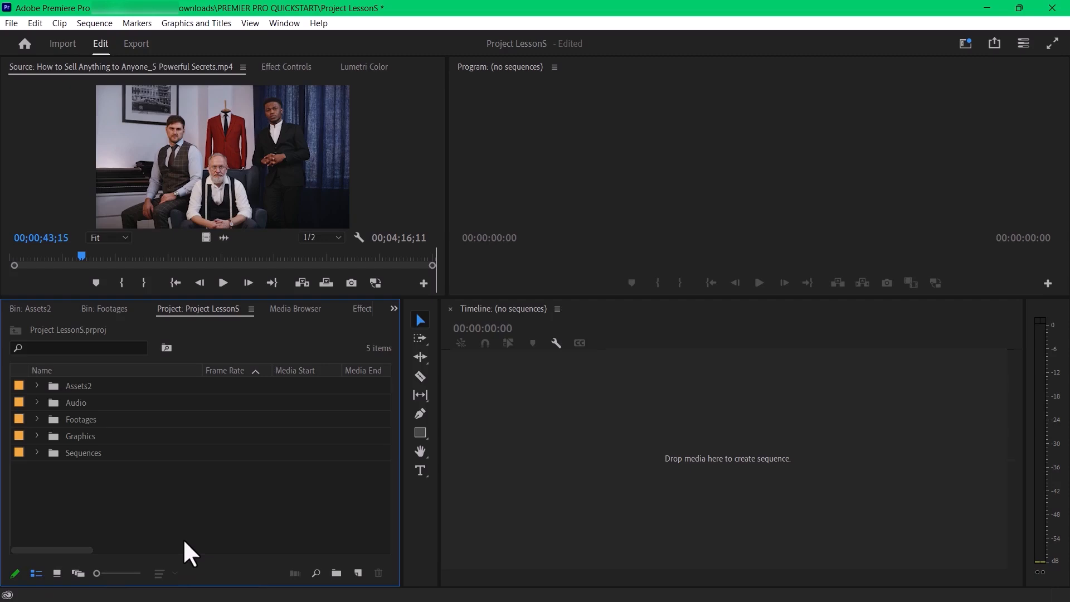
- Show the project's bins in icon view and freeform view, then return to list view
click(58, 573)
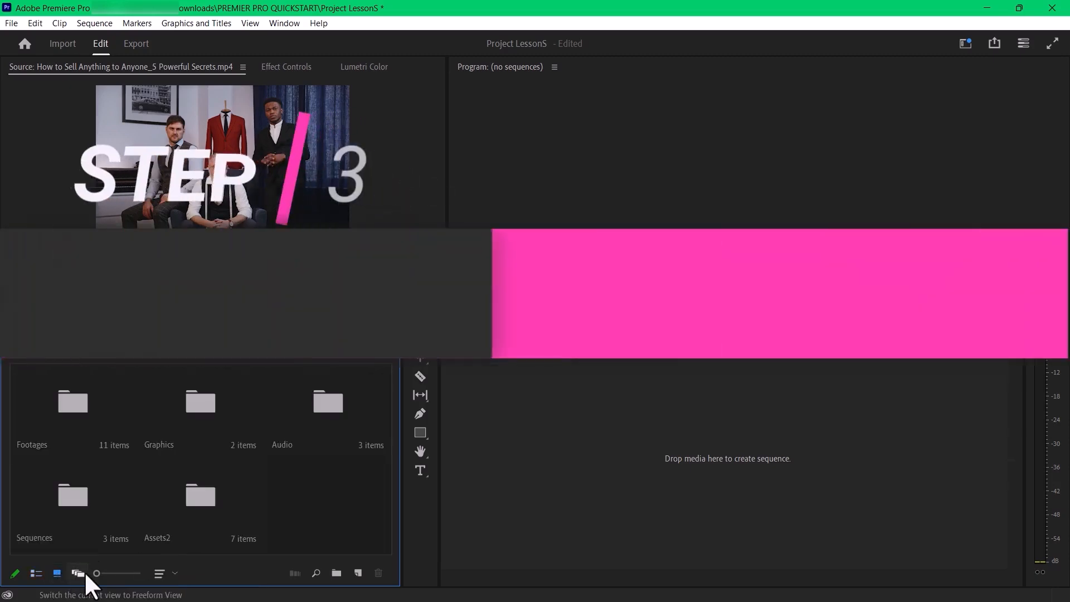
click(80, 573)
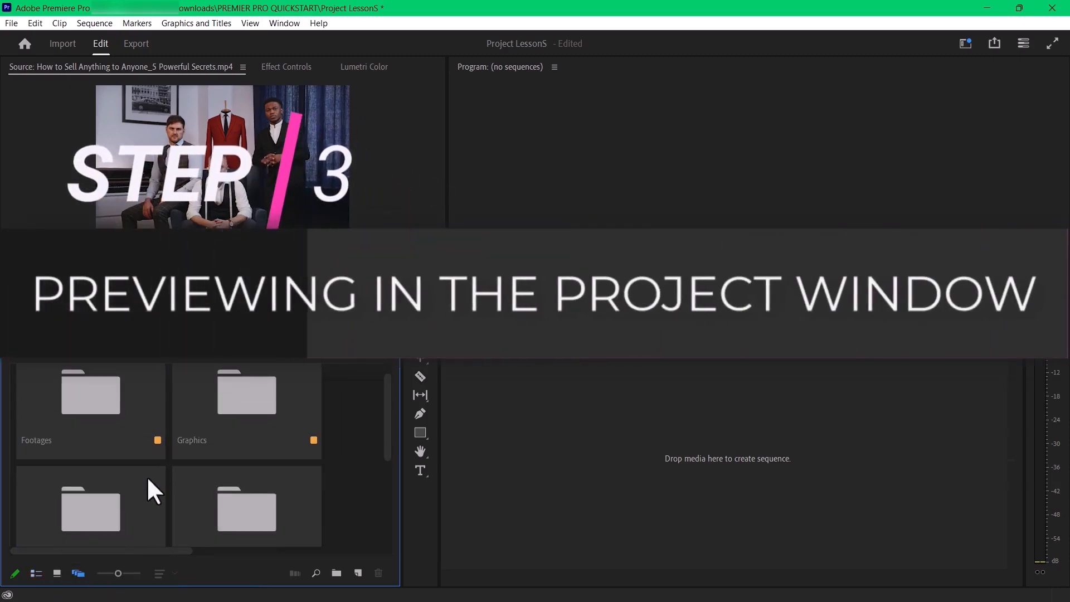
click(36, 573)
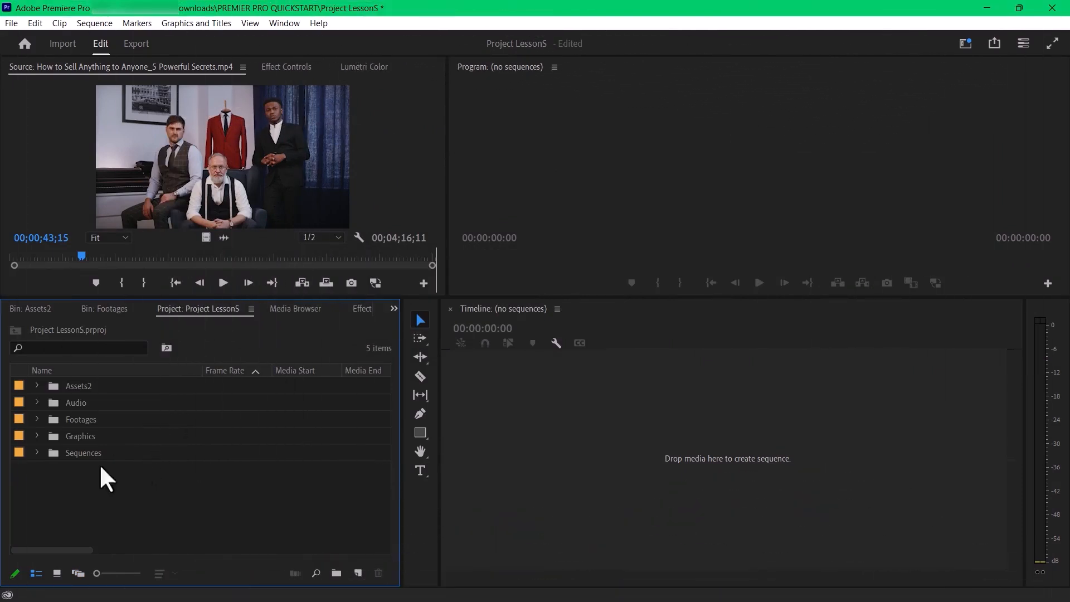
- Expand the Footages bin and look through its list of clips
click(37, 420)
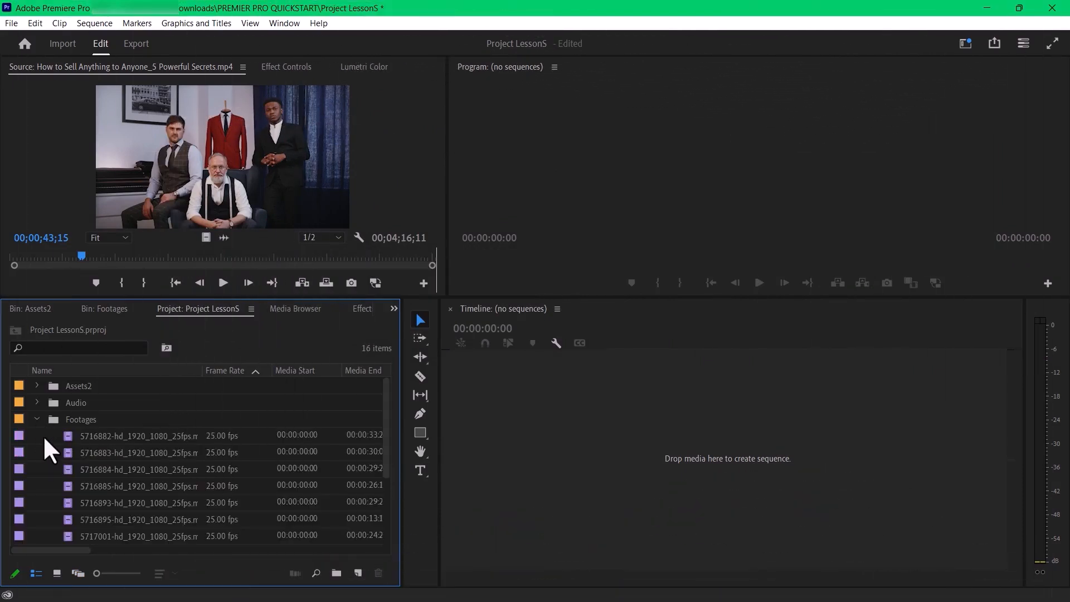
scroll(62, 446, down, 2)
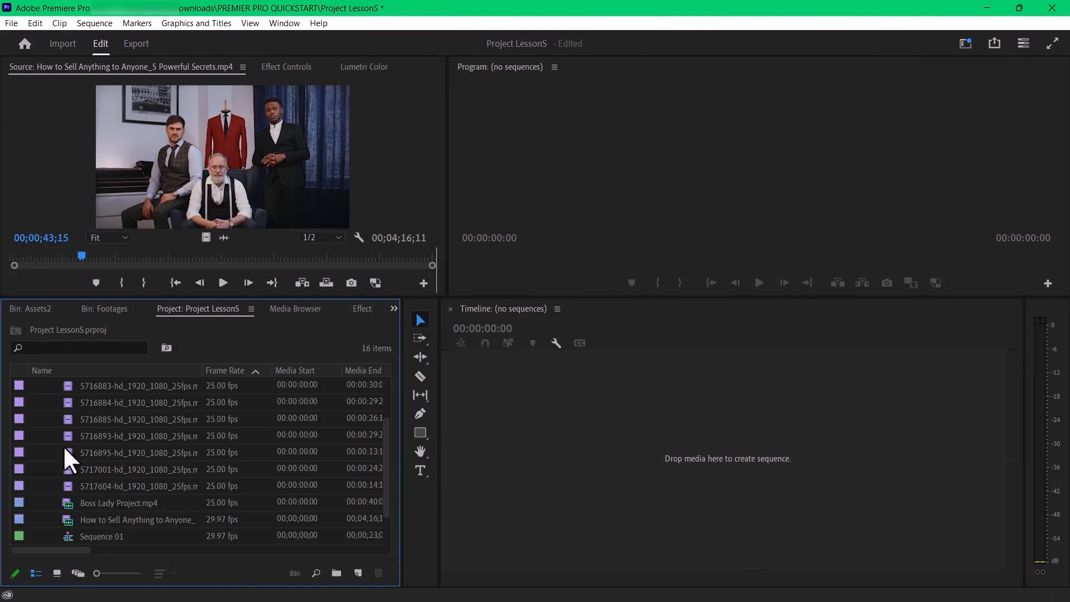
scroll(61, 442, up, 1)
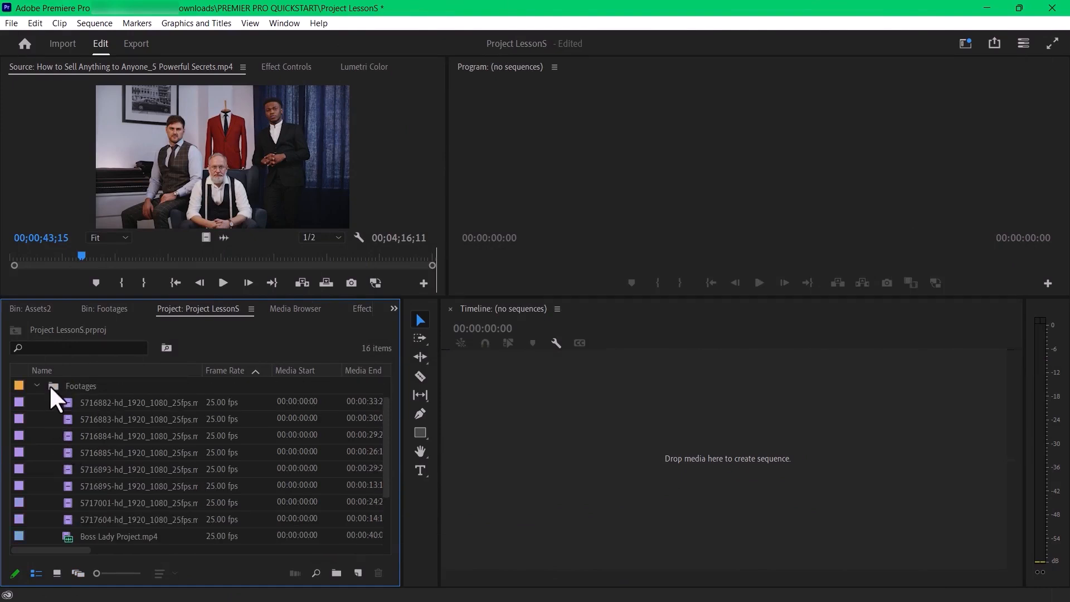
scroll(101, 514, down, 3)
scroll(96, 475, up, 3)
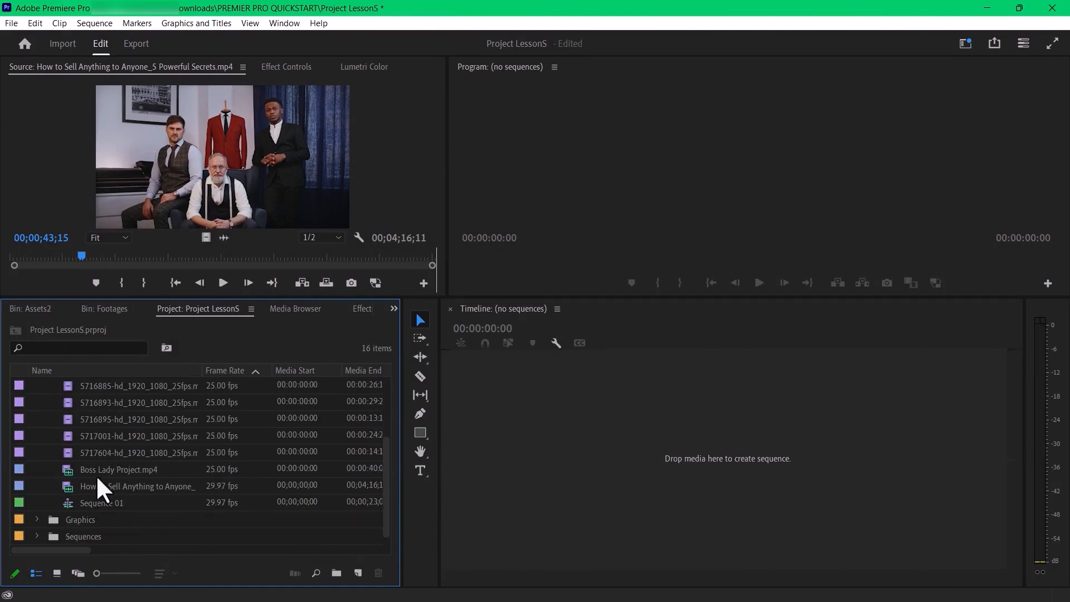
scroll(73, 441, up, 2)
- Open the Footages bin in its own tab and display its clips in freeform view
click(52, 415)
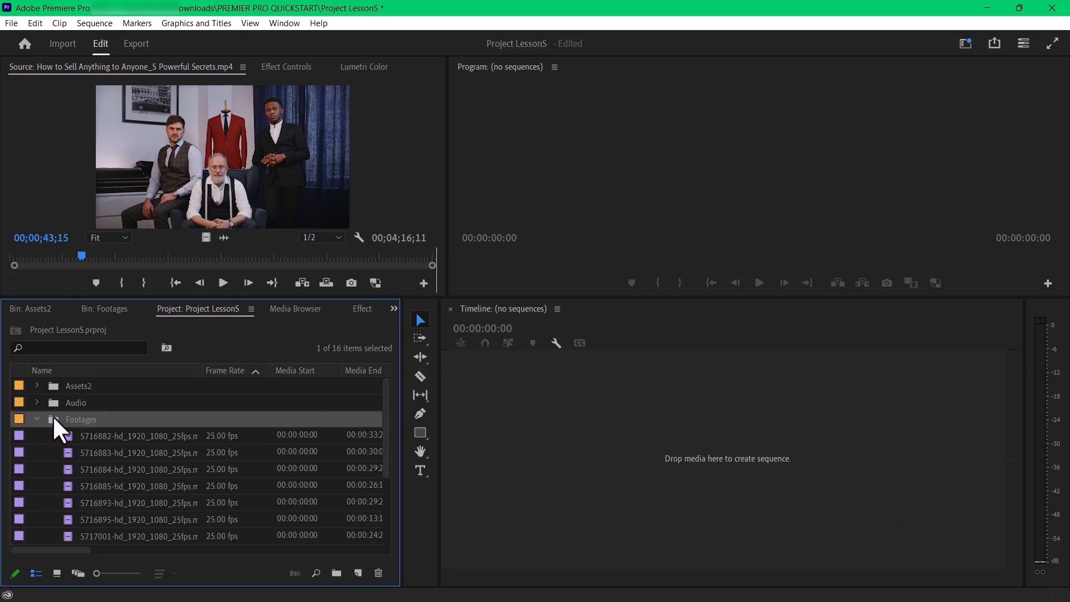
double_click(52, 415)
click(78, 574)
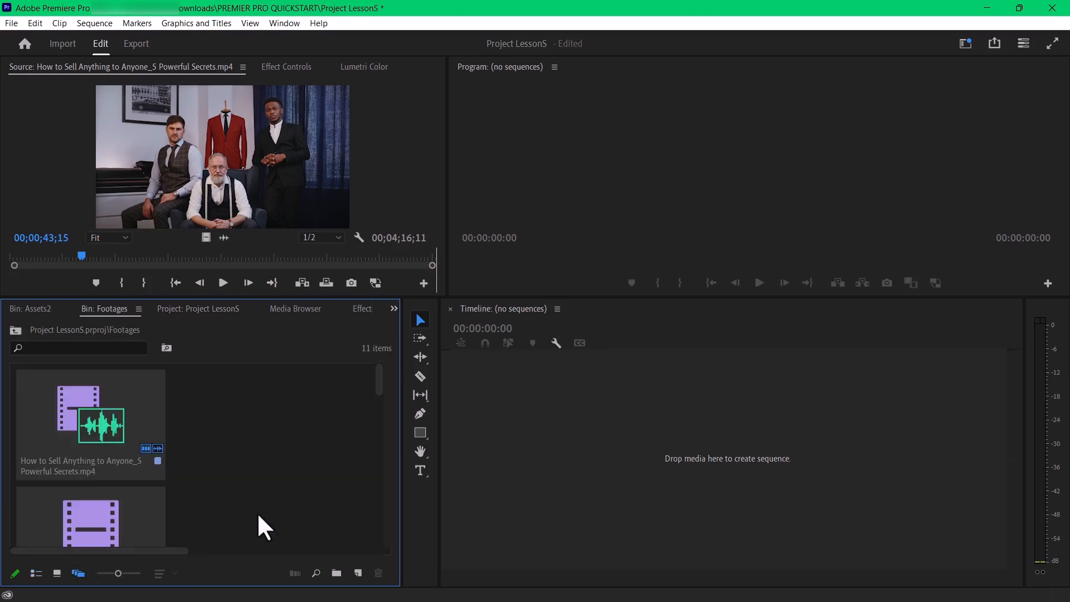
scroll(96, 507, down, 2)
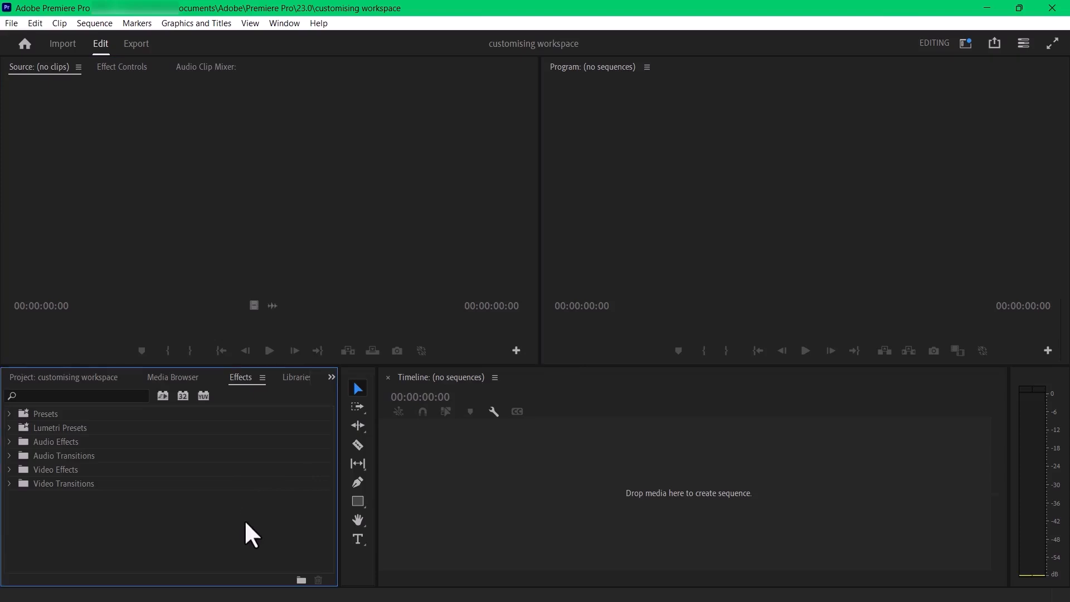
- In the customising workspace project, activate the Timeline, Program, Source and Effects panels in turn to examine the highlighted panel frames
click(535, 502)
click(753, 266)
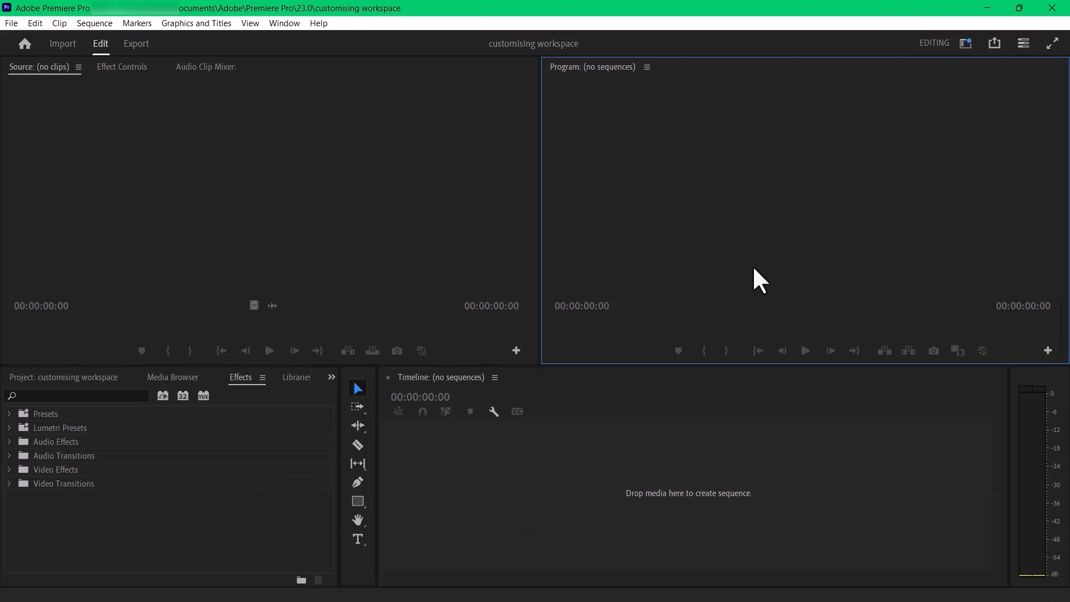
click(310, 252)
click(174, 514)
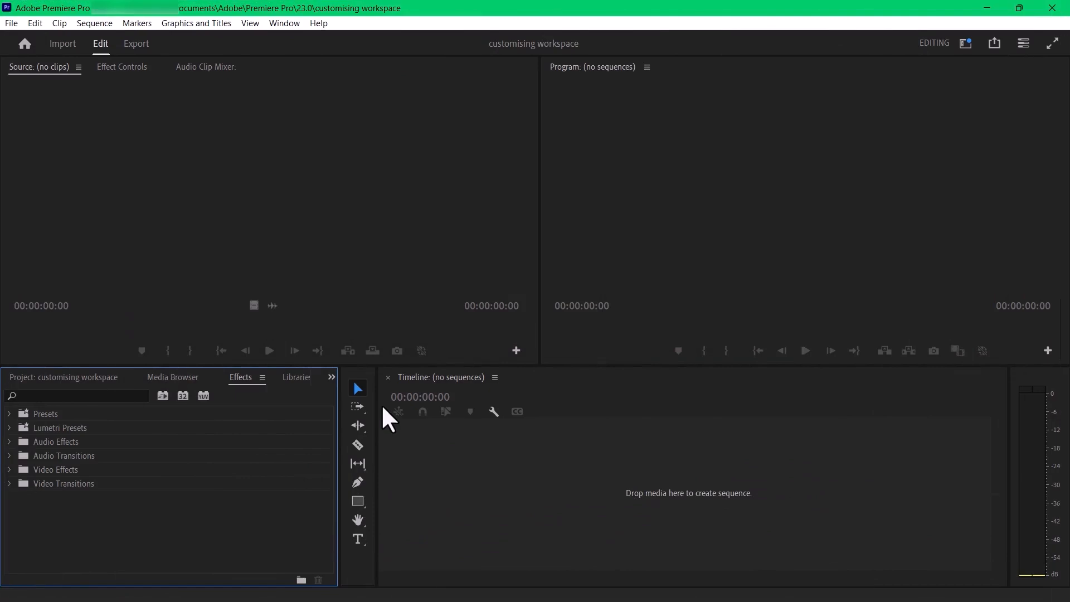
click(395, 231)
click(670, 244)
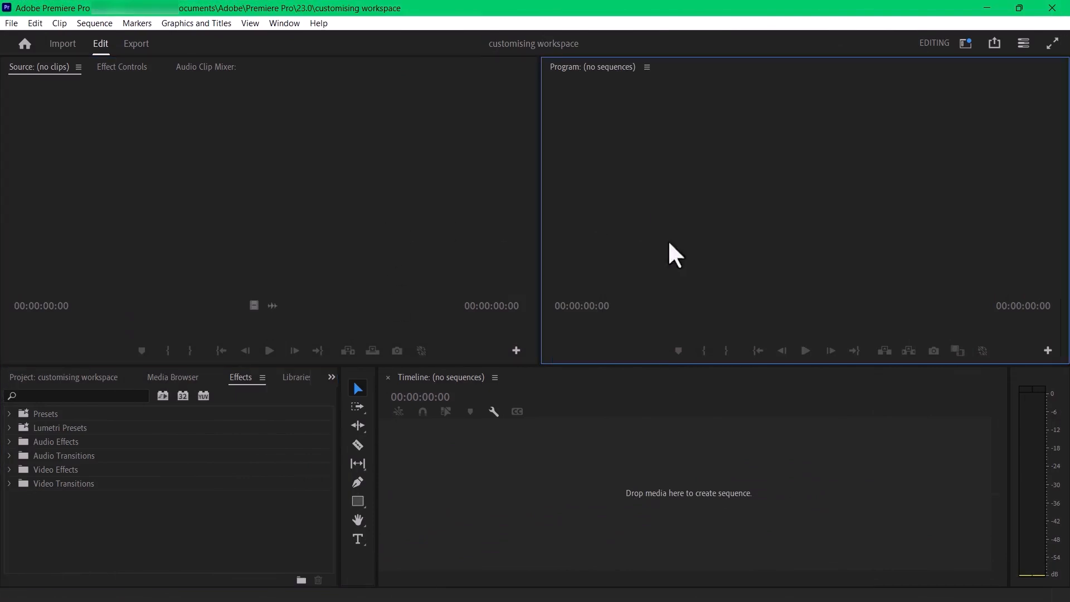
click(321, 450)
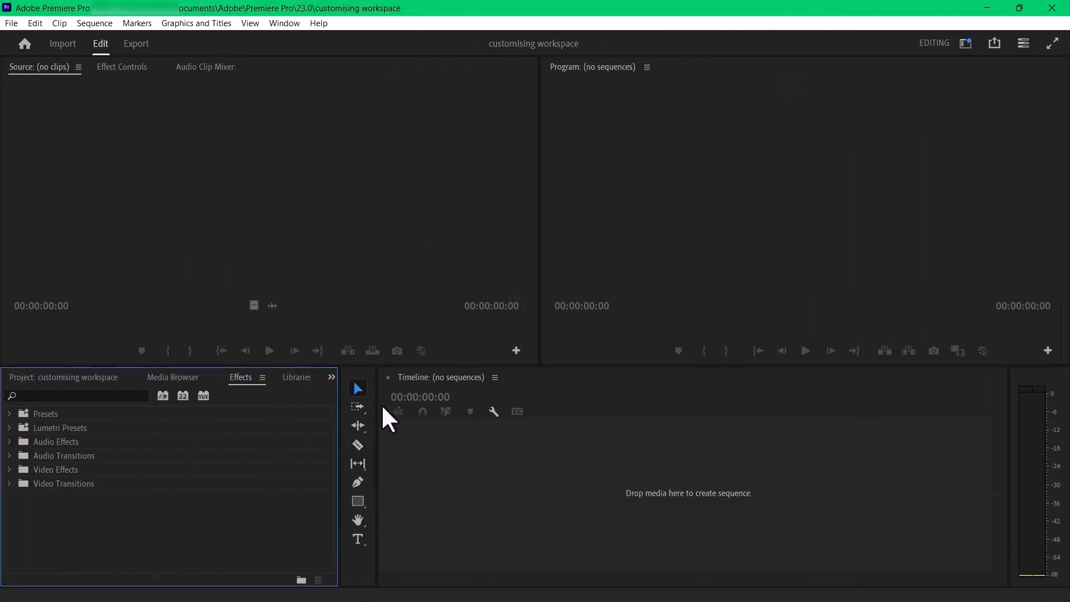
click(376, 224)
click(667, 245)
click(648, 437)
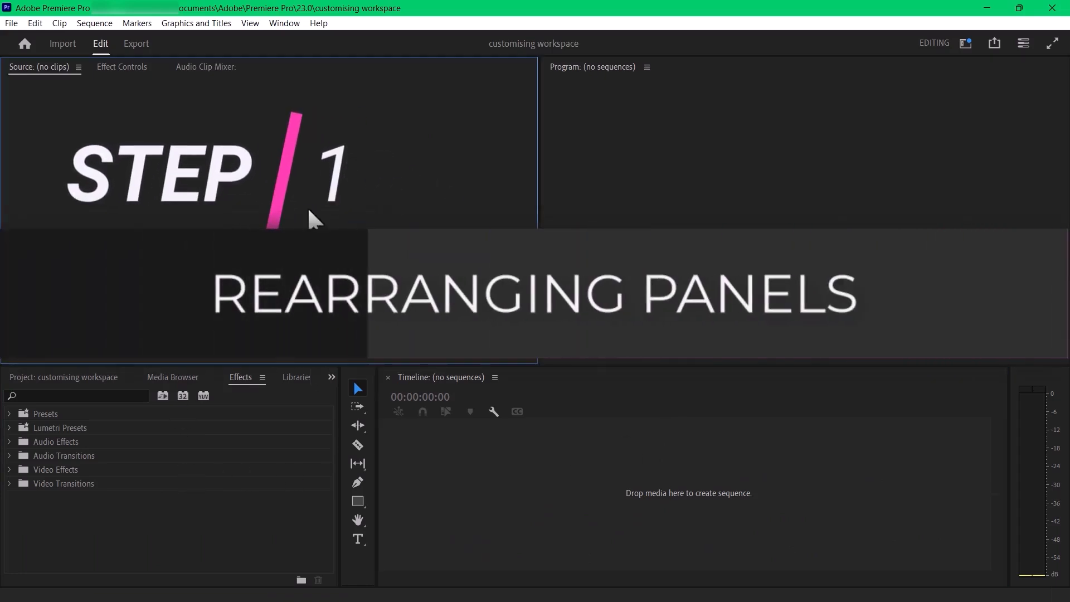
click(657, 512)
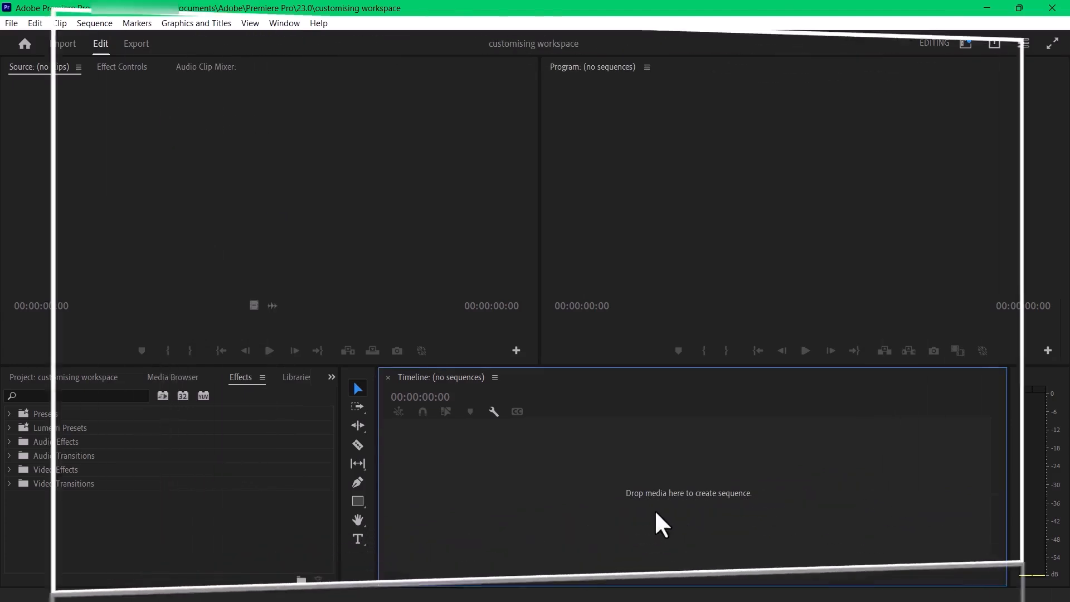
click(342, 235)
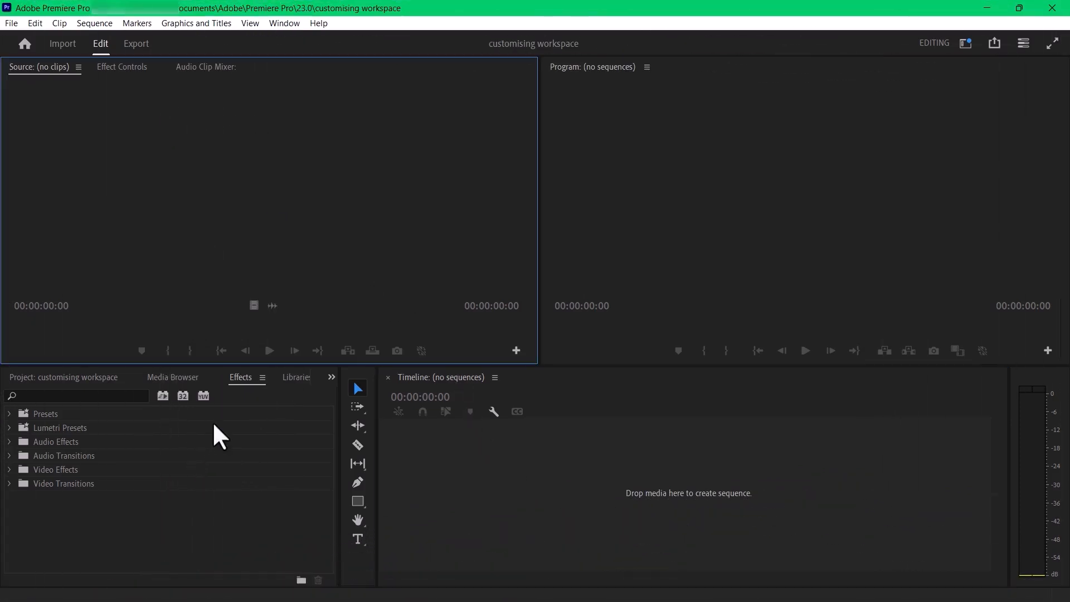
- Bring the customising workspace Project panel to the front of the group that holds the Effects panel
click(101, 552)
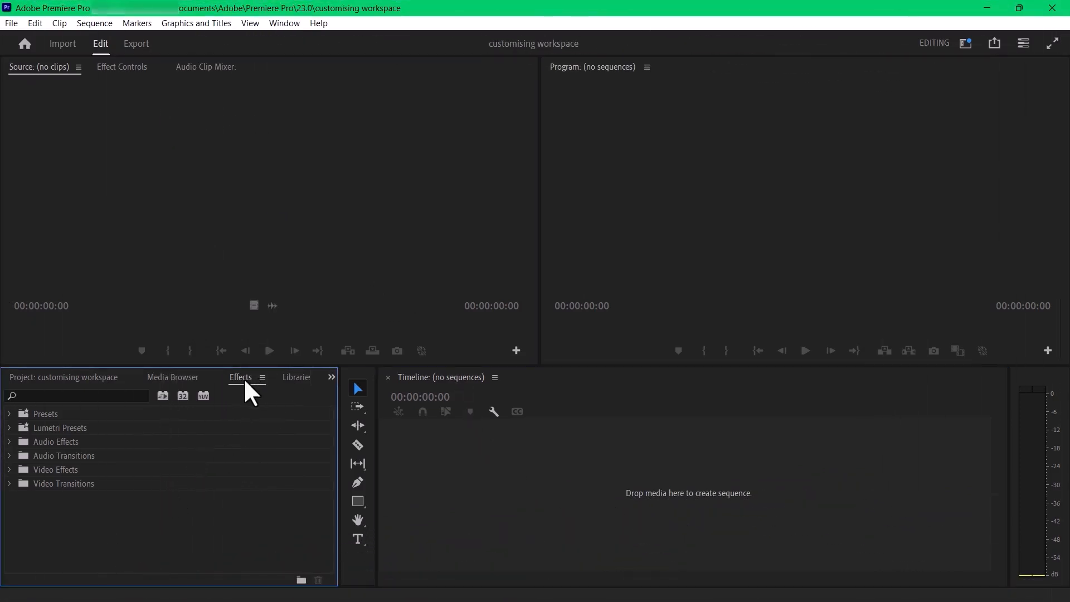
click(79, 376)
drag(80, 376, 44, 397)
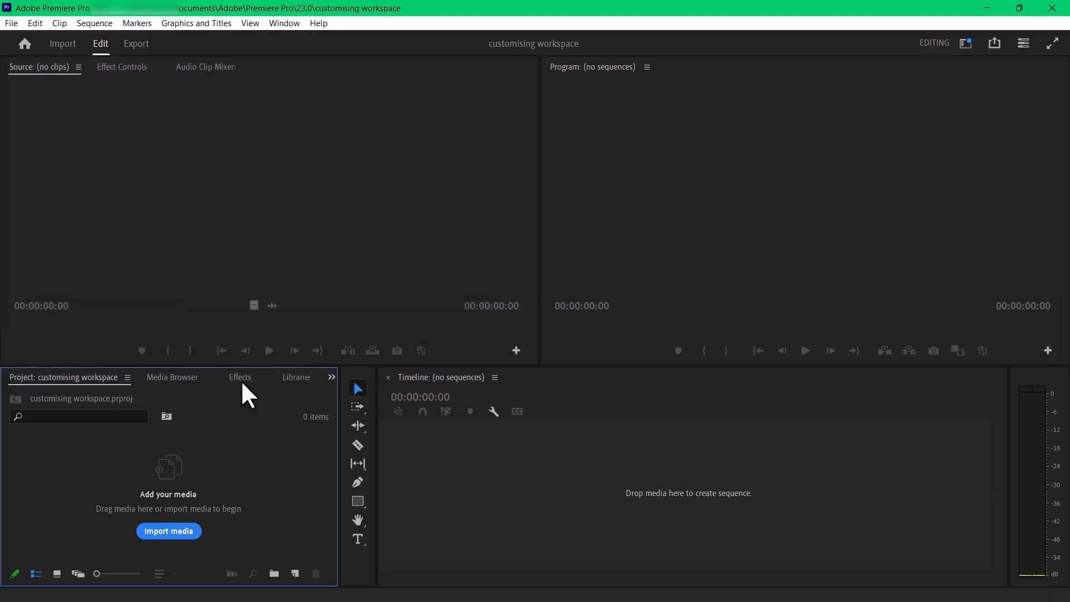
- Move the Effects tab between the Project and Media Browser tabs in its panel group
drag(243, 378, 75, 379)
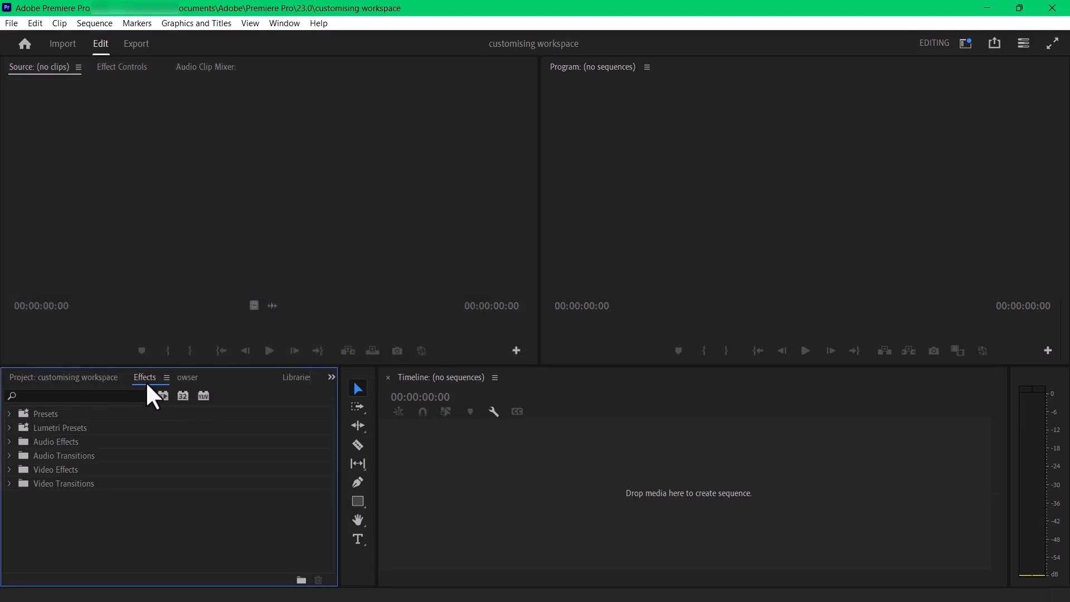
drag(145, 381, 147, 381)
- Undock the Source monitor into a floating window and dock it back as the first tab of its group
mouse_move(46, 74)
mouse_down()
mouse_move(191, 203)
mouse_move(595, 173)
mouse_move(674, 370)
mouse_move(240, 425)
mouse_move(358, 167)
mouse_move(60, 70)
mouse_up()
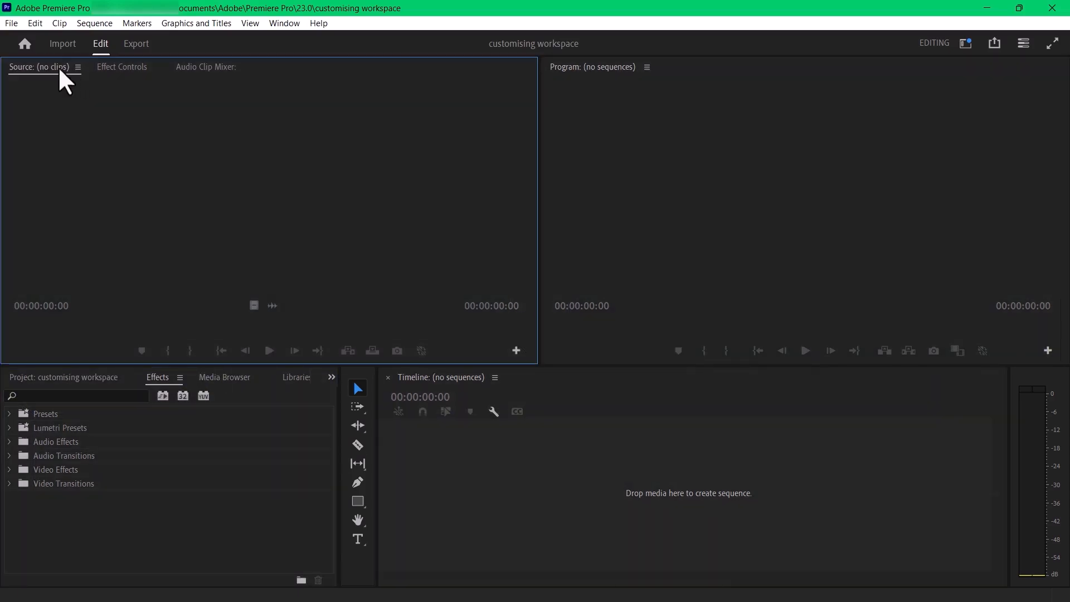
drag(61, 146, 72, 162)
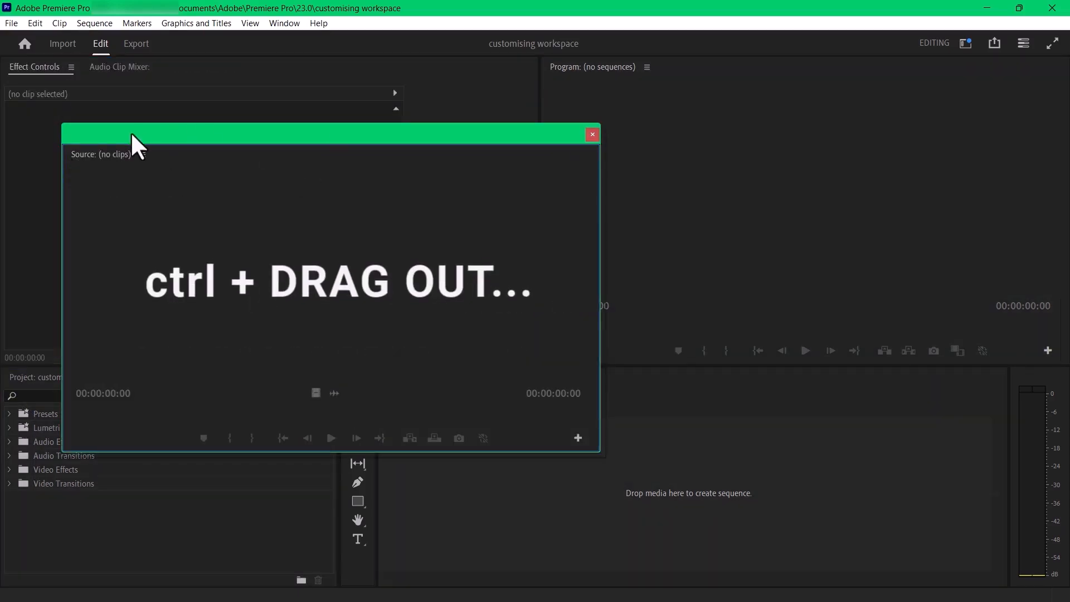
drag(132, 139, 132, 108)
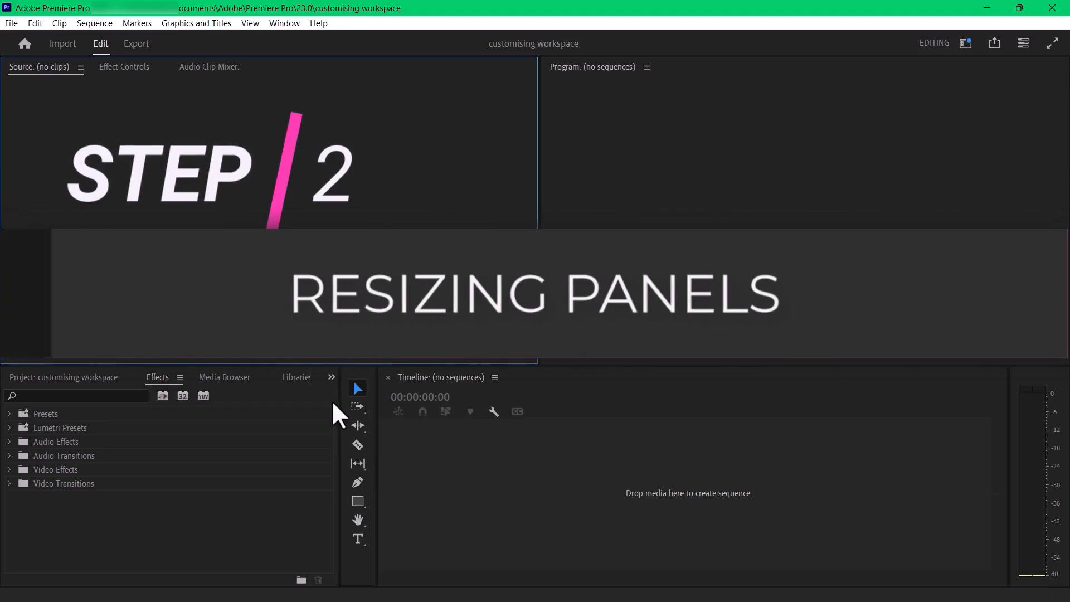
- Narrow the panel group holding Effects and narrow the Source monitor to give the Timeline and Program monitor more width
click(317, 435)
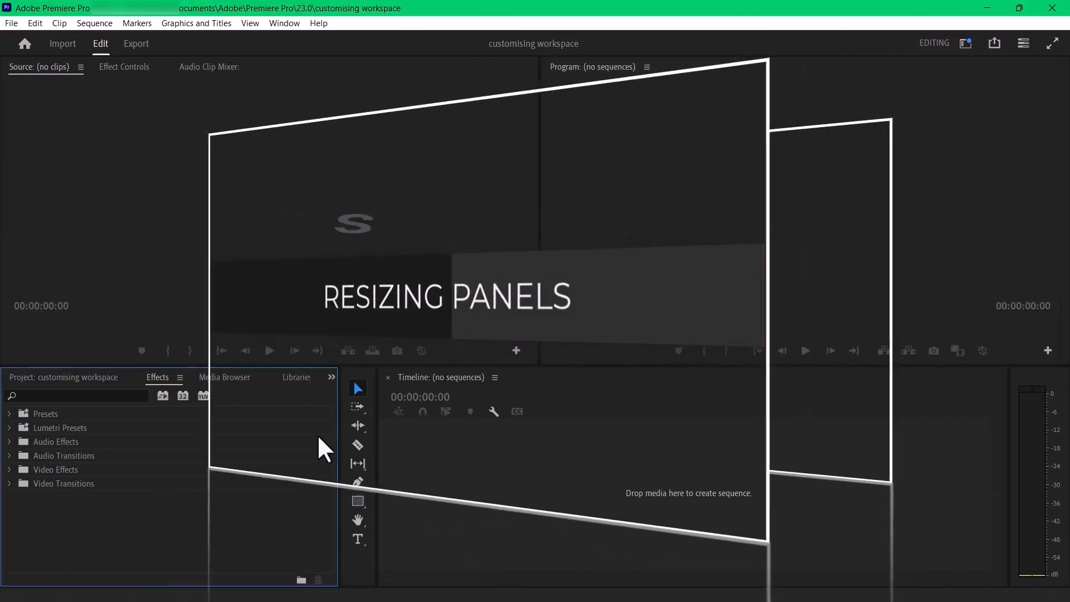
drag(341, 451, 299, 506)
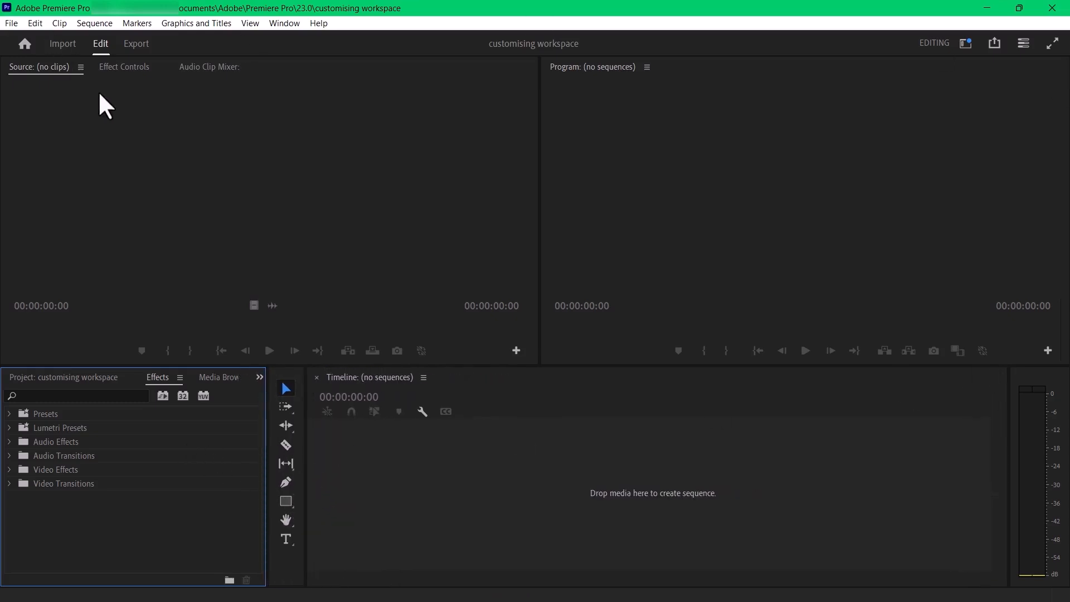
drag(539, 113, 477, 116)
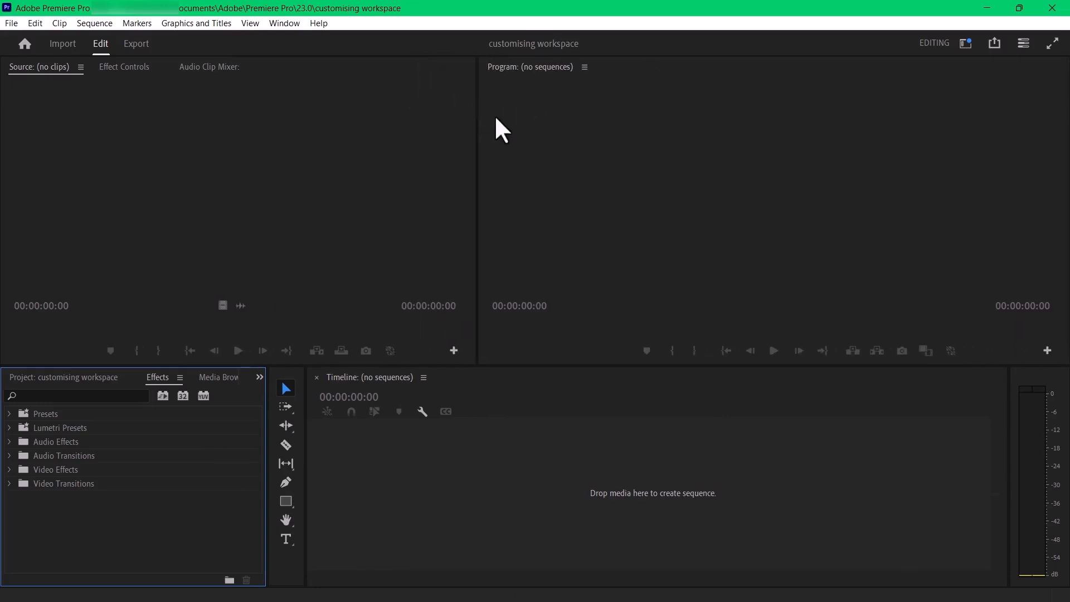
click(329, 68)
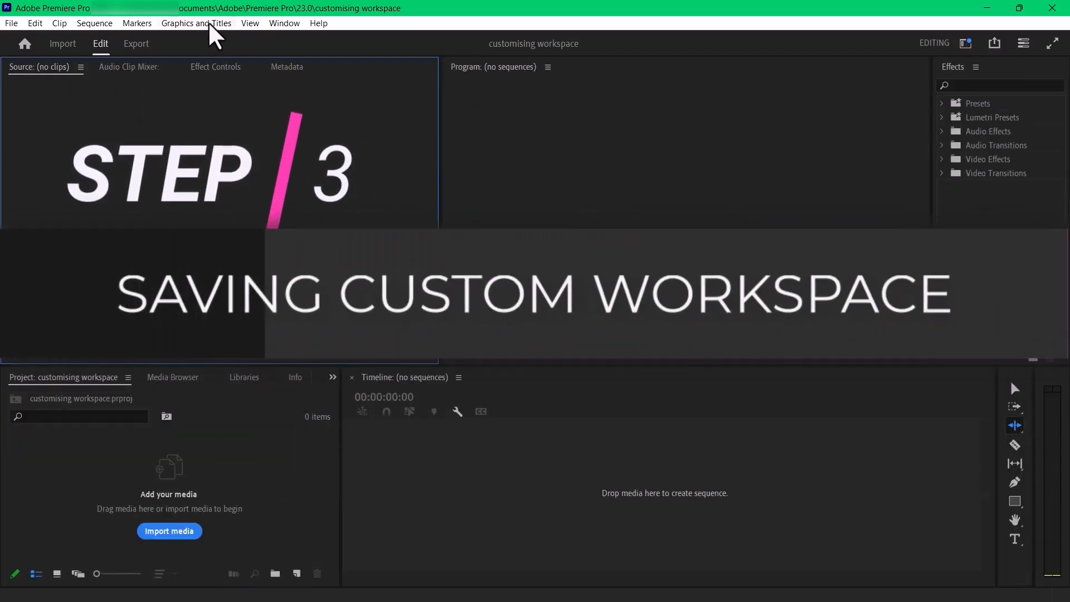
- Save the current panel layout as a new workspace named MY WORKSPACE
click(284, 22)
mouse_move(306, 41)
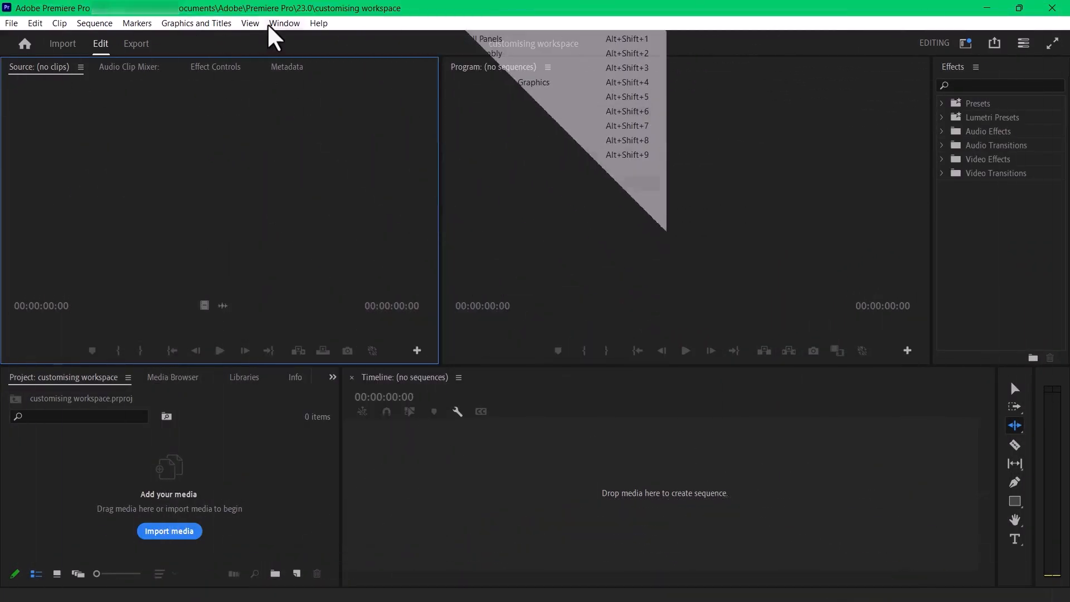
click(283, 23)
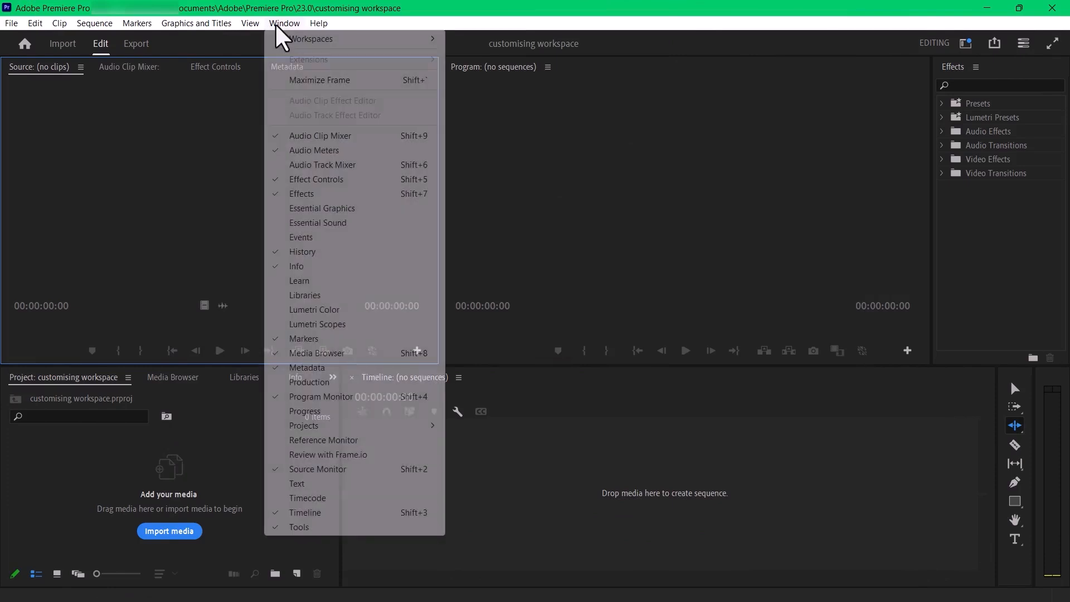
mouse_move(311, 39)
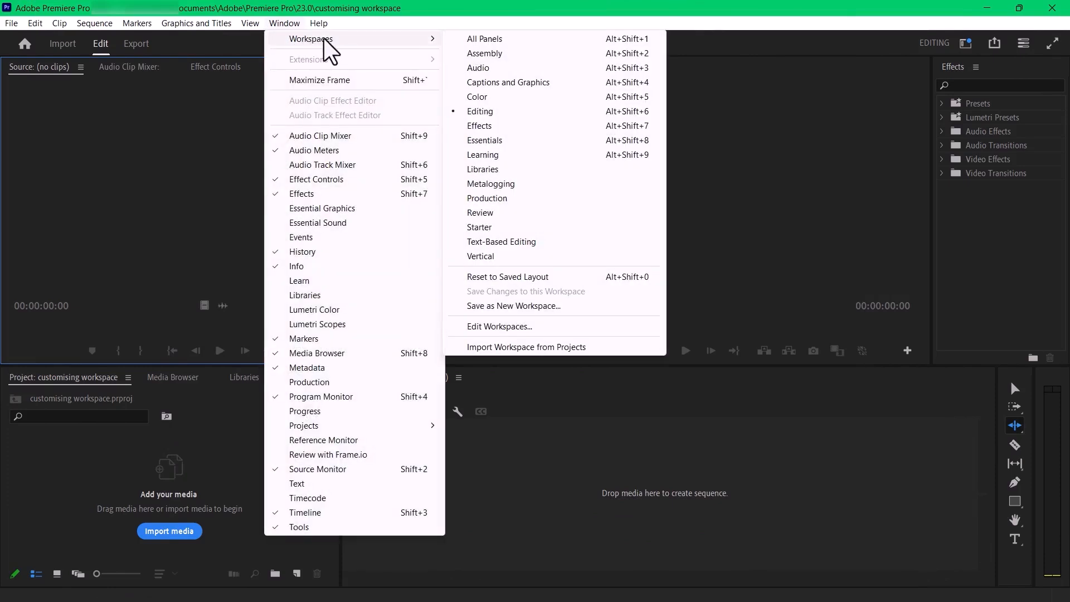
click(528, 307)
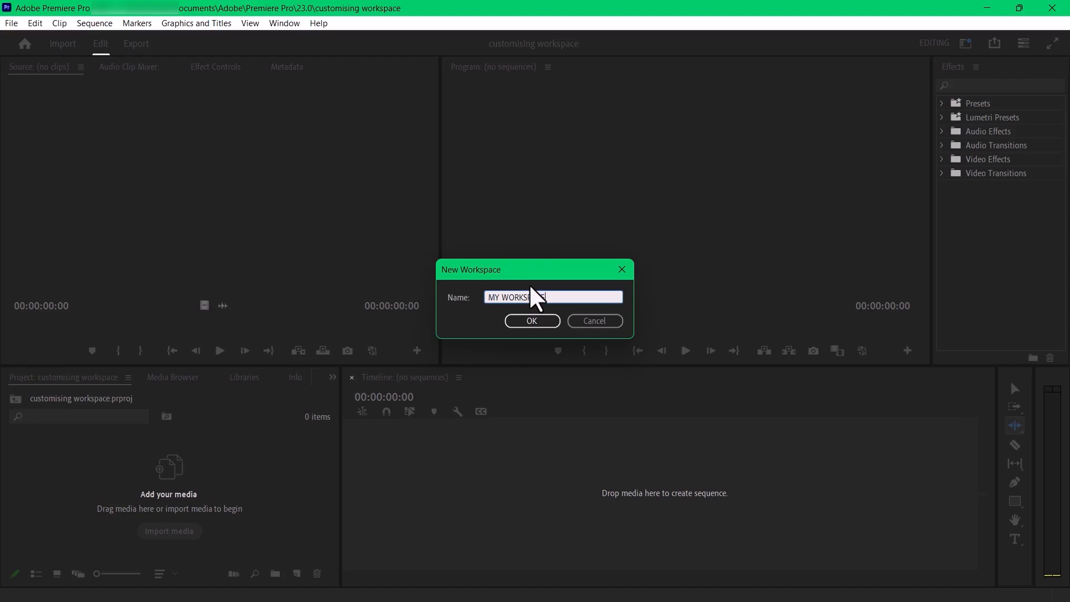
click(533, 321)
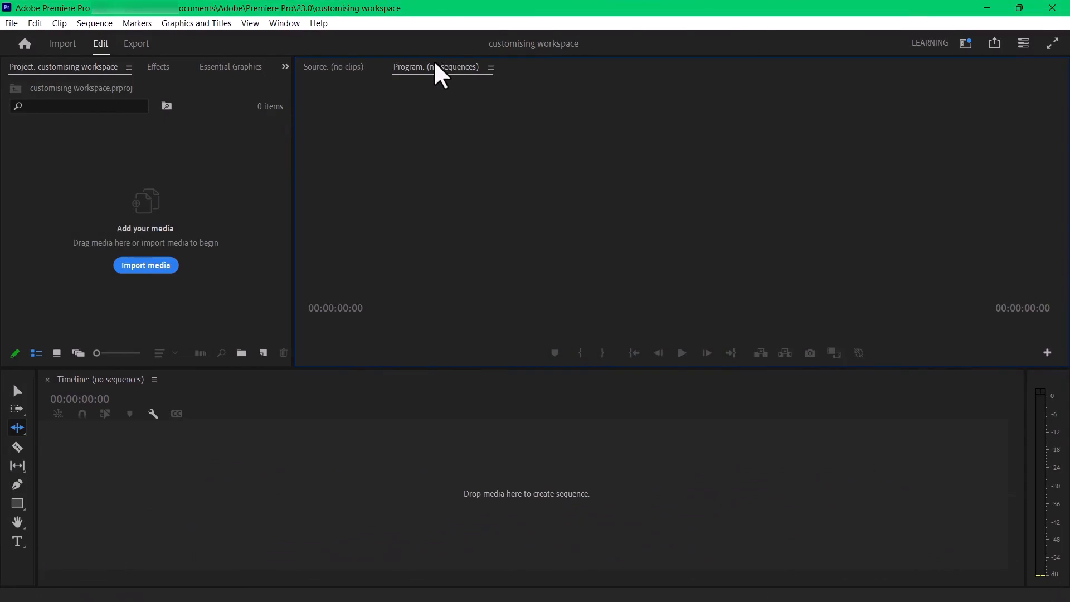
- Reset the Learning workspace to its saved layout
click(287, 24)
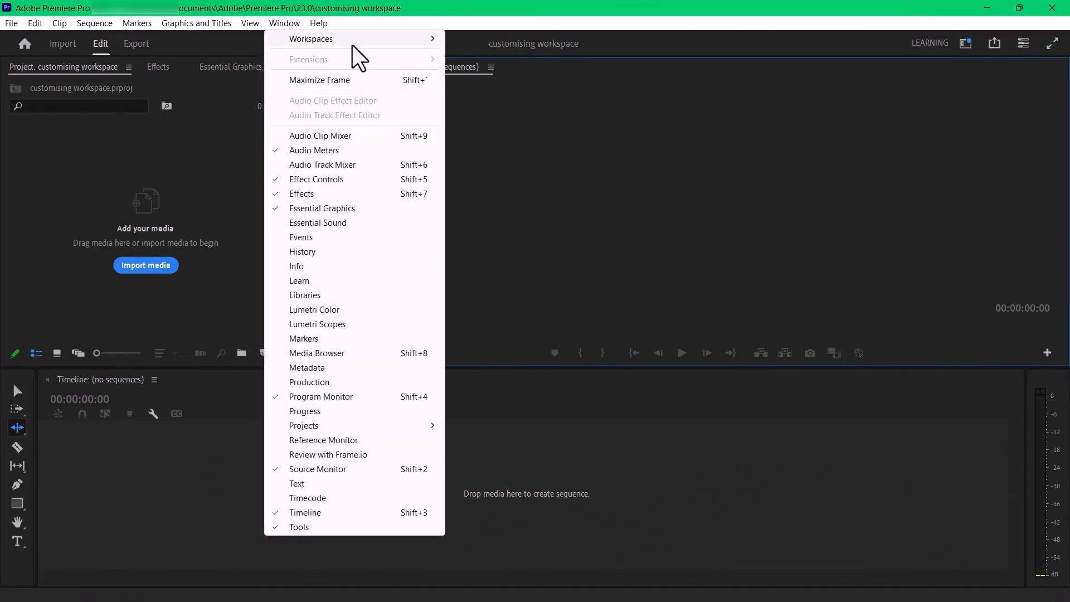
mouse_move(361, 40)
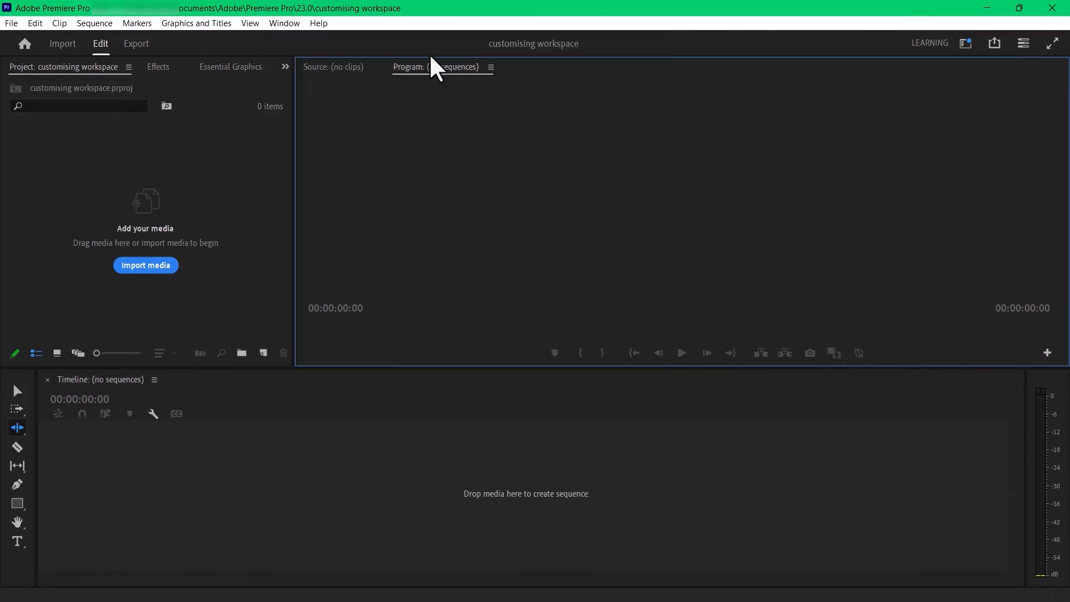
click(287, 23)
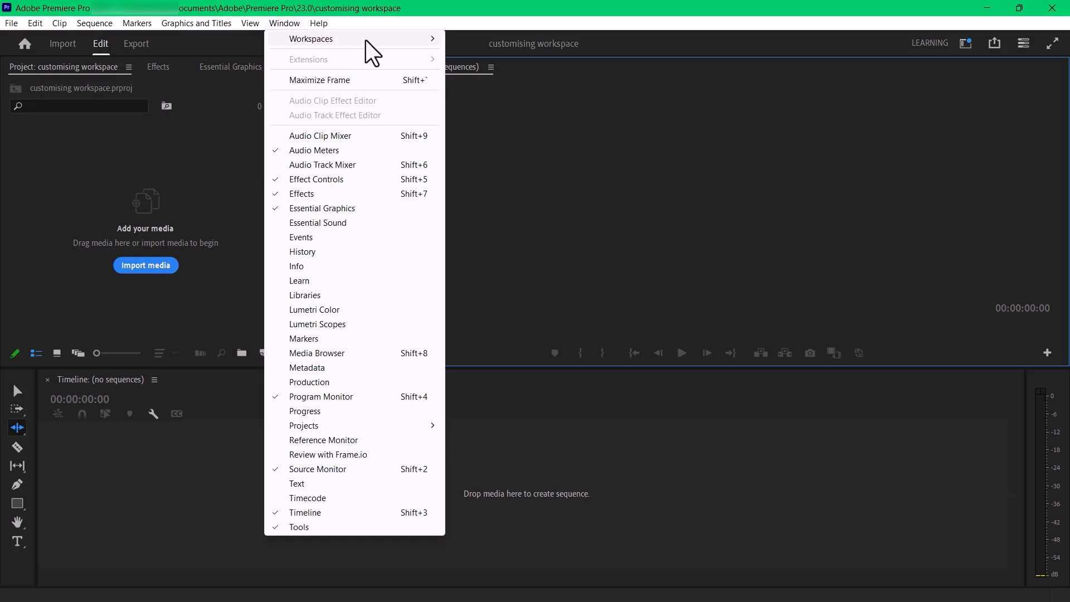
mouse_move(368, 40)
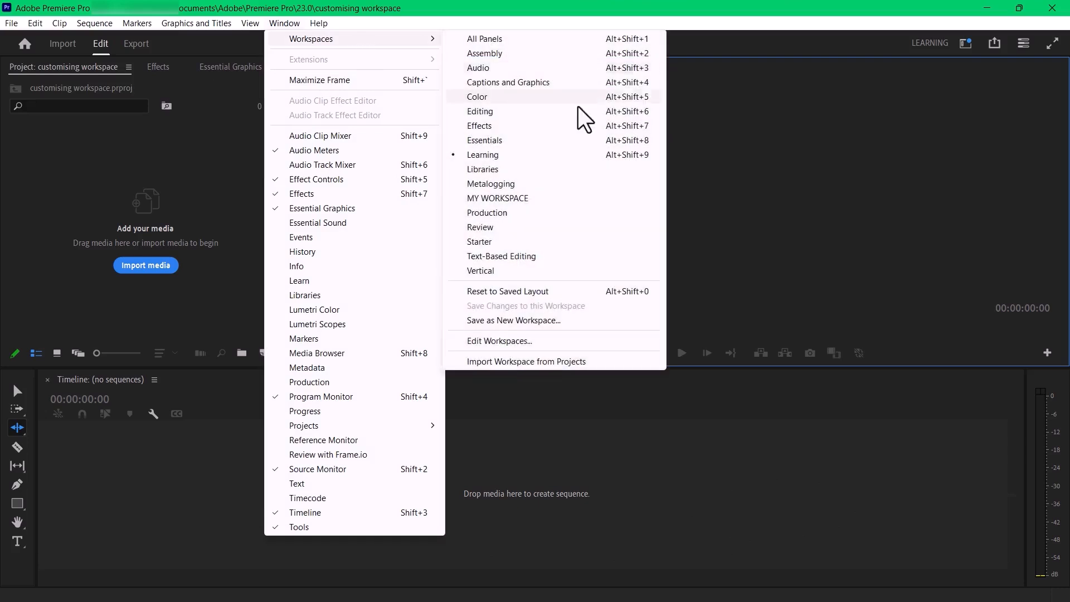
click(547, 291)
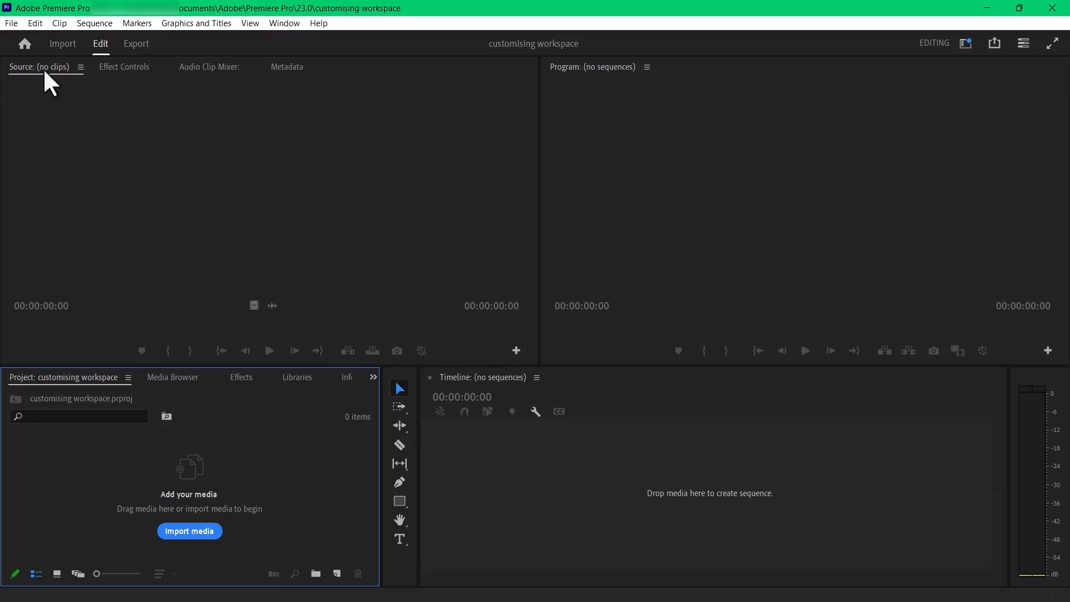
- Reorder the Source group's tabs to Source, Audio Clip Mixer, Effect Controls and Metadata, and widen the group, leaving Source in front
drag(43, 72, 523, 202)
drag(421, 123, 142, 74)
right_click(36, 69)
click(85, 91)
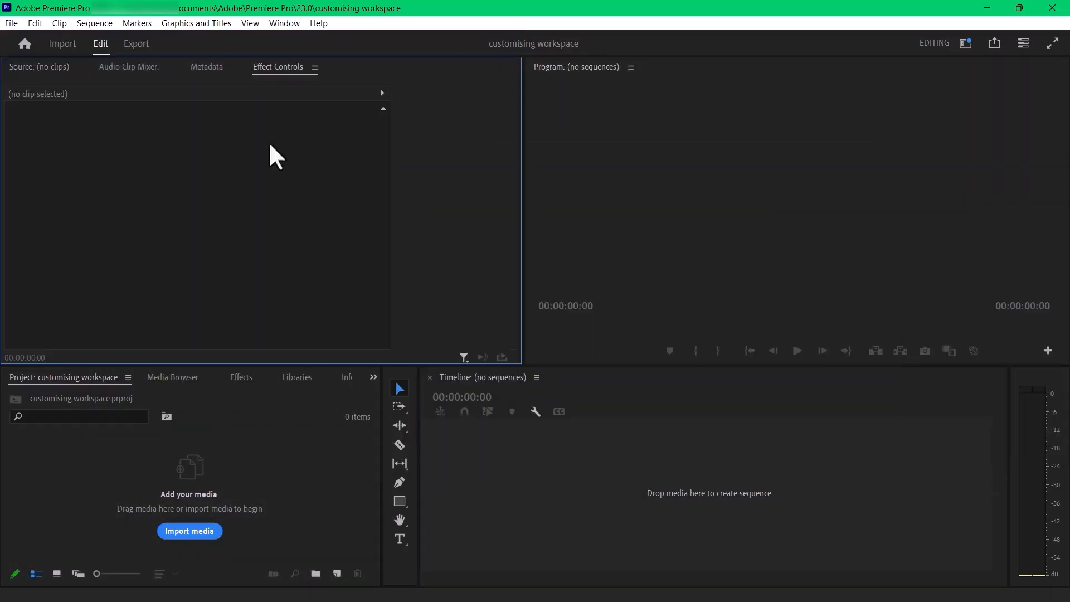
drag(419, 201, 578, 204)
mouse_move(413, 431)
mouse_down()
mouse_move(413, 573)
mouse_move(414, 432)
mouse_up()
drag(239, 129, 193, 66)
click(39, 68)
- Dock the Effects panel as a narrow column beside the Program monitor and narrow the Source monitor to enlarge the Program monitor
drag(239, 379, 927, 239)
drag(950, 67, 1050, 145)
drag(823, 217, 933, 229)
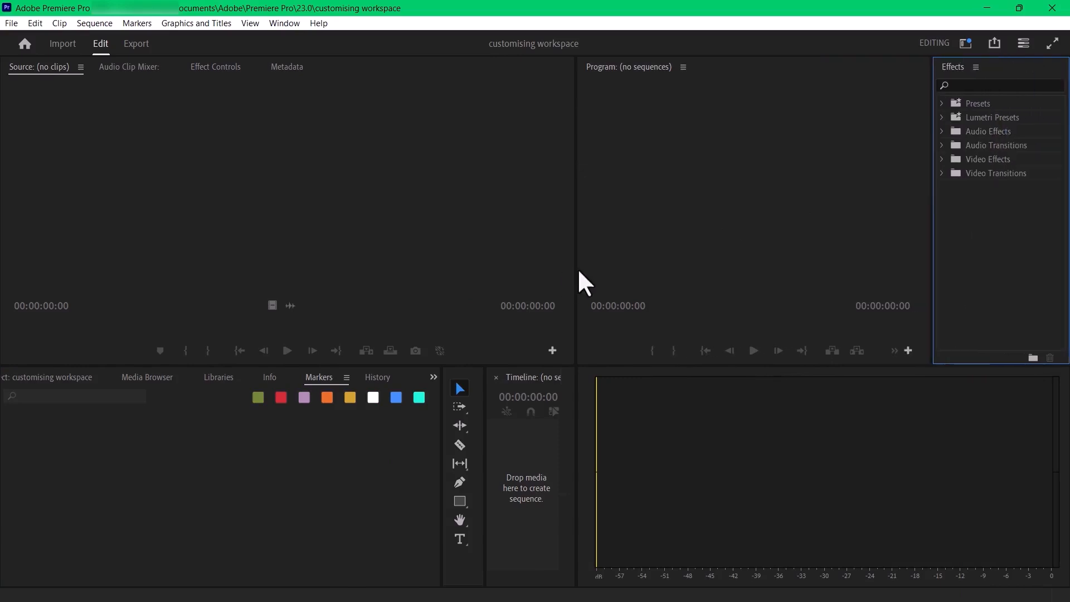
drag(578, 271, 443, 262)
- Dock the Tools panel between the Timeline and the audio meters, and shrink both it and the meters to narrow columns
drag(461, 373, 669, 390)
drag(576, 441, 1028, 480)
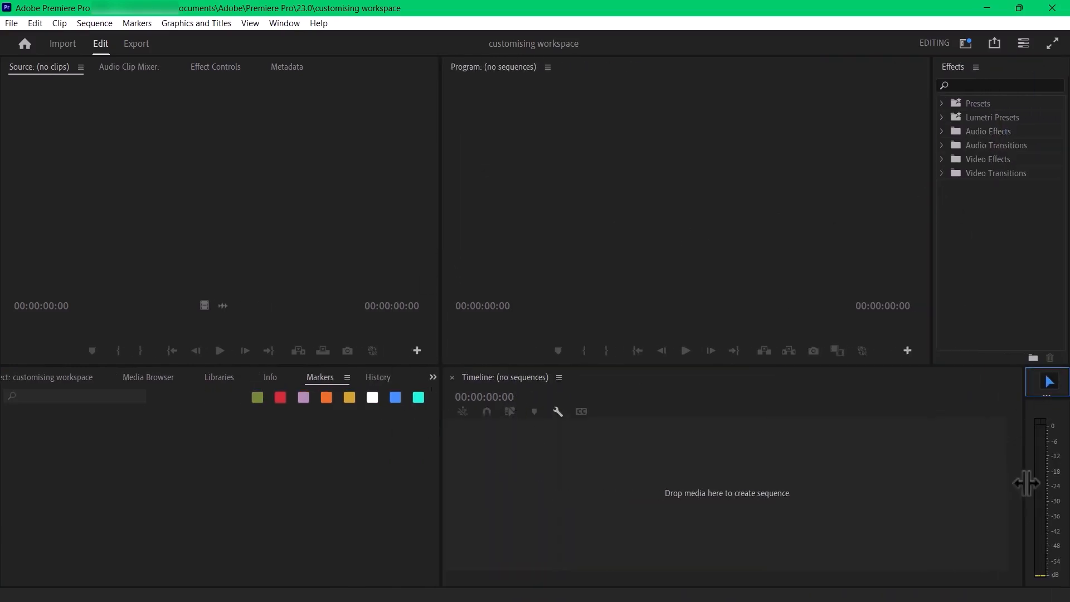
drag(868, 377, 861, 442)
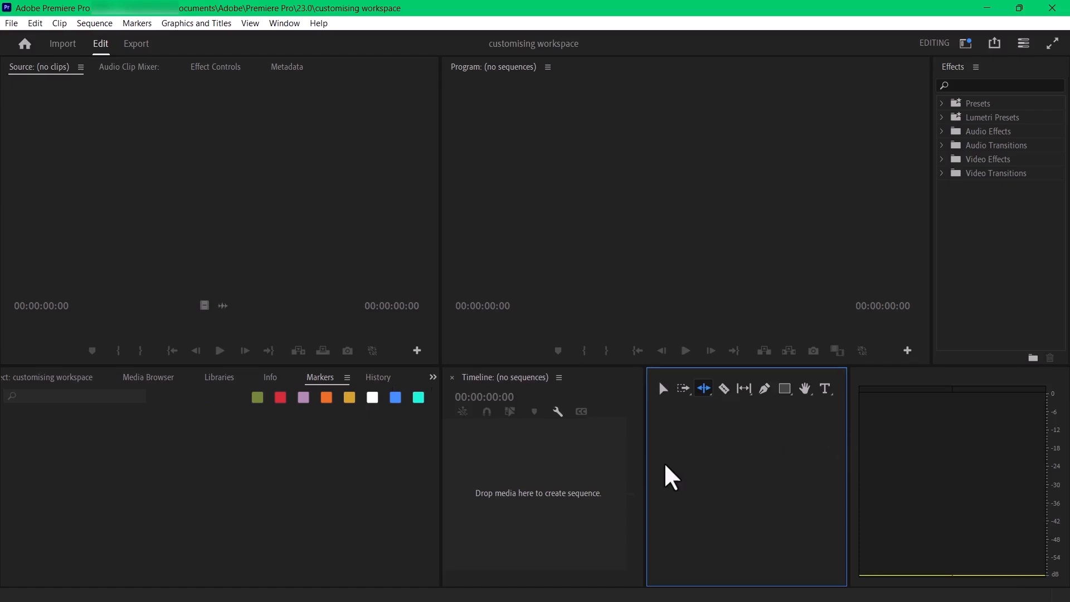
drag(644, 454, 1035, 500)
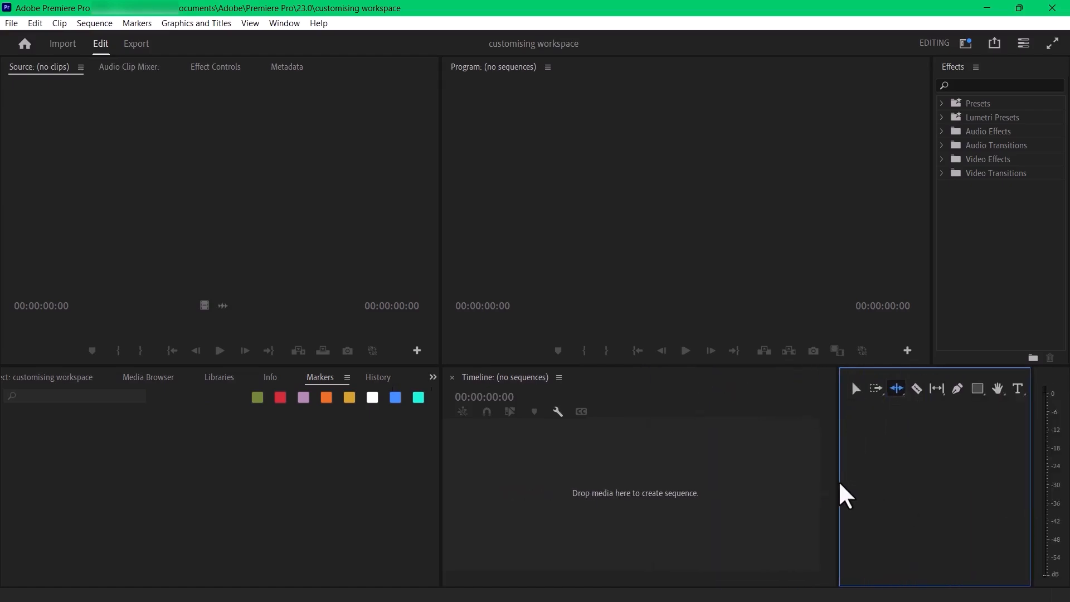
drag(839, 493, 1002, 492)
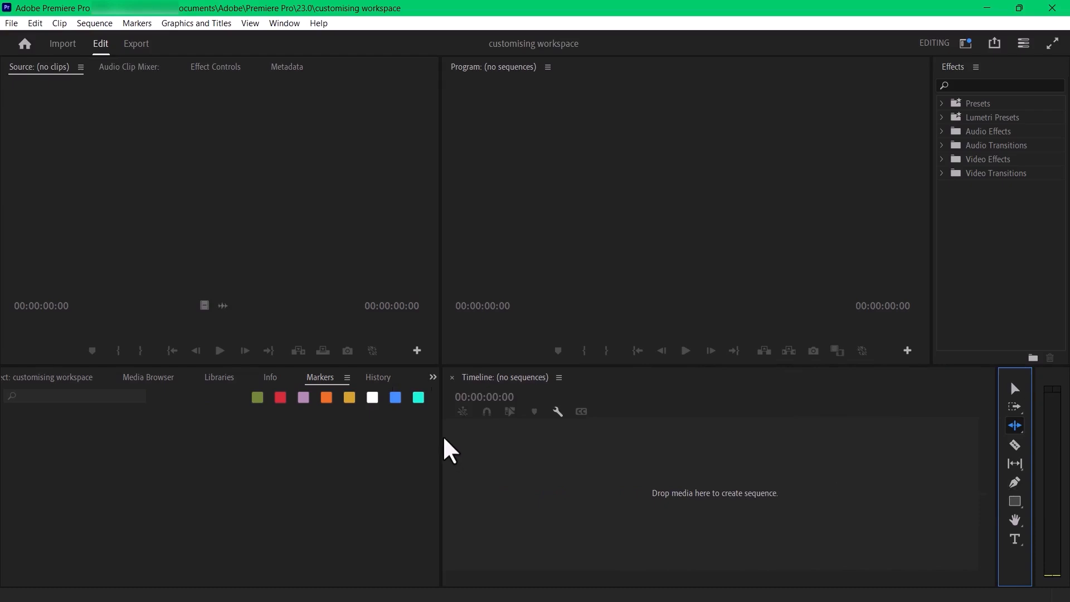
- Narrow the Project panel group to widen the Timeline, and bring the customising workspace Project panel to the front
drag(440, 436, 341, 443)
click(36, 383)
click(13, 383)
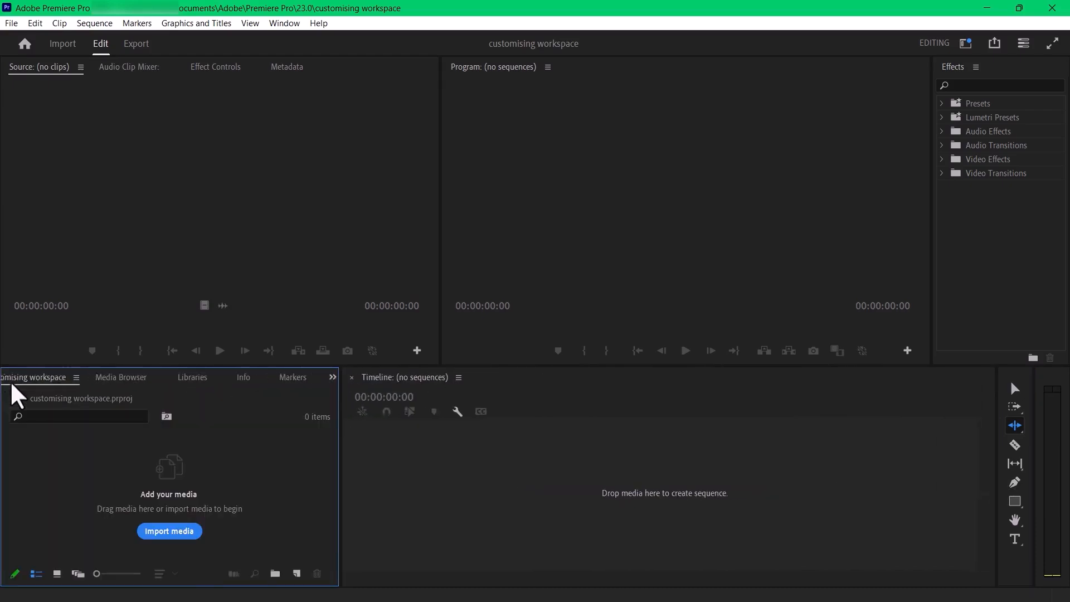
click(702, 535)
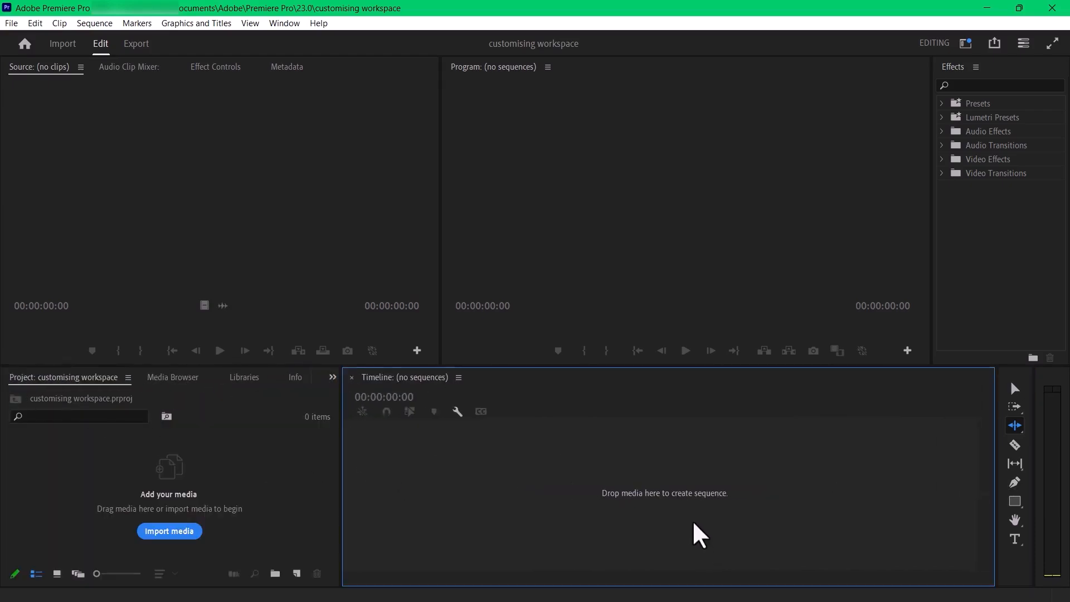
click(291, 173)
click(612, 174)
click(158, 174)
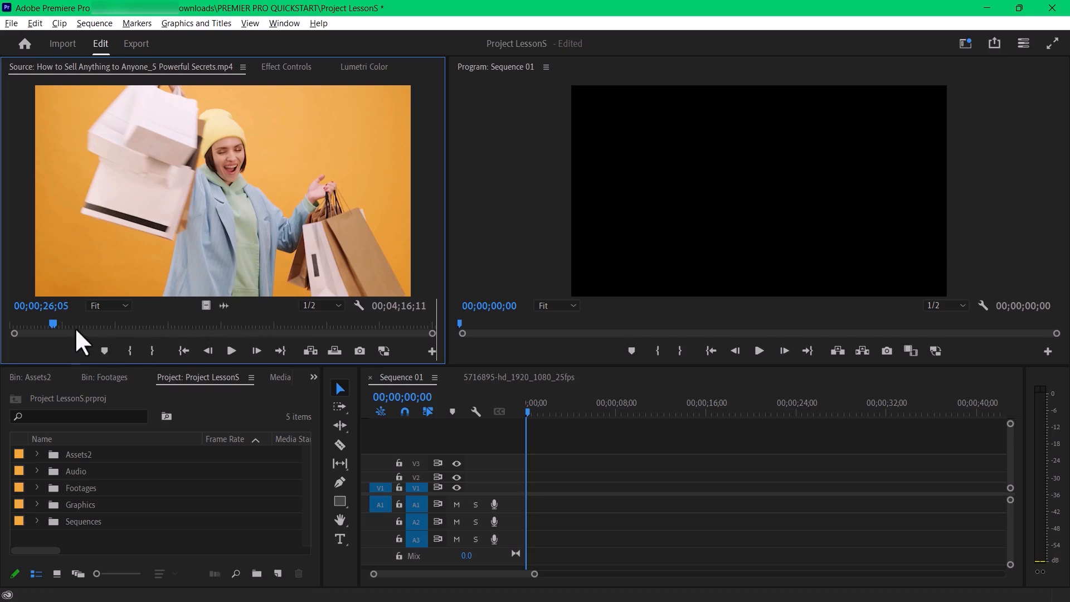
- Mark an In point at 00;00;26;05 on the source clip in Project LessonS, clear it, and mark it again at the same time
click(130, 354)
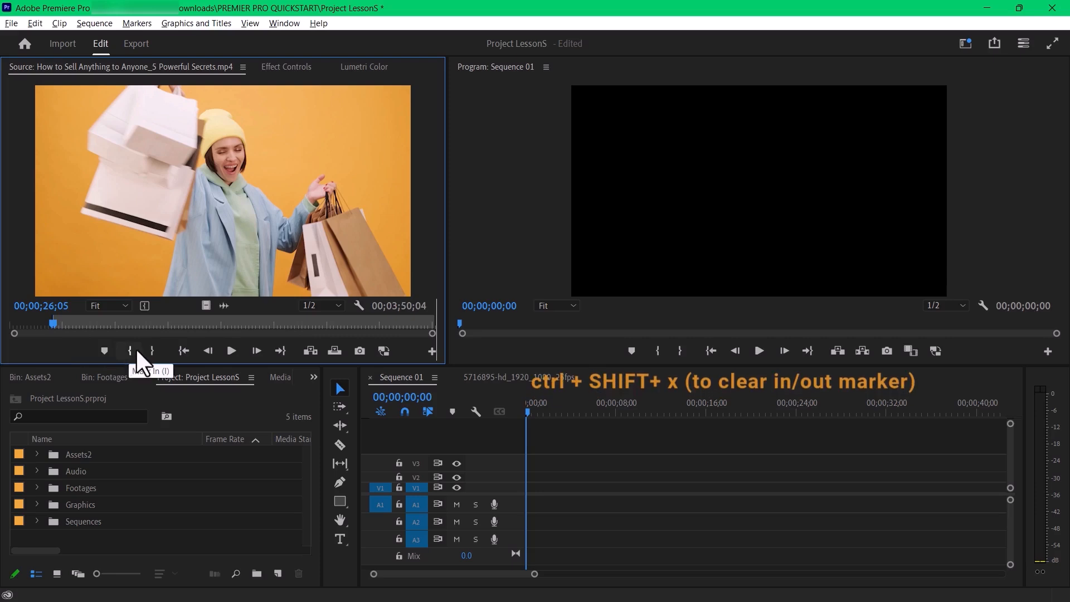
key(ctrl+shift+x)
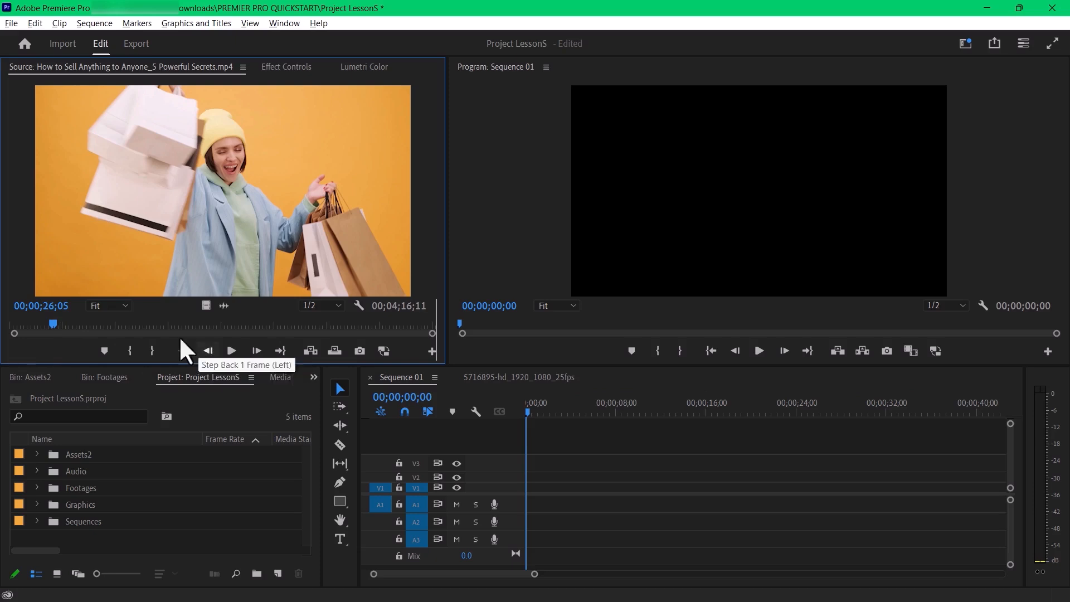
key(i)
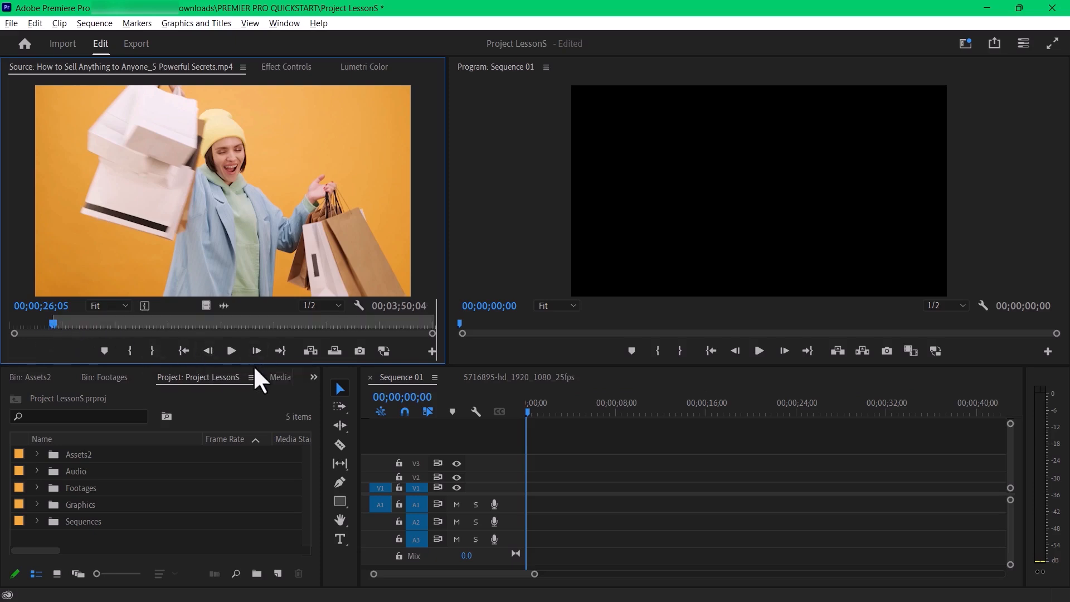
- Advance the source clip to 00;00;49;11 and mark the Out point there
key(space)
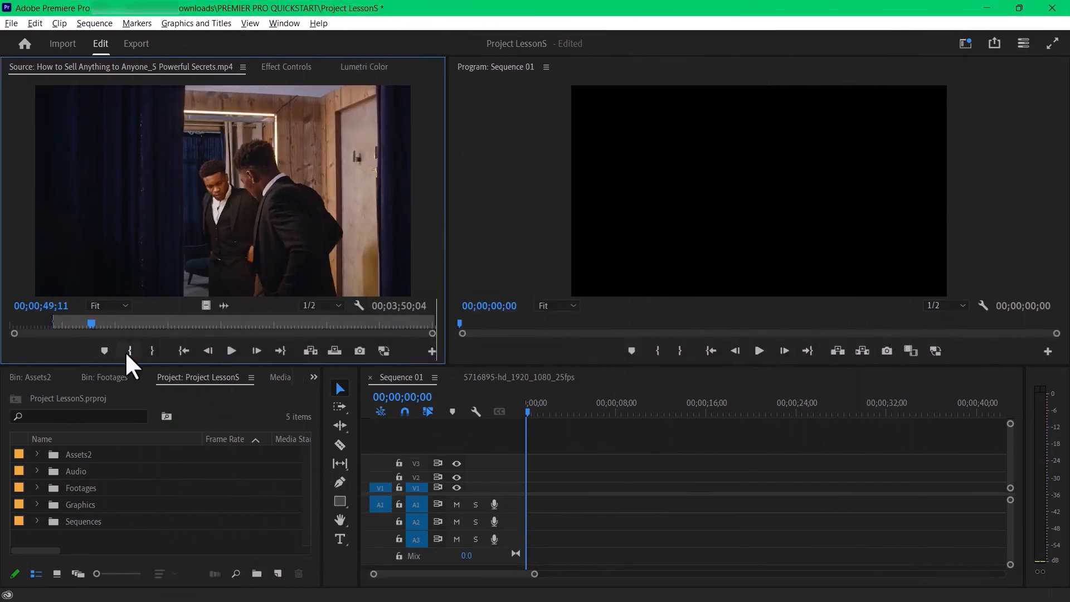
click(143, 357)
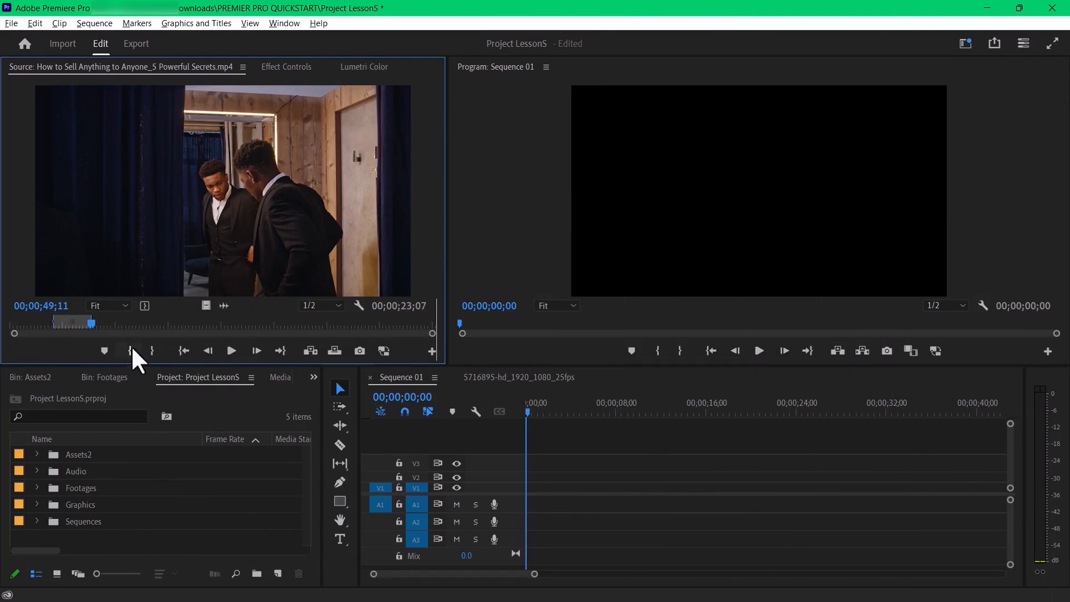
- Scrub and play the source clip to review it against the marked range, and return the playhead to the clip's start
drag(98, 328, 59, 327)
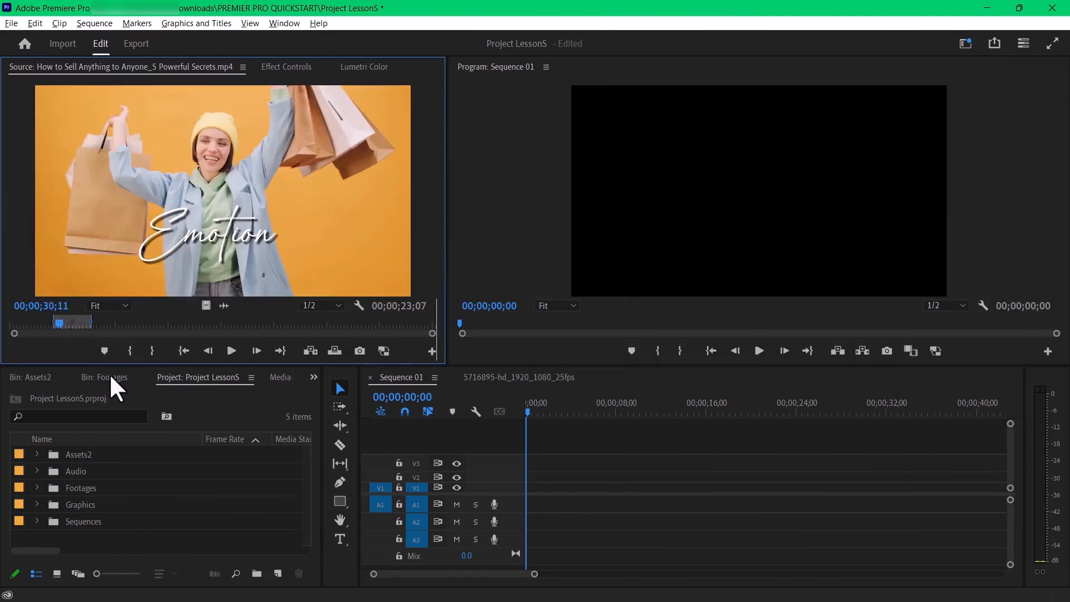
key(space)
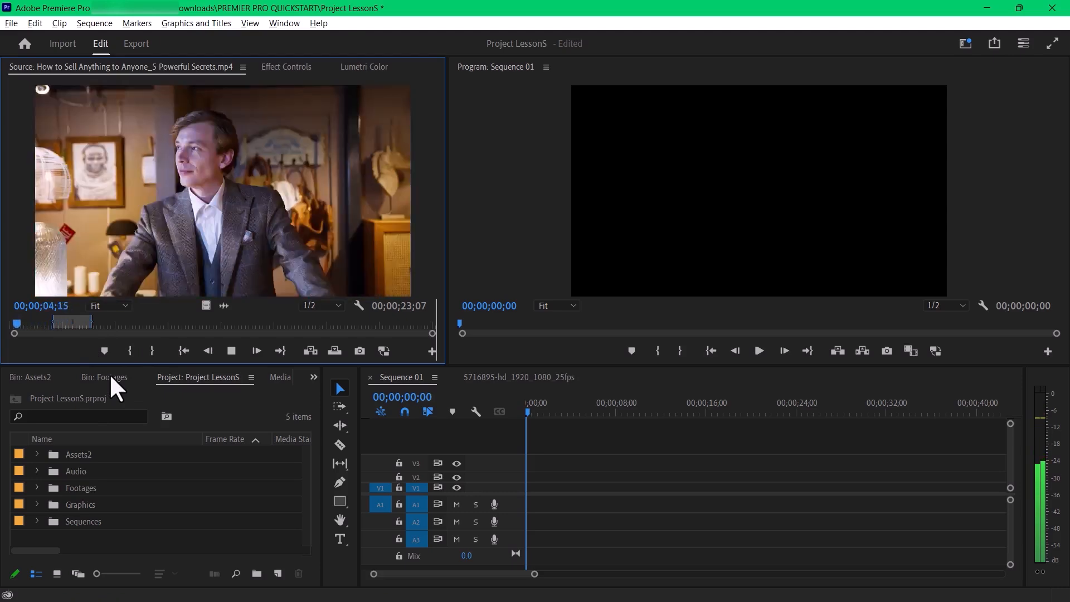
key(Home)
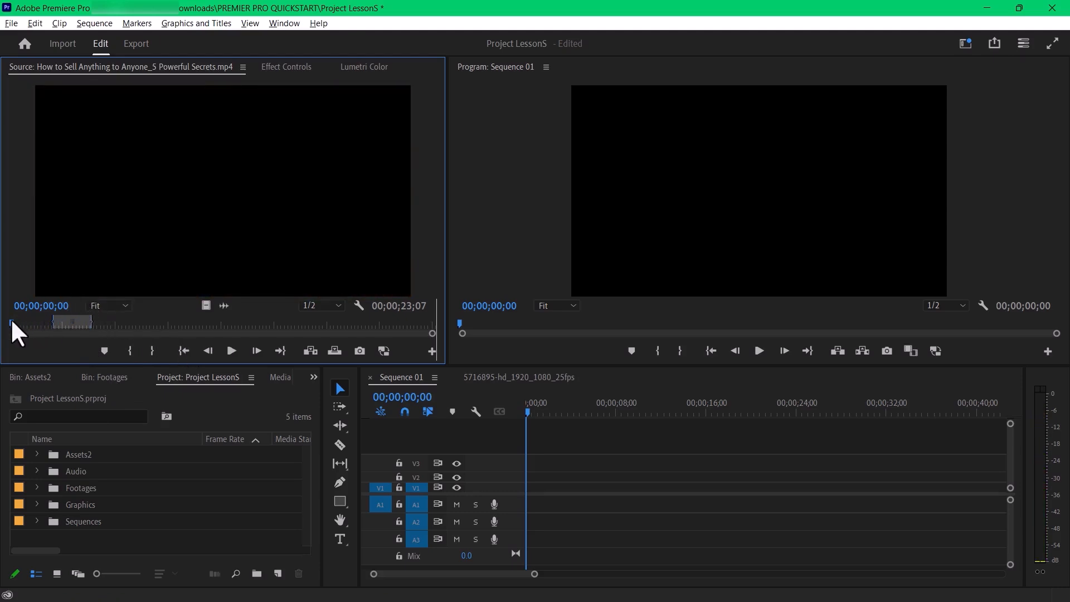
- Mark the source clip's In point again at 00;00;26;05 and its Out point at 00;00;49;11
drag(12, 323, 87, 335)
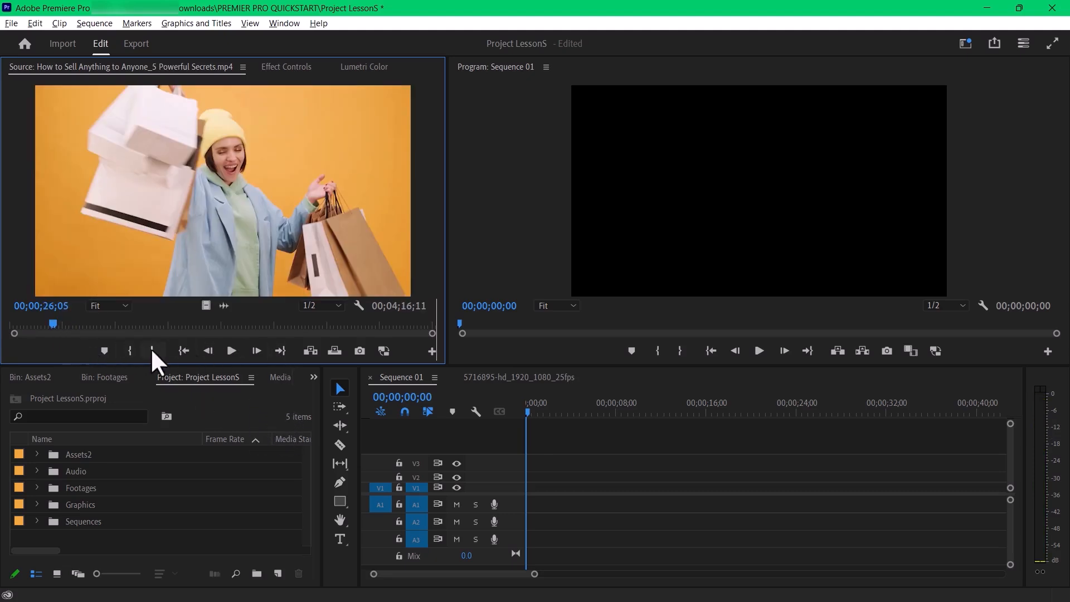
key(i)
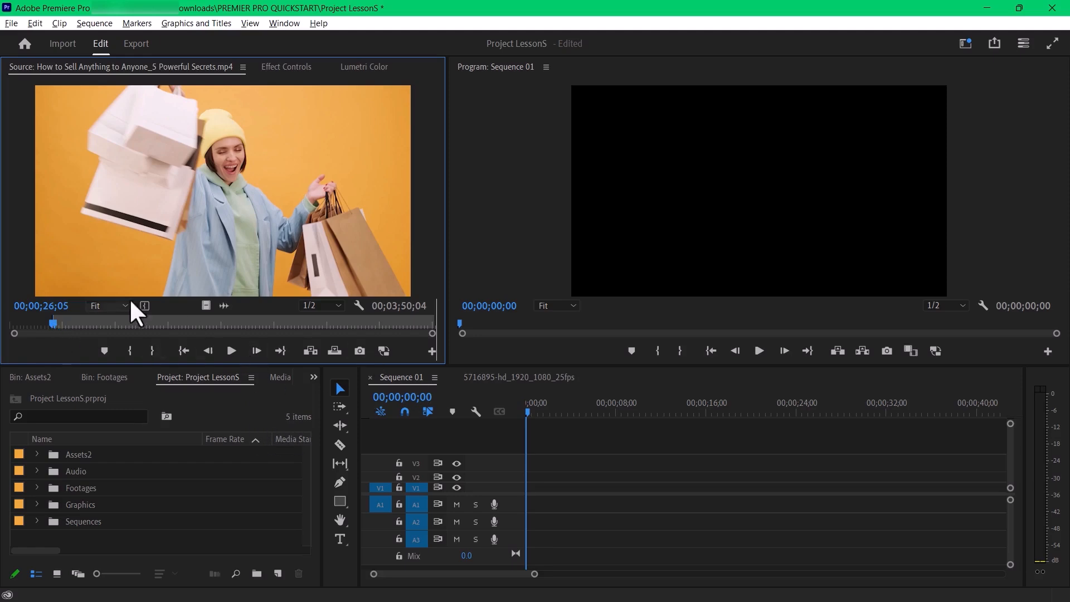
drag(55, 327, 93, 331)
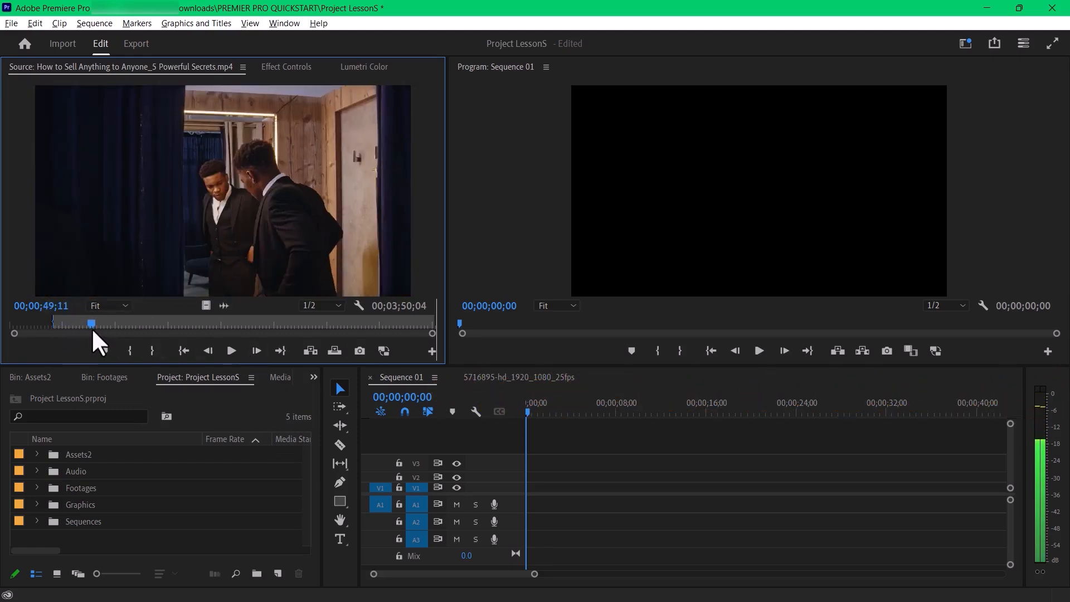
click(143, 356)
- Play the marked range of the source clip by shuttling forwards and backwards several times, and stop playback
click(81, 329)
key(l)
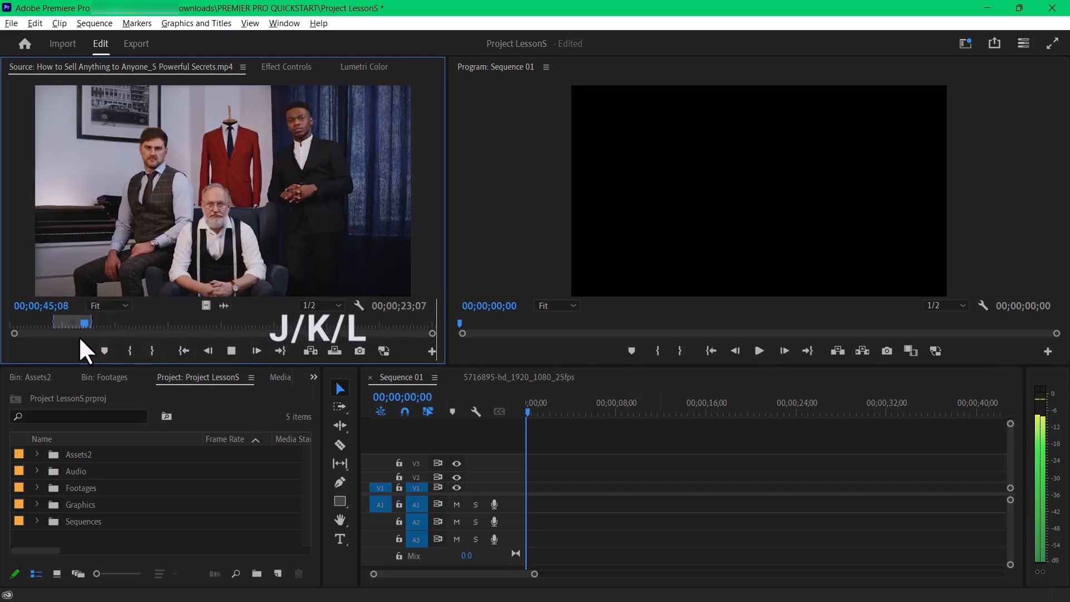
key(j)
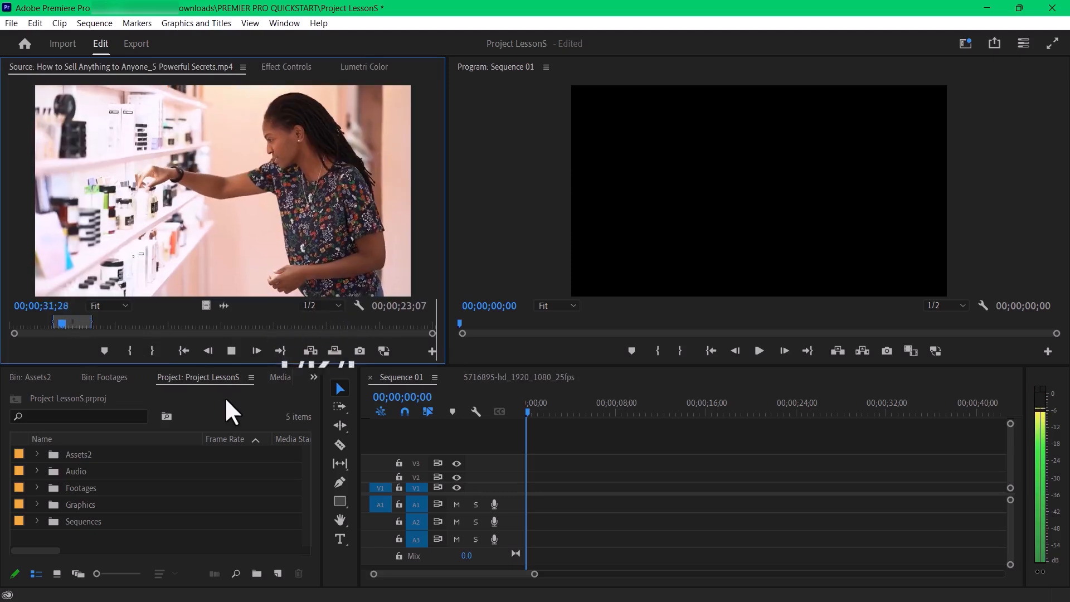
key(l)
key(l)
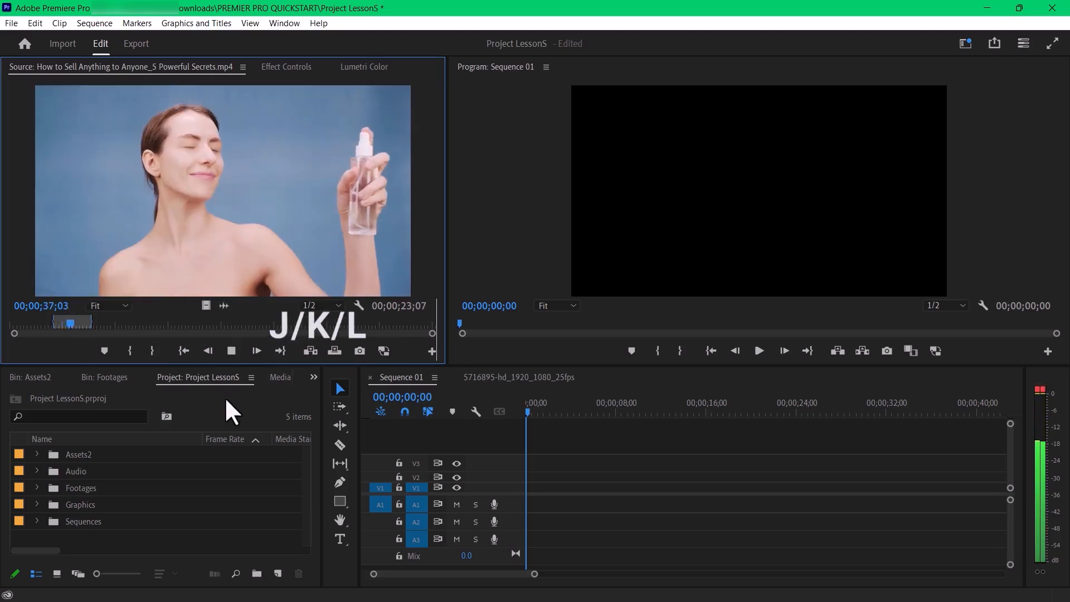
key(j)
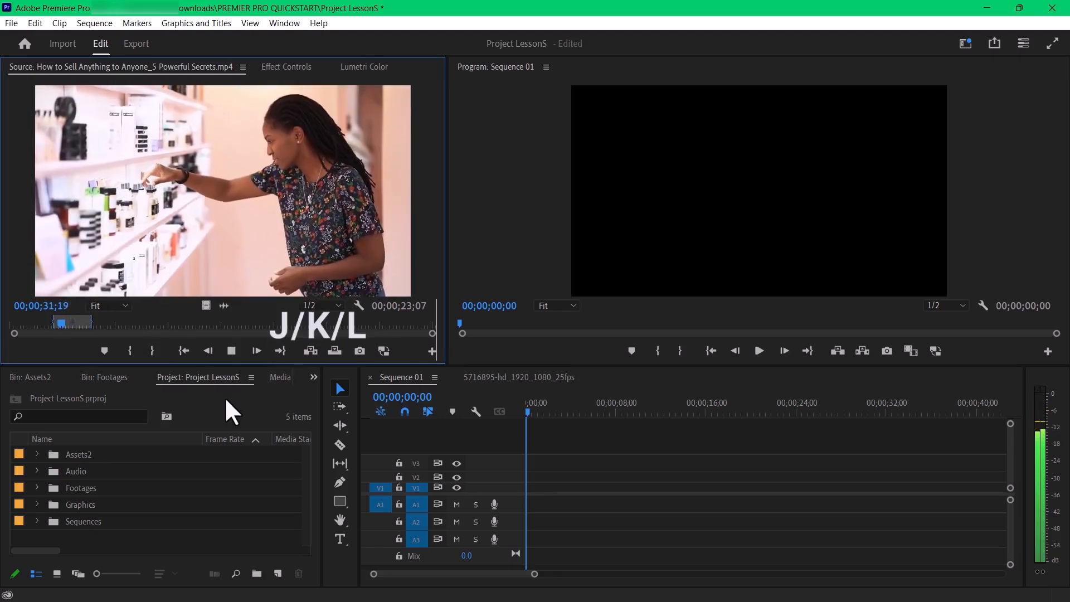
key(l)
key(l)
key(j)
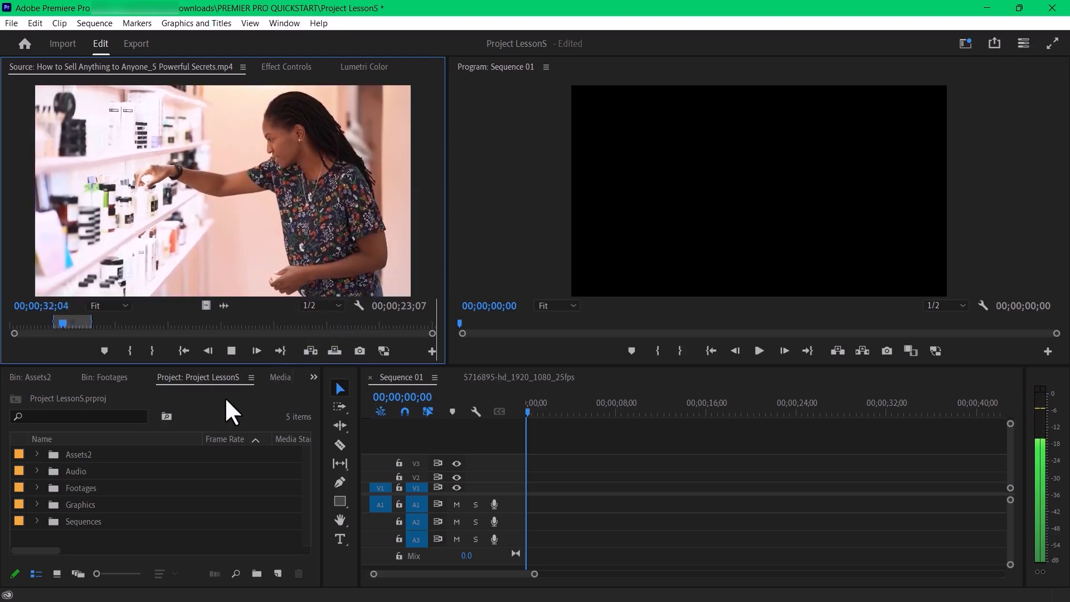
key(l)
key(l)
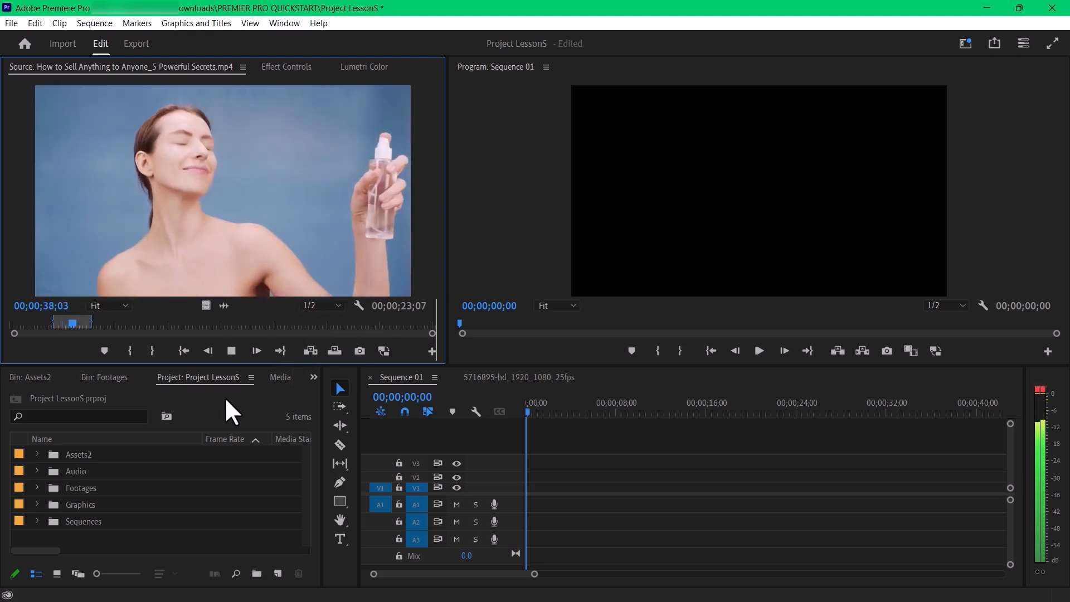
key(k)
- Add the marked source range with video and audio to the start of Sequence 01, and delete it from the timeline
drag(223, 220, 593, 509)
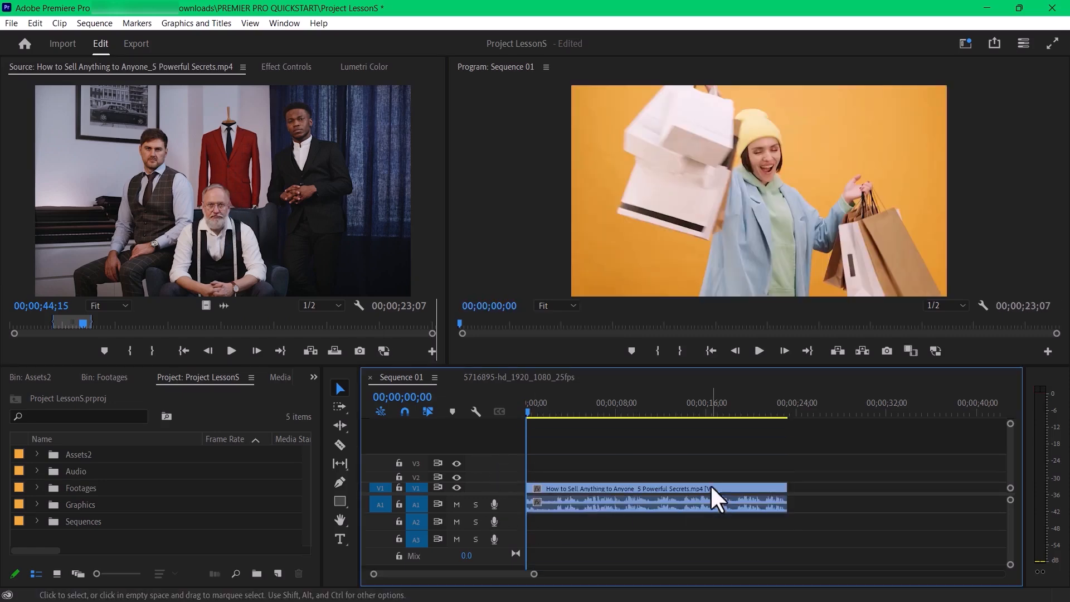
click(613, 489)
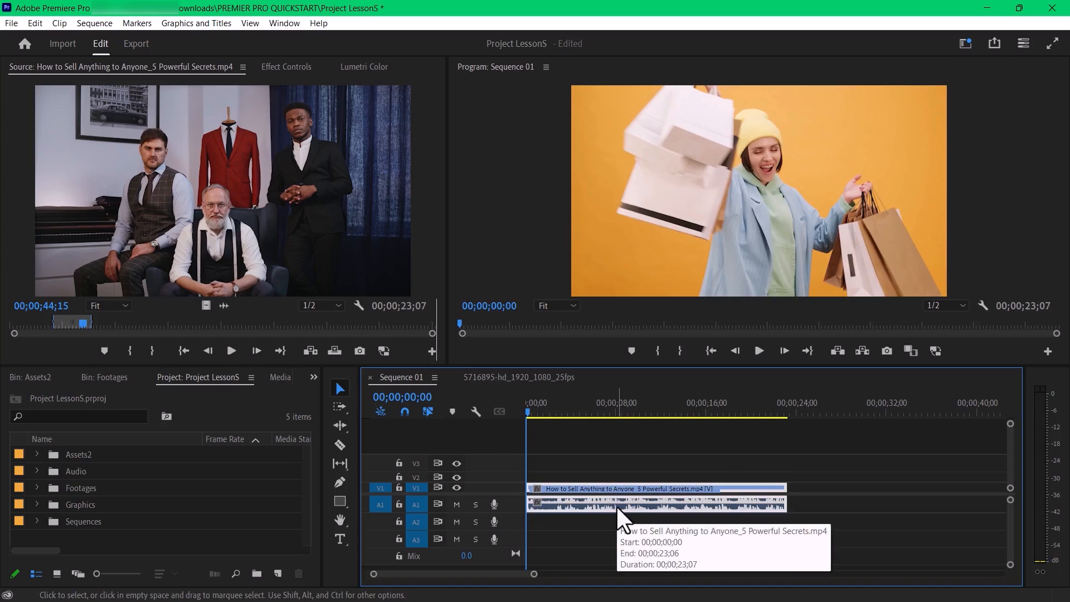
key(Delete)
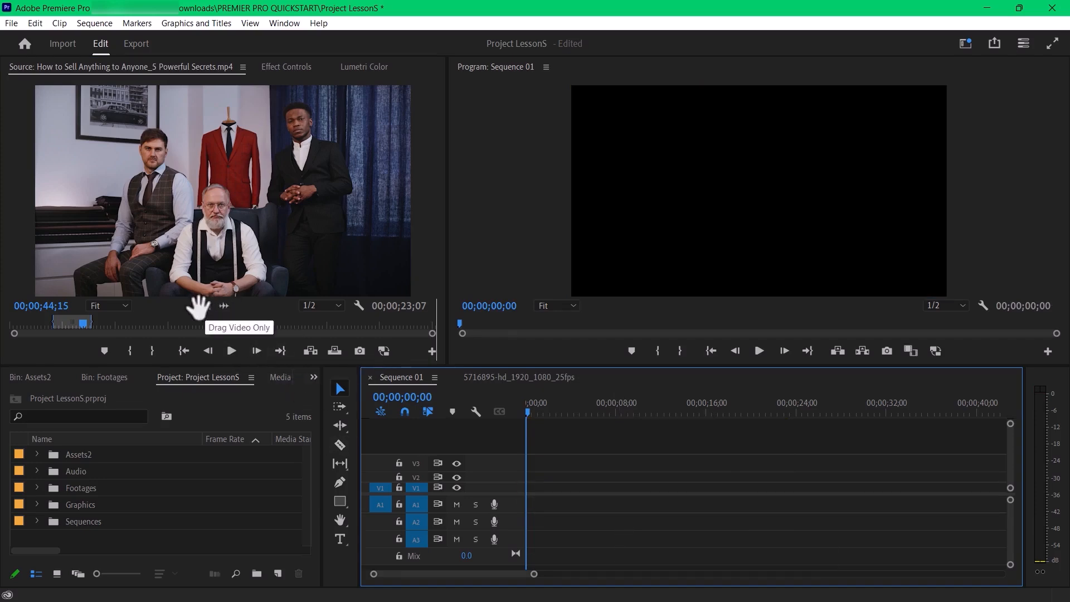
- Add only the video of the marked range to track V1 and delete it, and add only its audio to A1 and undo that
drag(204, 303, 554, 497)
click(565, 490)
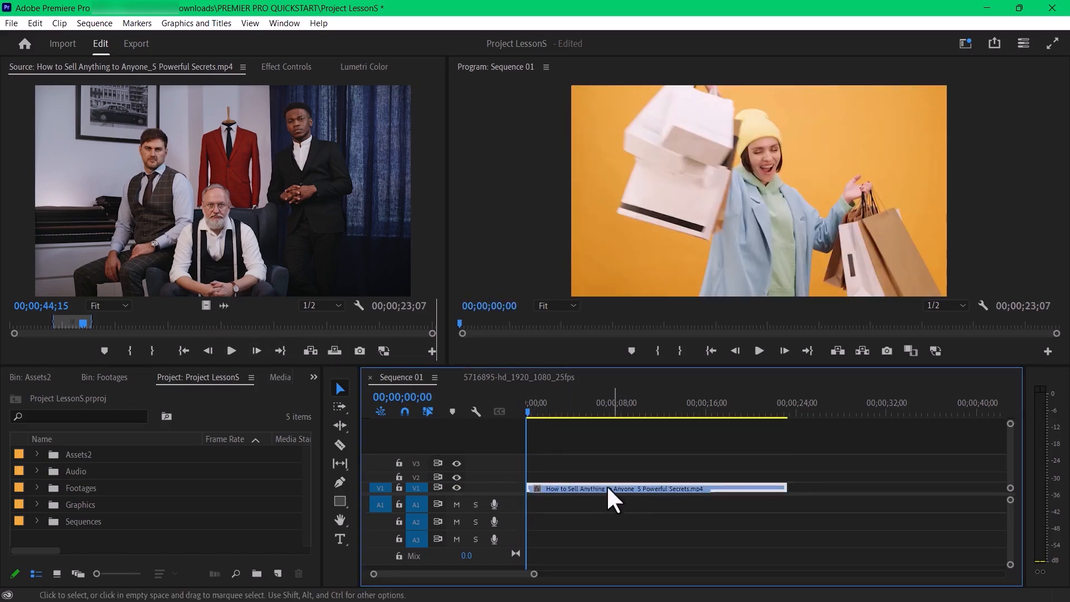
key(Delete)
drag(223, 306, 534, 508)
key(ctrl+z)
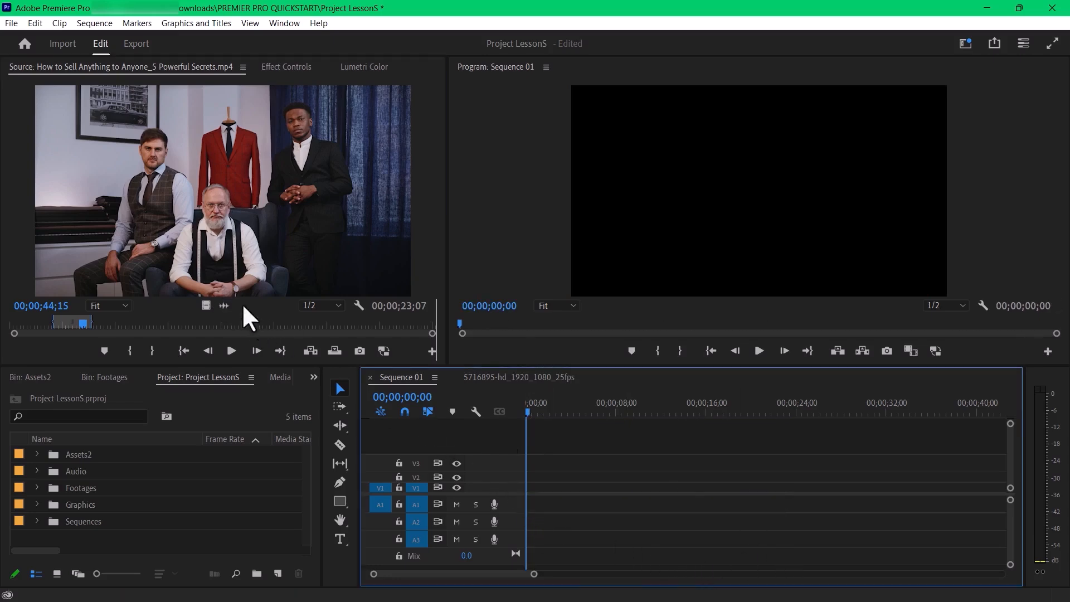
- Add the marked range's video to V1 and its audio to A1 as separate unlinked clips, and delete both
drag(206, 305, 496, 488)
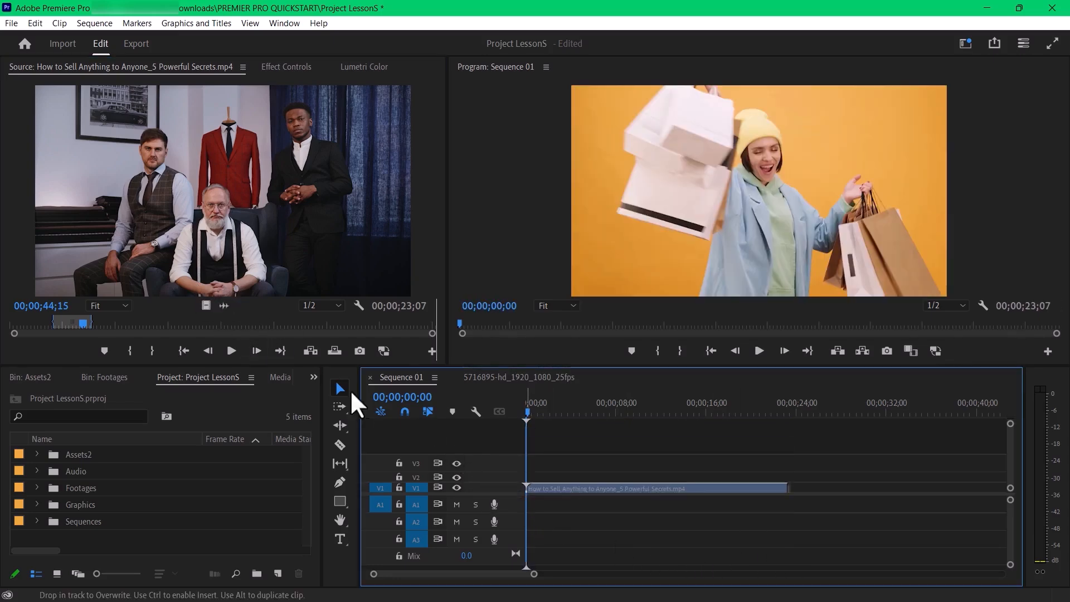
drag(224, 305, 530, 506)
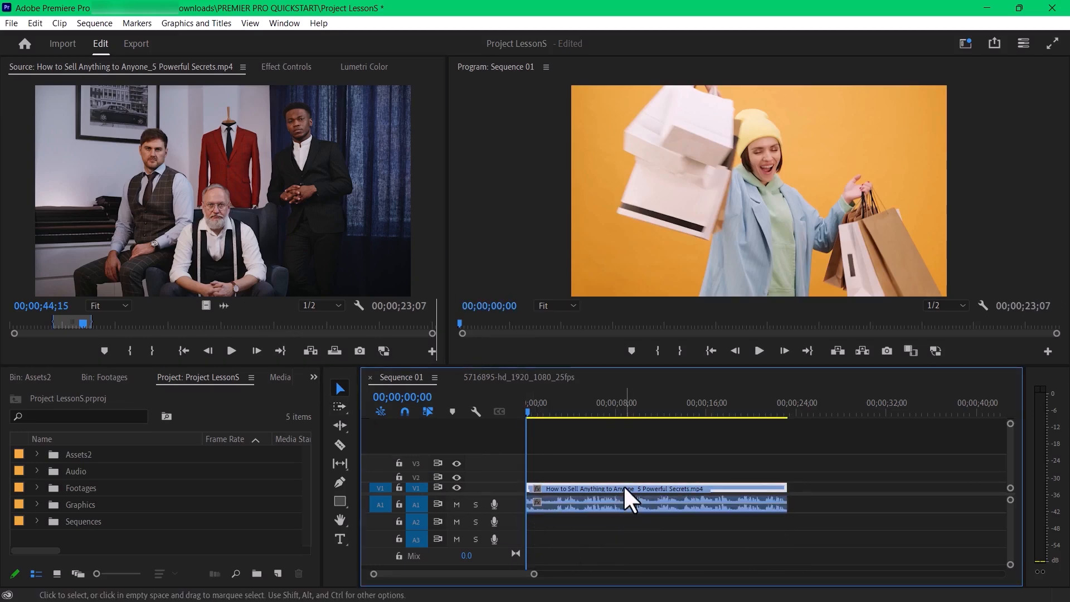
click(621, 512)
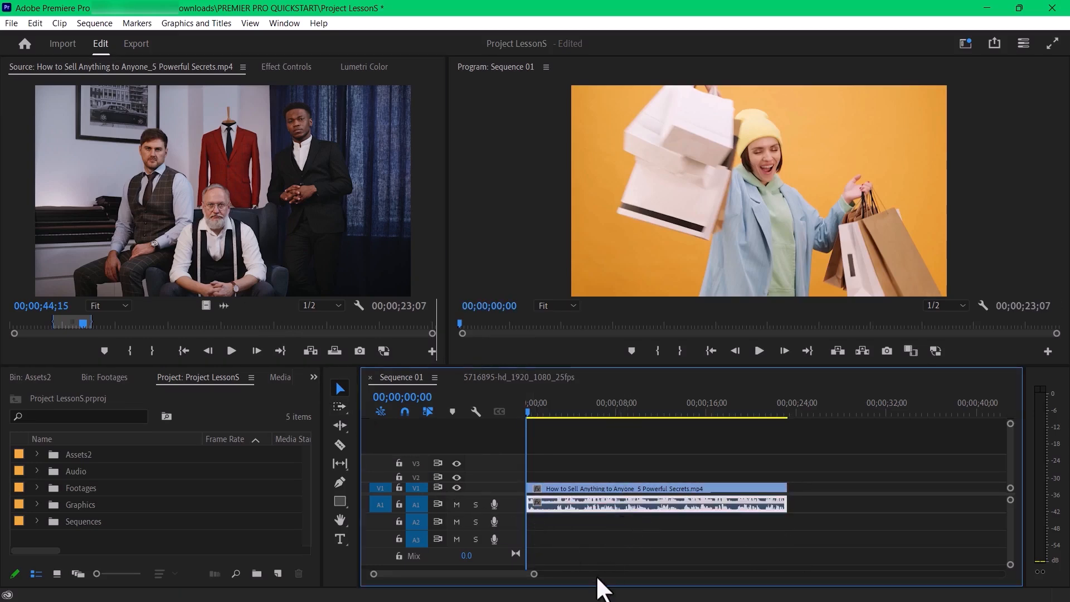
key(Delete)
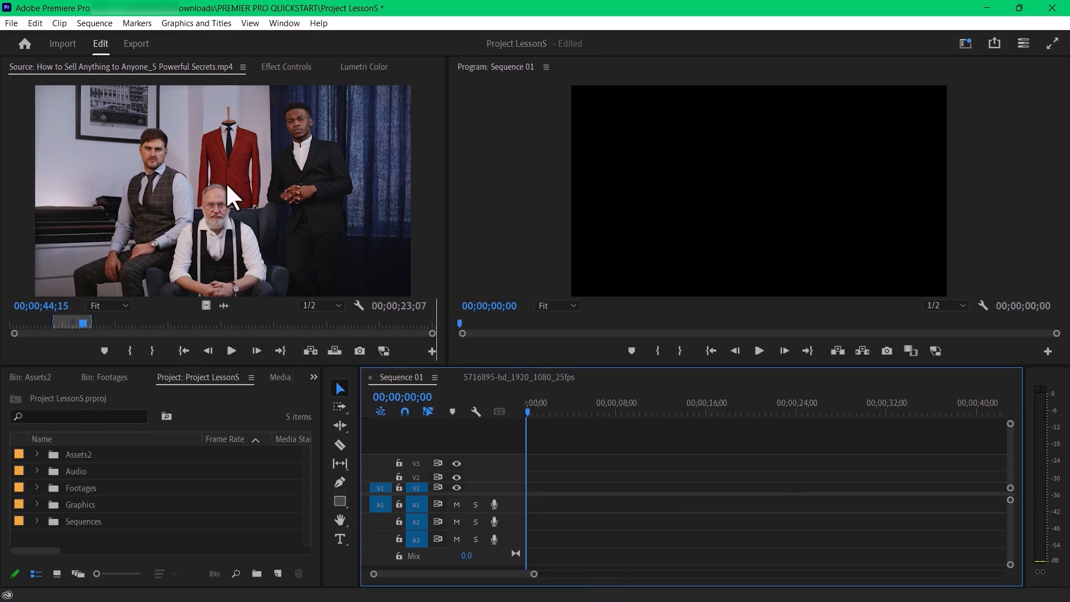
- Place the marked source range with linked video and audio at the start of Sequence 01, and move the playhead to 00;00;02;14
drag(361, 253, 539, 514)
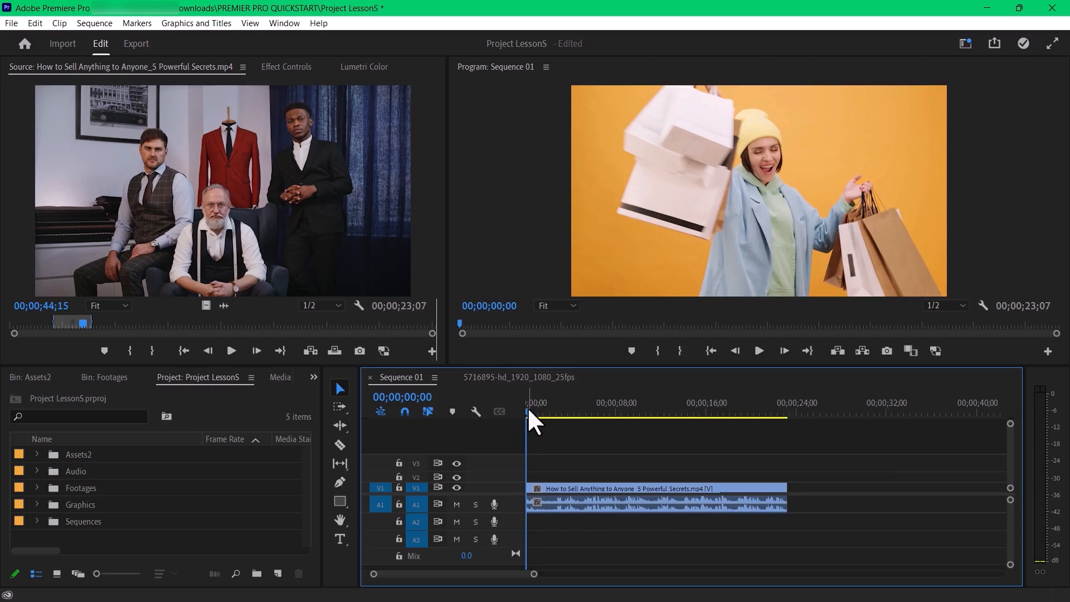
drag(530, 410, 554, 416)
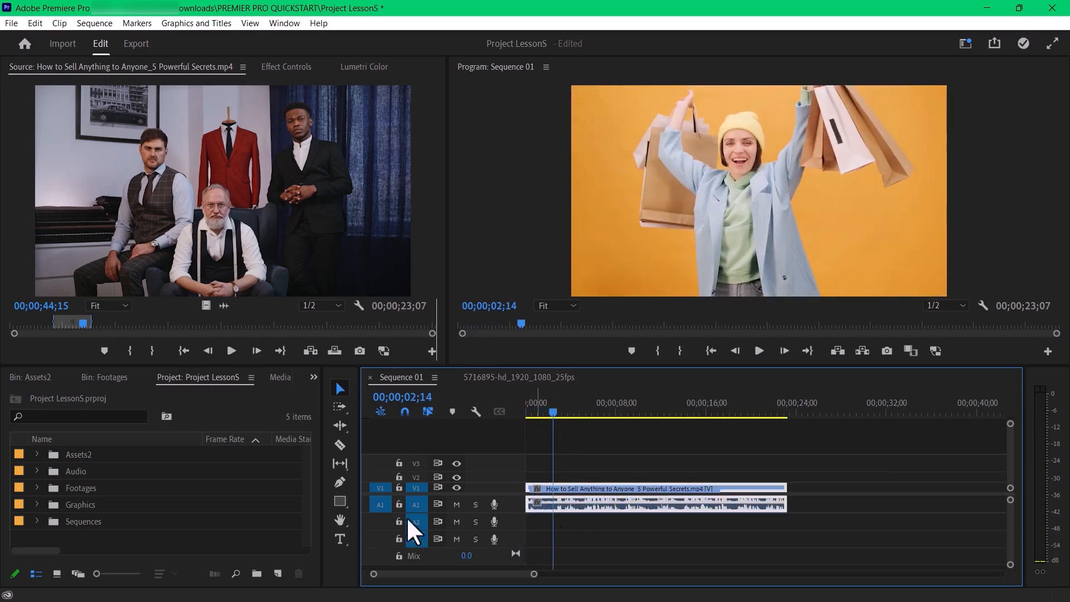
- Split the linked clip on V1 and A1 at the 00;00;02;14 playhead with the Razor tool, and return to the Selection tool
key(c)
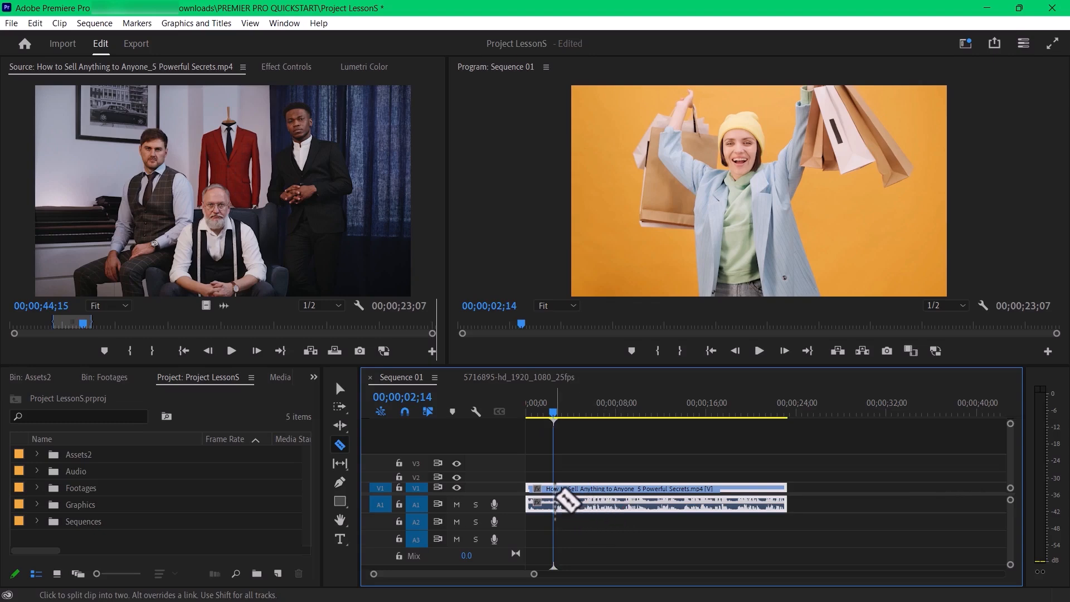
key(v)
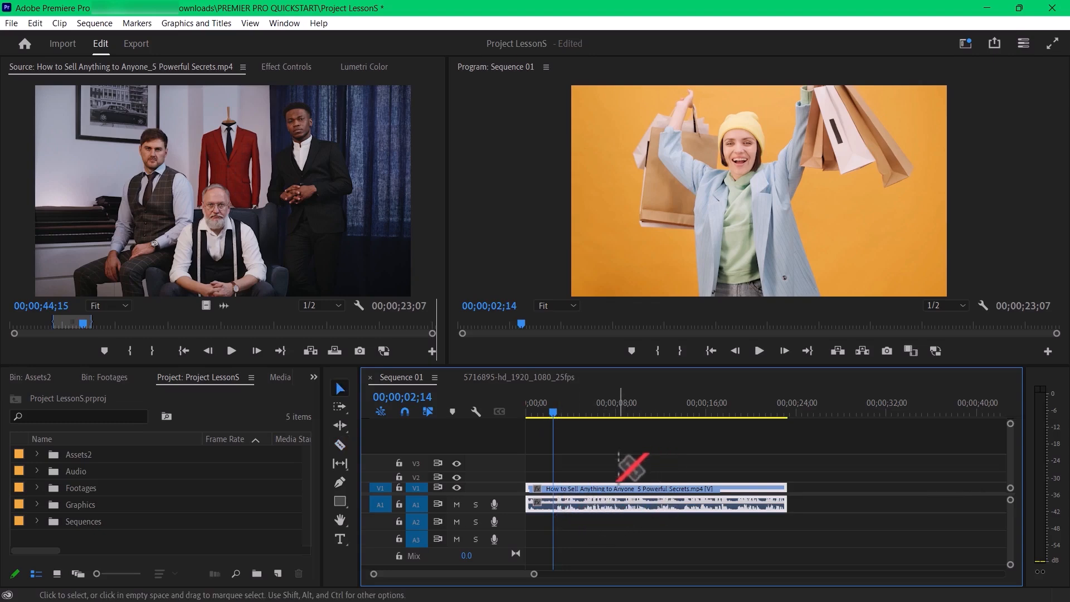
key(c)
click(562, 499)
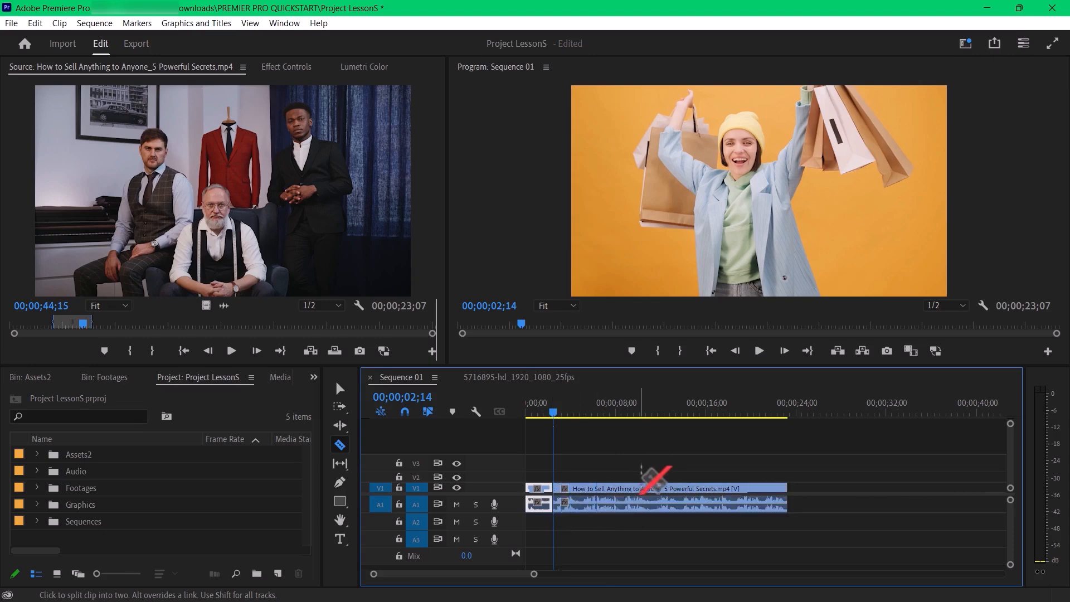
key(v)
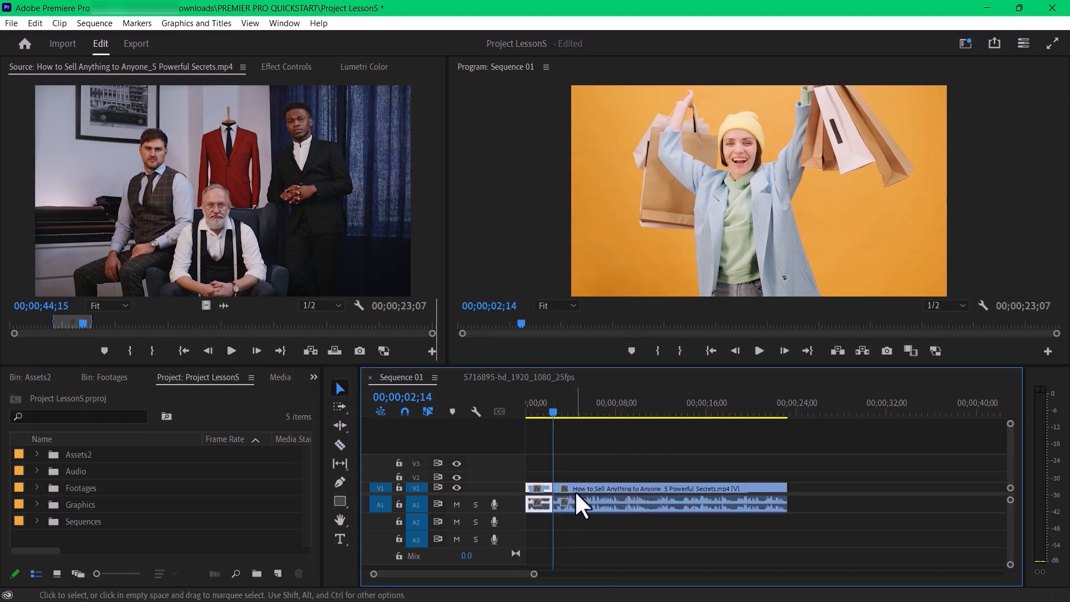
- Move the second part of the split clip about 7 seconds along the timeline, and undo both the move and the split
drag(574, 491, 655, 490)
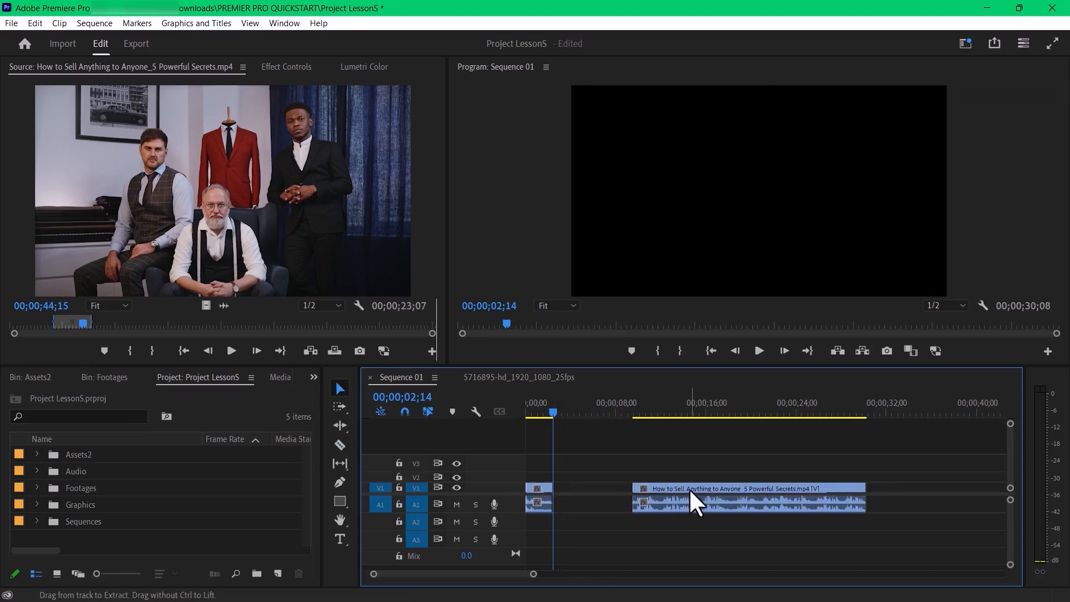
key(ctrl+z)
key(ctrl+z)
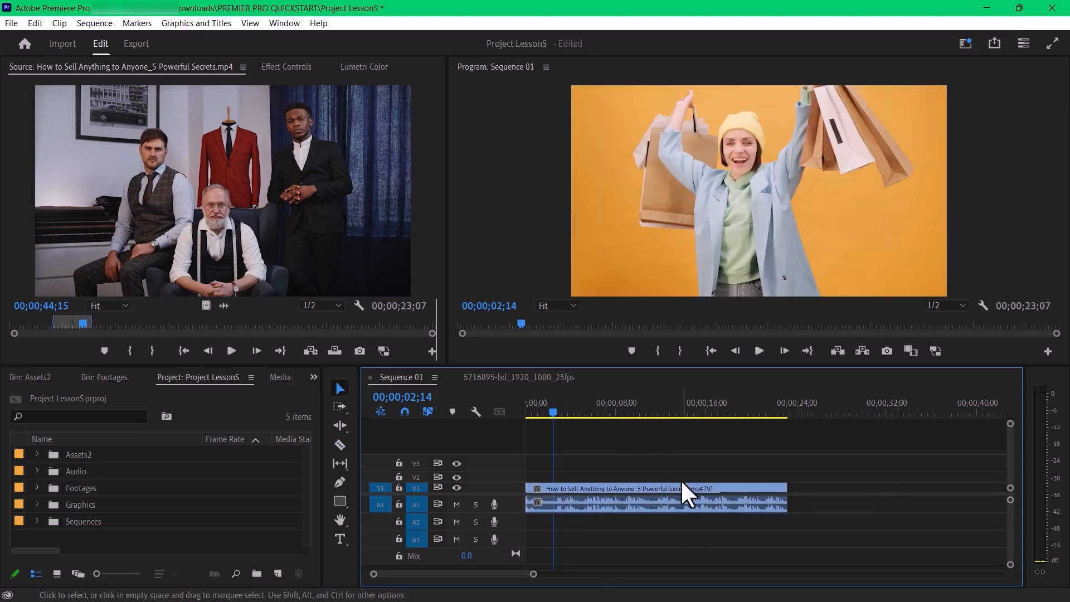
- Select the clip in Sequence 01, reposition the playhead at 00;00;02;14 and razor the linked video and audio there
click(599, 491)
drag(669, 491, 563, 510)
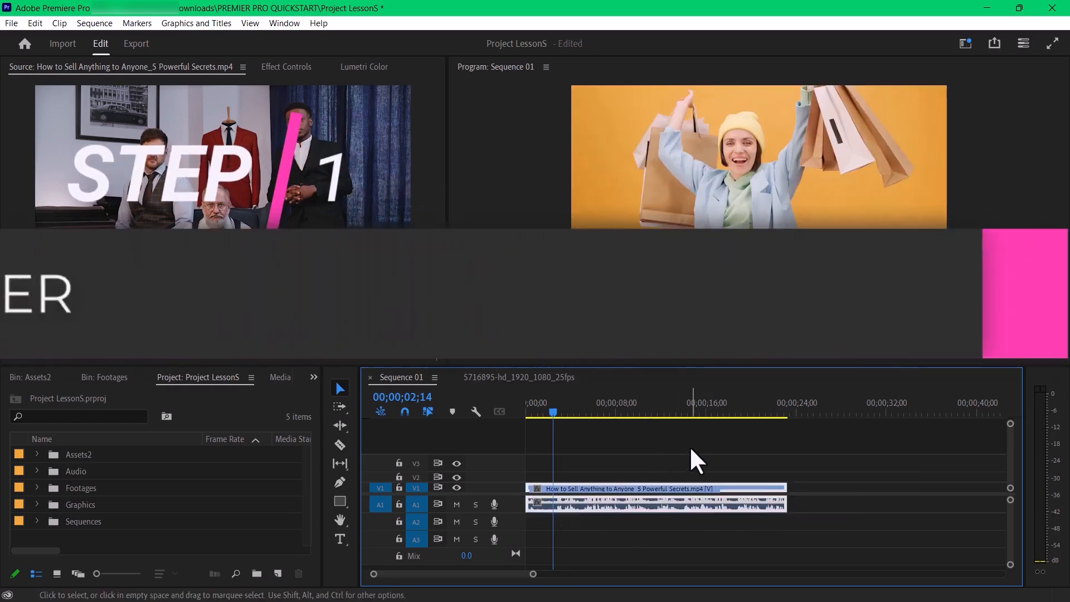
click(527, 407)
drag(527, 407, 554, 417)
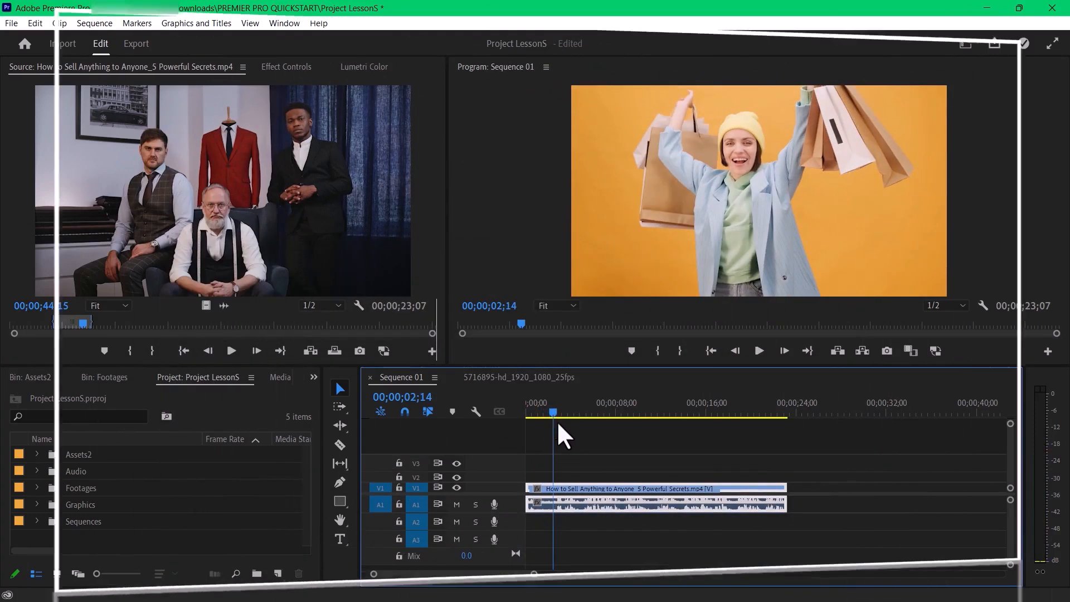
key(c)
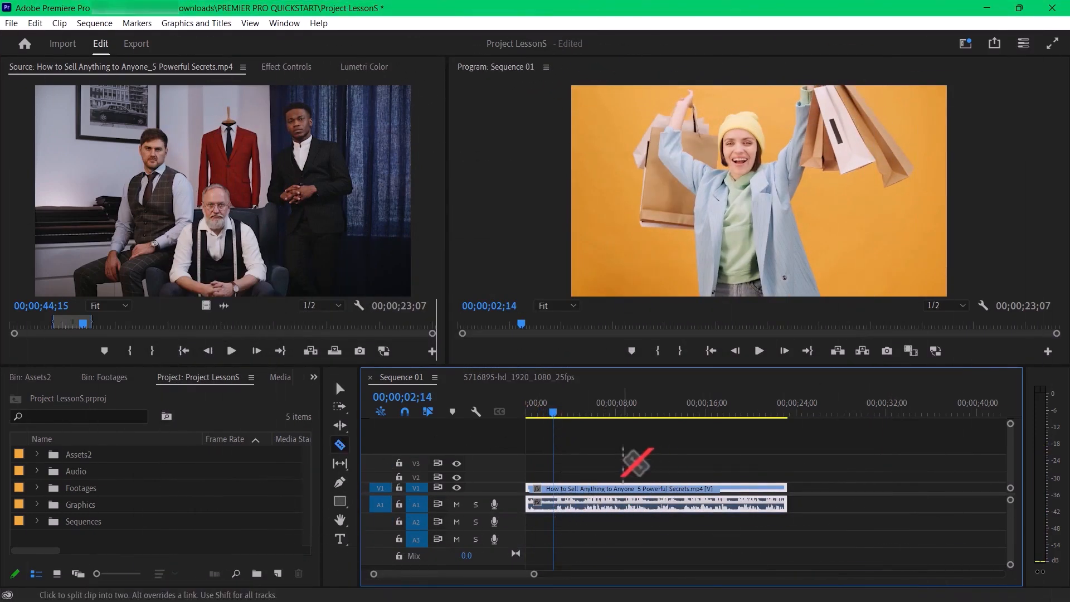
key(v)
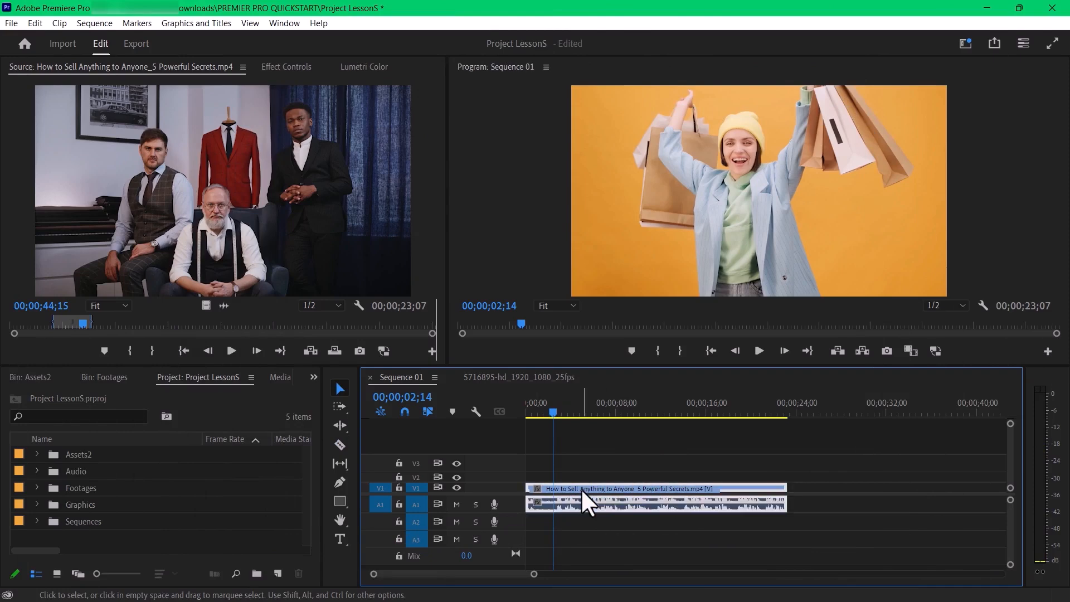
key(c)
click(553, 499)
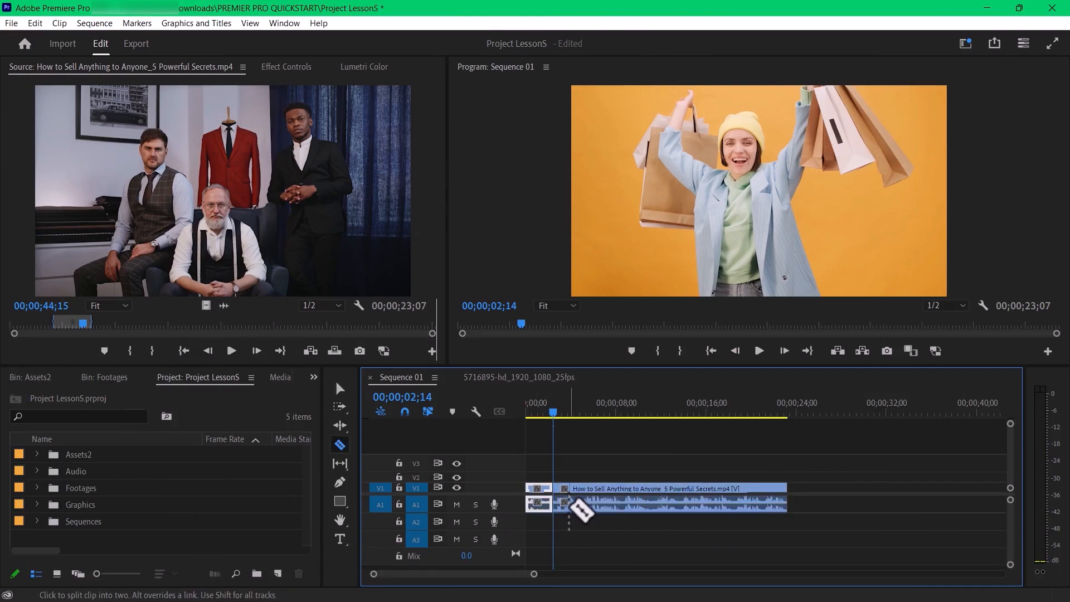
key(v)
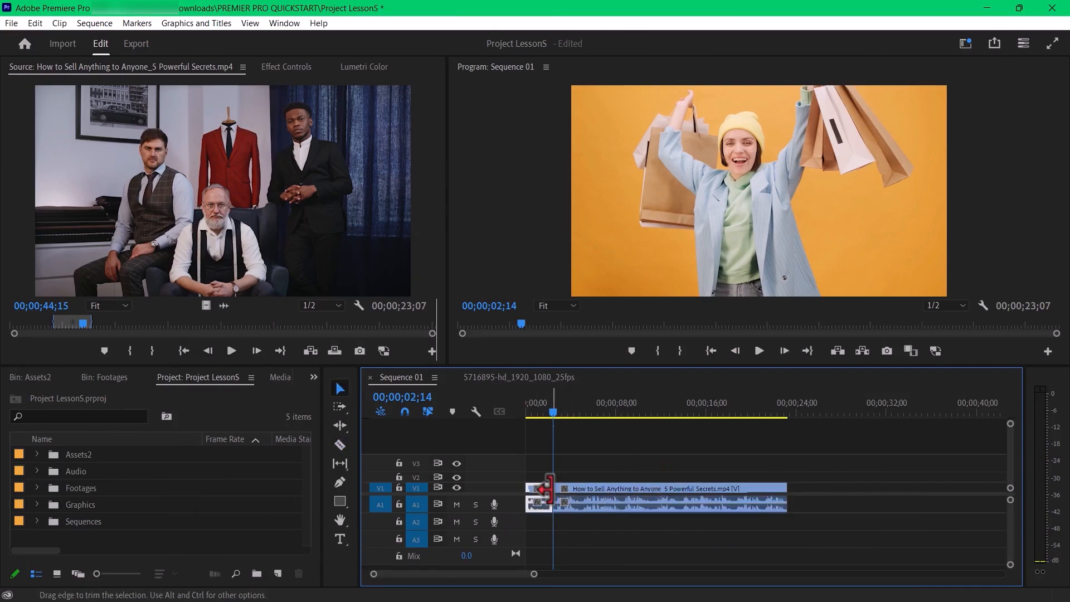
- Separate the second clip segment from the first by about 7 seconds, and undo the move and the cut
drag(653, 492, 685, 491)
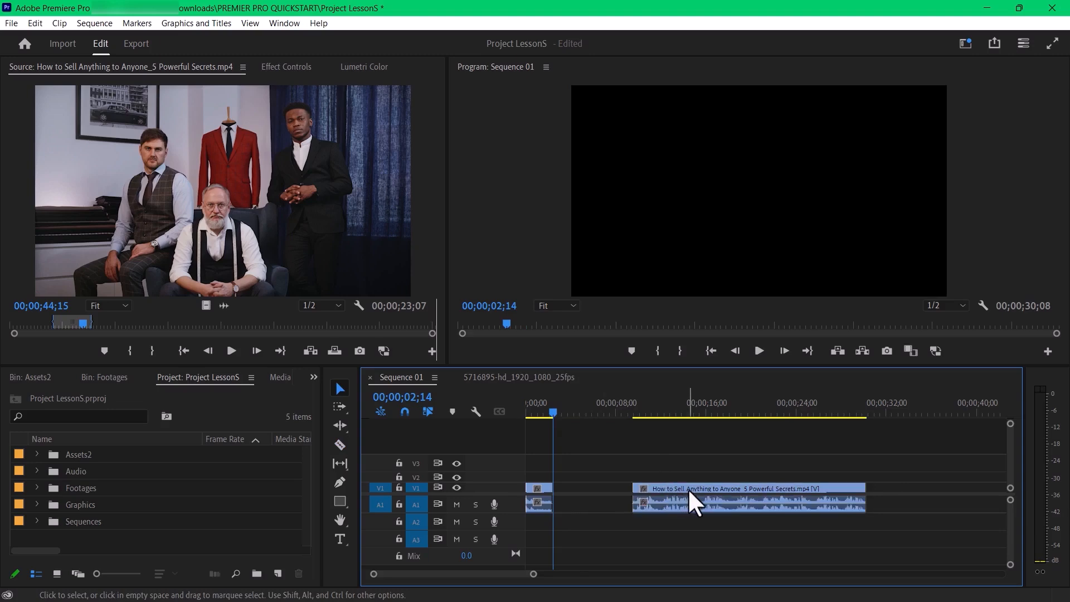
key(ctrl+z)
key(ctrl+z)
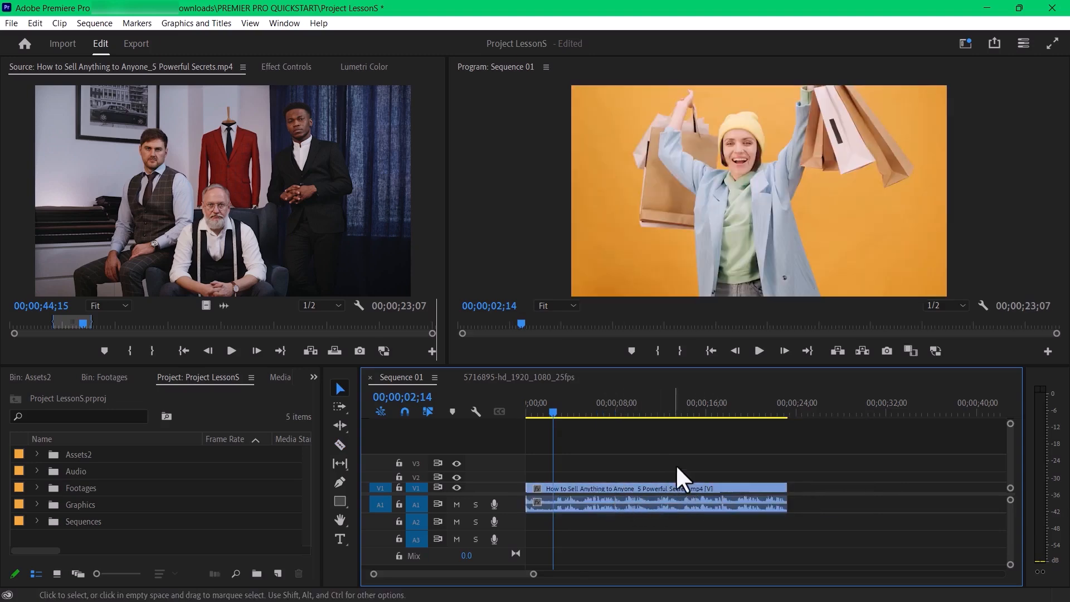
- Select the linked video and audio clip on V1 and A1 in Sequence 01
click(605, 493)
drag(673, 489, 798, 481)
drag(694, 481, 600, 494)
click(689, 446)
click(603, 488)
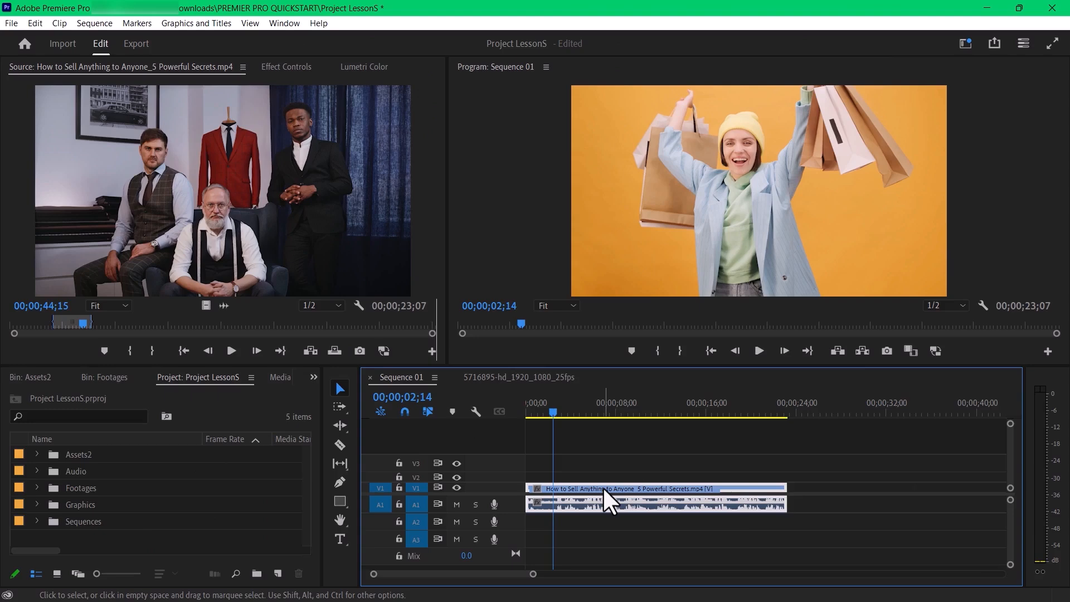
- Unlink the clip's video on V1 from its audio on A1, and select the two parts independently
right_click(603, 486)
click(567, 495)
right_click(583, 487)
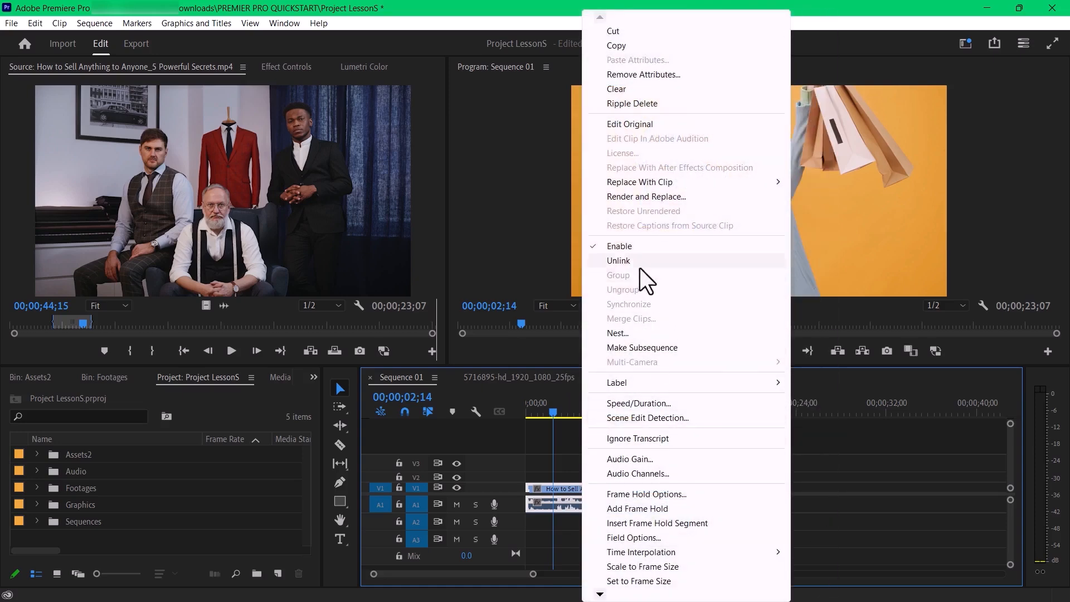
click(621, 260)
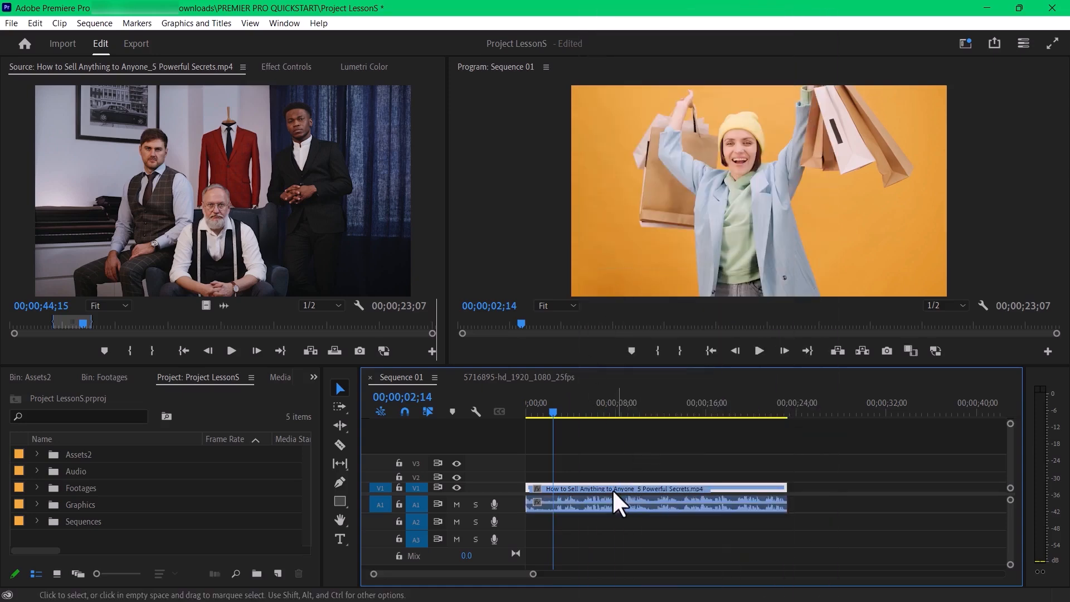
click(624, 504)
click(639, 485)
click(638, 496)
drag(636, 485, 566, 490)
click(610, 490)
- Razor only the unlinked video on V1 at 00;00;02;14, at about 6 seconds and at 00;00;12;03
key(c)
click(556, 489)
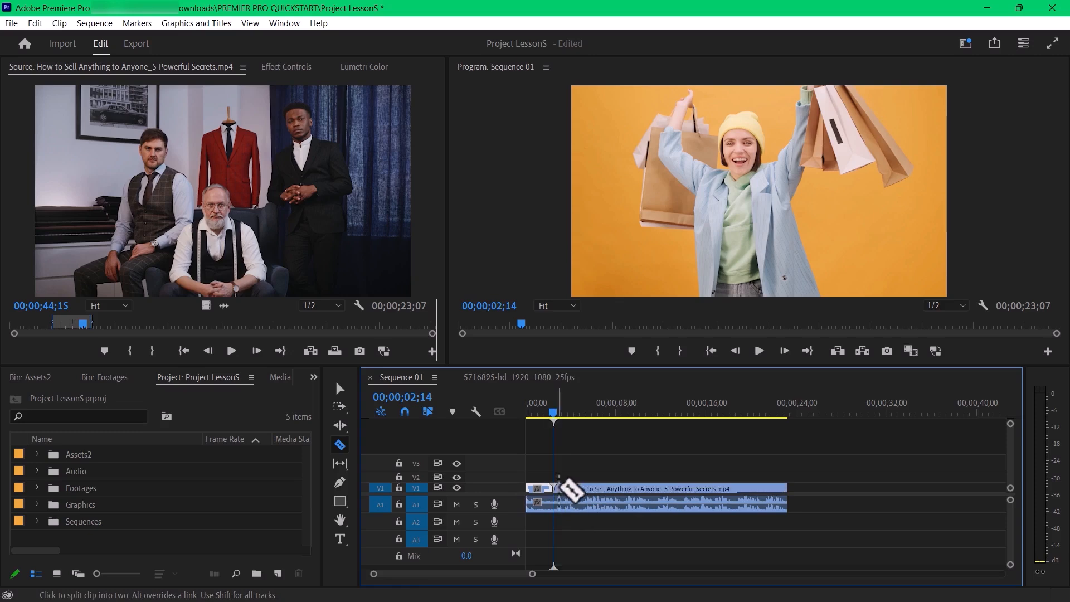
drag(559, 411, 662, 416)
click(600, 488)
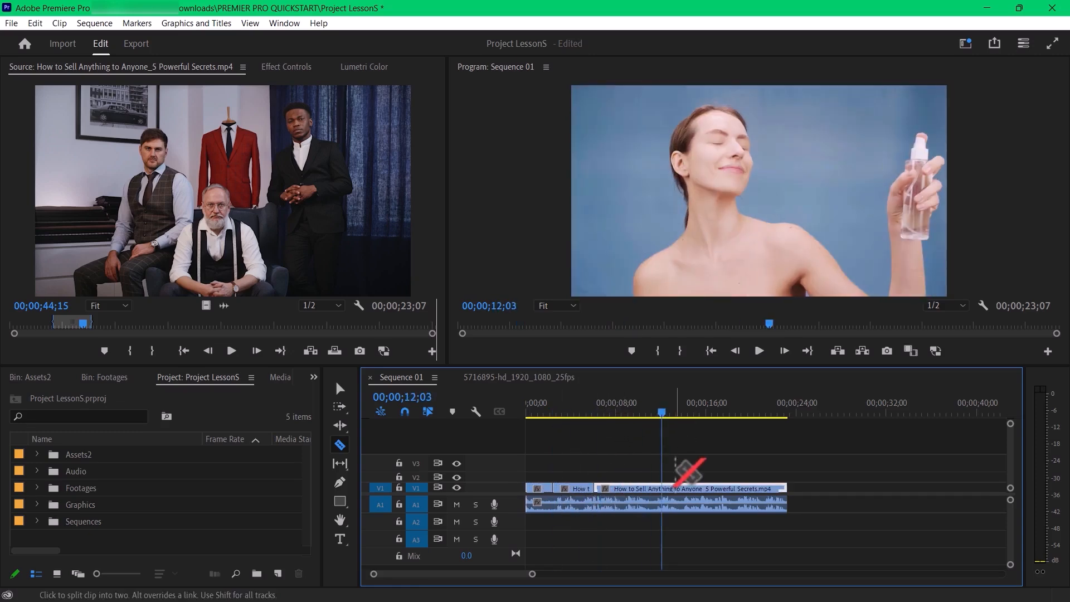
click(669, 488)
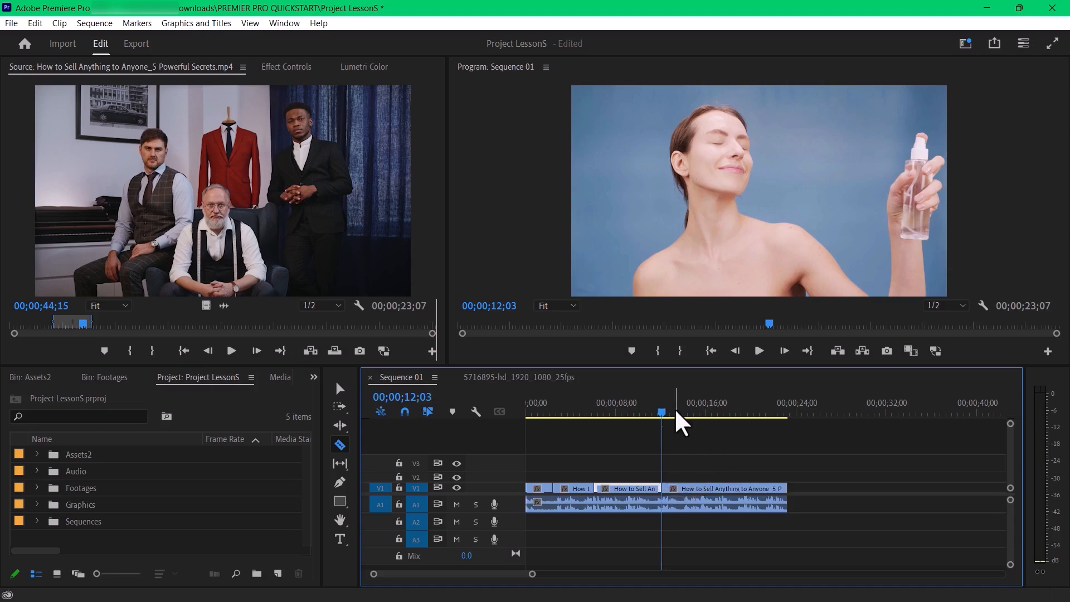
- Move the playhead to 00;00;08;12 and razor the video on V1 at about 18 seconds
drag(669, 413, 621, 423)
click(729, 489)
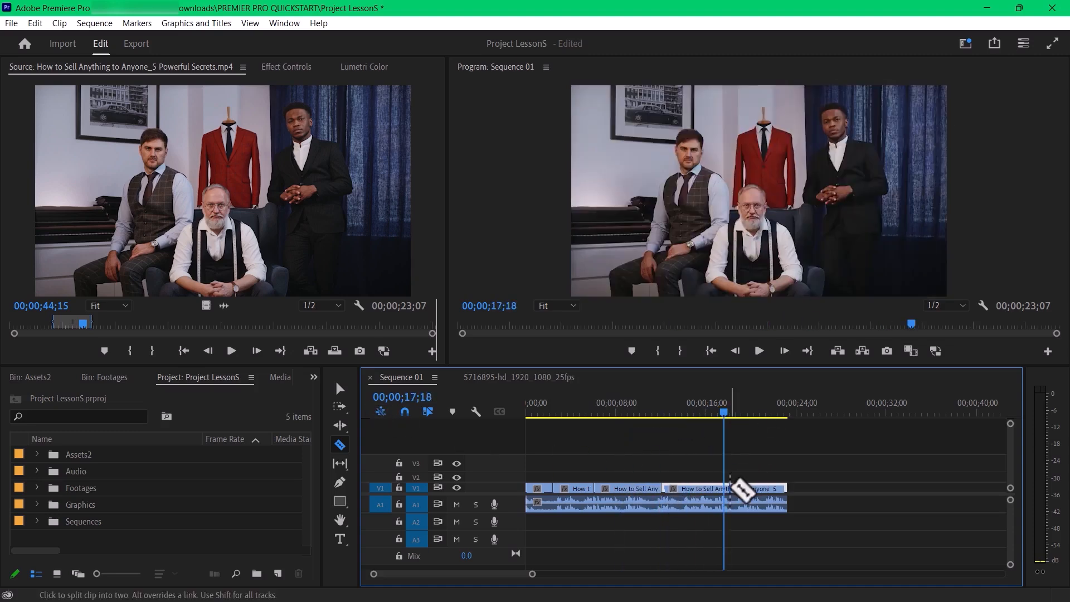
click(729, 489)
drag(723, 409, 621, 423)
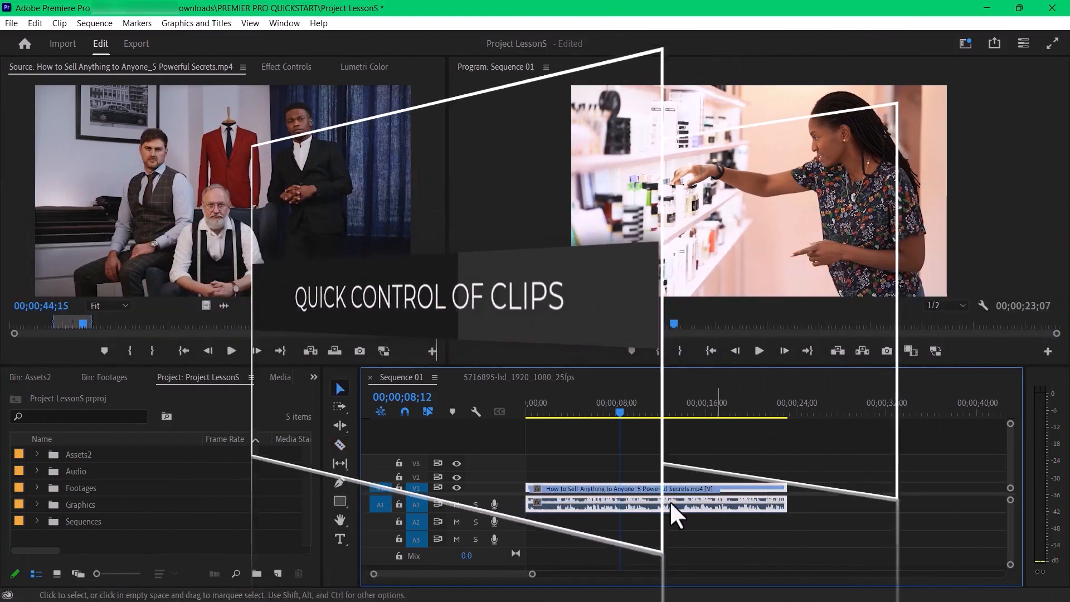
- Select only the audio of the linked clip, duplicate it on A1 at about 17 seconds, and undo the duplication
alt+click(651, 509)
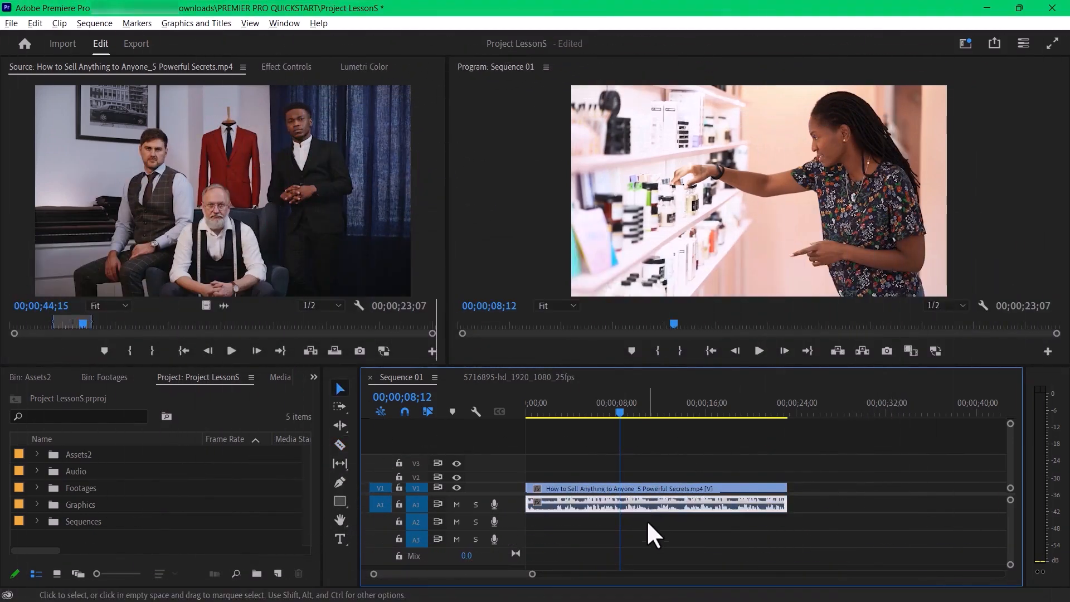
drag(699, 504, 899, 530)
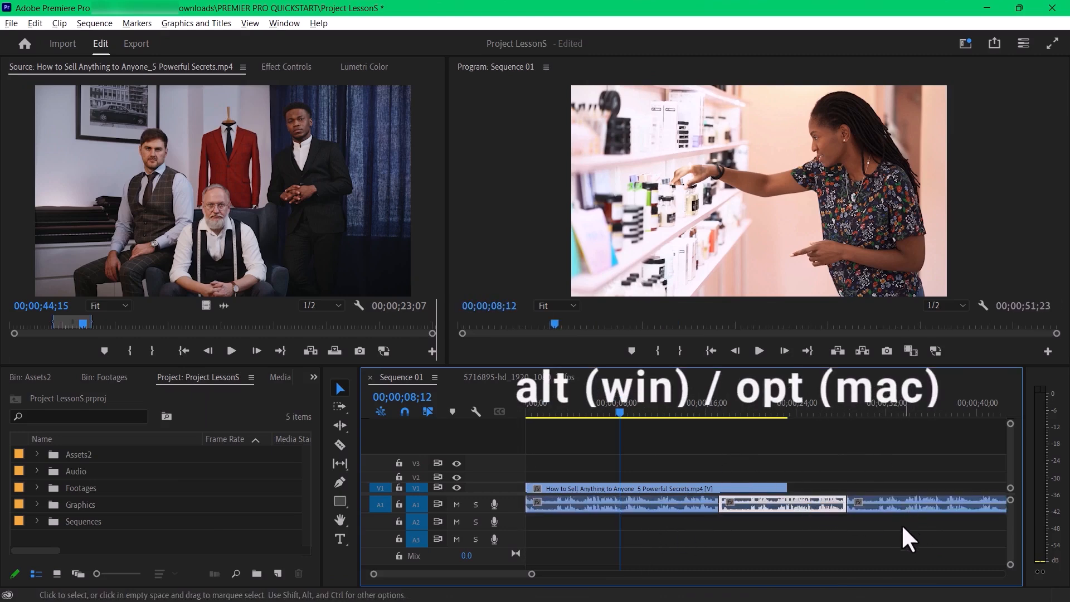
key(shift+Delete)
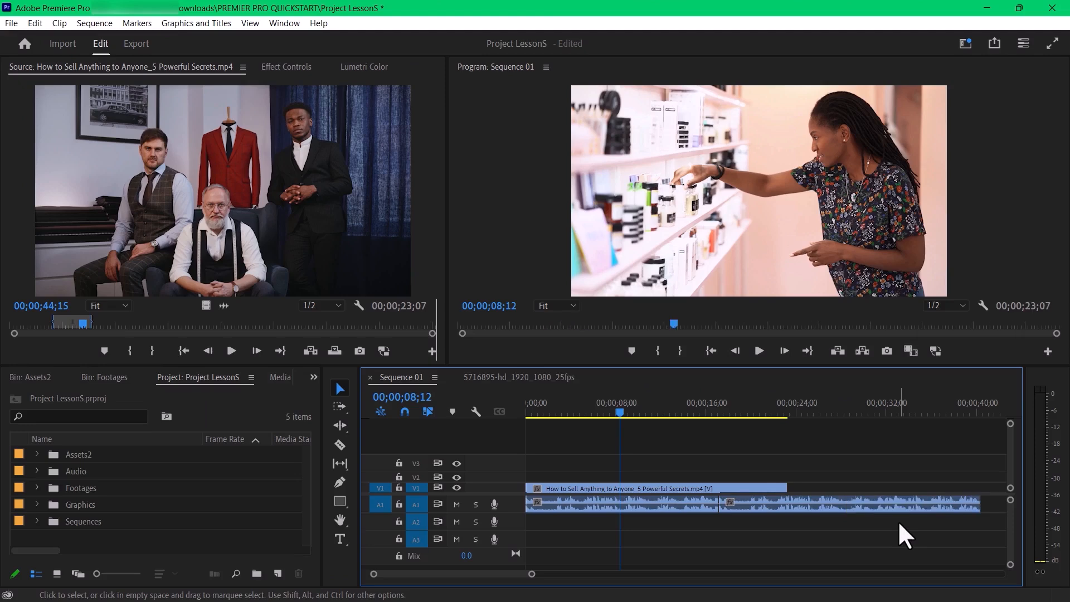
click(699, 503)
click(844, 433)
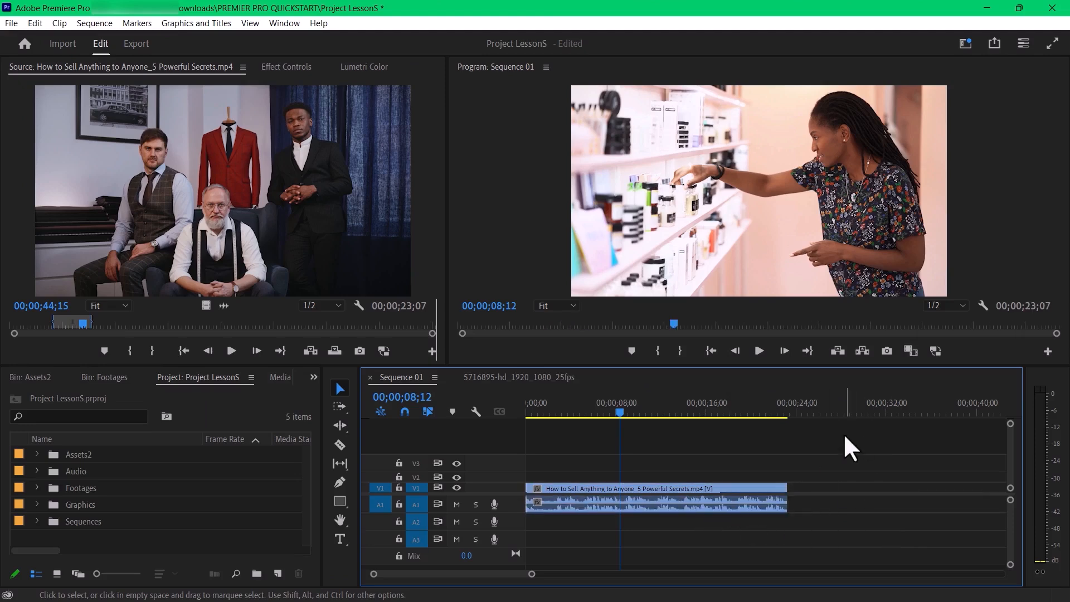
- Duplicate only the clip's audio from A1 onto A3, and delete the copy
drag(697, 505, 700, 539)
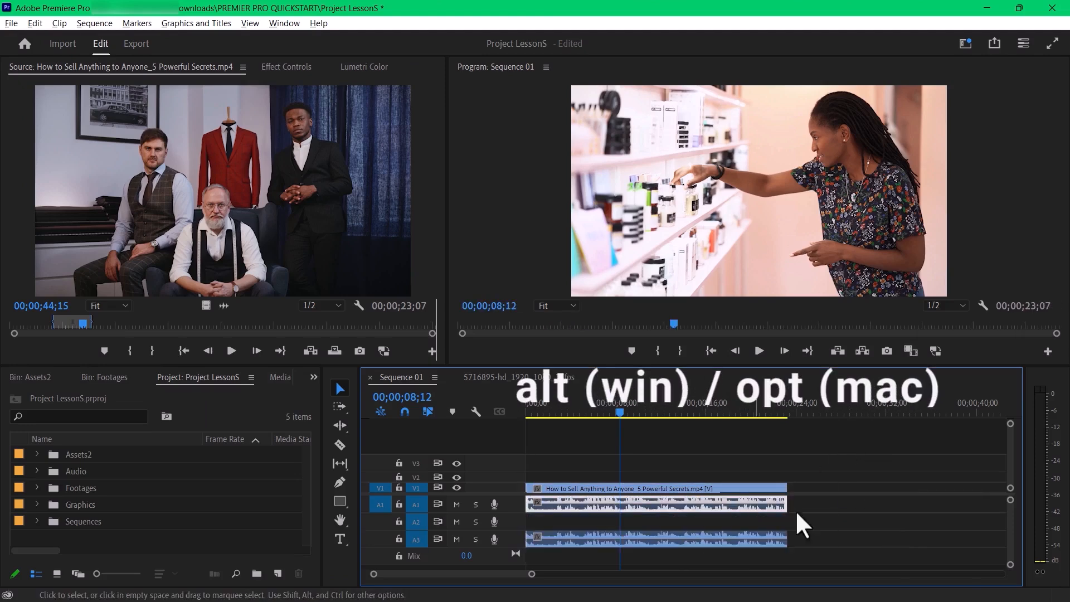
click(868, 483)
click(756, 534)
key(Delete)
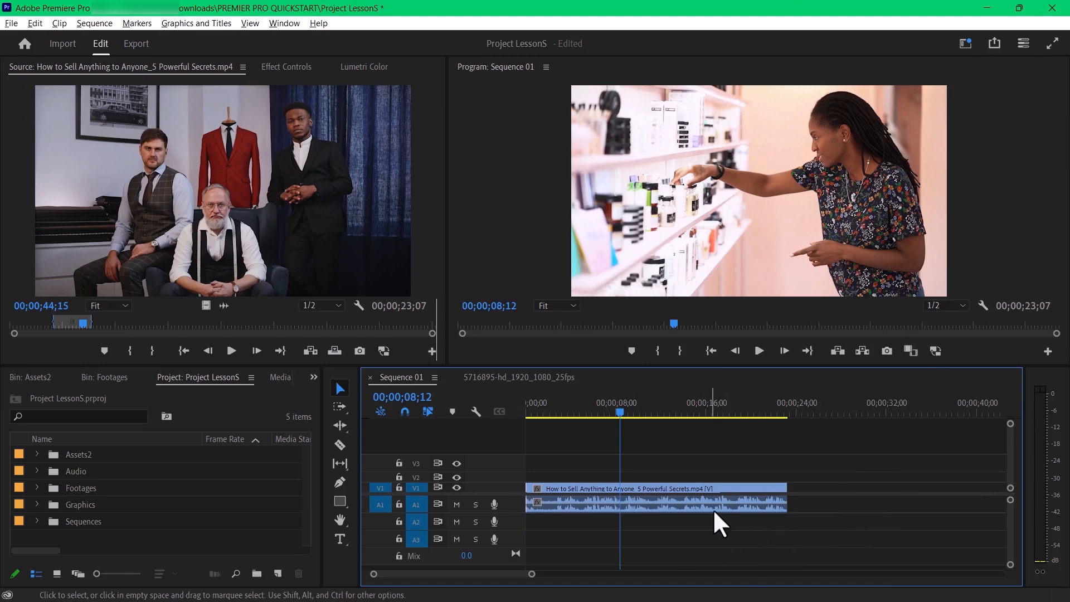
- Select only the linked clip's audio on A1 and split it at 00;00;08;12
click(714, 509)
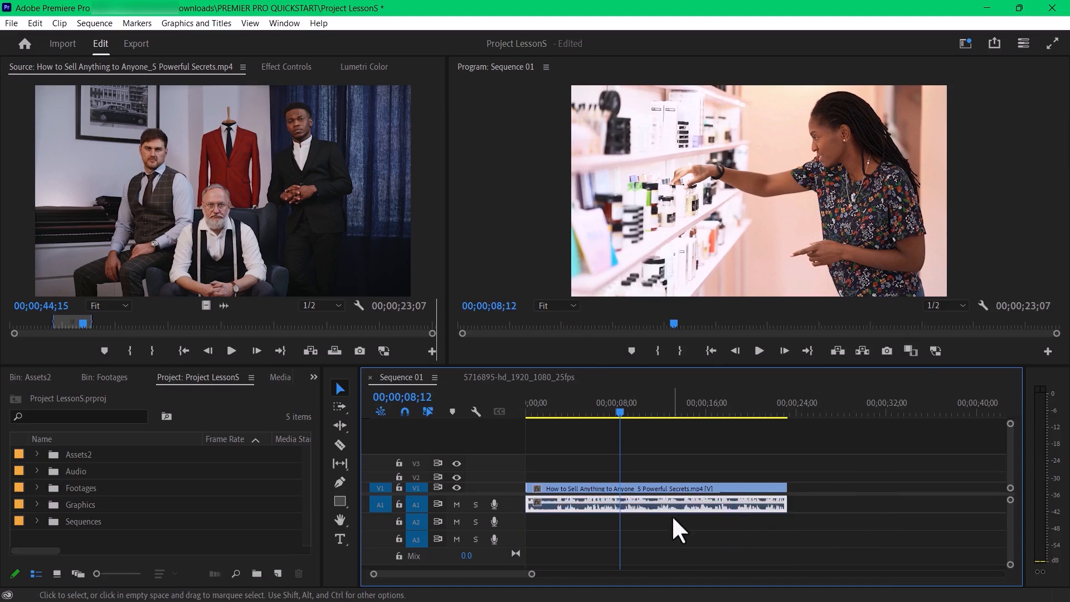
key(ctrl+k)
drag(671, 513, 694, 508)
- Select only the linked clip's video on V1 and try splitting it at 00;00;08;12
click(667, 490)
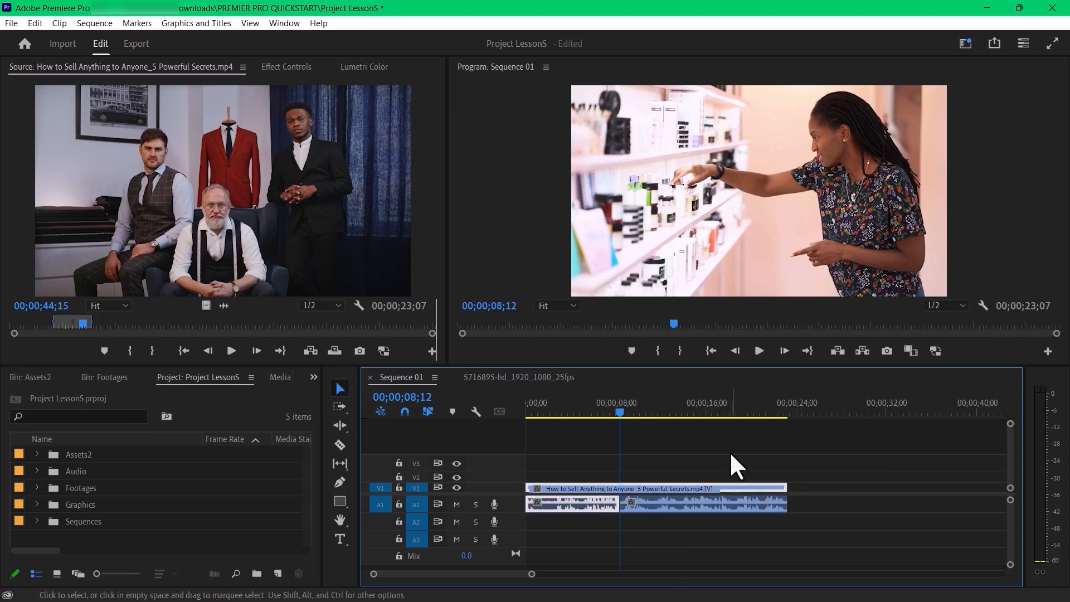
click(731, 451)
click(664, 490)
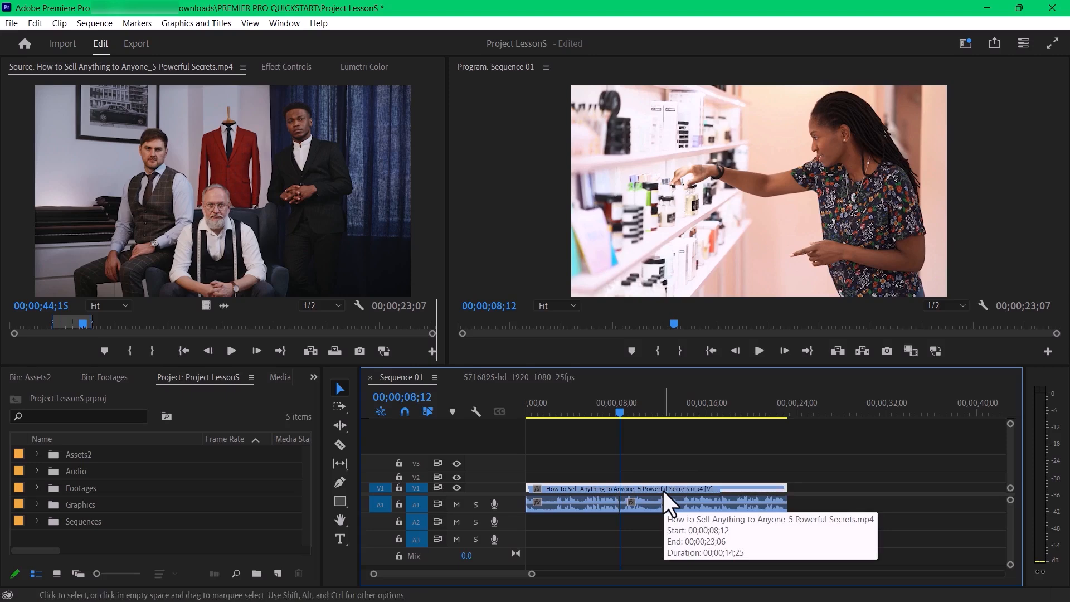
drag(628, 407, 681, 488)
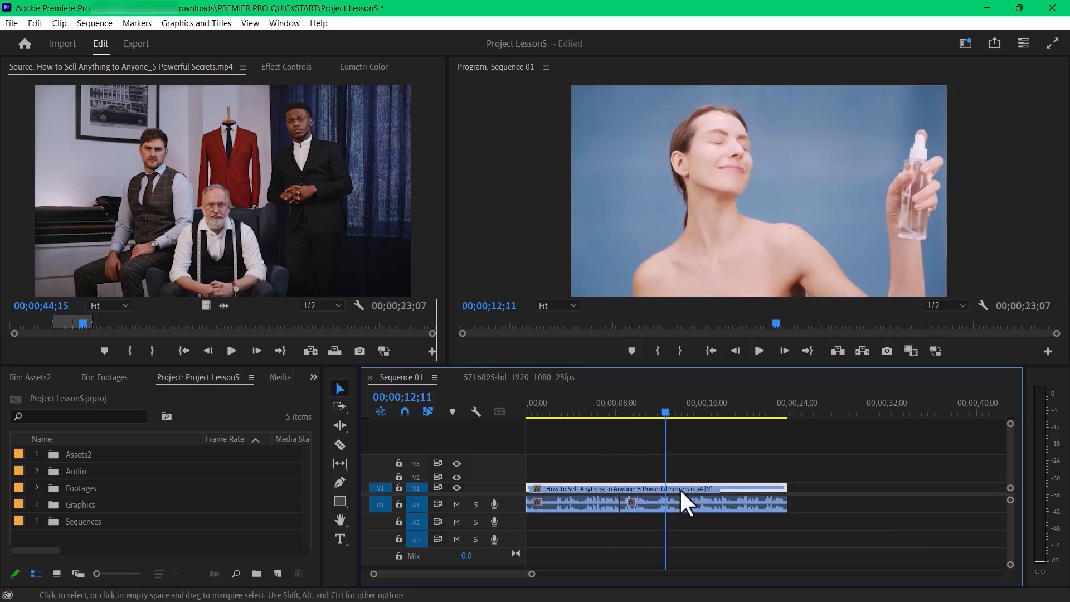
key(ctrl+z)
click(662, 489)
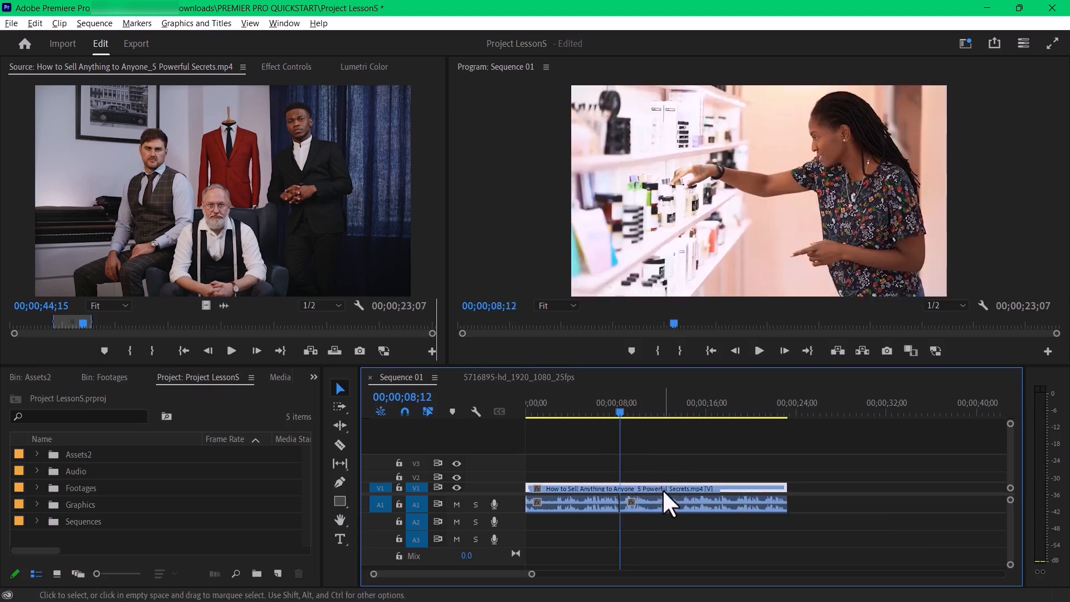
key(ctrl+k)
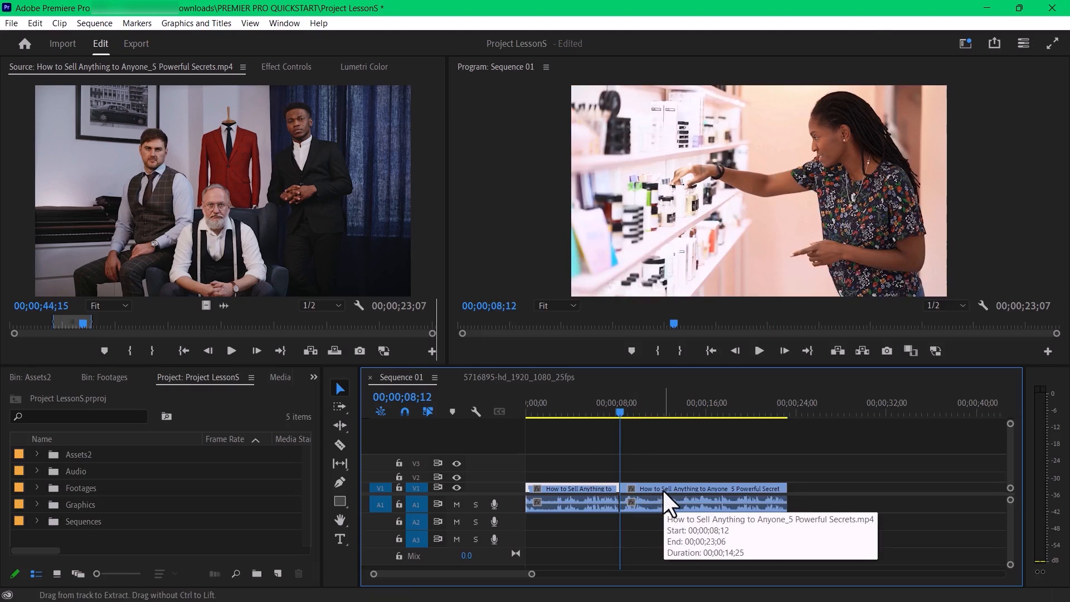
- Split only the video at 00;00;12;11, and shift its second segment about 5 seconds and the second audio segment about 3 seconds later
drag(624, 405, 666, 435)
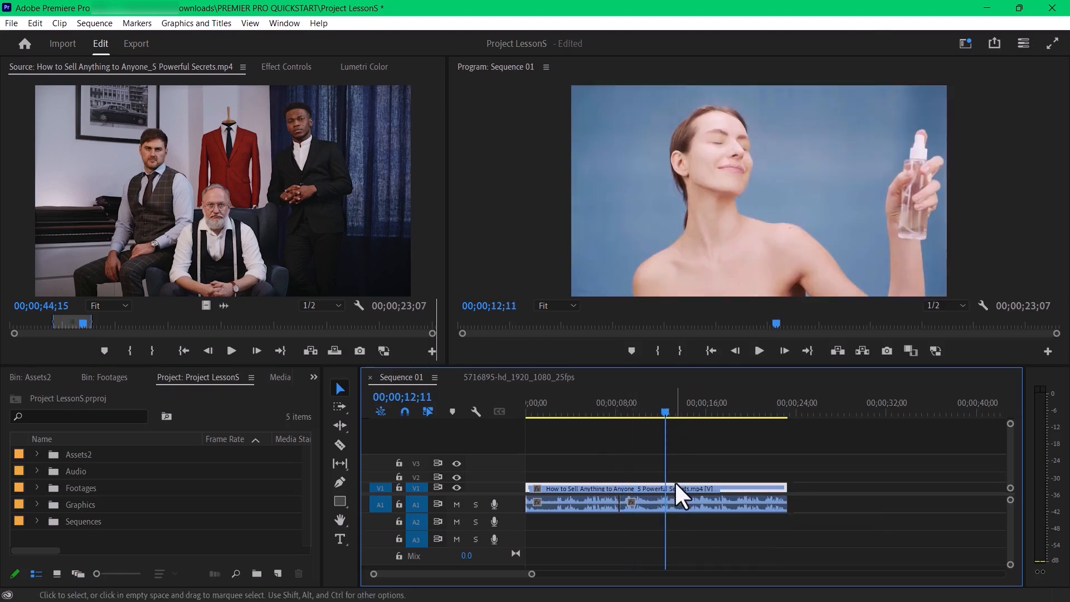
key(ctrl+k)
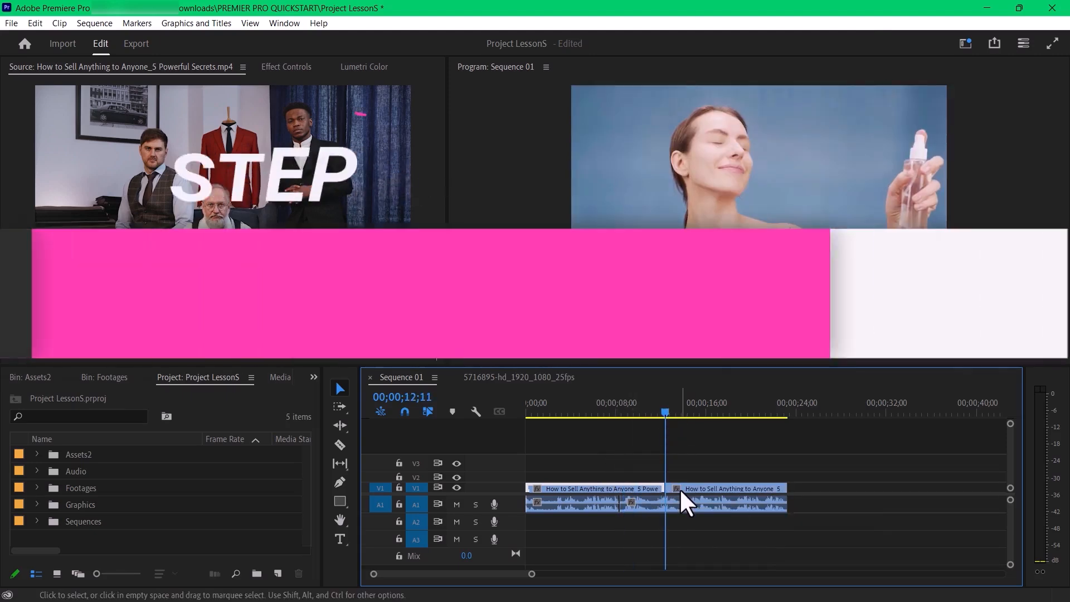
drag(680, 488, 731, 489)
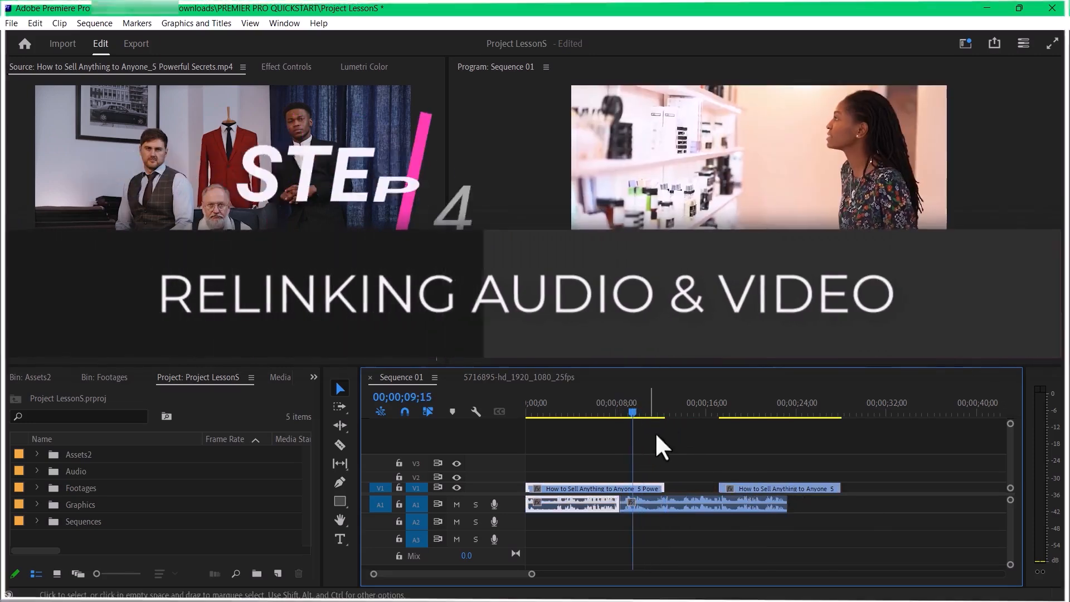
click(706, 503)
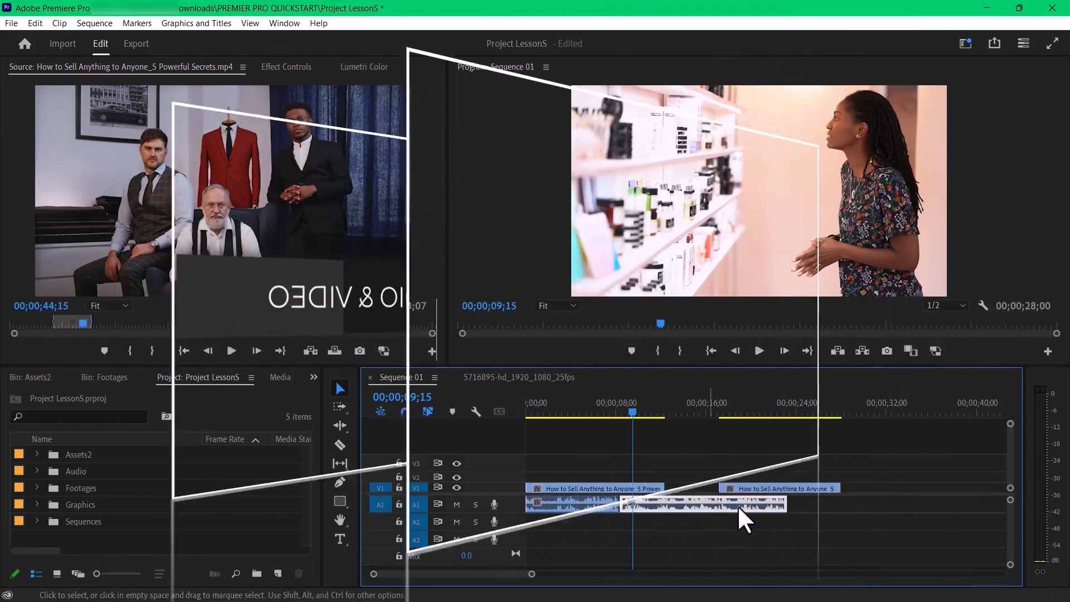
click(786, 539)
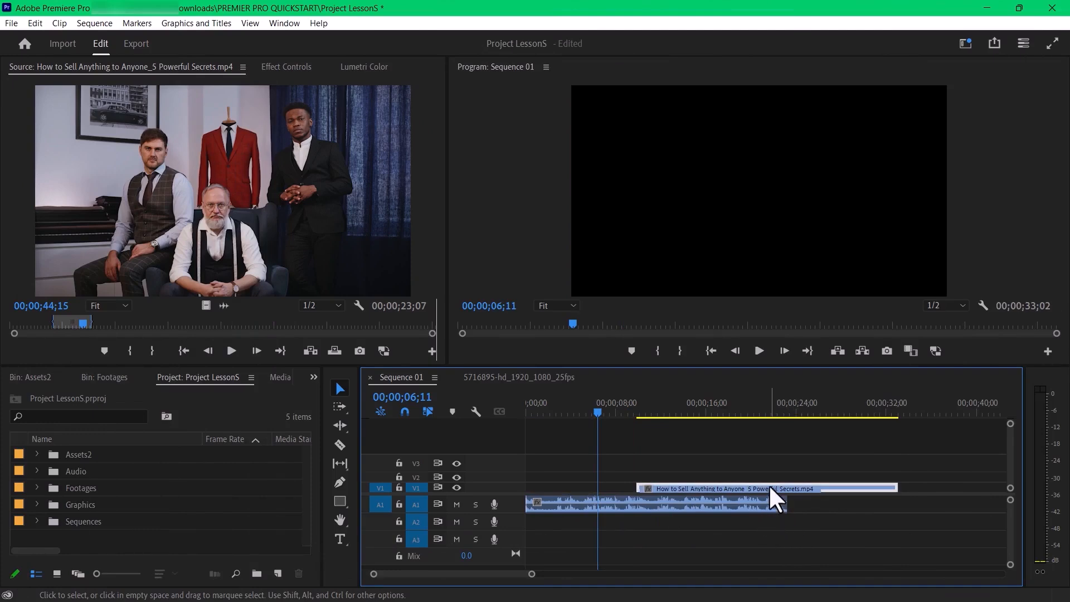
- Align the unlinked video on V1 with the audio at the sequence start, and link both parts together
drag(769, 484, 658, 485)
click(670, 503)
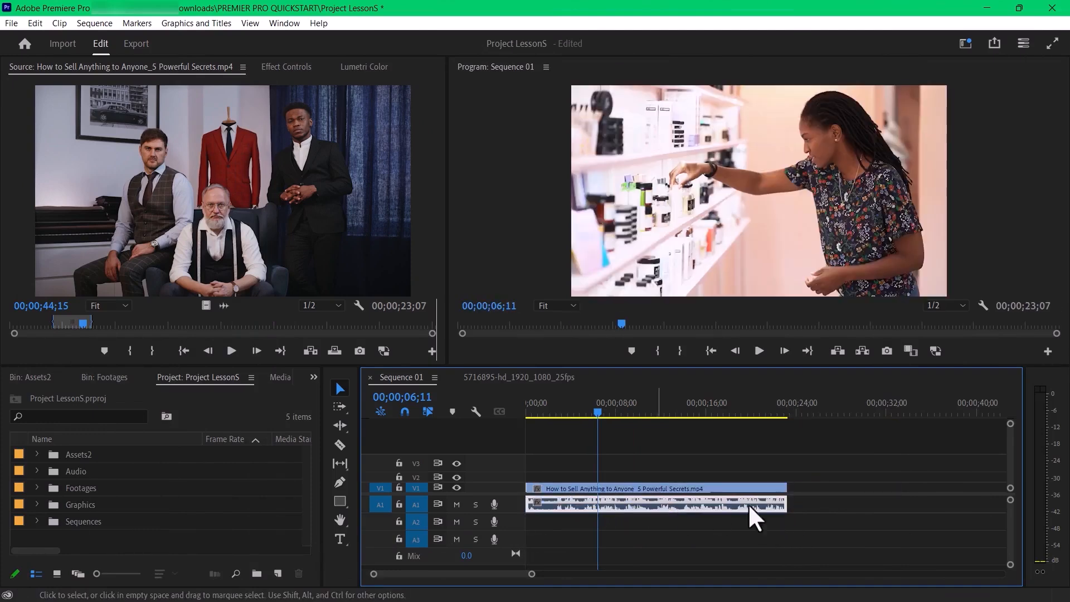
drag(748, 504, 616, 508)
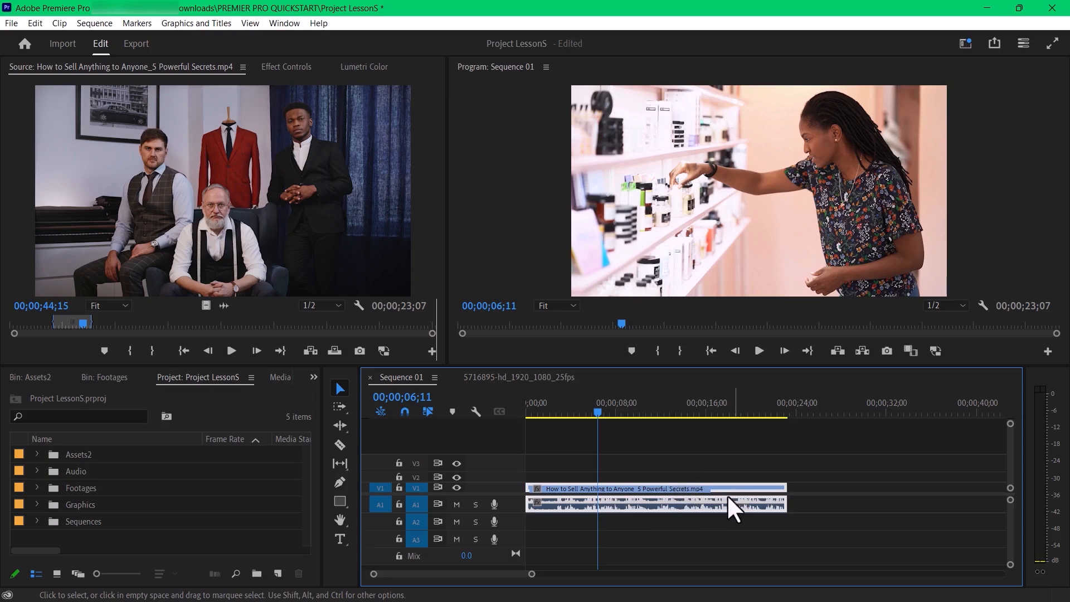
right_click(689, 489)
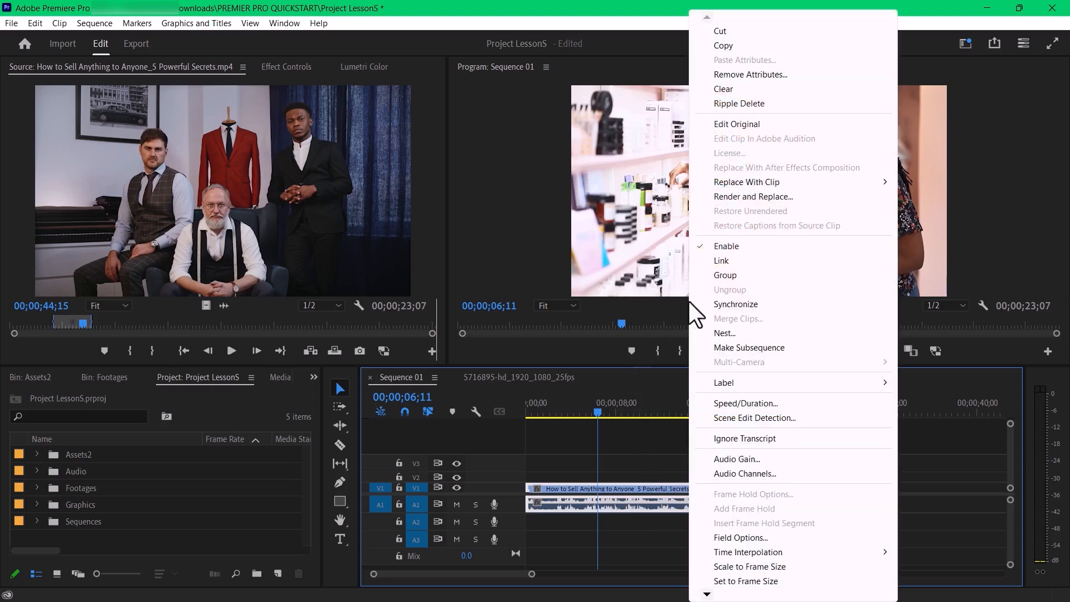
click(722, 261)
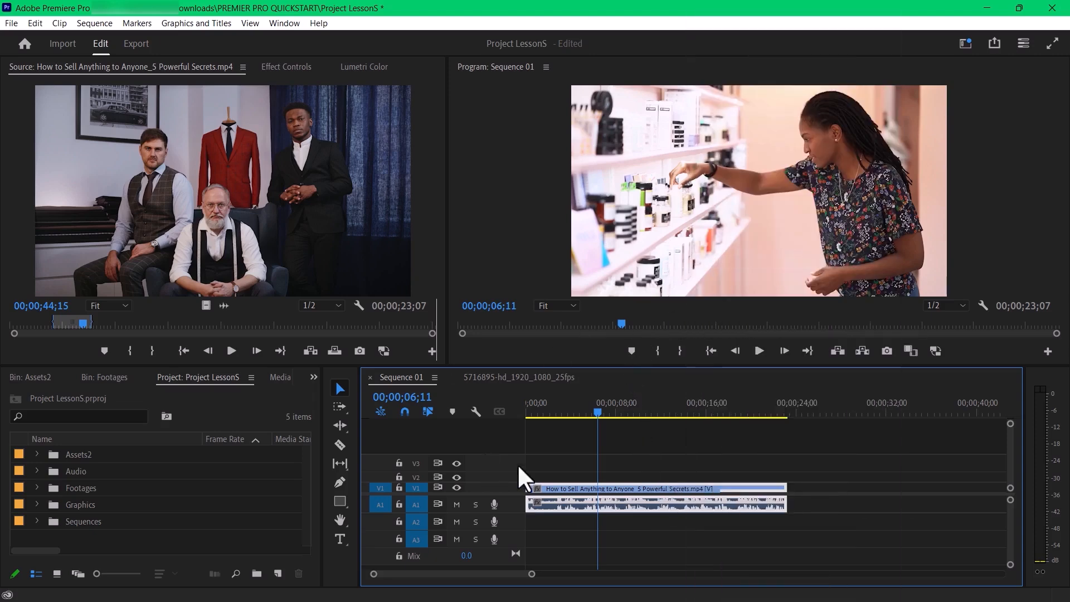
- Move the linked clip along the timeline as a test, return it to the sequence start and deselect it
drag(670, 488, 759, 494)
drag(656, 494, 652, 494)
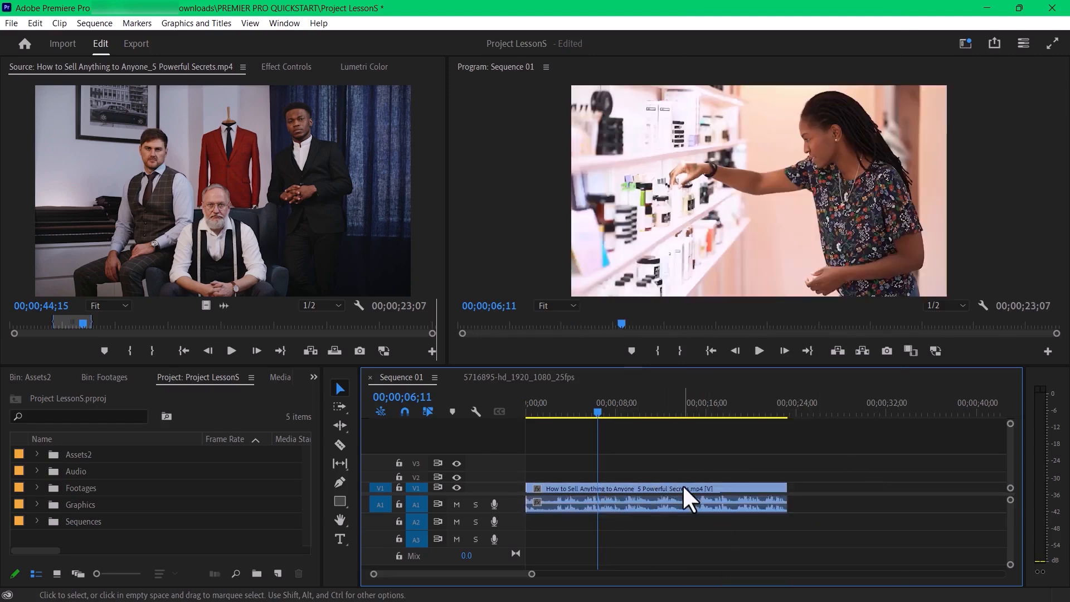
click(690, 519)
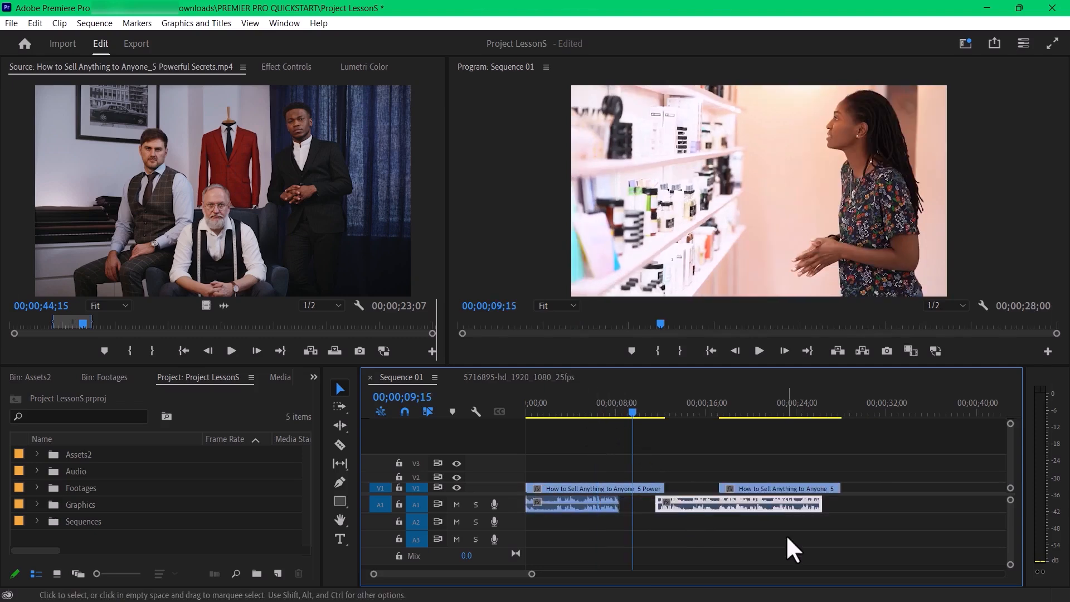
- Realign the unlinked video with its audio at the start of Sequence 01, and relink the two parts
drag(678, 491, 792, 522)
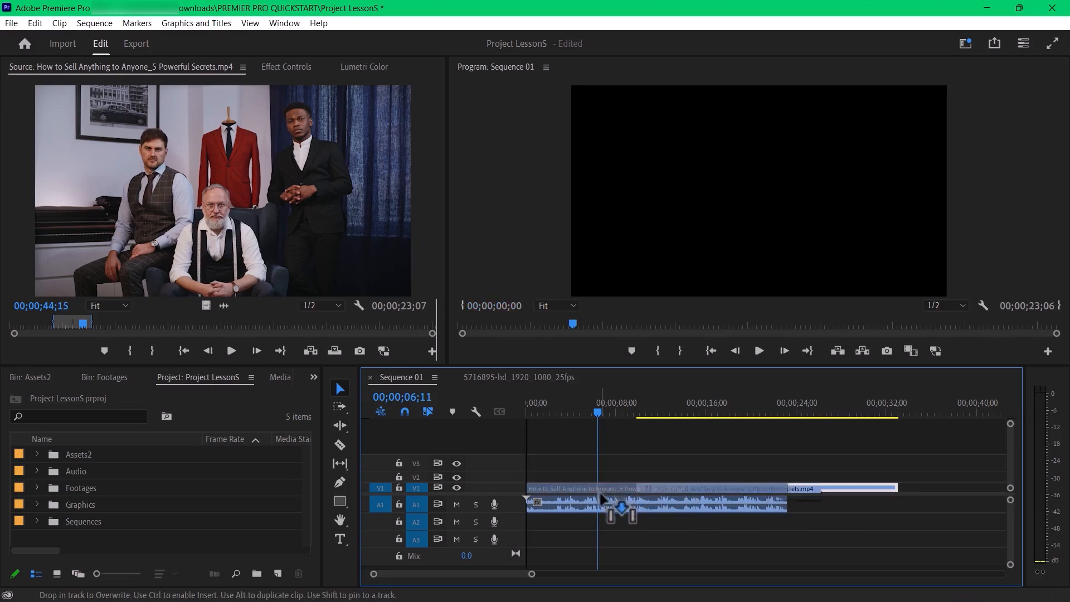
key(ctrl+z)
mouse_move(676, 513)
mouse_down()
mouse_move(660, 513)
mouse_move(842, 512)
mouse_move(822, 550)
mouse_move(848, 518)
mouse_move(633, 513)
mouse_move(680, 505)
mouse_up()
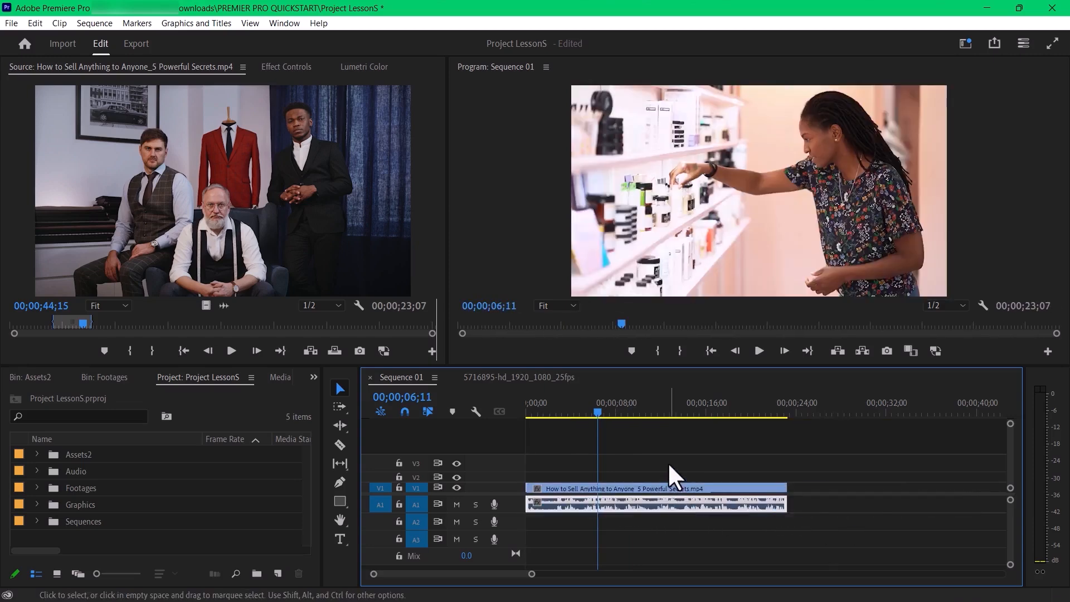
drag(669, 464, 697, 521)
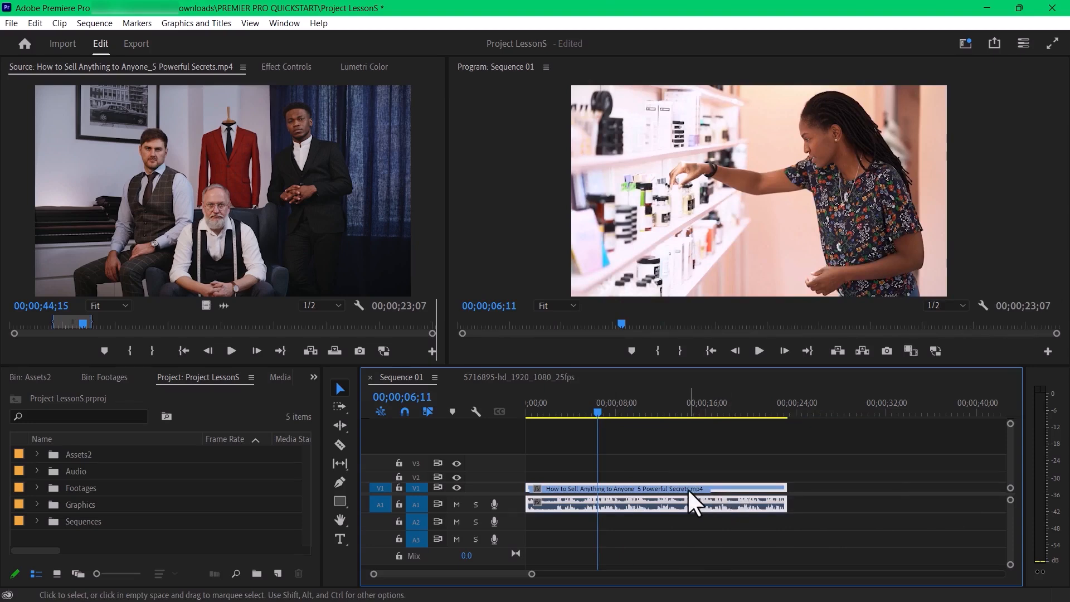
right_click(691, 504)
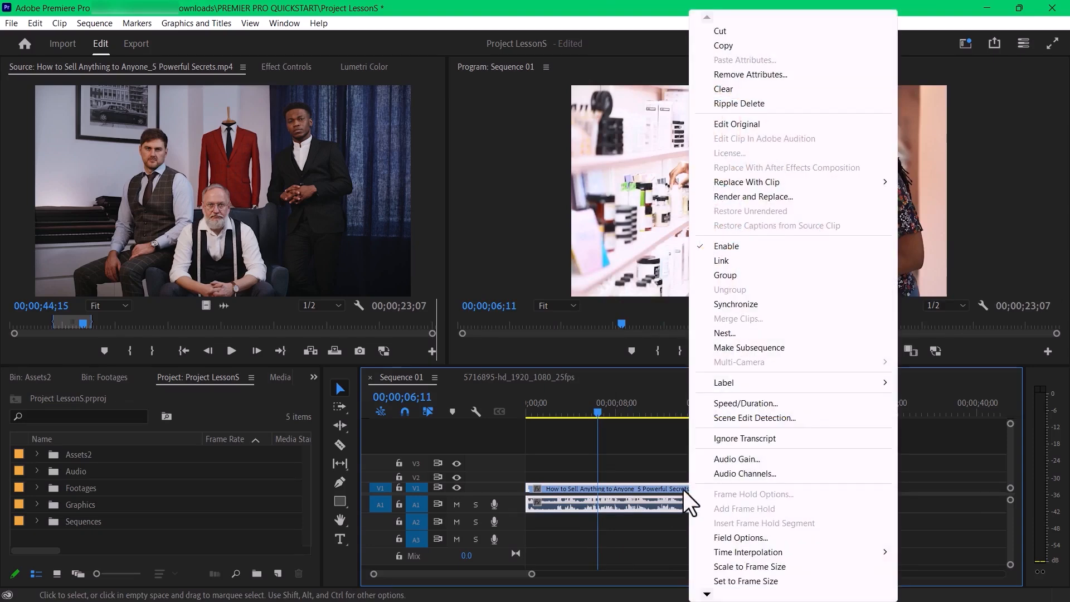
click(719, 262)
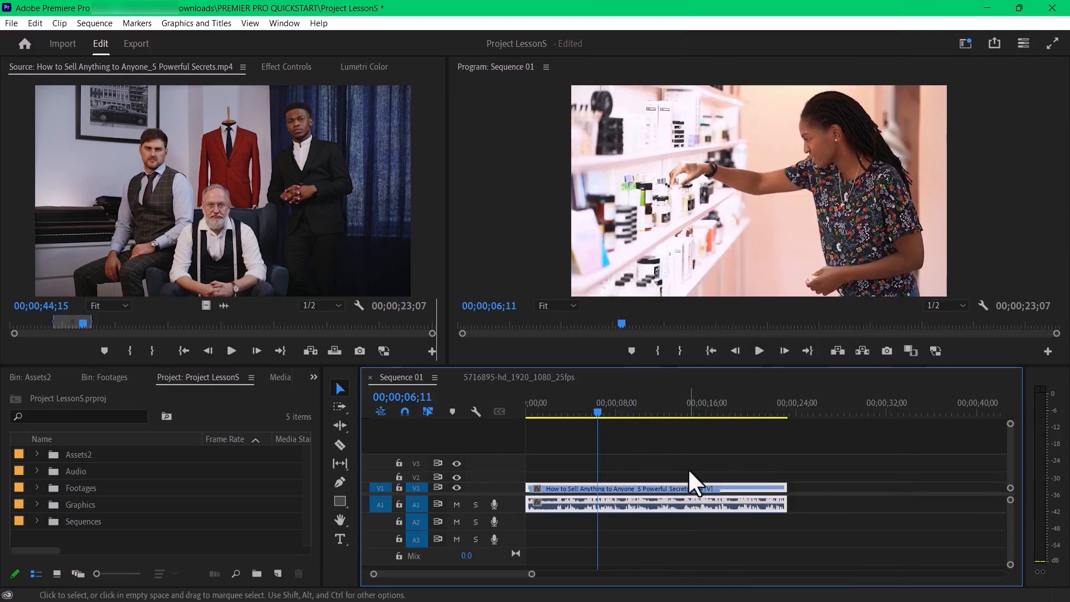
- Test the relinked clip's link by repeatedly selecting it through its video and audio parts and deselecting it
drag(707, 497, 650, 506)
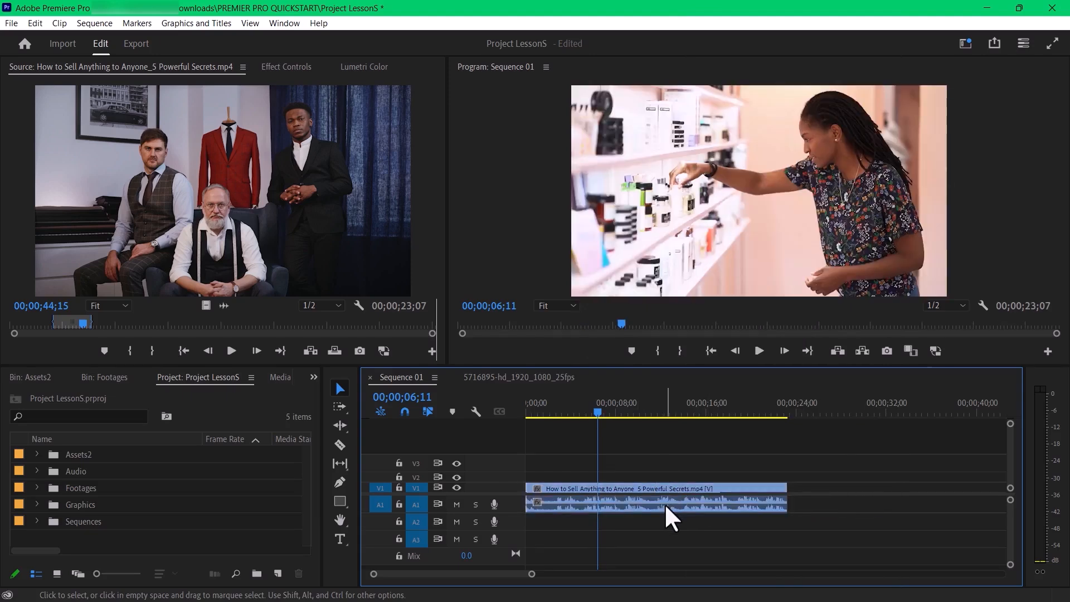
click(666, 507)
click(698, 523)
click(690, 503)
click(691, 518)
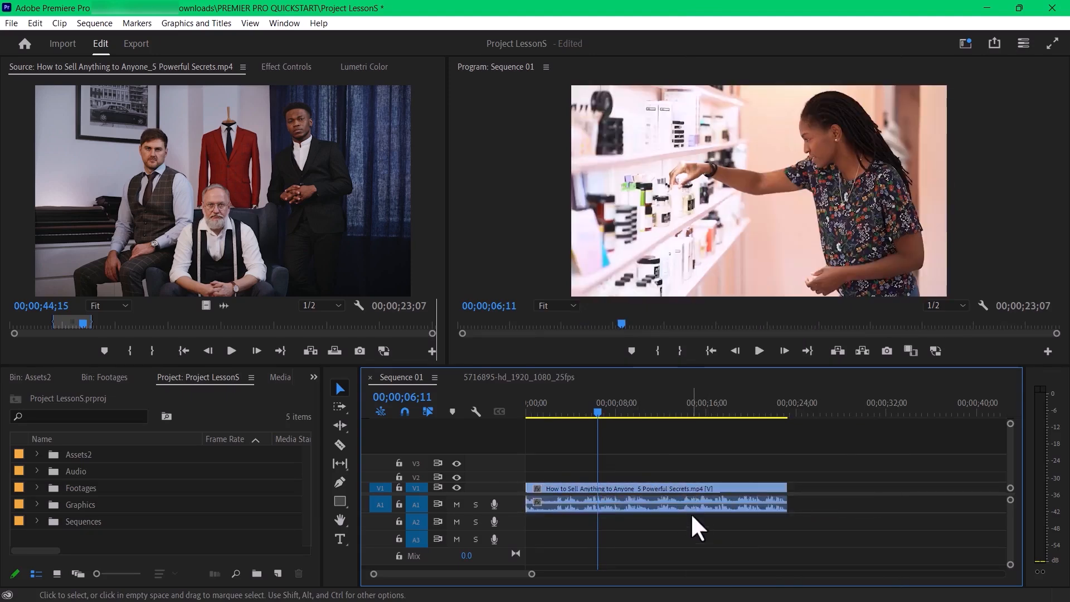
click(684, 490)
click(689, 518)
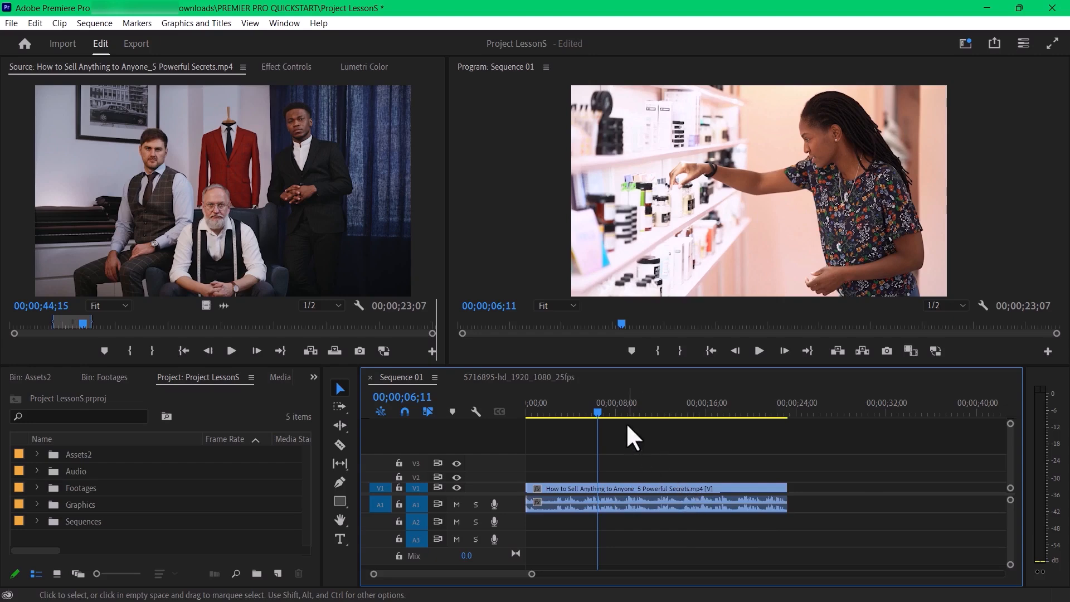
click(624, 499)
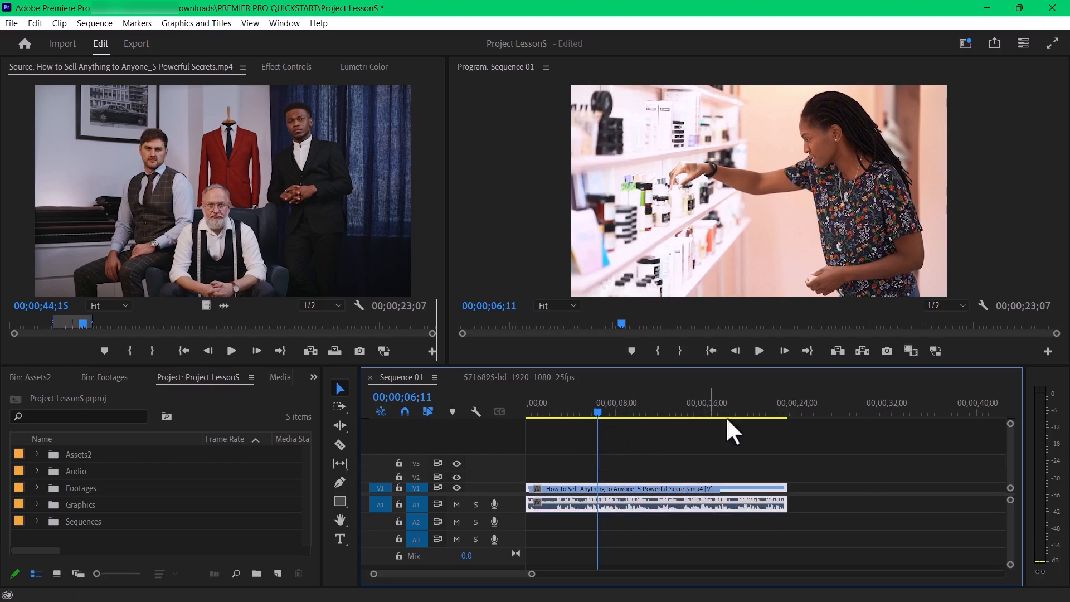
- Split the linked clip at about 6 seconds, and move its second segment about 3.5 seconds later
drag(599, 416, 584, 415)
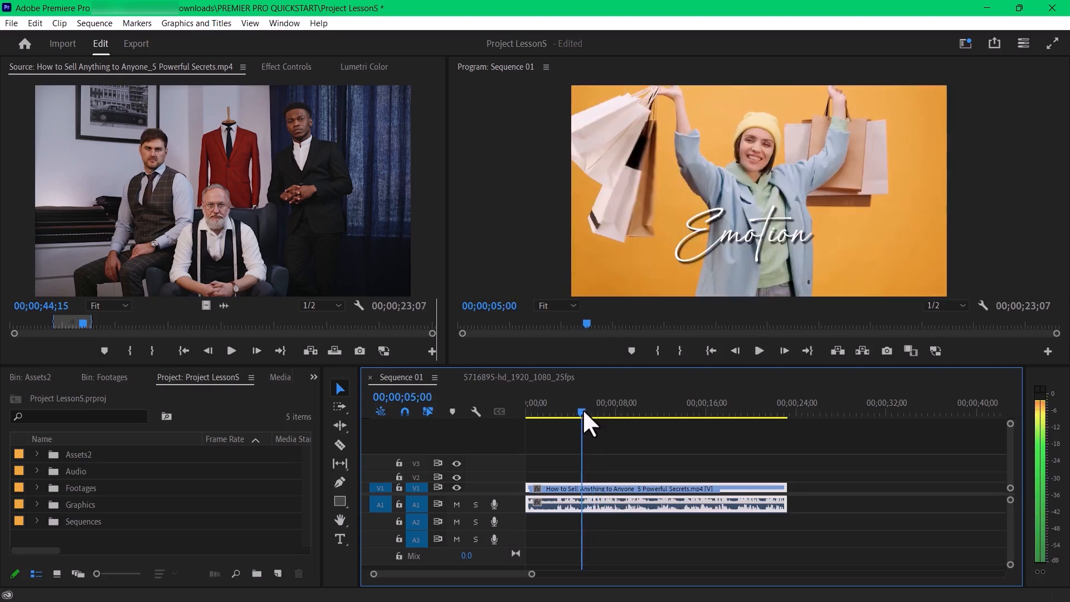
click(594, 499)
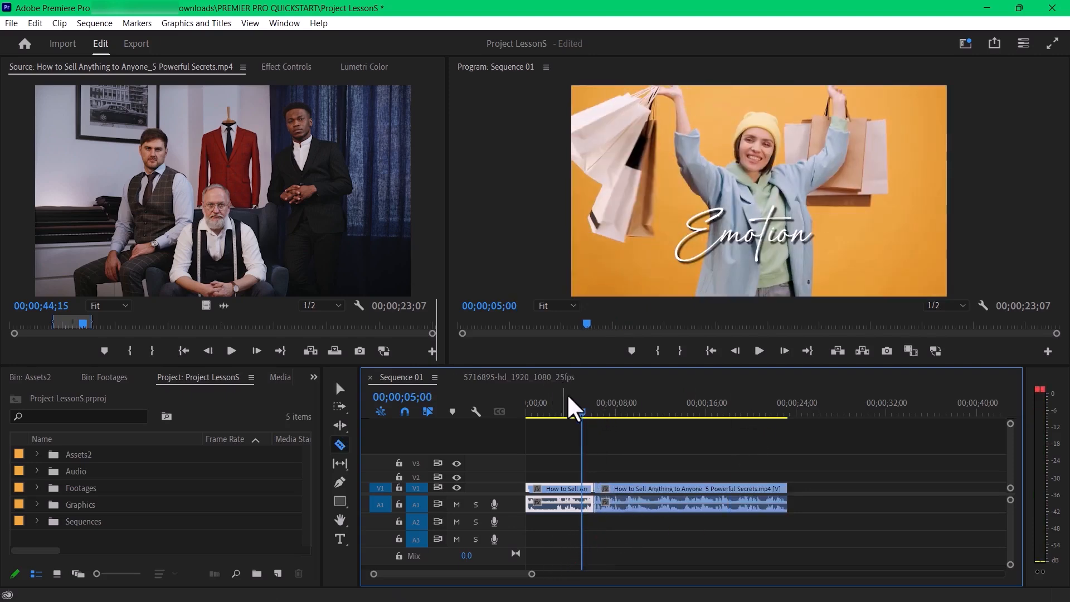
drag(581, 412, 563, 425)
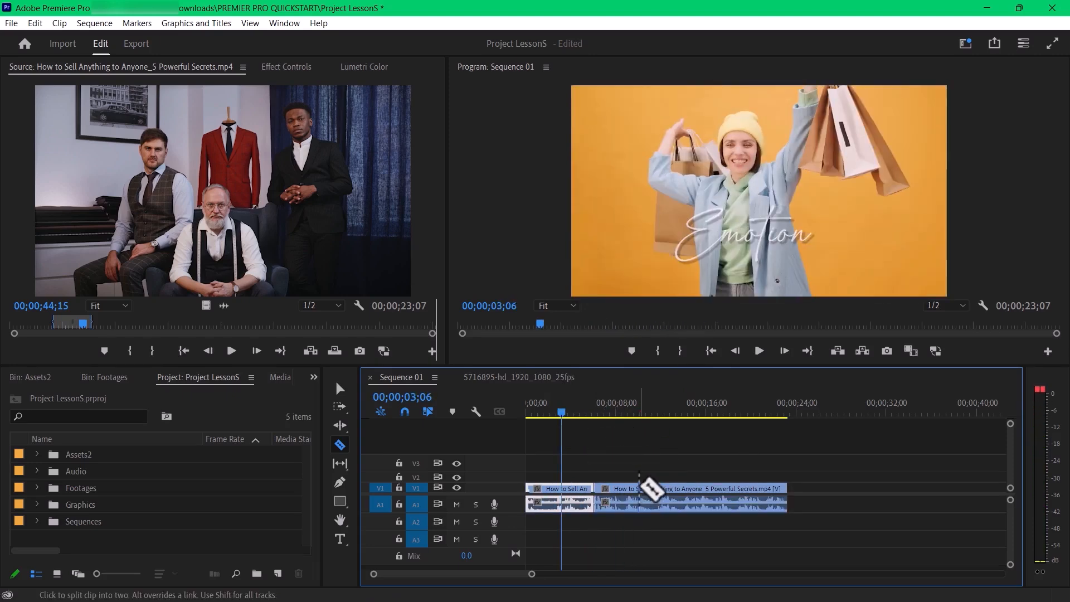
drag(639, 492, 676, 492)
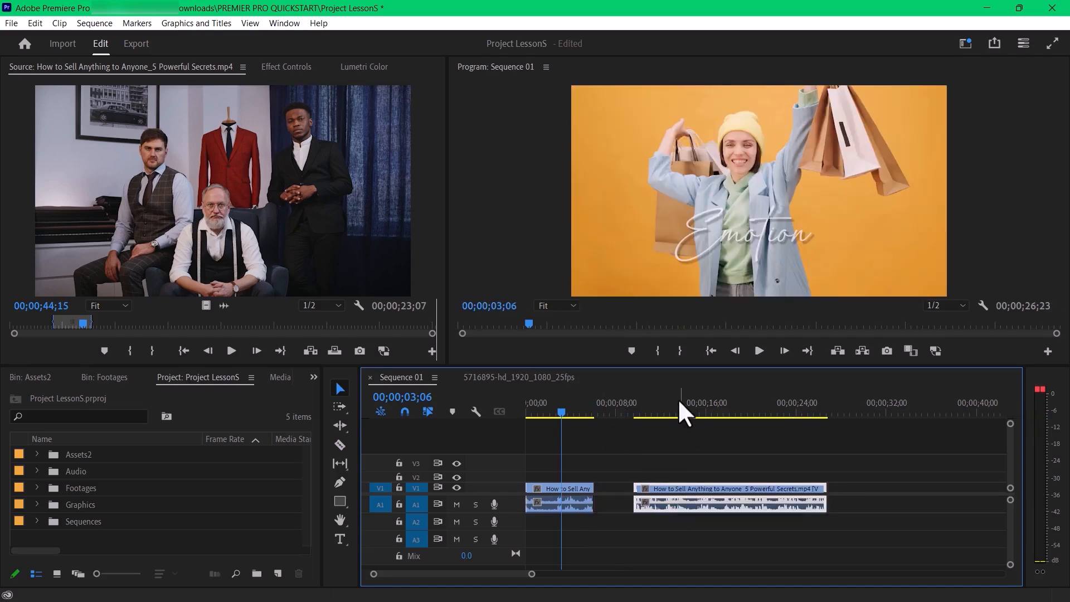
- Unlink the video and audio of the shifted second segment, with the playhead at 00;00;13;29
click(684, 412)
right_click(698, 488)
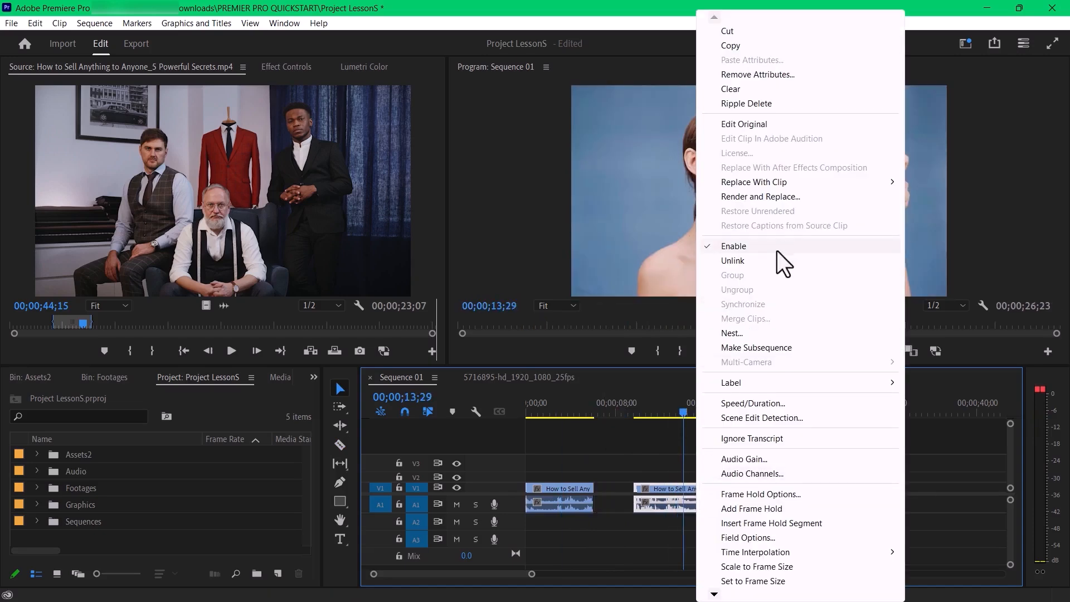
click(764, 262)
- Undo the recent clip edits, and shift only the audio segment that starts at 00;00;08;12 later on A1
drag(690, 407, 674, 441)
key(ctrl+z)
key(ctrl+z)
key(ctrl+z)
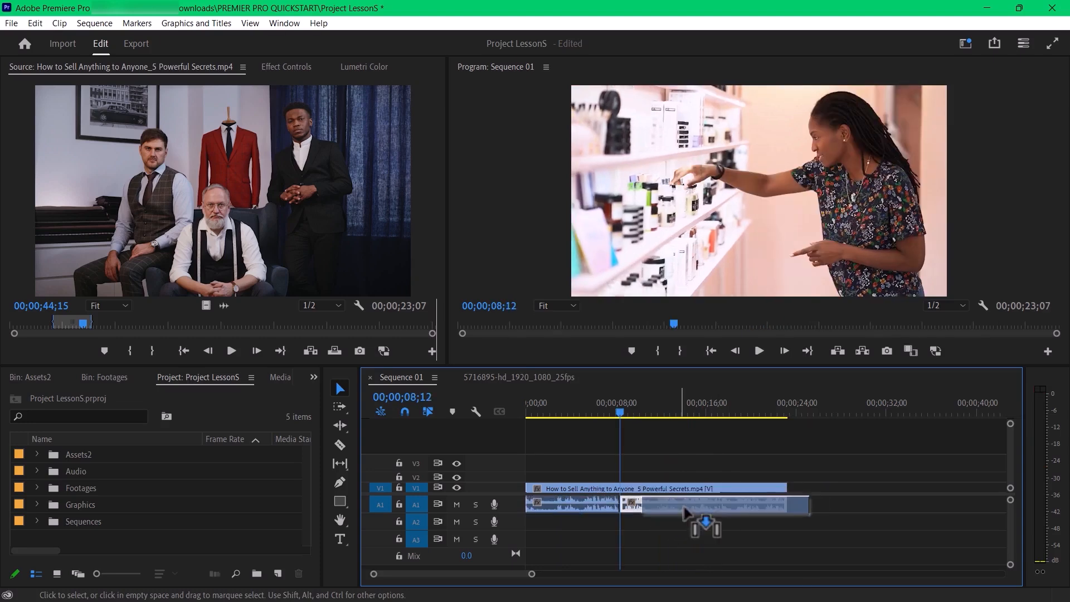
drag(687, 513, 723, 521)
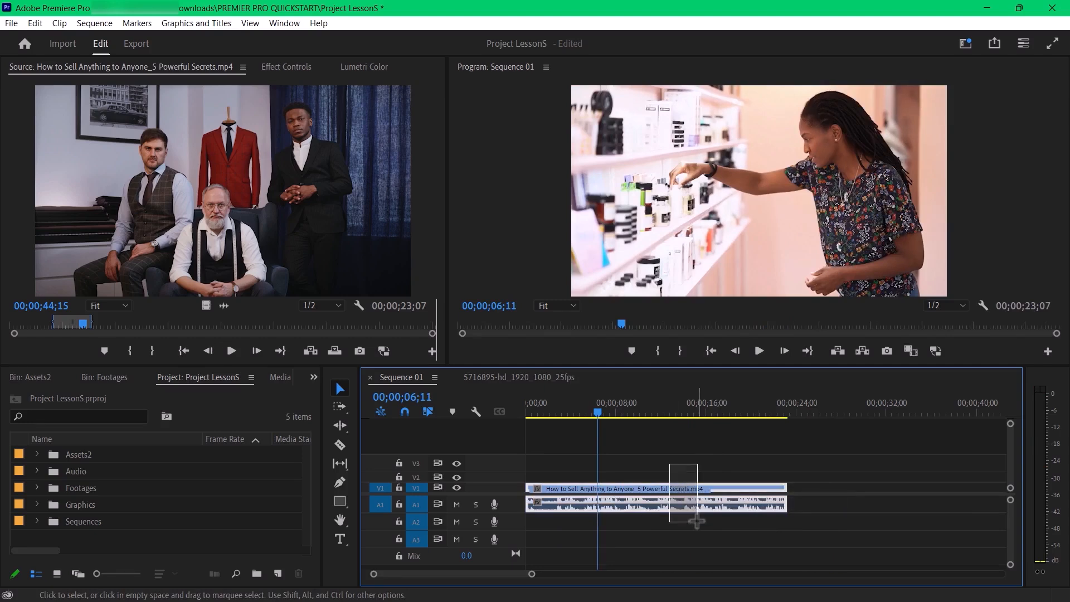
- Link the clip's video and audio parts, and test the link by moving the clip later and back to the sequence start
right_click(693, 502)
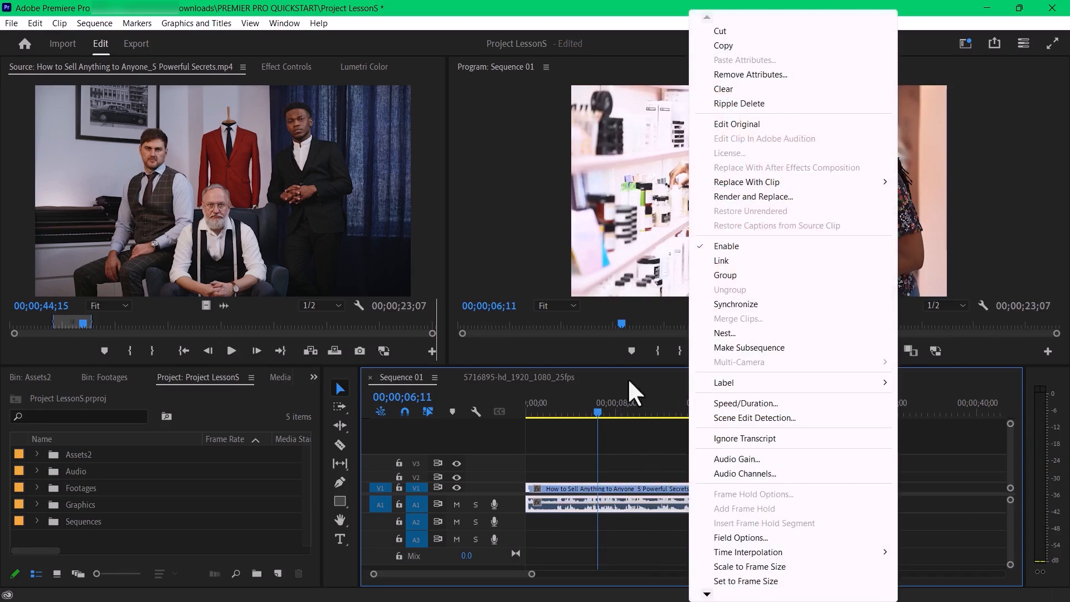
click(722, 261)
click(693, 463)
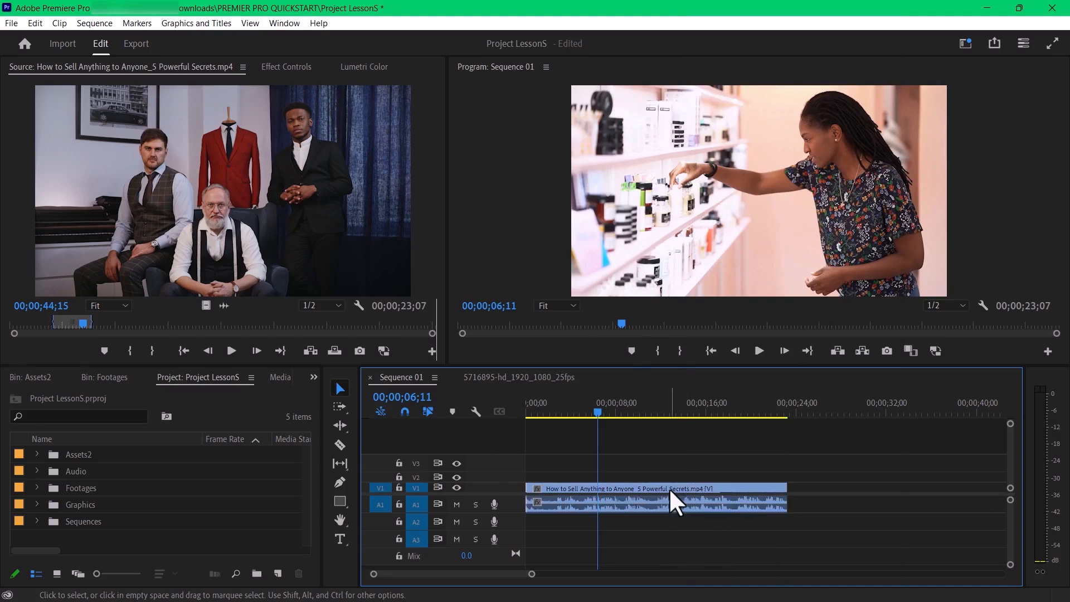
drag(675, 502, 851, 475)
drag(808, 504, 644, 496)
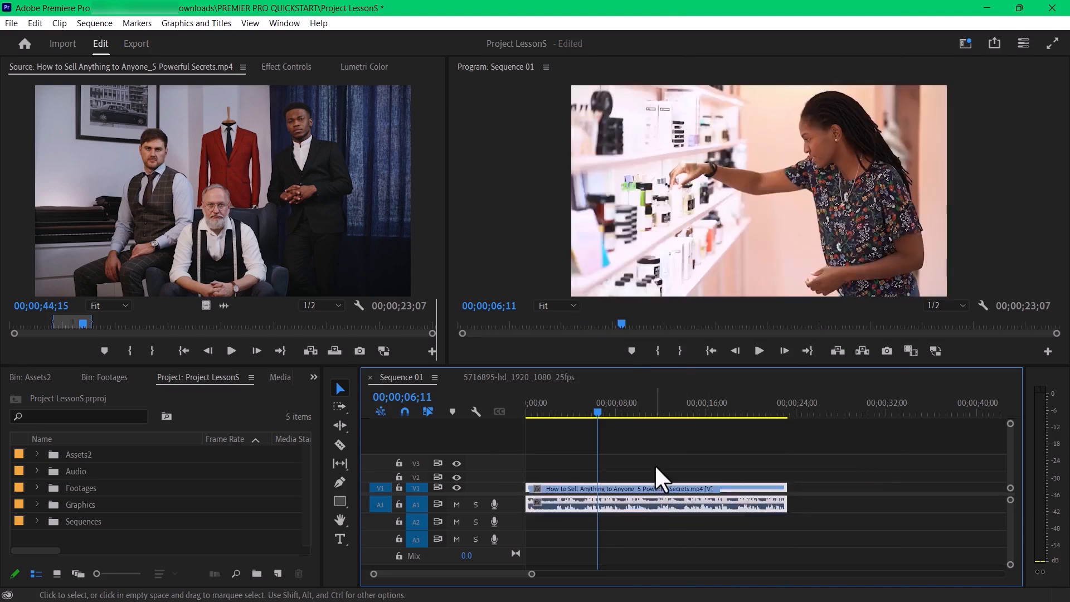
- Select and deselect the clip at the sequence start to check that both parts are selected together
click(698, 526)
click(686, 497)
click(694, 527)
click(685, 499)
click(691, 516)
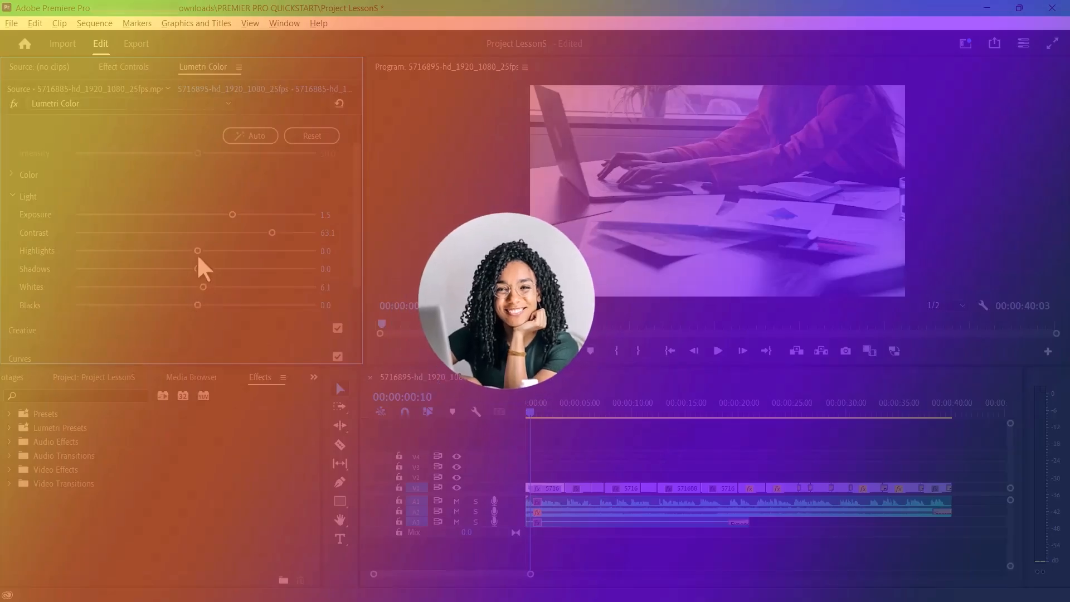
- In sequence 5716895-hd_1920_1080_25fps, set the first clip's Lumetri Highlights to 49.9 and Exposure to 1.3, and fine-tune its Tint and Contrast
drag(160, 252, 238, 254)
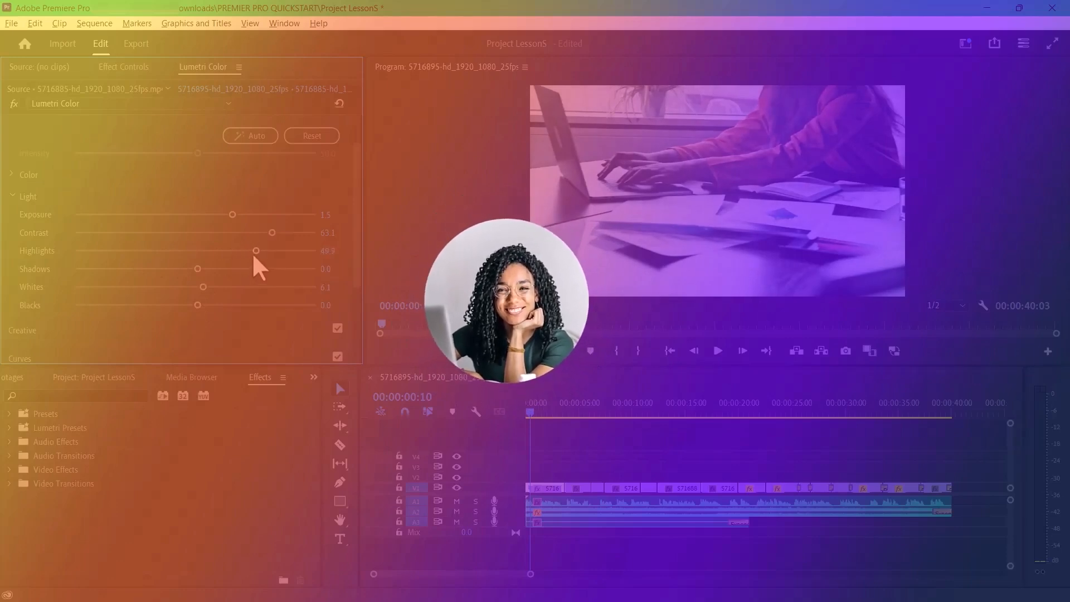
drag(220, 215, 232, 216)
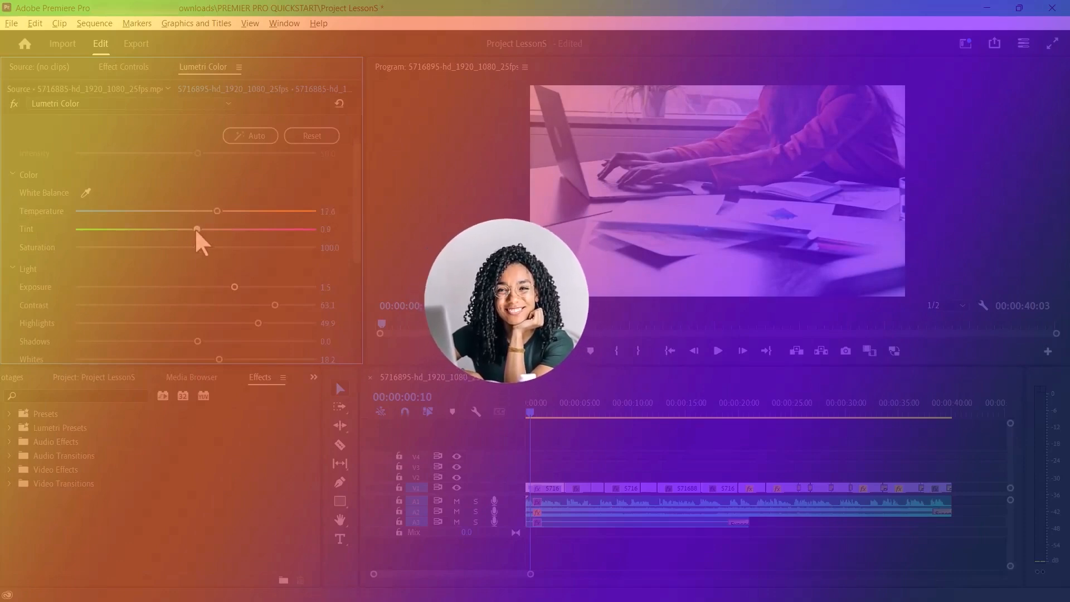
mouse_move(203, 226)
mouse_down()
mouse_move(226, 226)
mouse_move(206, 228)
mouse_up()
drag(202, 227, 196, 250)
drag(224, 287, 277, 305)
- Go to the second clip at 00:00:05:17 and turn off its Creative and Curves corrections in Lumetri Color
drag(527, 414, 574, 415)
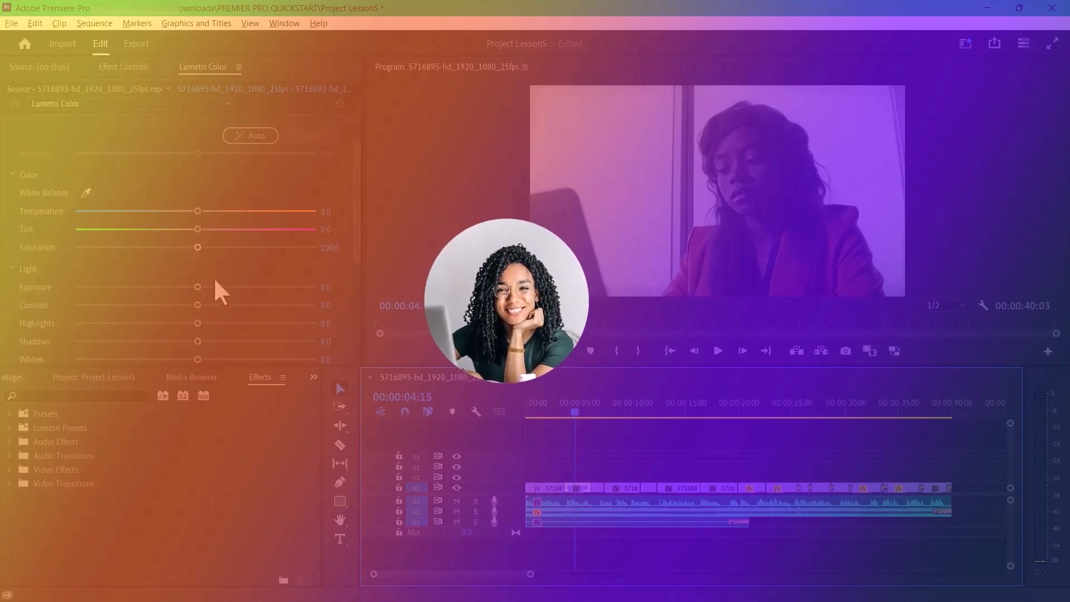
click(548, 413)
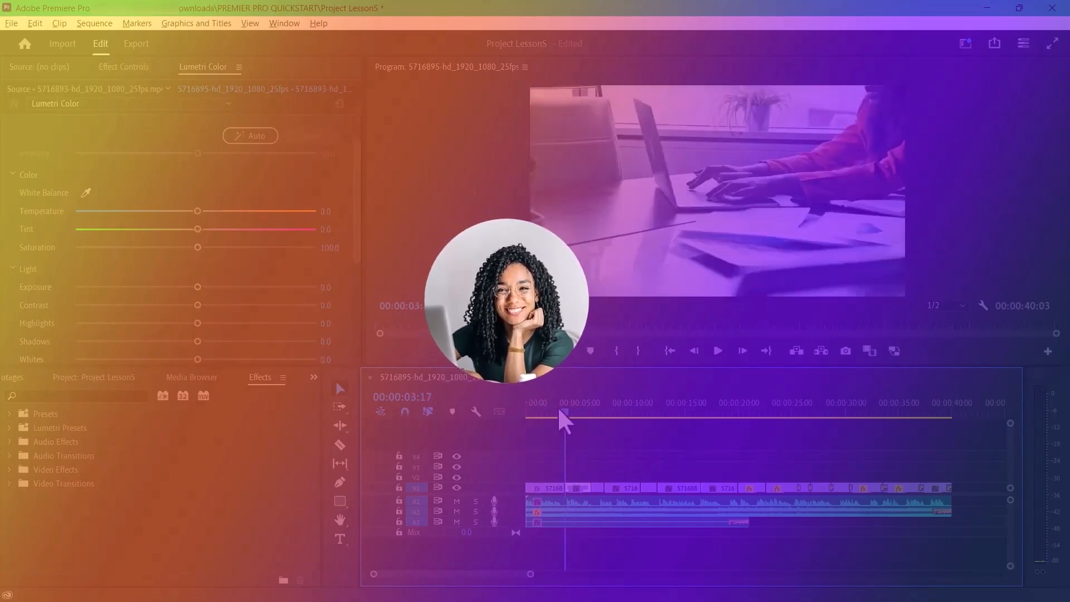
scroll(212, 343, down, 4)
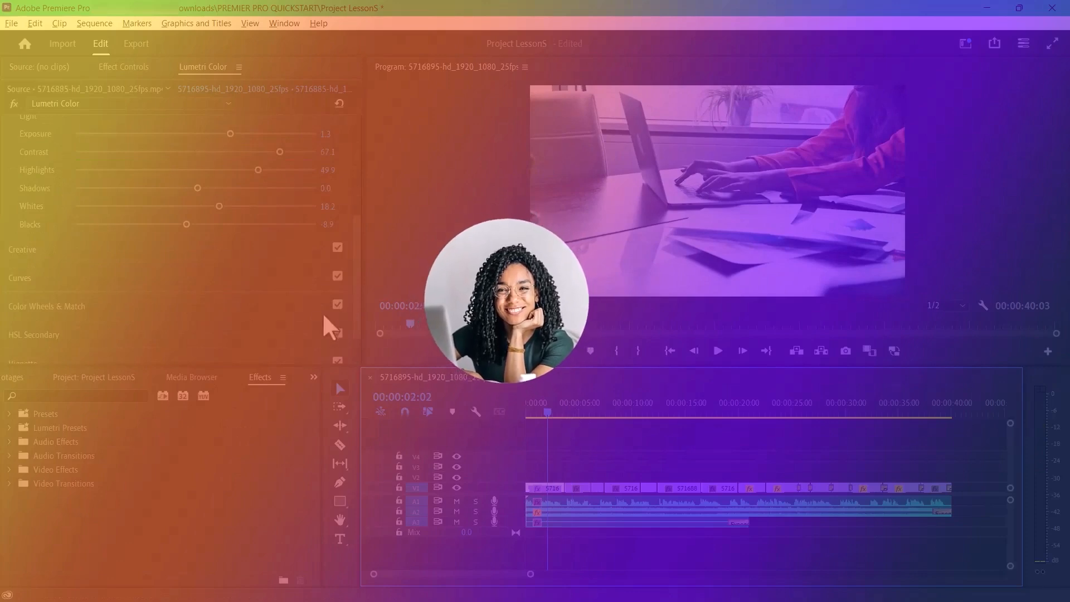
click(585, 413)
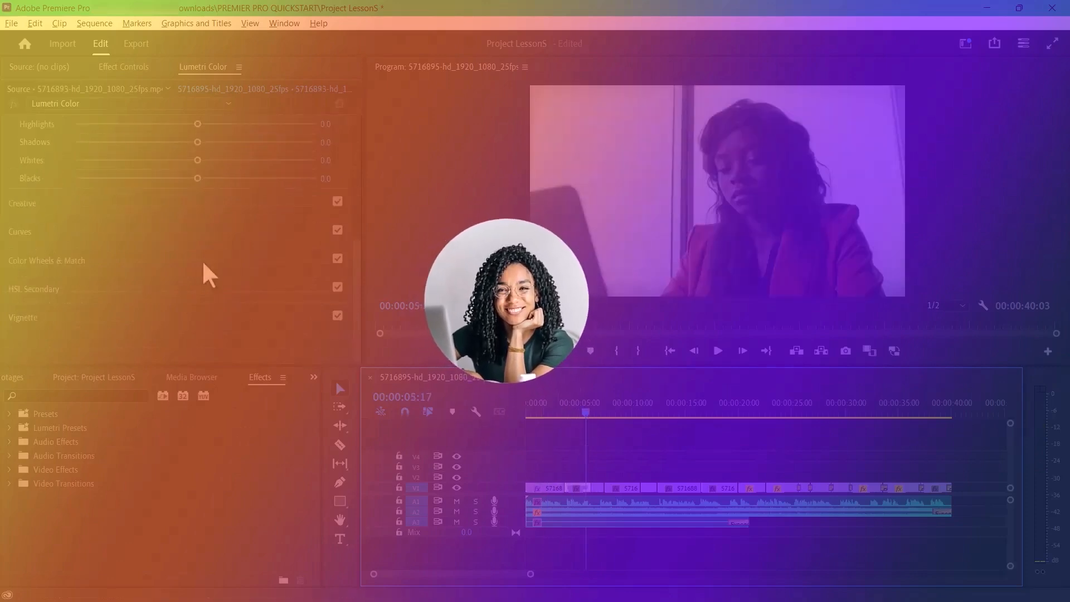
click(336, 202)
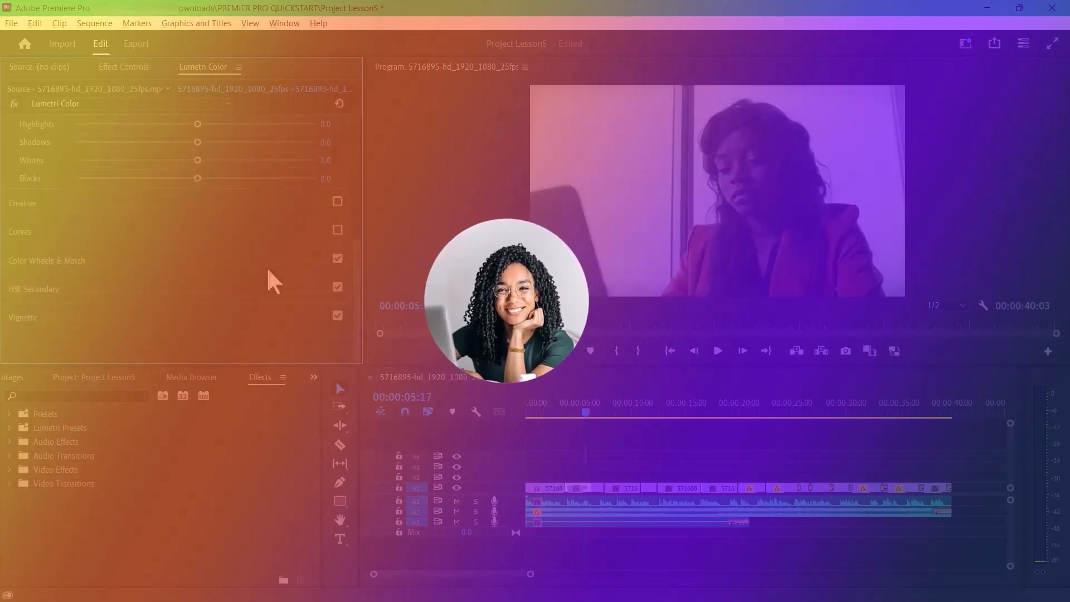
- Show the Comparison View for Color Wheels & Match, and apply the color match to the clip at 00:00:05:17
scroll(262, 256, up, 6)
scroll(175, 299, down, 10)
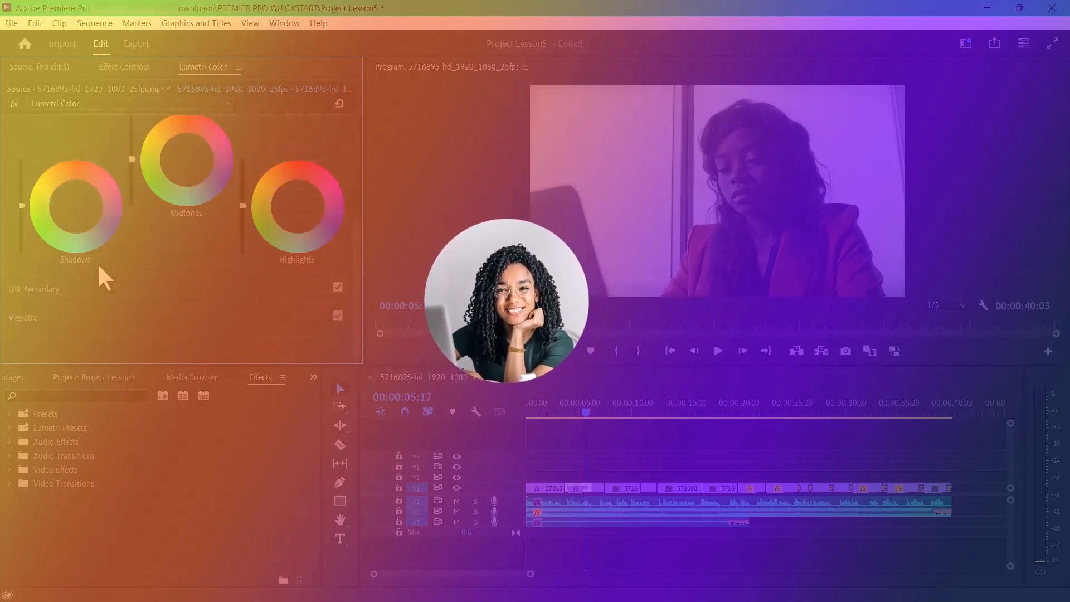
scroll(122, 248, up, 3)
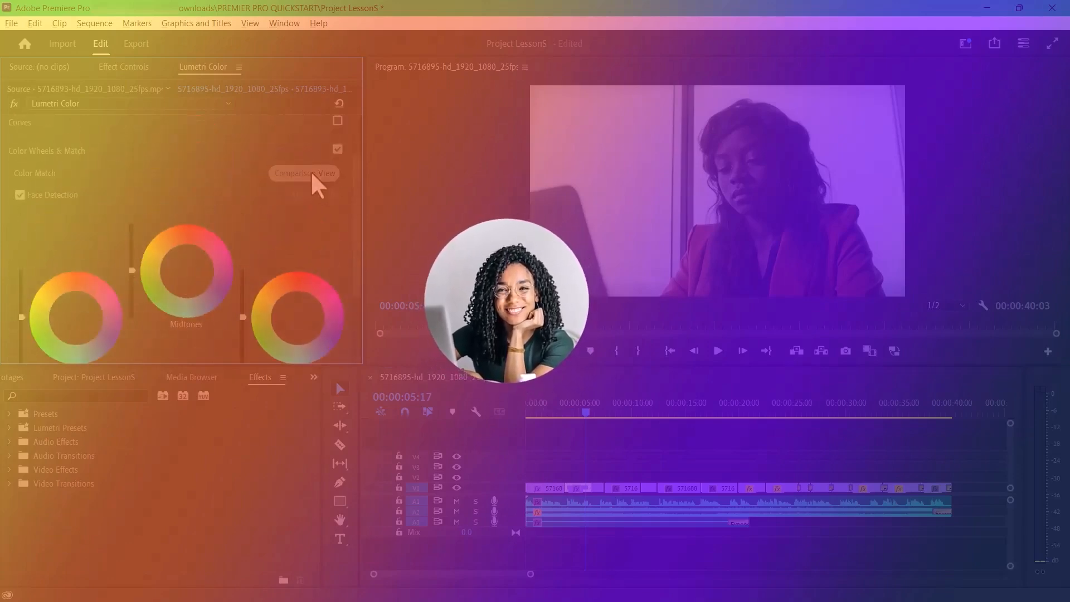
click(310, 170)
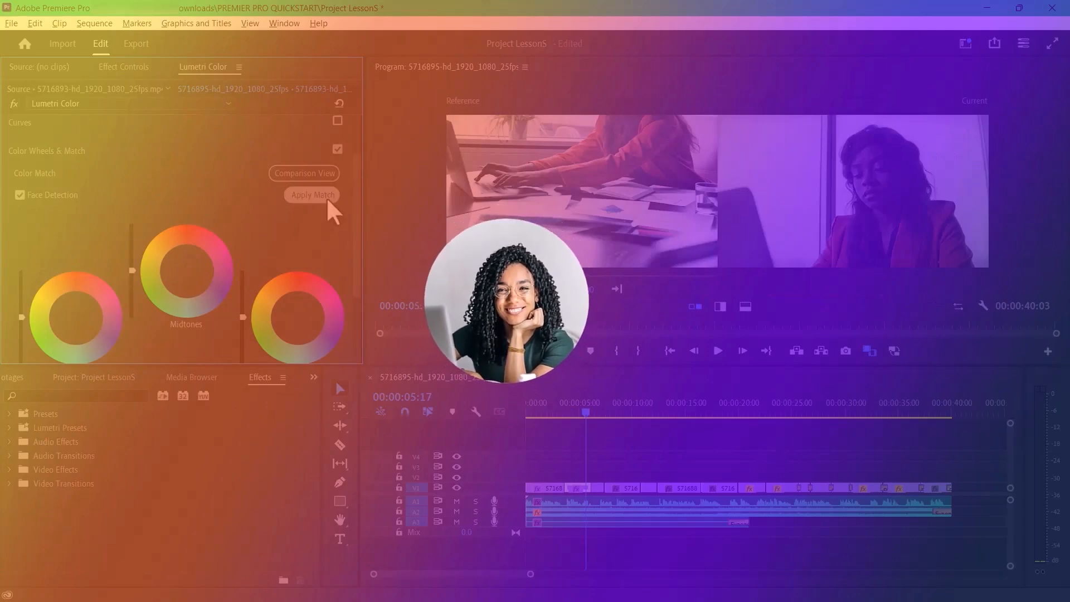
click(309, 195)
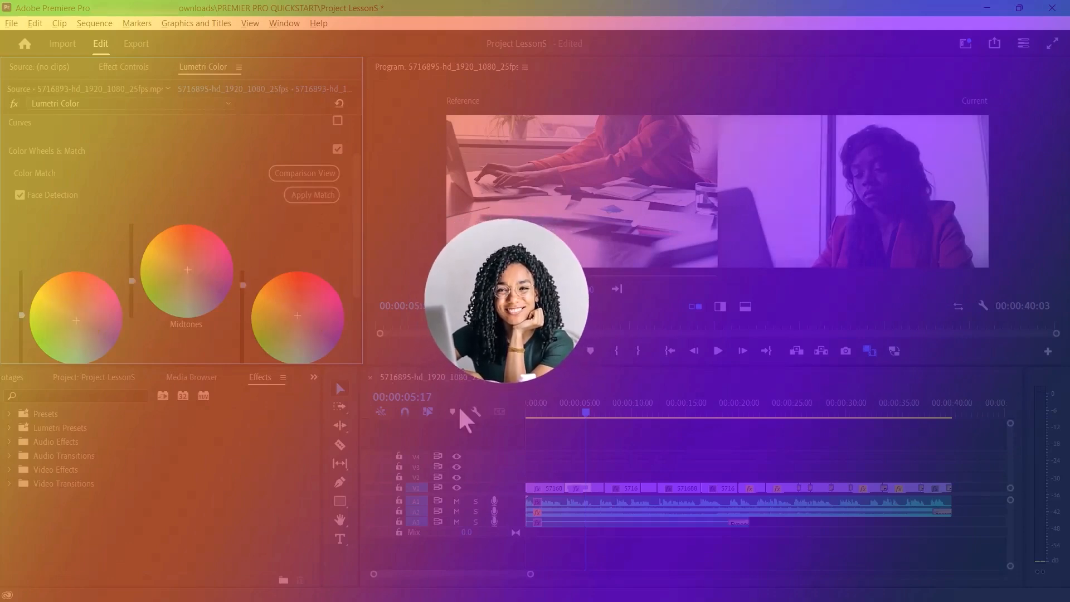
- Apply the color match to the clip at 00:00:07:00 using the same reference frame
click(601, 413)
drag(603, 412, 601, 413)
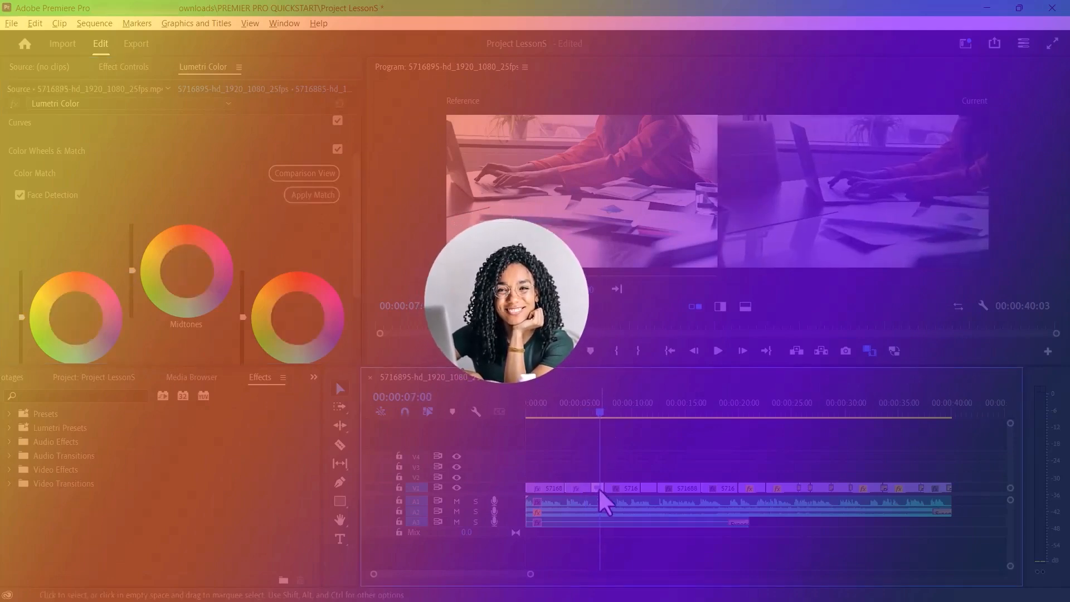
click(312, 197)
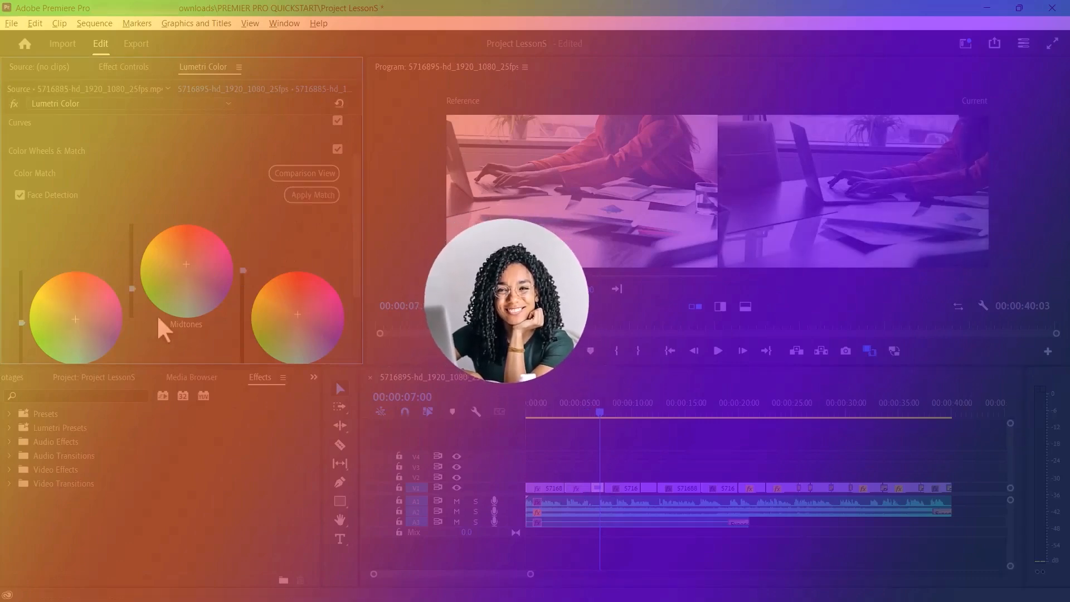
scroll(156, 315, down, 2)
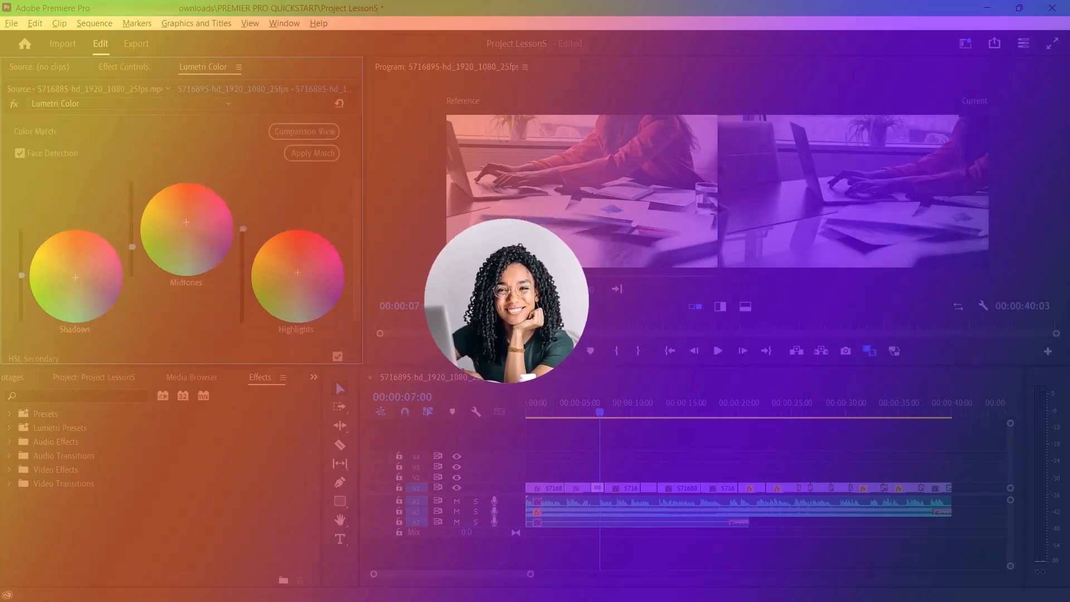
- Apply the color match to the clip at 00:00:11:18, and raise its midtones slightly
click(602, 413)
drag(607, 414, 650, 413)
click(312, 153)
click(320, 151)
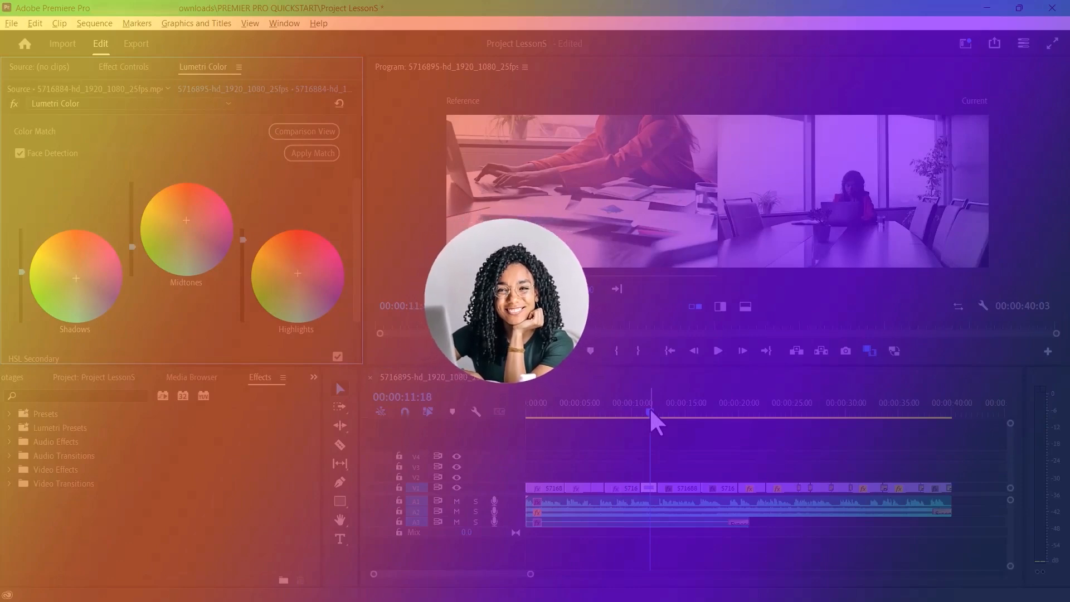
drag(132, 247, 132, 241)
- Apply the color match to the clips at 00:00:13:11 and 00:00:17:15
drag(649, 412, 669, 412)
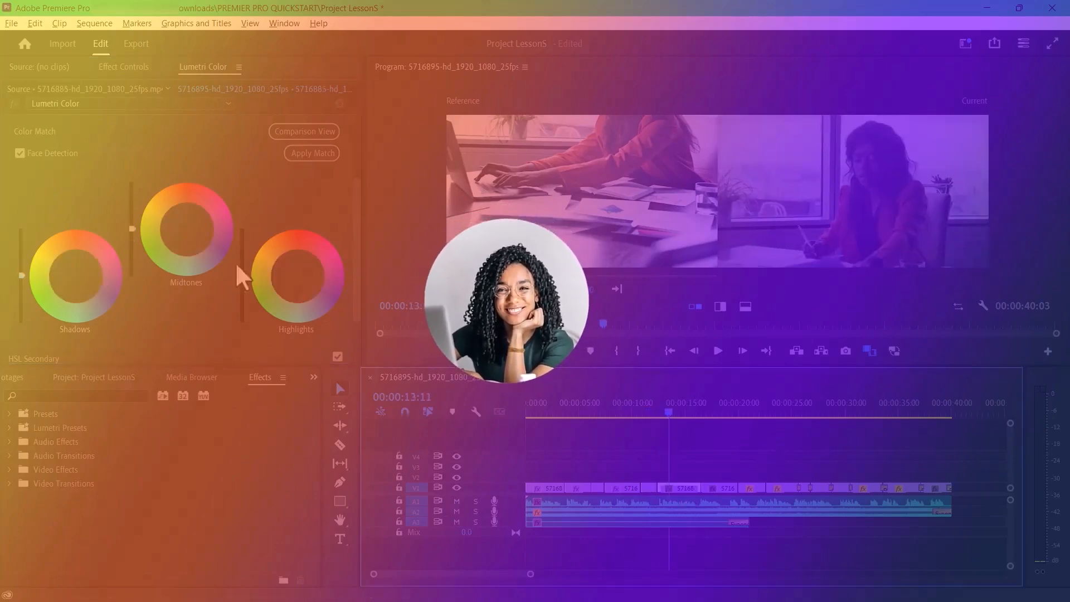
click(310, 154)
click(713, 413)
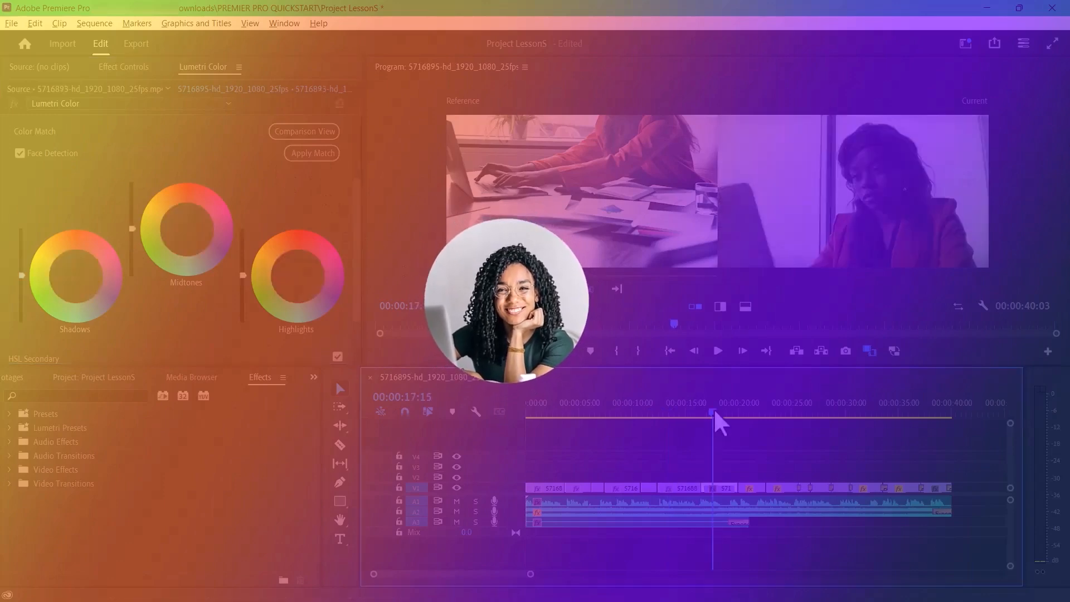
click(313, 153)
- Apply the color match to the clips at 00:00:21:10, 00:00:24:03 and 00:00:25:22 using the same reference frame
click(754, 413)
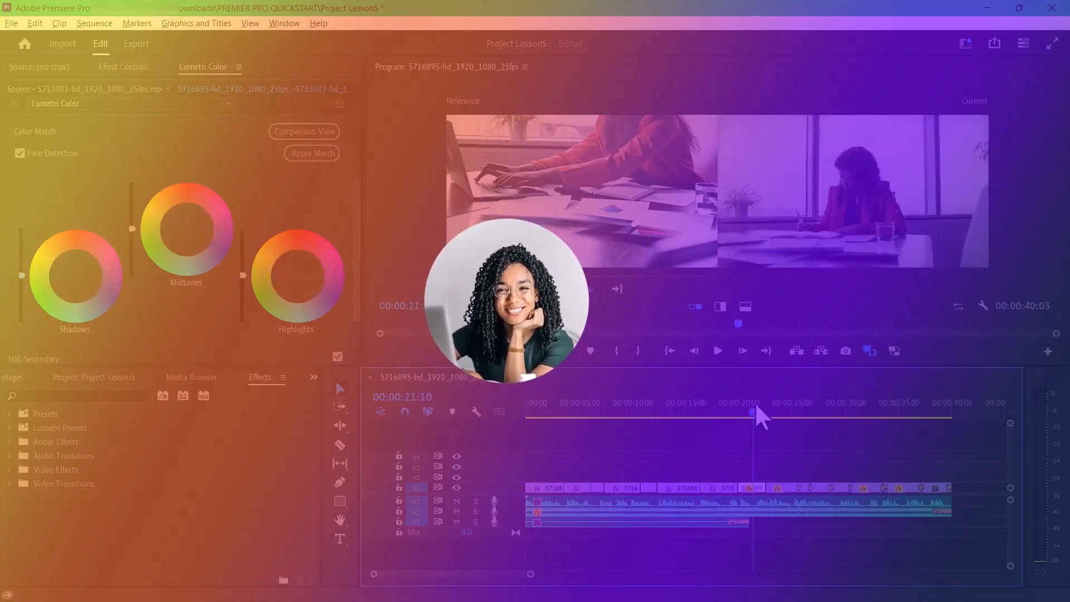
click(312, 153)
click(782, 413)
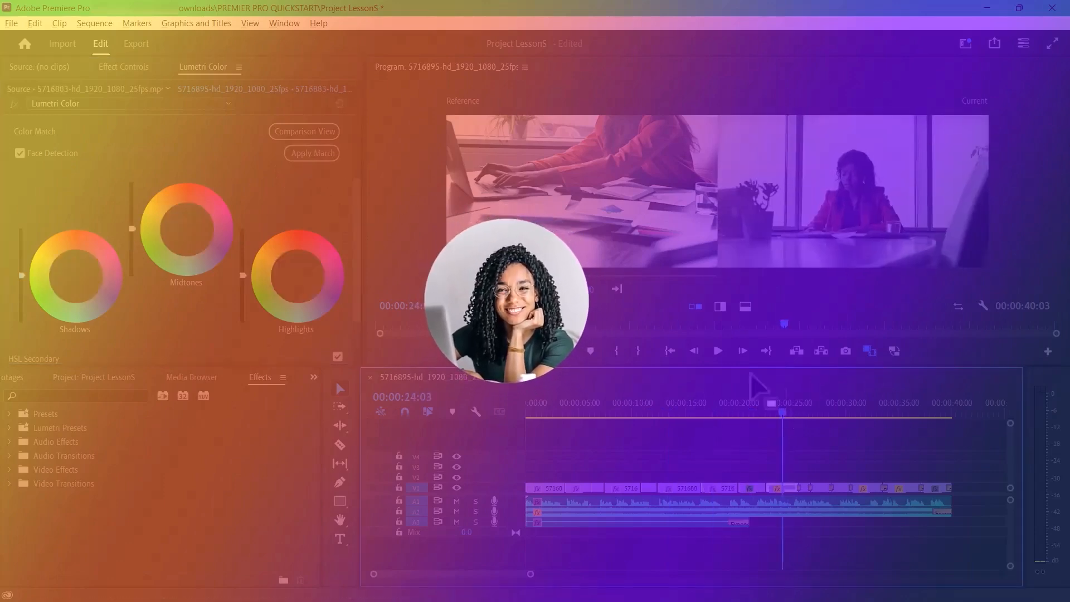
click(312, 154)
click(801, 412)
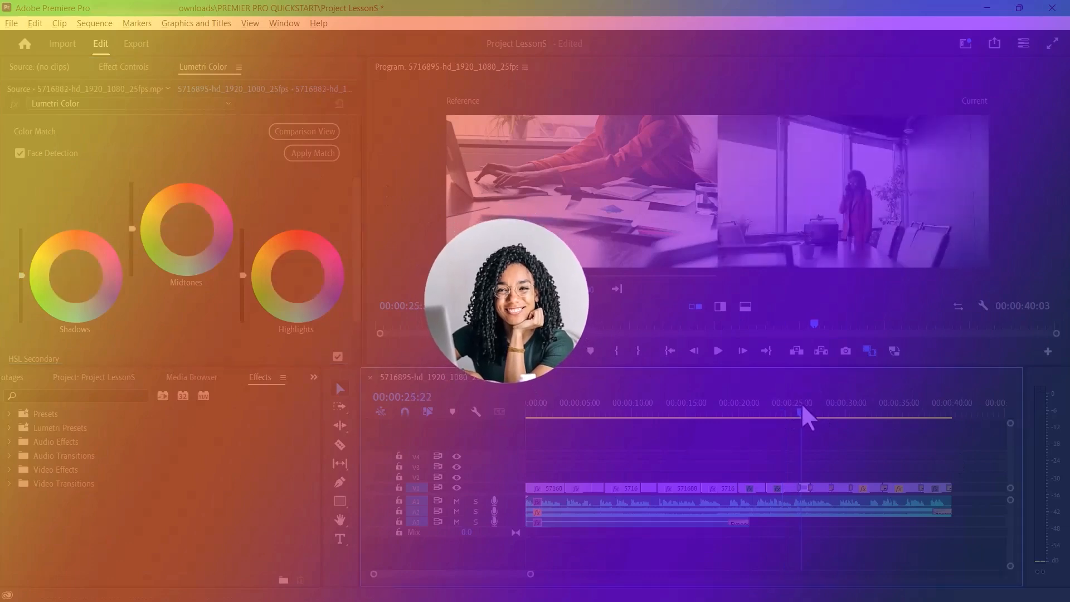
click(312, 153)
- Apply the color match to the clips at 00:00:27:01, 00:00:29:13 and 00:00:31:06
click(815, 413)
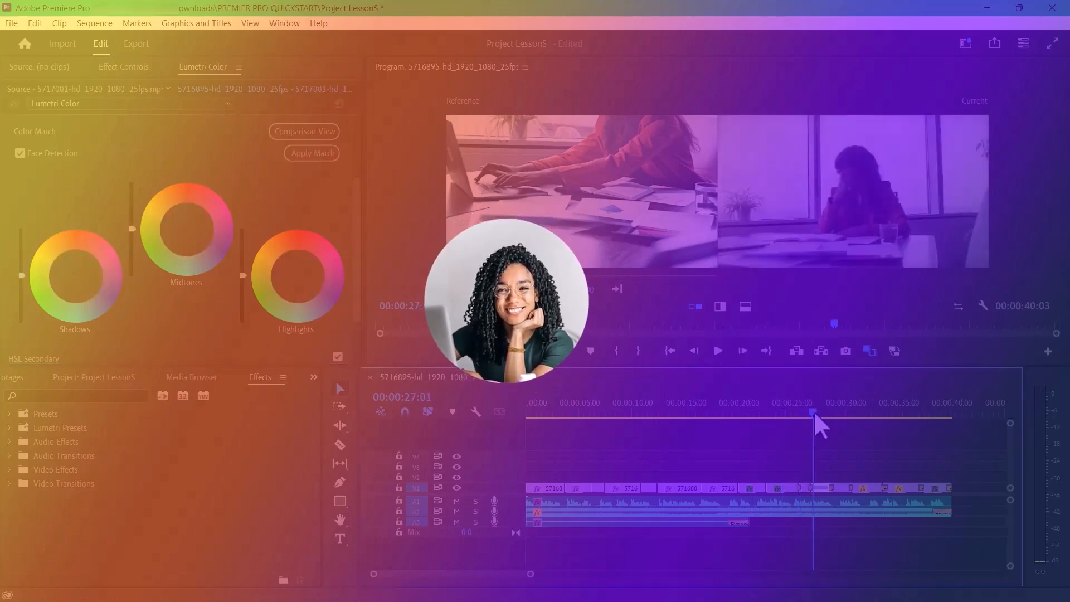
click(313, 153)
click(854, 413)
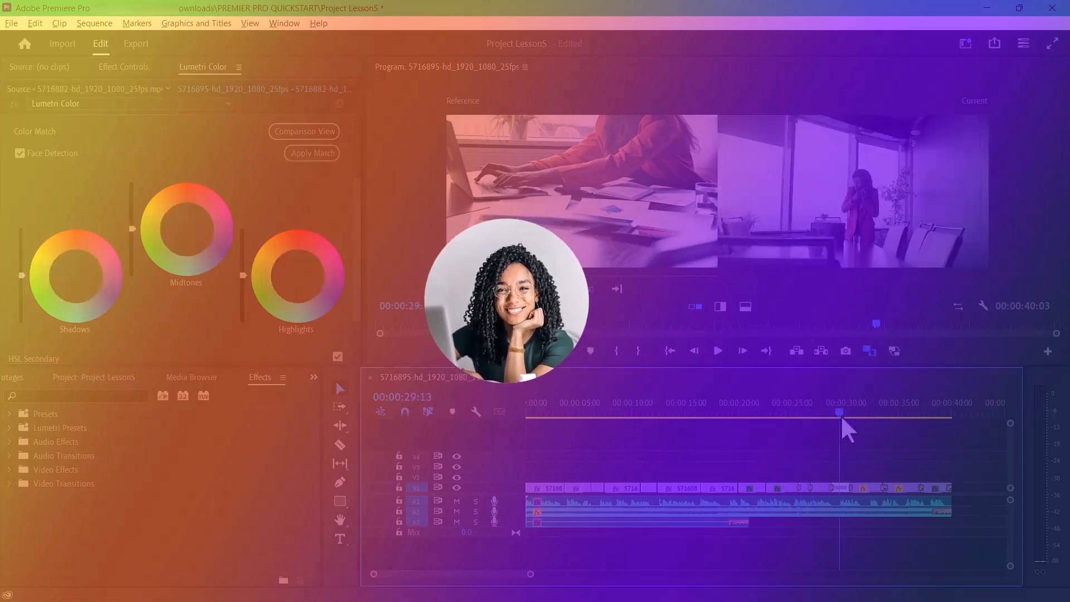
click(312, 153)
click(858, 415)
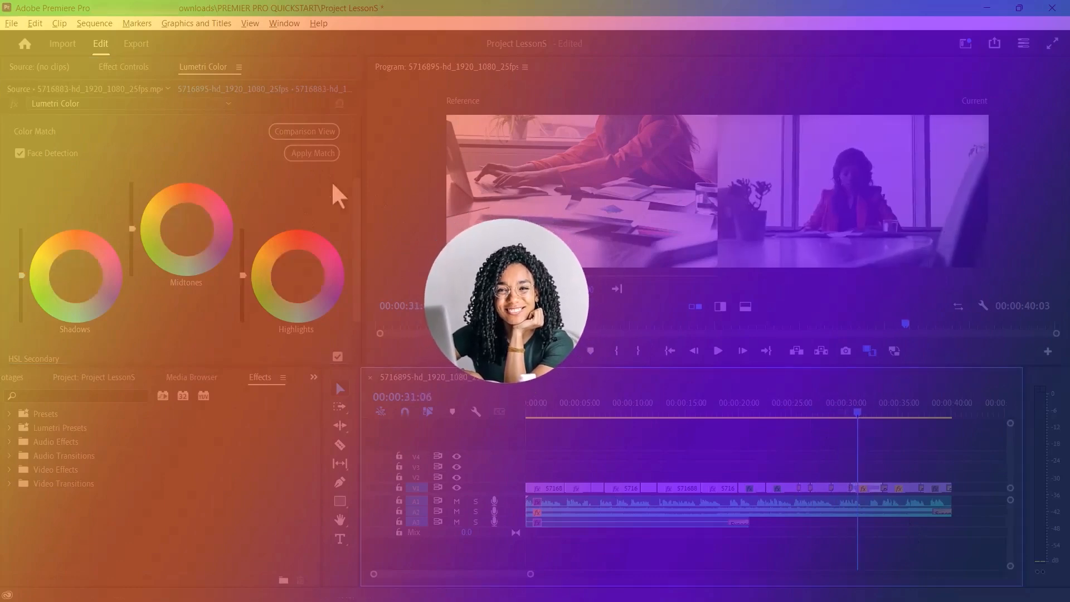
click(313, 154)
- Apply the color match to the clips at 00:00:35:08 and 00:00:37:23
drag(859, 413, 930, 425)
click(304, 156)
click(313, 154)
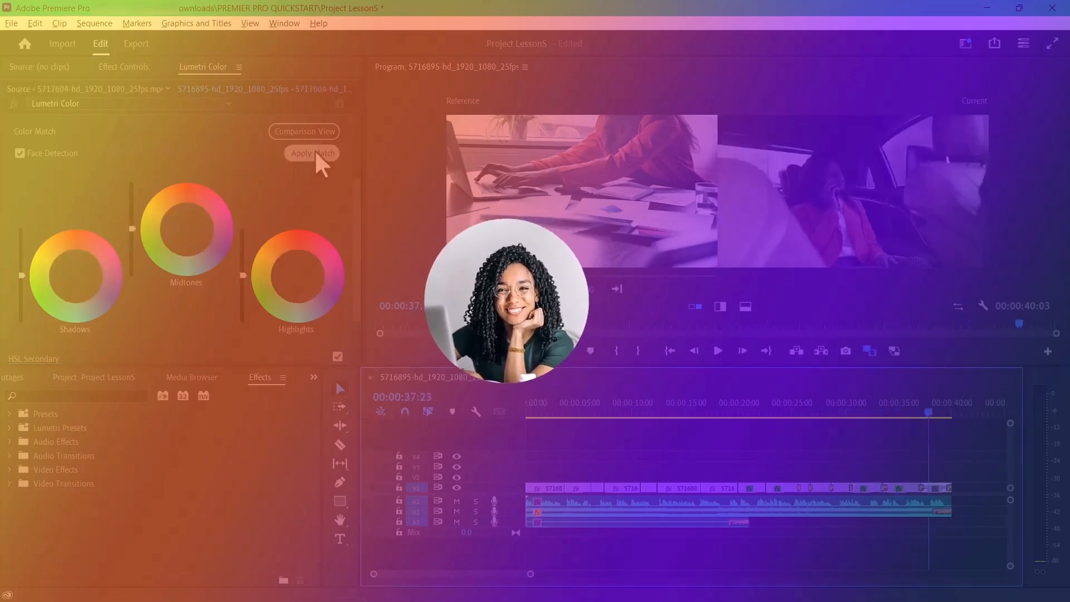
click(900, 413)
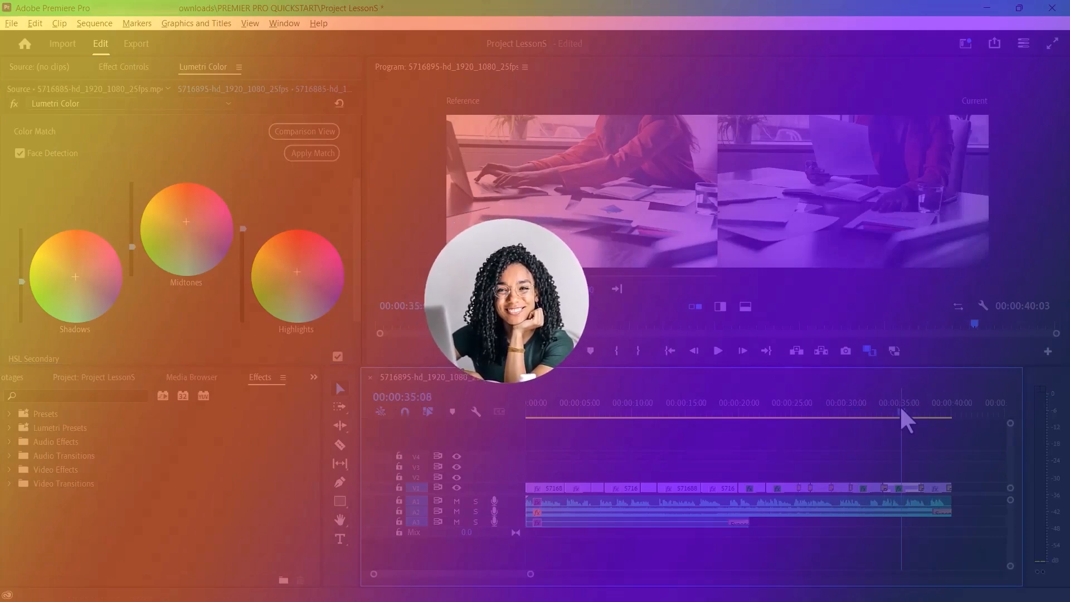
- Turn off the Comparison View to show the full program picture
drag(901, 413, 376, 427)
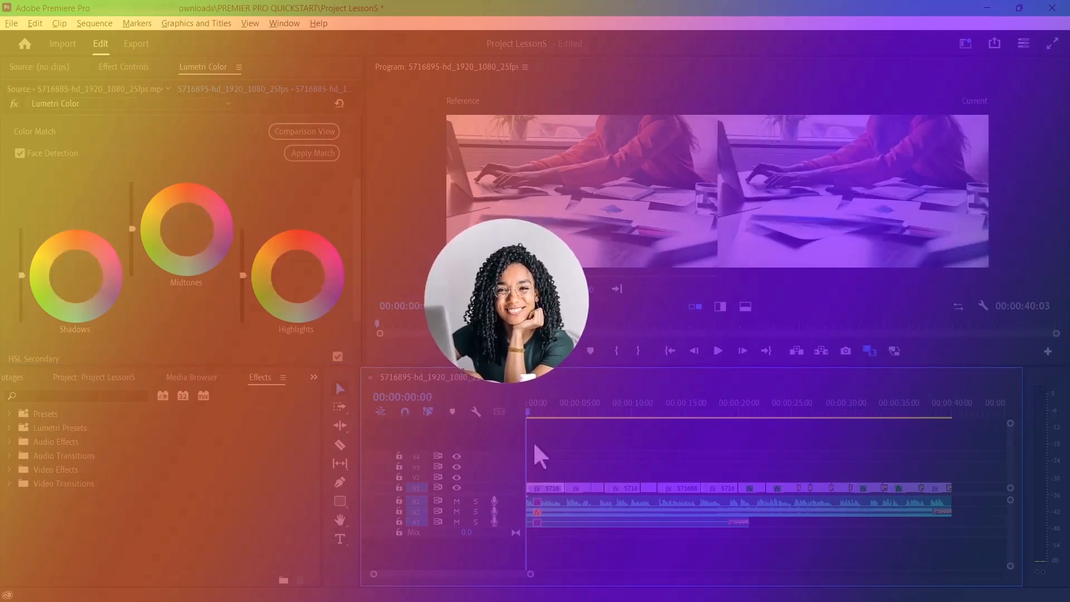
click(559, 413)
click(323, 132)
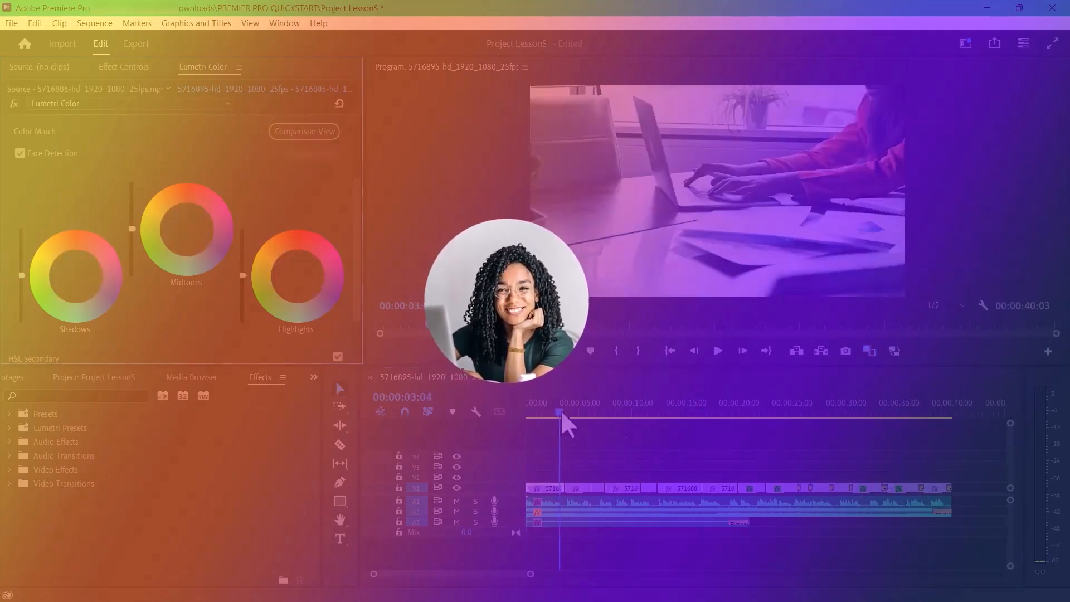
- Play the sequence from the start to review the matched colors, stopping at 00:00:36:22
drag(561, 413, 493, 415)
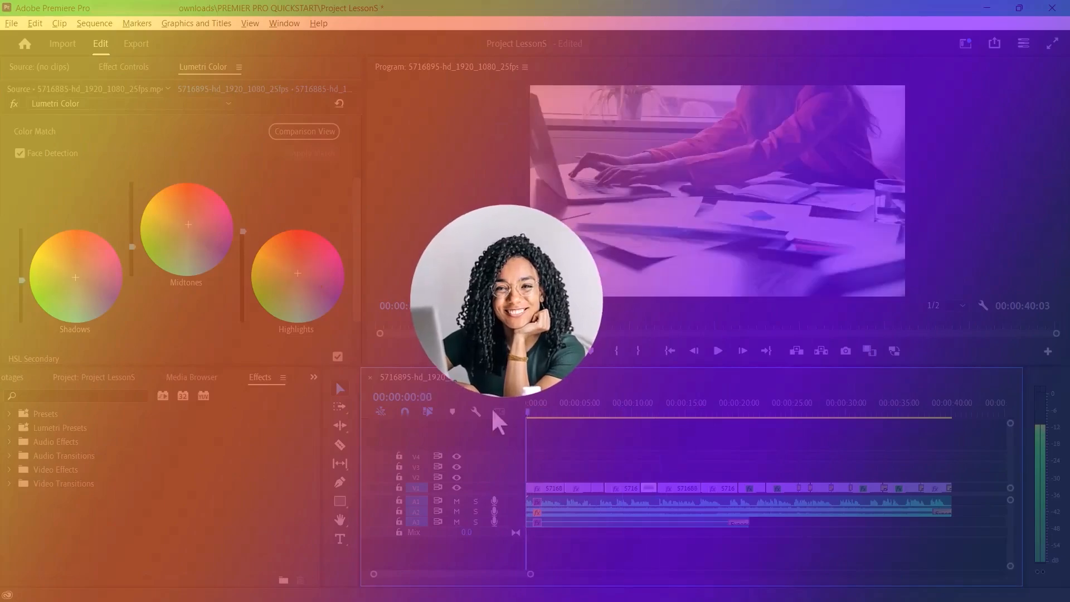
click(717, 351)
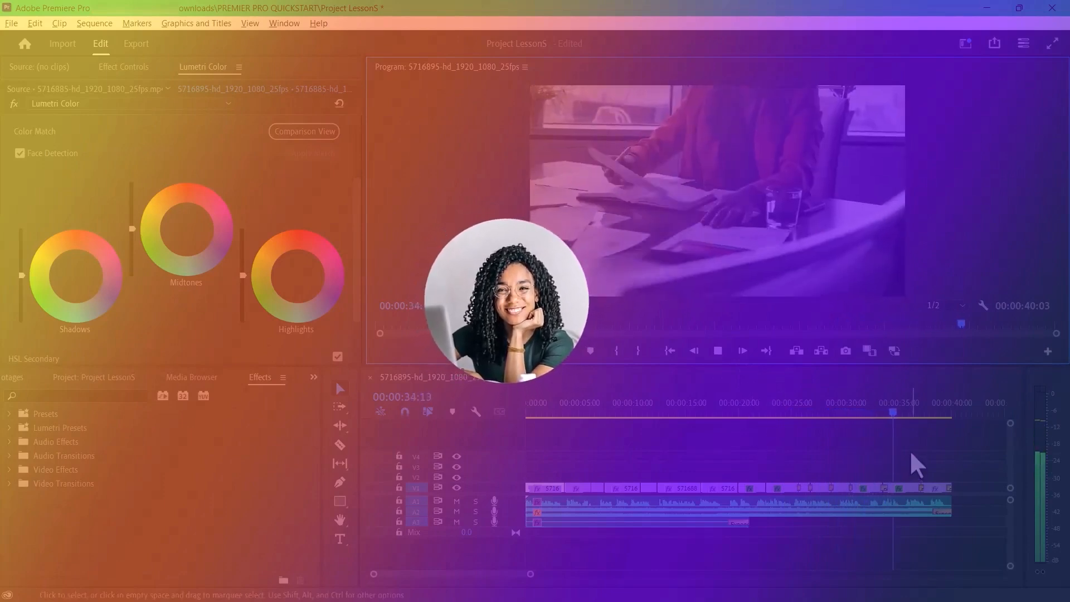
key(space)
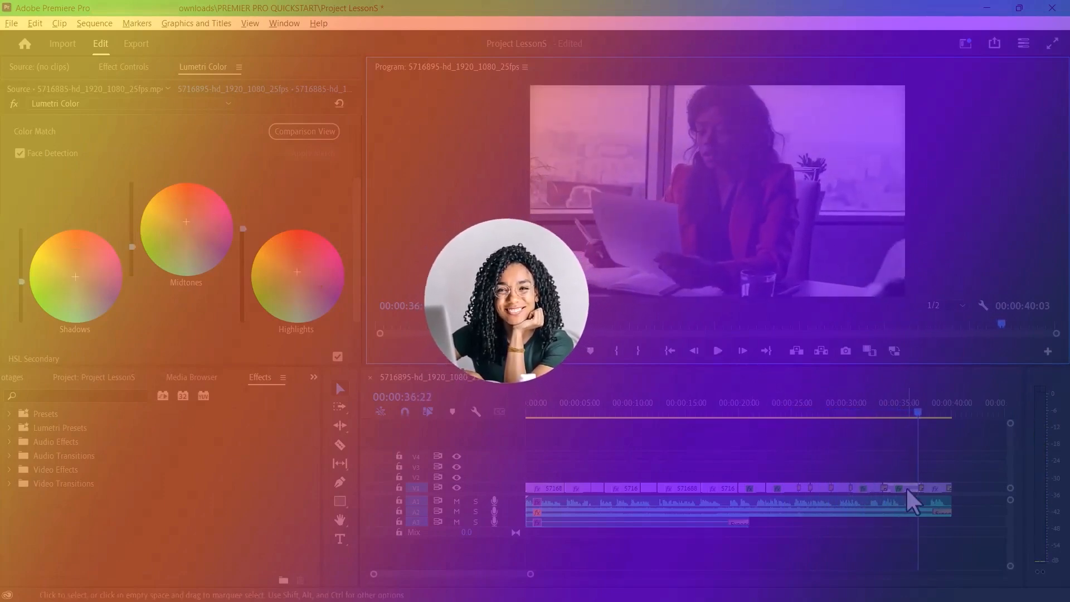
- In the Lumetri Basic Correction of the clip at 00:00:36:22, set Exposure to 0.2 and Contrast to 43.0
click(123, 66)
click(19, 198)
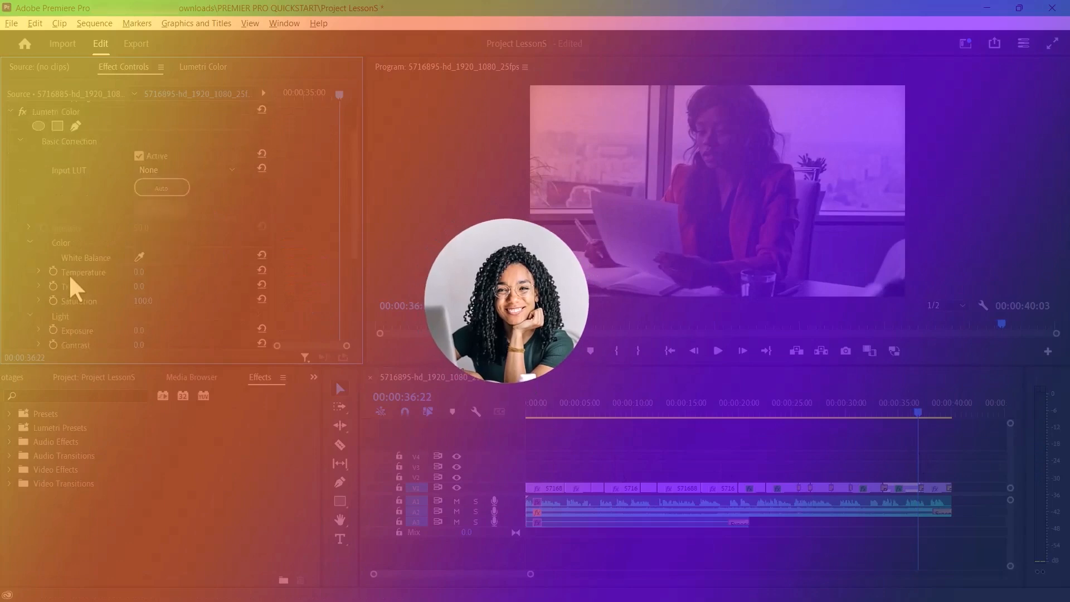
scroll(71, 275, down, 5)
mouse_move(139, 247)
mouse_down()
mouse_move(151, 248)
mouse_move(139, 233)
mouse_up()
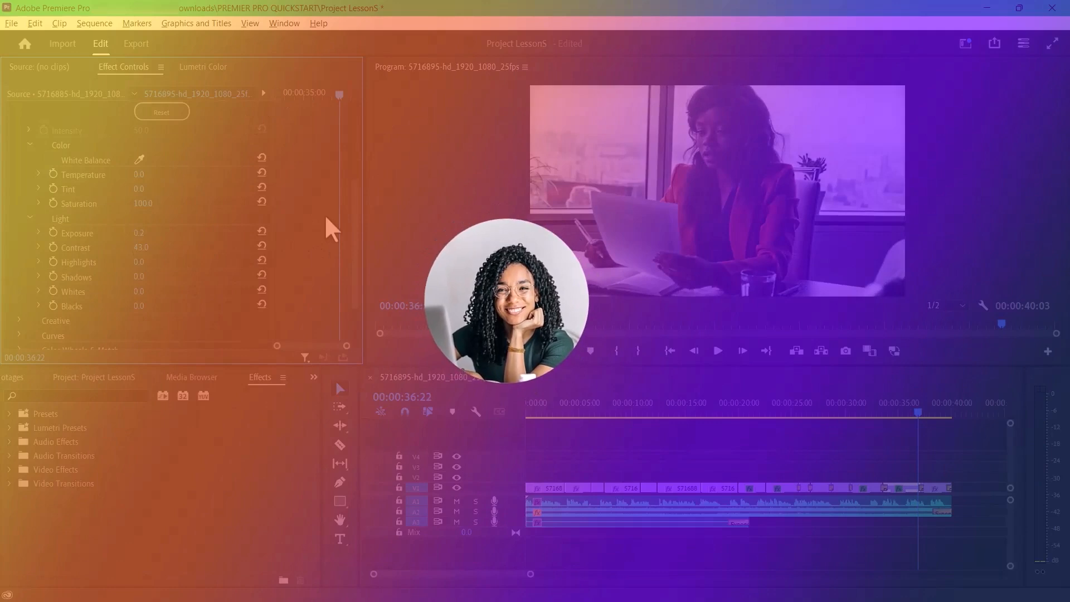
click(29, 145)
scroll(96, 215, up, 5)
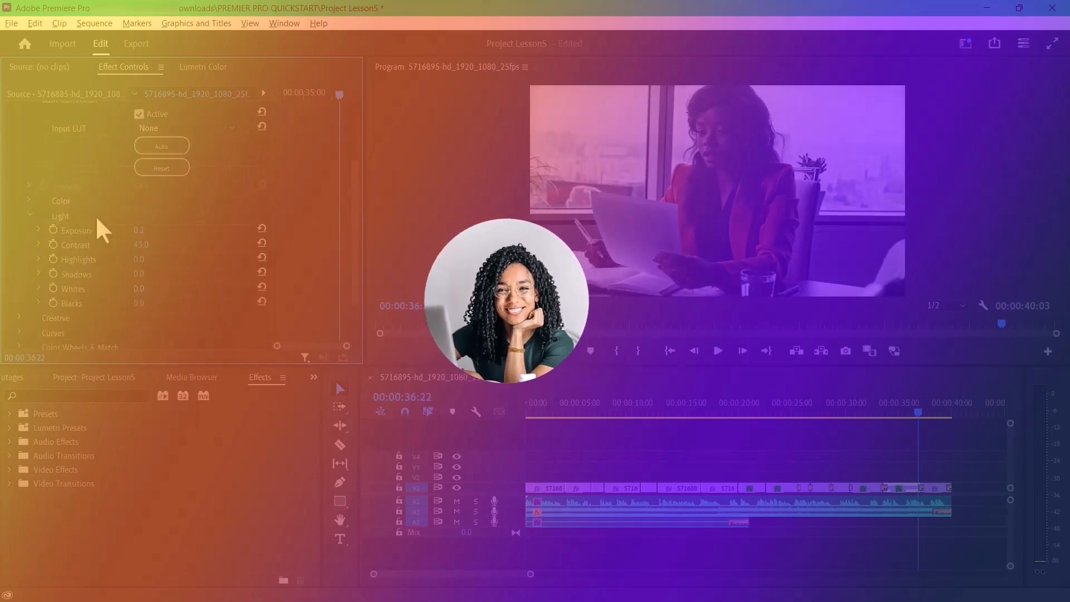
click(18, 189)
click(7, 168)
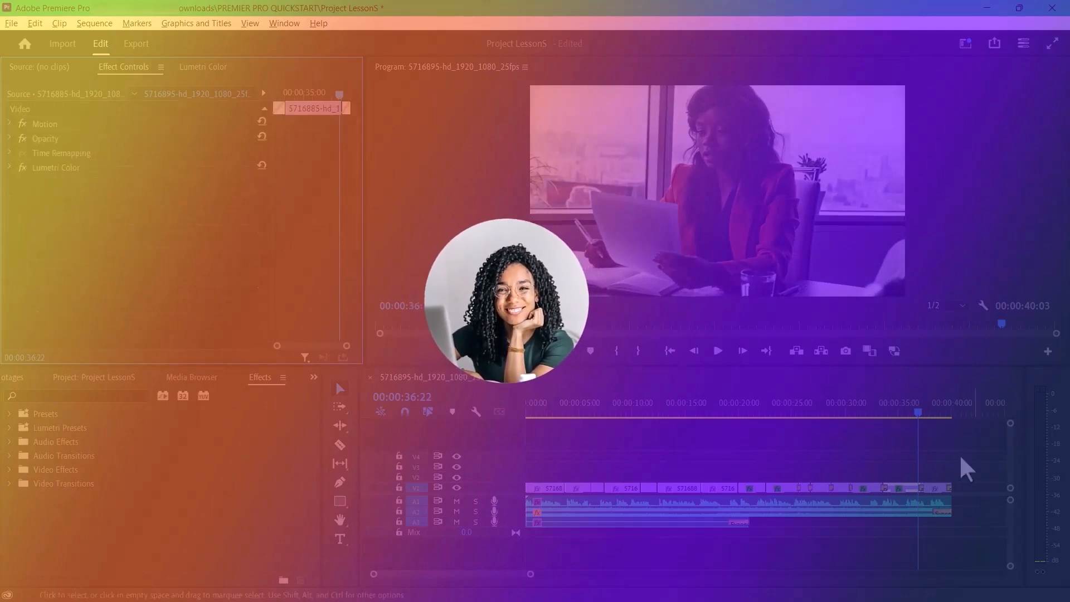
- In the first clip's Lumetri Basic Correction, set Exposure to 0.8 and Whites to 15.2
drag(936, 411, 536, 411)
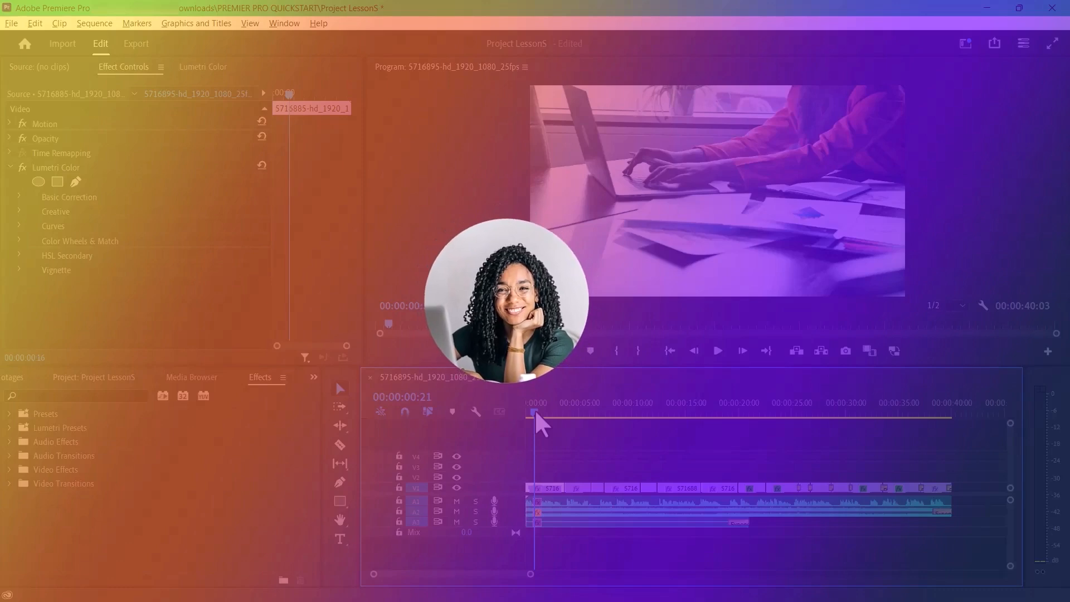
mouse_move(536, 412)
mouse_down()
mouse_move(573, 416)
mouse_move(542, 422)
mouse_up()
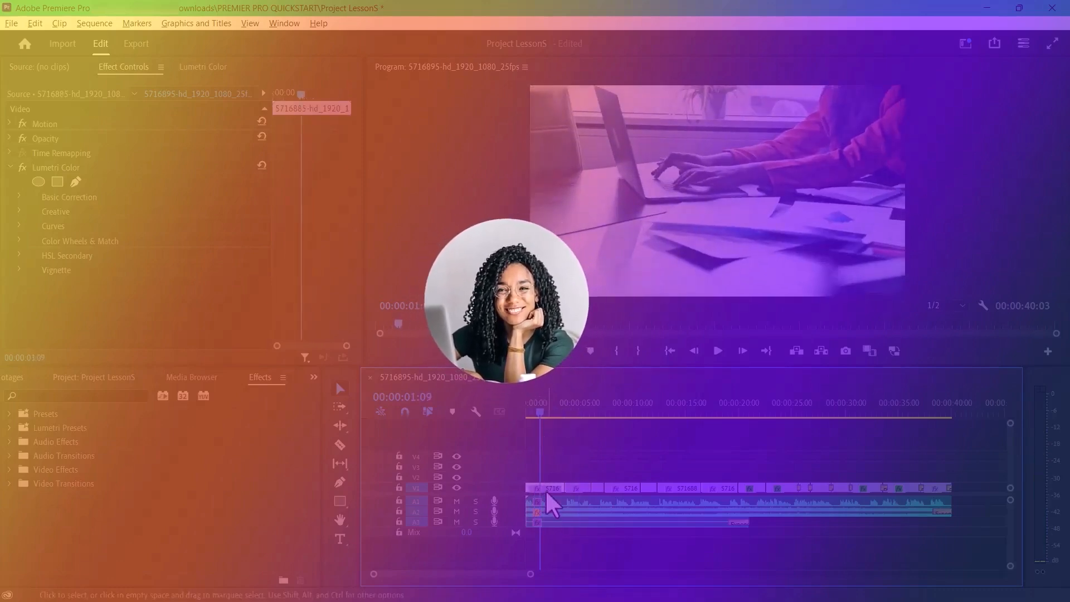
click(21, 196)
scroll(149, 289, down, 5)
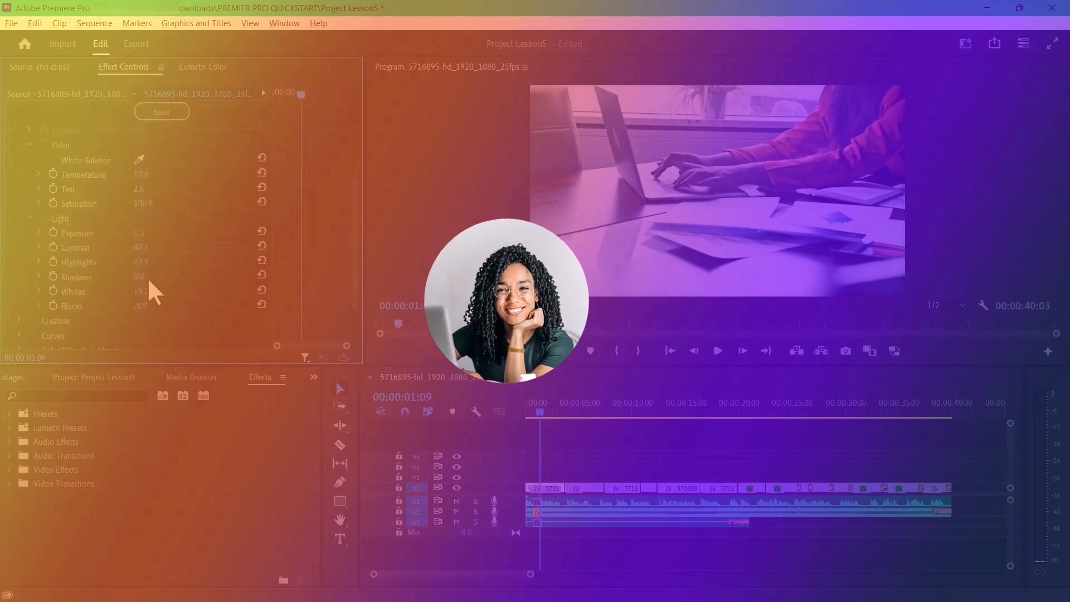
drag(143, 219, 146, 219)
drag(141, 279, 137, 279)
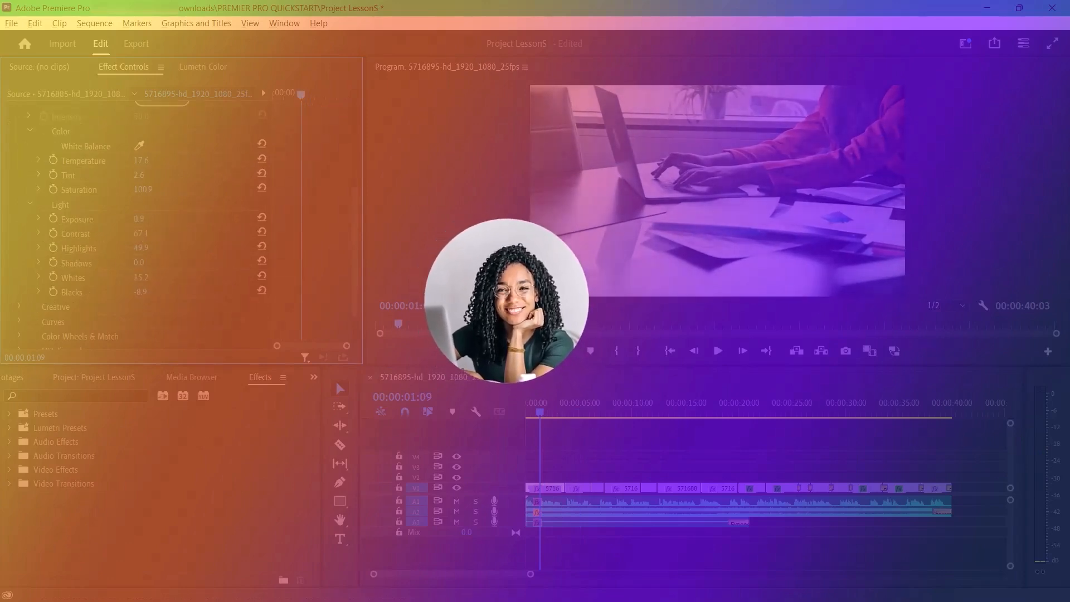